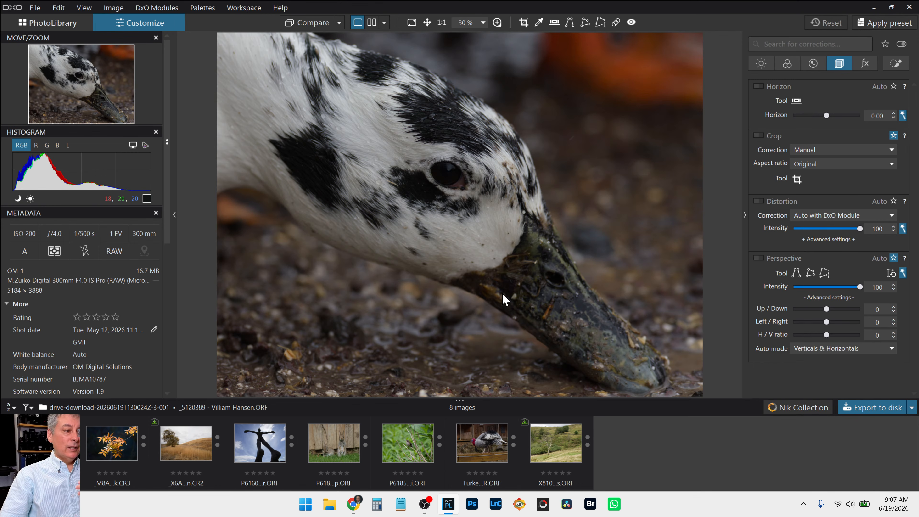
Step: Switch to Chrome, look through the Rob Trek DxO Presets downloads on robtrek.com, and close the browser
{"action": "left_click", "coordinate": [315, 487]}
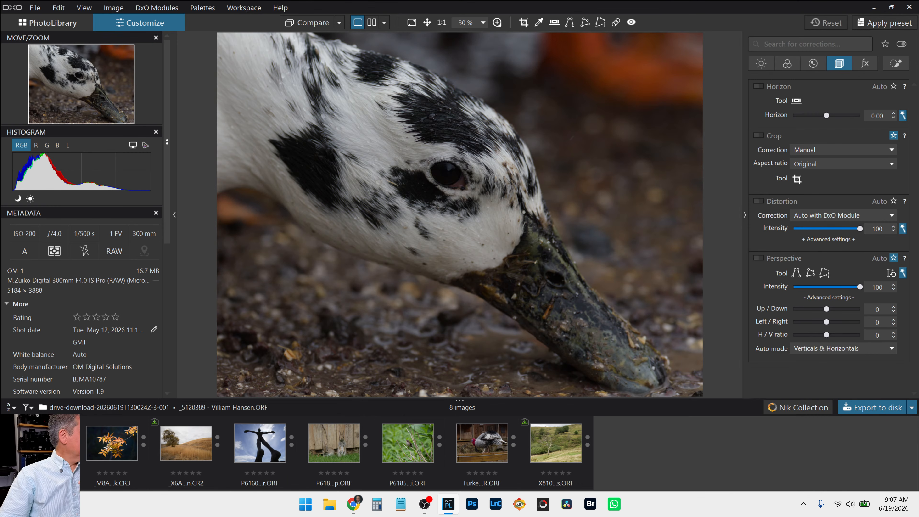
{"action": "key", "text": "alt+Tab"}
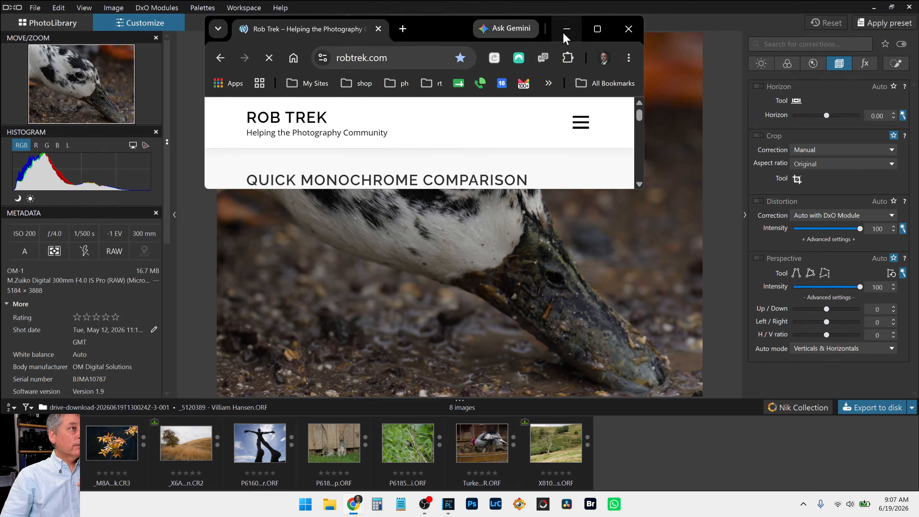
{"action": "left_click", "coordinate": [597, 31]}
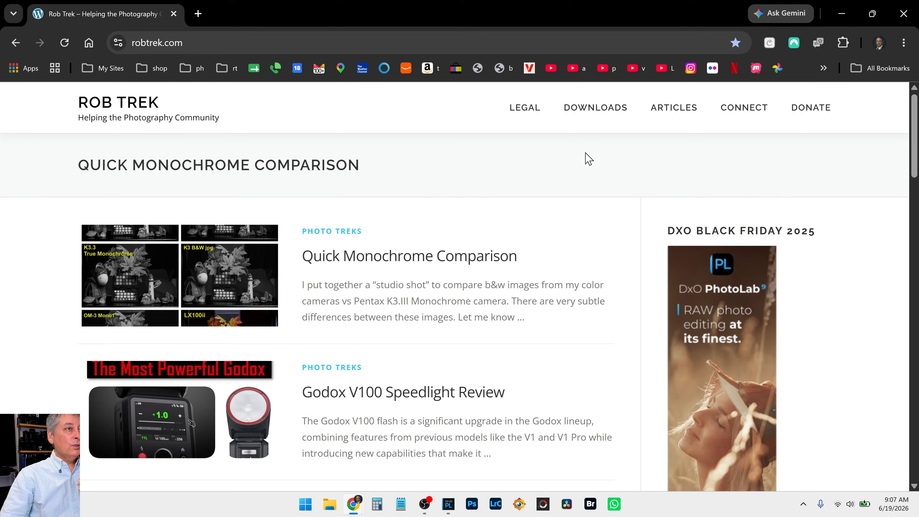
{"action": "mouse_move", "coordinate": [614, 108]}
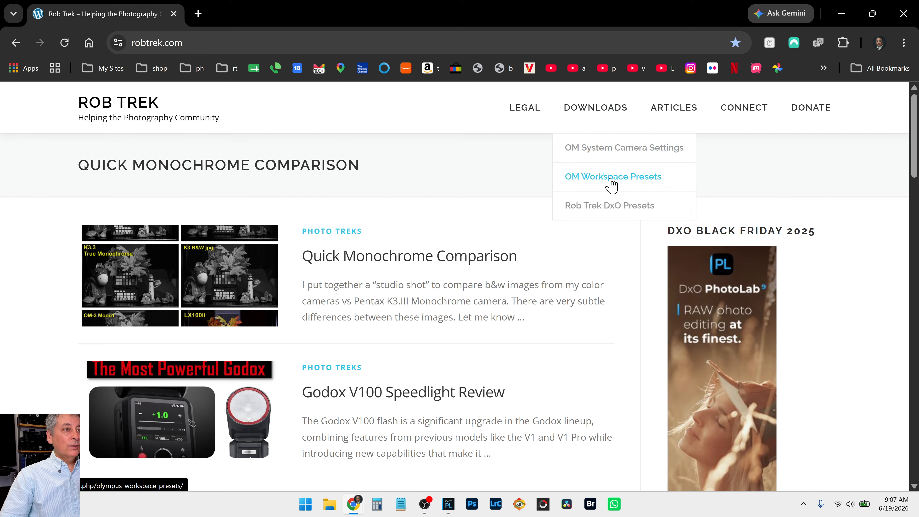
{"action": "left_click", "coordinate": [608, 205]}
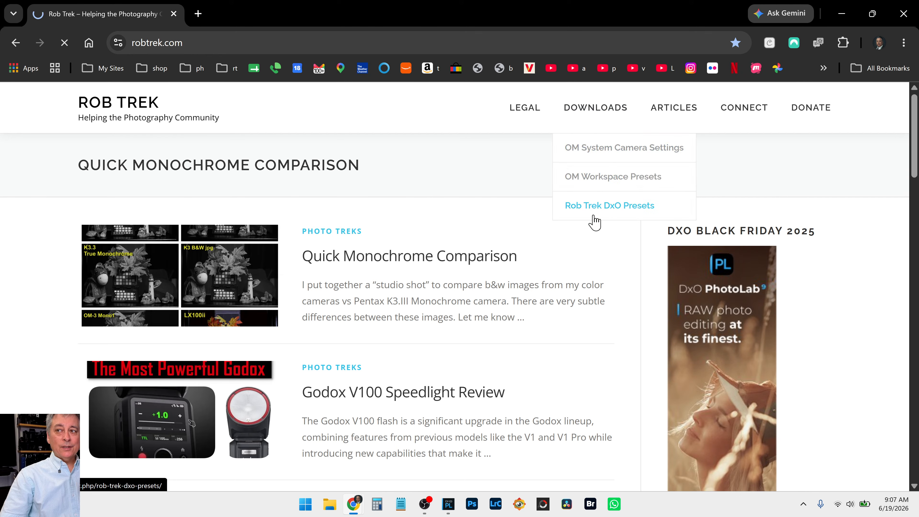
{"action": "scroll", "coordinate": [391, 277], "scroll_direction": "down", "scroll_amount": 5}
{"action": "scroll", "coordinate": [387, 272], "scroll_direction": "down", "scroll_amount": 3}
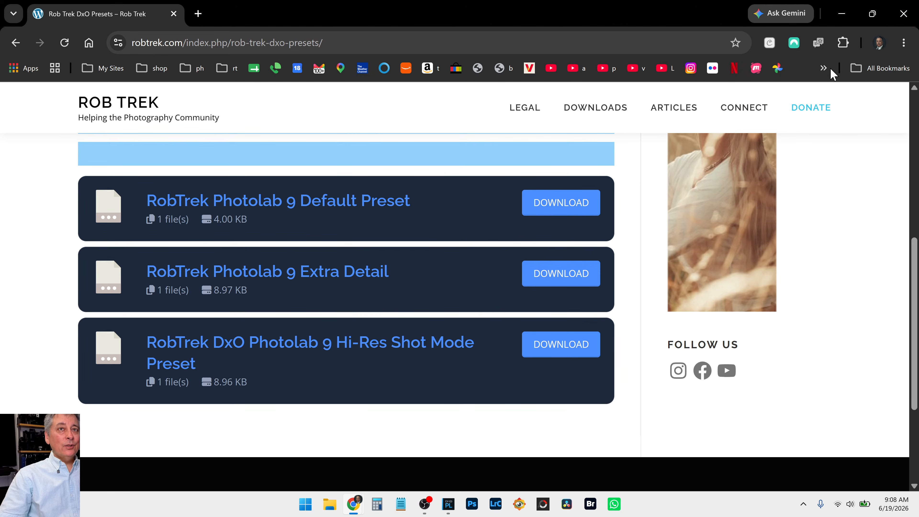
{"action": "left_click", "coordinate": [903, 13]}
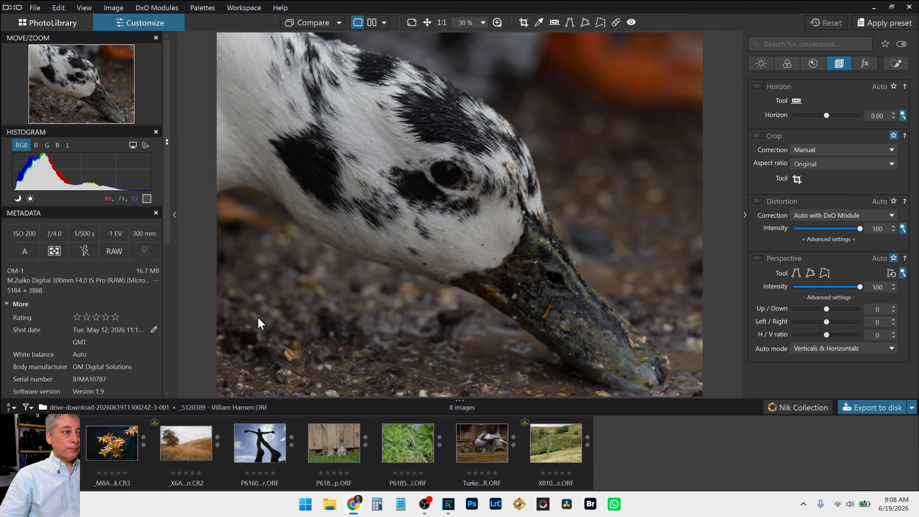
Step: Apply the 000 RobTrek_Extra_Sharp_v01 preset to the duck photo and inspect the detail around the eye
{"action": "left_click", "coordinate": [865, 25]}
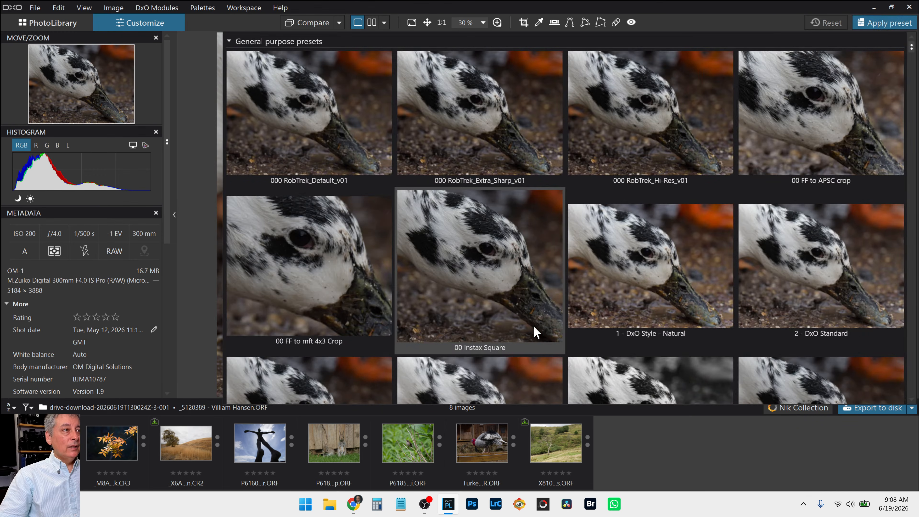
{"action": "left_click", "coordinate": [512, 151]}
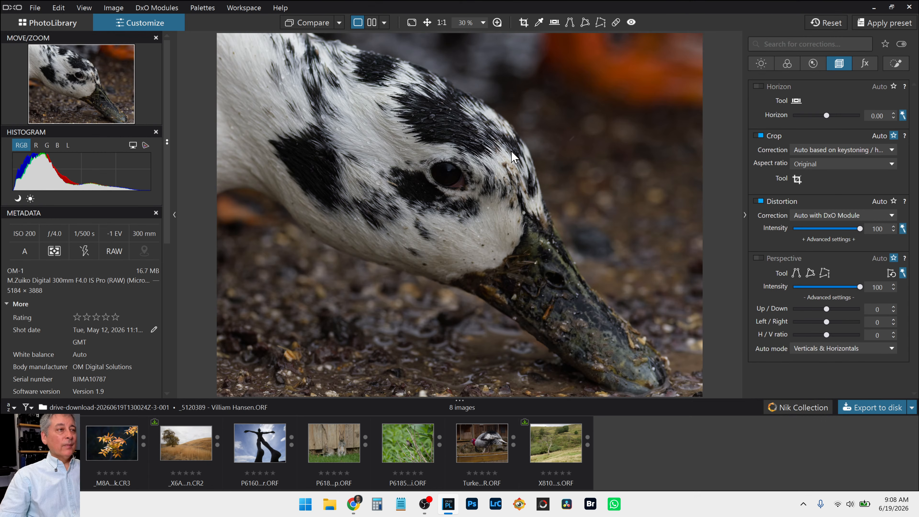
{"action": "scroll", "coordinate": [449, 169], "scroll_direction": "up", "scroll_amount": 2}
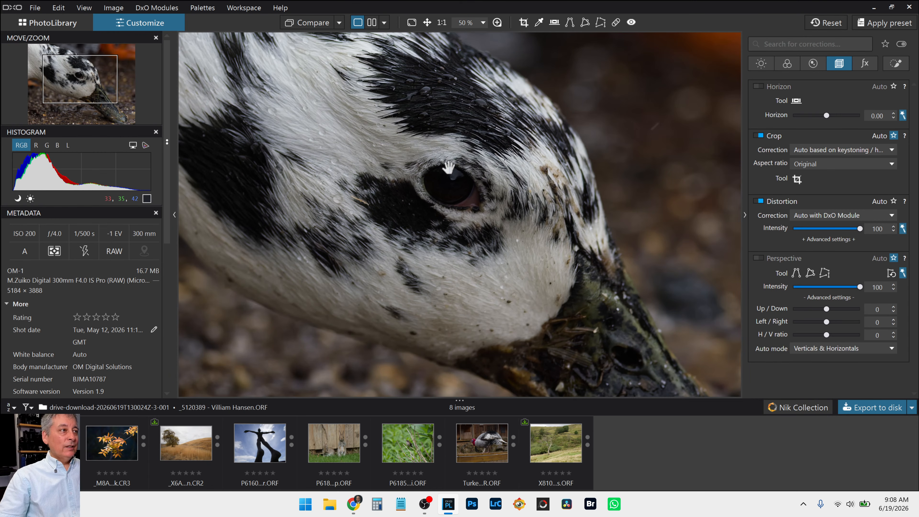
{"action": "scroll", "coordinate": [448, 168], "scroll_direction": "down", "scroll_amount": 2}
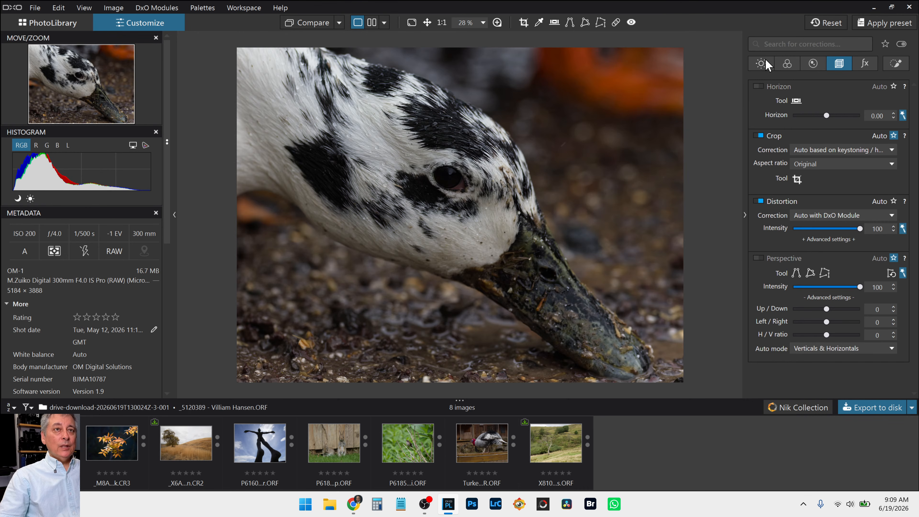
Step: Set the duck photo's overall exposure correction to 1.00
{"action": "left_click", "coordinate": [761, 64]}
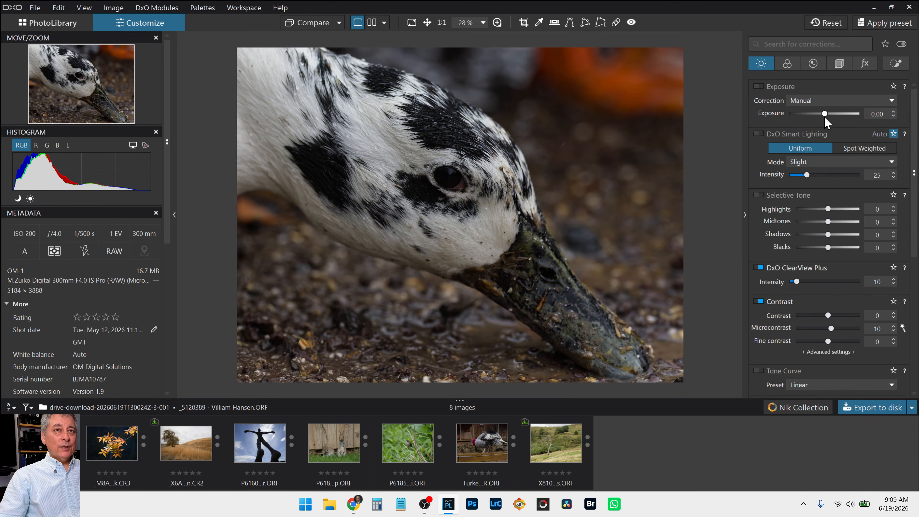
{"action": "left_click_drag", "start_coordinate": [825, 117], "coordinate": [834, 116]}
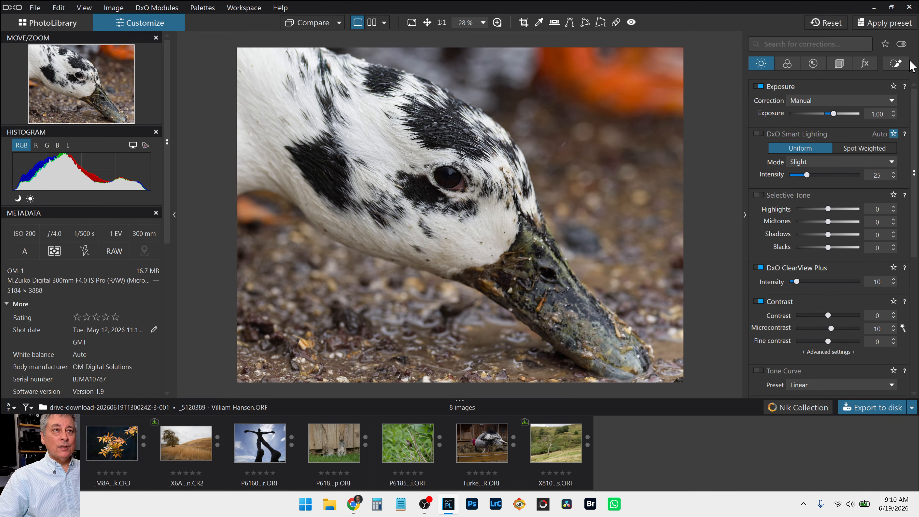
Step: Add a control point local adjustment on the duck's eye and set its Shadows to 80
{"action": "left_click", "coordinate": [896, 64]}
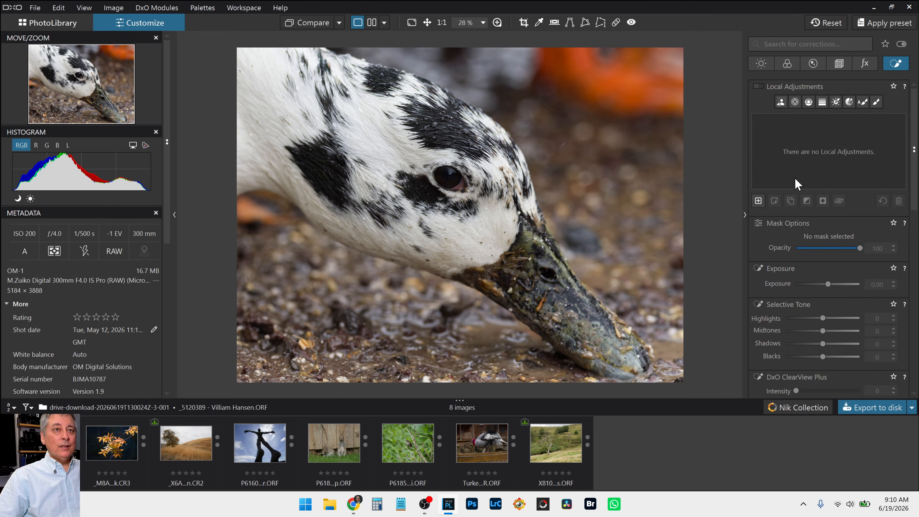
{"action": "left_click", "coordinate": [795, 101]}
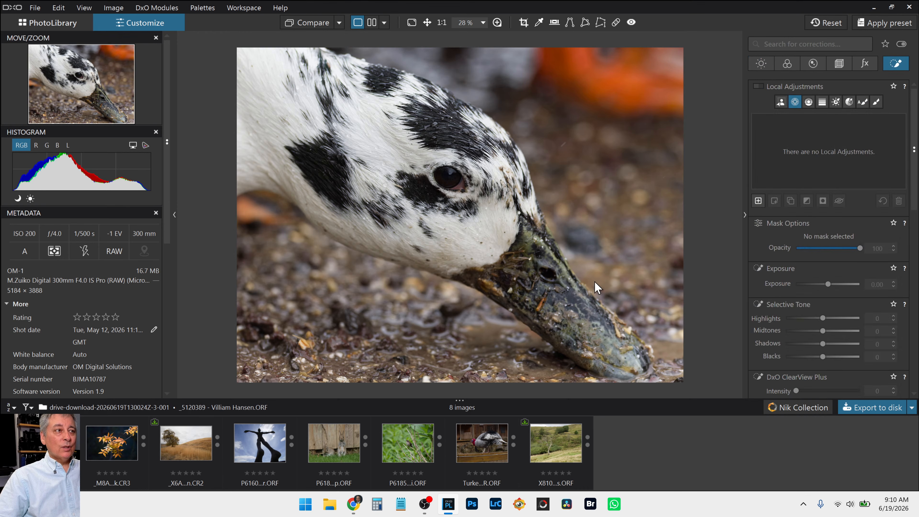
{"action": "left_click", "coordinate": [448, 183]}
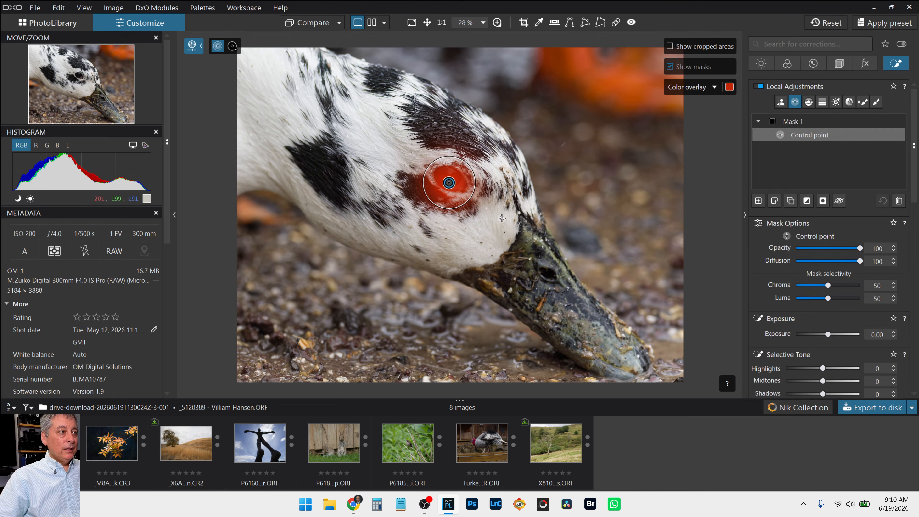
{"action": "scroll", "coordinate": [845, 343], "scroll_direction": "down", "scroll_amount": 2}
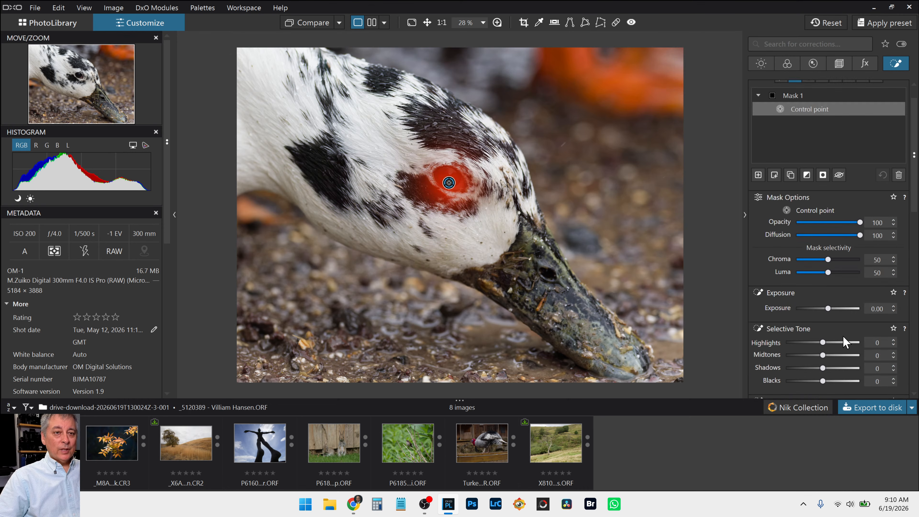
{"action": "left_click", "coordinate": [845, 342]}
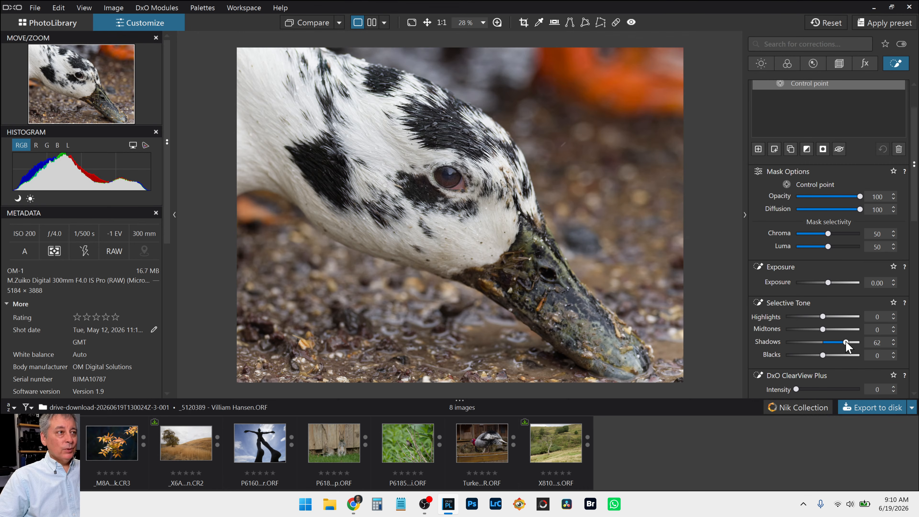
{"action": "left_click_drag", "start_coordinate": [846, 342], "coordinate": [854, 342]}
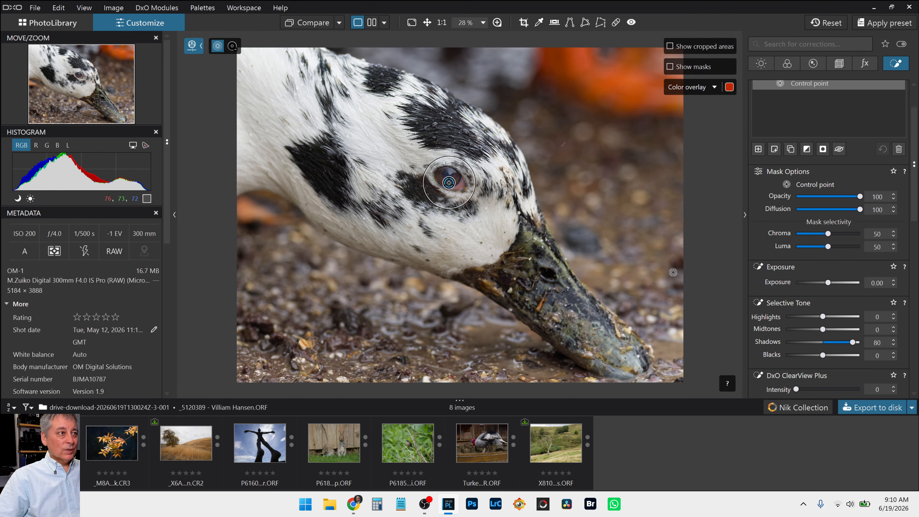
Step: Set the eye control point's DxO ClearView Plus intensity to 71 and its Microcontrast to 39
{"action": "scroll", "coordinate": [827, 356], "scroll_direction": "down", "scroll_amount": 1}
{"action": "scroll", "coordinate": [828, 355], "scroll_direction": "down", "scroll_amount": 1}
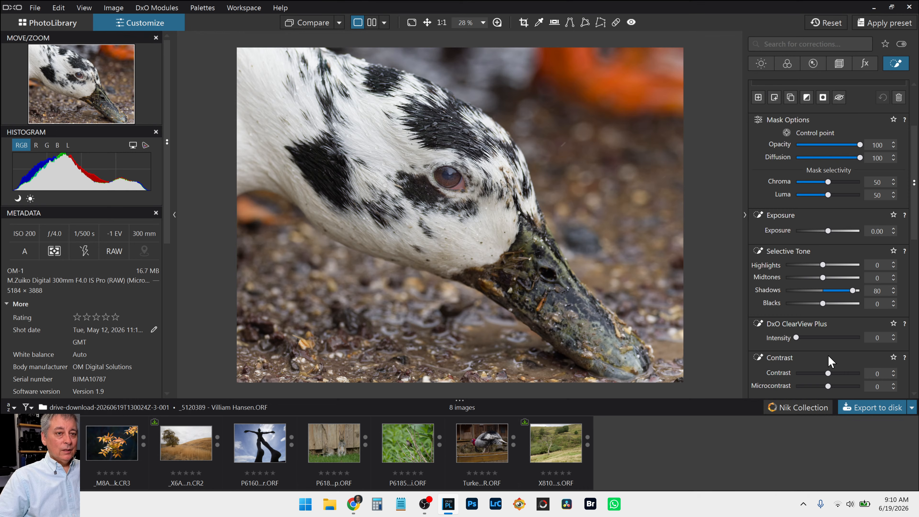
{"action": "left_click", "coordinate": [830, 338]}
{"action": "left_click_drag", "start_coordinate": [830, 338], "coordinate": [842, 338]}
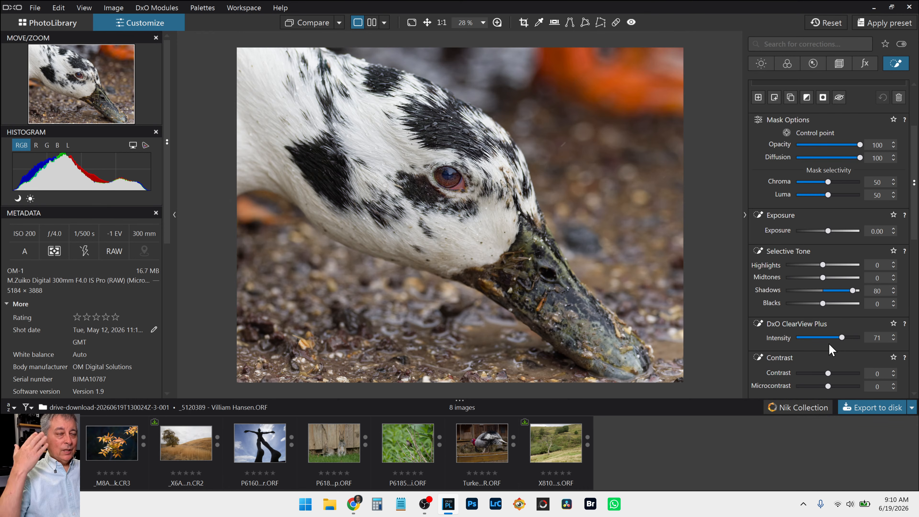
{"action": "scroll", "coordinate": [824, 349], "scroll_direction": "down", "scroll_amount": 1}
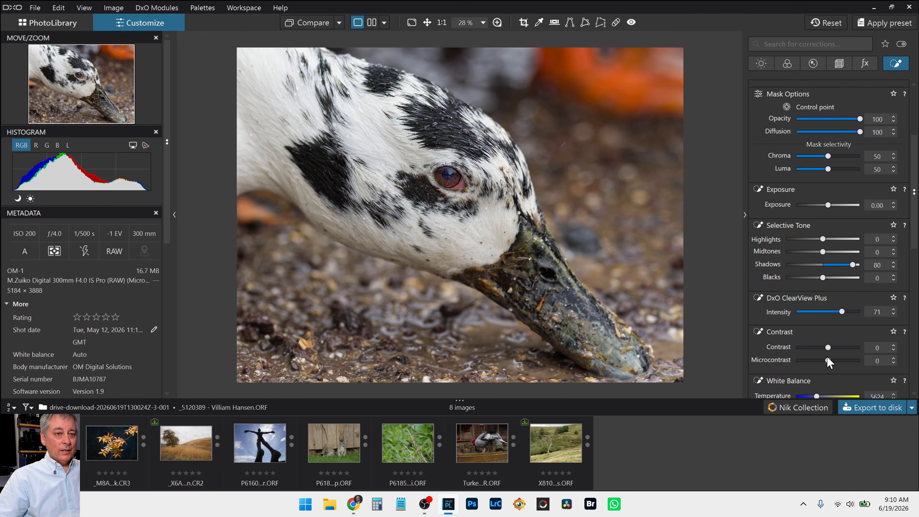
{"action": "left_click_drag", "start_coordinate": [828, 360], "coordinate": [841, 361]}
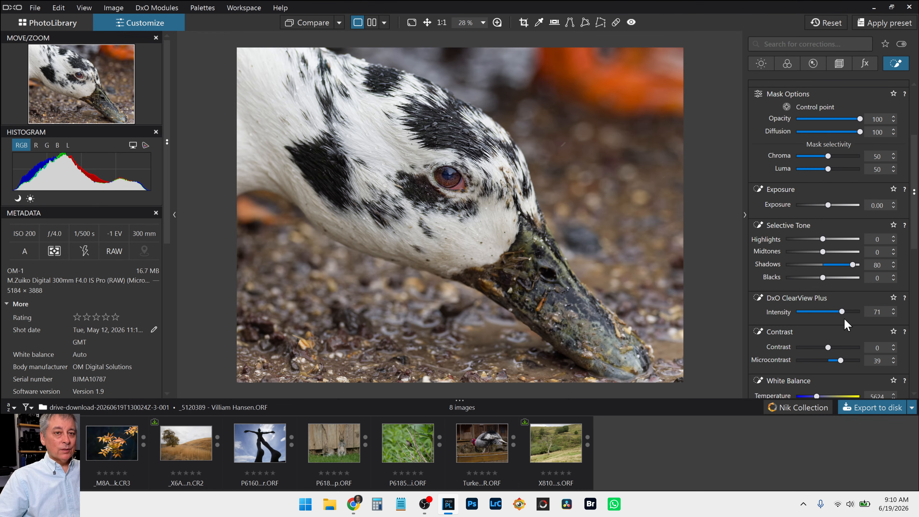
Step: Enlarge the eye's control point slightly and set its Highlights to 100, Midtones to 71 and Shadows to 61
{"action": "left_click_drag", "start_coordinate": [833, 251], "coordinate": [838, 252]}
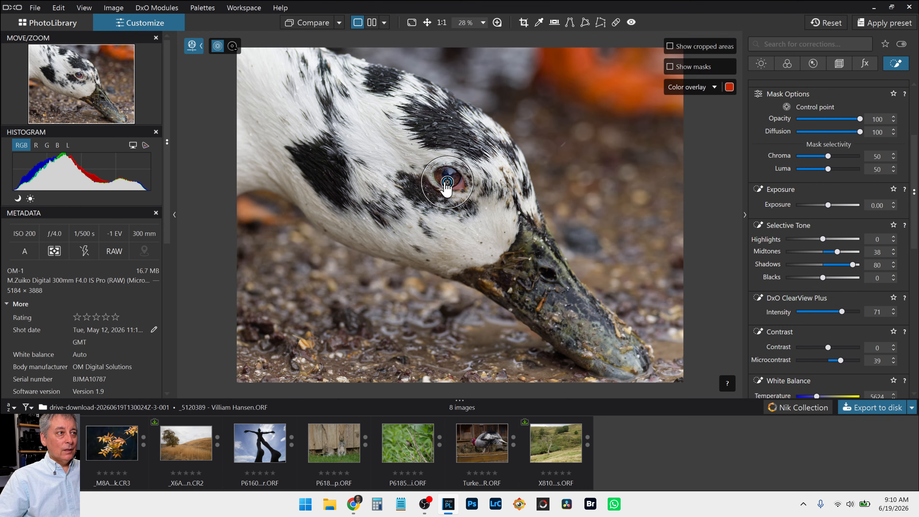
{"action": "left_click_drag", "start_coordinate": [458, 160], "coordinate": [463, 150]}
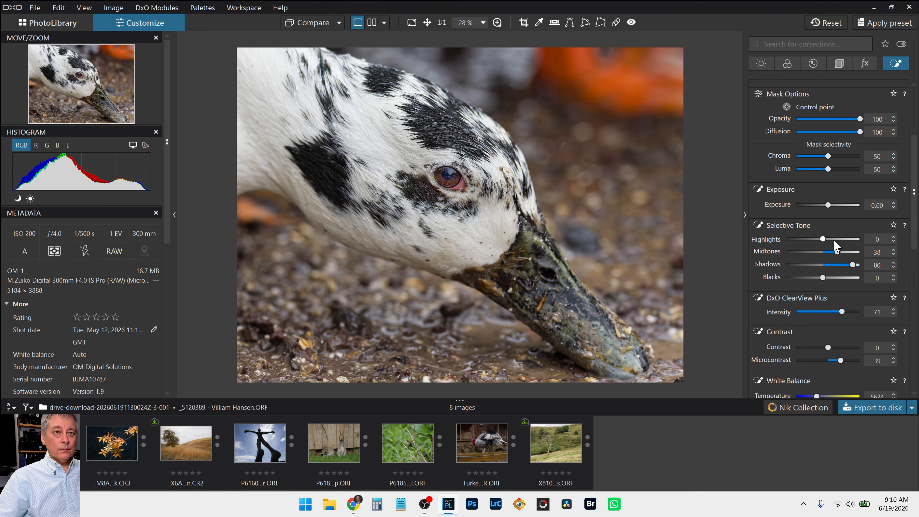
{"action": "left_click_drag", "start_coordinate": [835, 241], "coordinate": [850, 252]}
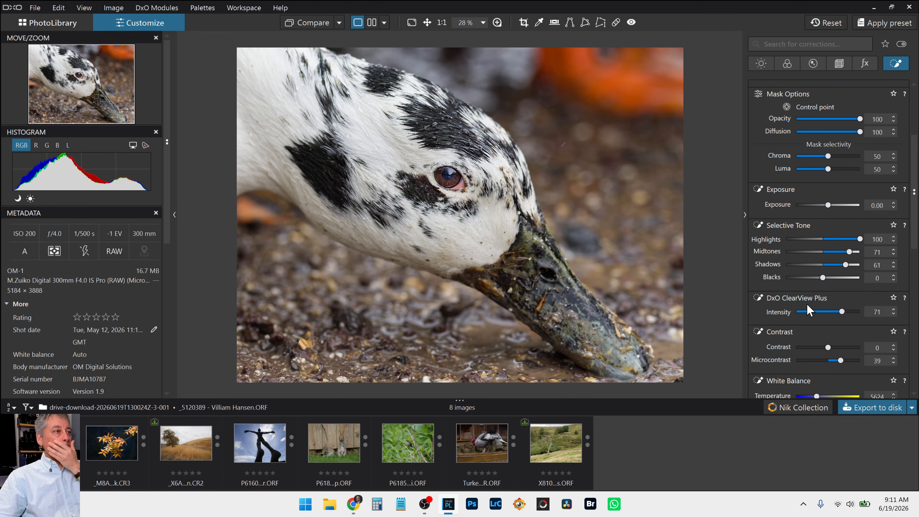
Step: Set the eye control point's HSL Vibrancy to 30
{"action": "scroll", "coordinate": [817, 326], "scroll_direction": "down", "scroll_amount": 3}
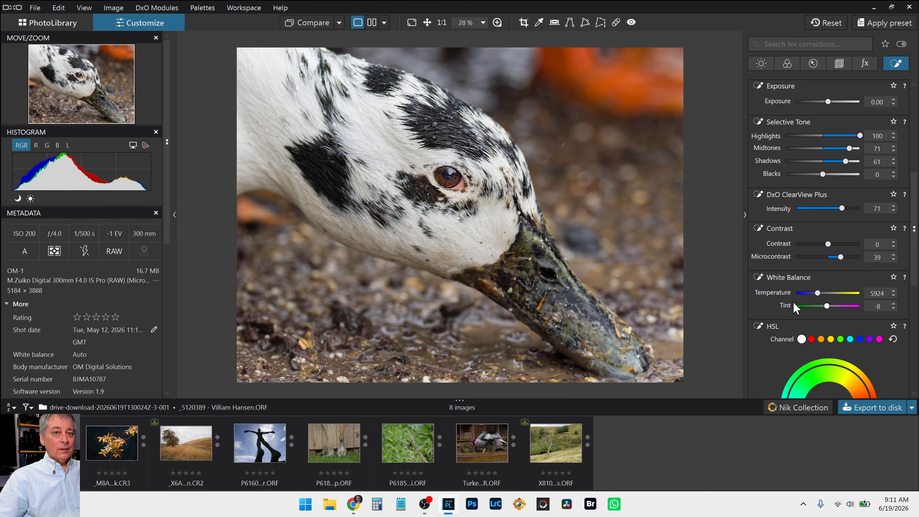
{"action": "scroll", "coordinate": [793, 302], "scroll_direction": "down", "scroll_amount": 5}
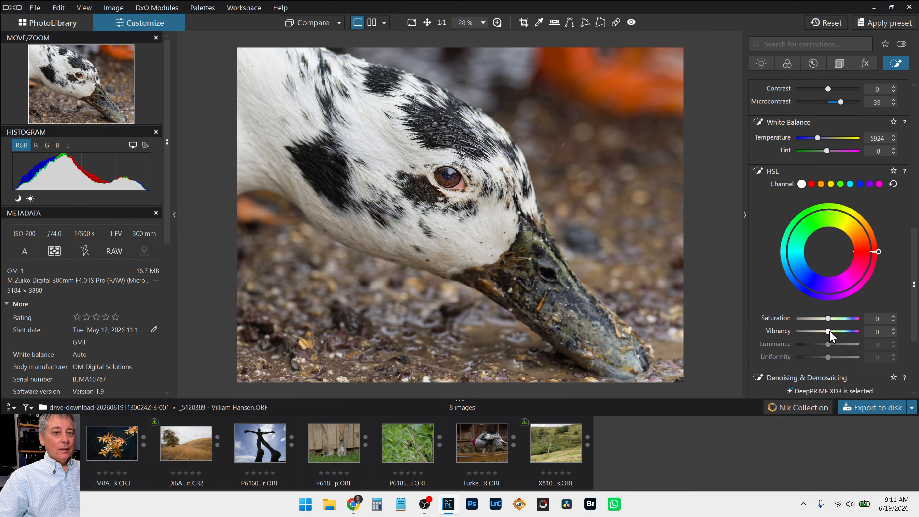
{"action": "left_click_drag", "start_coordinate": [829, 332], "coordinate": [837, 331]}
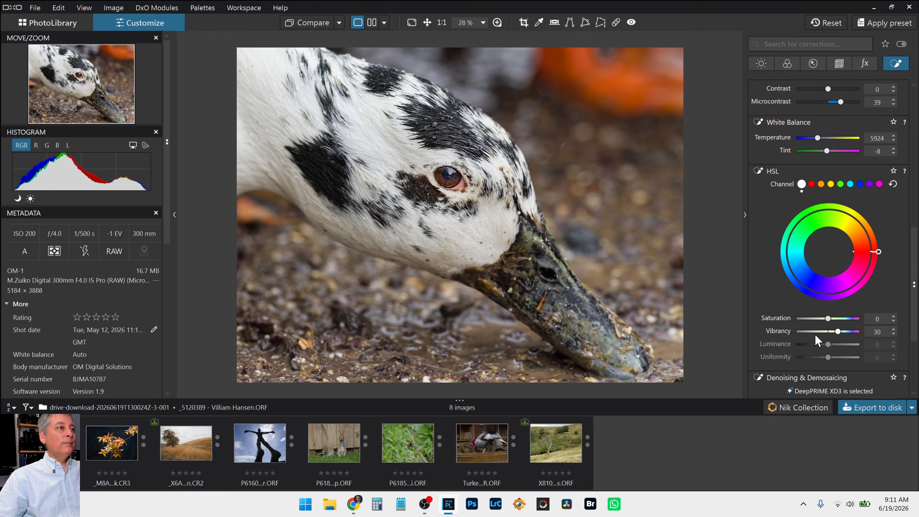
{"action": "key", "text": "l"}
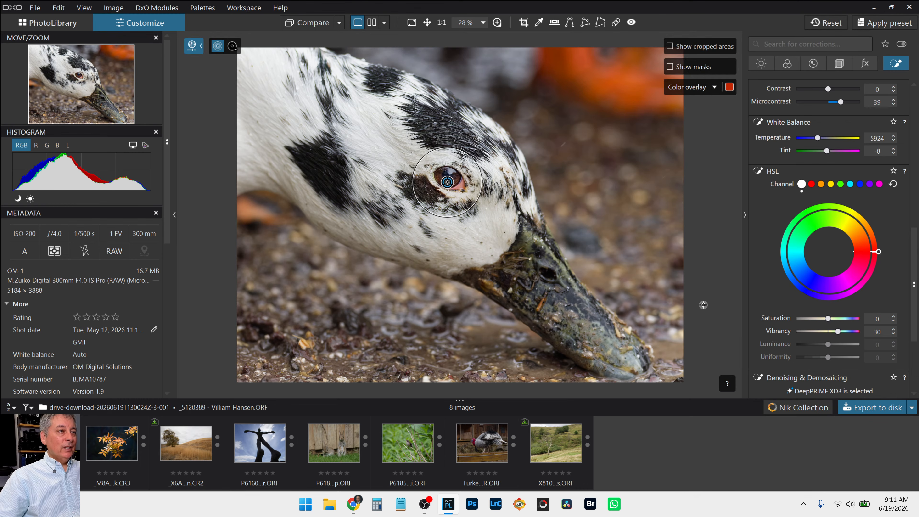
{"action": "key", "text": "l"}
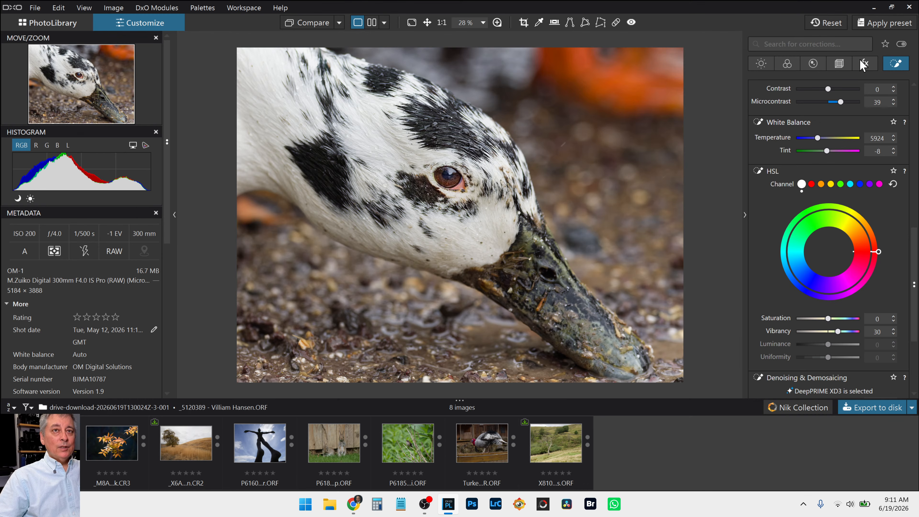
Step: Paint a brush local adjustment over the orange blur in the background, using an enlarged brush with Flow and Opacity at 100%
{"action": "scroll", "coordinate": [838, 161], "scroll_direction": "up", "scroll_amount": 10}
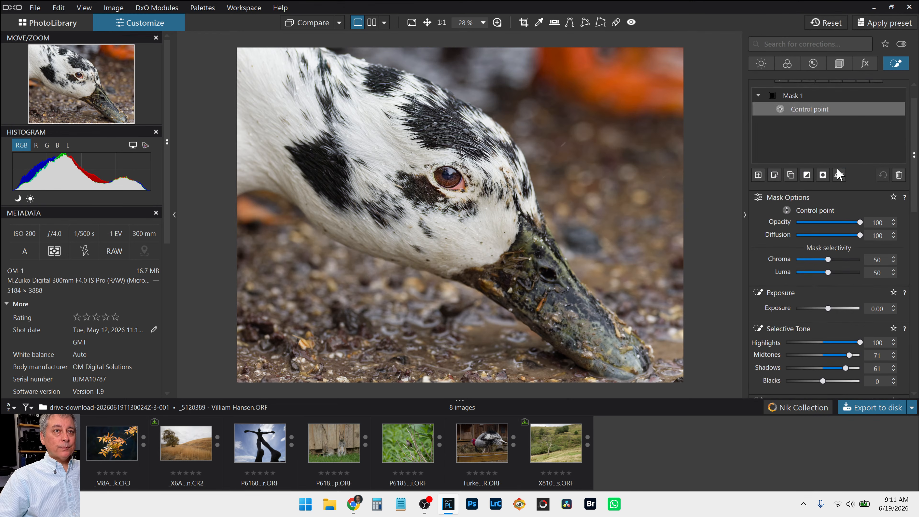
{"action": "scroll", "coordinate": [839, 175], "scroll_direction": "up", "scroll_amount": 1}
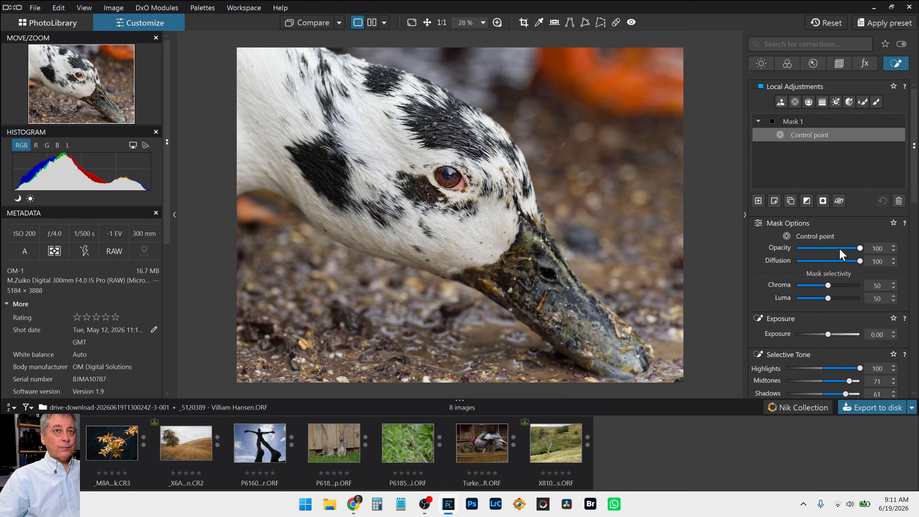
{"action": "left_click", "coordinate": [876, 103]}
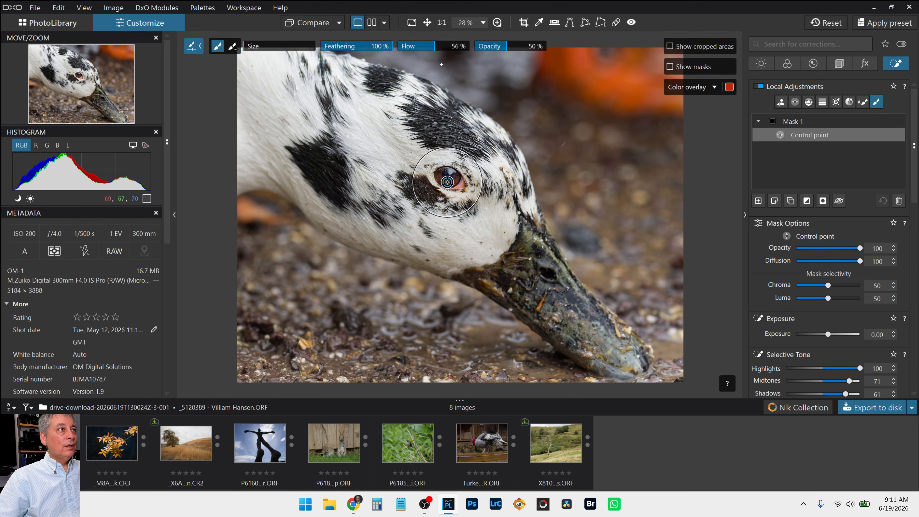
{"action": "left_click_drag", "start_coordinate": [435, 47], "coordinate": [470, 47]}
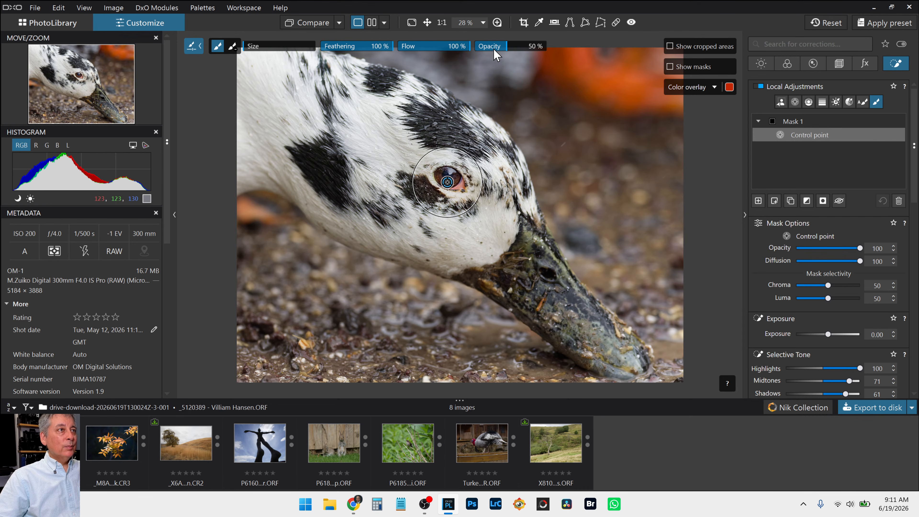
{"action": "left_click_drag", "start_coordinate": [506, 49], "coordinate": [549, 54]}
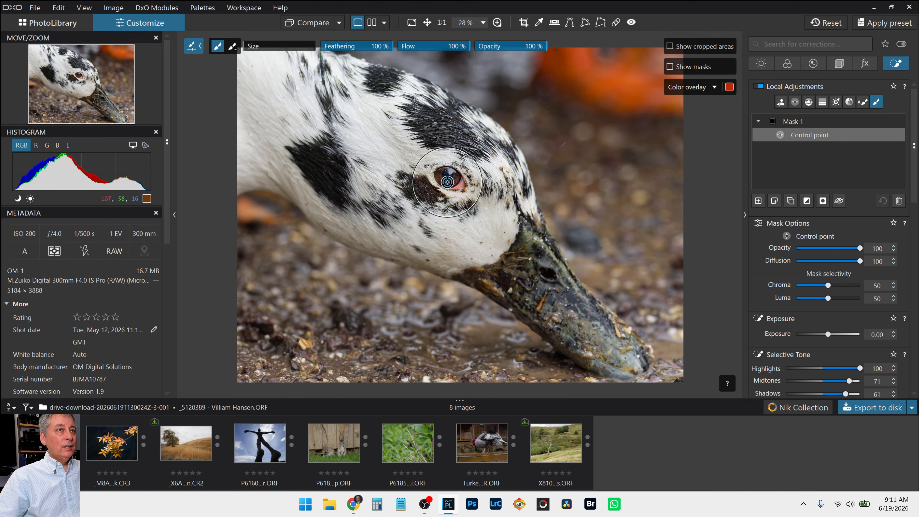
{"action": "left_click_drag", "start_coordinate": [592, 89], "coordinate": [592, 91]}
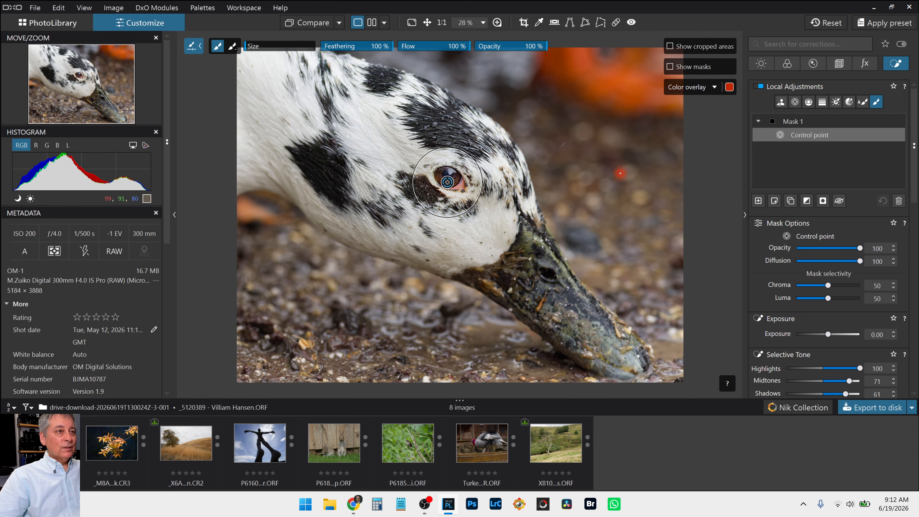
{"action": "scroll", "coordinate": [620, 173], "scroll_direction": "up", "scroll_amount": 4}
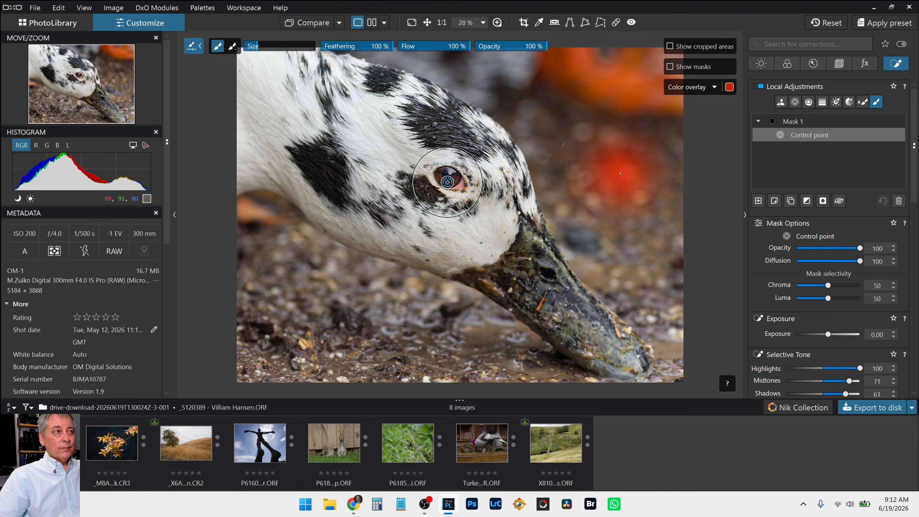
{"action": "mouse_move", "coordinate": [571, 68]}
{"action": "left_mouse_down"}
{"action": "mouse_move", "coordinate": [601, 90]}
{"action": "mouse_move", "coordinate": [662, 86]}
{"action": "left_mouse_up"}
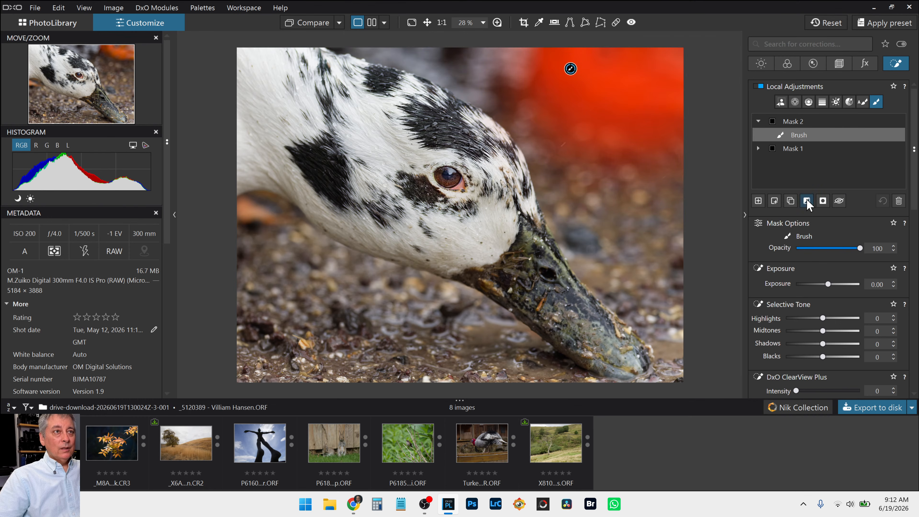
Step: Set the HSL Saturation of the brushed orange background area to -60
{"action": "scroll", "coordinate": [819, 285], "scroll_direction": "down", "scroll_amount": 2}
{"action": "scroll", "coordinate": [818, 286], "scroll_direction": "down", "scroll_amount": 7}
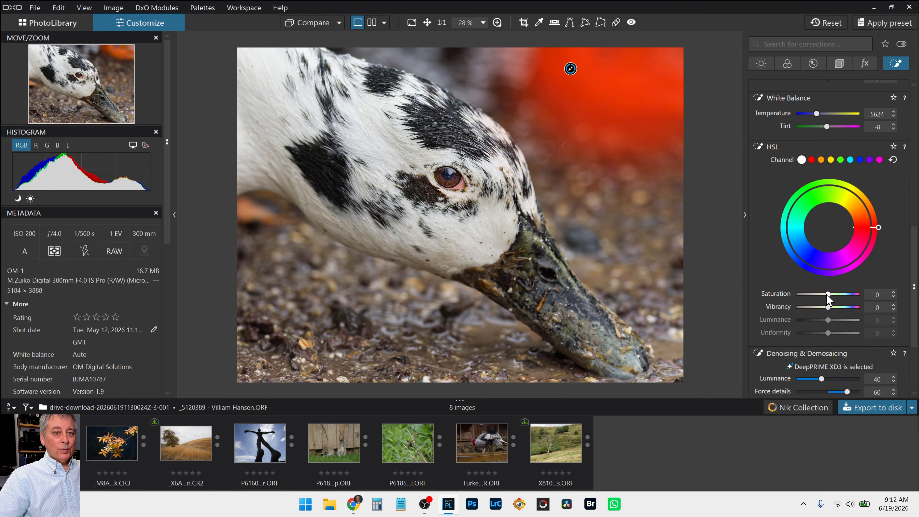
{"action": "left_click_drag", "start_coordinate": [827, 294], "coordinate": [824, 294]}
{"action": "scroll", "coordinate": [826, 294], "scroll_direction": "down", "scroll_amount": 2}
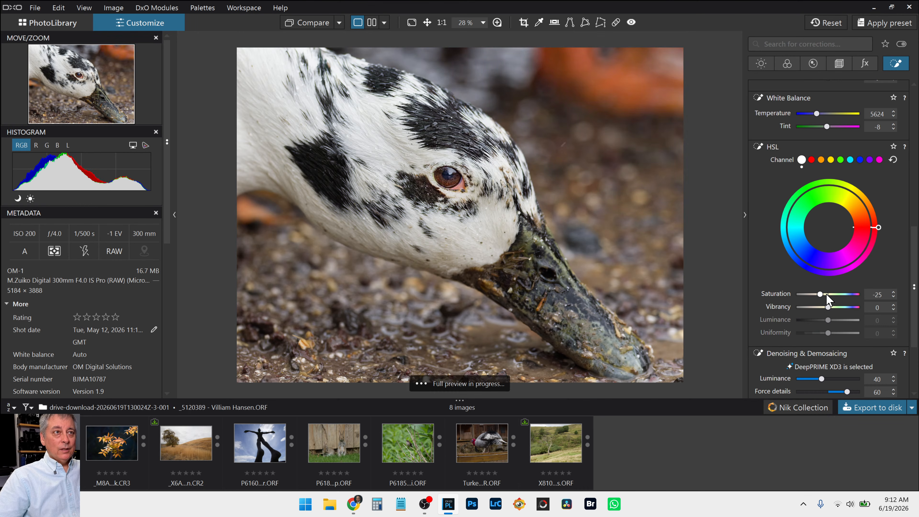
{"action": "scroll", "coordinate": [828, 296], "scroll_direction": "down", "scroll_amount": 4}
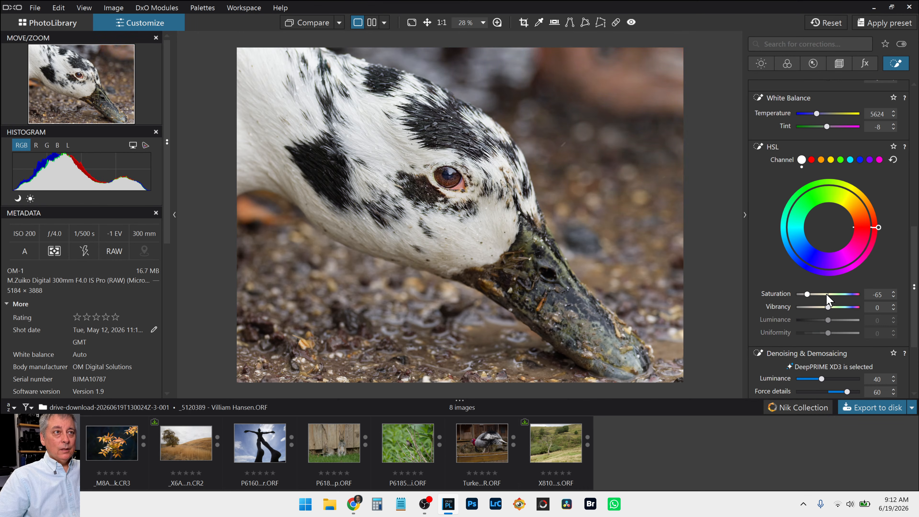
{"action": "scroll", "coordinate": [829, 299], "scroll_direction": "up", "scroll_amount": 1}
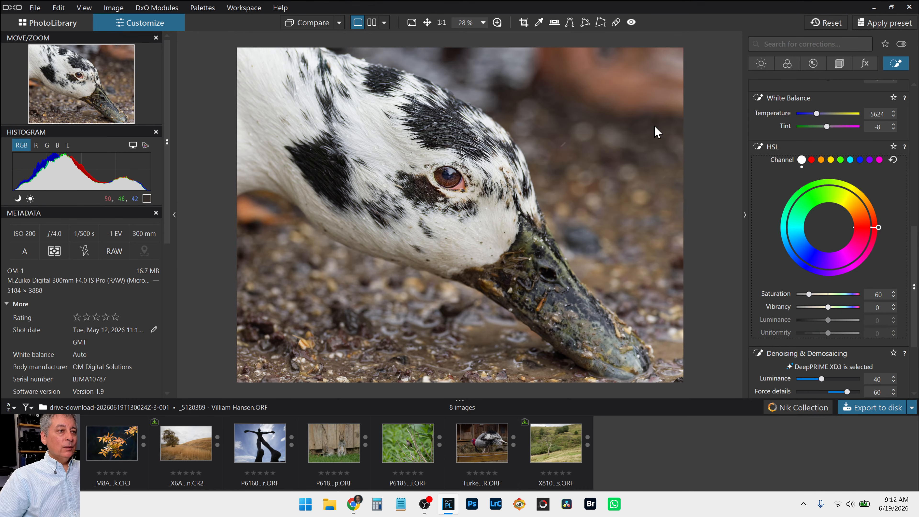
Step: Create a new AI mask of the duck and invert it to cover the background
{"action": "scroll", "coordinate": [823, 168], "scroll_direction": "up", "scroll_amount": 10}
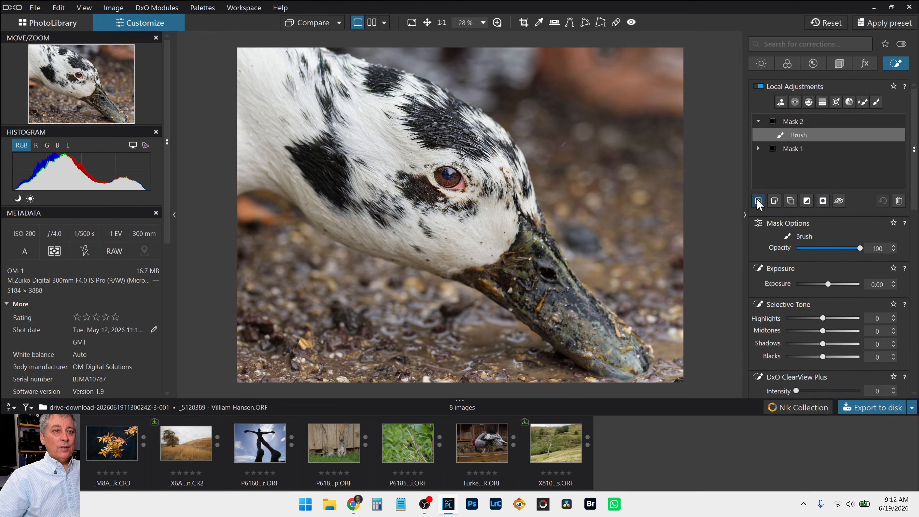
{"action": "left_click", "coordinate": [758, 200]}
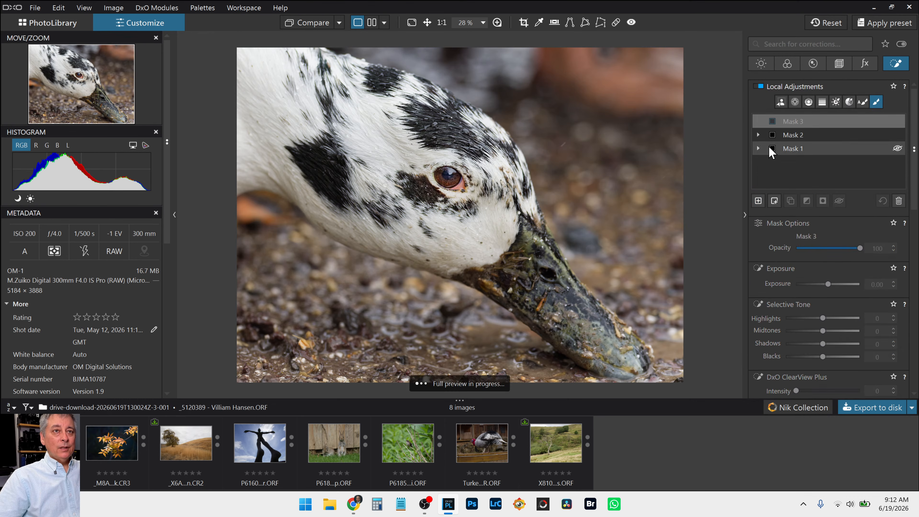
{"action": "left_click", "coordinate": [780, 103]}
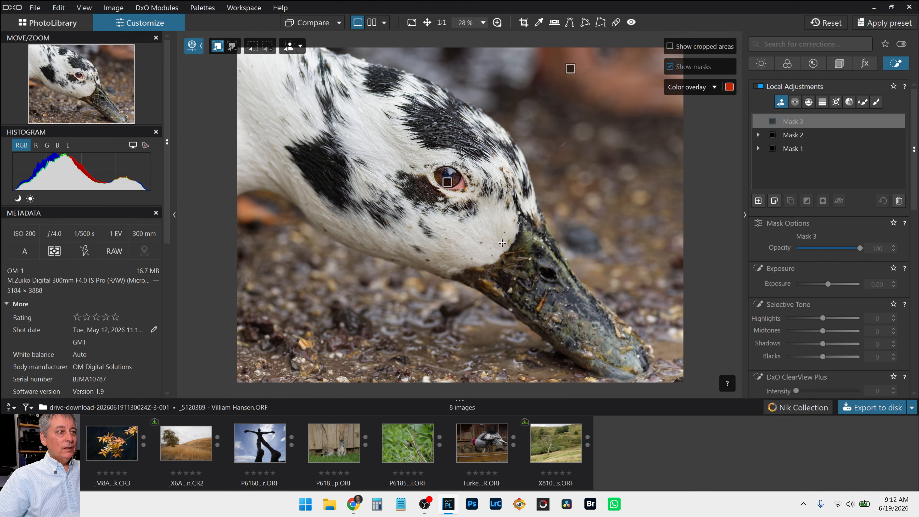
{"action": "left_click", "coordinate": [506, 236]}
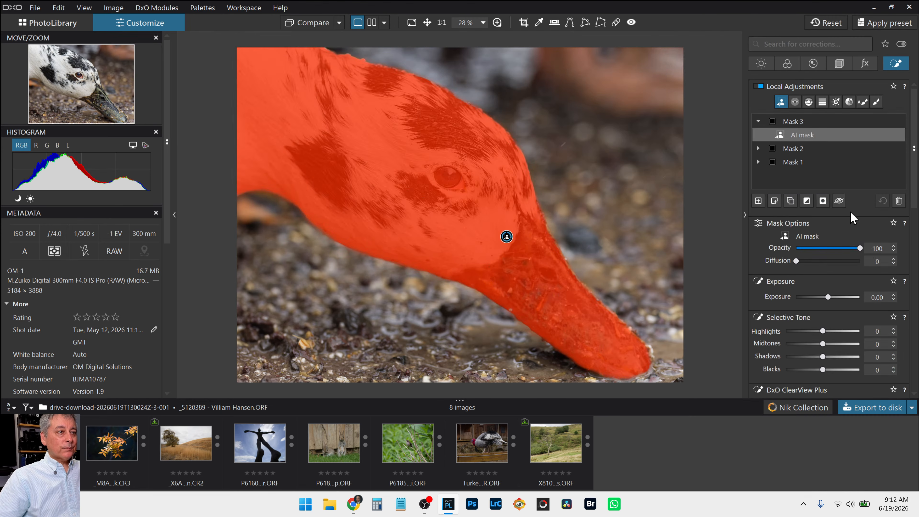
{"action": "left_click", "coordinate": [807, 202]}
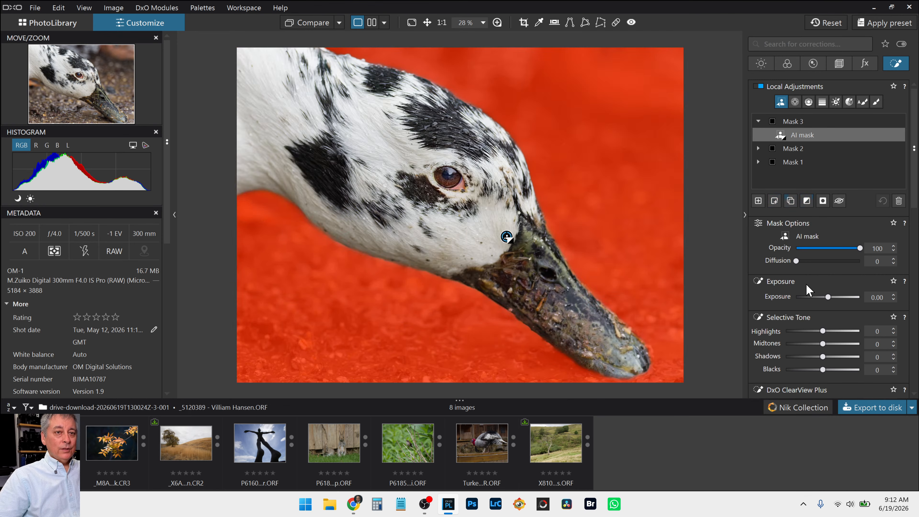
Step: Darken the background mask by setting its Highlights to -80, Midtones to -50, Shadows to -33 and Blacks to -12
{"action": "scroll", "coordinate": [807, 286], "scroll_direction": "down", "scroll_amount": 1}
{"action": "scroll", "coordinate": [819, 309], "scroll_direction": "down", "scroll_amount": 2}
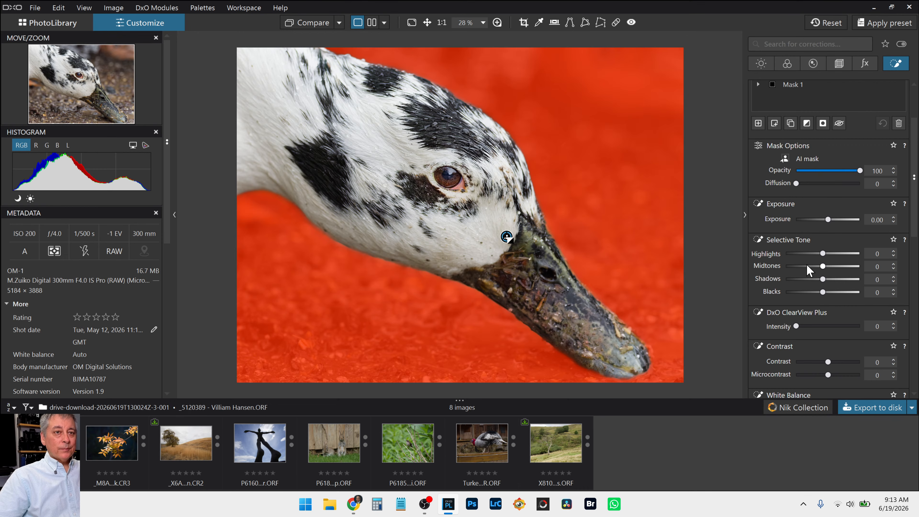
{"action": "left_click", "coordinate": [800, 254]}
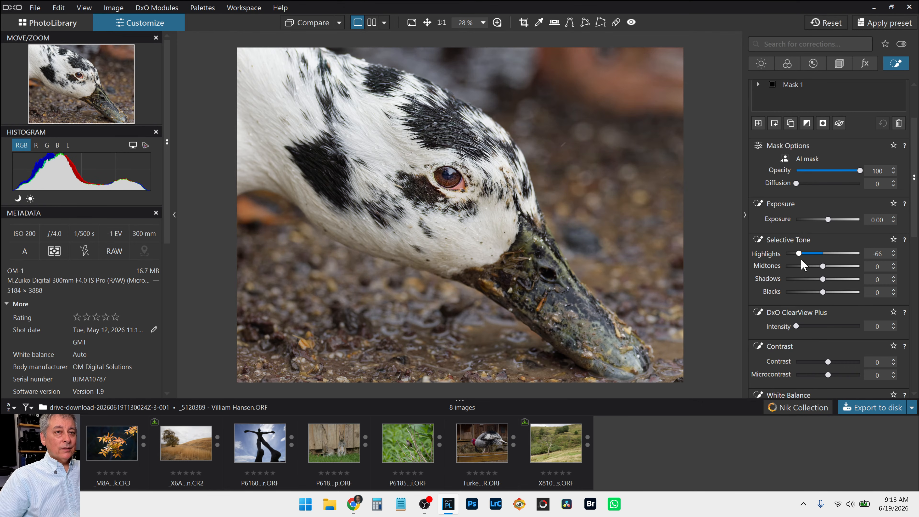
{"action": "left_click", "coordinate": [810, 266]}
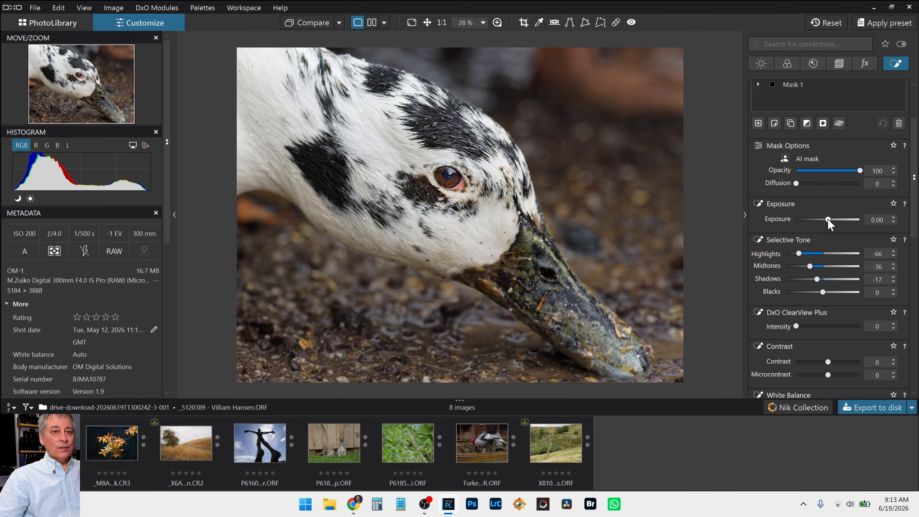
{"action": "left_click_drag", "start_coordinate": [828, 219], "coordinate": [815, 220]}
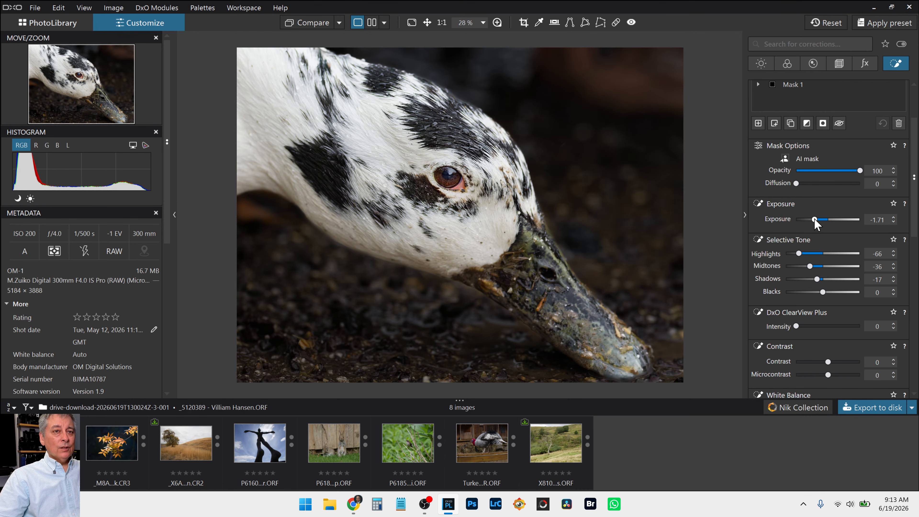
{"action": "double_click", "coordinate": [815, 220]}
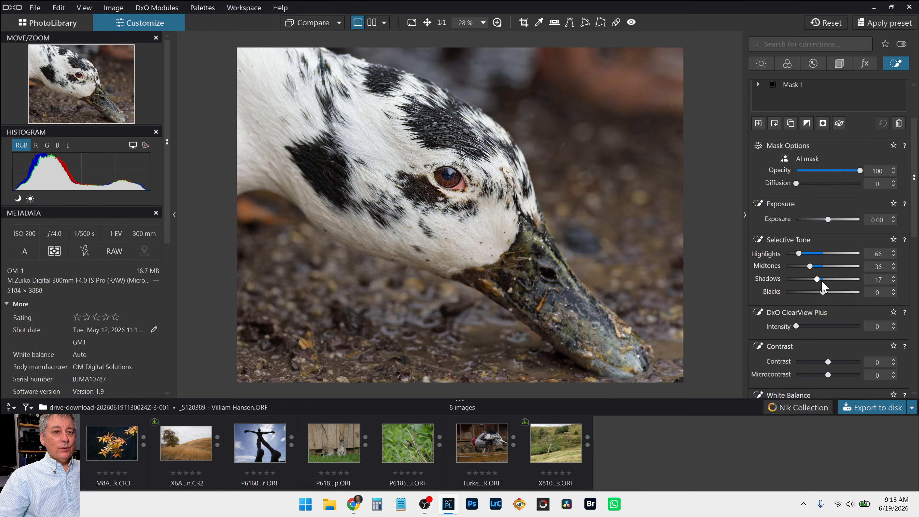
{"action": "mouse_move", "coordinate": [821, 280]}
{"action": "left_mouse_down"}
{"action": "mouse_move", "coordinate": [808, 266]}
{"action": "mouse_move", "coordinate": [814, 279]}
{"action": "left_mouse_up"}
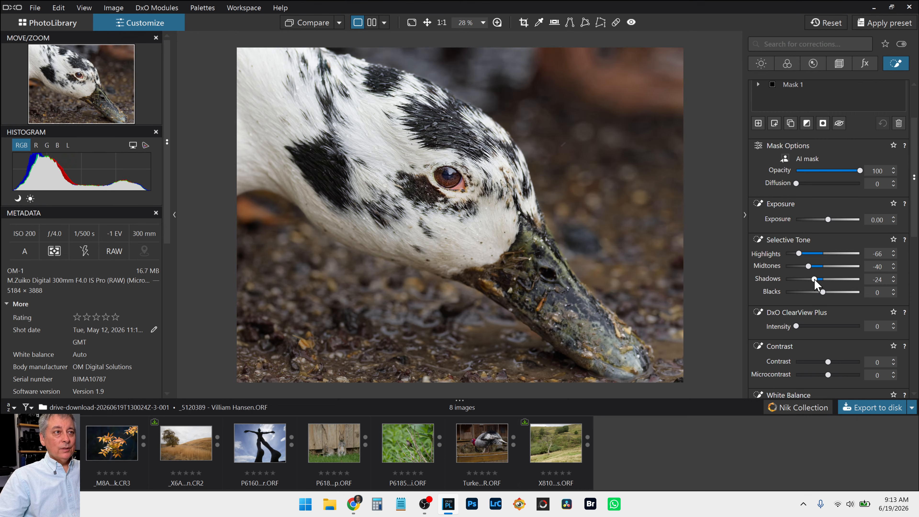
{"action": "left_click_drag", "start_coordinate": [824, 292], "coordinate": [819, 291]}
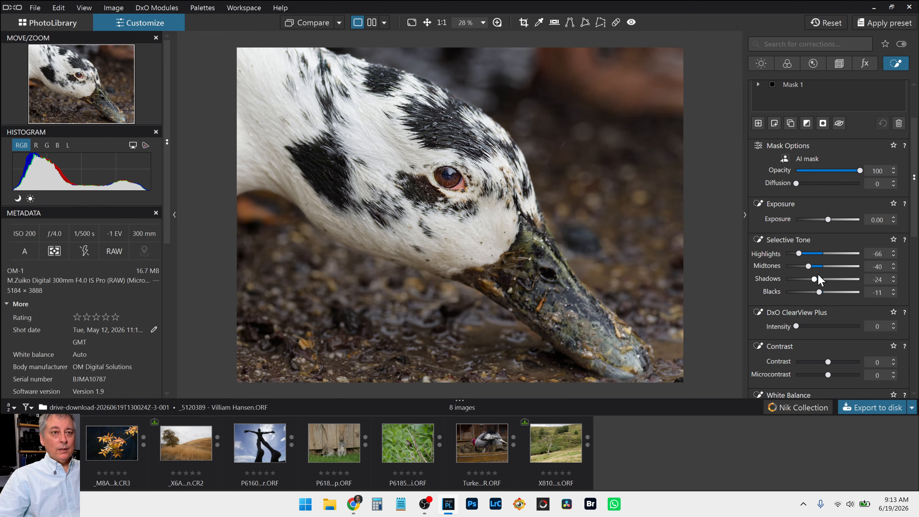
{"action": "left_click_drag", "start_coordinate": [799, 253], "coordinate": [794, 254]}
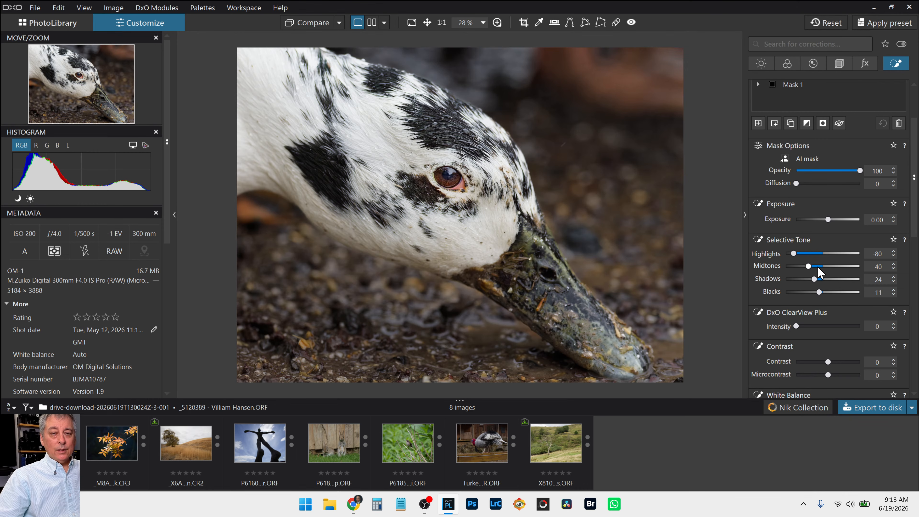
{"action": "left_click_drag", "start_coordinate": [808, 266], "coordinate": [810, 279]}
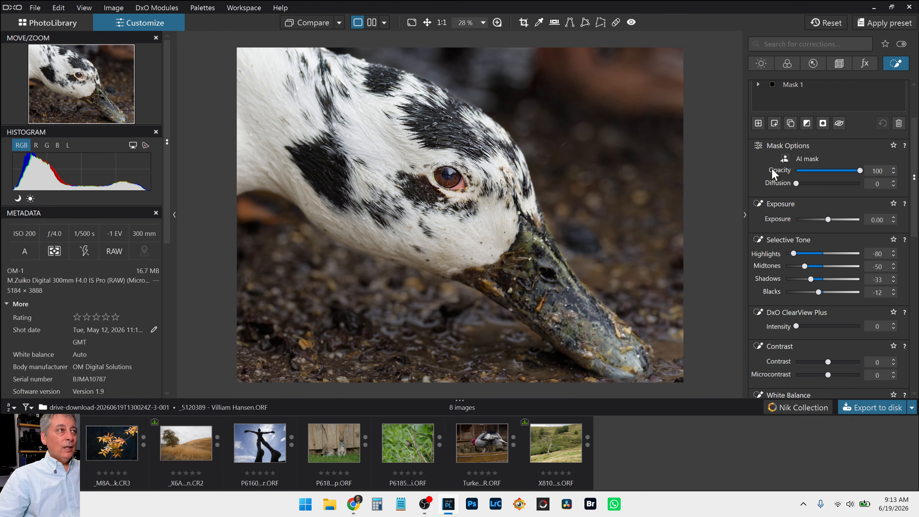
Step: Compare the photo before and after the corrections, and inspect the duck's eye and bill up close
{"action": "left_click", "coordinate": [302, 21]}
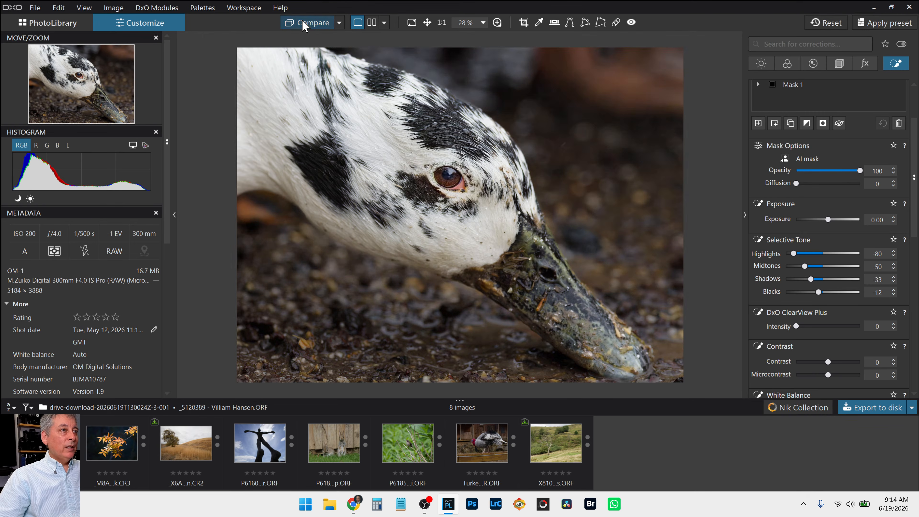
{"action": "left_click", "coordinate": [302, 21]}
{"action": "left_click", "coordinate": [302, 21]}
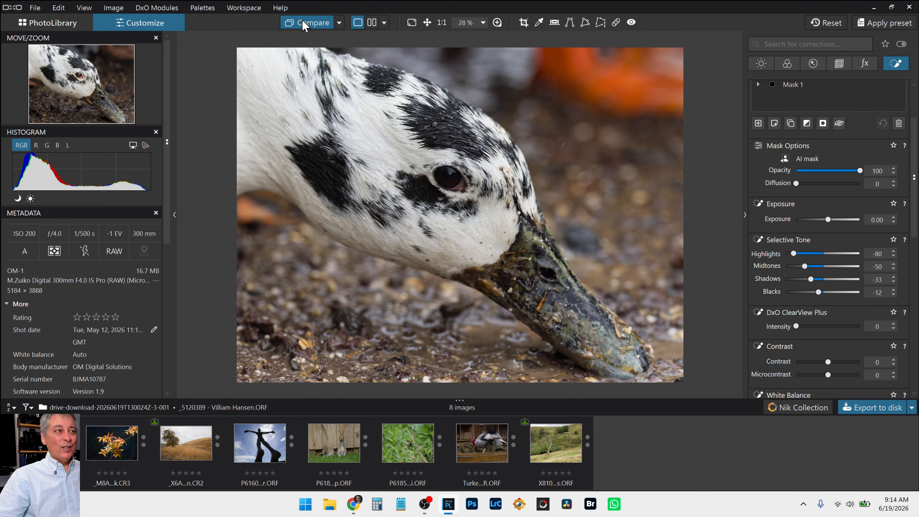
{"action": "left_click", "coordinate": [302, 22]}
{"action": "left_click_drag", "start_coordinate": [302, 20], "coordinate": [302, 20]}
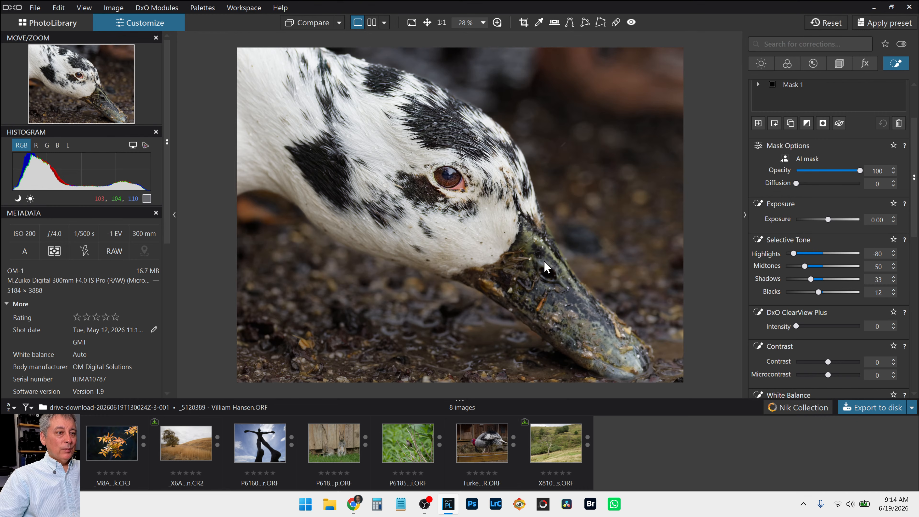
{"action": "scroll", "coordinate": [612, 353], "scroll_direction": "up", "scroll_amount": 3}
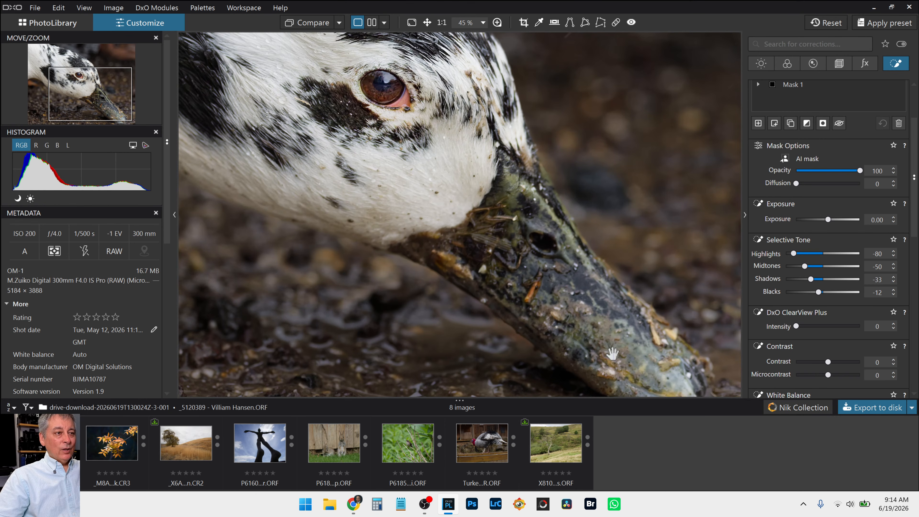
{"action": "scroll", "coordinate": [606, 347], "scroll_direction": "up", "scroll_amount": 1}
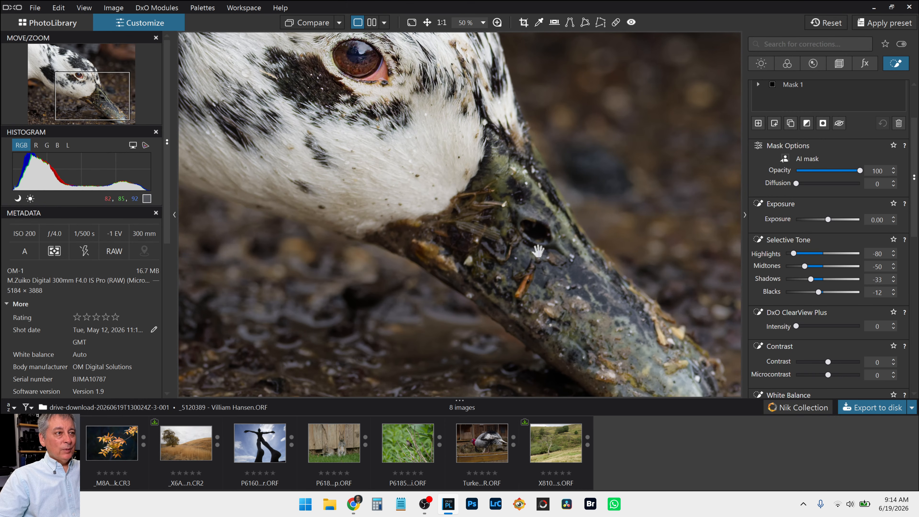
{"action": "scroll", "coordinate": [538, 251], "scroll_direction": "down", "scroll_amount": 4}
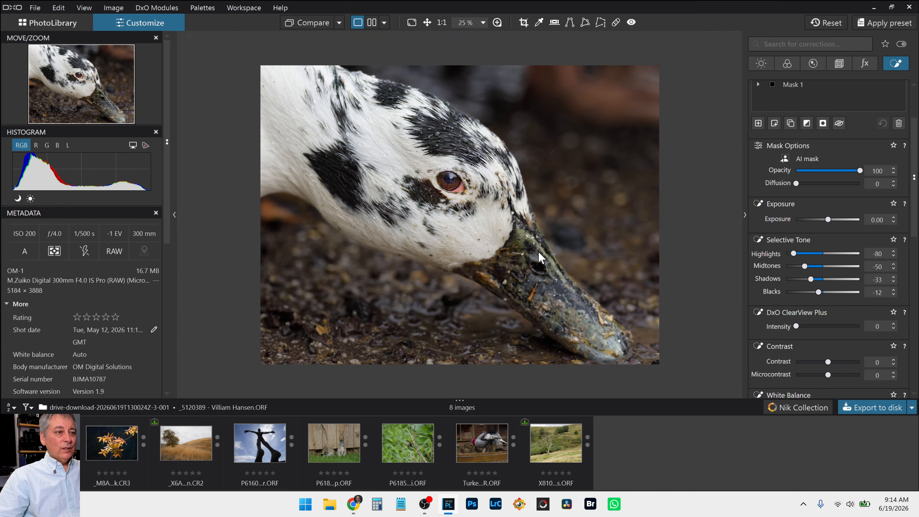
Step: Create a new mask and paint over the duck's bill with the Auto brush
{"action": "scroll", "coordinate": [833, 215], "scroll_direction": "up", "scroll_amount": 2}
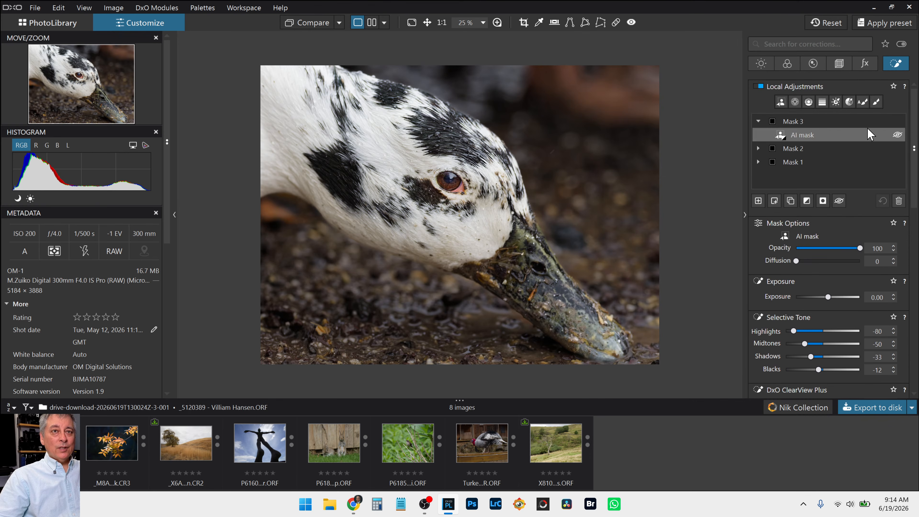
{"action": "left_click", "coordinate": [862, 104]}
{"action": "left_click", "coordinate": [758, 201]}
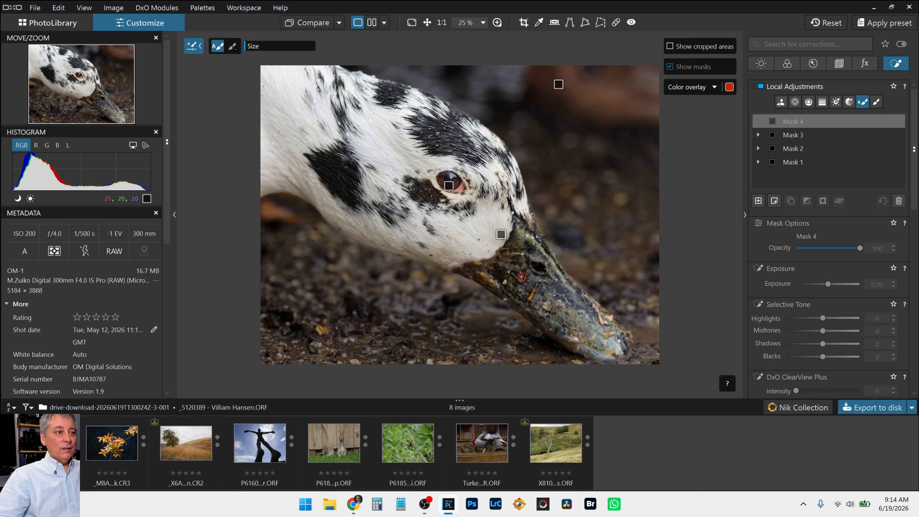
{"action": "scroll", "coordinate": [526, 290], "scroll_direction": "up", "scroll_amount": 3}
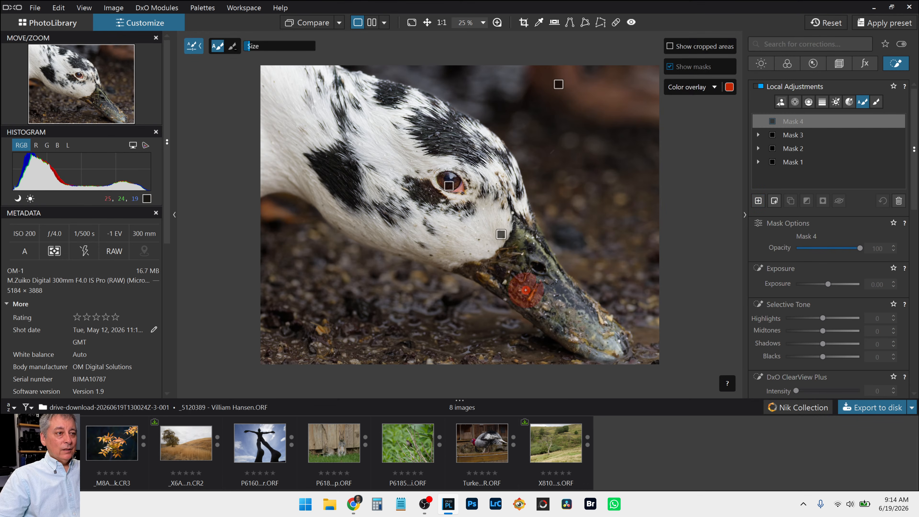
{"action": "mouse_move", "coordinate": [521, 223]}
{"action": "left_mouse_down"}
{"action": "mouse_move", "coordinate": [543, 269]}
{"action": "mouse_move", "coordinate": [611, 341]}
{"action": "mouse_move", "coordinate": [608, 353]}
{"action": "mouse_move", "coordinate": [488, 276]}
{"action": "left_mouse_up"}
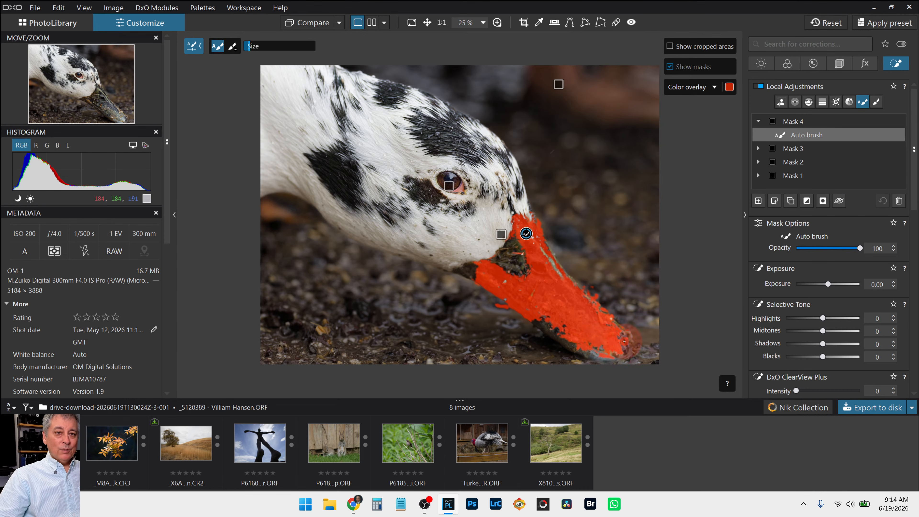
Step: Set the bill mask's Highlights to 28, Midtones to 17, Blacks to -13, ClearView Plus intensity to 47, Saturation to 17 and Vibrancy to 55
{"action": "scroll", "coordinate": [831, 309], "scroll_direction": "down", "scroll_amount": 3}
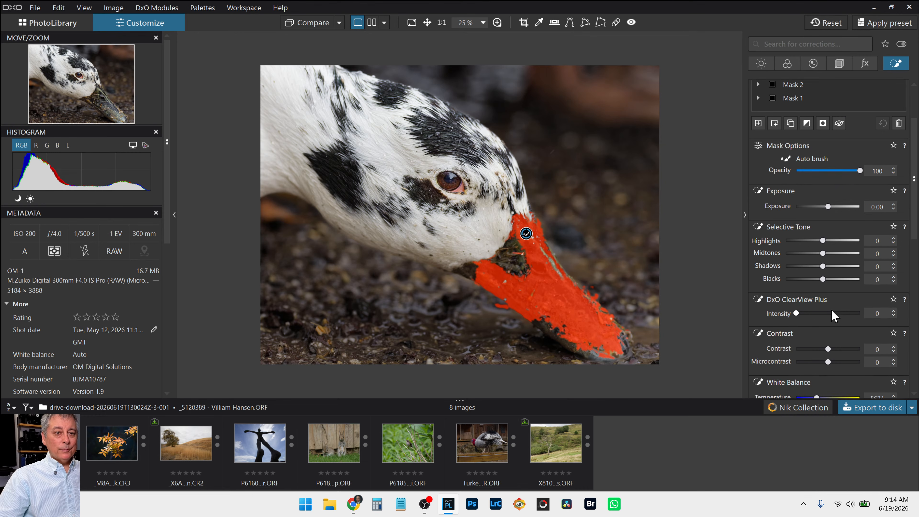
{"action": "left_click", "coordinate": [837, 241]}
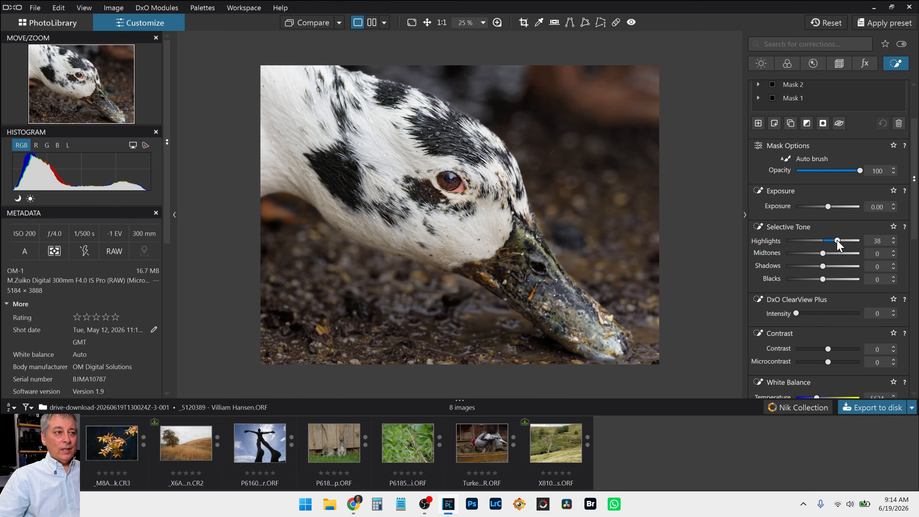
{"action": "left_click", "coordinate": [830, 254]}
{"action": "scroll", "coordinate": [788, 281], "scroll_direction": "down", "scroll_amount": 8}
{"action": "scroll", "coordinate": [788, 280], "scroll_direction": "down", "scroll_amount": 1}
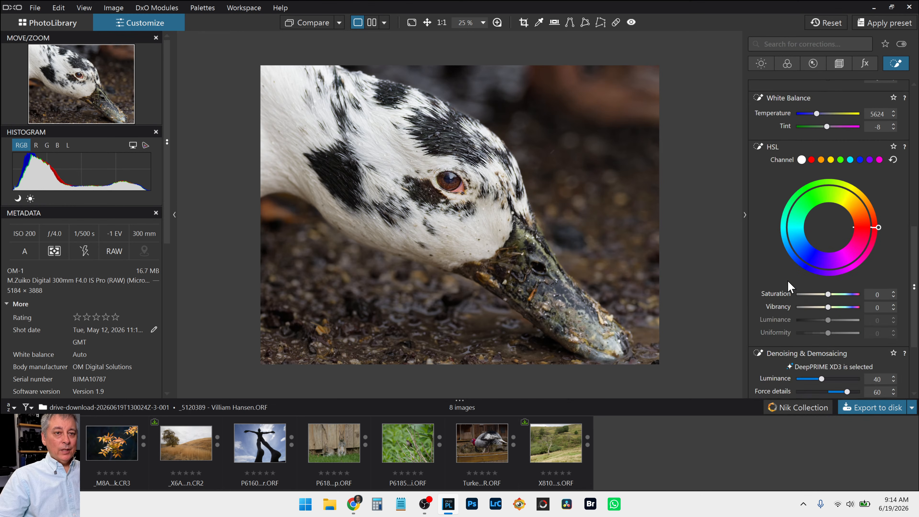
{"action": "mouse_move", "coordinate": [829, 307]}
{"action": "left_mouse_down"}
{"action": "mouse_move", "coordinate": [848, 308]}
{"action": "mouse_move", "coordinate": [833, 294]}
{"action": "left_mouse_up"}
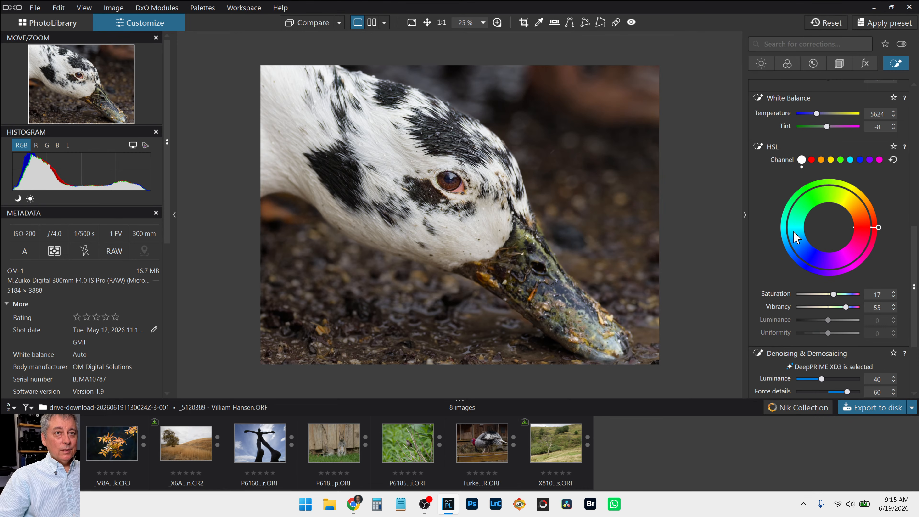
{"action": "scroll", "coordinate": [810, 253], "scroll_direction": "up", "scroll_amount": 8}
{"action": "left_click_drag", "start_coordinate": [822, 201], "coordinate": [818, 202]}
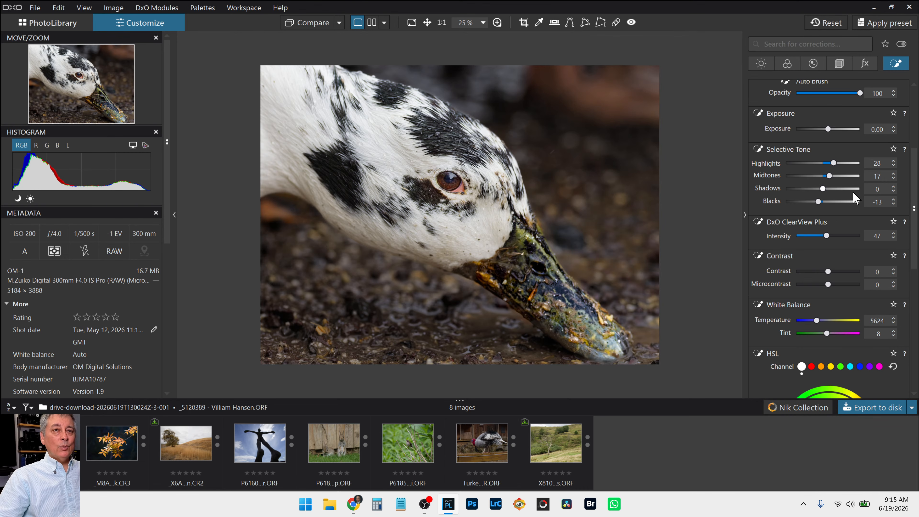
Step: Create a new mask with one control point in the photo's upper-right corner and another in its lower-left corner
{"action": "scroll", "coordinate": [857, 199], "scroll_direction": "up", "scroll_amount": 4}
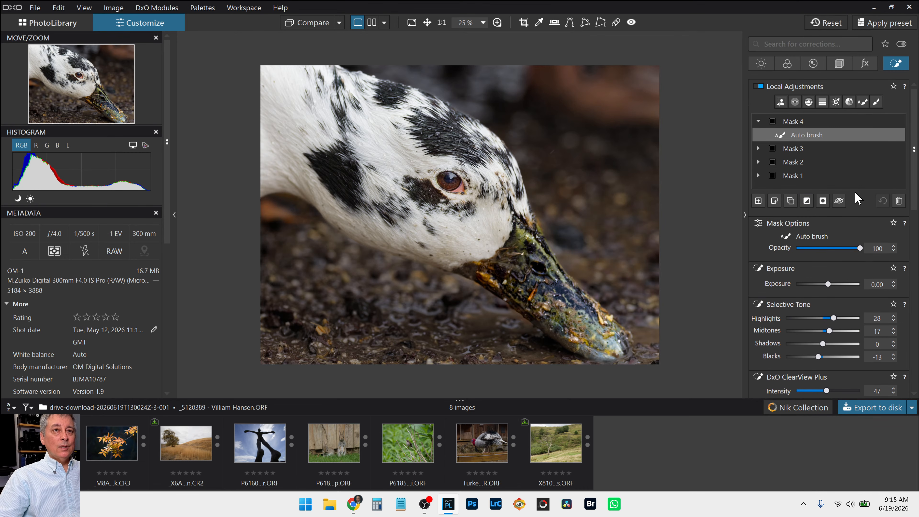
{"action": "left_click", "coordinate": [758, 201]}
{"action": "left_click", "coordinate": [794, 102]}
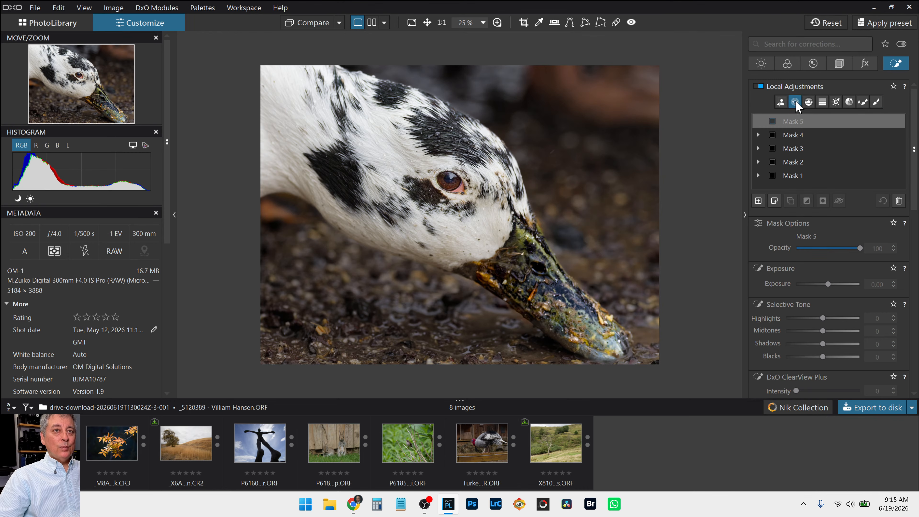
{"action": "left_click", "coordinate": [644, 75]}
{"action": "left_click_drag", "start_coordinate": [632, 104], "coordinate": [611, 151]}
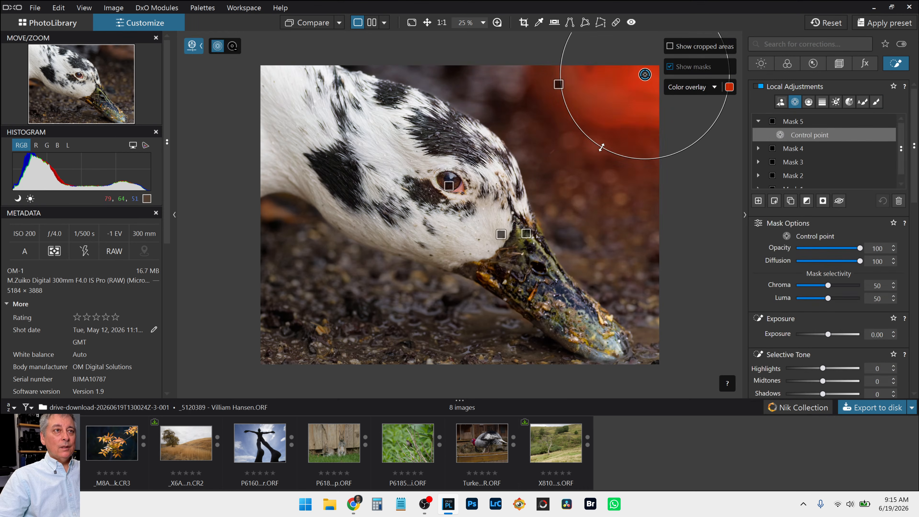
{"action": "left_click", "coordinate": [275, 361]}
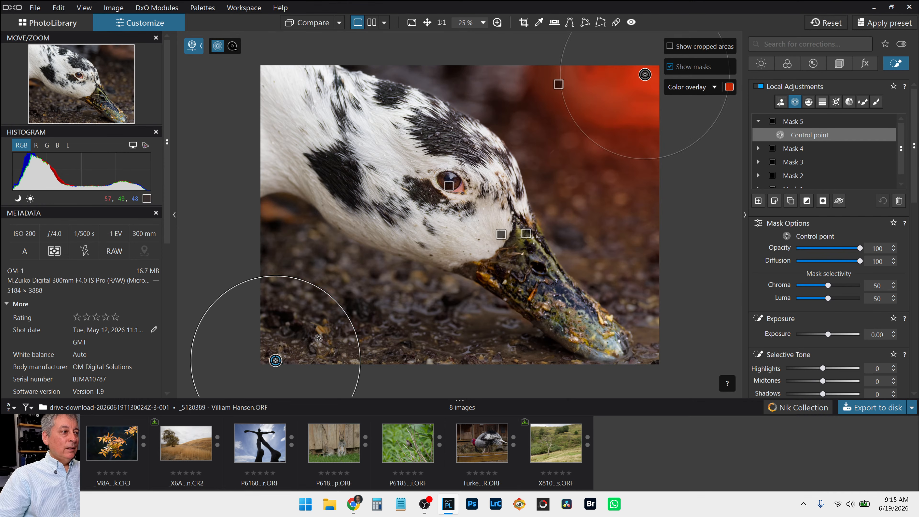
Step: Darken the corner control points by setting Blacks to -49, Shadows to -31 and Midtones to -17
{"action": "scroll", "coordinate": [810, 304], "scroll_direction": "down", "scroll_amount": 4}
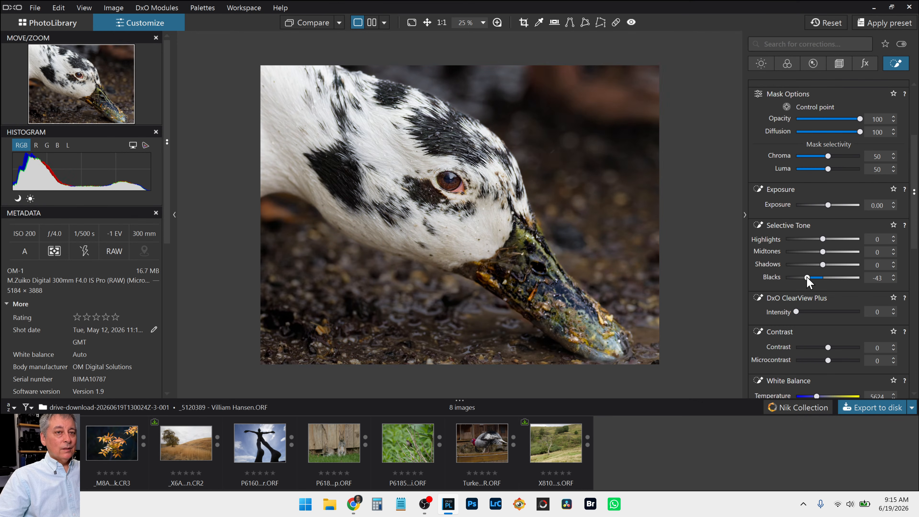
{"action": "left_click_drag", "start_coordinate": [807, 277], "coordinate": [805, 278]}
{"action": "left_click", "coordinate": [811, 266]}
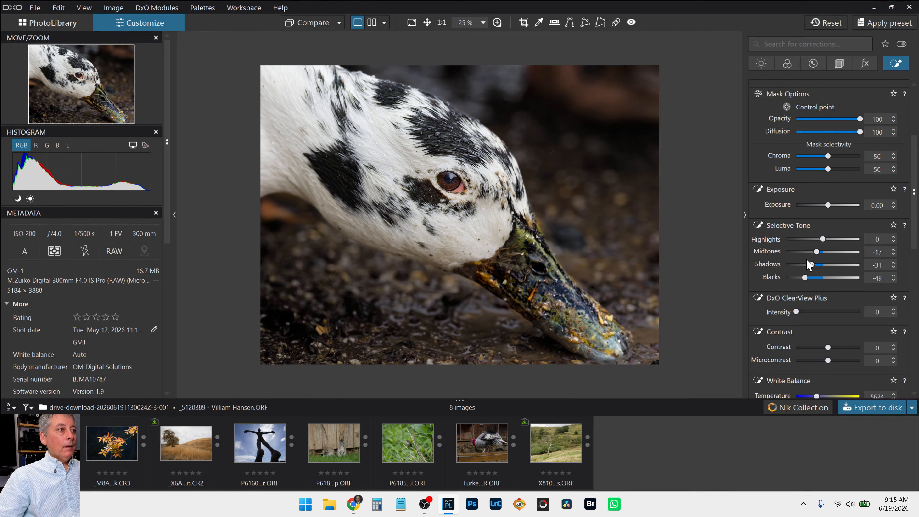
Step: Compare the original and edited duck photo side by side and in a left/right split view, inspecting the eye and feathers up close
{"action": "left_click", "coordinate": [371, 22]}
{"action": "key", "text": "F9"}
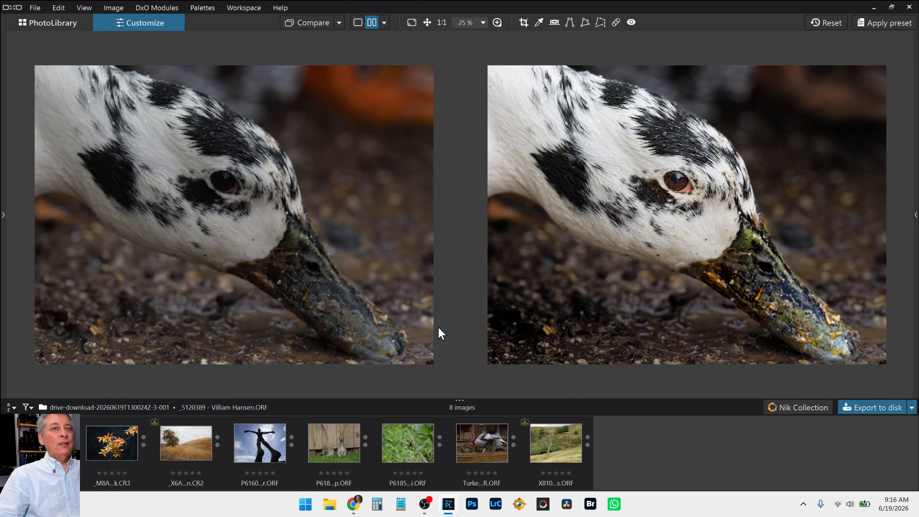
{"action": "left_click", "coordinate": [385, 26]}
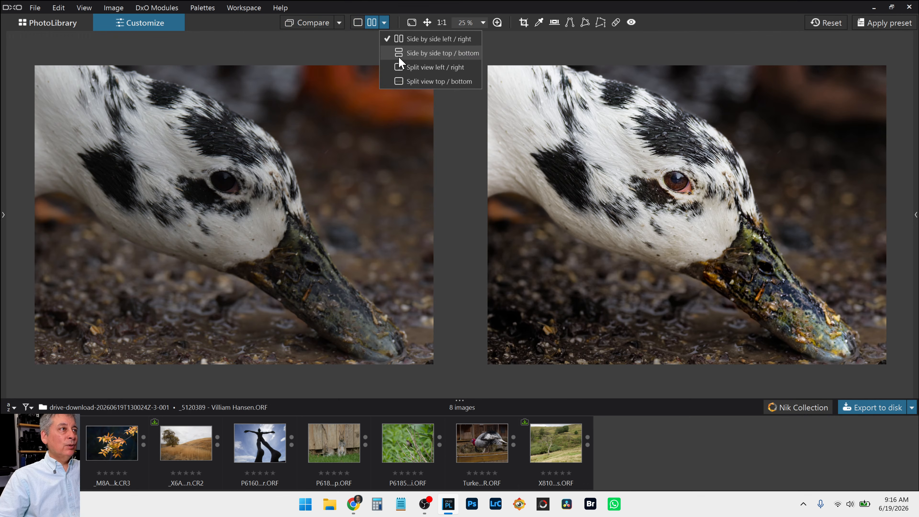
{"action": "left_click", "coordinate": [401, 67]}
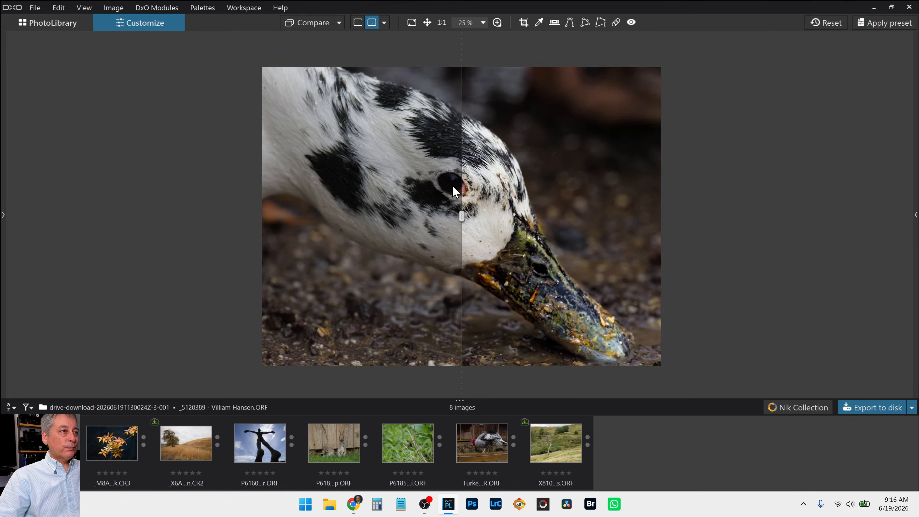
{"action": "scroll", "coordinate": [450, 185], "scroll_direction": "up", "scroll_amount": 5}
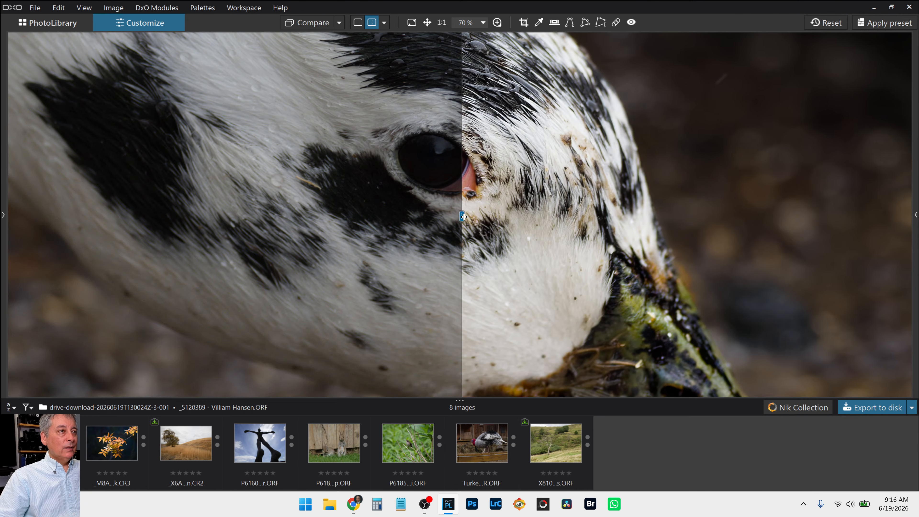
{"action": "left_click_drag", "start_coordinate": [463, 217], "coordinate": [182, 226]}
{"action": "scroll", "coordinate": [385, 245], "scroll_direction": "down", "scroll_amount": 1}
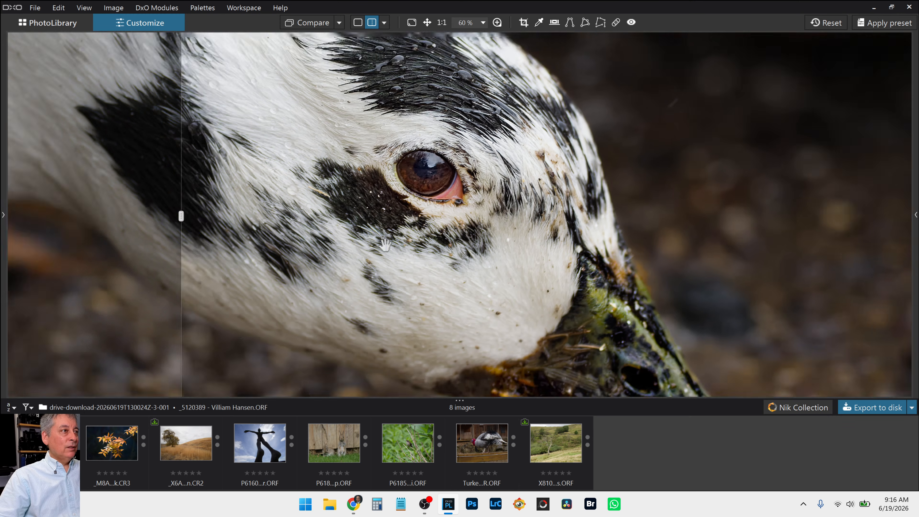
{"action": "scroll", "coordinate": [384, 245], "scroll_direction": "down", "scroll_amount": 4}
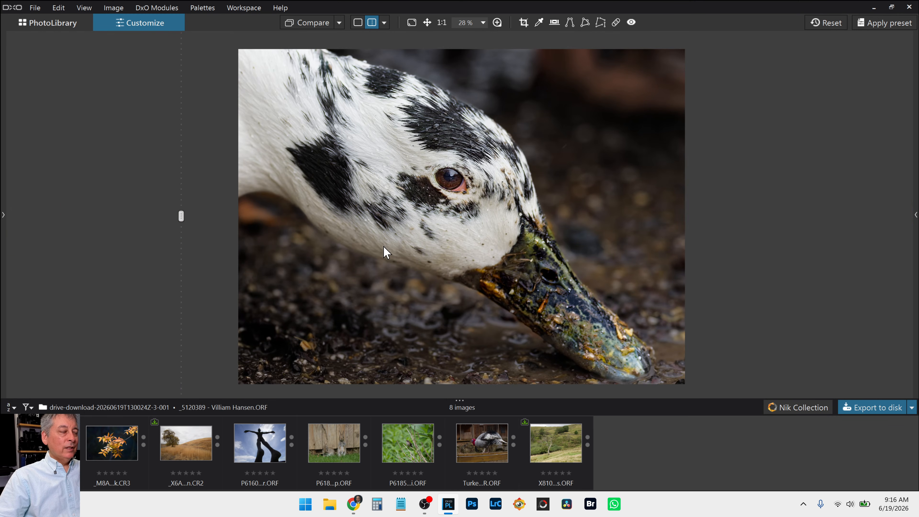
Step: Sweep the split divider across the whole duck photo to compare both versions, and return to the left/right side-by-side view
{"action": "mouse_move", "coordinate": [180, 216]}
{"action": "left_click_drag", "start_coordinate": [183, 216], "coordinate": [646, 288]}
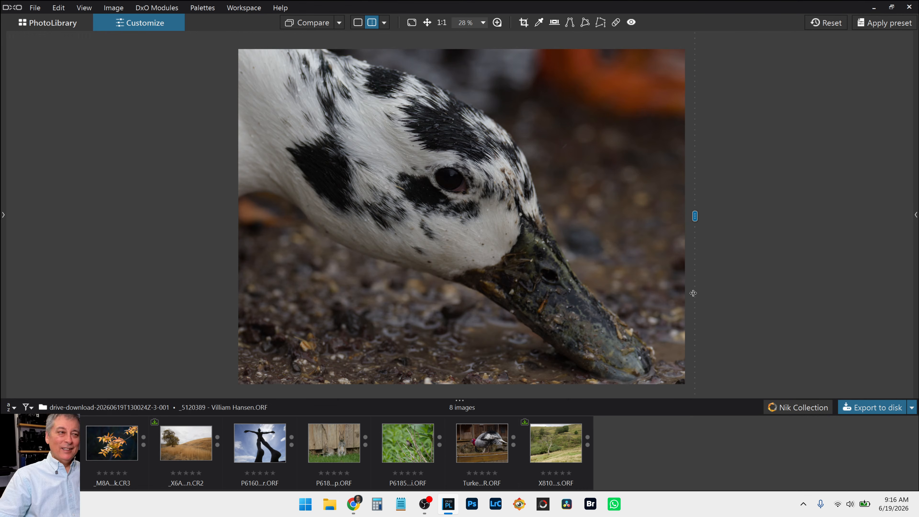
{"action": "left_click_drag", "start_coordinate": [693, 293], "coordinate": [212, 254]}
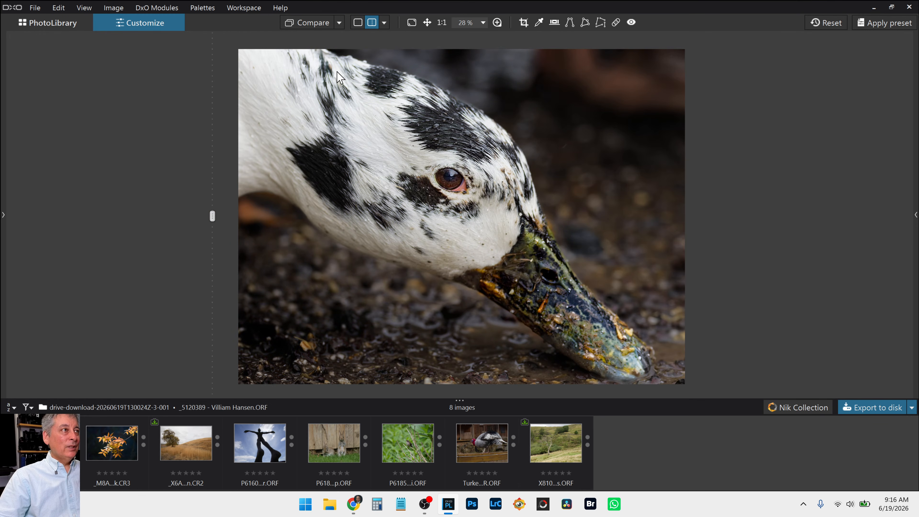
{"action": "left_click", "coordinate": [385, 22]}
{"action": "left_click", "coordinate": [396, 37]}
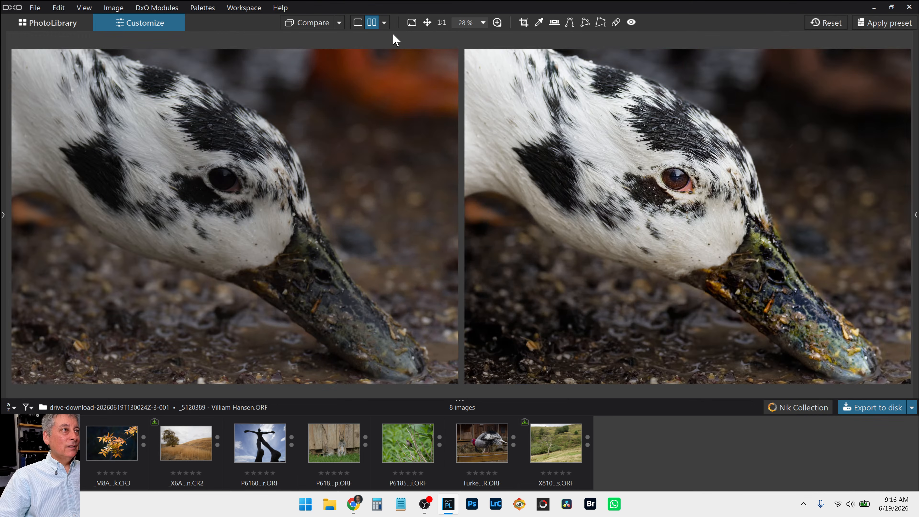
Step: Open the autumn leaves photo _M8A0839 in single-image view with the side palettes shown
{"action": "left_click", "coordinate": [118, 455]}
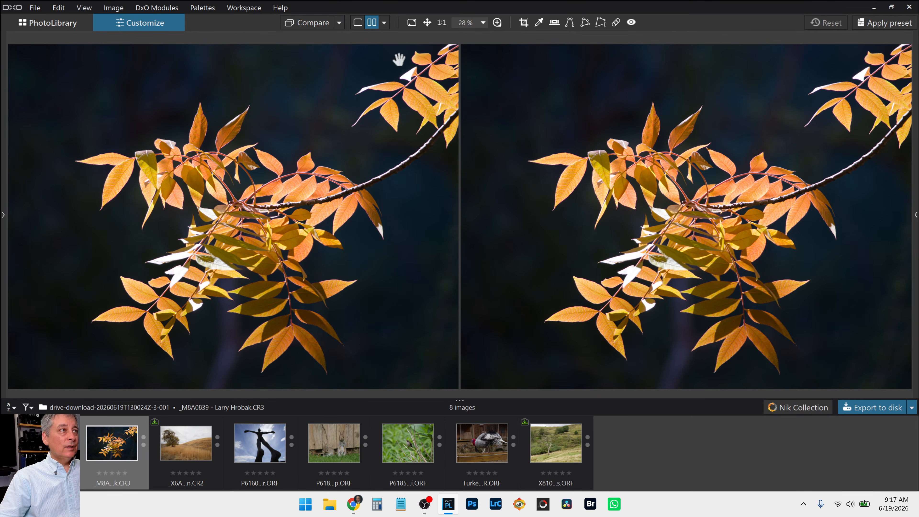
{"action": "left_click", "coordinate": [358, 22]}
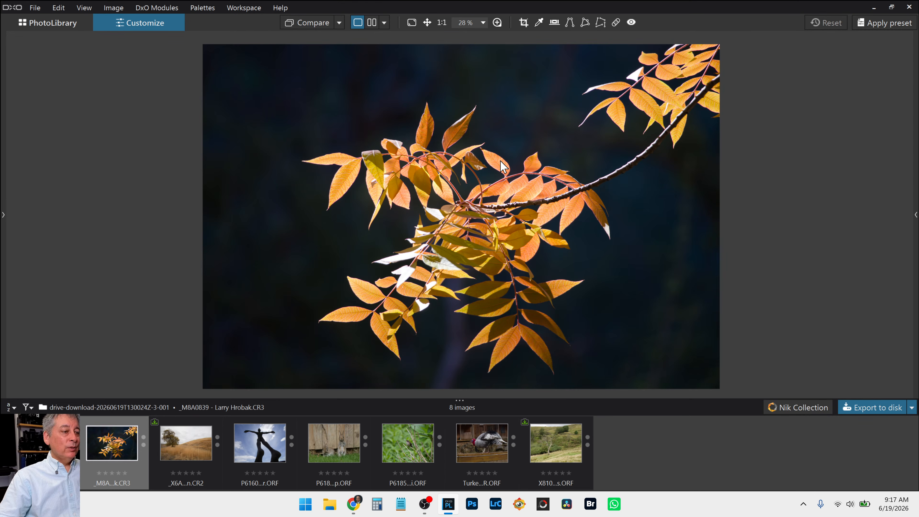
{"action": "key", "text": "Tab"}
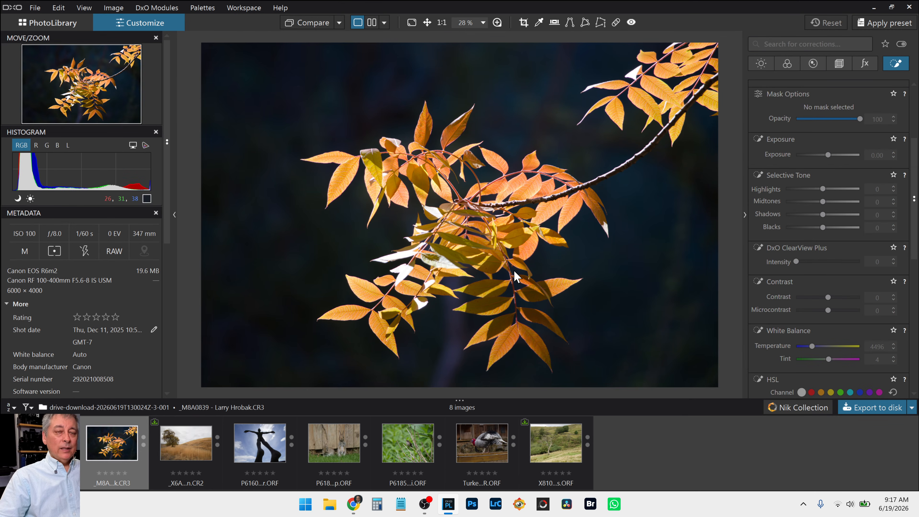
Step: Apply the preset 000 RobTrek_Default_v01 to the autumn leaves photo
{"action": "scroll", "coordinate": [513, 270], "scroll_direction": "down", "scroll_amount": 1}
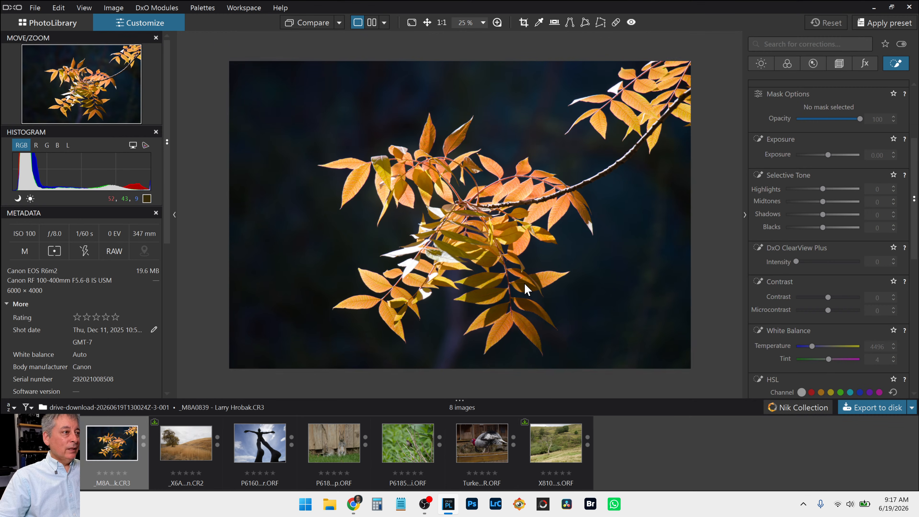
{"action": "scroll", "coordinate": [528, 289], "scroll_direction": "up", "scroll_amount": 1}
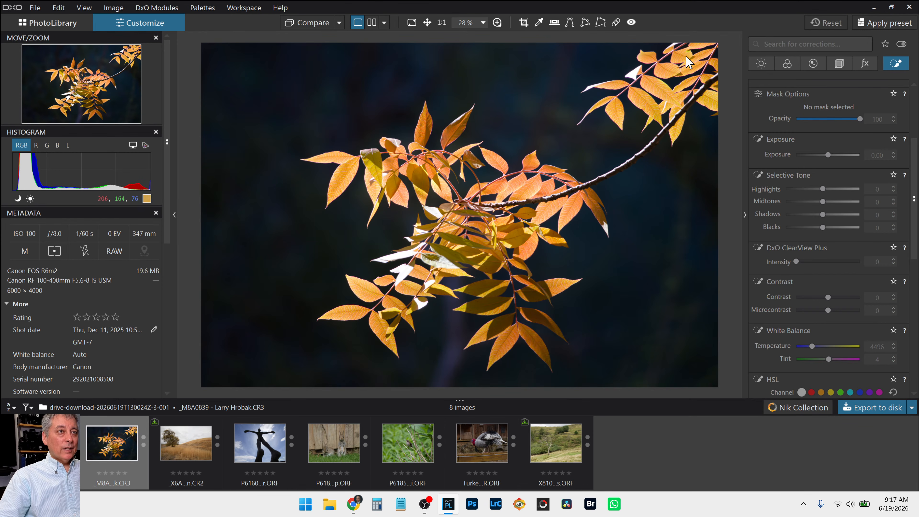
{"action": "left_click", "coordinate": [882, 26]}
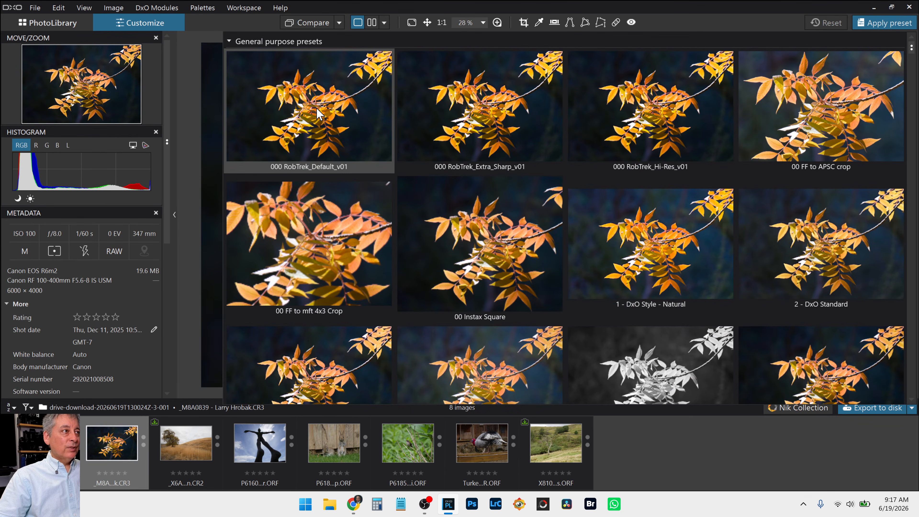
{"action": "double_click", "coordinate": [317, 114]}
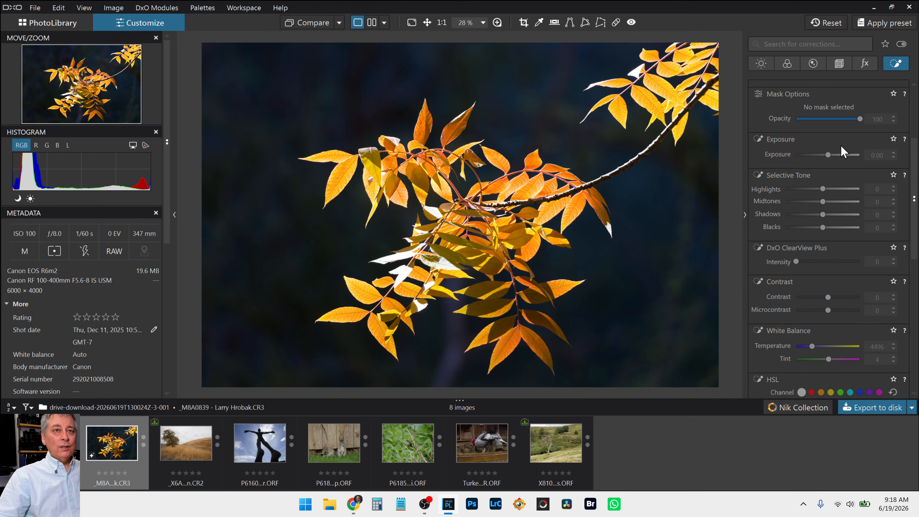
Step: Rotate the autumn leaves photo by setting the Horizon correction to -3.44
{"action": "scroll", "coordinate": [830, 142], "scroll_direction": "up", "scroll_amount": 3}
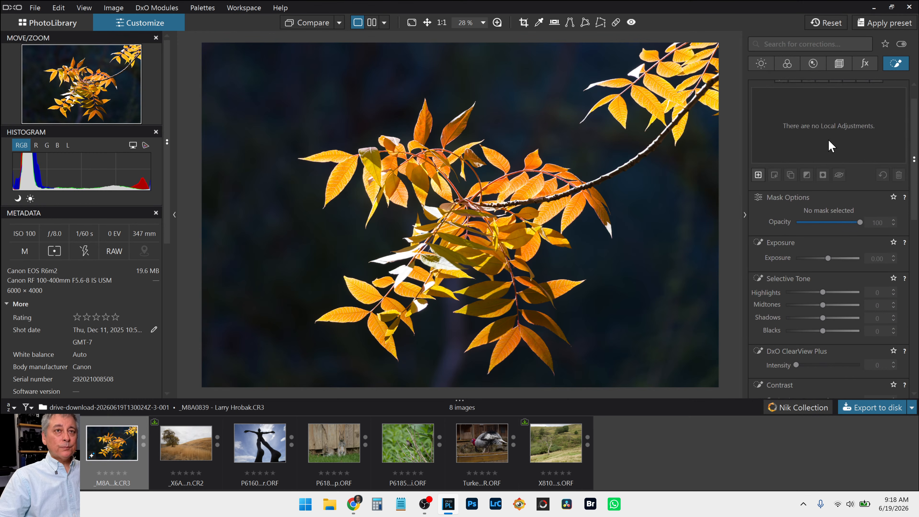
{"action": "left_click", "coordinate": [839, 65]}
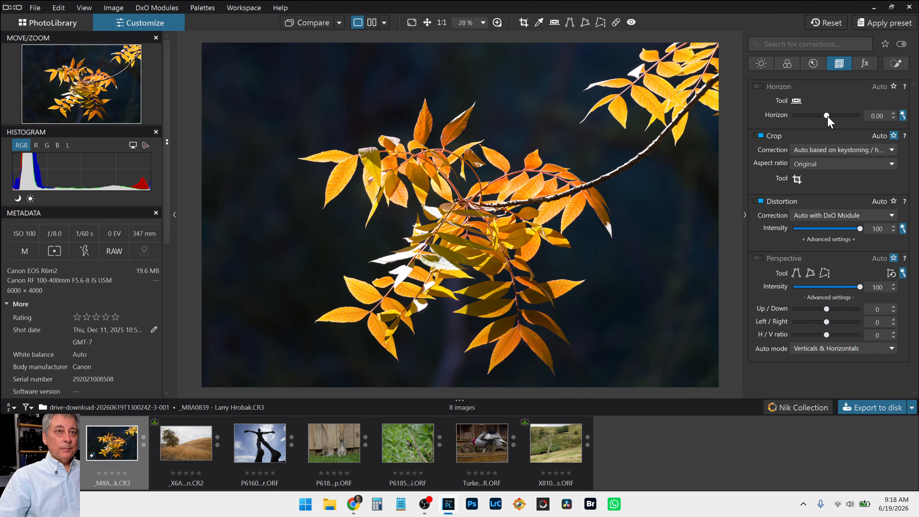
{"action": "left_click_drag", "start_coordinate": [827, 115], "coordinate": [811, 116]}
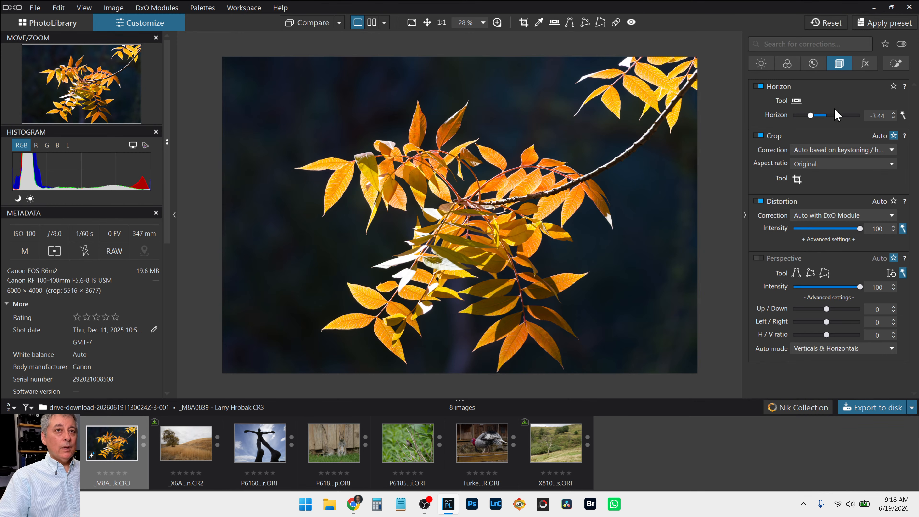
Step: Set the crop aspect ratio of the leaves photo to 1 × 1 and shift the square crop frame slightly left
{"action": "left_click", "coordinate": [824, 169]}
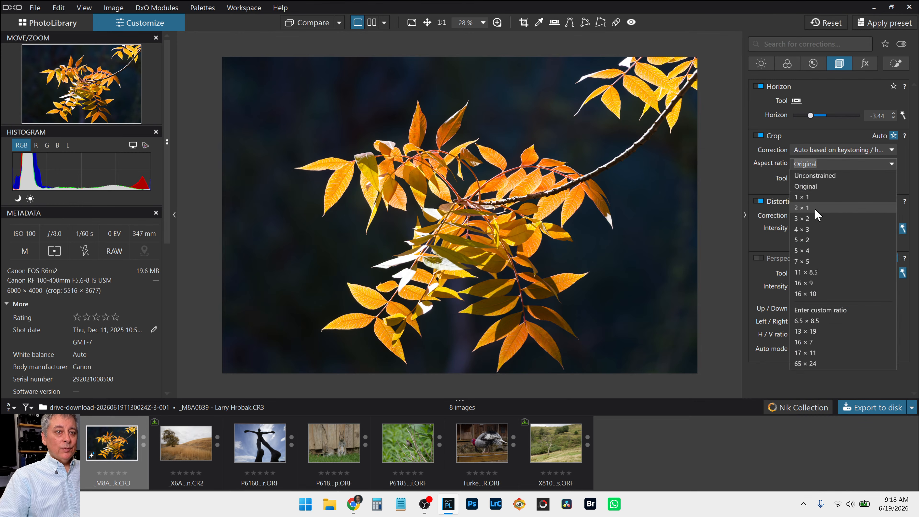
{"action": "left_click", "coordinate": [814, 198]}
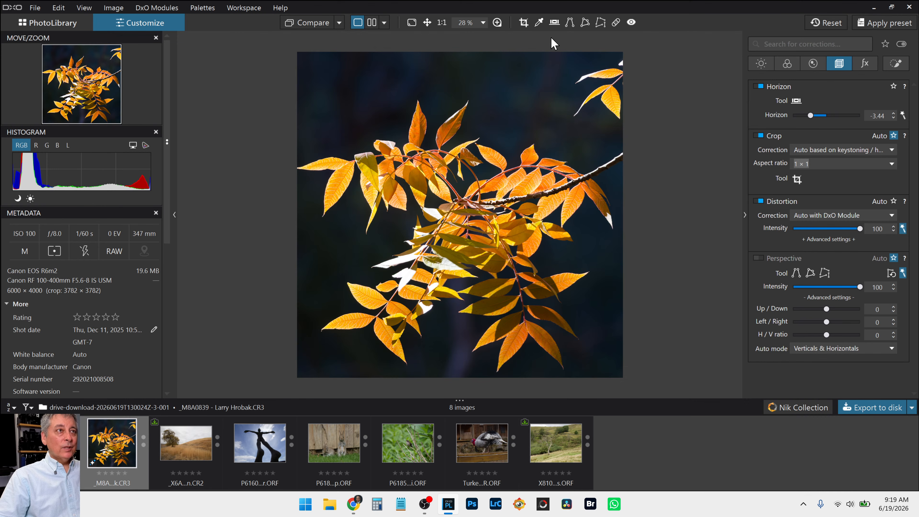
{"action": "left_click", "coordinate": [523, 22]}
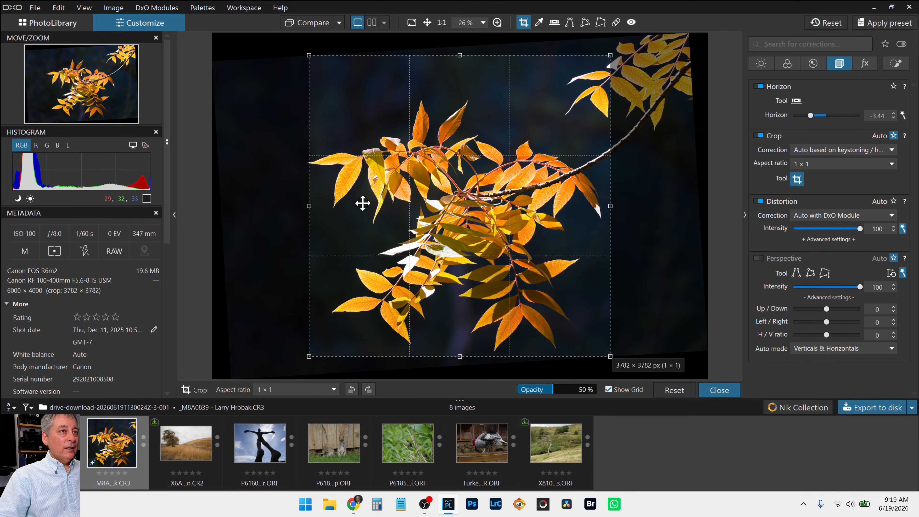
{"action": "left_click_drag", "start_coordinate": [363, 203], "coordinate": [358, 204]}
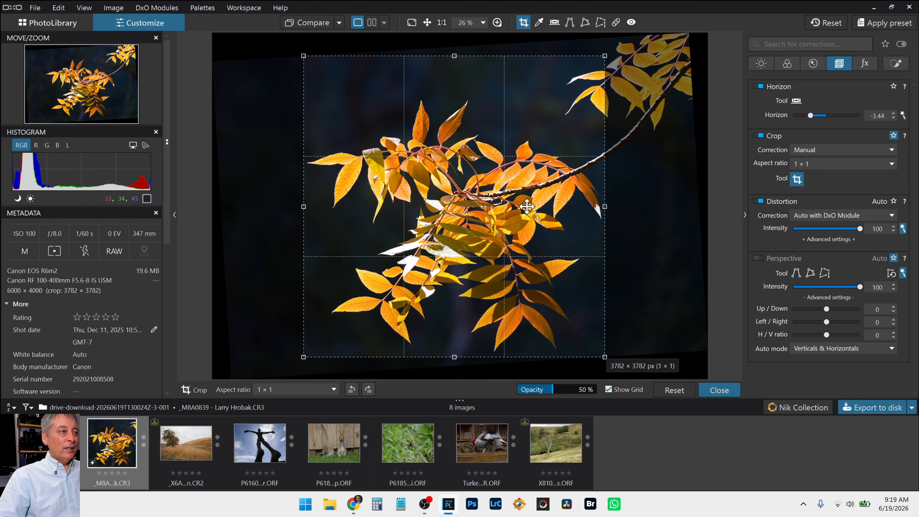
{"action": "left_click_drag", "start_coordinate": [537, 206], "coordinate": [534, 205]}
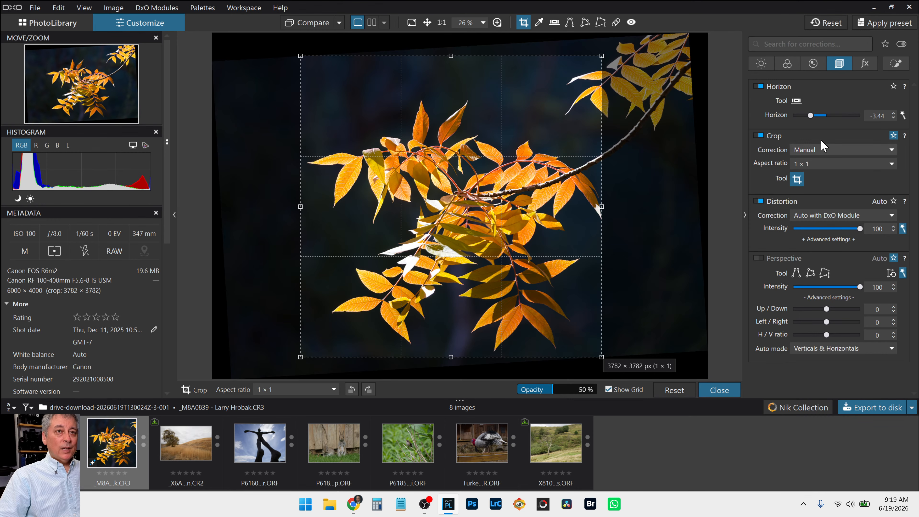
Step: Try a Horizon rotation of 45.00 with a square crop of about 3483 × 3483 px around the main leaf cluster
{"action": "left_click_drag", "start_coordinate": [810, 116], "coordinate": [863, 117]}
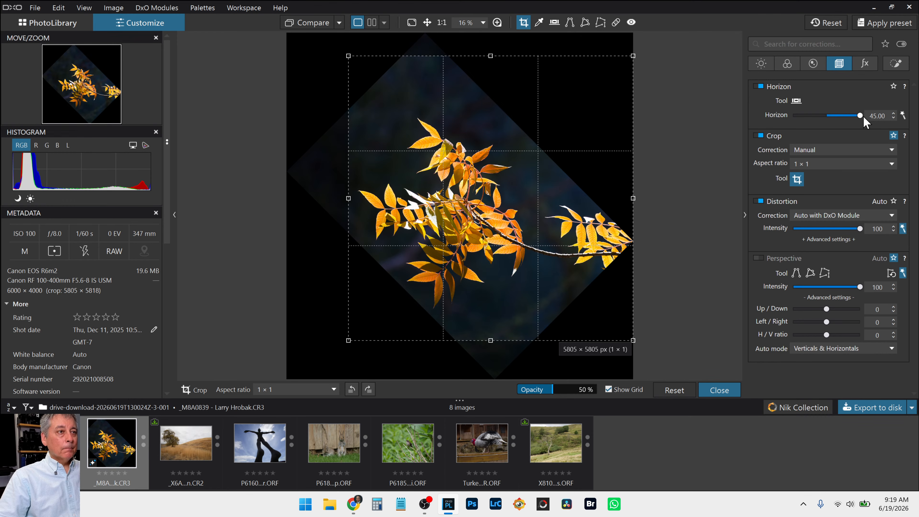
{"action": "left_click_drag", "start_coordinate": [636, 59], "coordinate": [519, 170]}
{"action": "left_click_drag", "start_coordinate": [448, 266], "coordinate": [468, 211]}
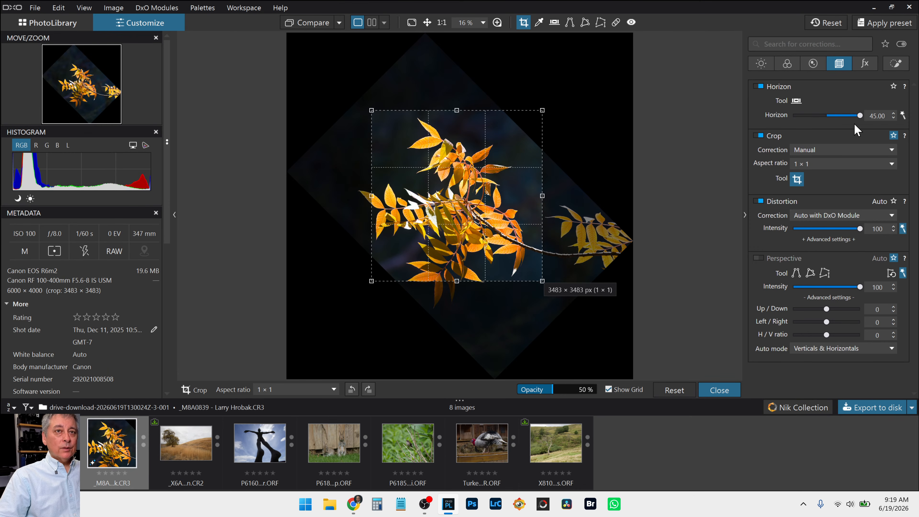
Step: Reset the Horizon correction to 0.00 and fit the square crop around the main leaf cluster at about 3620 × 3620 px
{"action": "double_click", "coordinate": [861, 116]}
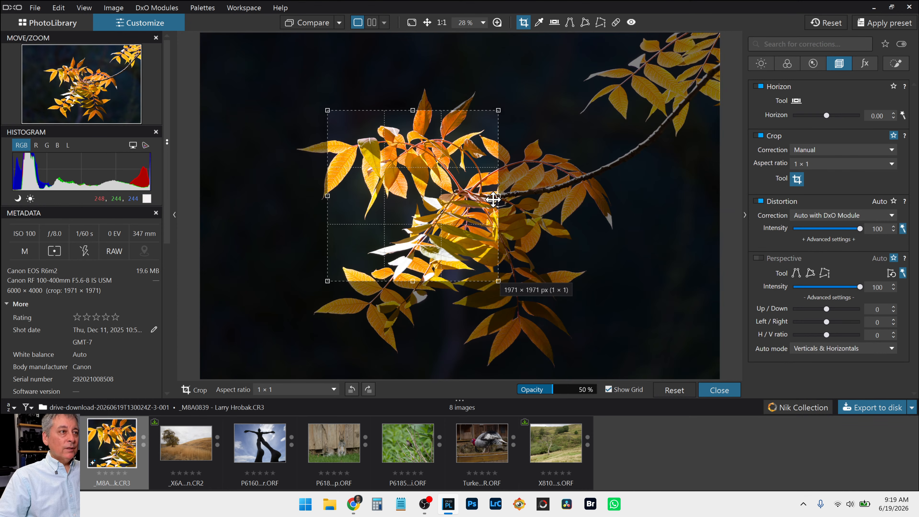
{"action": "left_click_drag", "start_coordinate": [499, 195], "coordinate": [620, 203]}
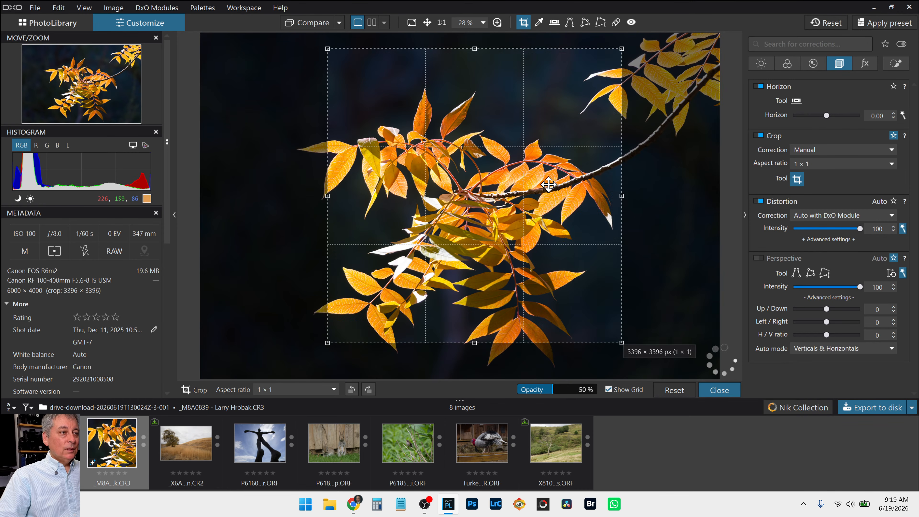
{"action": "left_click_drag", "start_coordinate": [550, 193], "coordinate": [512, 220]}
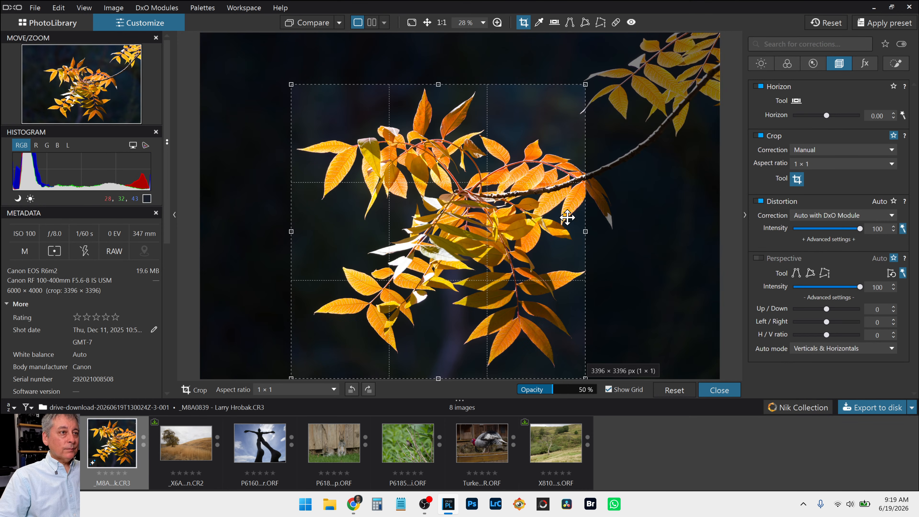
{"action": "left_click_drag", "start_coordinate": [586, 232], "coordinate": [604, 223]}
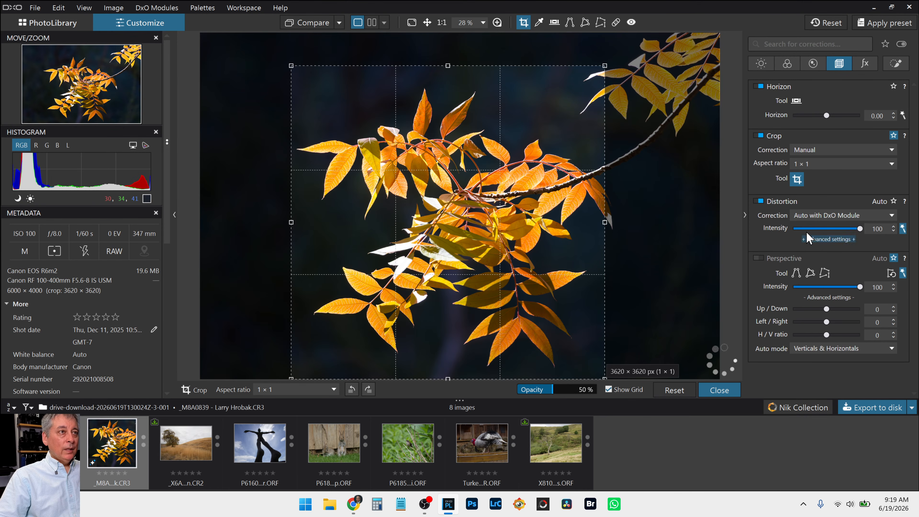
Step: Change the crop ratio to 5 × 4, frame the main leaf cluster at about 4454 × 3563 px in landscape, and apply the crop
{"action": "left_click", "coordinate": [849, 165]}
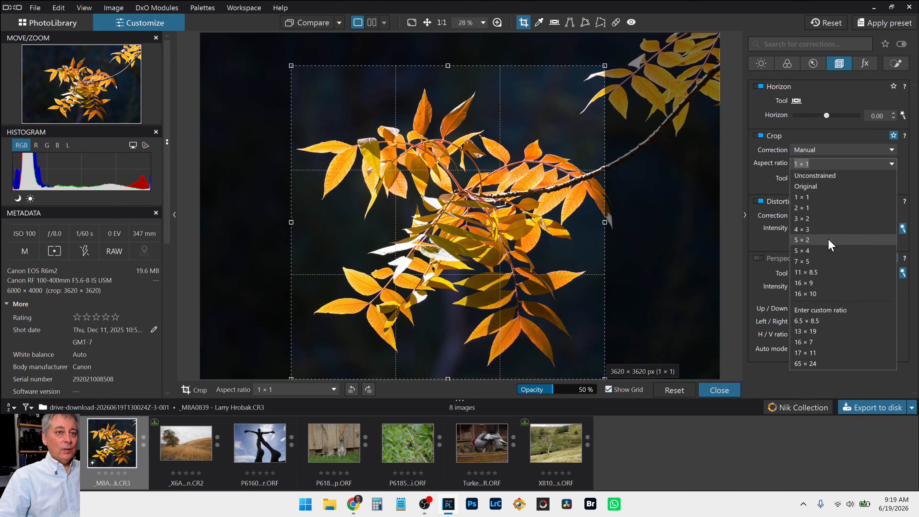
{"action": "left_click", "coordinate": [828, 250]}
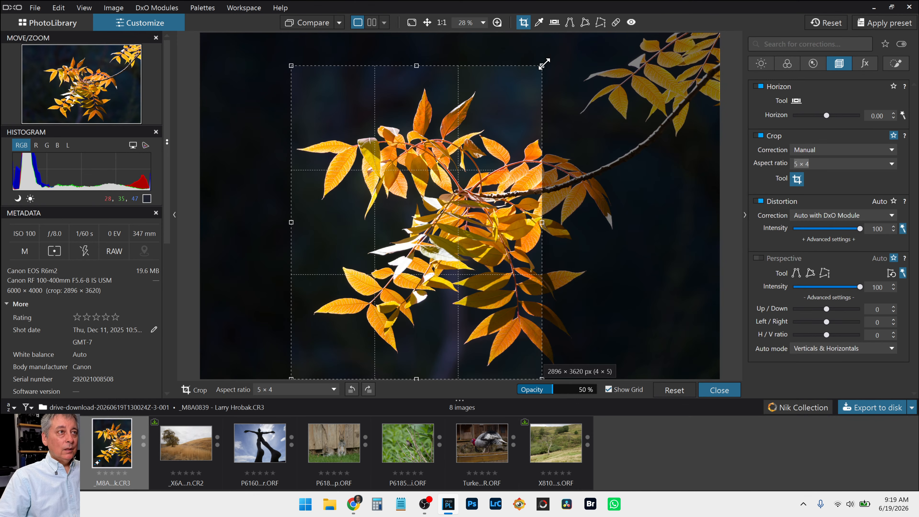
{"action": "left_click_drag", "start_coordinate": [542, 65], "coordinate": [651, 91]}
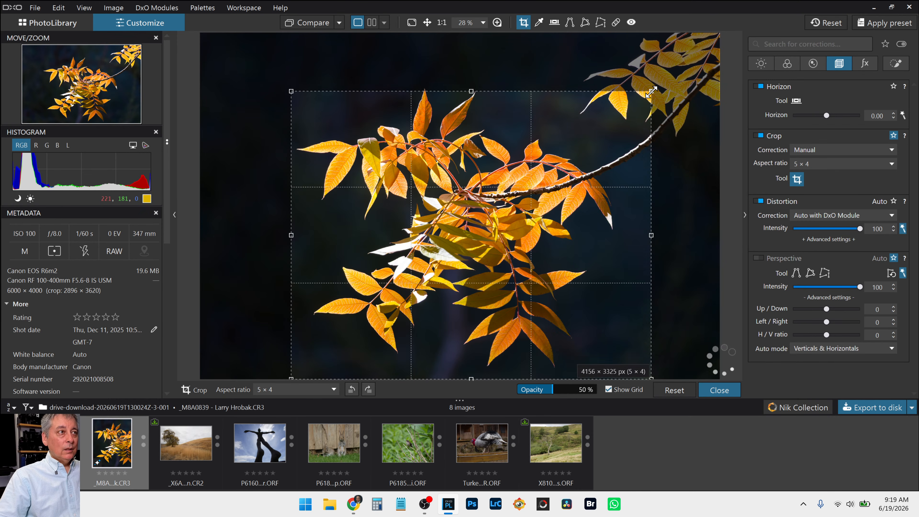
{"action": "left_click_drag", "start_coordinate": [571, 191], "coordinate": [543, 197]}
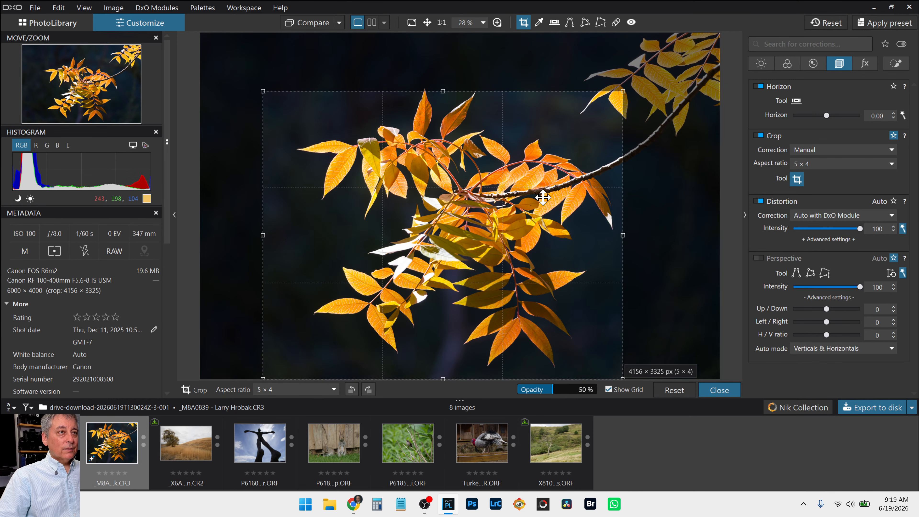
{"action": "left_click_drag", "start_coordinate": [623, 91], "coordinate": [649, 68]}
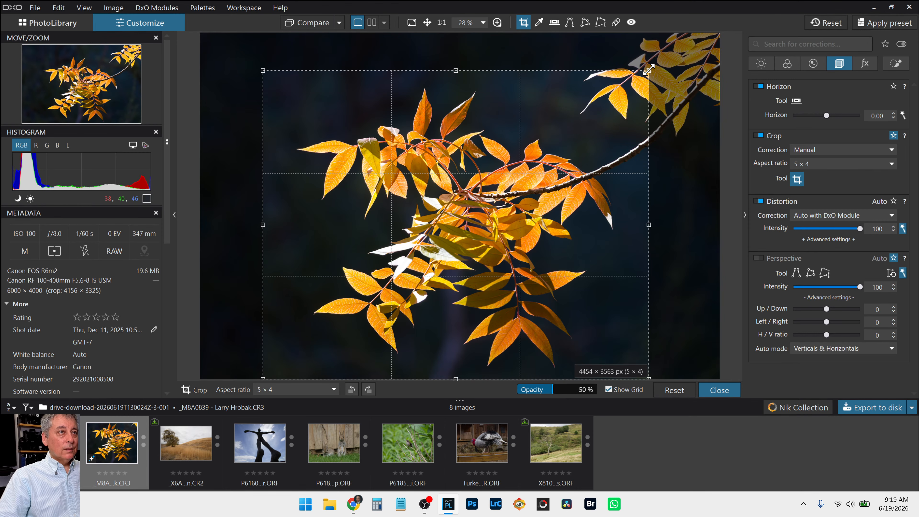
{"action": "left_click_drag", "start_coordinate": [589, 153], "coordinate": [583, 156]}
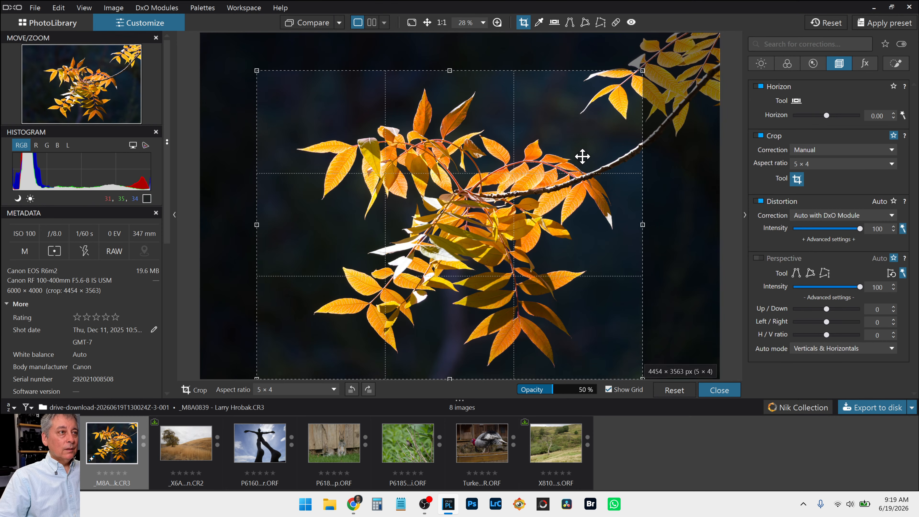
{"action": "key", "text": "Return"}
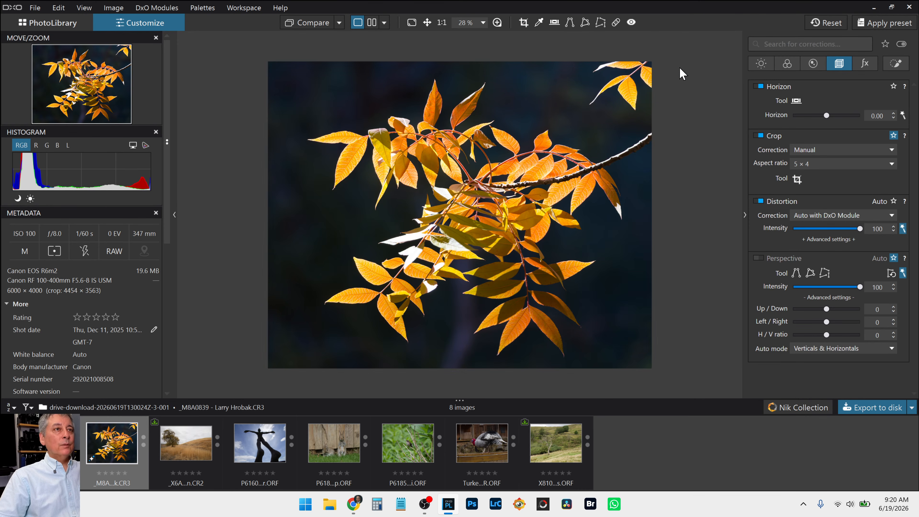
Step: Reopen the 5 × 4 crop, nudge its frame slightly left without resizing it, and apply the adjusted framing
{"action": "key", "text": "c"}
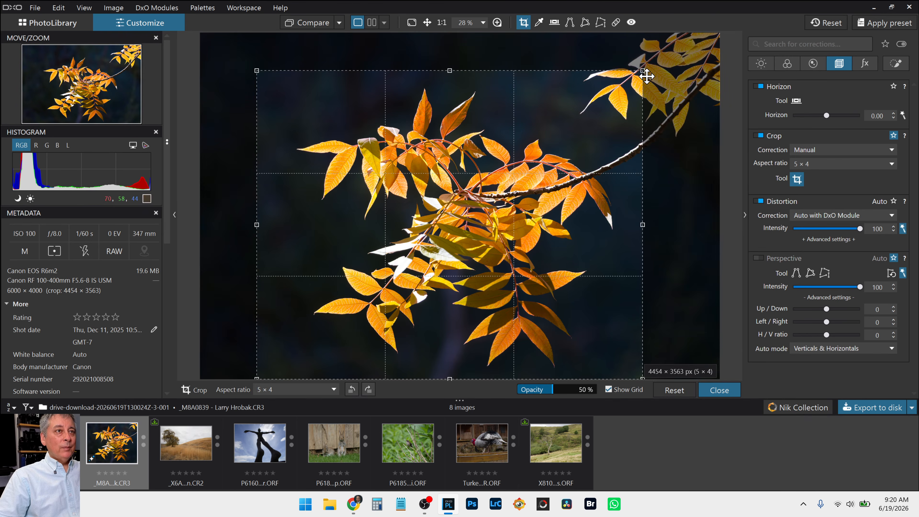
{"action": "left_click_drag", "start_coordinate": [627, 102], "coordinate": [623, 103]}
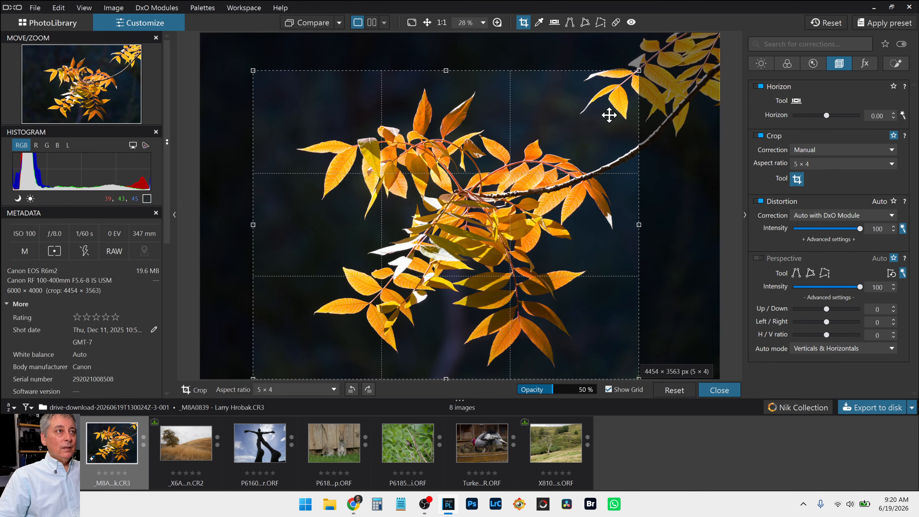
{"action": "key", "text": "Return"}
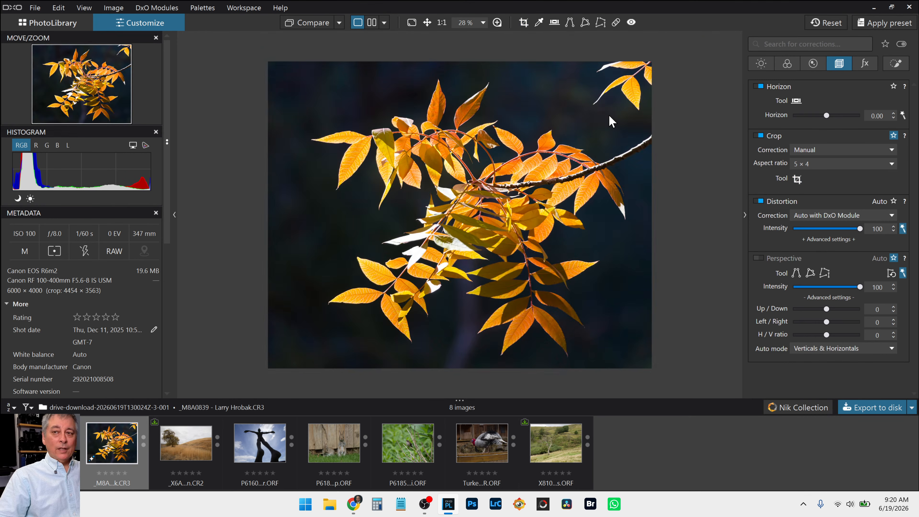
{"action": "key", "text": "c"}
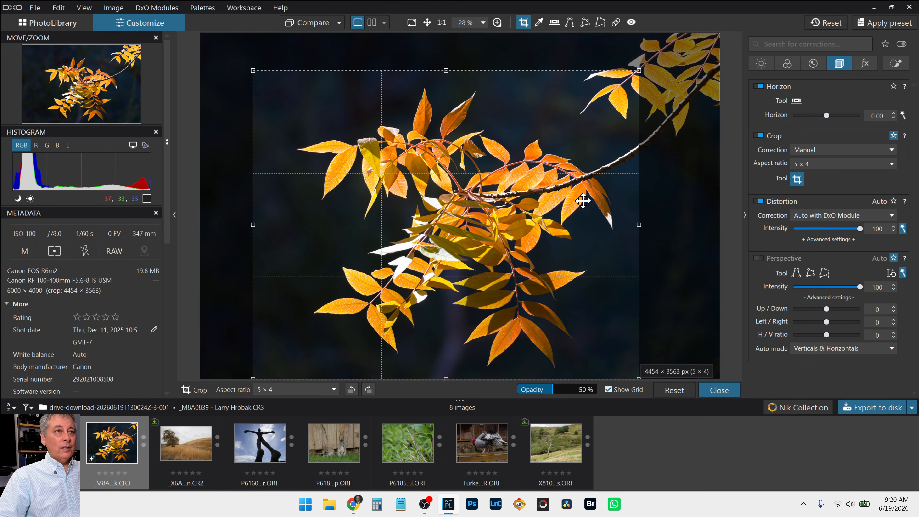
{"action": "left_click_drag", "start_coordinate": [583, 200], "coordinate": [583, 201]}
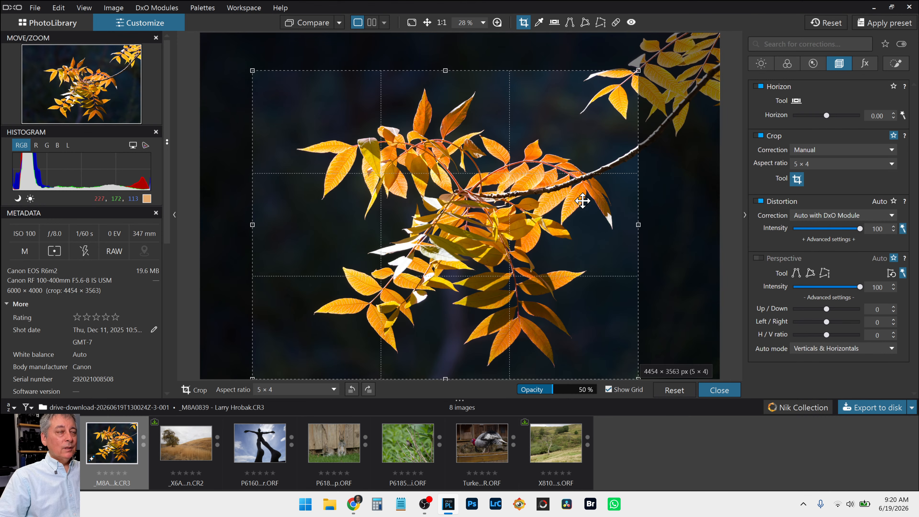
{"action": "key", "text": "Return"}
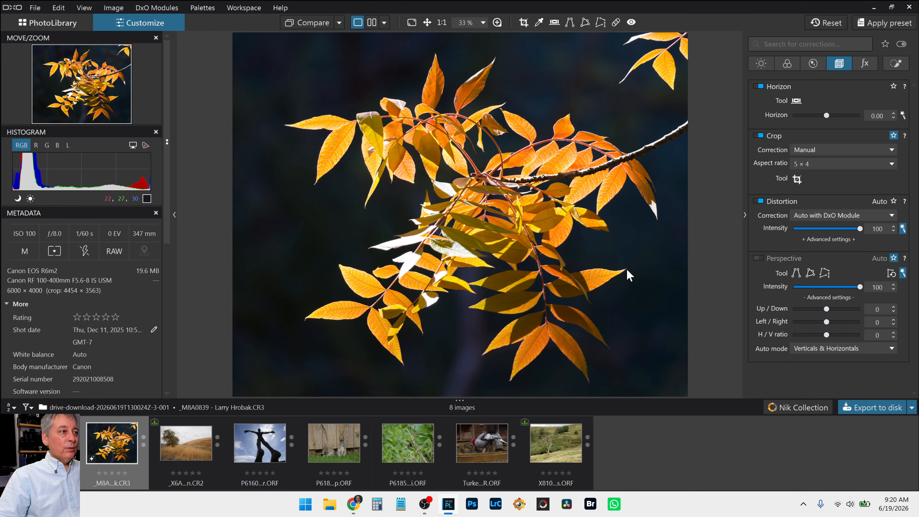
Step: Try DxO Smart Lighting in Uniform Slight mode at intensity 25 on the leaves photo, and turn it off again
{"action": "left_click", "coordinate": [762, 64]}
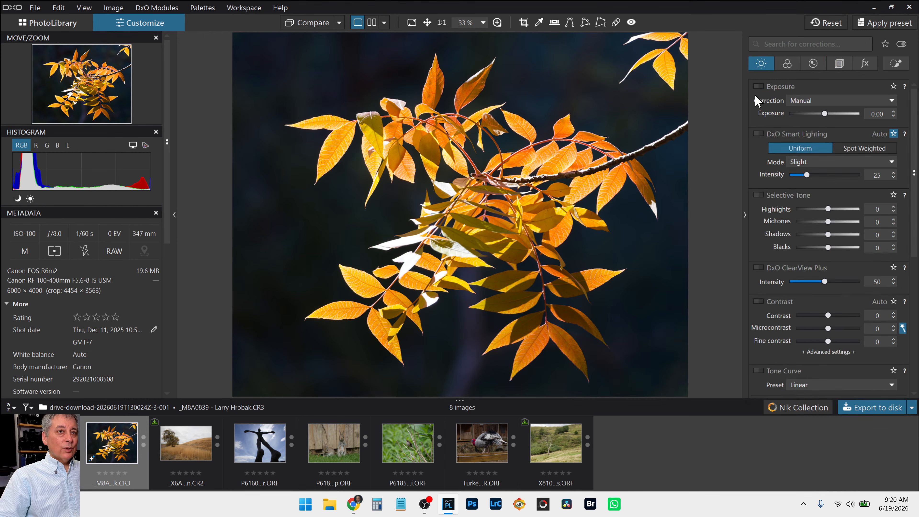
{"action": "left_click", "coordinate": [758, 134]}
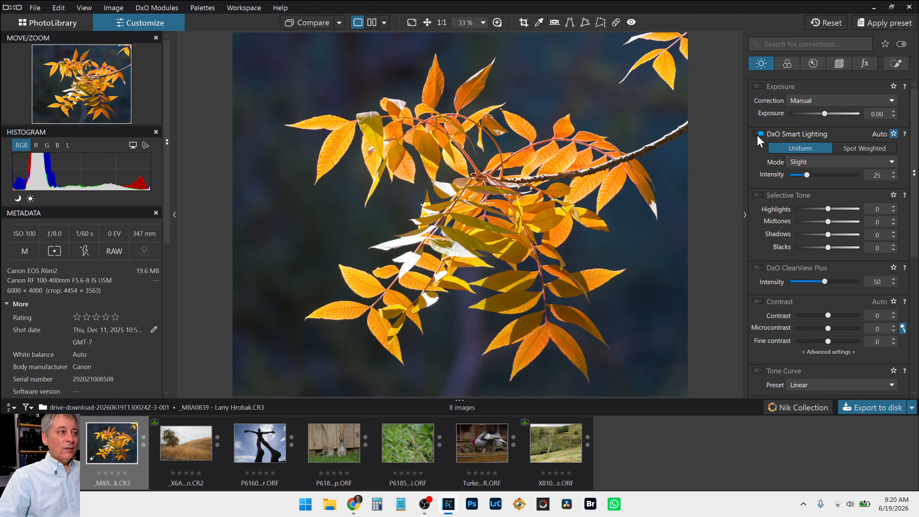
{"action": "left_click", "coordinate": [758, 133]}
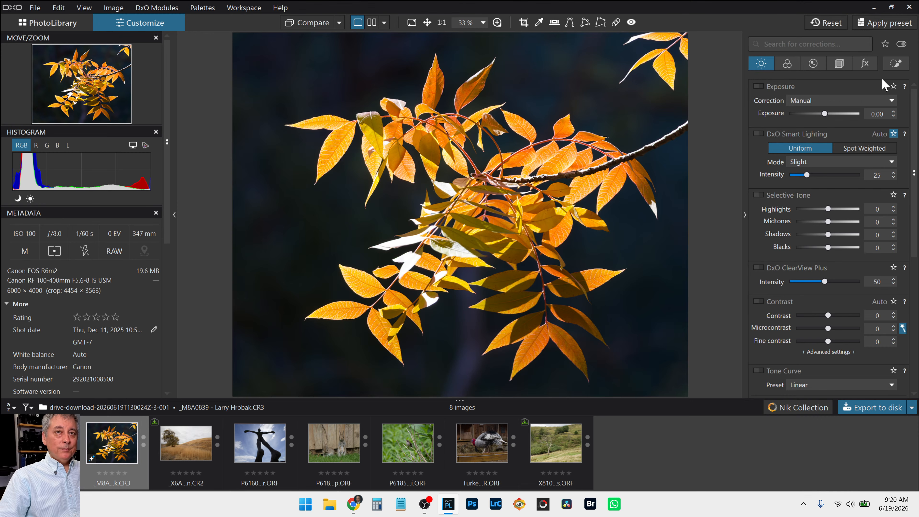
Step: Add a local adjustment control point on the overexposed white leaf at the left of the central cluster
{"action": "left_click", "coordinate": [897, 64]}
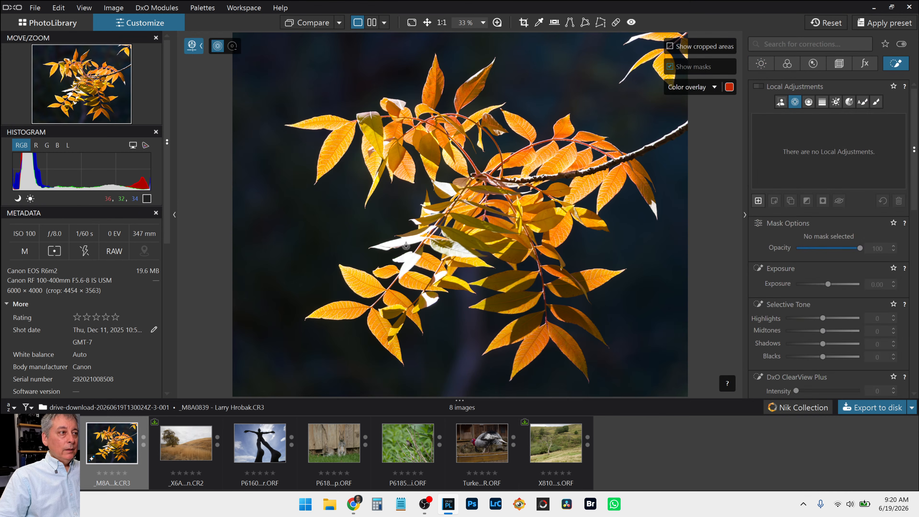
{"action": "scroll", "coordinate": [405, 243], "scroll_direction": "up", "scroll_amount": 3}
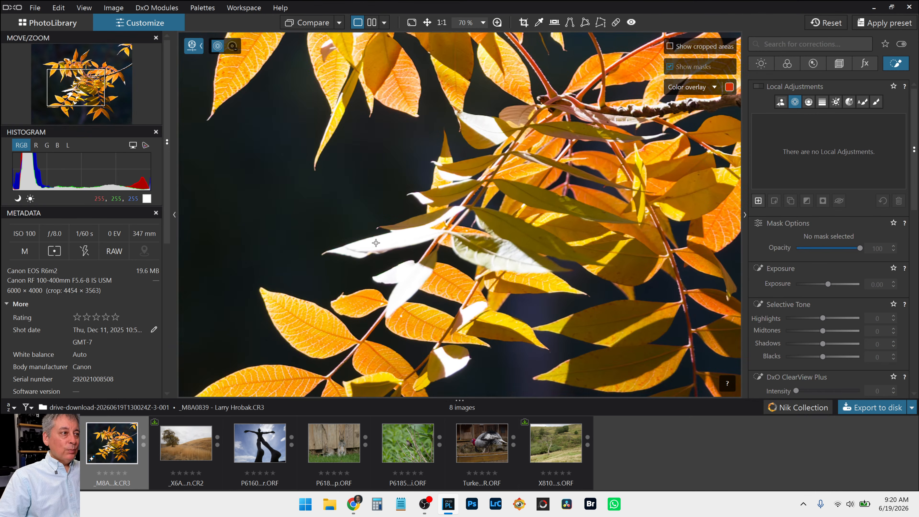
{"action": "left_click", "coordinate": [391, 241]}
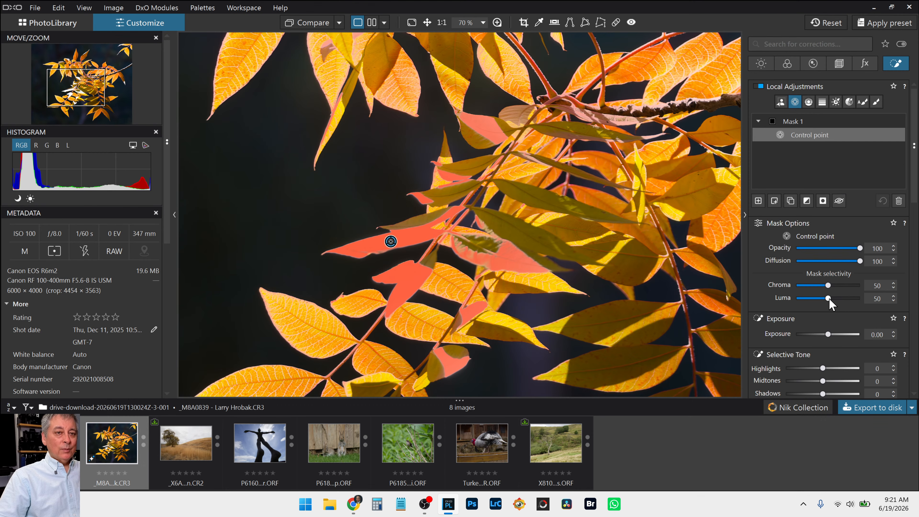
Step: Test the control point's Luma mask selectivity at 4 and restore it to 50
{"action": "left_click_drag", "start_coordinate": [829, 299], "coordinate": [799, 298]}
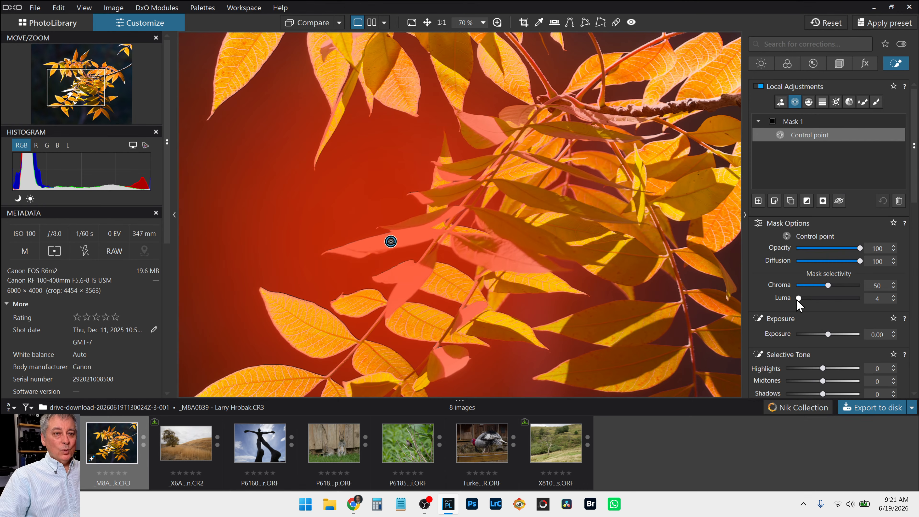
{"action": "left_click_drag", "start_coordinate": [798, 298], "coordinate": [828, 298]}
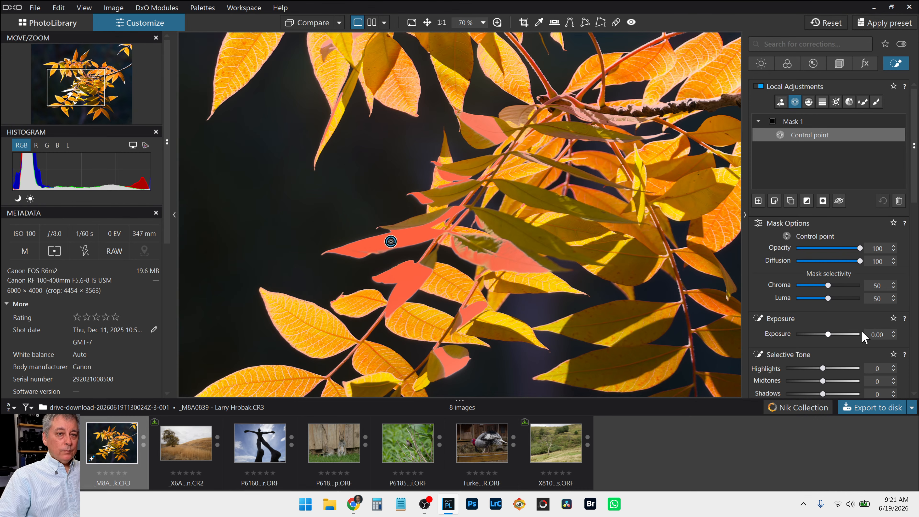
Step: Darken the control point mask on the white leaves with Selective Tone Highlights -100, Midtones -51 and Shadows -23
{"action": "scroll", "coordinate": [864, 331], "scroll_direction": "down", "scroll_amount": 2}
{"action": "left_click", "coordinate": [799, 317]}
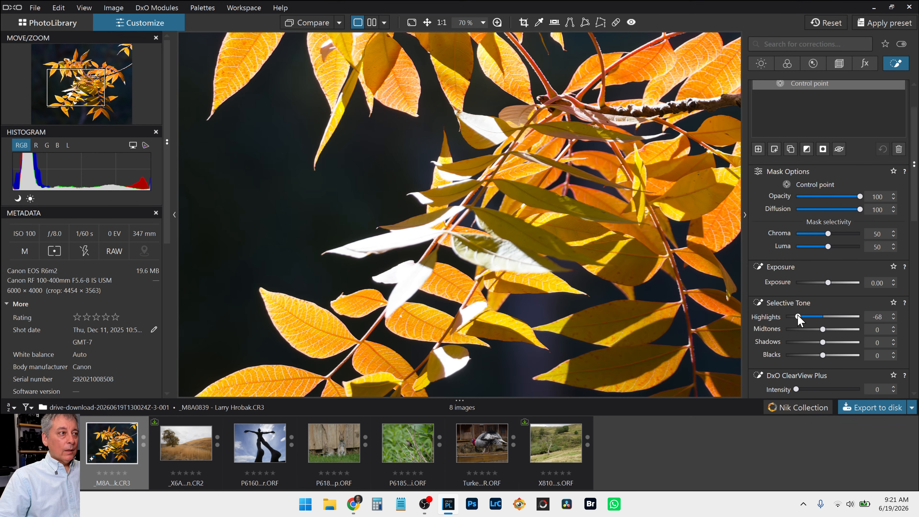
{"action": "left_click_drag", "start_coordinate": [799, 318], "coordinate": [786, 318]}
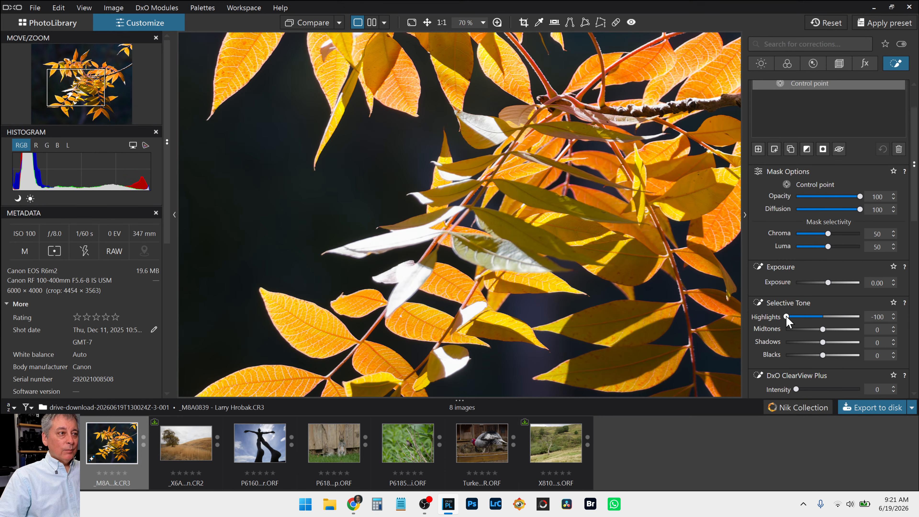
{"action": "left_click", "coordinate": [803, 329]}
{"action": "left_click", "coordinate": [815, 342]}
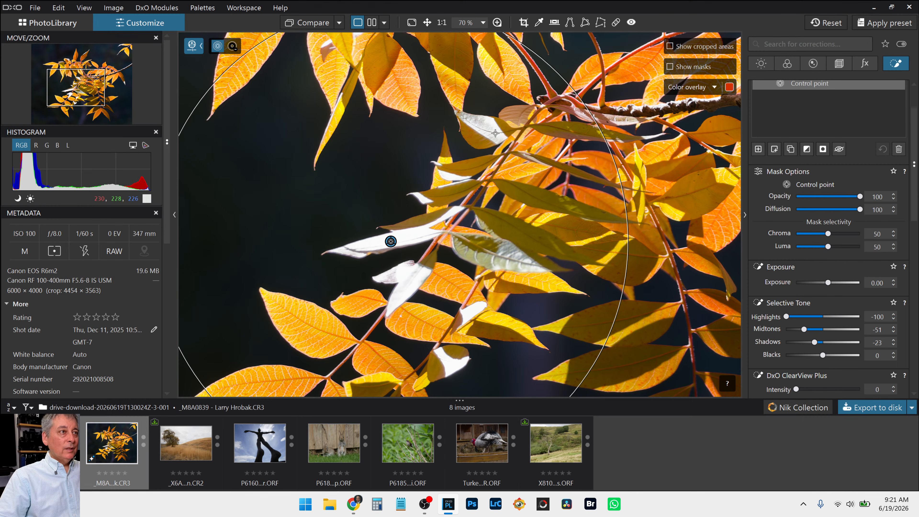
Step: Compare the whole edited leaves photo with its uncorrected version to check the darkened white leaves
{"action": "left_click", "coordinate": [493, 125]}
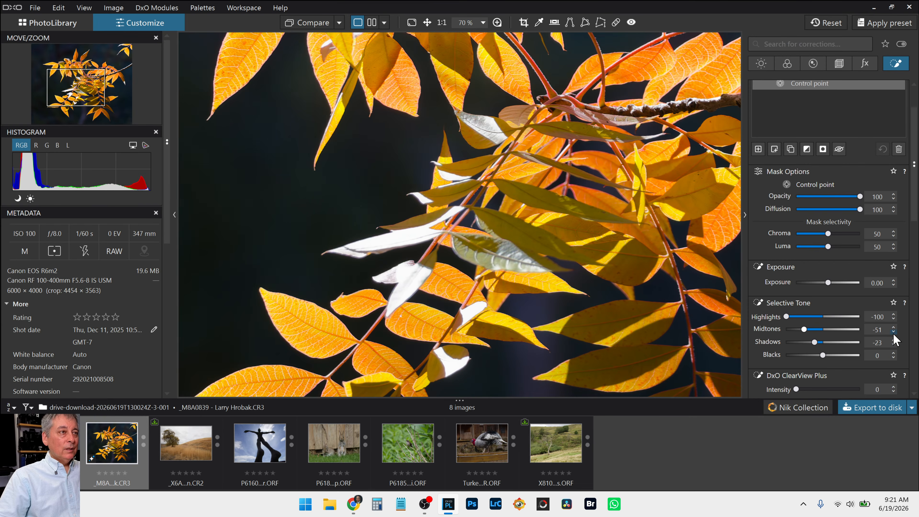
{"action": "scroll", "coordinate": [710, 303], "scroll_direction": "down", "scroll_amount": 4}
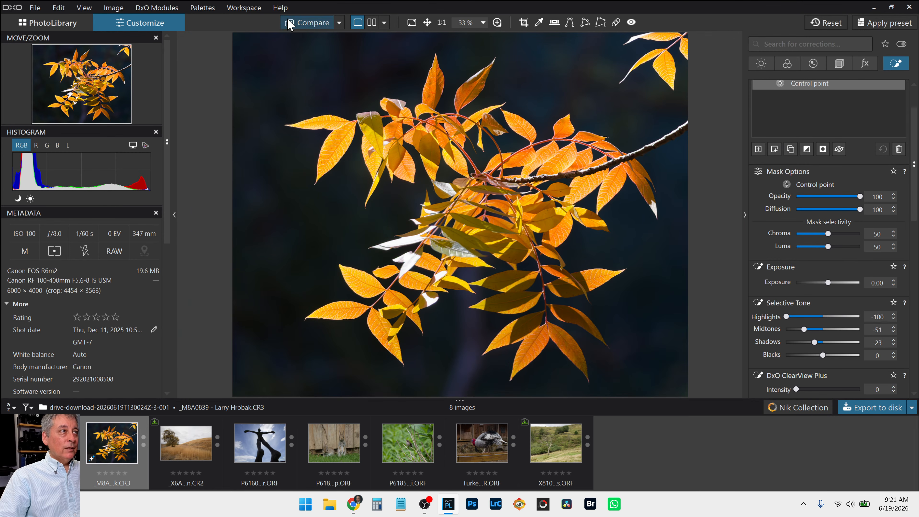
{"action": "left_click", "coordinate": [290, 24]}
{"action": "left_click", "coordinate": [290, 25]}
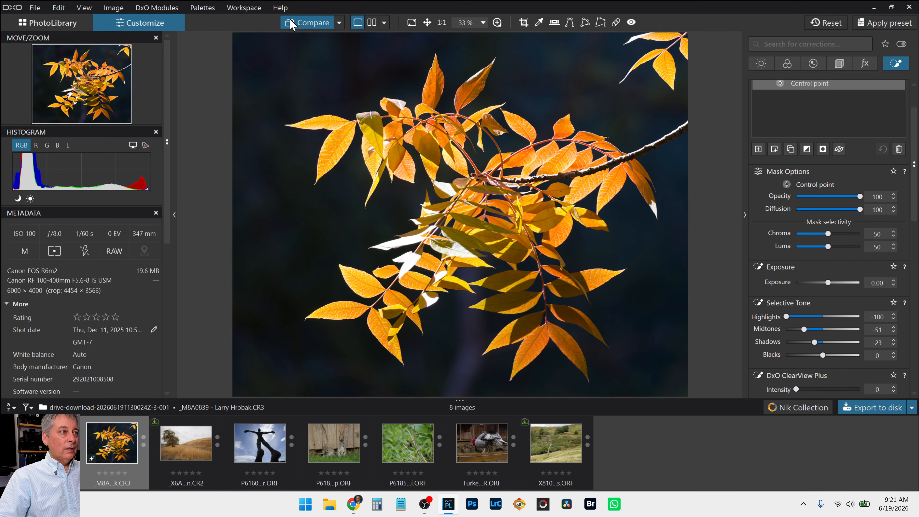
{"action": "left_click", "coordinate": [290, 25]}
{"action": "left_click", "coordinate": [291, 25]}
{"action": "left_click", "coordinate": [291, 25]}
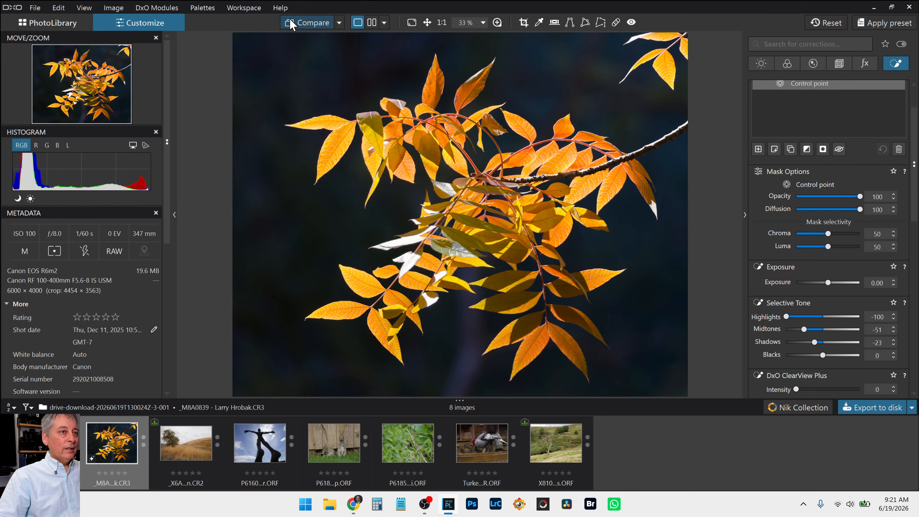
{"action": "mouse_move", "coordinate": [718, 159]}
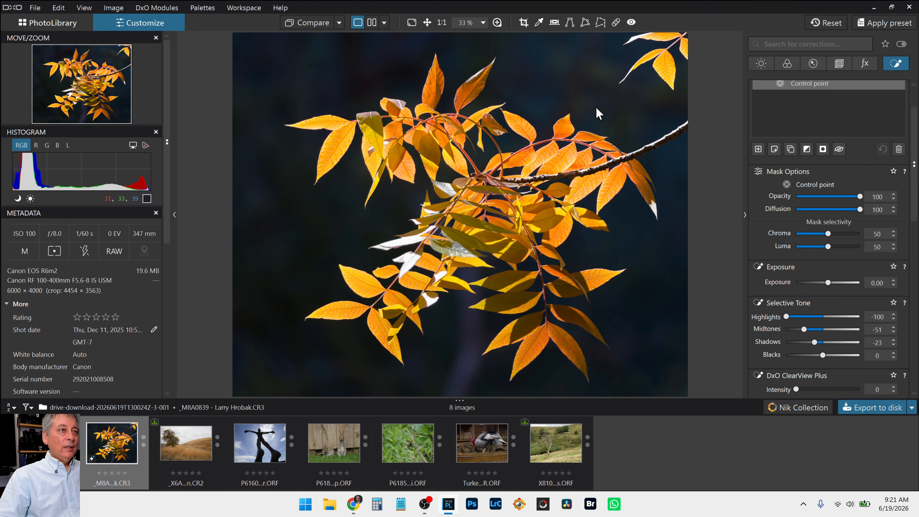
{"action": "key", "text": "ctrl+d"}
Step: Darken the whole leaves photo with global Selective Tone Highlights -56, Midtones -39, Shadows -20 and Blacks -7
{"action": "left_click", "coordinate": [761, 64]}
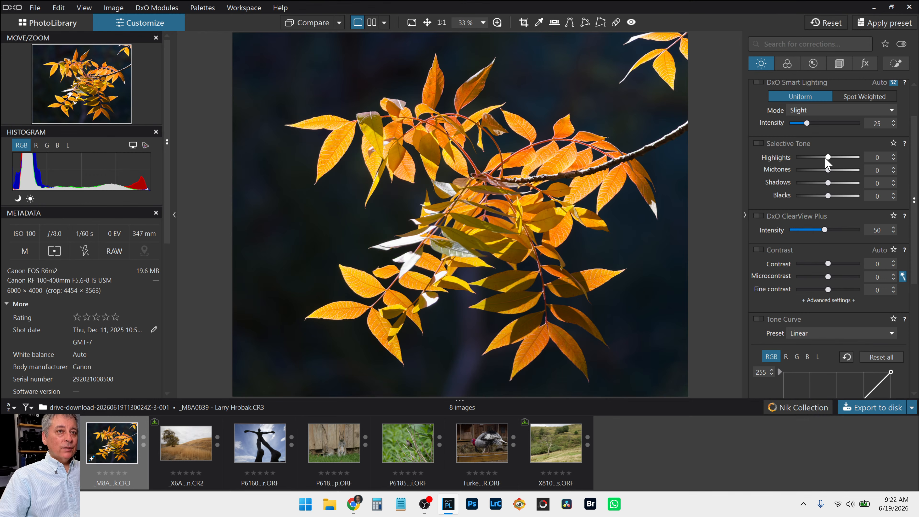
{"action": "left_click_drag", "start_coordinate": [828, 158], "coordinate": [818, 158]}
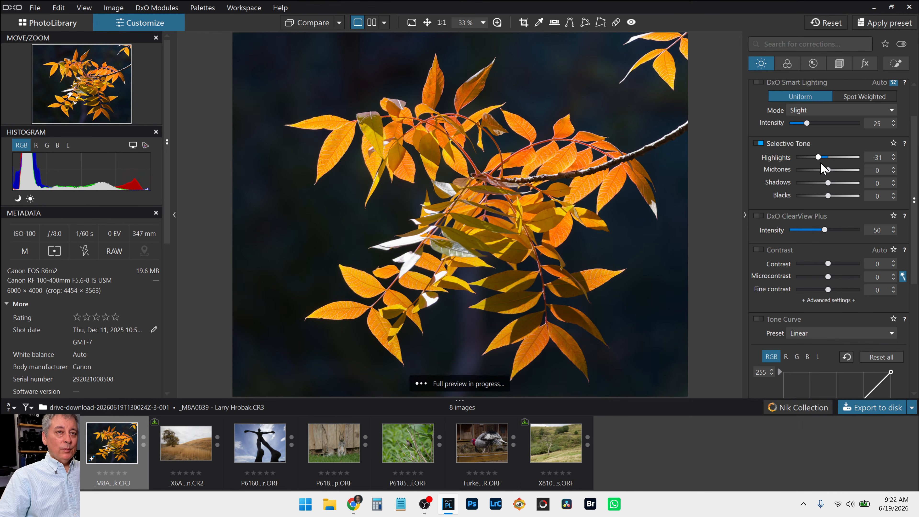
{"action": "left_click", "coordinate": [823, 169]}
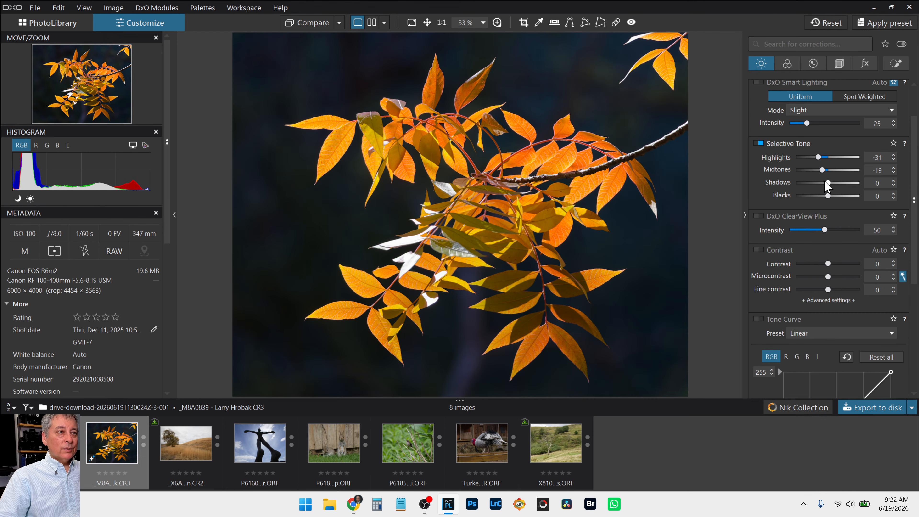
{"action": "left_click_drag", "start_coordinate": [827, 183], "coordinate": [825, 183]}
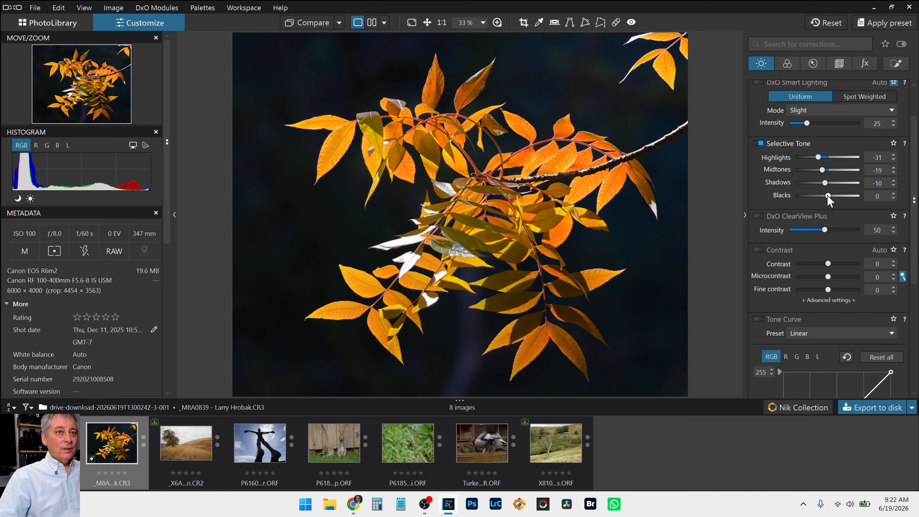
{"action": "left_click_drag", "start_coordinate": [826, 197], "coordinate": [822, 199]}
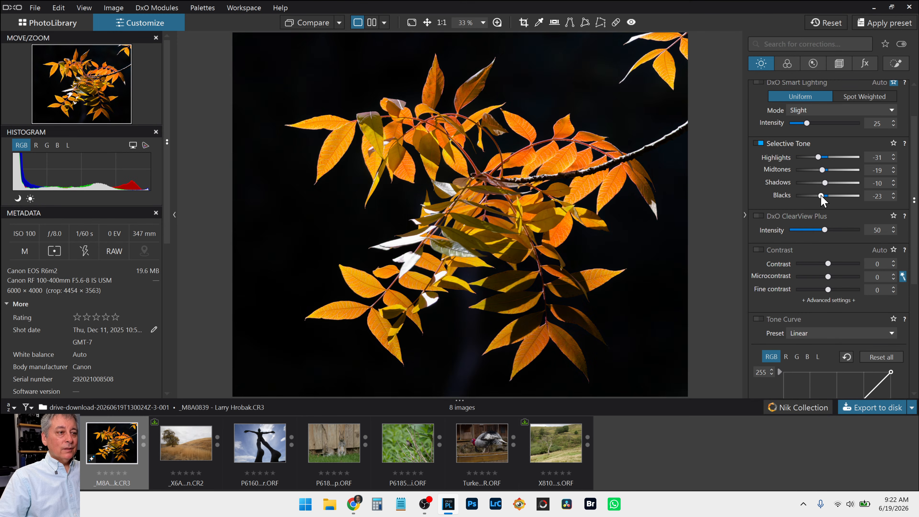
{"action": "left_click_drag", "start_coordinate": [822, 199], "coordinate": [818, 200]}
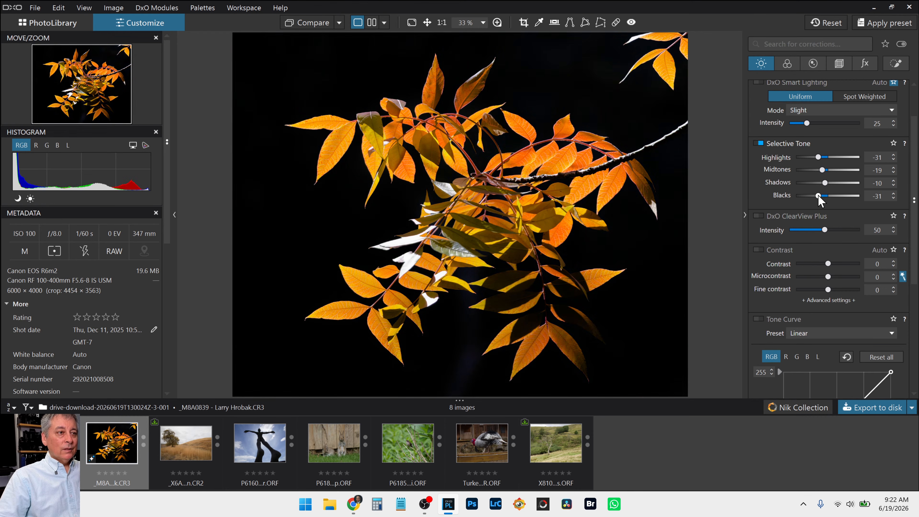
{"action": "left_click_drag", "start_coordinate": [819, 195], "coordinate": [820, 195]}
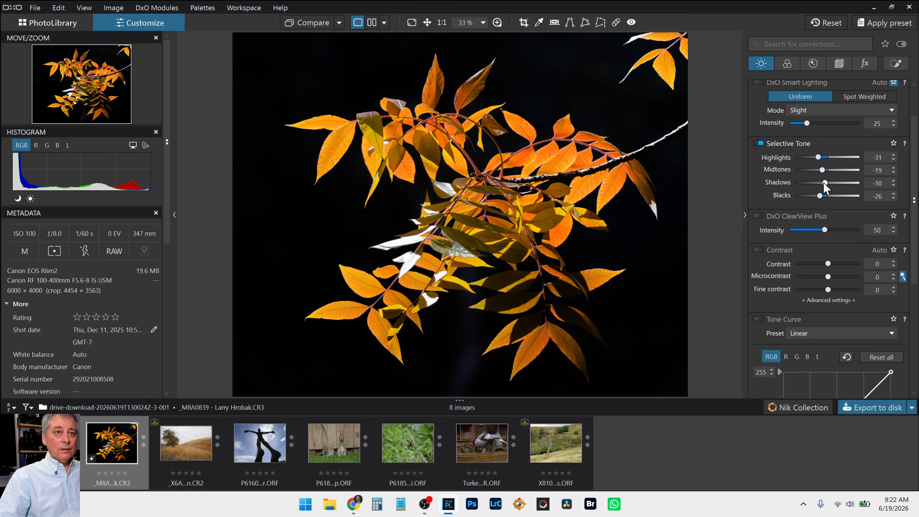
{"action": "left_click_drag", "start_coordinate": [824, 183], "coordinate": [825, 195]}
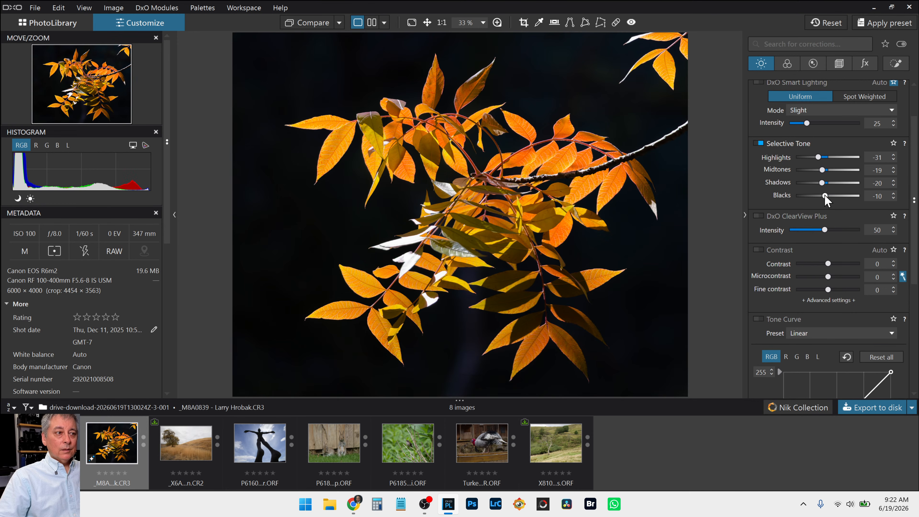
{"action": "left_click_drag", "start_coordinate": [819, 160], "coordinate": [813, 163]}
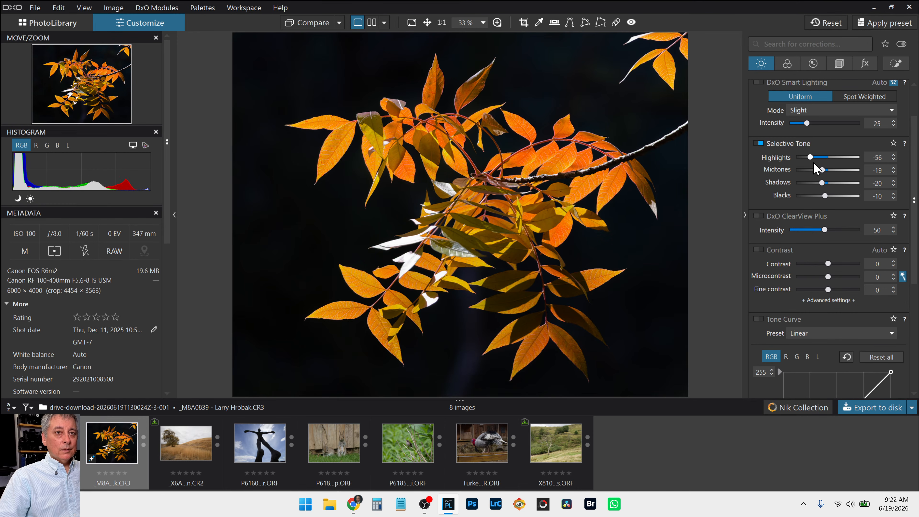
{"action": "left_click_drag", "start_coordinate": [825, 194], "coordinate": [827, 196]}
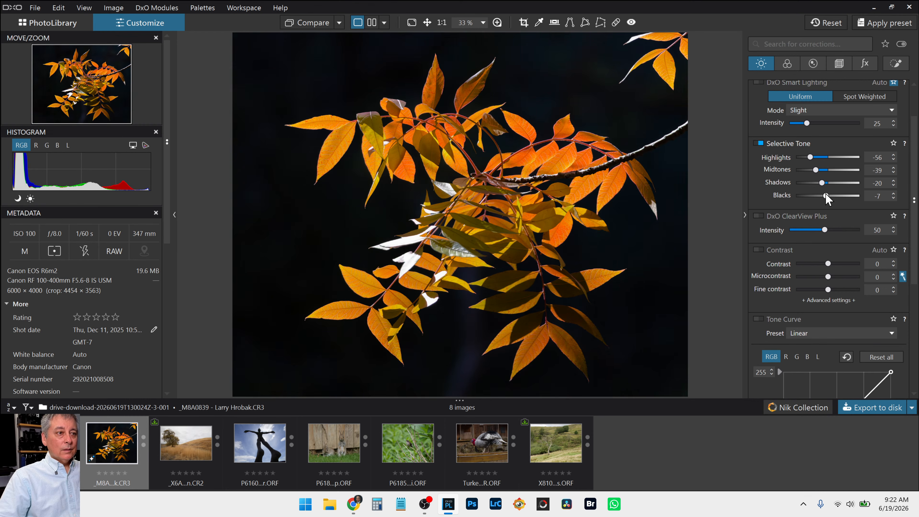
Step: Enable global DxO ClearView Plus at intensity 20 and the Contrast correction with Microcontrast 16
{"action": "left_click", "coordinate": [761, 216]}
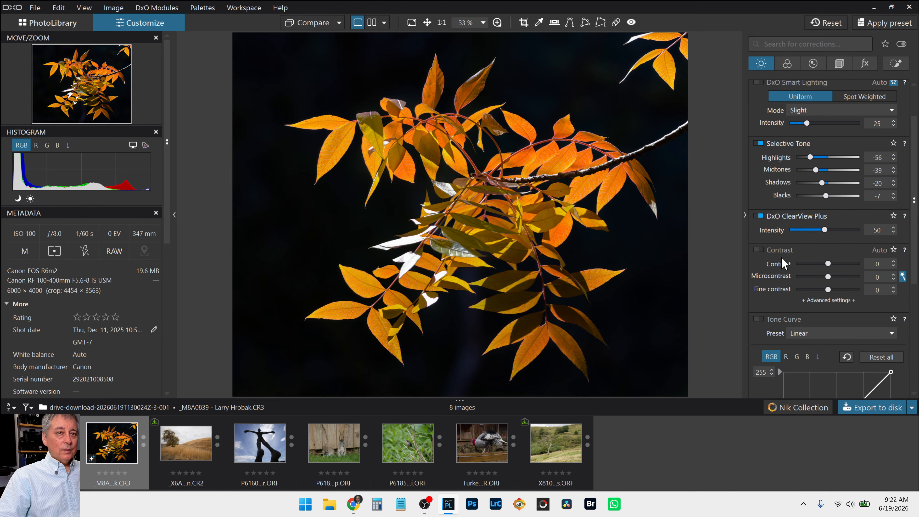
{"action": "left_click", "coordinate": [762, 249]}
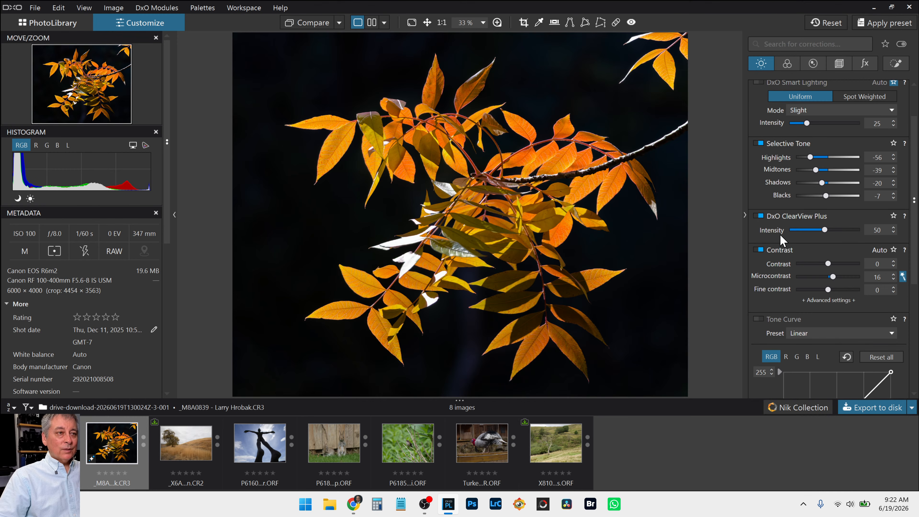
{"action": "left_click", "coordinate": [794, 229]}
{"action": "left_click_drag", "start_coordinate": [795, 230], "coordinate": [803, 231]}
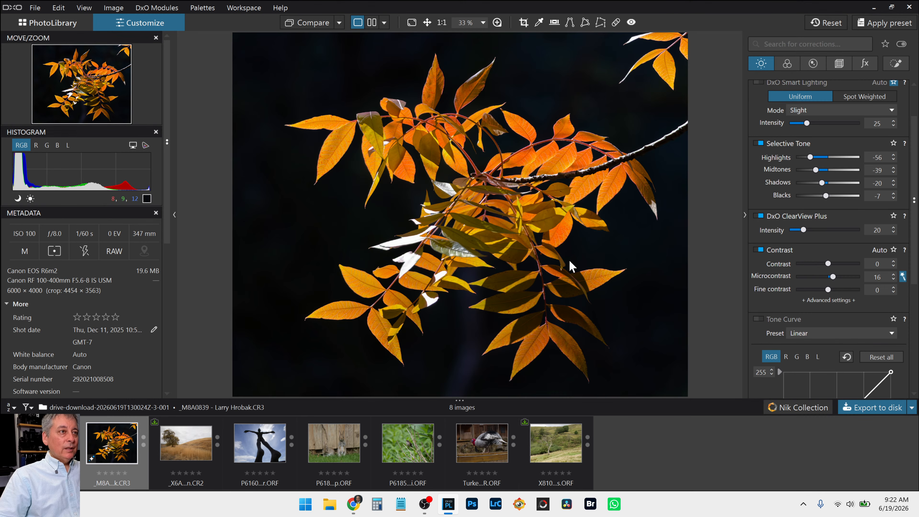
Step: Create a second local adjustment mask with a control point among the lower-right leaves of the cluster
{"action": "left_click", "coordinate": [896, 63]}
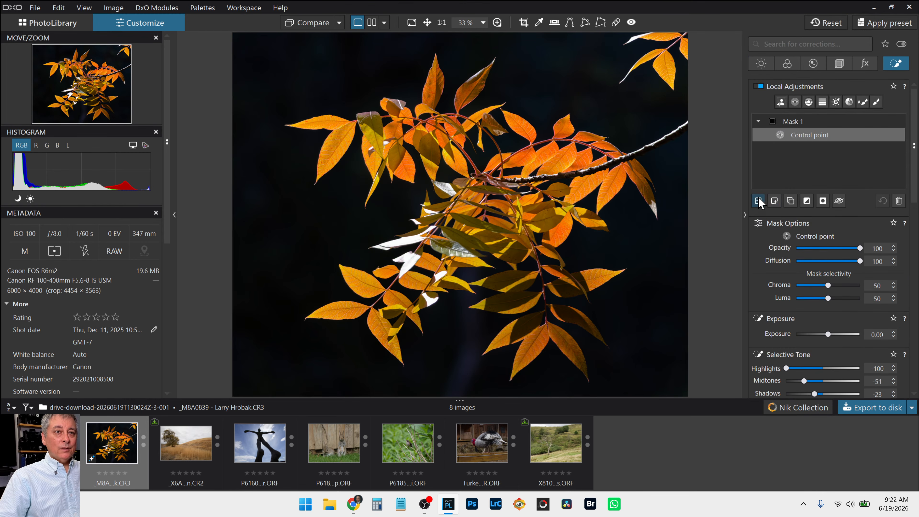
{"action": "left_click", "coordinate": [759, 201]}
{"action": "left_click", "coordinate": [795, 101]}
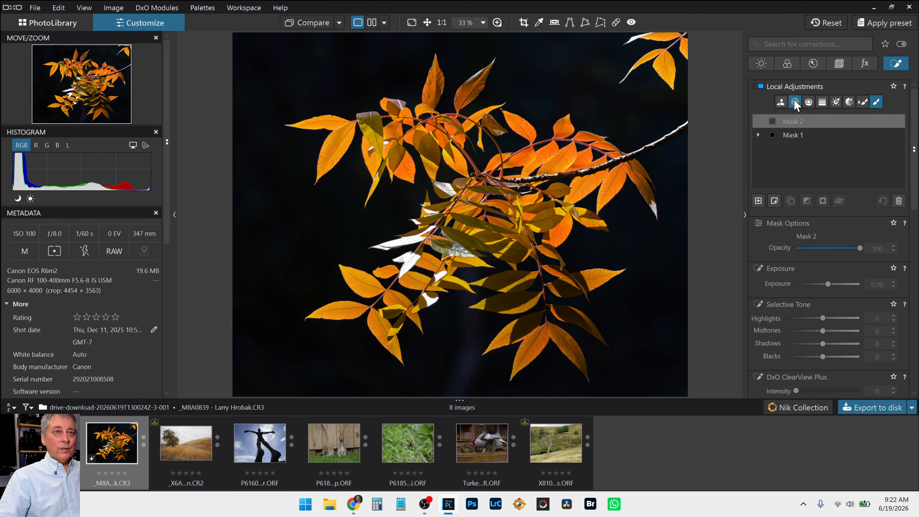
{"action": "left_click", "coordinate": [520, 299]}
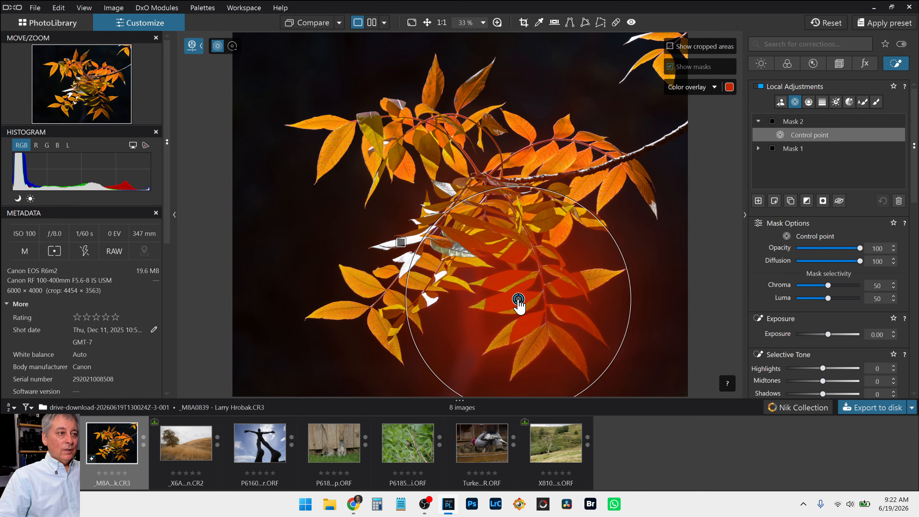
{"action": "left_click_drag", "start_coordinate": [520, 299], "coordinate": [565, 290]}
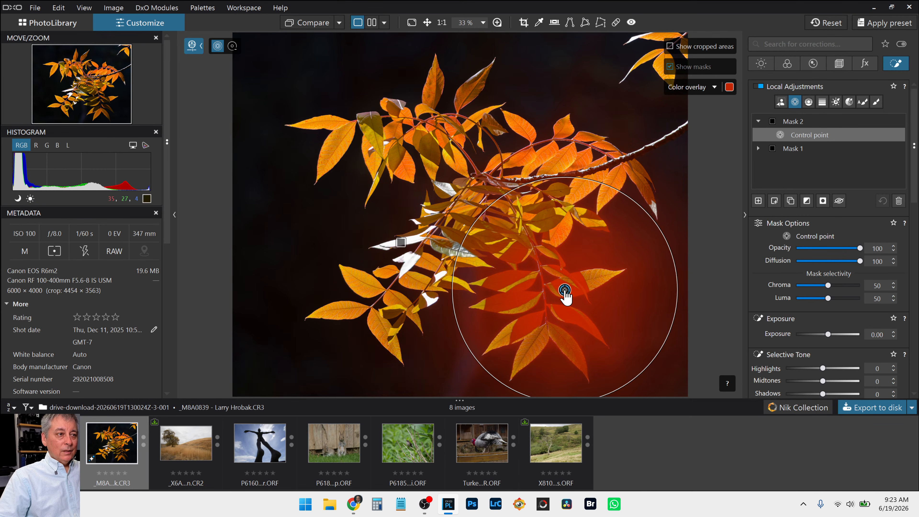
Step: Brighten the second mask with Selective Tone Highlights 62, Midtones 38 and Shadows 28
{"action": "scroll", "coordinate": [803, 324], "scroll_direction": "down", "scroll_amount": 1}
{"action": "scroll", "coordinate": [804, 328], "scroll_direction": "down", "scroll_amount": 3}
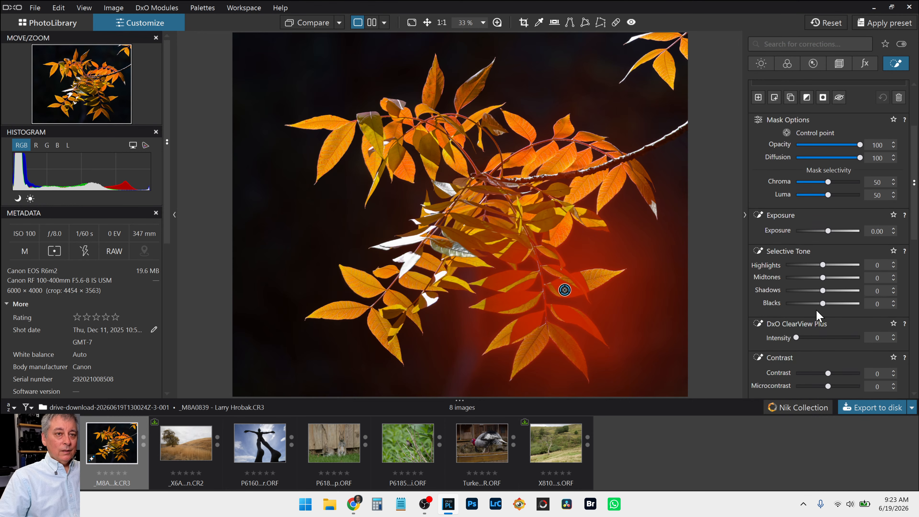
{"action": "left_click_drag", "start_coordinate": [841, 266], "coordinate": [845, 266]}
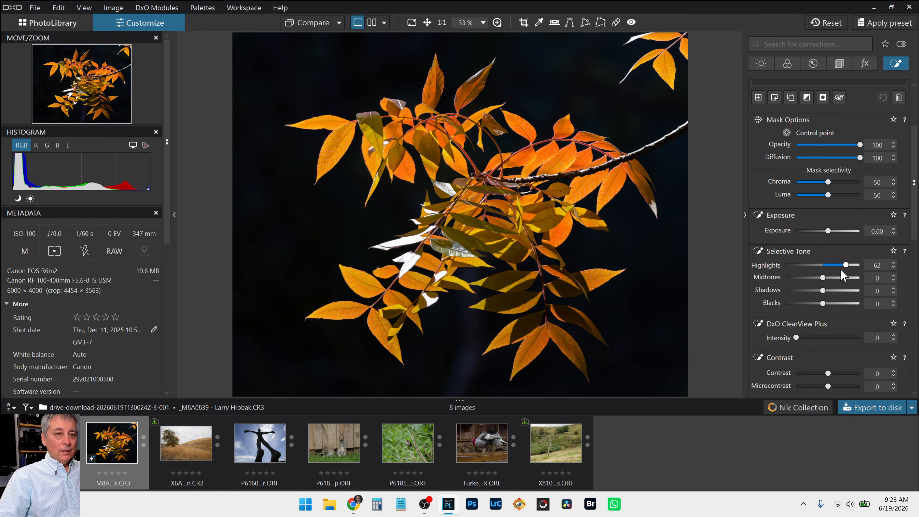
{"action": "left_click", "coordinate": [834, 291]}
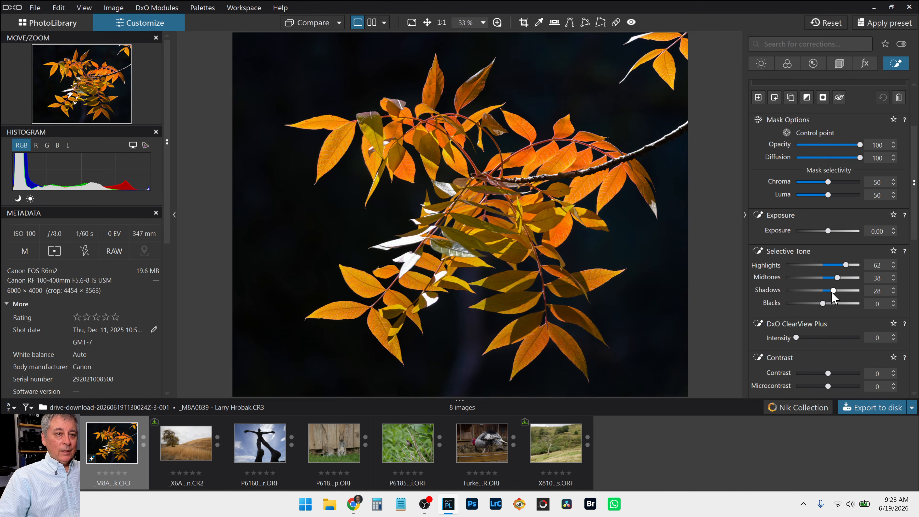
Step: Widen the second mask's orange HSL channel from red to yellow-green, and set its Saturation to 36 and Luminance to 29
{"action": "scroll", "coordinate": [803, 321], "scroll_direction": "down", "scroll_amount": 3}
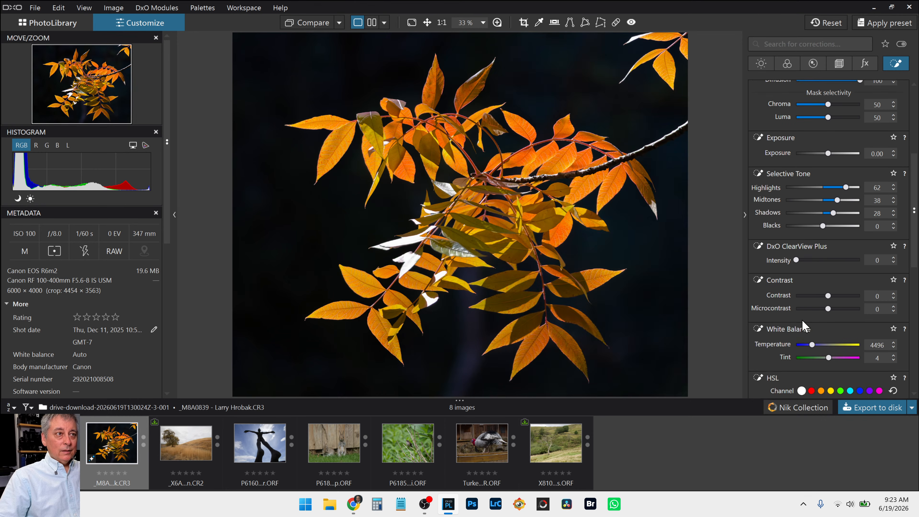
{"action": "scroll", "coordinate": [792, 242], "scroll_direction": "down", "scroll_amount": 7}
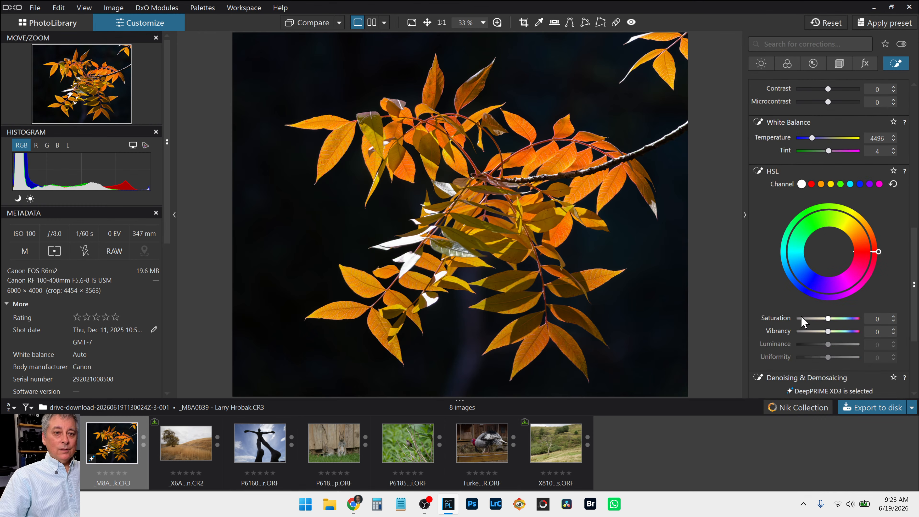
{"action": "scroll", "coordinate": [801, 321], "scroll_direction": "down", "scroll_amount": 3}
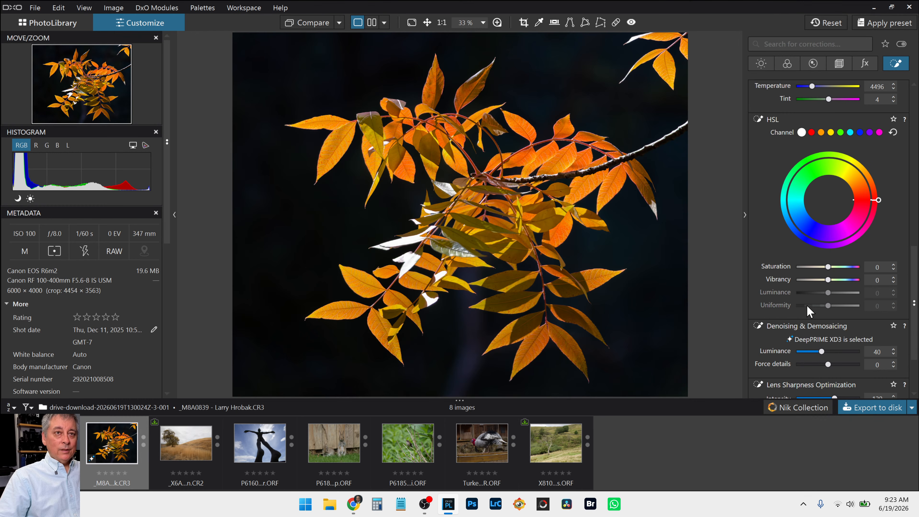
{"action": "scroll", "coordinate": [807, 311], "scroll_direction": "up", "scroll_amount": 1}
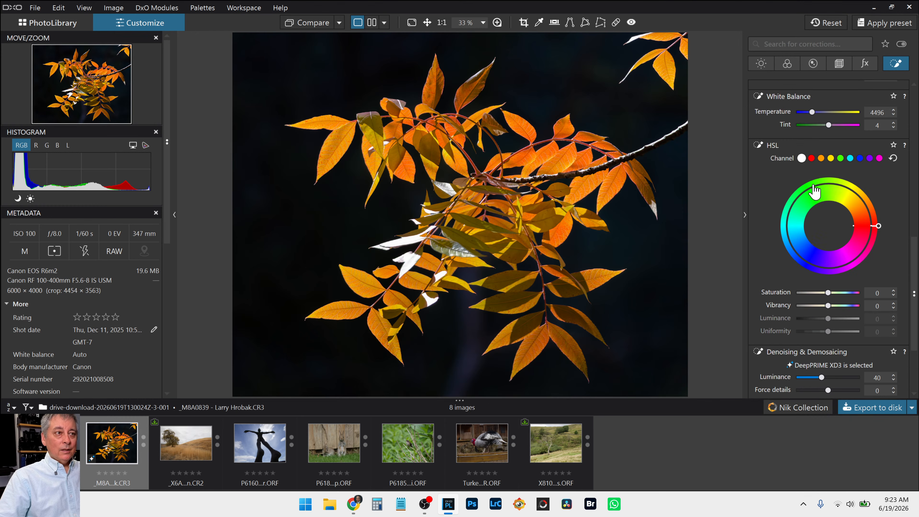
{"action": "left_click", "coordinate": [821, 158]}
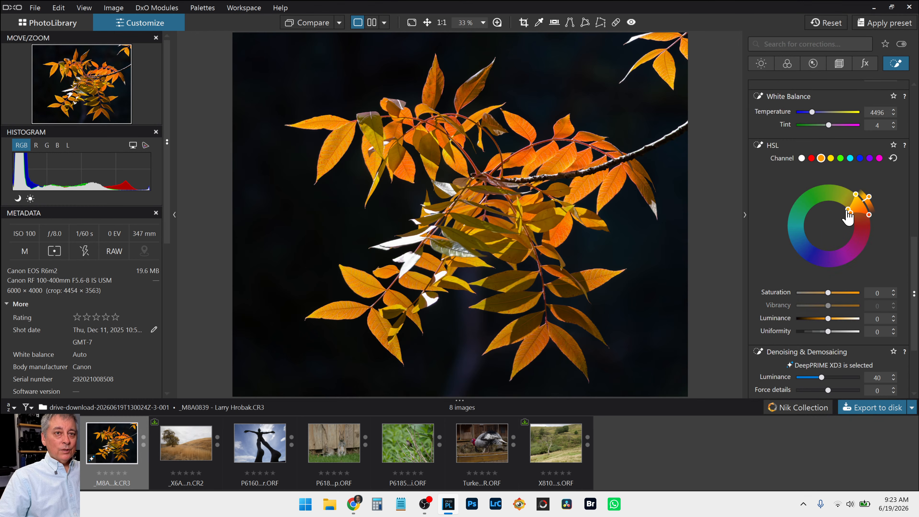
{"action": "left_click_drag", "start_coordinate": [847, 210], "coordinate": [870, 234]}
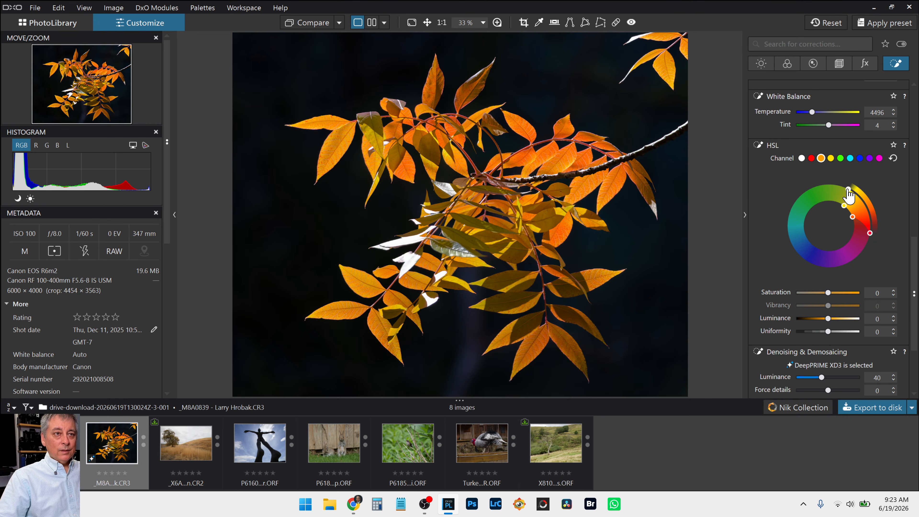
{"action": "left_click_drag", "start_coordinate": [849, 189], "coordinate": [838, 185]}
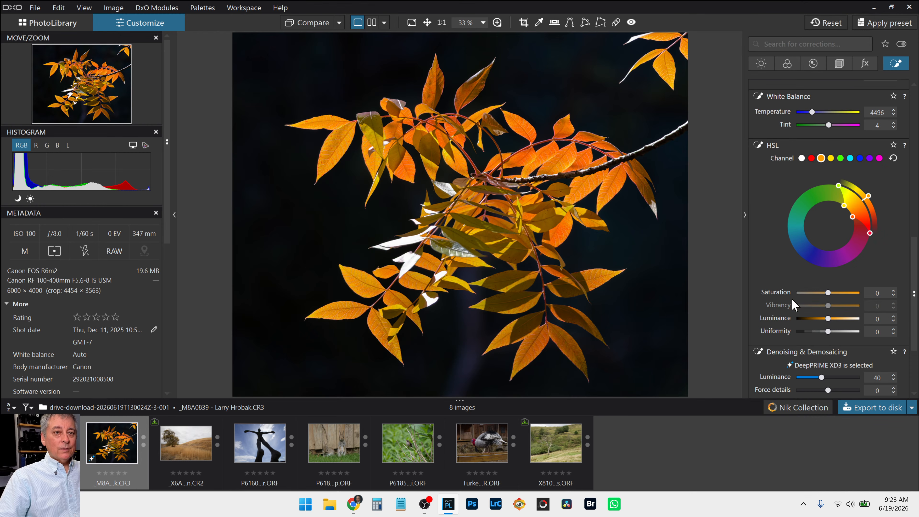
{"action": "left_click_drag", "start_coordinate": [828, 293], "coordinate": [834, 293]}
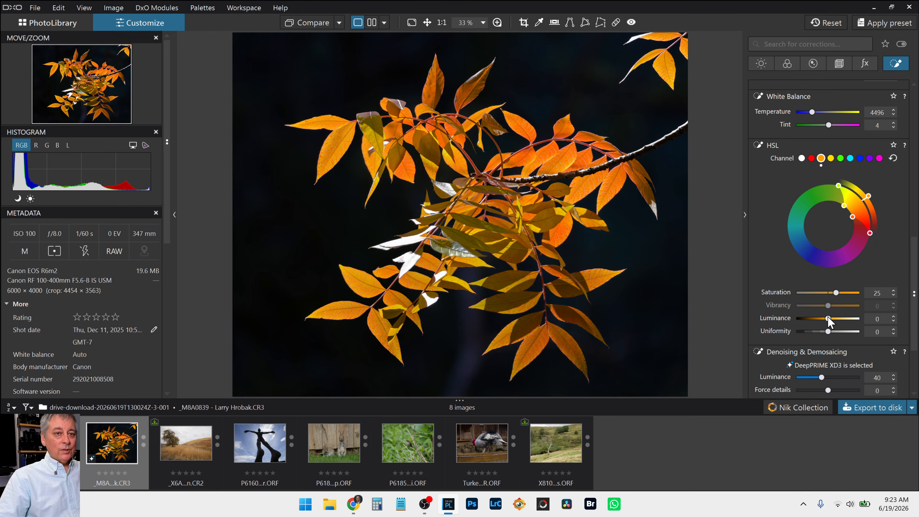
{"action": "left_click_drag", "start_coordinate": [829, 318], "coordinate": [838, 317]}
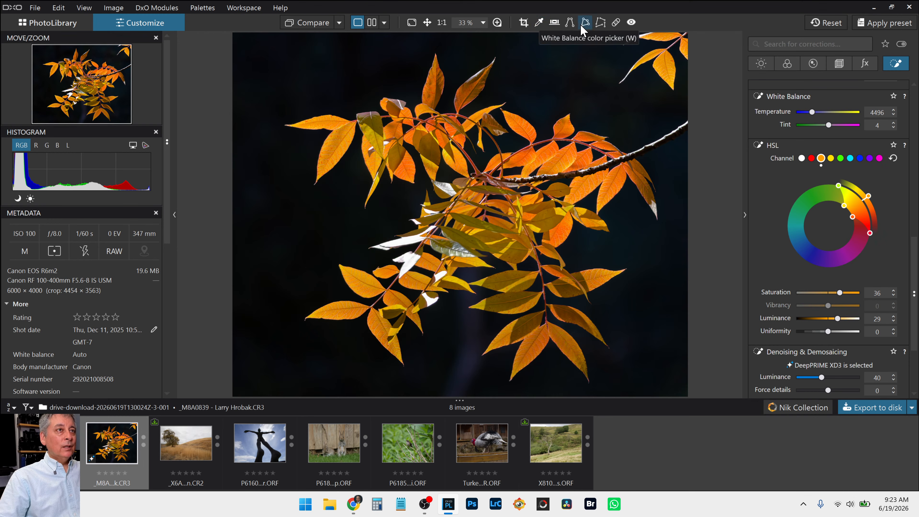
Step: With the Retouch tool in Repair mode at 100% opacity, paint out the tip of the stray leaf near the upper-right corner
{"action": "left_click", "coordinate": [615, 23]}
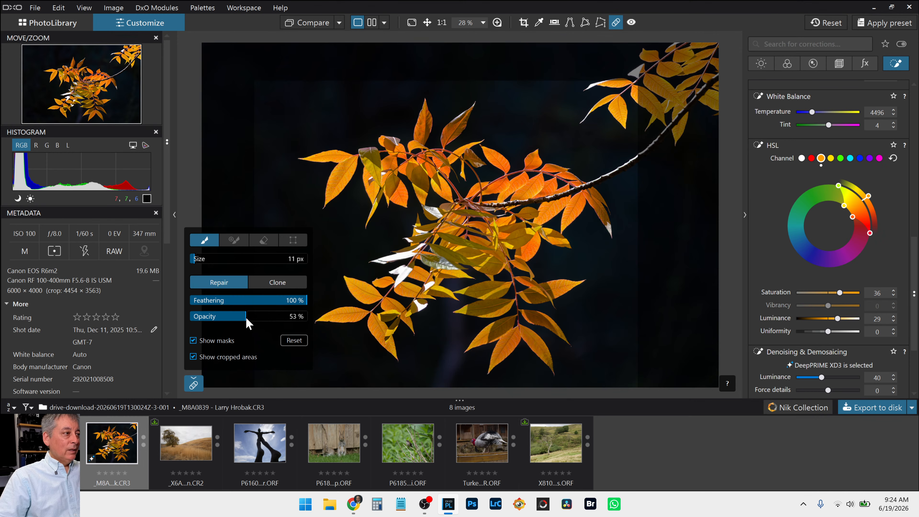
{"action": "left_click_drag", "start_coordinate": [255, 316], "coordinate": [308, 318]}
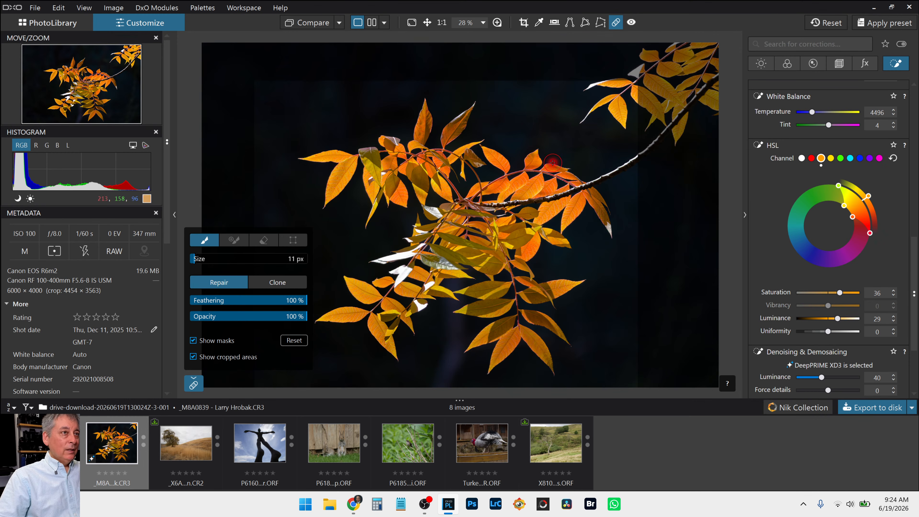
{"action": "scroll", "coordinate": [581, 124], "scroll_direction": "up", "scroll_amount": 1}
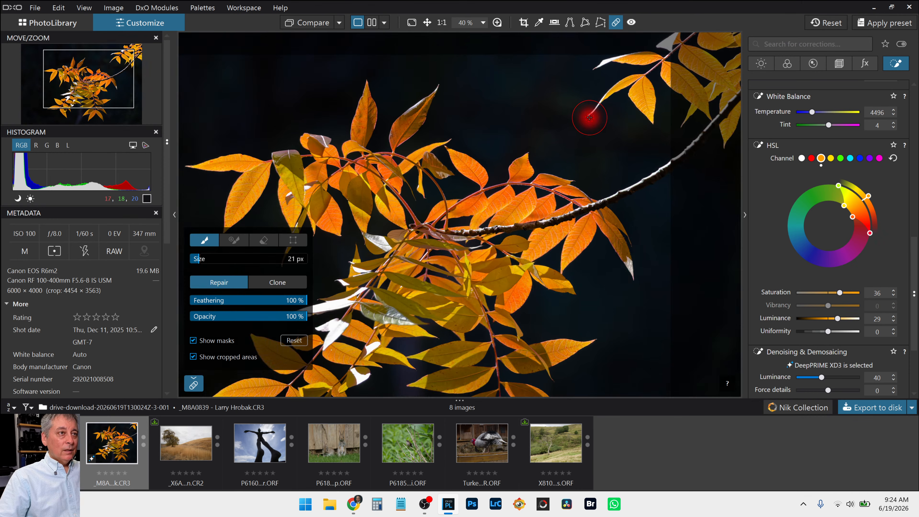
{"action": "scroll", "coordinate": [589, 117], "scroll_direction": "up", "scroll_amount": 2}
{"action": "left_click_drag", "start_coordinate": [587, 119], "coordinate": [601, 138]}
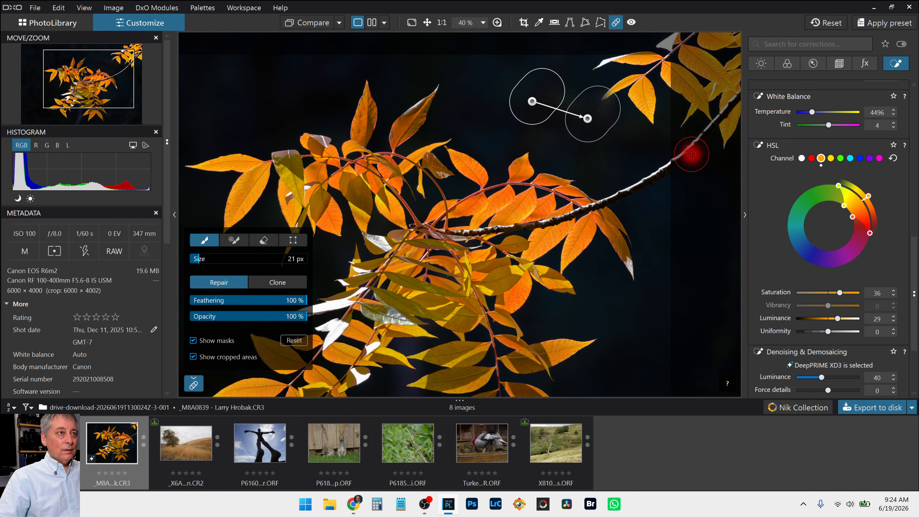
Step: Delete the second repair stroke on the stray upper-right leaves and clone dark background over them at 100% feathering and opacity instead
{"action": "mouse_move", "coordinate": [609, 103]}
{"action": "left_mouse_down"}
{"action": "mouse_move", "coordinate": [606, 93]}
{"action": "mouse_move", "coordinate": [638, 79]}
{"action": "mouse_move", "coordinate": [647, 128]}
{"action": "mouse_move", "coordinate": [649, 113]}
{"action": "left_mouse_up"}
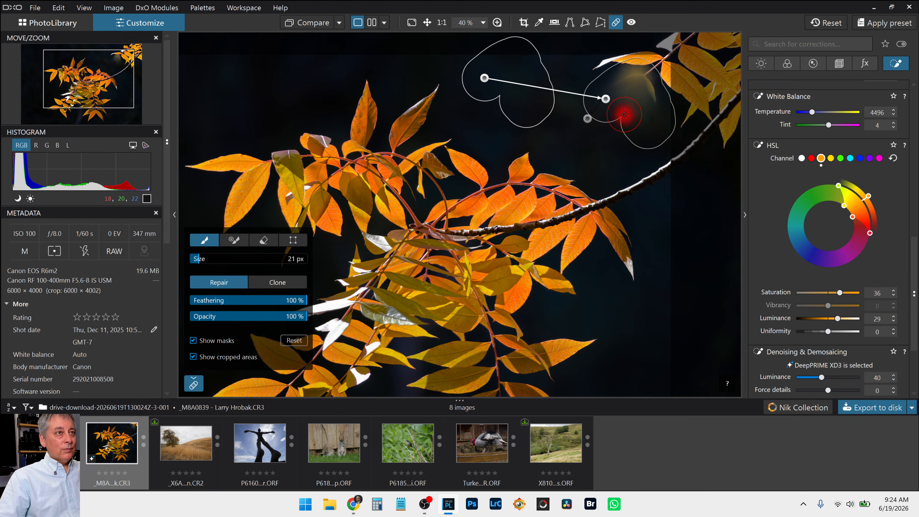
{"action": "key", "text": "Delete"}
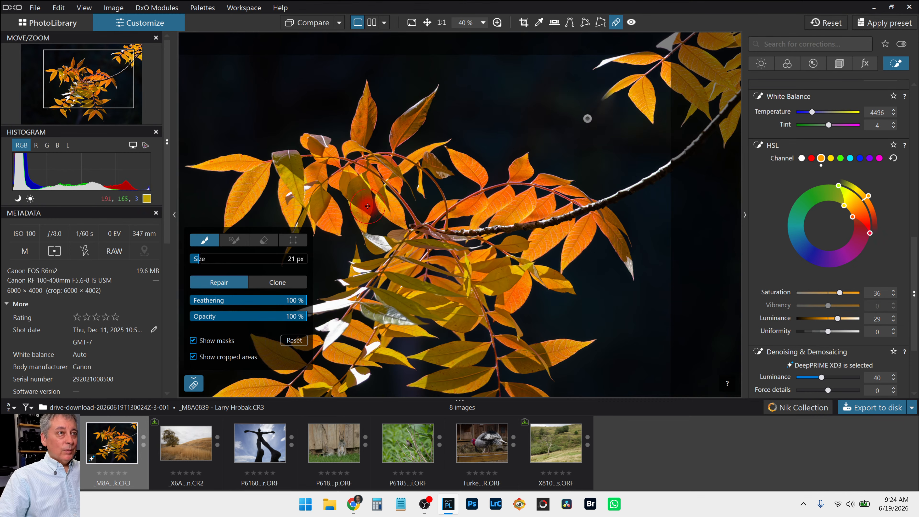
{"action": "left_click", "coordinate": [298, 285]}
{"action": "mouse_move", "coordinate": [604, 109]}
{"action": "left_mouse_down"}
{"action": "mouse_move", "coordinate": [630, 84]}
{"action": "mouse_move", "coordinate": [652, 117]}
{"action": "mouse_move", "coordinate": [636, 97]}
{"action": "left_mouse_up"}
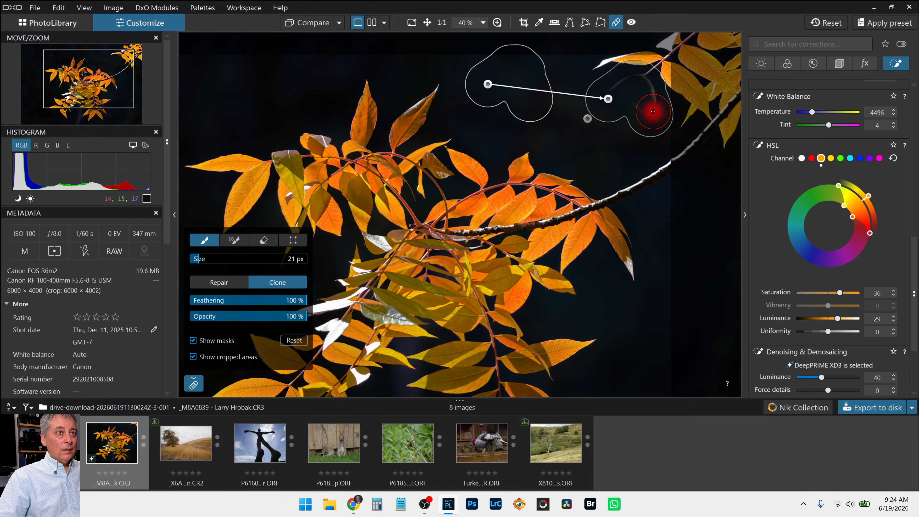
{"action": "mouse_move", "coordinate": [652, 110]}
{"action": "left_mouse_down"}
{"action": "mouse_move", "coordinate": [646, 84]}
{"action": "mouse_move", "coordinate": [609, 94]}
{"action": "mouse_move", "coordinate": [636, 113]}
{"action": "left_mouse_up"}
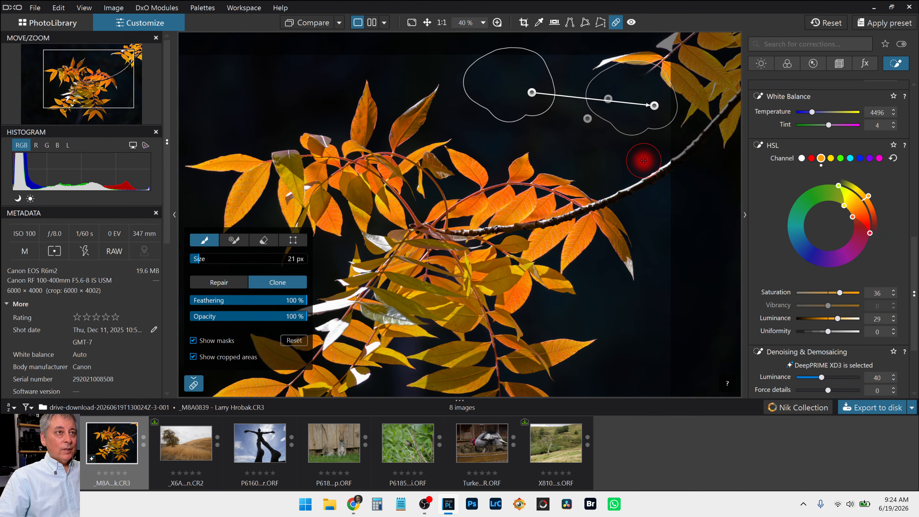
{"action": "mouse_move", "coordinate": [597, 68]}
{"action": "left_mouse_down"}
{"action": "mouse_move", "coordinate": [651, 62]}
{"action": "mouse_move", "coordinate": [621, 66]}
{"action": "mouse_move", "coordinate": [663, 72]}
{"action": "mouse_move", "coordinate": [669, 89]}
{"action": "mouse_move", "coordinate": [664, 62]}
{"action": "left_mouse_up"}
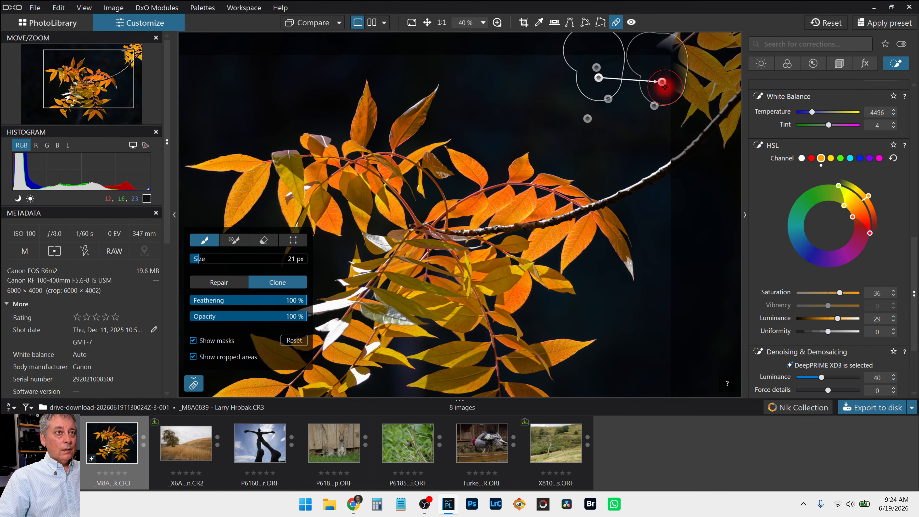
{"action": "left_click_drag", "start_coordinate": [667, 95], "coordinate": [668, 101]}
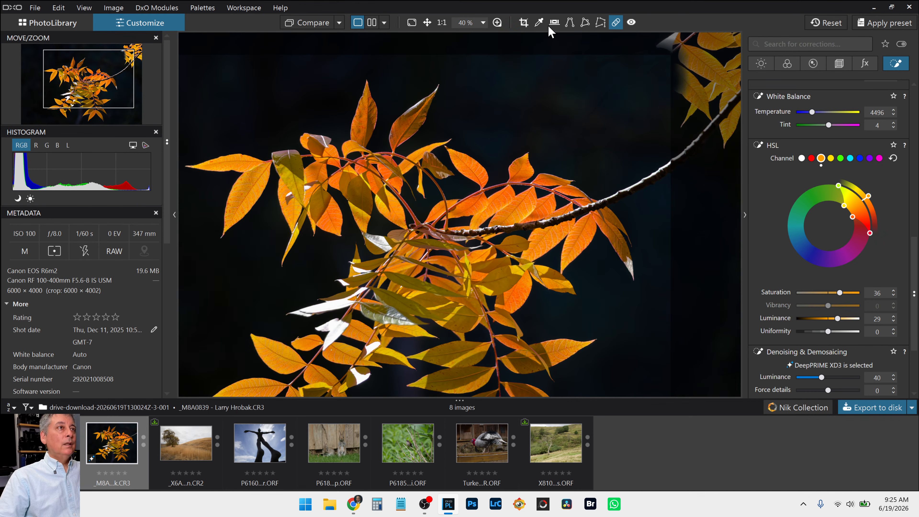
{"action": "left_click", "coordinate": [613, 23]}
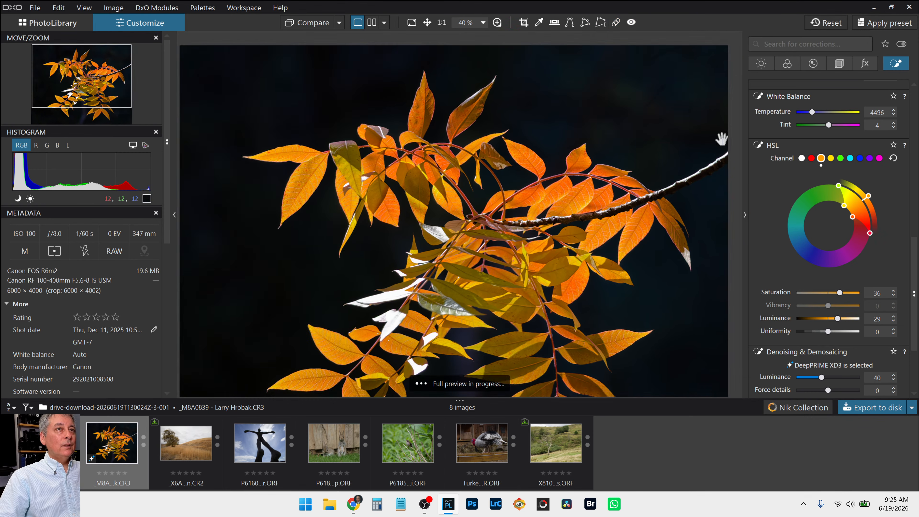
{"action": "scroll", "coordinate": [580, 302], "scroll_direction": "down", "scroll_amount": 2}
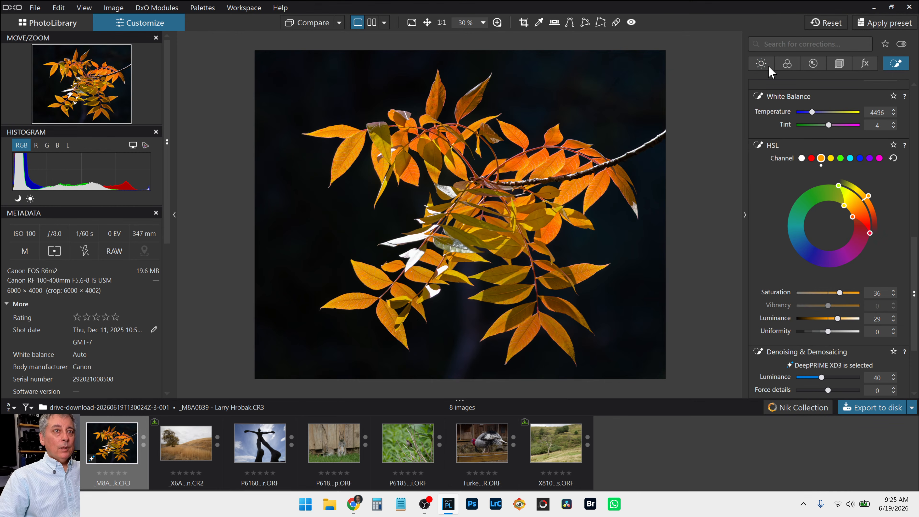
Step: Set the global Exposure to 0.60 and Selective Tone to Highlights -70, Midtones -46, Shadows -26 and Blacks 4
{"action": "left_click", "coordinate": [761, 63]}
{"action": "scroll", "coordinate": [775, 202], "scroll_direction": "up", "scroll_amount": 4}
{"action": "scroll", "coordinate": [775, 201], "scroll_direction": "up", "scroll_amount": 3}
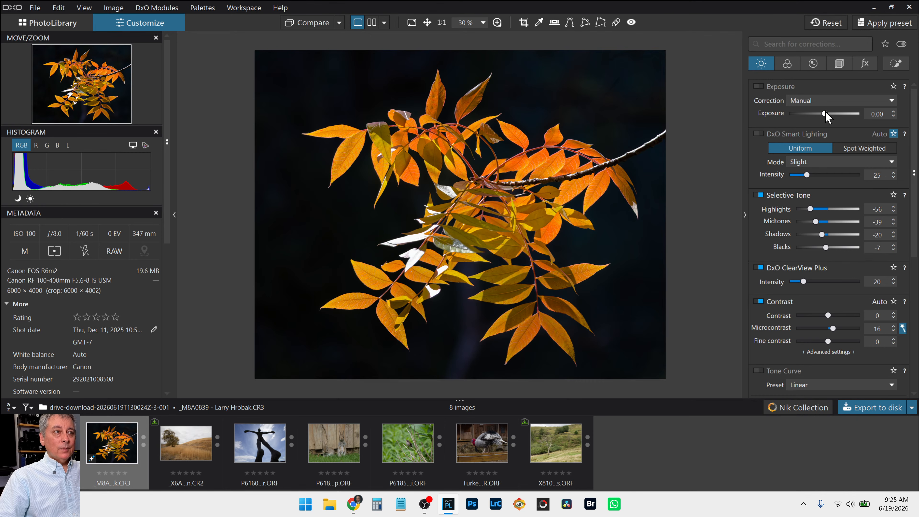
{"action": "left_click_drag", "start_coordinate": [825, 114], "coordinate": [826, 113]}
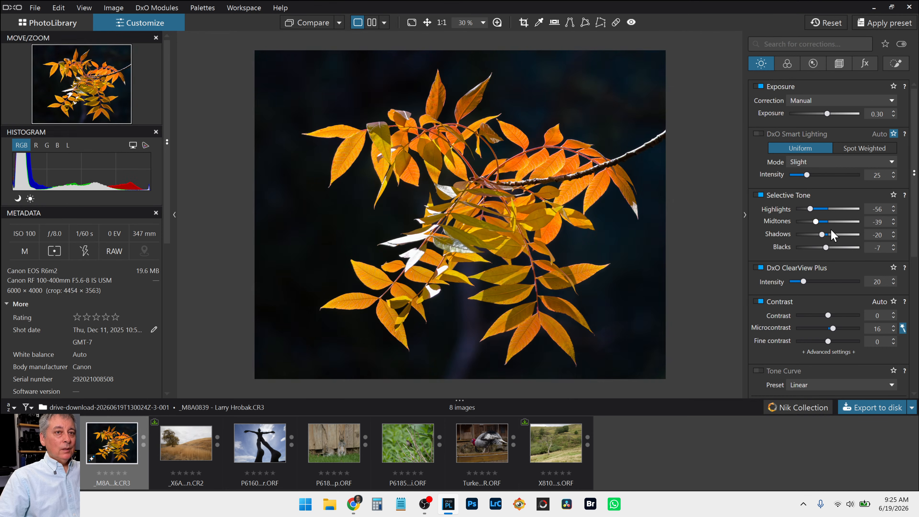
{"action": "mouse_move", "coordinate": [826, 247]}
{"action": "left_mouse_down"}
{"action": "mouse_move", "coordinate": [835, 248]}
{"action": "mouse_move", "coordinate": [828, 250]}
{"action": "left_mouse_up"}
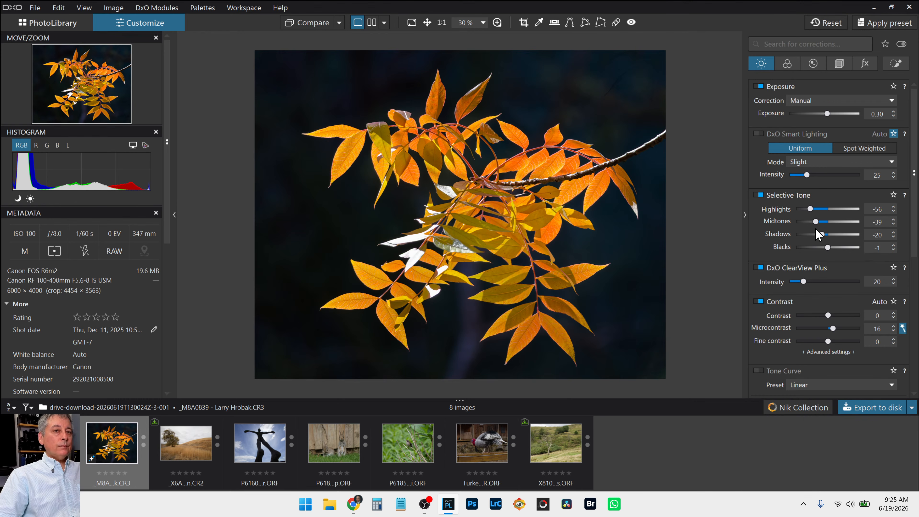
{"action": "left_click_drag", "start_coordinate": [816, 222], "coordinate": [806, 221]}
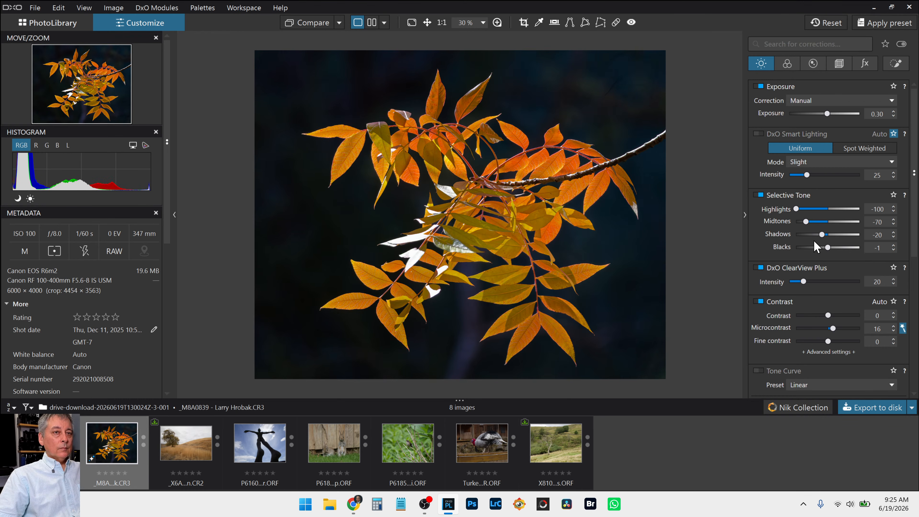
{"action": "mouse_move", "coordinate": [822, 234]}
{"action": "left_mouse_down"}
{"action": "mouse_move", "coordinate": [829, 248]}
{"action": "mouse_move", "coordinate": [819, 235]}
{"action": "left_mouse_up"}
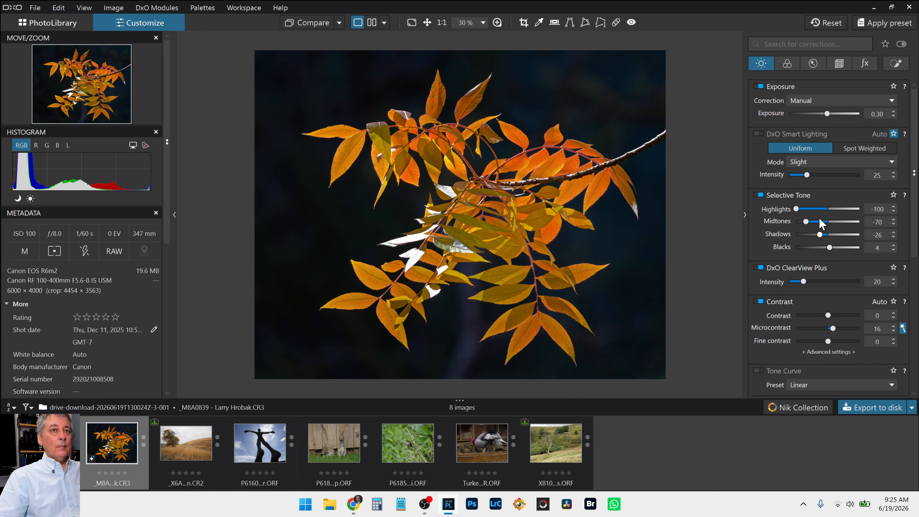
{"action": "left_click_drag", "start_coordinate": [827, 113], "coordinate": [830, 114]}
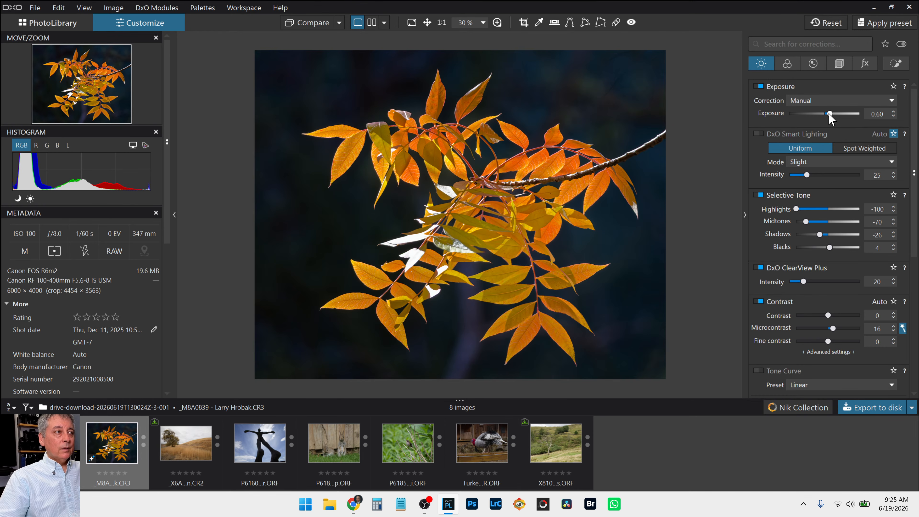
{"action": "left_click", "coordinate": [806, 209]}
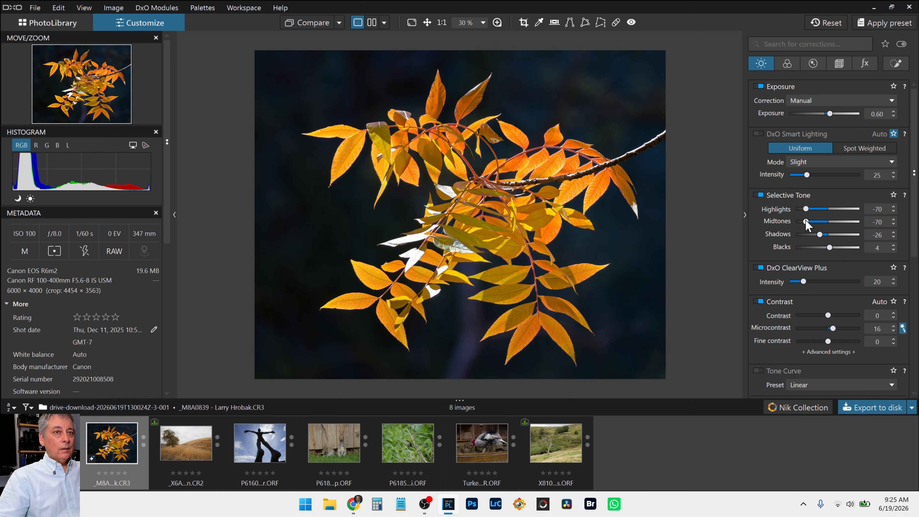
{"action": "left_click_drag", "start_coordinate": [806, 221], "coordinate": [813, 221]}
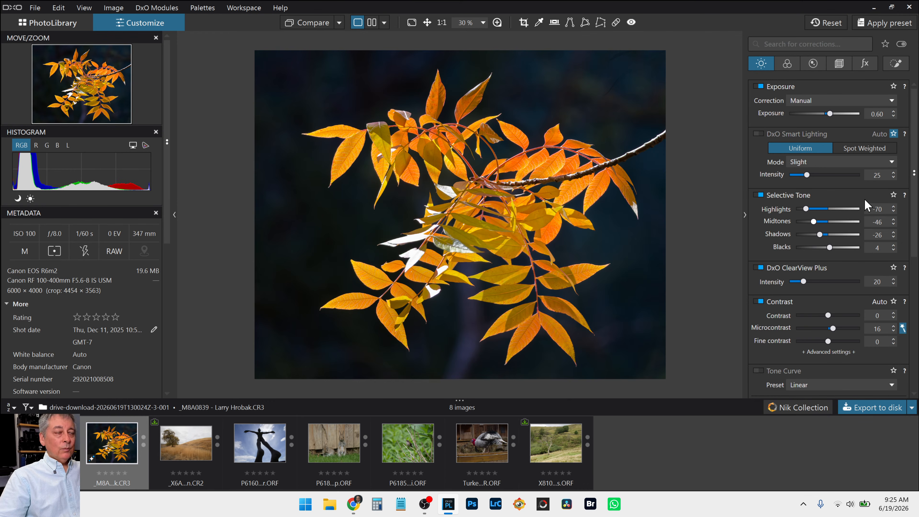
Step: Compare the edit side by side with the original without corrections or geometry, hiding the side palettes
{"action": "left_click", "coordinate": [371, 27]}
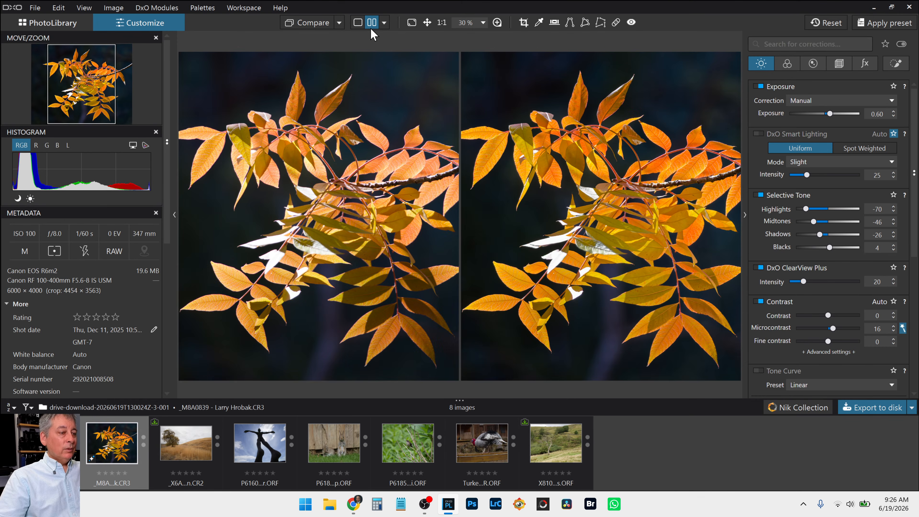
{"action": "key", "text": "Tab"}
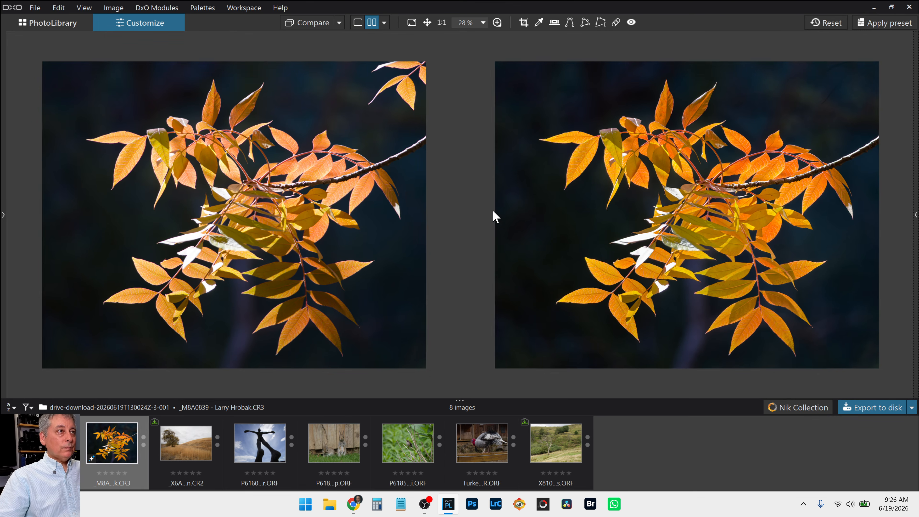
{"action": "left_click", "coordinate": [339, 22]}
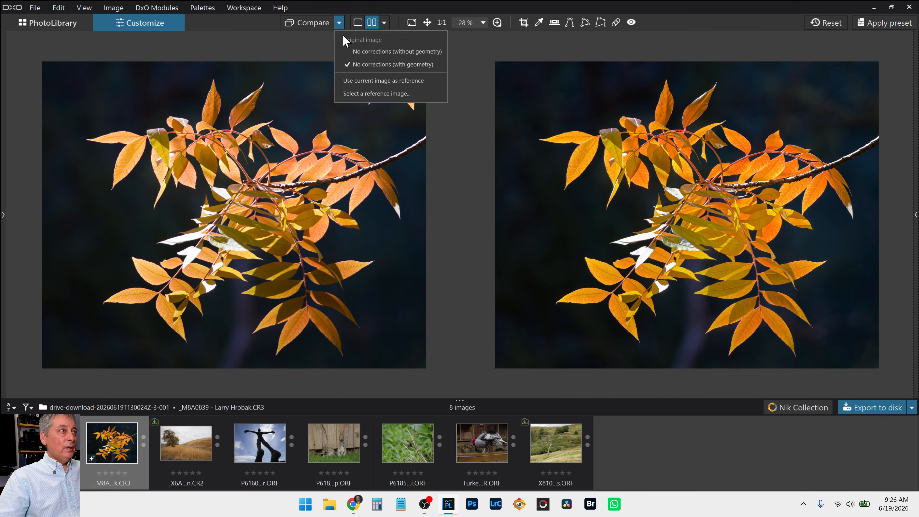
{"action": "left_click", "coordinate": [350, 51]}
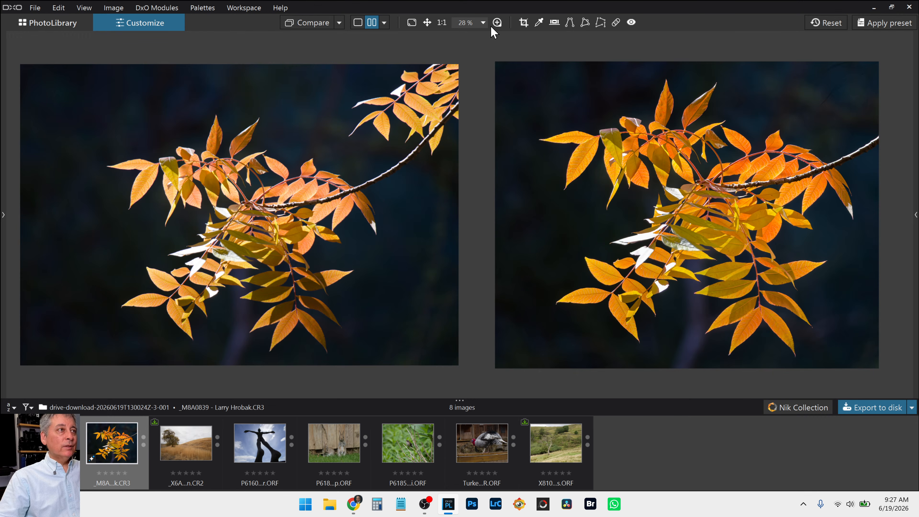
Step: Compare the leaves before and after in split view, sweeping the divider across the photo close up and at full view
{"action": "left_click", "coordinate": [388, 20]}
{"action": "left_click", "coordinate": [400, 67]}
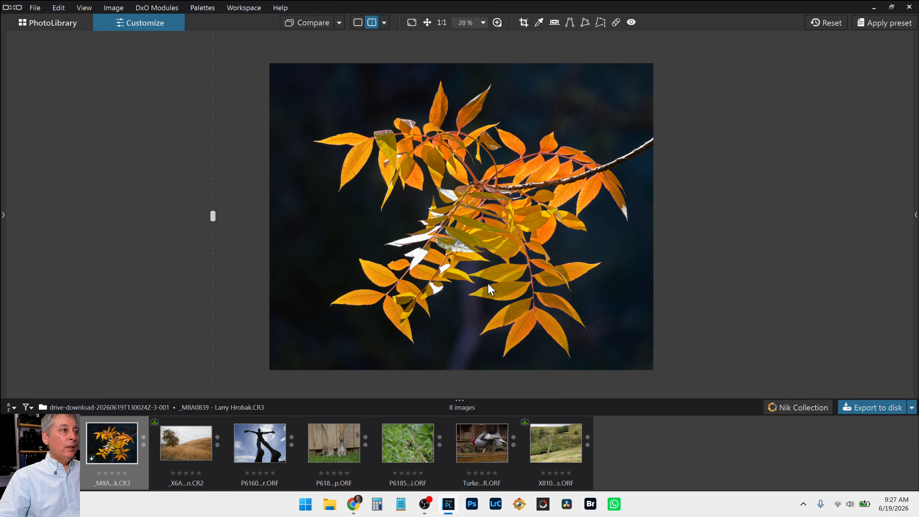
{"action": "scroll", "coordinate": [440, 286], "scroll_direction": "up", "scroll_amount": 3}
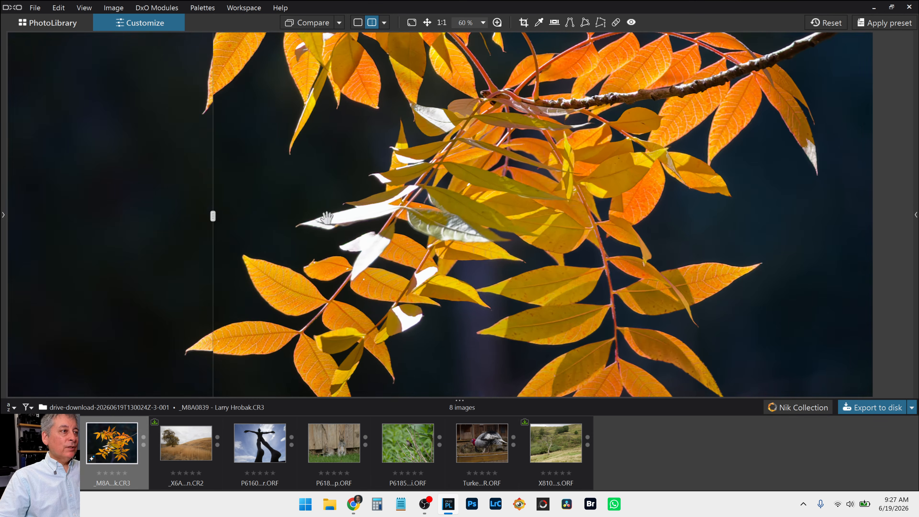
{"action": "left_click_drag", "start_coordinate": [212, 215], "coordinate": [602, 249]}
{"action": "scroll", "coordinate": [572, 317], "scroll_direction": "up", "scroll_amount": 3}
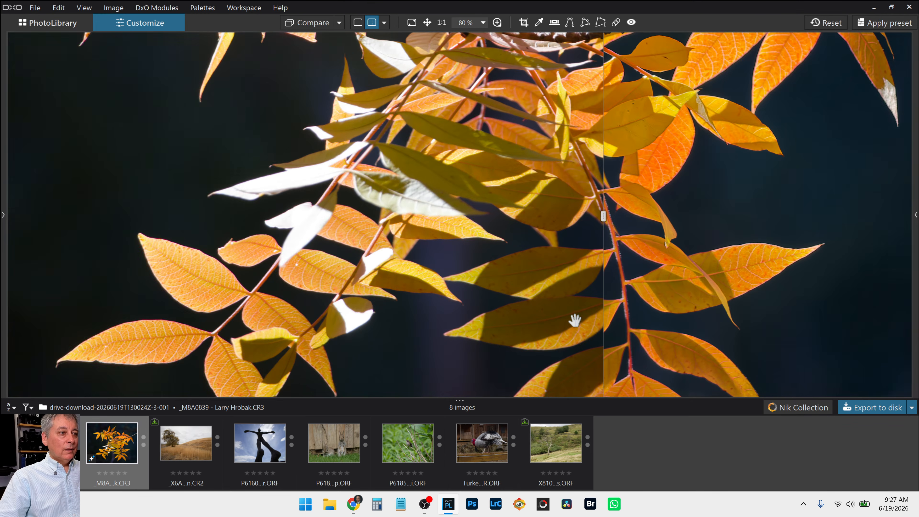
{"action": "left_click_drag", "start_coordinate": [568, 314], "coordinate": [564, 246]}
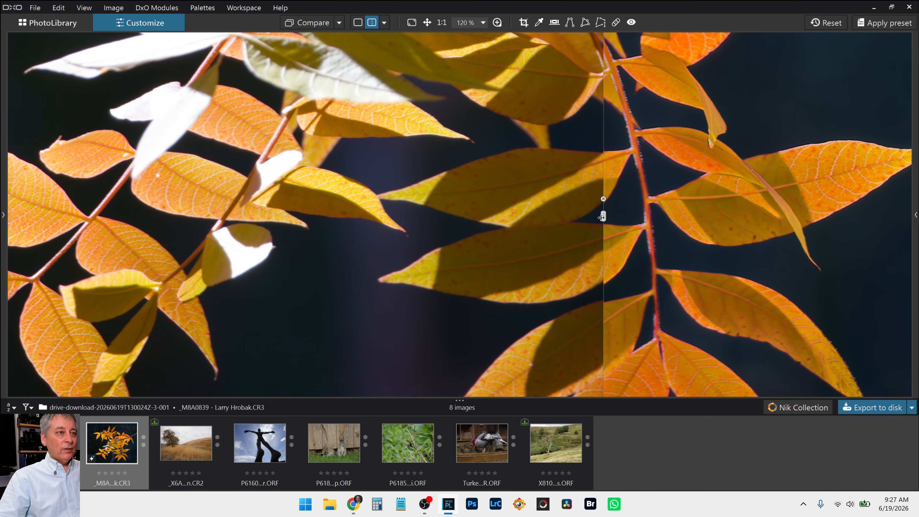
{"action": "left_click_drag", "start_coordinate": [601, 217], "coordinate": [847, 243]}
{"action": "scroll", "coordinate": [482, 248], "scroll_direction": "down", "scroll_amount": 5}
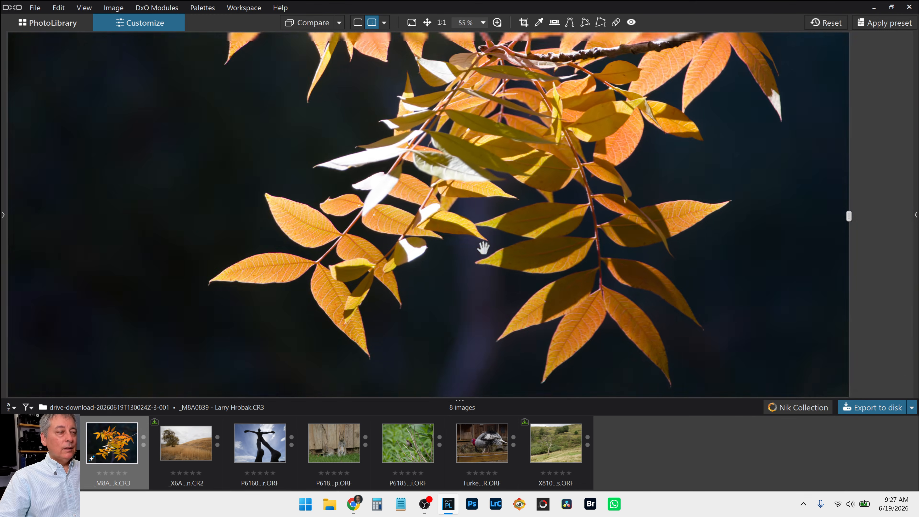
{"action": "scroll", "coordinate": [482, 249], "scroll_direction": "down", "scroll_amount": 2}
{"action": "scroll", "coordinate": [651, 252], "scroll_direction": "down", "scroll_amount": 2}
{"action": "scroll", "coordinate": [643, 252], "scroll_direction": "up", "scroll_amount": 1}
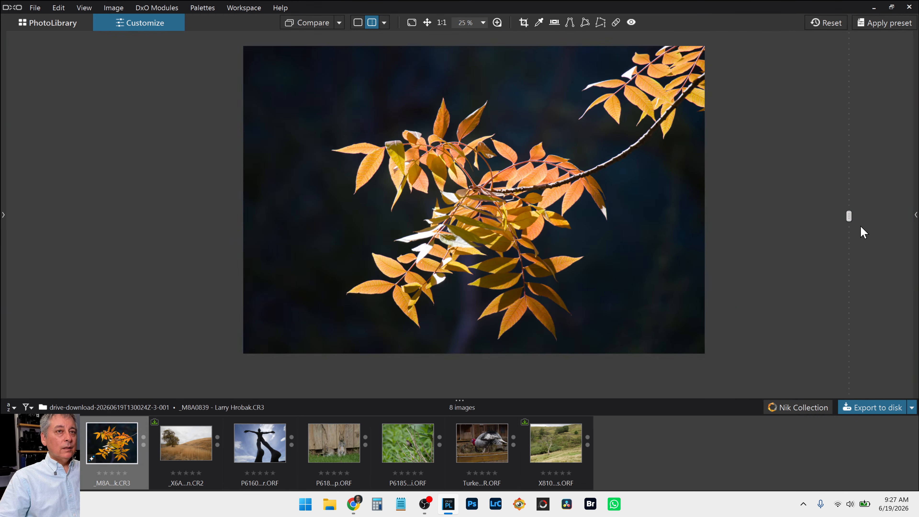
{"action": "left_click_drag", "start_coordinate": [845, 217], "coordinate": [73, 216]}
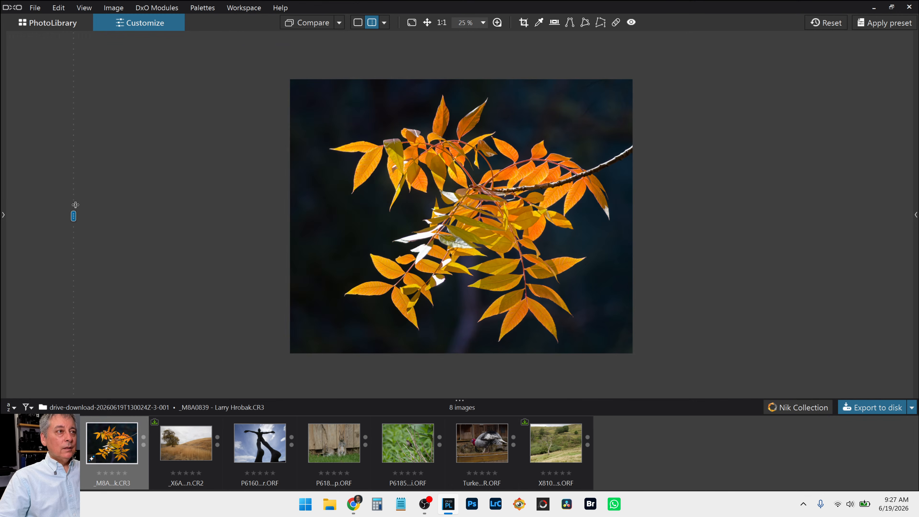
{"action": "scroll", "coordinate": [322, 264], "scroll_direction": "up", "scroll_amount": 1}
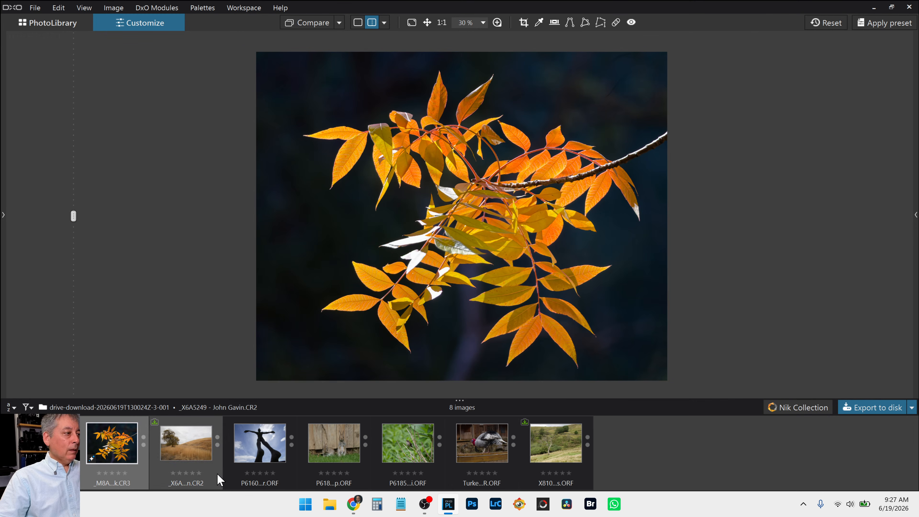
Step: Open the photo of the tree in the dry grass field and show it as a single image
{"action": "left_click", "coordinate": [200, 462]}
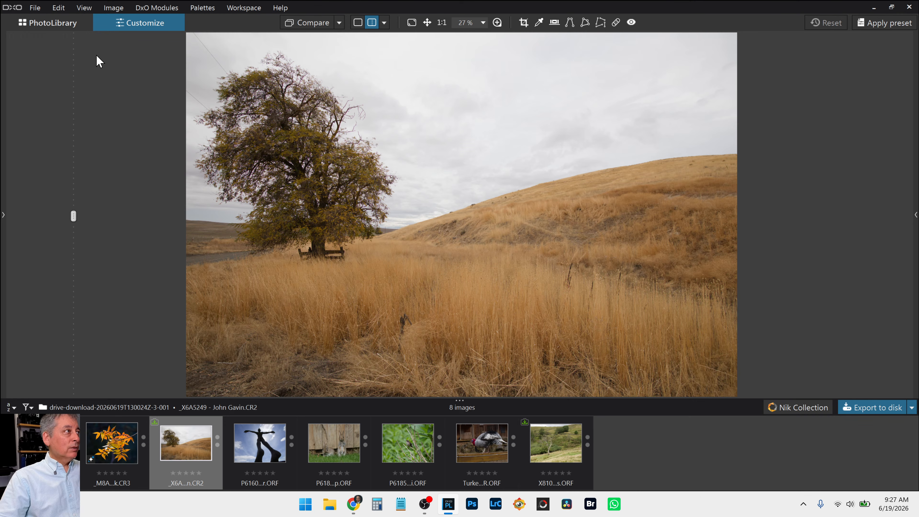
{"action": "left_click", "coordinate": [358, 22]}
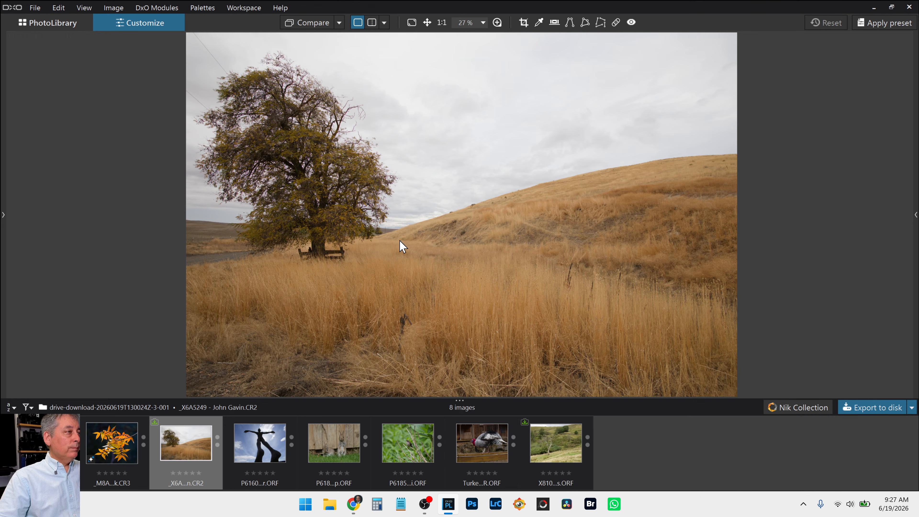
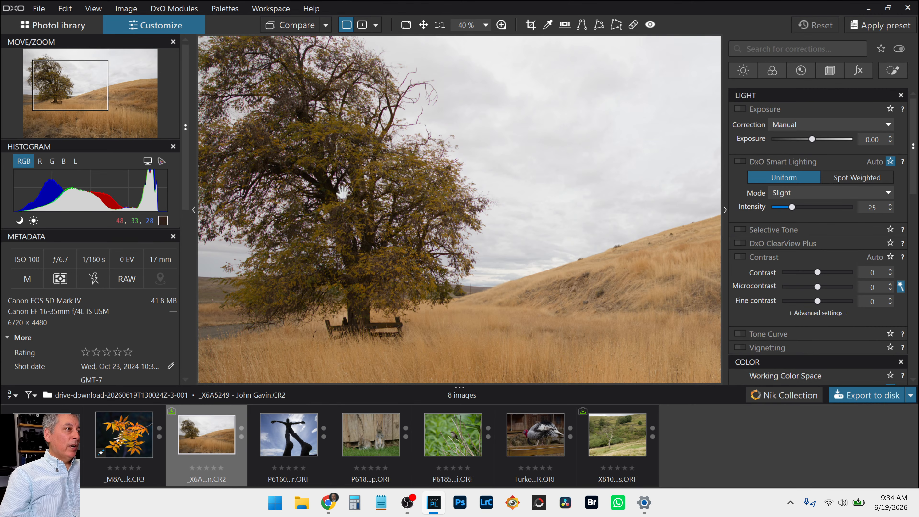
Step: Apply the 000 RobTrek_Default_v01 preset to the tree landscape
{"action": "scroll", "coordinate": [345, 225], "scroll_direction": "down", "scroll_amount": 1}
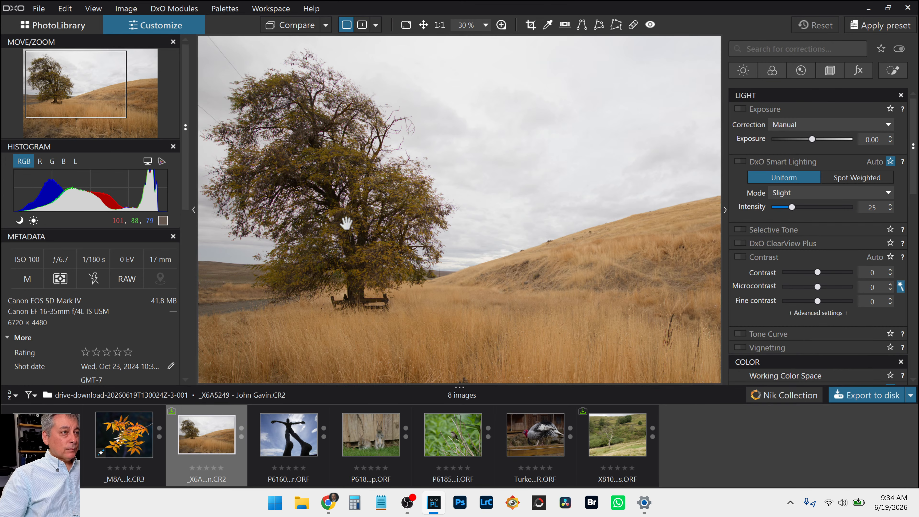
{"action": "scroll", "coordinate": [469, 224], "scroll_direction": "down", "scroll_amount": 2}
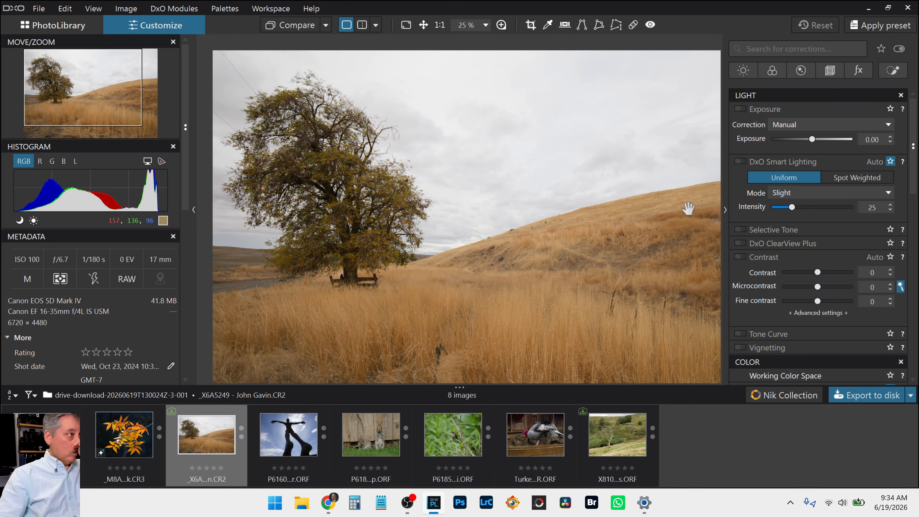
{"action": "scroll", "coordinate": [610, 216], "scroll_direction": "down", "scroll_amount": 1}
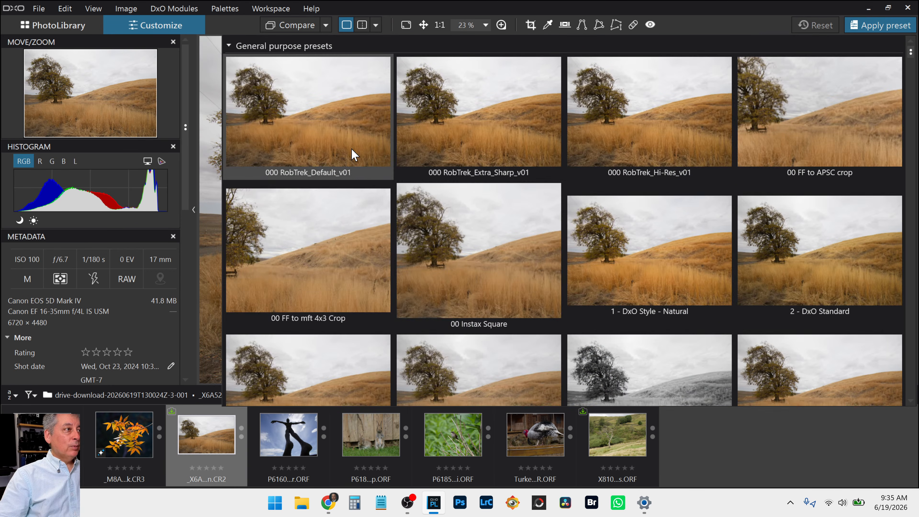
{"action": "left_click", "coordinate": [351, 149]}
{"action": "scroll", "coordinate": [452, 264], "scroll_direction": "down", "scroll_amount": 1}
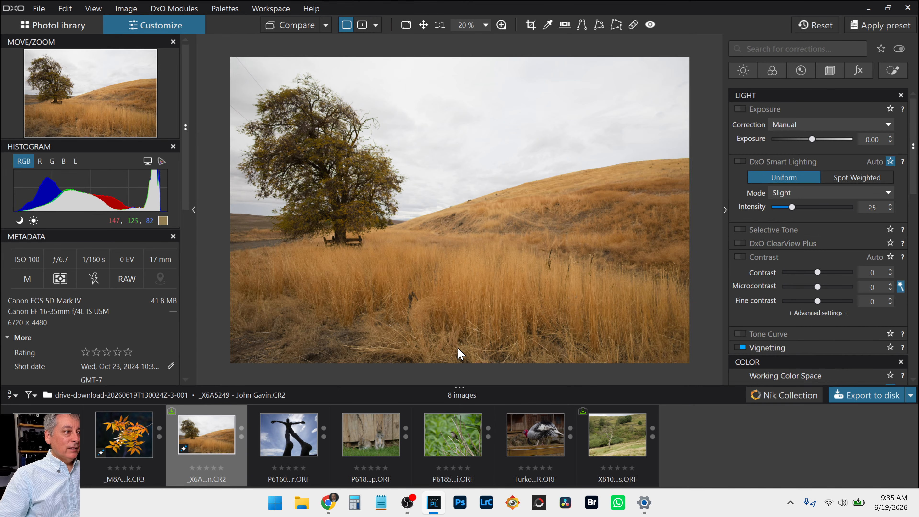
Step: Examine the fence around the trunk and the distant utility poles close up to judge whether the photo is level
{"action": "scroll", "coordinate": [342, 266], "scroll_direction": "up", "scroll_amount": 3}
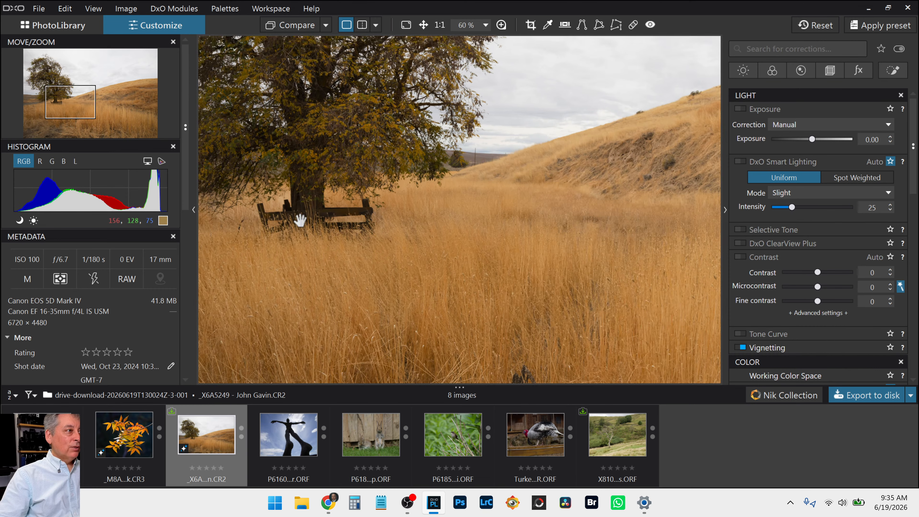
{"action": "scroll", "coordinate": [299, 207], "scroll_direction": "up", "scroll_amount": 3}
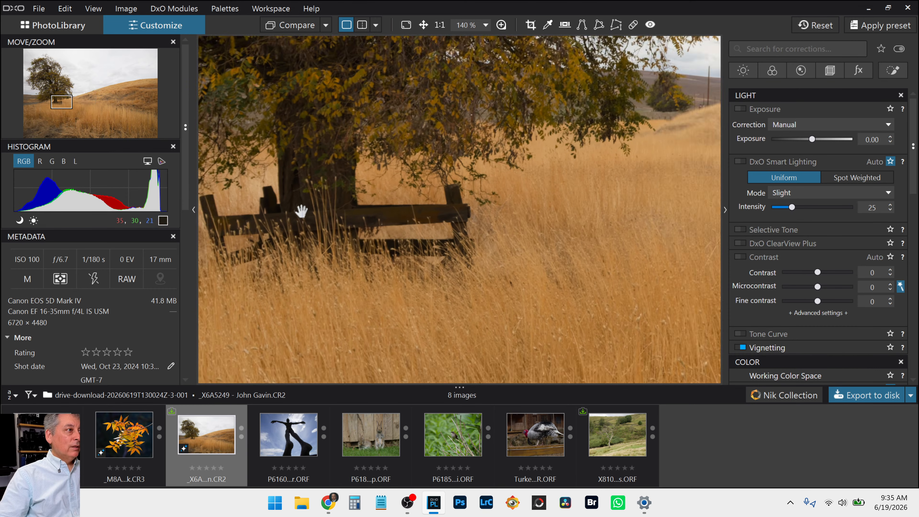
{"action": "scroll", "coordinate": [322, 211], "scroll_direction": "up", "scroll_amount": 1}
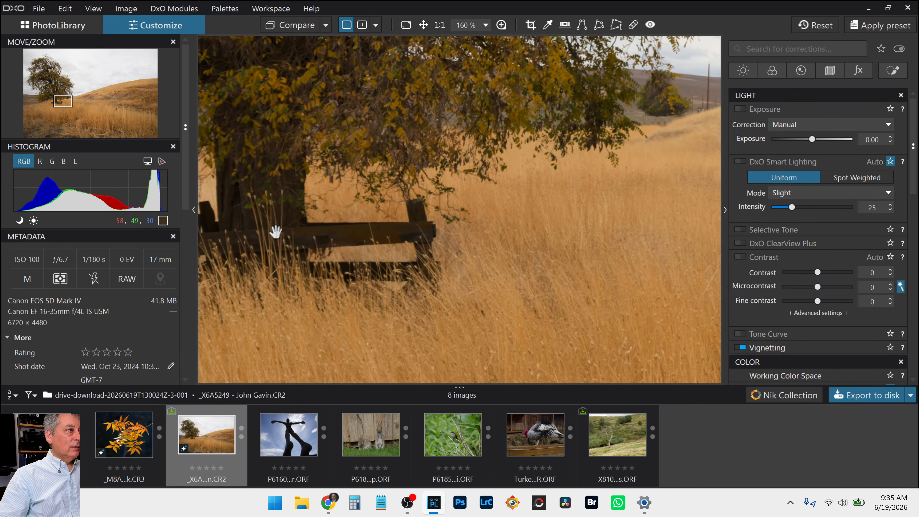
{"action": "left_click_drag", "start_coordinate": [276, 231], "coordinate": [262, 230]}
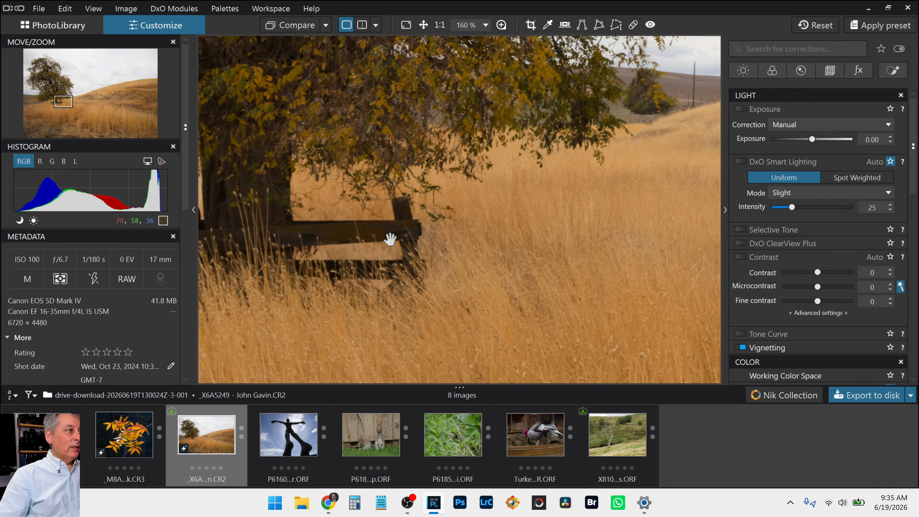
{"action": "left_click_drag", "start_coordinate": [435, 255], "coordinate": [400, 254]}
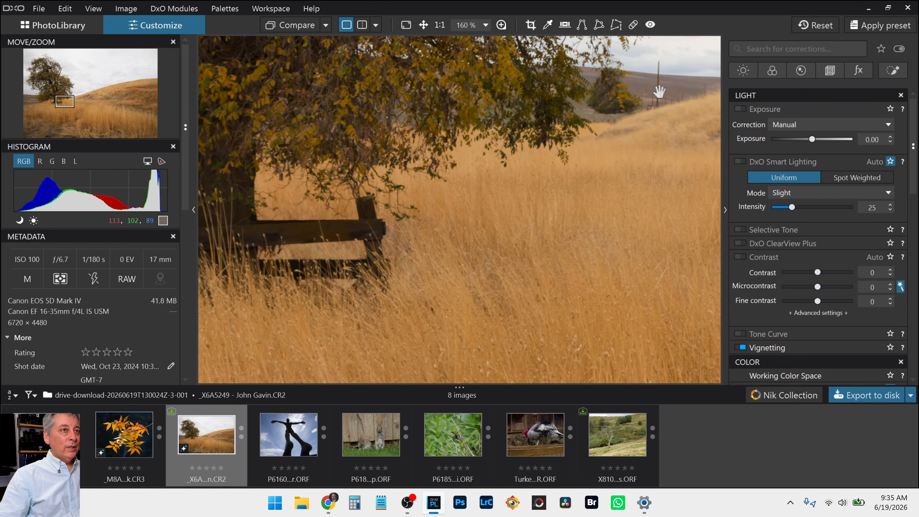
{"action": "left_click_drag", "start_coordinate": [661, 90], "coordinate": [754, 195]}
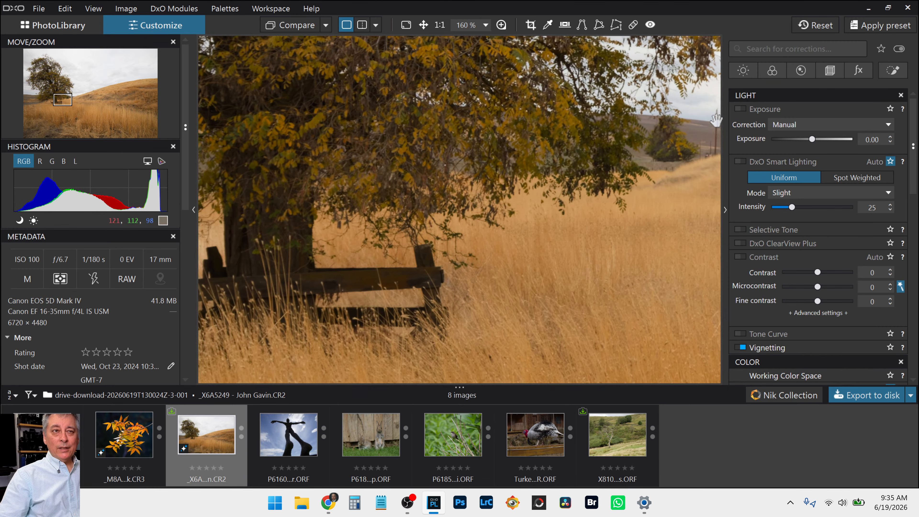
{"action": "scroll", "coordinate": [715, 136], "scroll_direction": "up", "scroll_amount": 3}
{"action": "left_click_drag", "start_coordinate": [705, 140], "coordinate": [693, 151]}
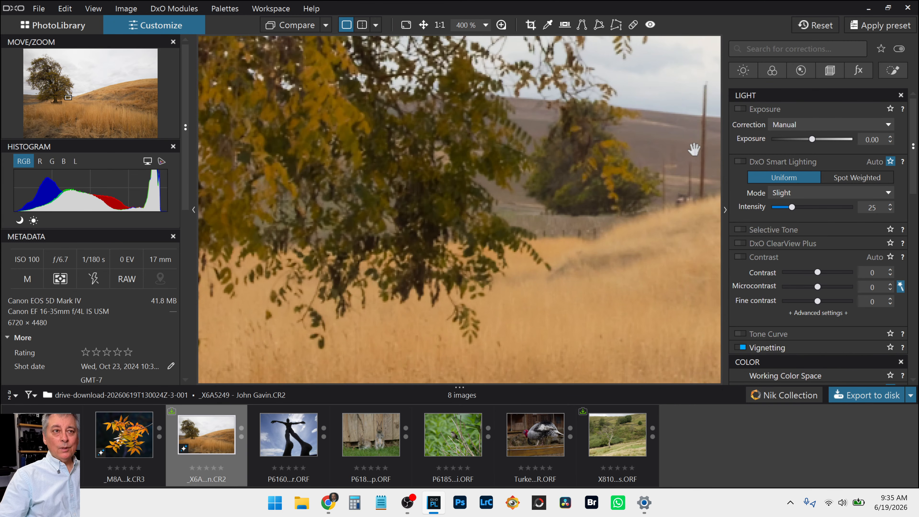
{"action": "mouse_move", "coordinate": [682, 222]}
{"action": "left_mouse_down"}
{"action": "mouse_move", "coordinate": [736, 221]}
{"action": "mouse_move", "coordinate": [683, 220]}
{"action": "mouse_move", "coordinate": [692, 222]}
{"action": "left_mouse_up"}
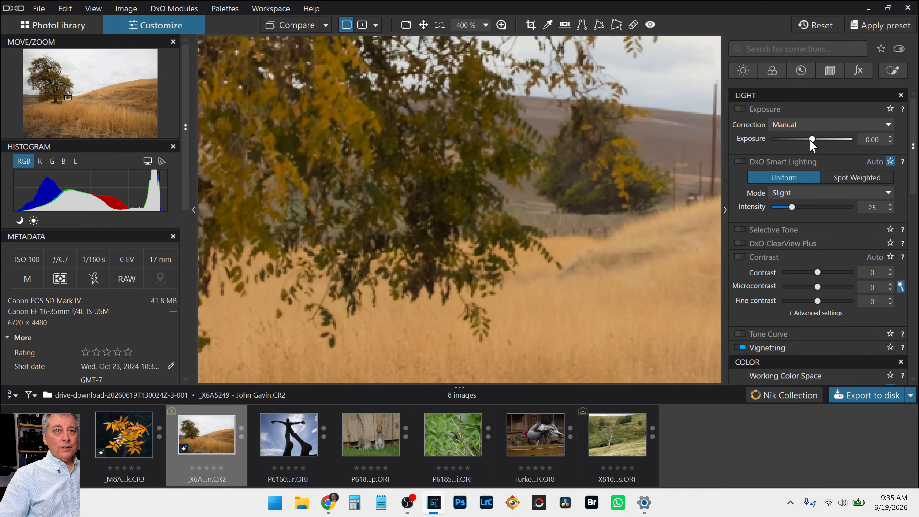
Step: Straighten the landscape by setting the Horizon correction to -0.50
{"action": "left_click_drag", "start_coordinate": [811, 140], "coordinate": [809, 140]}
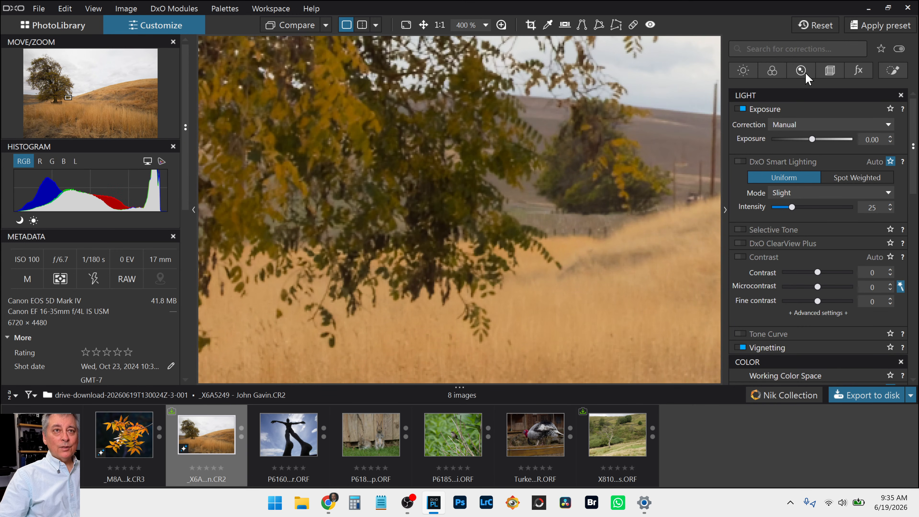
{"action": "left_click", "coordinate": [829, 71]}
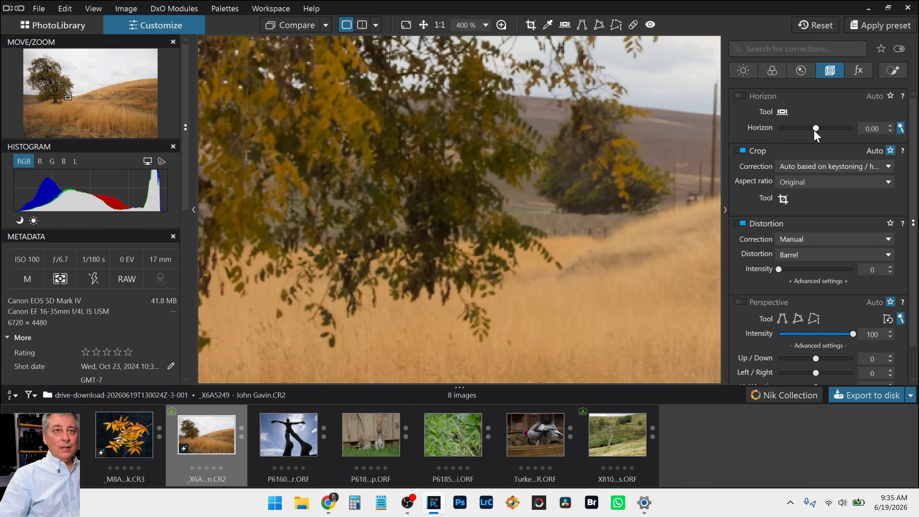
{"action": "left_click_drag", "start_coordinate": [814, 131], "coordinate": [814, 128]}
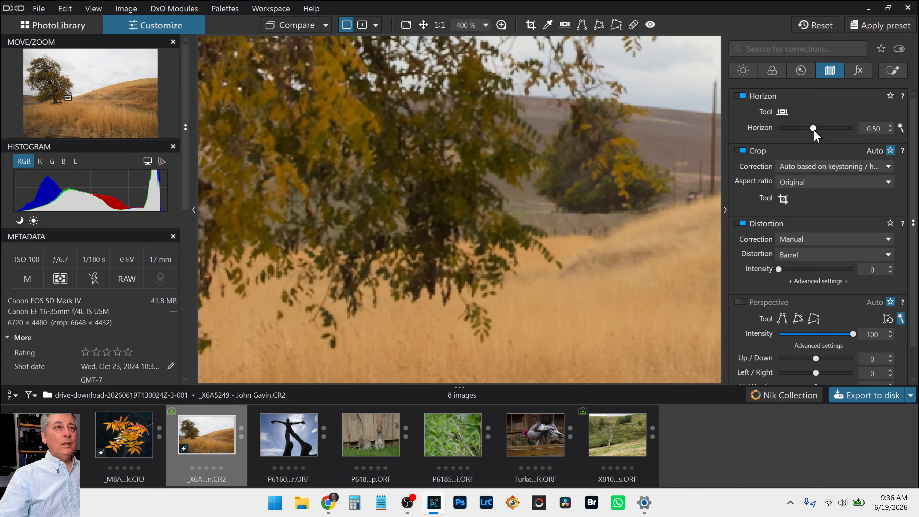
Step: Try darkening the sky by selecting it with an AI mask and setting the mask's Exposure to -3.06
{"action": "scroll", "coordinate": [641, 191], "scroll_direction": "down", "scroll_amount": 4}
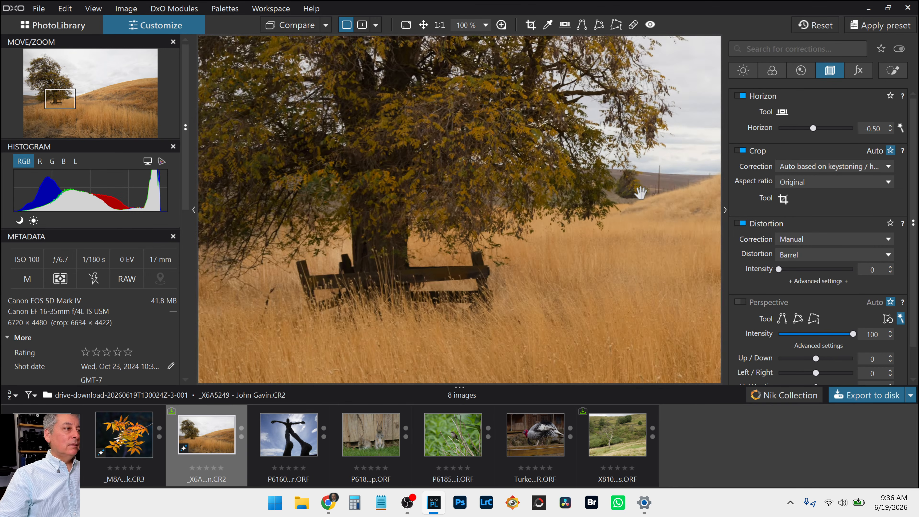
{"action": "scroll", "coordinate": [640, 192], "scroll_direction": "down", "scroll_amount": 3}
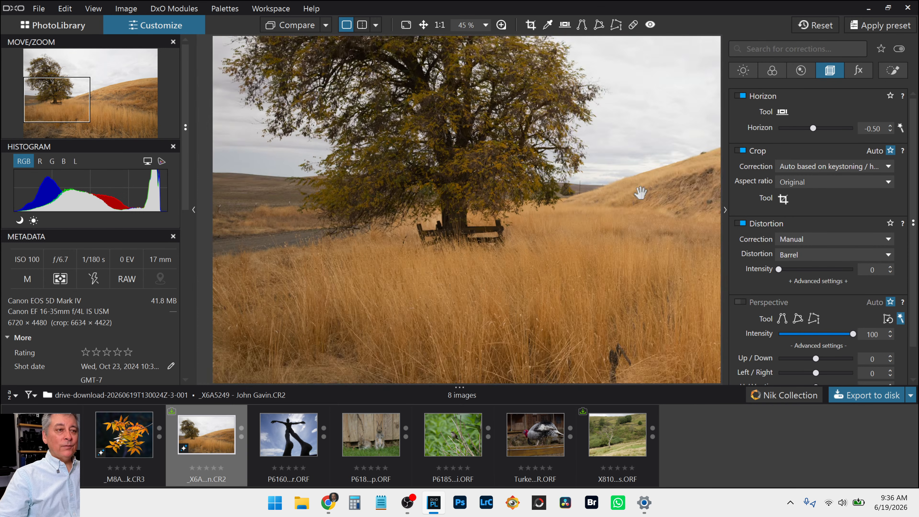
{"action": "scroll", "coordinate": [640, 192], "scroll_direction": "down", "scroll_amount": 2}
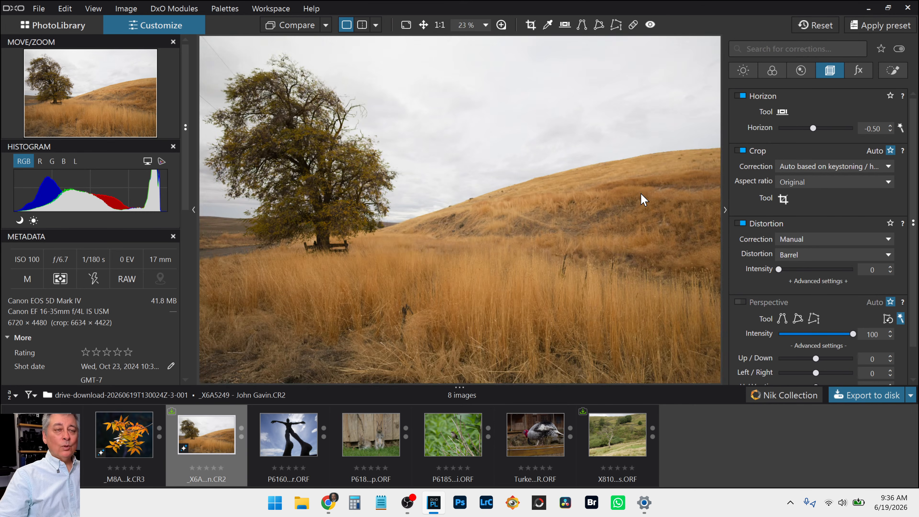
{"action": "scroll", "coordinate": [640, 199], "scroll_direction": "down", "scroll_amount": 1}
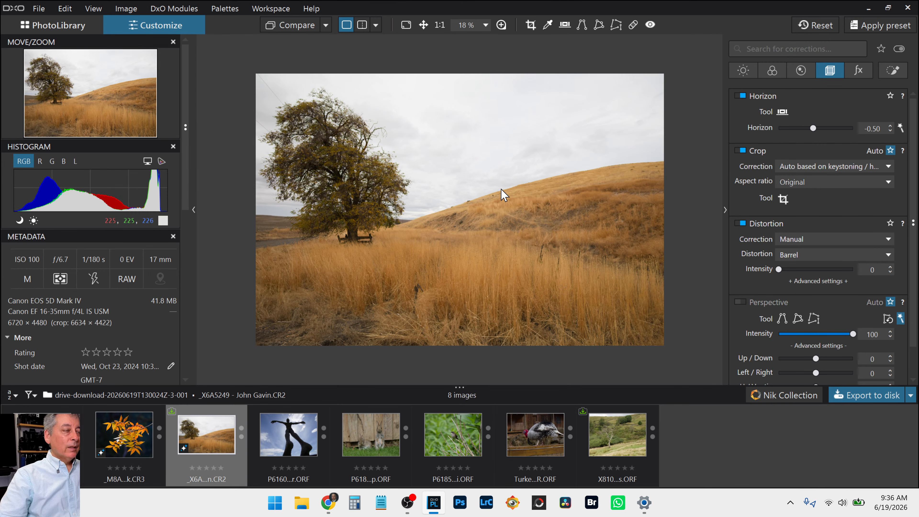
{"action": "scroll", "coordinate": [499, 213], "scroll_direction": "up", "scroll_amount": 1}
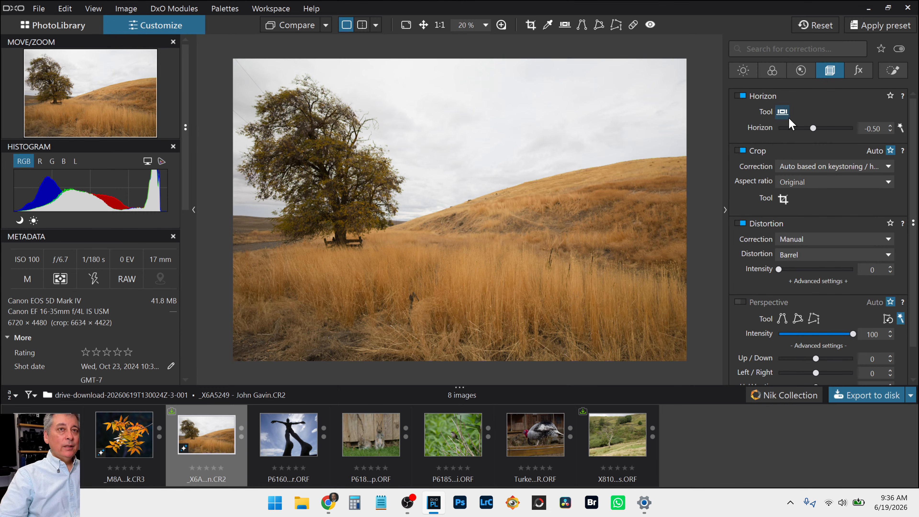
{"action": "left_click", "coordinate": [891, 71]}
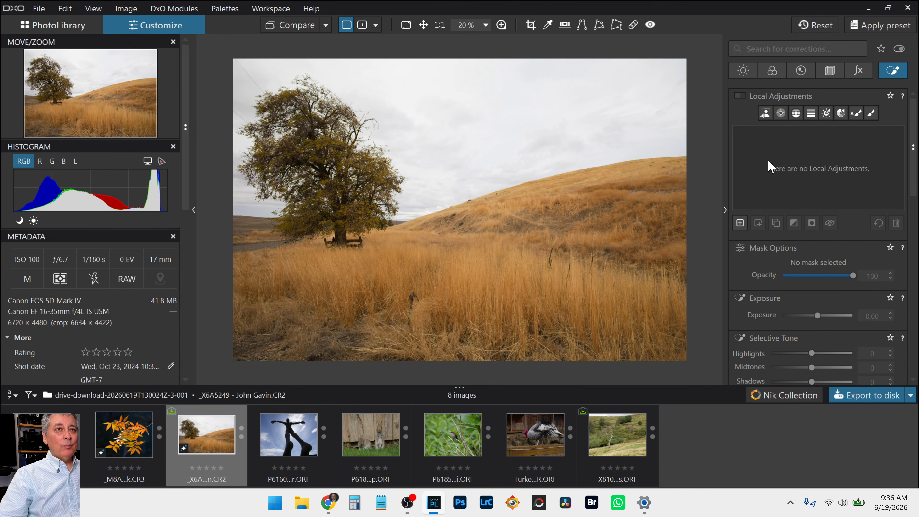
{"action": "left_click", "coordinate": [764, 113]}
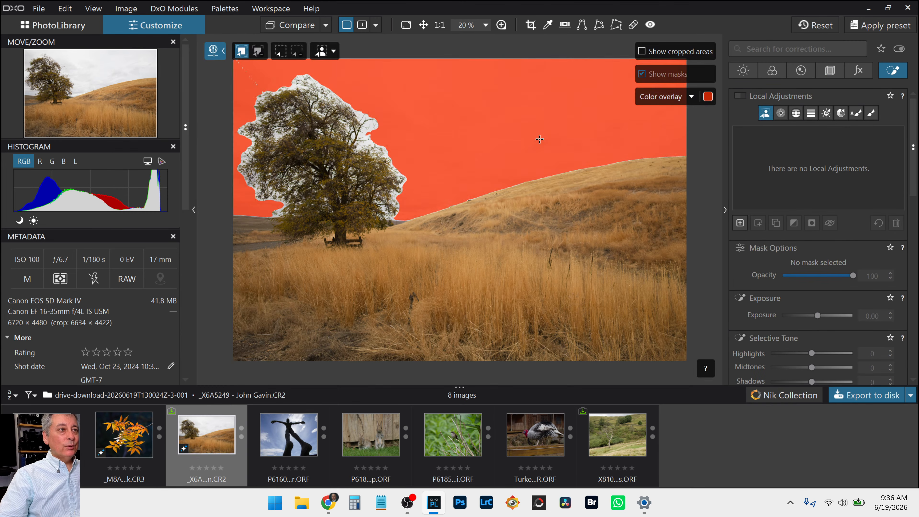
{"action": "left_click", "coordinate": [539, 139]}
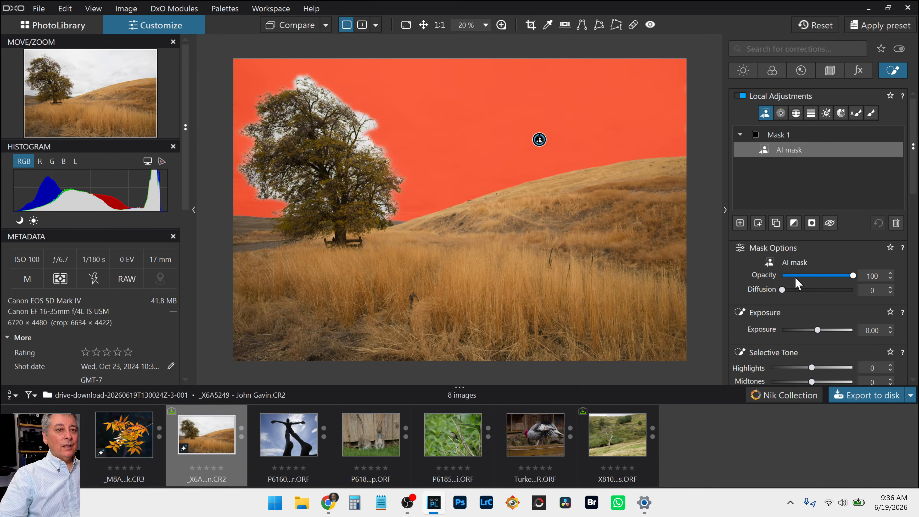
{"action": "scroll", "coordinate": [810, 299], "scroll_direction": "down", "scroll_amount": 2}
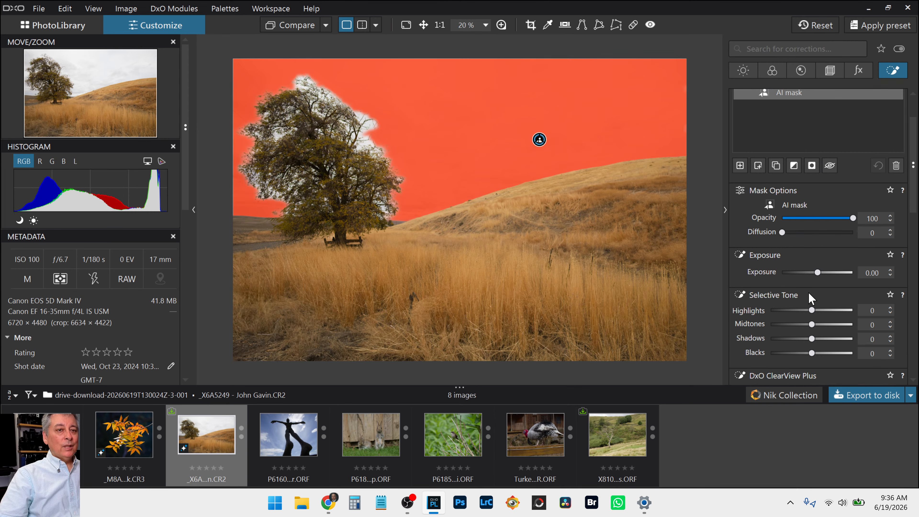
{"action": "left_click", "coordinate": [798, 272]}
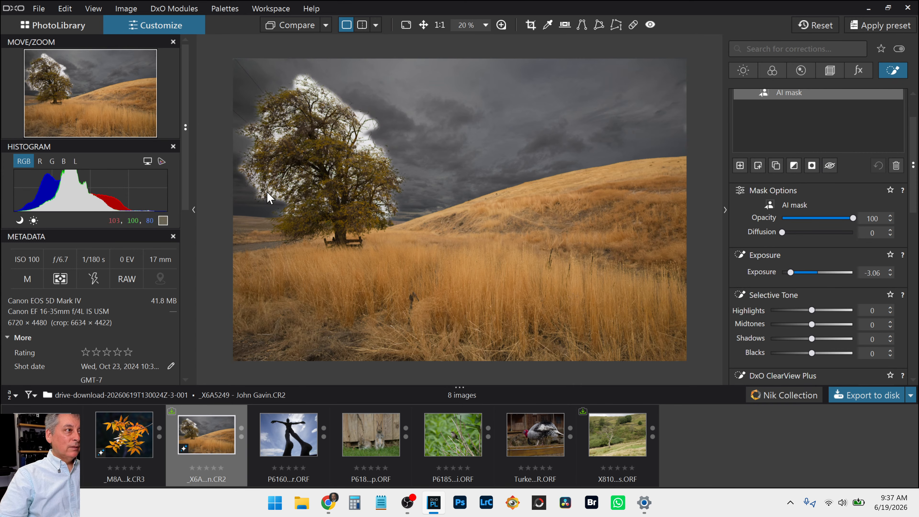
Step: Inspect the sky mask's edge around the tree and delete the AI mask
{"action": "scroll", "coordinate": [346, 168], "scroll_direction": "down", "scroll_amount": 1}
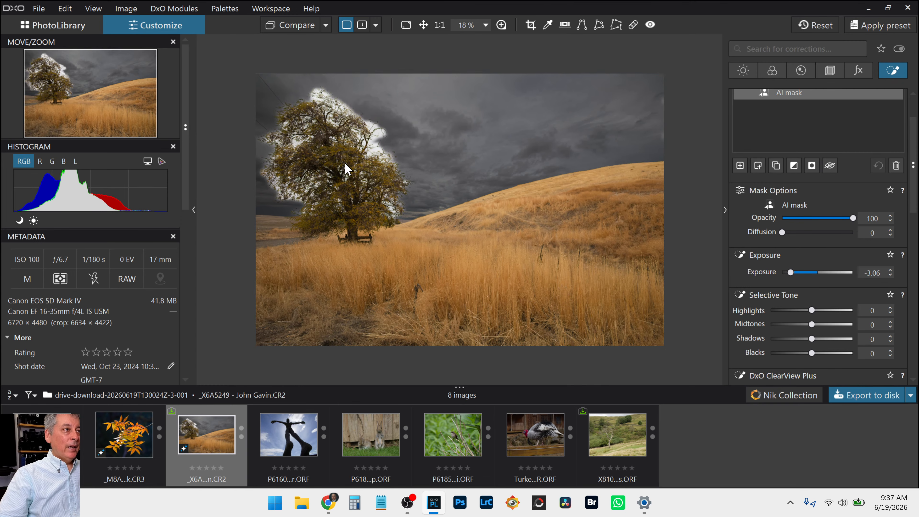
{"action": "scroll", "coordinate": [400, 145], "scroll_direction": "down", "scroll_amount": 1}
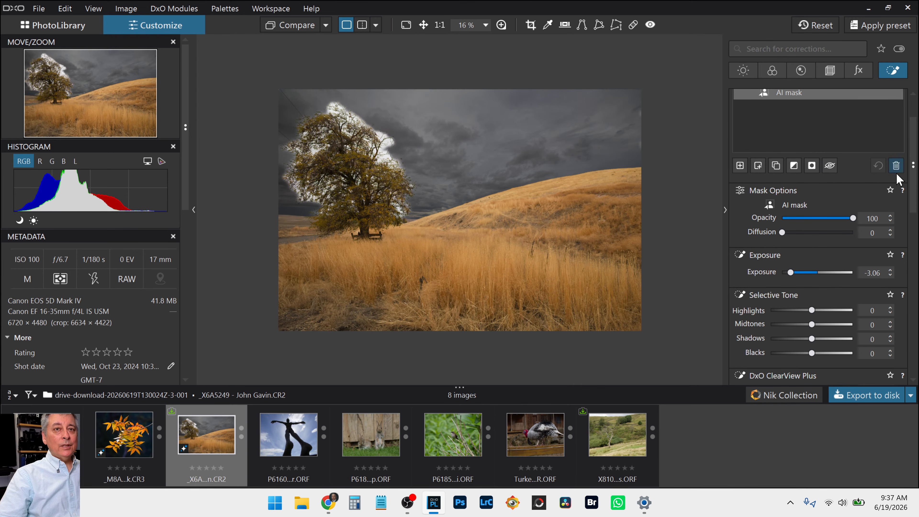
{"action": "left_click", "coordinate": [896, 165]}
Step: Add a Control line mask from the hill's slope fading down into the grass, sampling its target colour from the cloudy sky
{"action": "scroll", "coordinate": [450, 218], "scroll_direction": "up", "scroll_amount": 1}
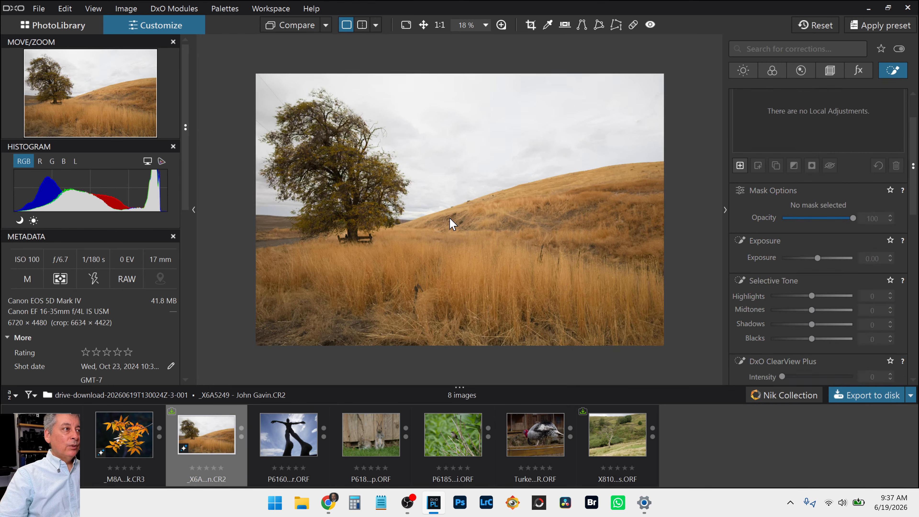
{"action": "scroll", "coordinate": [451, 218], "scroll_direction": "up", "scroll_amount": 1}
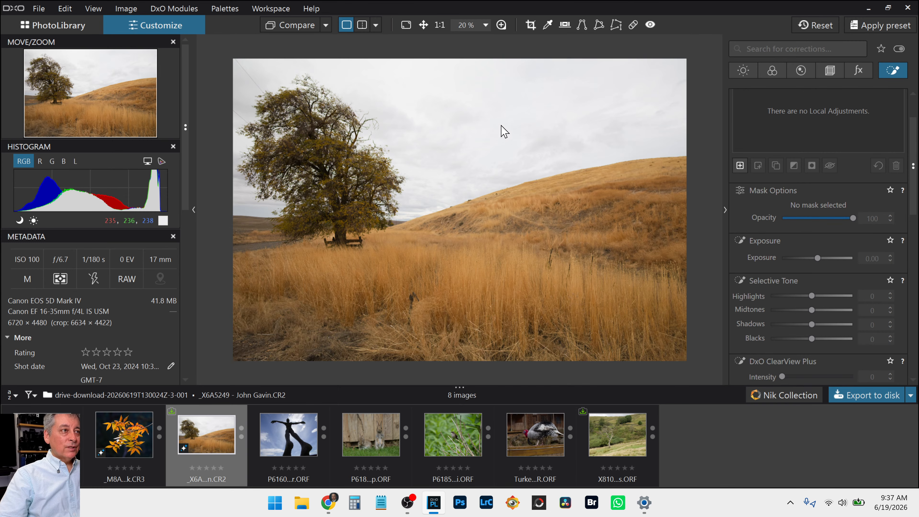
{"action": "scroll", "coordinate": [789, 133], "scroll_direction": "up", "scroll_amount": 2}
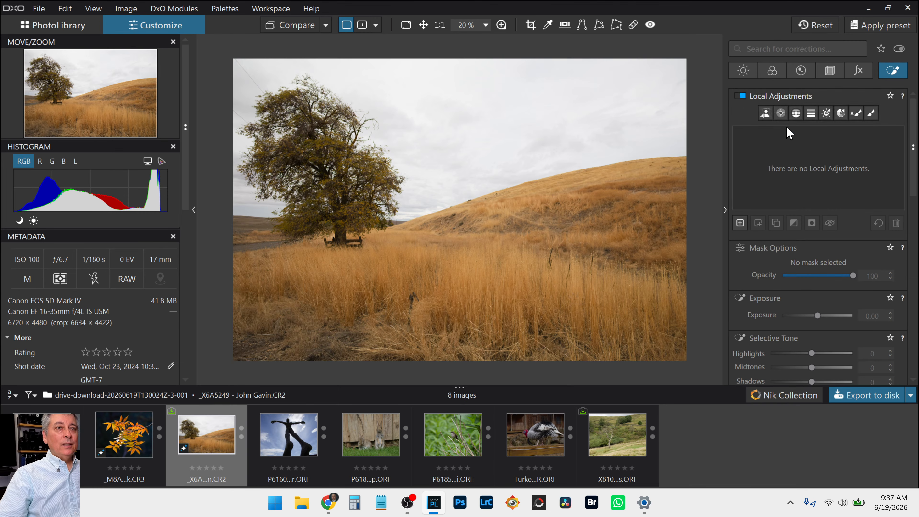
{"action": "left_click", "coordinate": [796, 114]}
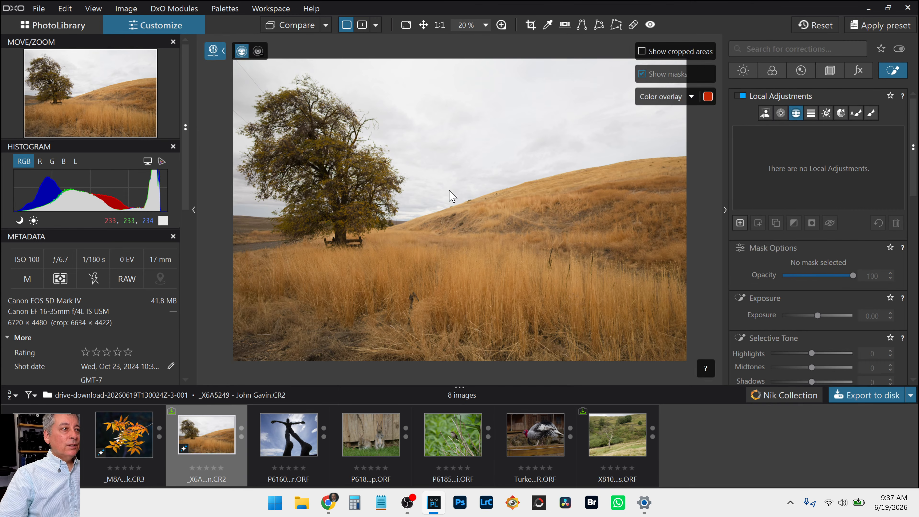
{"action": "left_click_drag", "start_coordinate": [449, 189], "coordinate": [449, 257]}
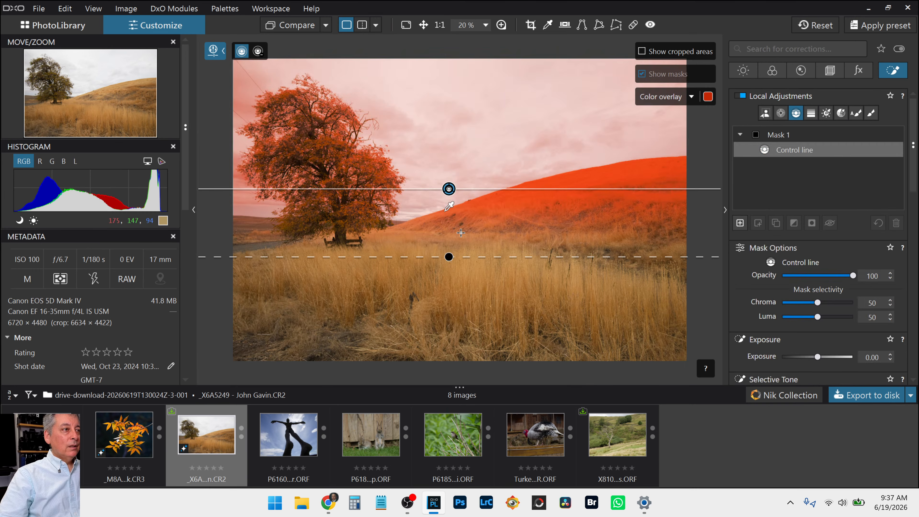
{"action": "scroll", "coordinate": [448, 215], "scroll_direction": "up", "scroll_amount": 2}
{"action": "left_click_drag", "start_coordinate": [444, 208], "coordinate": [485, 110]}
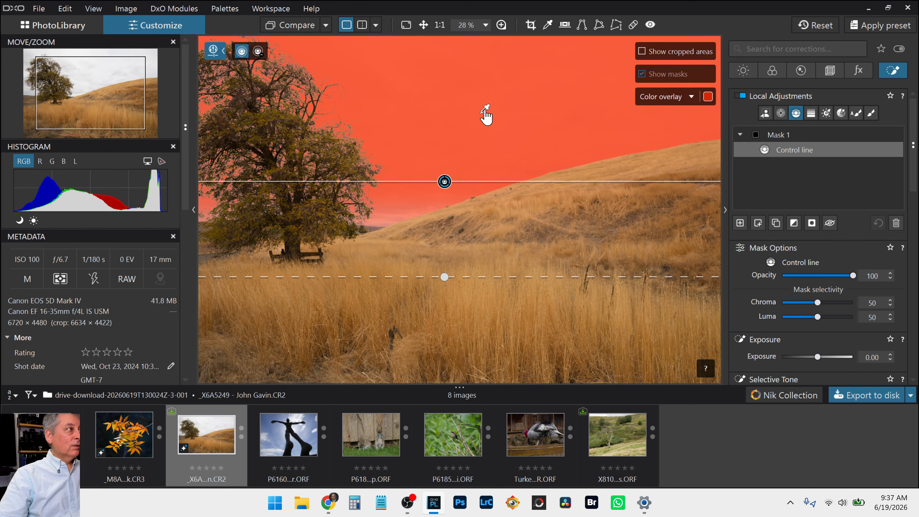
{"action": "scroll", "coordinate": [483, 248], "scroll_direction": "down", "scroll_amount": 1}
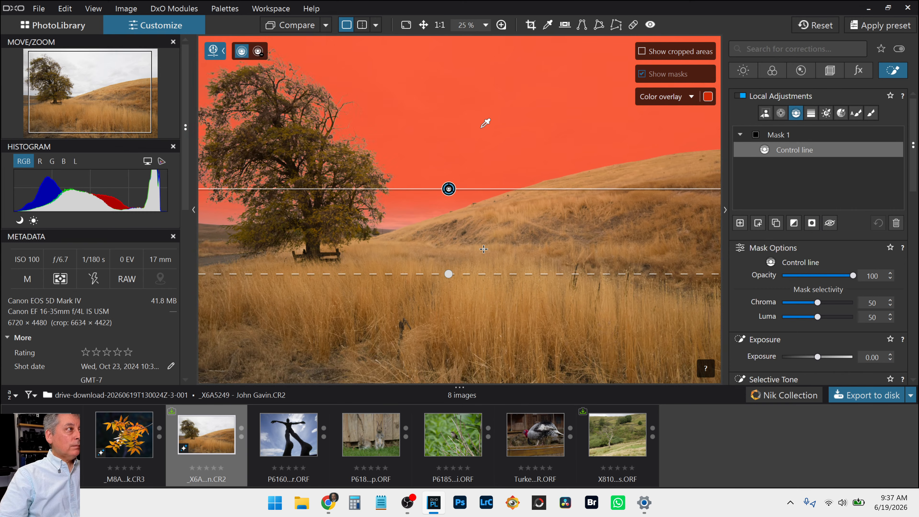
{"action": "scroll", "coordinate": [484, 249], "scroll_direction": "down", "scroll_amount": 3}
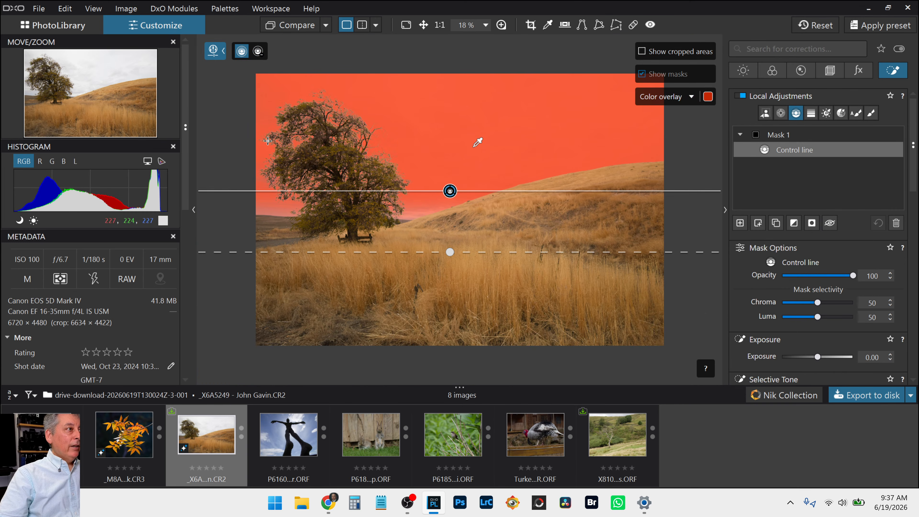
Step: Try different Luma and Chroma selectivity values on the Control line mask and reset both to their defaults
{"action": "scroll", "coordinate": [268, 140], "scroll_direction": "up", "scroll_amount": 5}
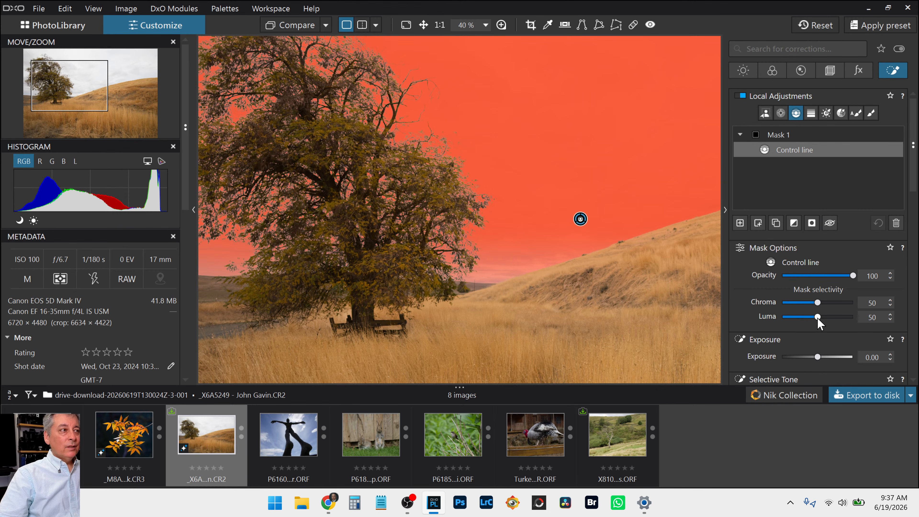
{"action": "scroll", "coordinate": [818, 318], "scroll_direction": "up", "scroll_amount": 5}
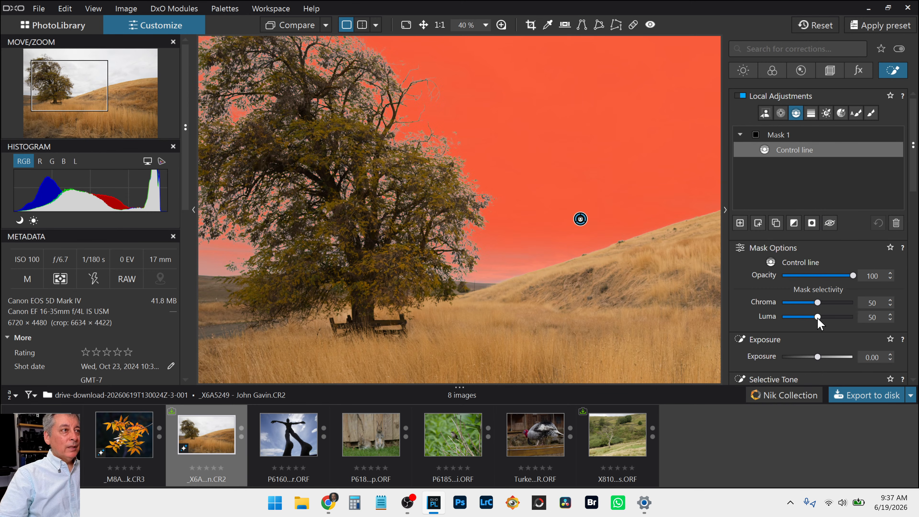
{"action": "scroll", "coordinate": [818, 318], "scroll_direction": "down", "scroll_amount": 5}
{"action": "scroll", "coordinate": [818, 303], "scroll_direction": "up", "scroll_amount": 5}
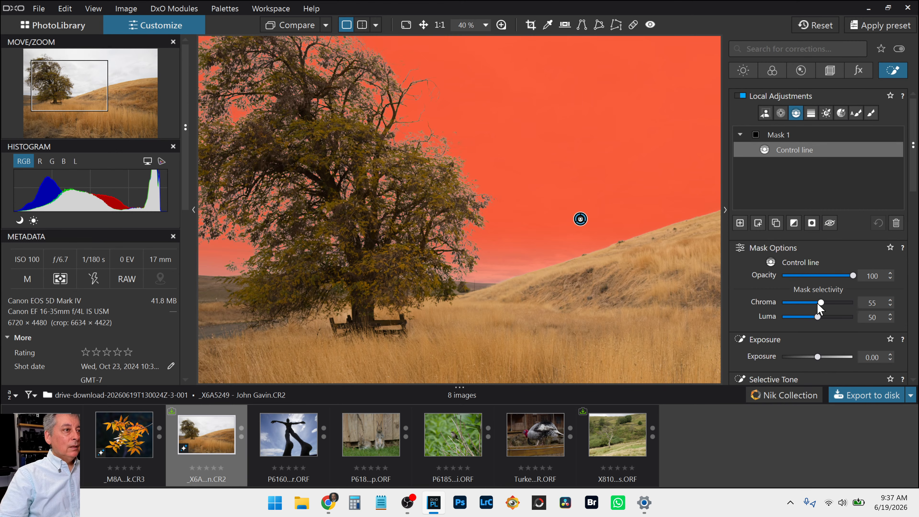
{"action": "double_click", "coordinate": [817, 303]}
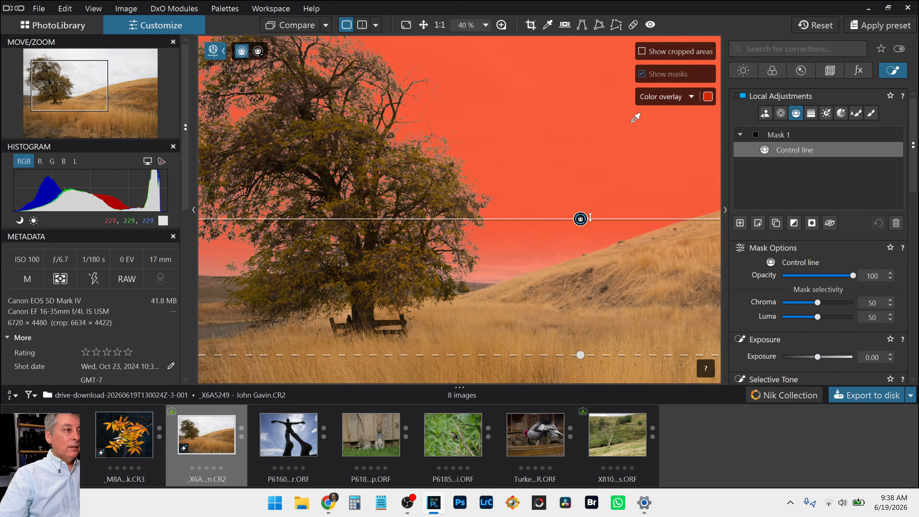
Step: Lower the Control line so the mask covers the sky fully down to the horizon
{"action": "left_click_drag", "start_coordinate": [578, 220], "coordinate": [577, 256]}
{"action": "scroll", "coordinate": [576, 259], "scroll_direction": "down", "scroll_amount": 3}
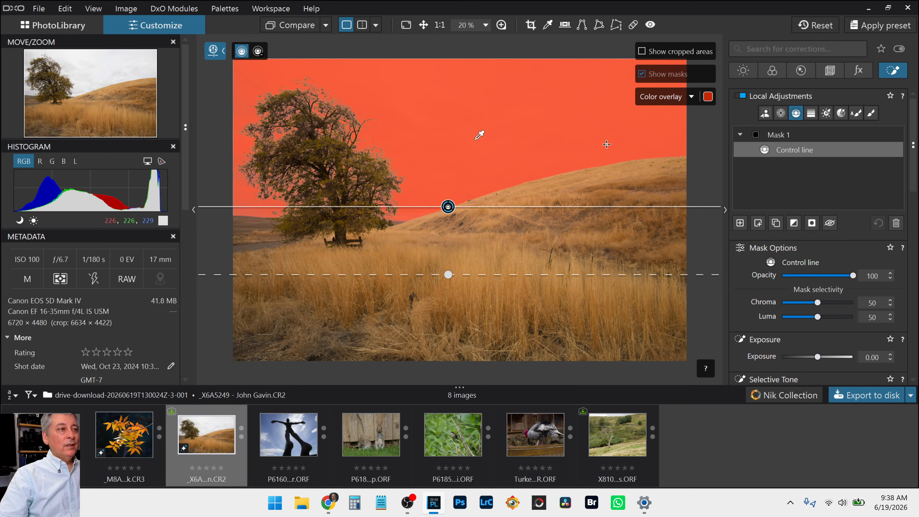
{"action": "key", "text": "Escape"}
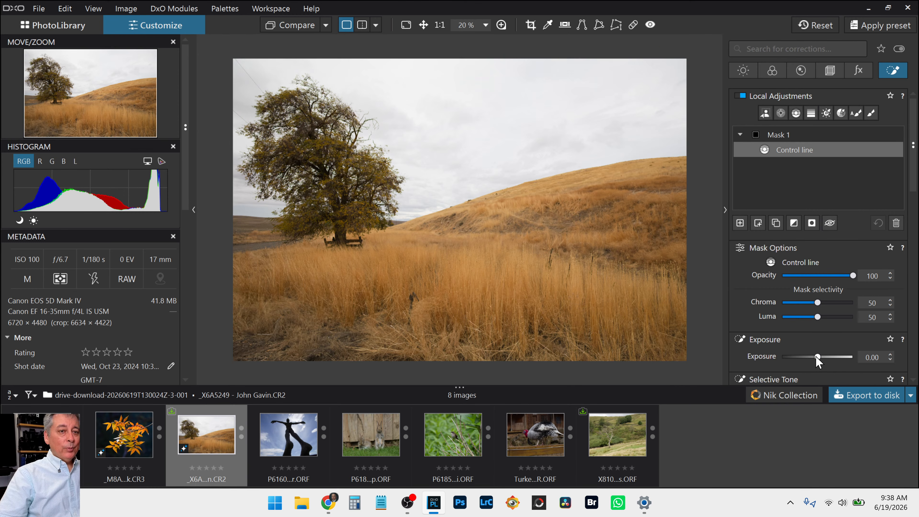
Step: Try darkening the sky with mask Exposures of -2.09, -3.87 and -1.36, check the tree's foliage edges, and reset the Exposure
{"action": "left_click_drag", "start_coordinate": [817, 357], "coordinate": [799, 356]}
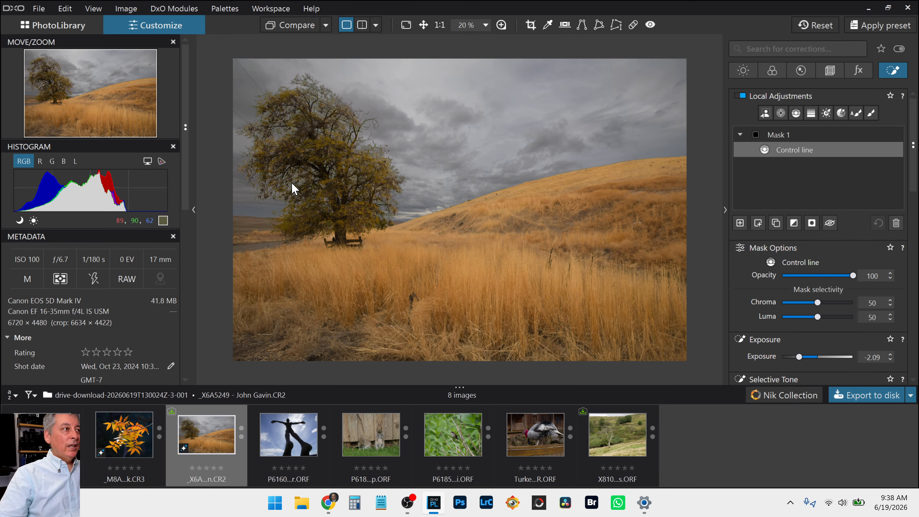
{"action": "scroll", "coordinate": [292, 183], "scroll_direction": "up", "scroll_amount": 1}
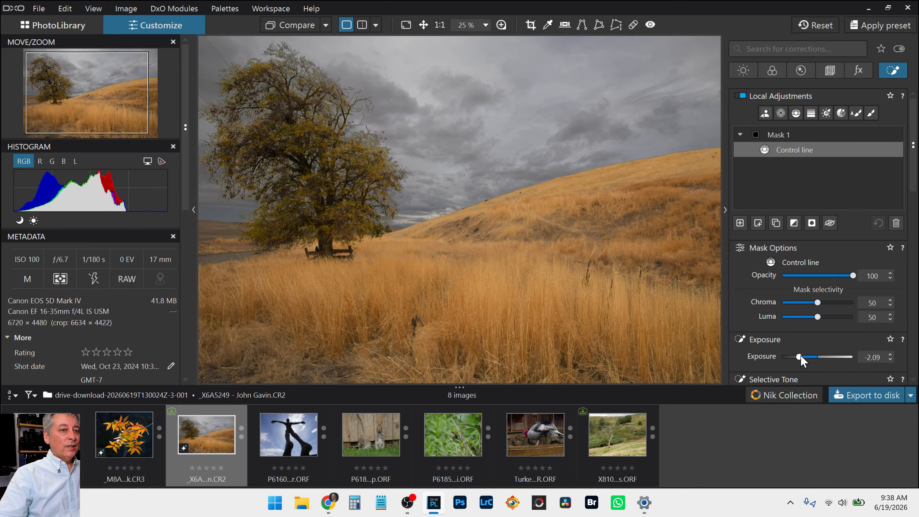
{"action": "left_click_drag", "start_coordinate": [799, 357], "coordinate": [783, 357]}
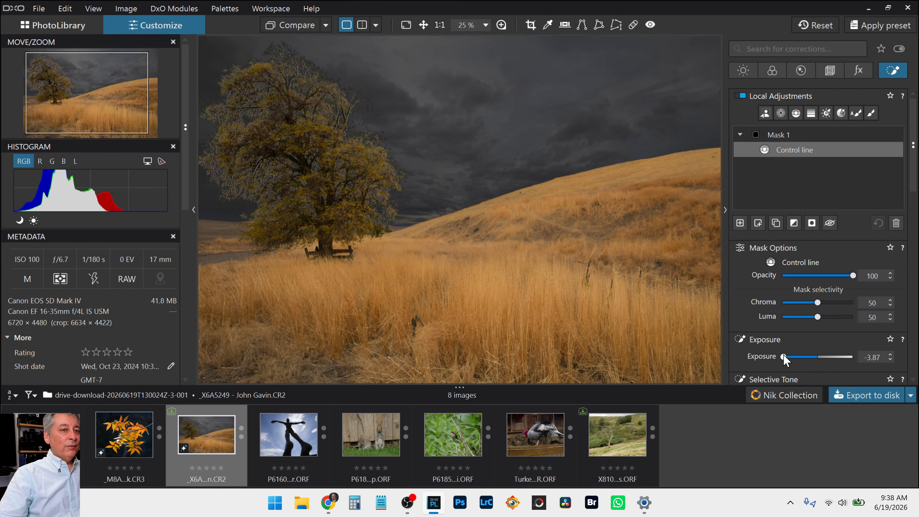
{"action": "scroll", "coordinate": [326, 138], "scroll_direction": "up", "scroll_amount": 4}
{"action": "scroll", "coordinate": [272, 120], "scroll_direction": "up", "scroll_amount": 2}
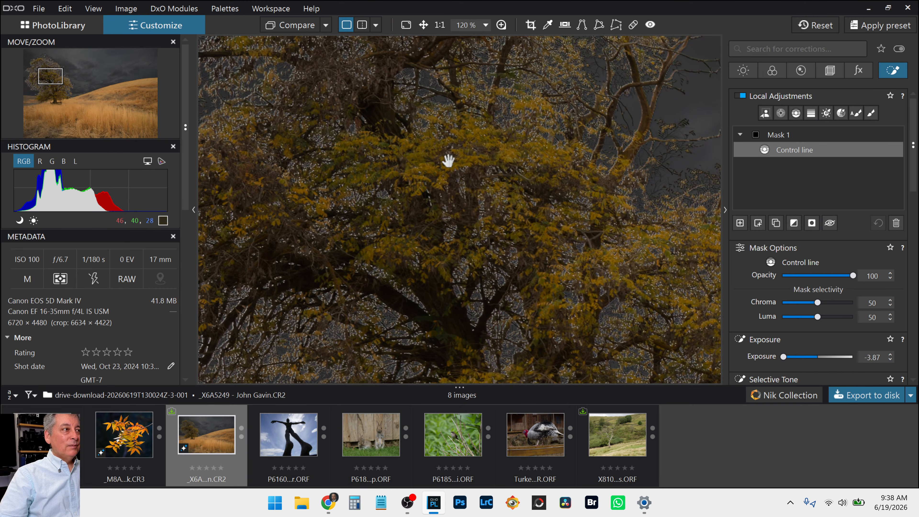
{"action": "scroll", "coordinate": [605, 220], "scroll_direction": "down", "scroll_amount": 2}
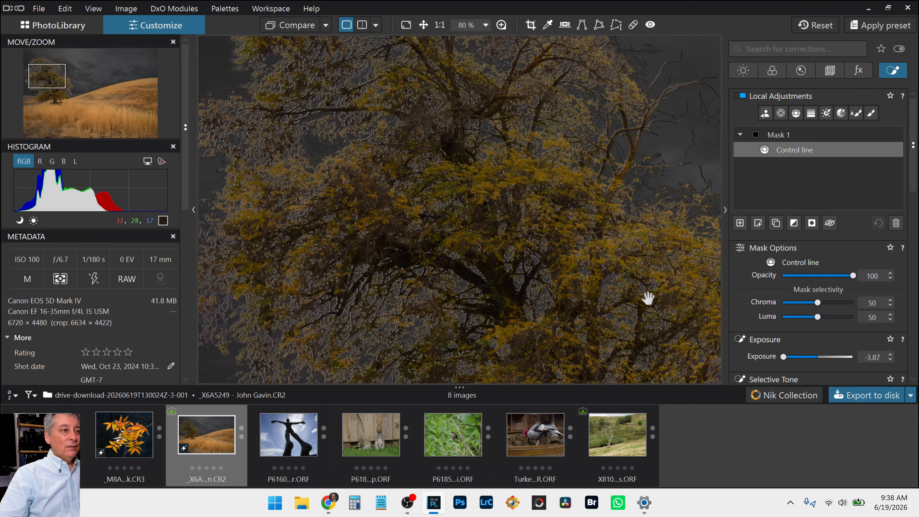
{"action": "scroll", "coordinate": [632, 285], "scroll_direction": "down", "scroll_amount": 1}
{"action": "scroll", "coordinate": [632, 286], "scroll_direction": "down", "scroll_amount": 4}
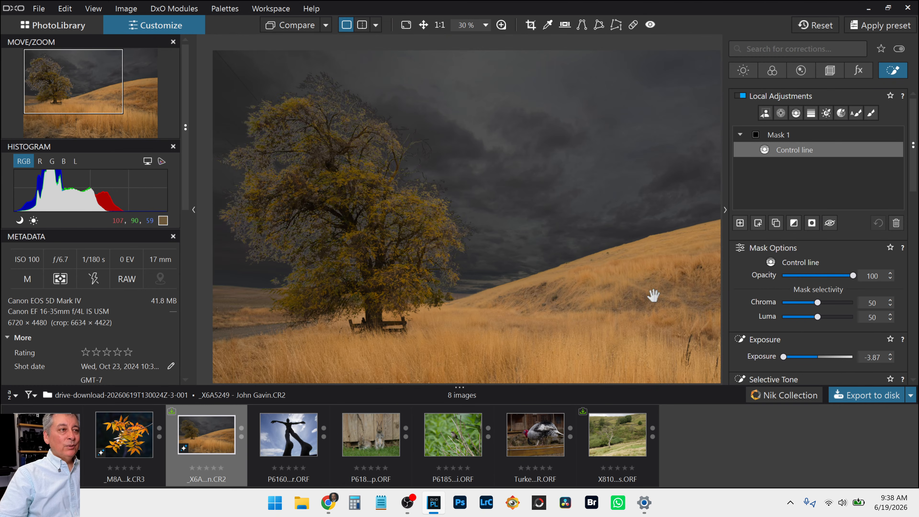
{"action": "scroll", "coordinate": [651, 294], "scroll_direction": "down", "scroll_amount": 1}
{"action": "left_click_drag", "start_coordinate": [784, 357], "coordinate": [807, 358]}
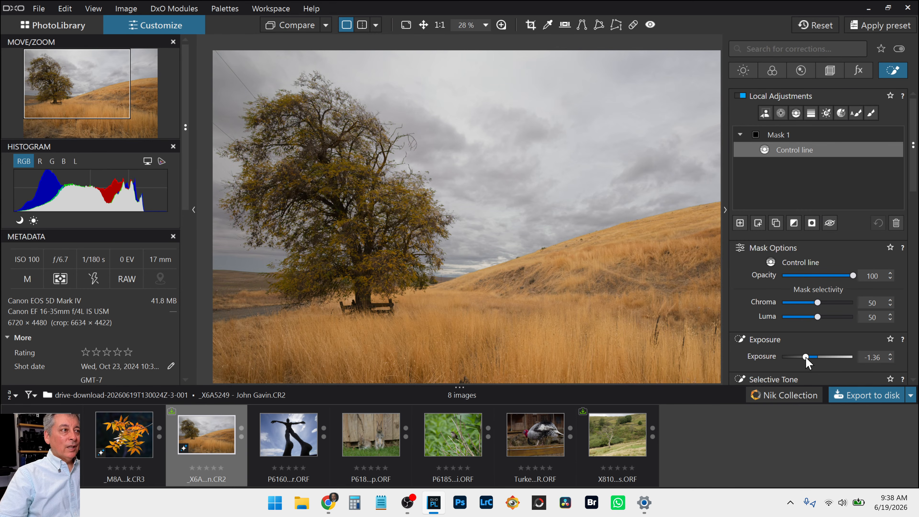
{"action": "double_click", "coordinate": [806, 357]}
Step: Try darkening the masked sky with Exposure -0.86, Highlights -33 and Midtones -20
{"action": "scroll", "coordinate": [585, 279], "scroll_direction": "down", "scroll_amount": 2}
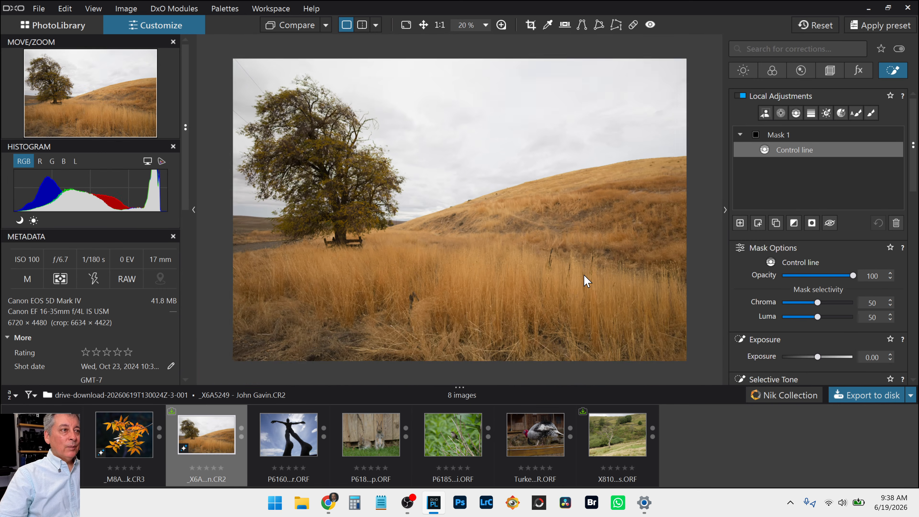
{"action": "scroll", "coordinate": [585, 278], "scroll_direction": "down", "scroll_amount": 1}
{"action": "left_click_drag", "start_coordinate": [818, 356], "coordinate": [811, 356]}
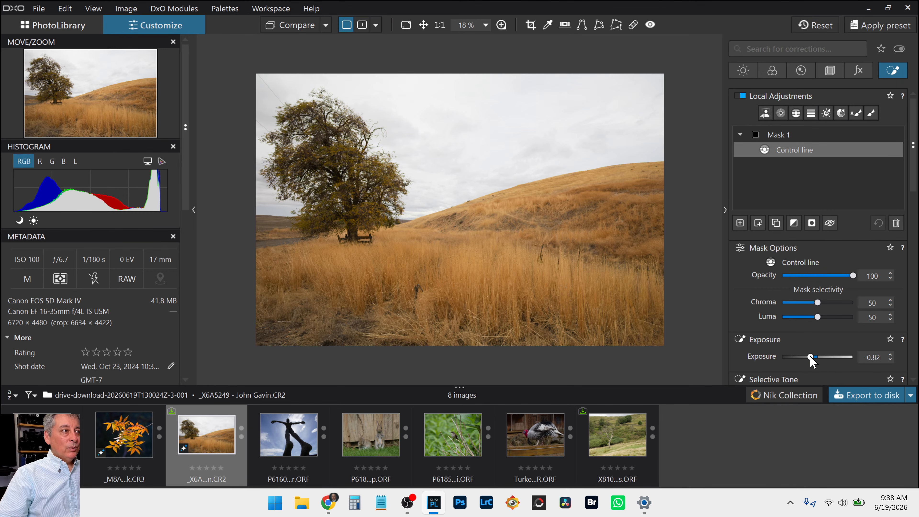
{"action": "scroll", "coordinate": [787, 343], "scroll_direction": "down", "scroll_amount": 3}
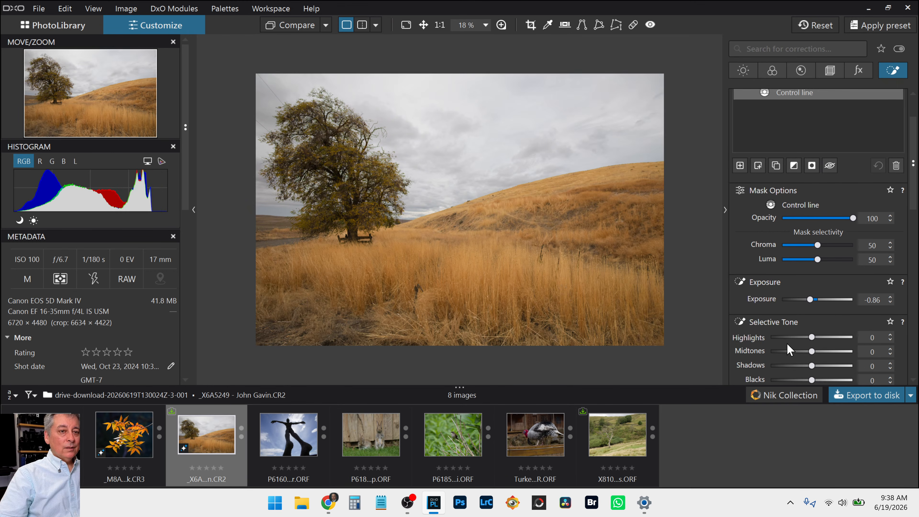
{"action": "left_click", "coordinate": [783, 309]}
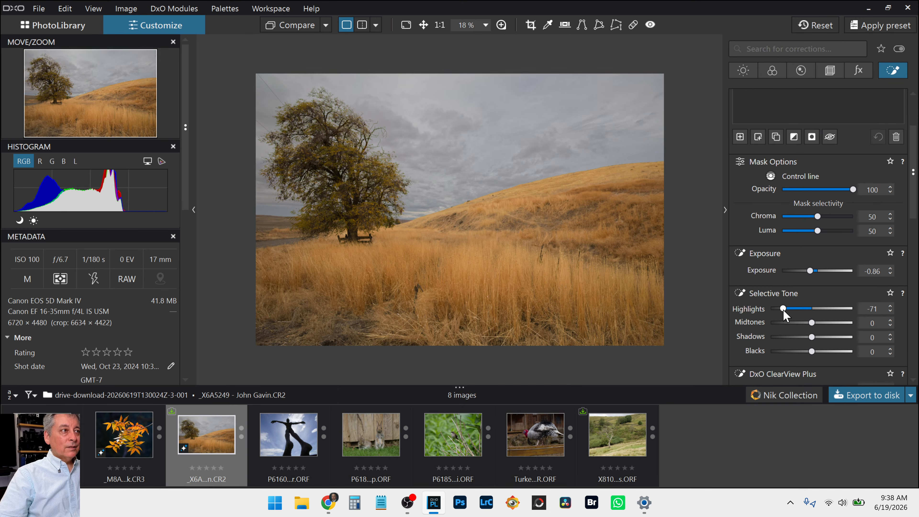
{"action": "left_click_drag", "start_coordinate": [783, 309], "coordinate": [798, 309]}
{"action": "left_click", "coordinate": [807, 323]}
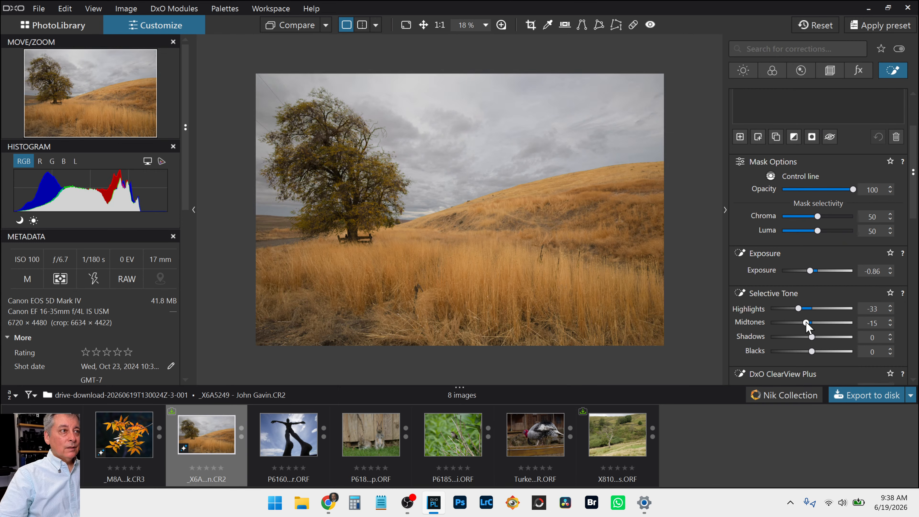
{"action": "scroll", "coordinate": [776, 328], "scroll_direction": "down", "scroll_amount": 2}
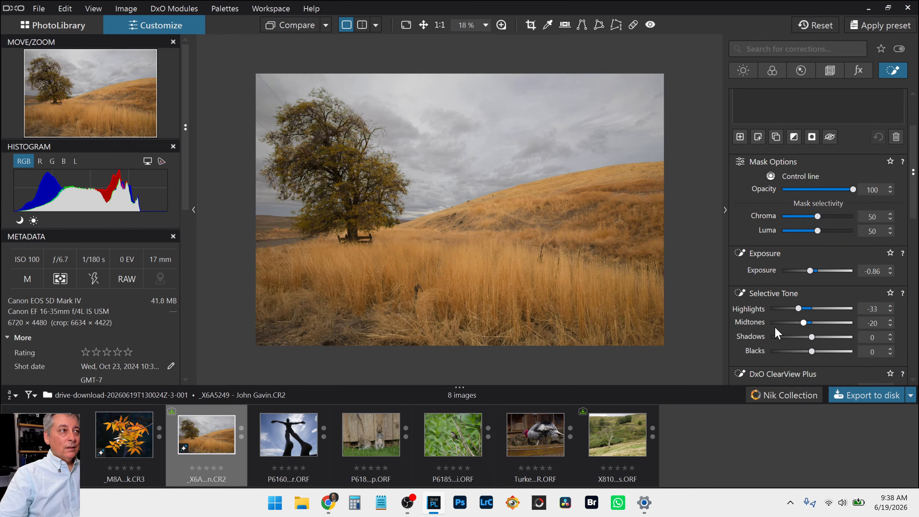
Step: Set the sky mask's DxO ClearView Plus Intensity to 48 and reset its Exposure, Highlights and Midtones
{"action": "scroll", "coordinate": [753, 340], "scroll_direction": "down", "scroll_amount": 3}
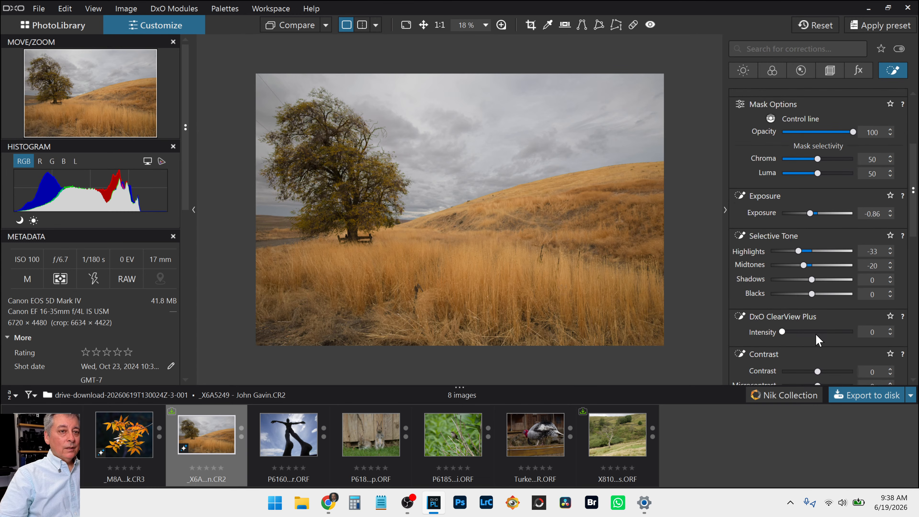
{"action": "left_click", "coordinate": [816, 333]}
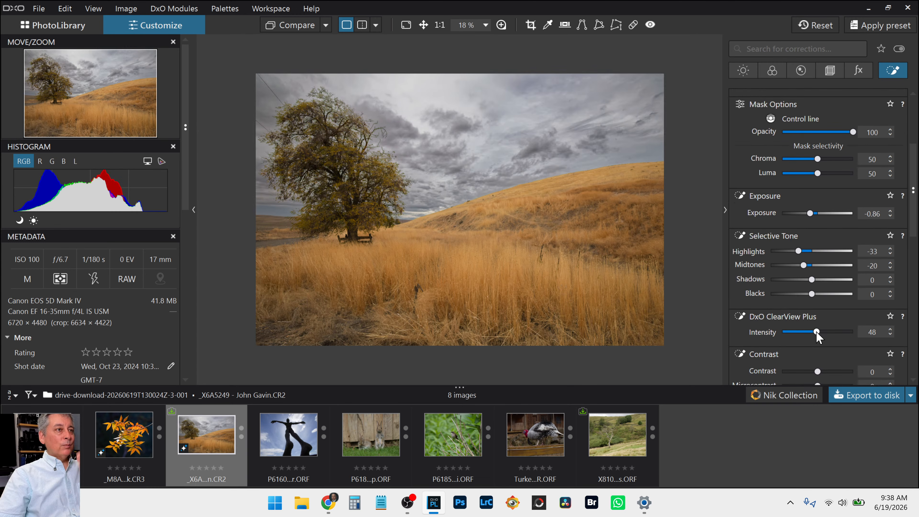
{"action": "double_click", "coordinate": [799, 251]}
{"action": "double_click", "coordinate": [802, 266]}
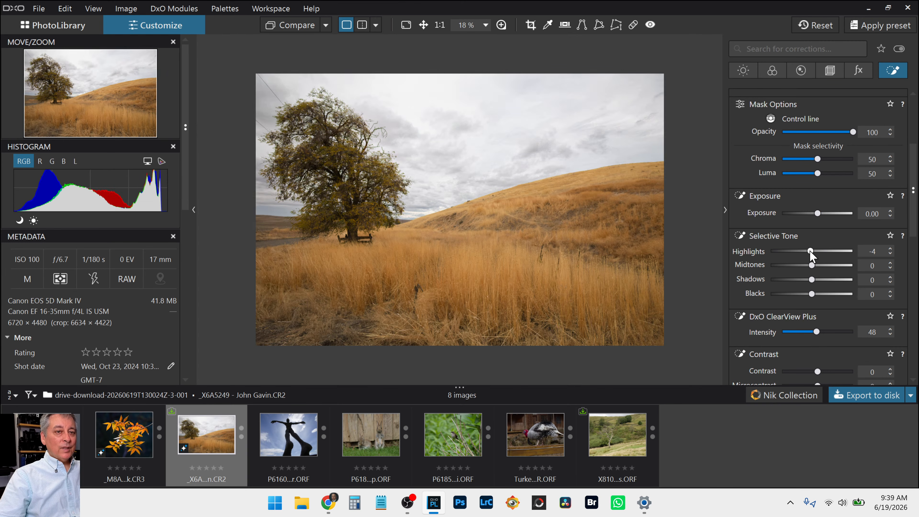
Step: Try the sky mask with Highlights -28, Midtones -39 and Shadows -53, resetting the Shadows and Midtones
{"action": "left_click_drag", "start_coordinate": [811, 252], "coordinate": [793, 279]}
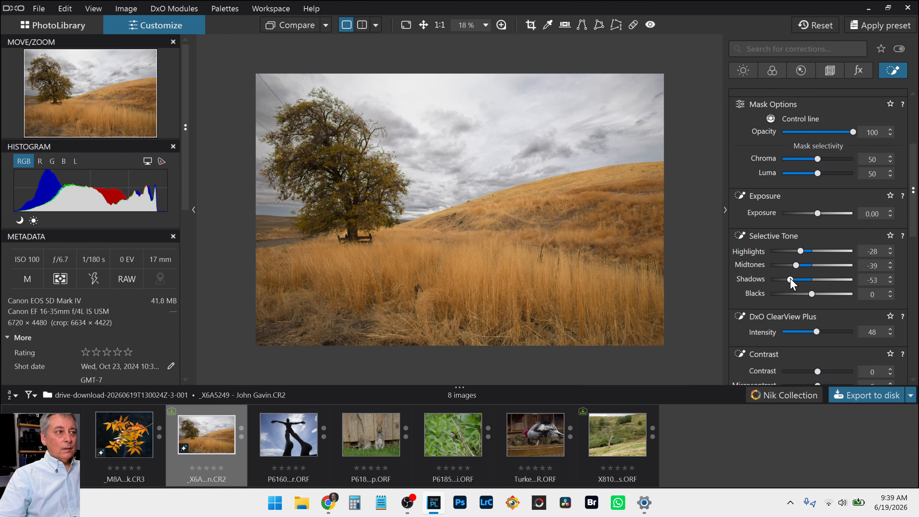
{"action": "double_click", "coordinate": [790, 280]}
{"action": "double_click", "coordinate": [797, 266]}
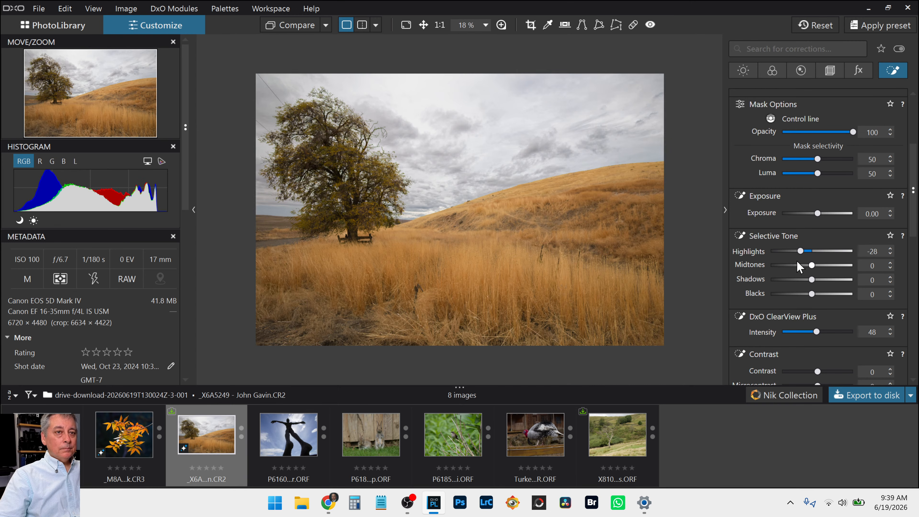
Step: Set the sky mask's Highlights to -61, Midtones to -31, Shadows to -12 and Microcontrast to 25, and check the horizon area
{"action": "mouse_move", "coordinate": [801, 251]}
{"action": "left_mouse_down"}
{"action": "mouse_move", "coordinate": [787, 251]}
{"action": "mouse_move", "coordinate": [799, 265]}
{"action": "left_mouse_up"}
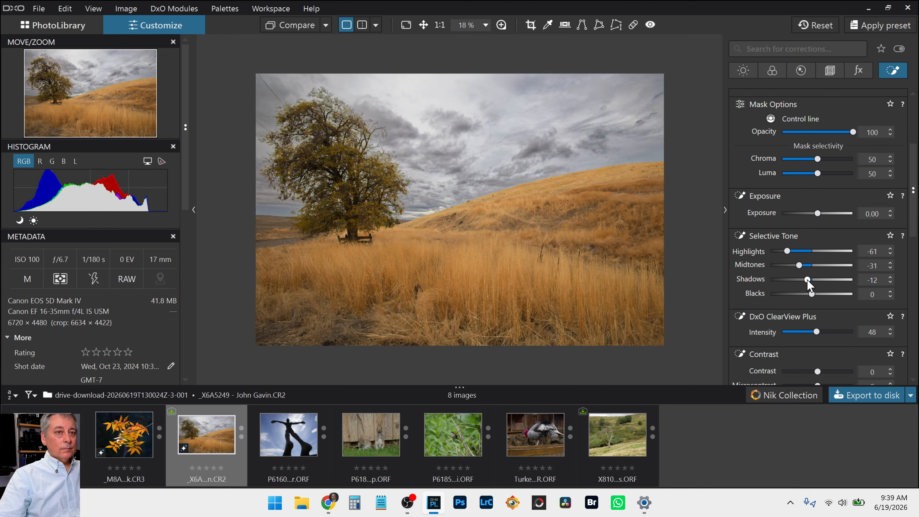
{"action": "scroll", "coordinate": [821, 353], "scroll_direction": "down", "scroll_amount": 2}
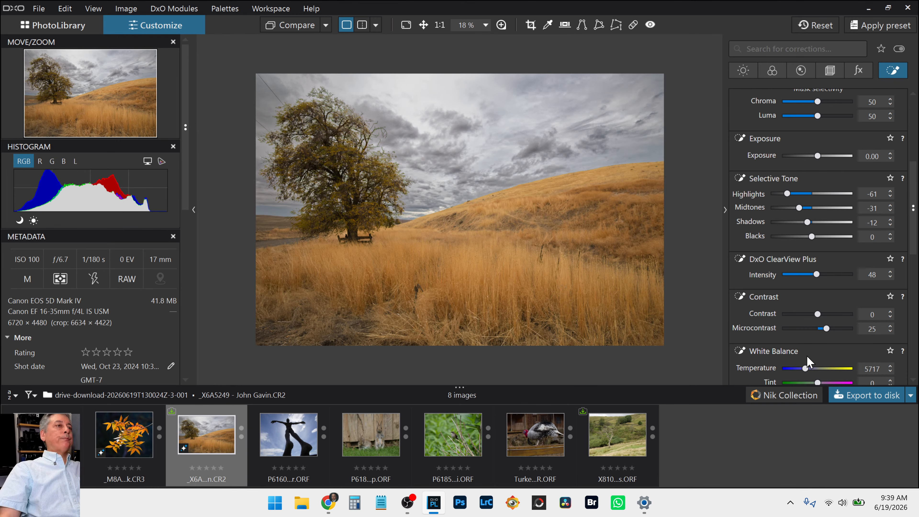
{"action": "scroll", "coordinate": [381, 230], "scroll_direction": "up", "scroll_amount": 3}
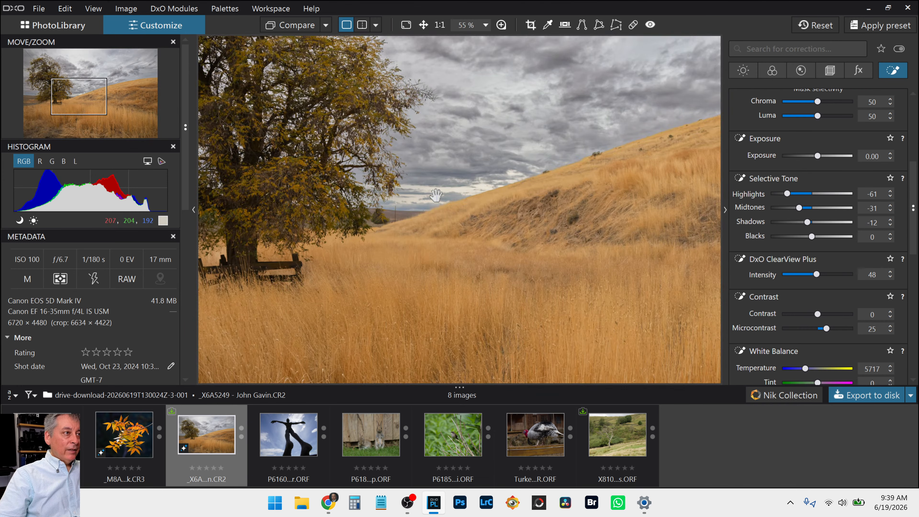
{"action": "scroll", "coordinate": [436, 195], "scroll_direction": "down", "scroll_amount": 1}
{"action": "scroll", "coordinate": [435, 196], "scroll_direction": "down", "scroll_amount": 1}
{"action": "scroll", "coordinate": [468, 205], "scroll_direction": "down", "scroll_amount": 1}
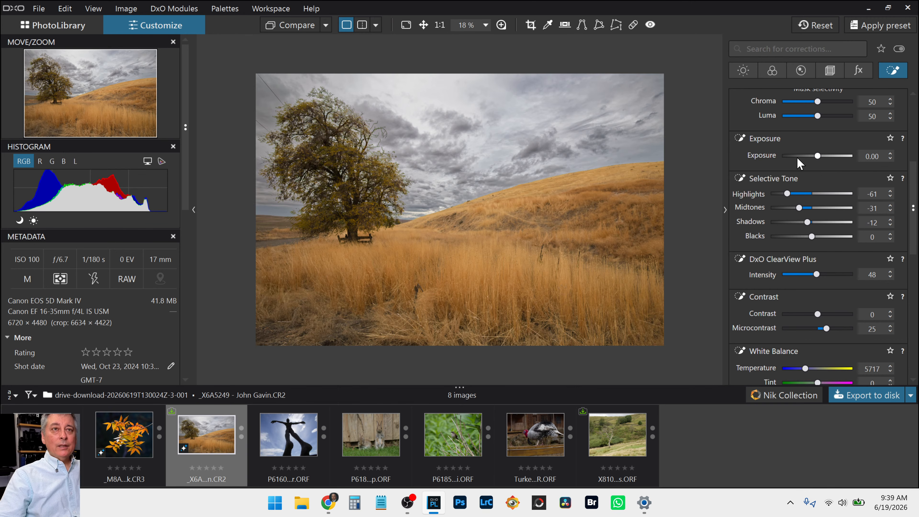
Step: Add a new mask with a Control point on the bright sky just above the horizon beside the tree and shrink its radius by about half
{"action": "scroll", "coordinate": [834, 129], "scroll_direction": "up", "scroll_amount": 4}
{"action": "scroll", "coordinate": [805, 151], "scroll_direction": "up", "scroll_amount": 2}
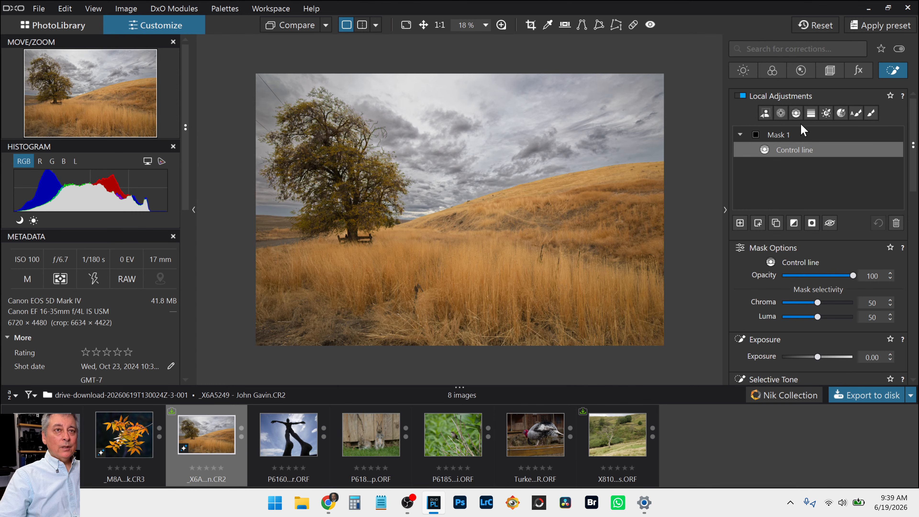
{"action": "left_click", "coordinate": [740, 224]}
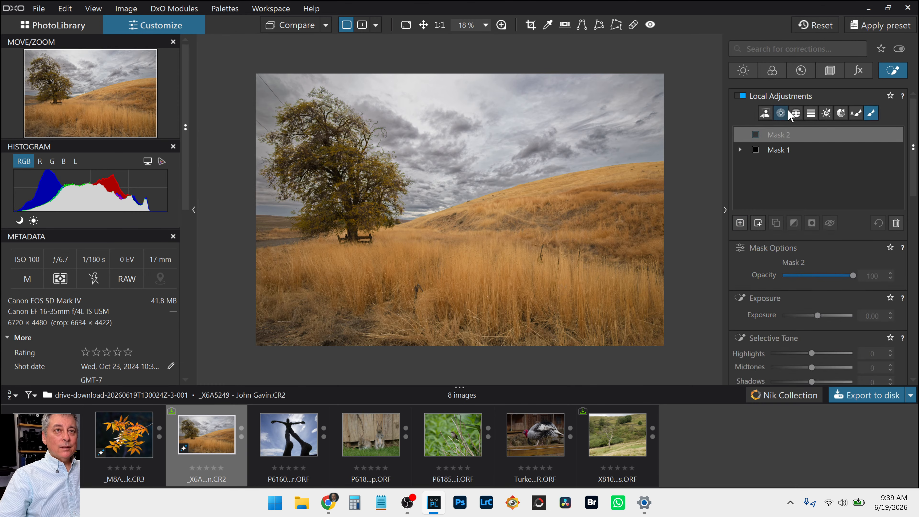
{"action": "left_click", "coordinate": [781, 113]}
{"action": "scroll", "coordinate": [378, 224], "scroll_direction": "up", "scroll_amount": 5}
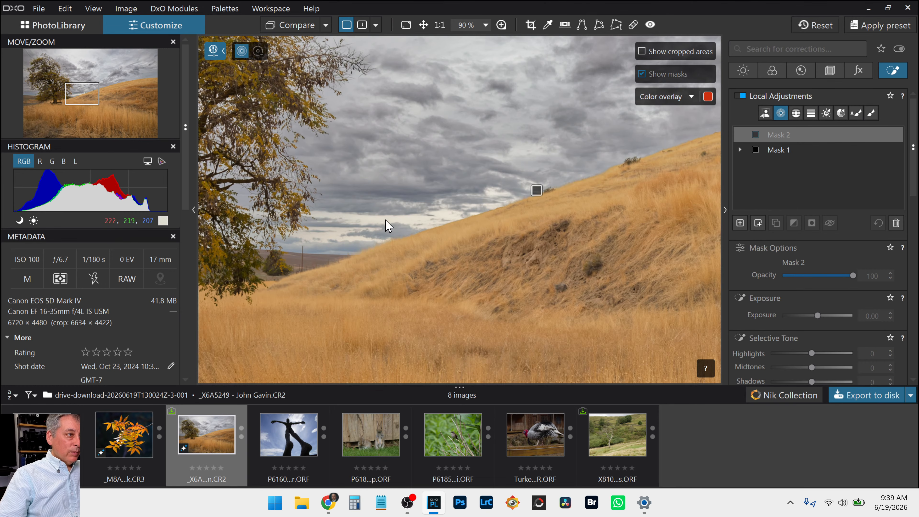
{"action": "left_click", "coordinate": [385, 220]}
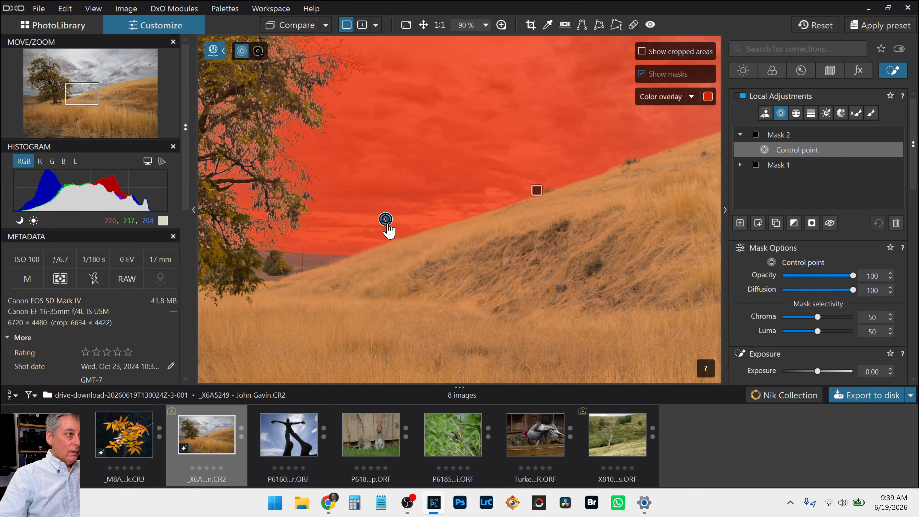
{"action": "scroll", "coordinate": [388, 228], "scroll_direction": "down", "scroll_amount": 4}
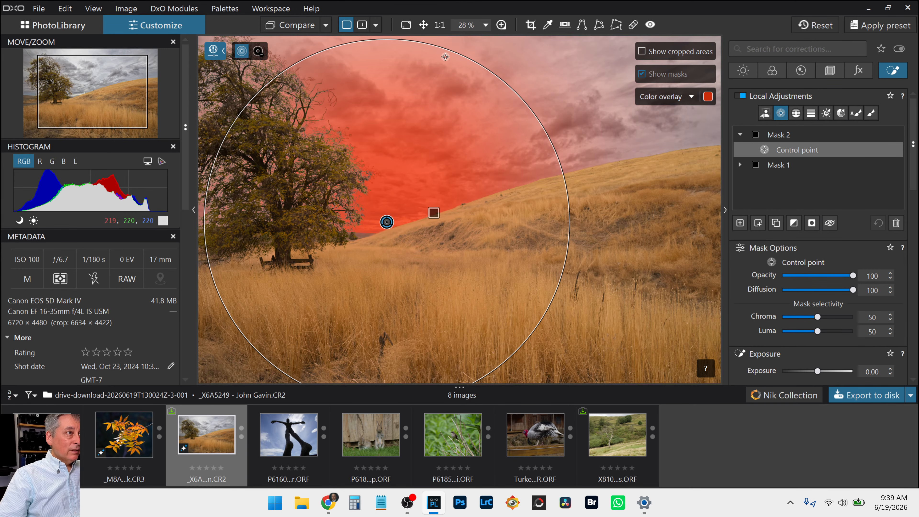
{"action": "left_click_drag", "start_coordinate": [447, 49], "coordinate": [420, 150]}
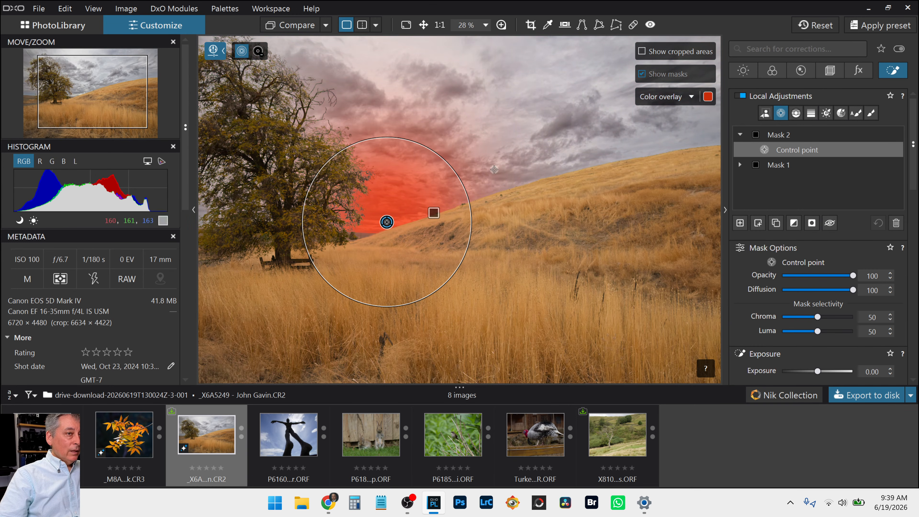
{"action": "scroll", "coordinate": [822, 305], "scroll_direction": "down", "scroll_amount": 8}
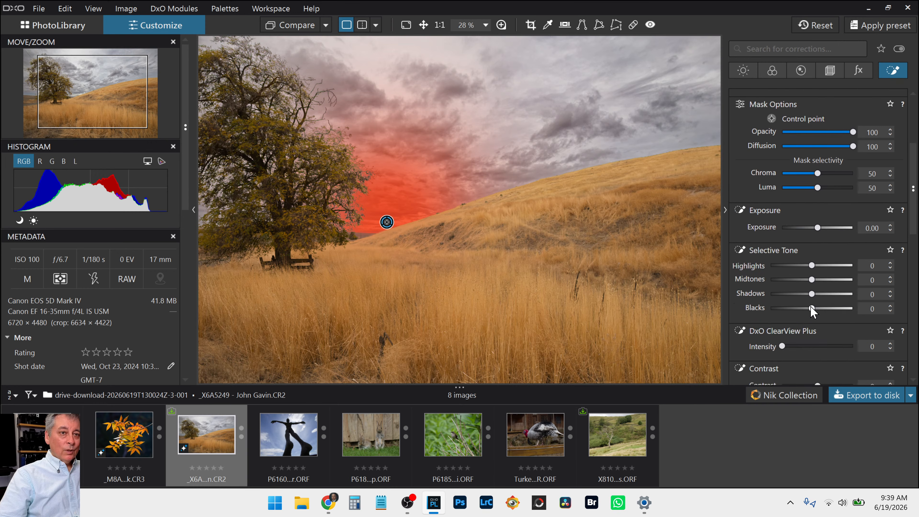
Step: Set the horizon Control point's Highlights to 33, Midtones to 14, Shadows to 2 and white balance Temperature to 9789
{"action": "left_click_drag", "start_coordinate": [805, 297], "coordinate": [820, 311]}
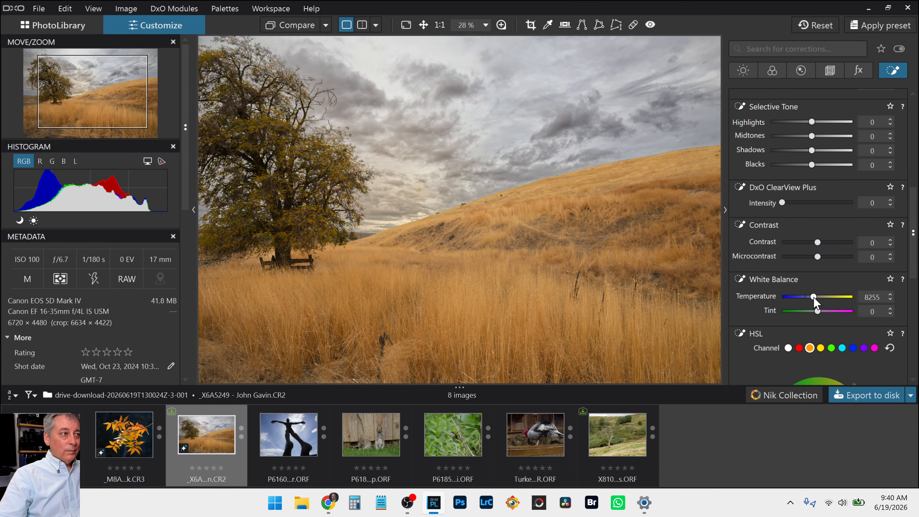
{"action": "left_click", "coordinate": [839, 122]}
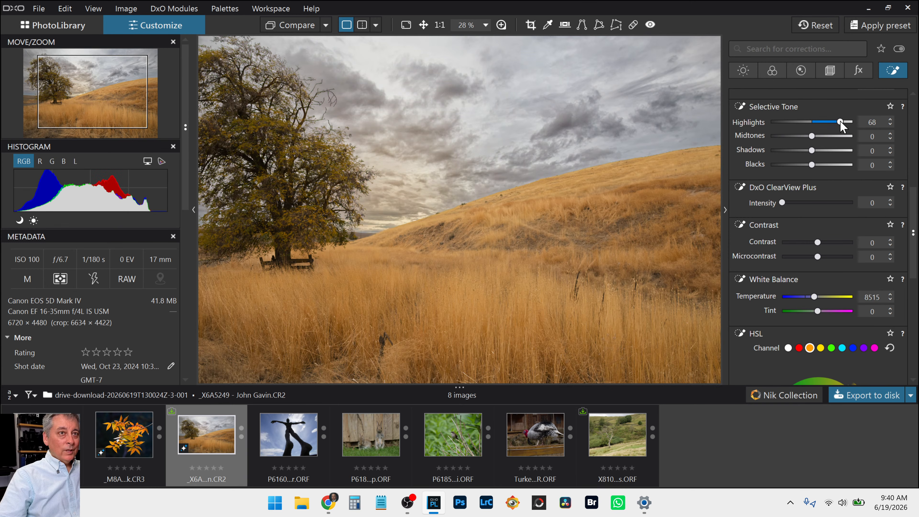
{"action": "left_click_drag", "start_coordinate": [840, 122], "coordinate": [814, 150]}
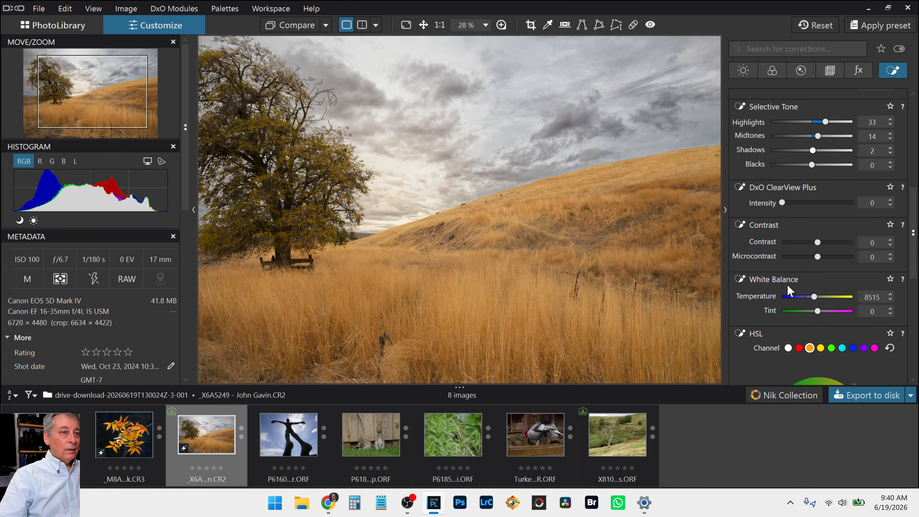
{"action": "left_click_drag", "start_coordinate": [814, 296], "coordinate": [818, 299]}
{"action": "scroll", "coordinate": [406, 209], "scroll_direction": "down", "scroll_amount": 2}
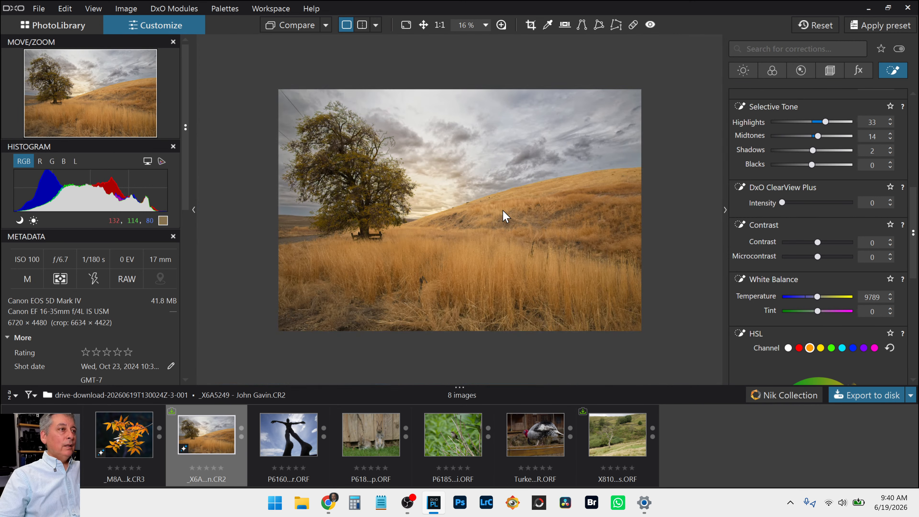
Step: Enlarge the horizon Control point's radius to more than double so it reaches well into the sky and over the tree
{"action": "scroll", "coordinate": [772, 203], "scroll_direction": "up", "scroll_amount": 5}
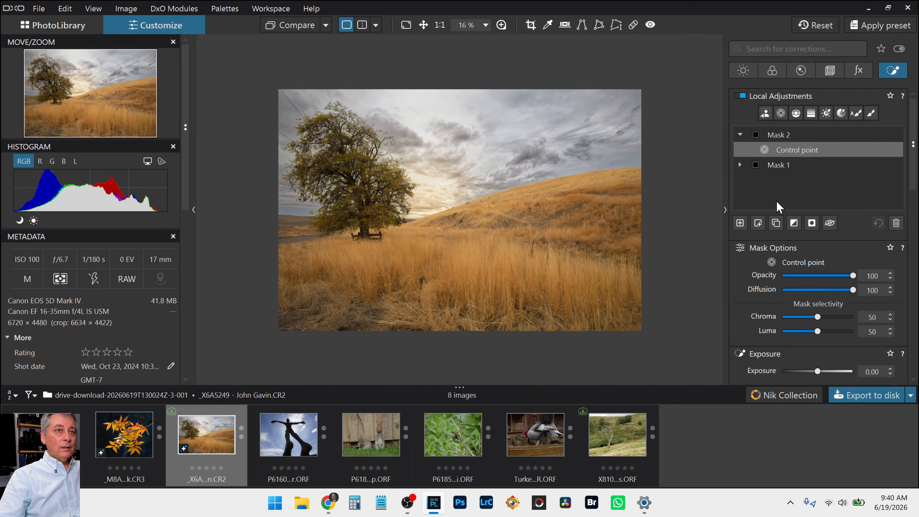
{"action": "left_click", "coordinate": [782, 113]}
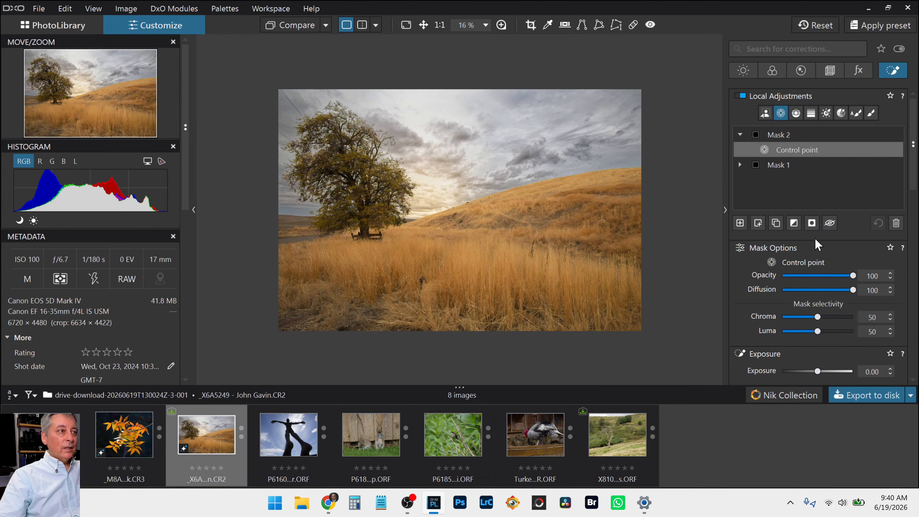
{"action": "left_click_drag", "start_coordinate": [457, 179], "coordinate": [522, 163]}
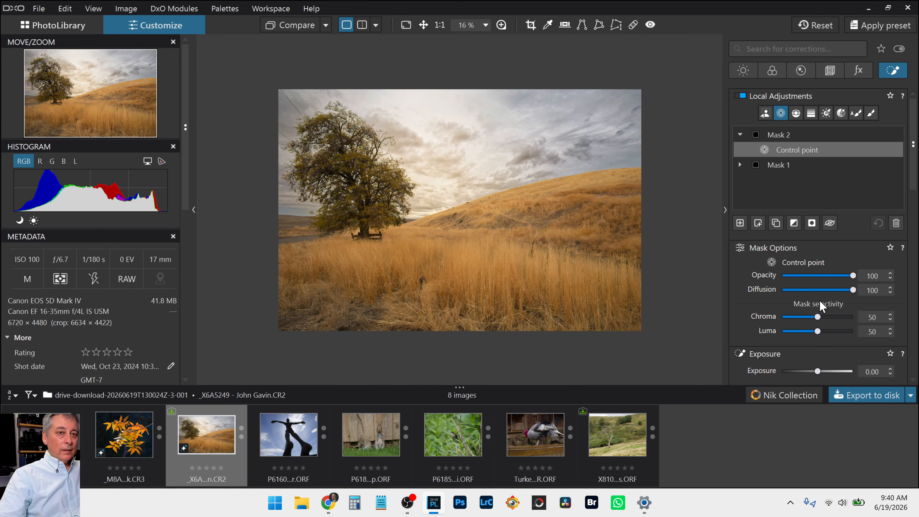
Step: Set the horizon Control point's Highlights to 20, Midtones to 8 and Temperature to 9491, and compare the white balance effect
{"action": "scroll", "coordinate": [821, 302], "scroll_direction": "down", "scroll_amount": 3}
{"action": "mouse_move", "coordinate": [825, 295]}
{"action": "left_mouse_down"}
{"action": "mouse_move", "coordinate": [815, 308]}
{"action": "mouse_move", "coordinate": [818, 294]}
{"action": "left_mouse_up"}
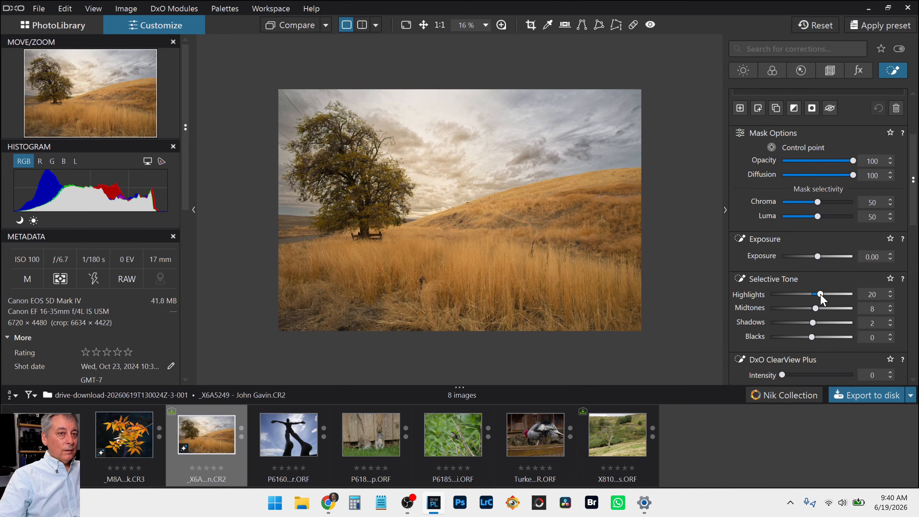
{"action": "scroll", "coordinate": [815, 325], "scroll_direction": "down", "scroll_amount": 5}
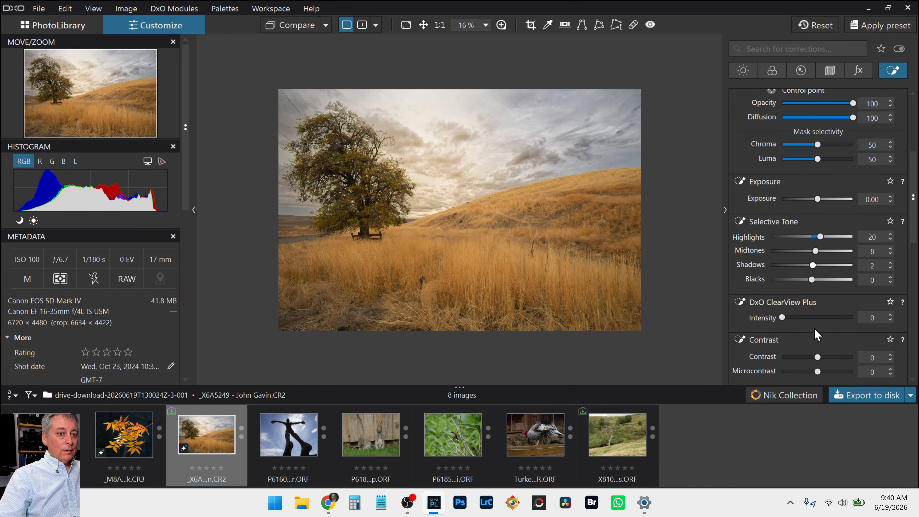
{"action": "left_click_drag", "start_coordinate": [820, 300], "coordinate": [818, 301]}
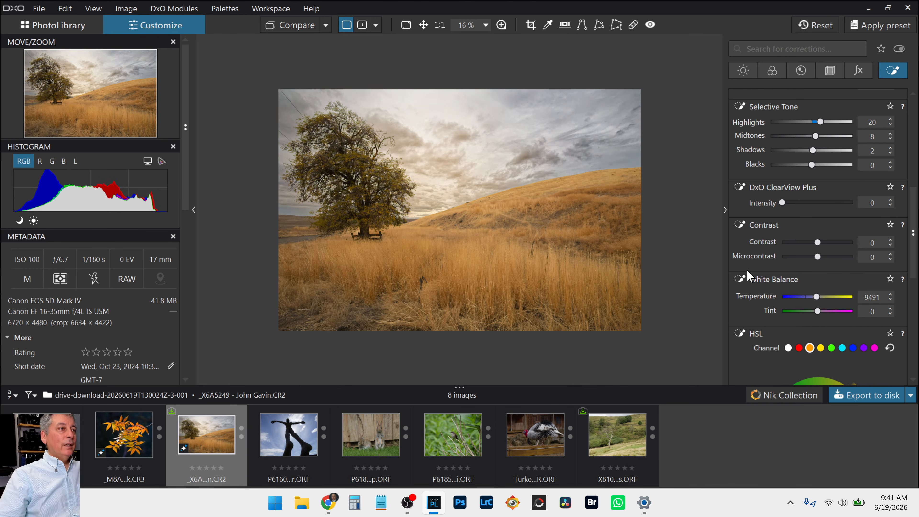
{"action": "left_click", "coordinate": [741, 278]}
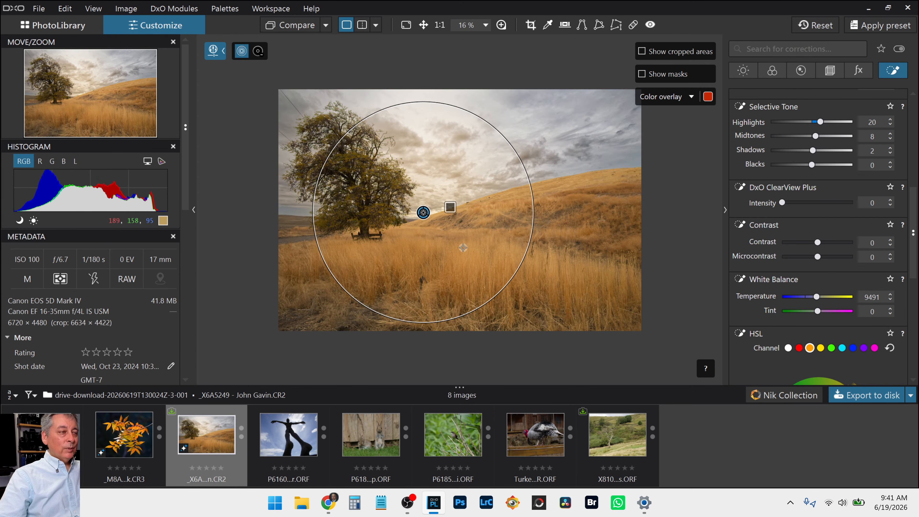
{"action": "key", "text": "Escape"}
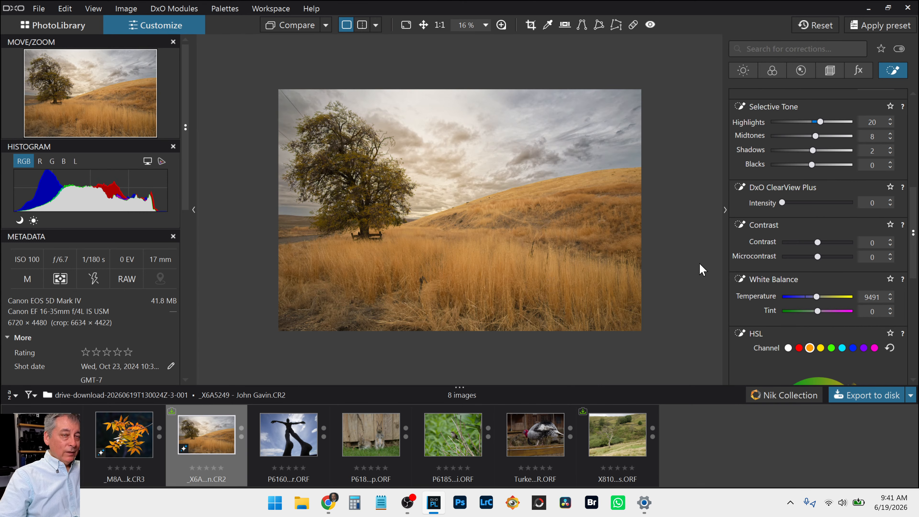
Step: Add a new mask with the Brush tool, setting its Flow to 13 % and Opacity to 30 %
{"action": "scroll", "coordinate": [826, 219], "scroll_direction": "up", "scroll_amount": 8}
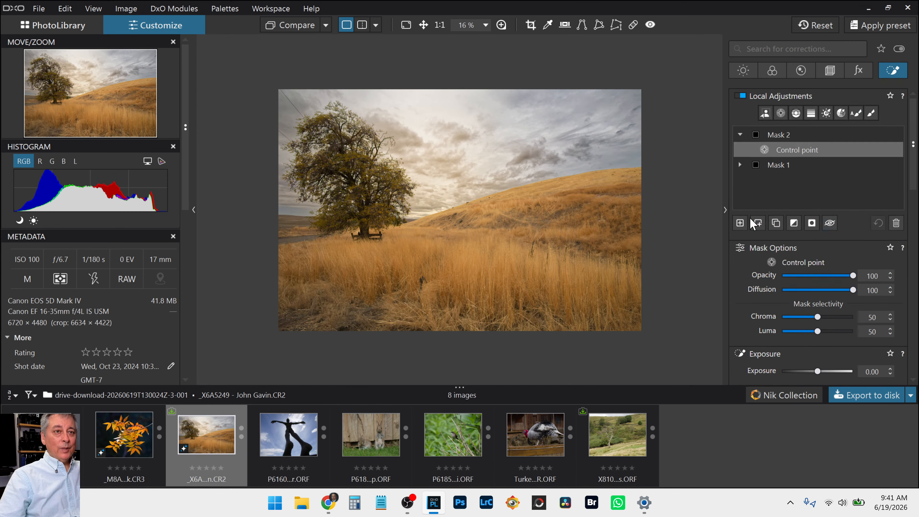
{"action": "left_click", "coordinate": [740, 223]}
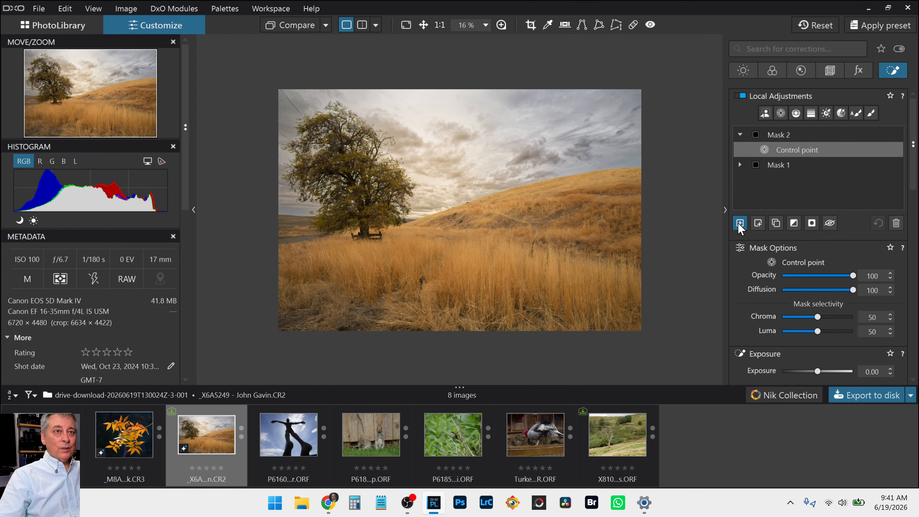
{"action": "left_click", "coordinate": [872, 115]}
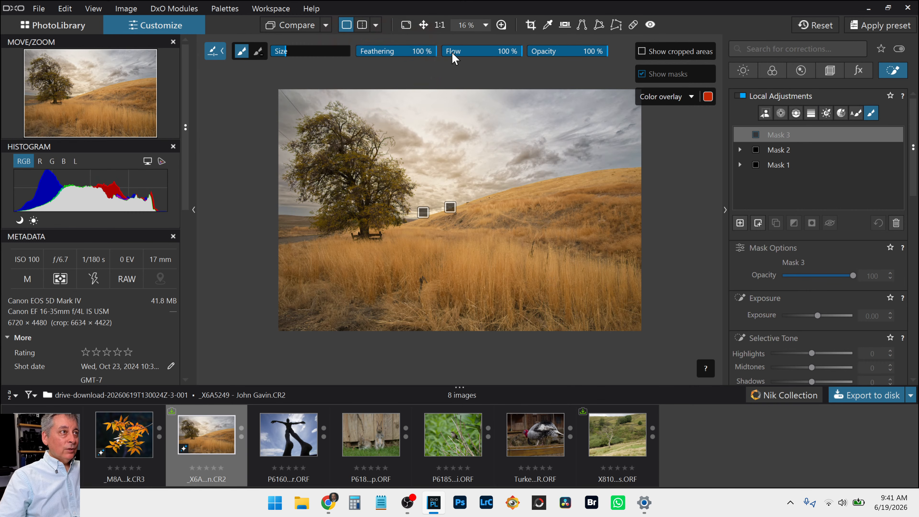
{"action": "left_click_drag", "start_coordinate": [454, 58], "coordinate": [447, 57]}
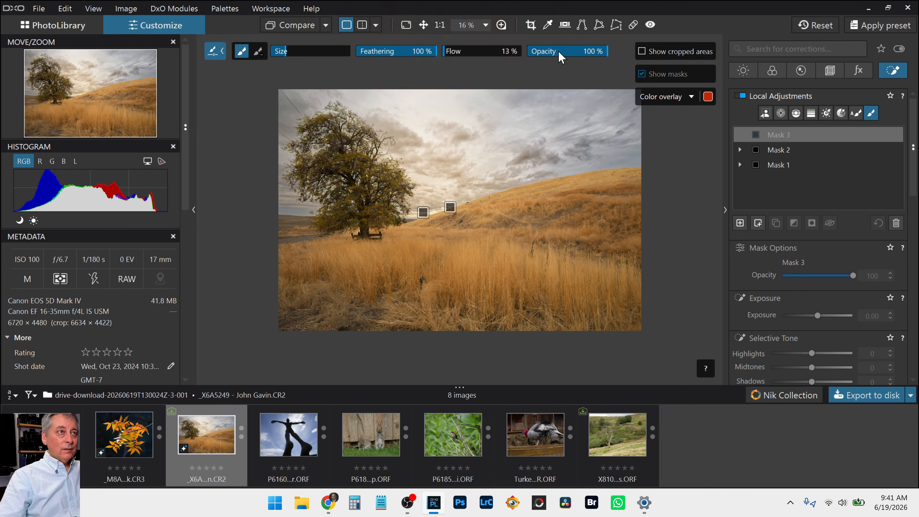
{"action": "left_click_drag", "start_coordinate": [569, 57], "coordinate": [545, 58]}
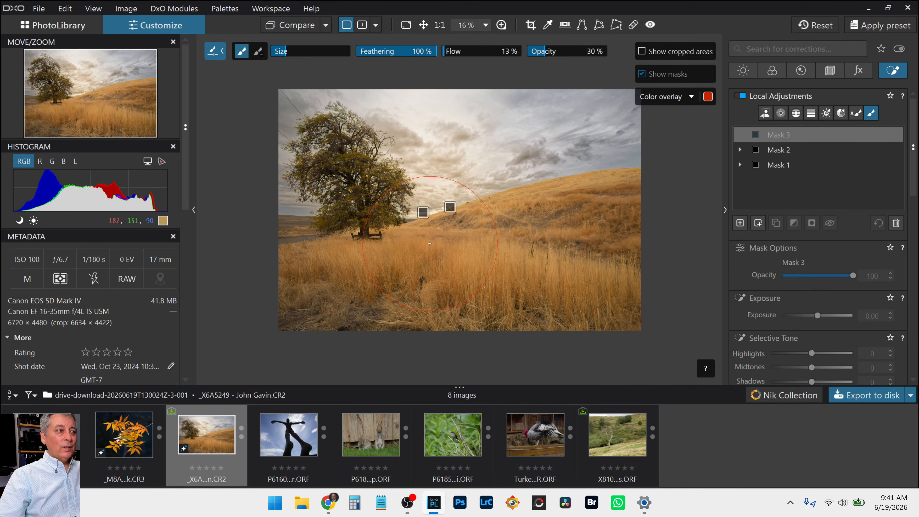
Step: Reduce the brush size and paint the right side of the tree's foliage, next to the bright sky
{"action": "scroll", "coordinate": [426, 240], "scroll_direction": "up", "scroll_amount": 2}
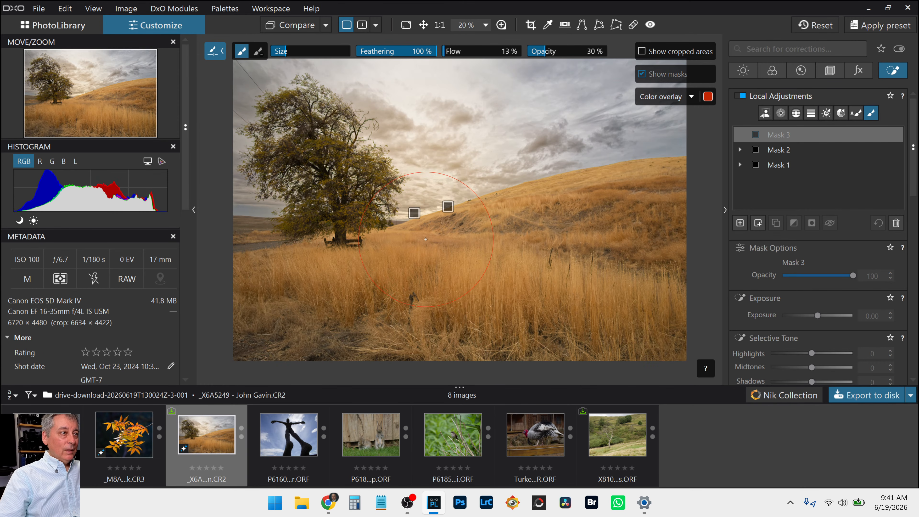
{"action": "scroll", "coordinate": [425, 239], "scroll_direction": "down", "scroll_amount": 5}
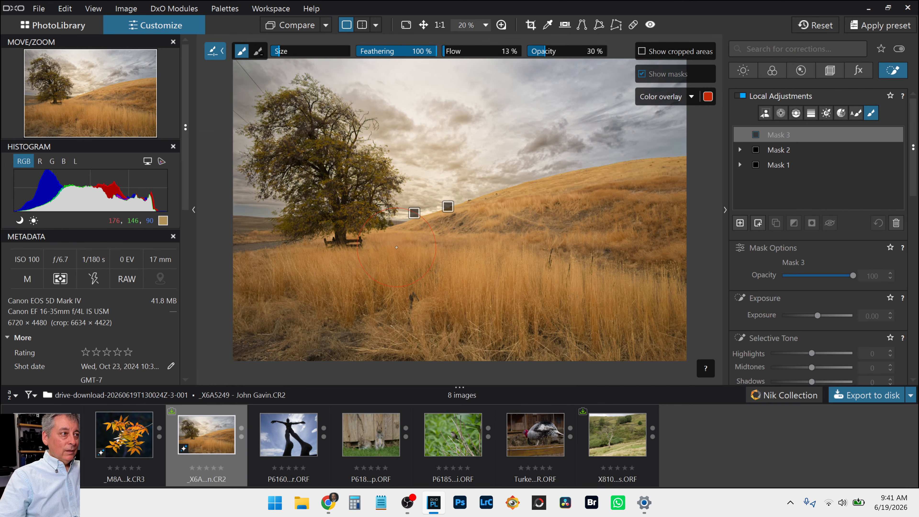
{"action": "scroll", "coordinate": [395, 247], "scroll_direction": "down", "scroll_amount": 1}
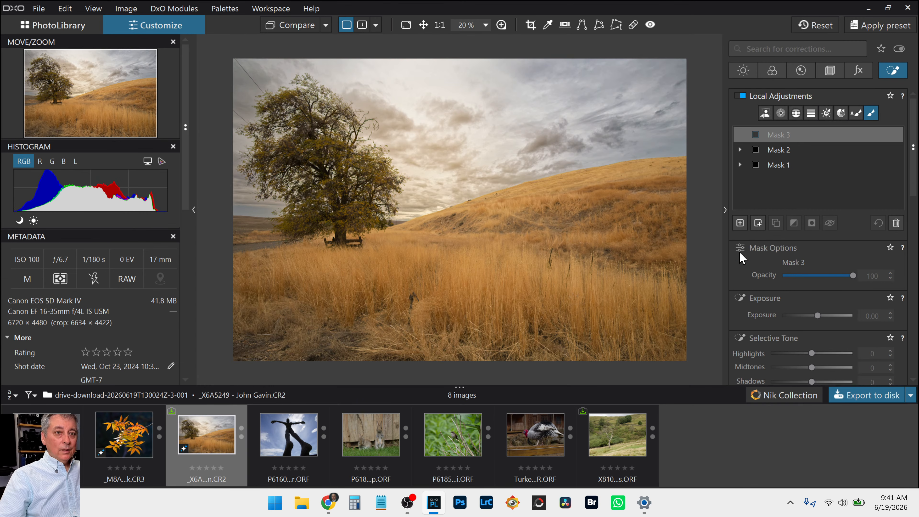
{"action": "scroll", "coordinate": [762, 252], "scroll_direction": "down", "scroll_amount": 4}
{"action": "scroll", "coordinate": [763, 251], "scroll_direction": "down", "scroll_amount": 4}
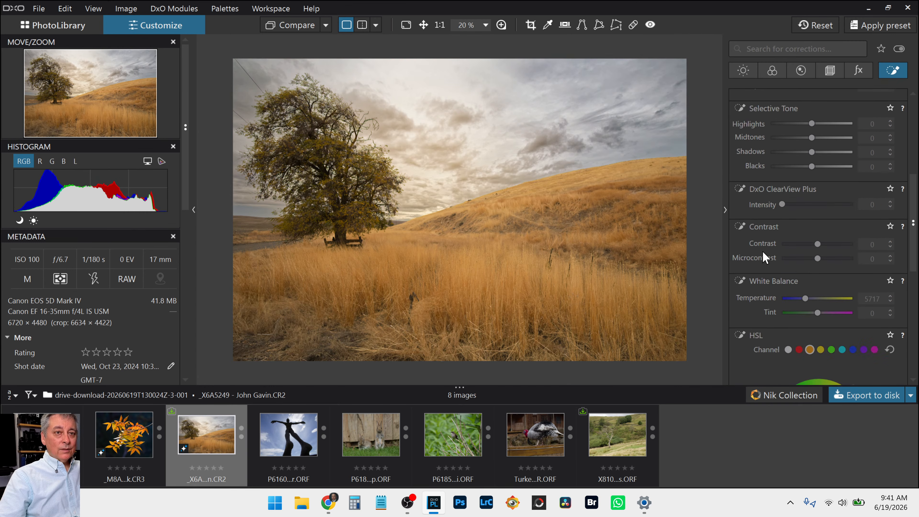
{"action": "scroll", "coordinate": [763, 251], "scroll_direction": "up", "scroll_amount": 5}
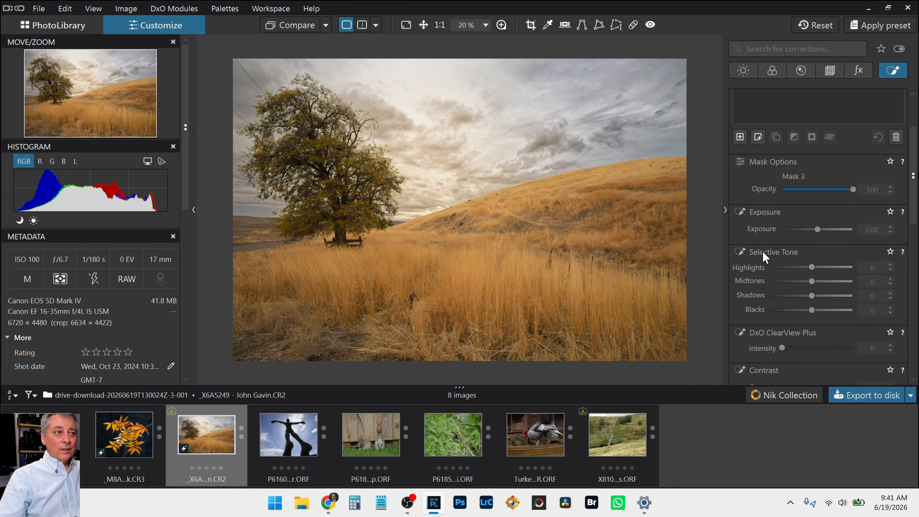
{"action": "left_click", "coordinate": [375, 176]}
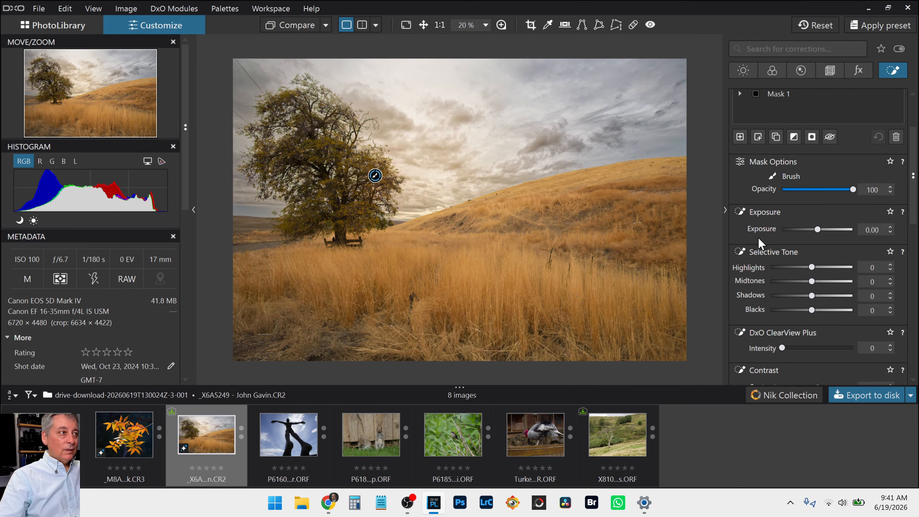
Step: Set the brush mask's Highlights to 37, Midtones to 23 and Microcontrast to 11
{"action": "scroll", "coordinate": [768, 249], "scroll_direction": "down", "scroll_amount": 5}
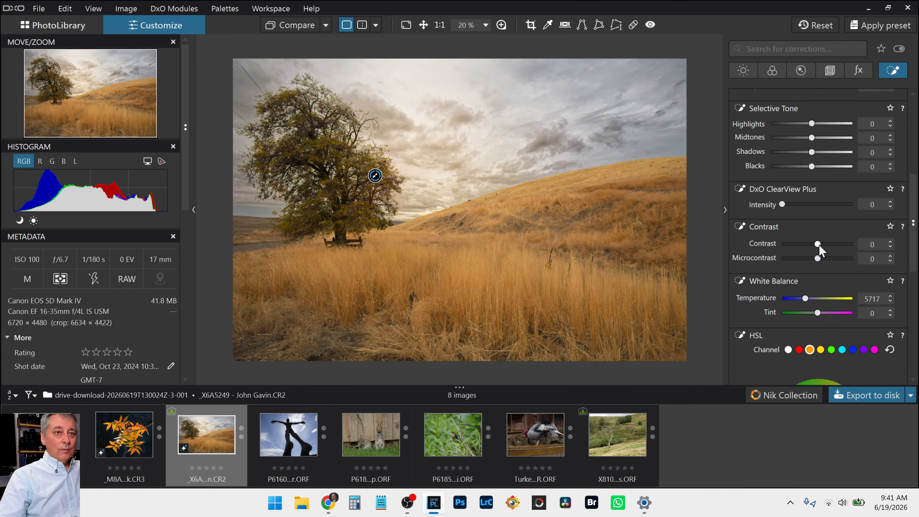
{"action": "left_click", "coordinate": [826, 124]}
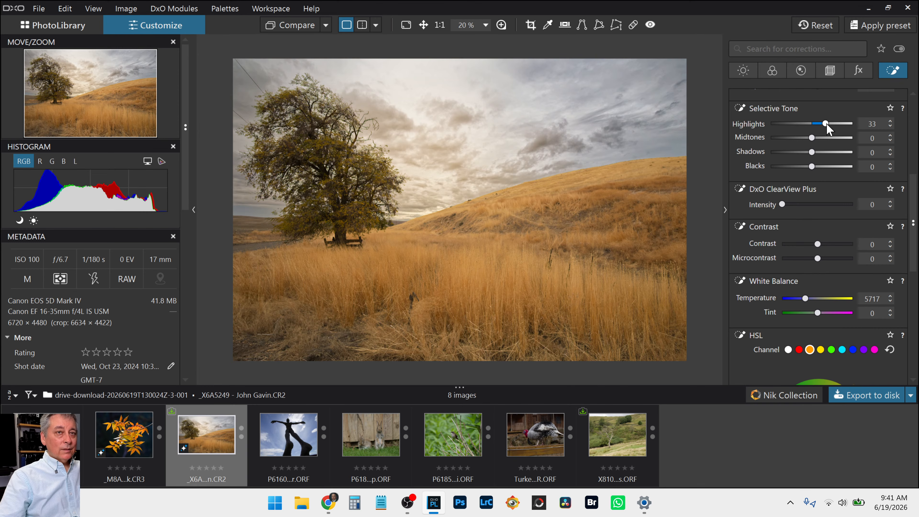
{"action": "scroll", "coordinate": [826, 125], "scroll_direction": "up", "scroll_amount": 5}
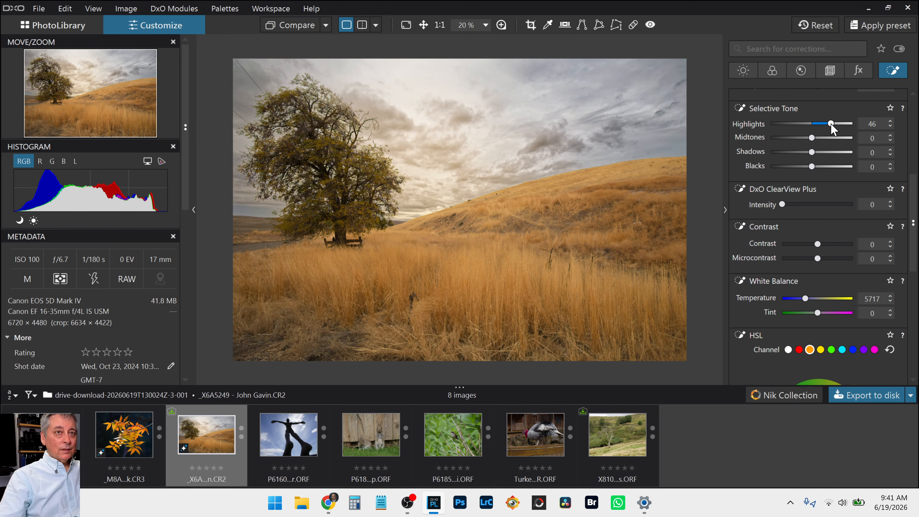
{"action": "left_click", "coordinate": [822, 138]}
{"action": "scroll", "coordinate": [829, 125], "scroll_direction": "down", "scroll_amount": 3}
{"action": "left_click", "coordinate": [810, 166]}
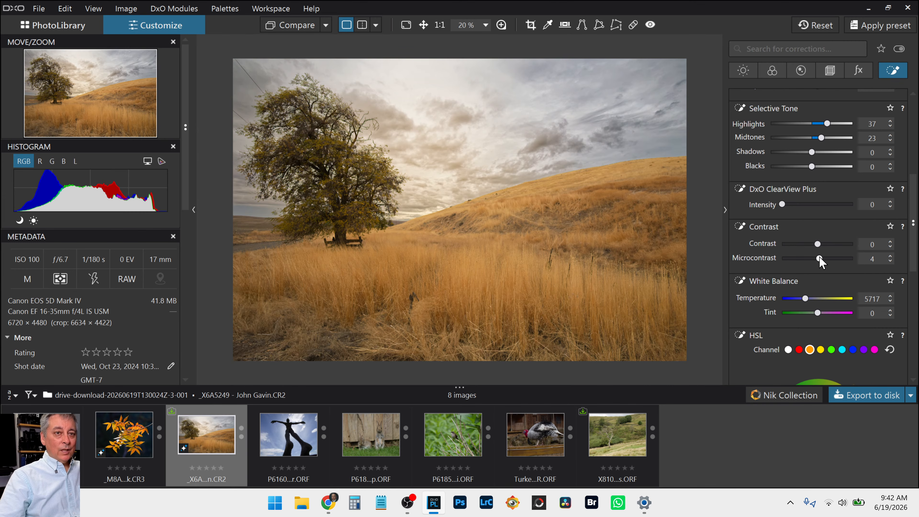
{"action": "left_click_drag", "start_coordinate": [820, 258], "coordinate": [822, 258]}
Step: Paint more brush strokes down the tree's lower right side and over the grass below the horizon, adjusting the brush size
{"action": "key", "text": "l"}
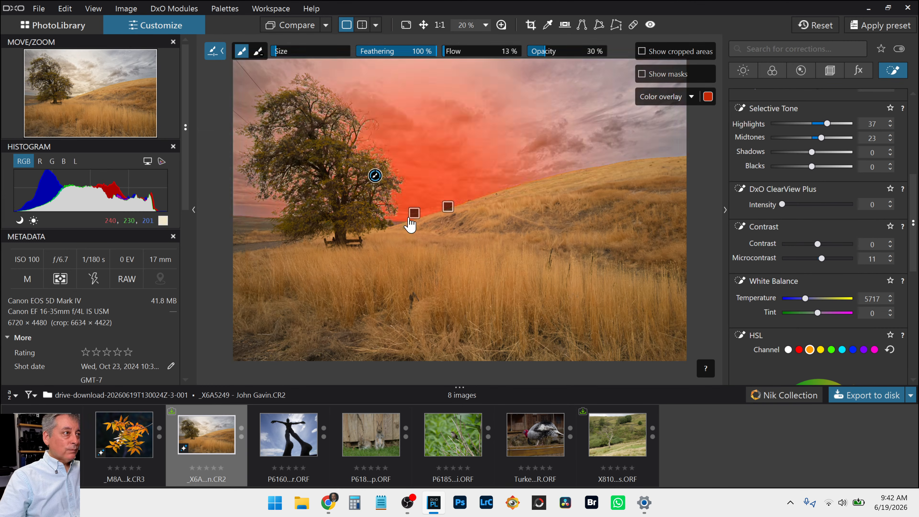
{"action": "scroll", "coordinate": [373, 164], "scroll_direction": "down", "scroll_amount": 3}
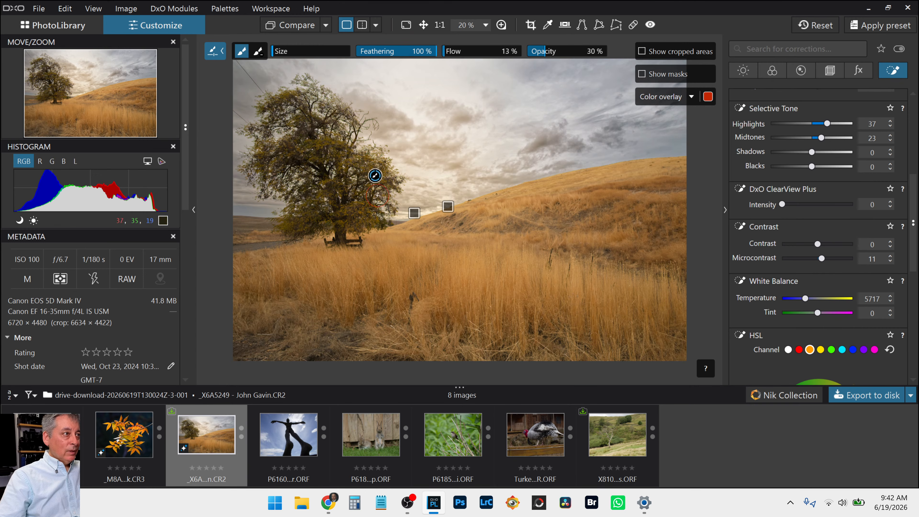
{"action": "left_click_drag", "start_coordinate": [380, 196], "coordinate": [373, 219]}
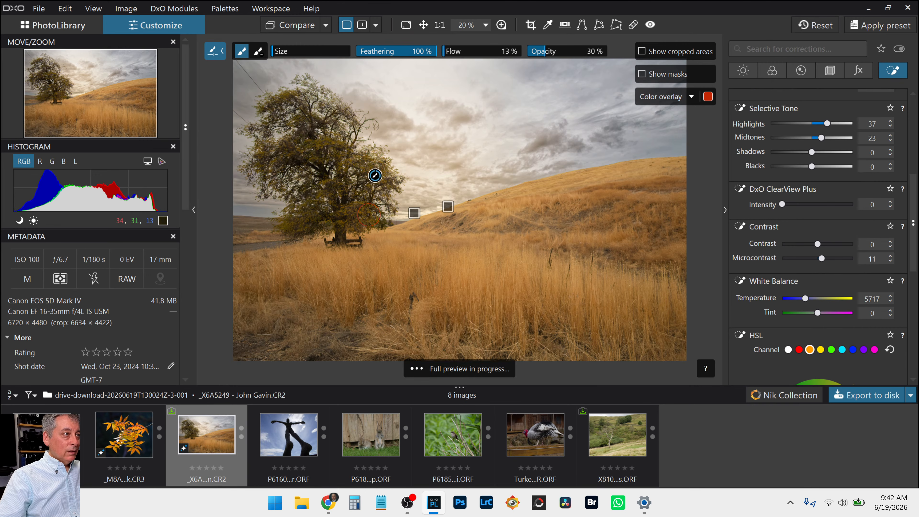
{"action": "scroll", "coordinate": [425, 257], "scroll_direction": "up", "scroll_amount": 3}
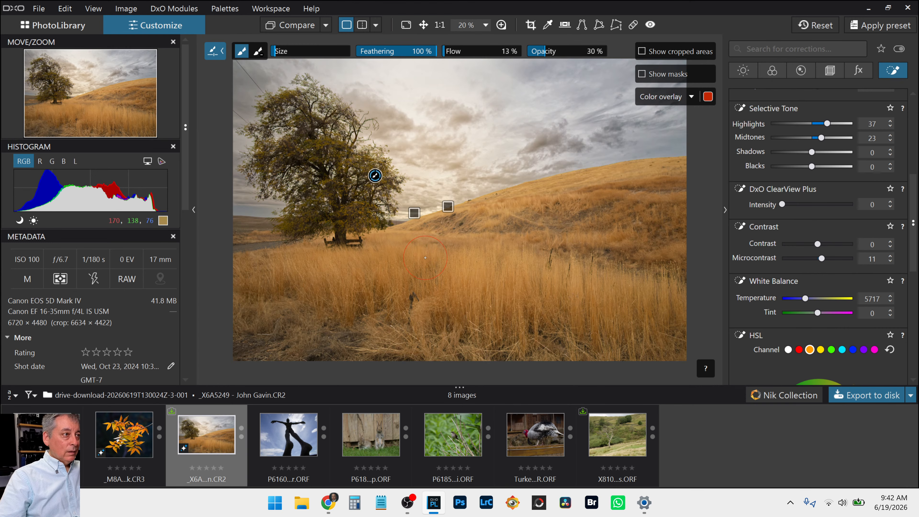
{"action": "scroll", "coordinate": [401, 233], "scroll_direction": "down", "scroll_amount": 3}
{"action": "left_click", "coordinate": [410, 236]}
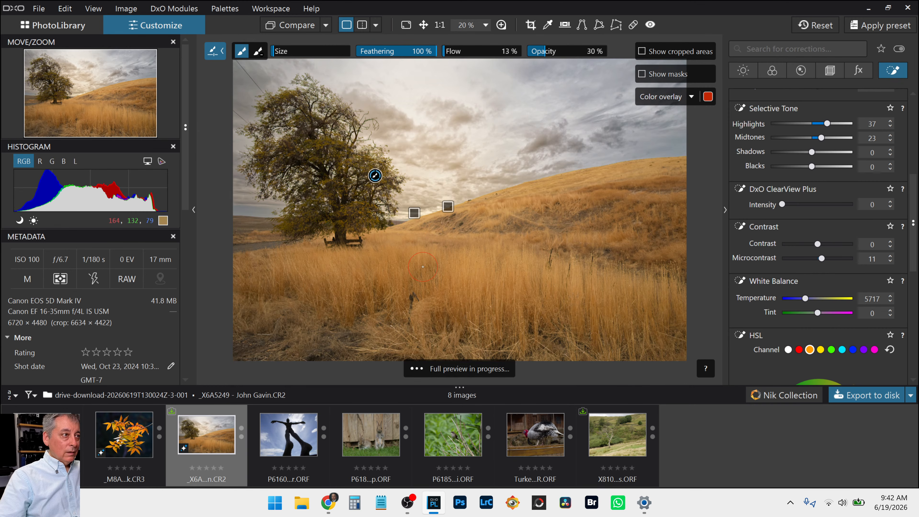
{"action": "scroll", "coordinate": [442, 262], "scroll_direction": "up", "scroll_amount": 3}
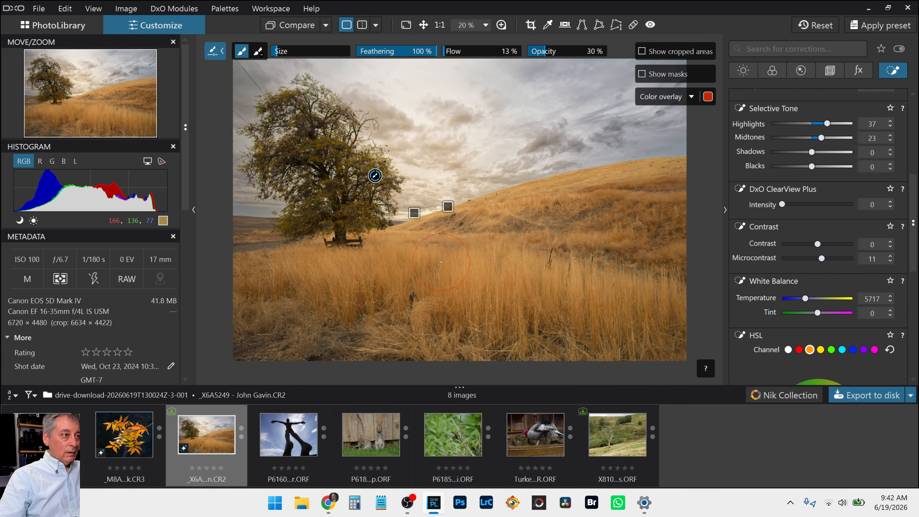
{"action": "left_click", "coordinate": [462, 270]}
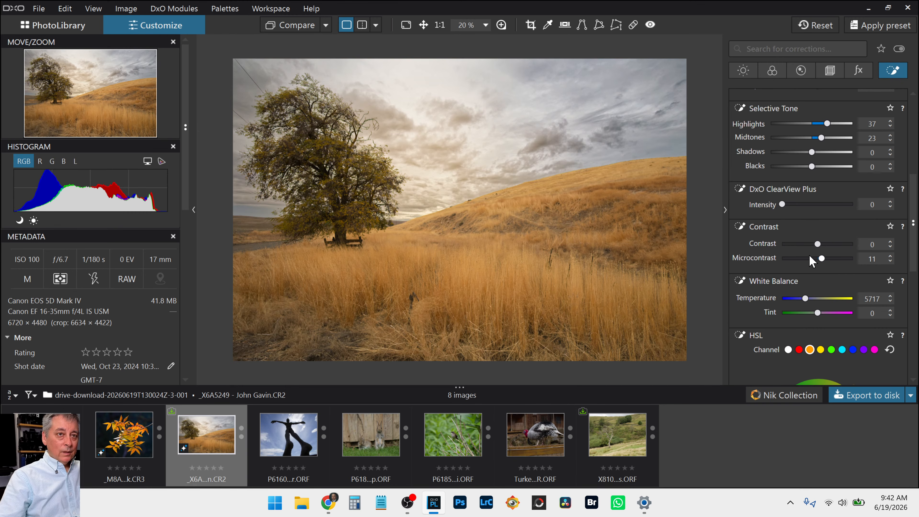
Step: Set the brush mask's Highlights to 65 and Shadows to 10, and raise its Midtones
{"action": "scroll", "coordinate": [809, 261], "scroll_direction": "up", "scroll_amount": 3}
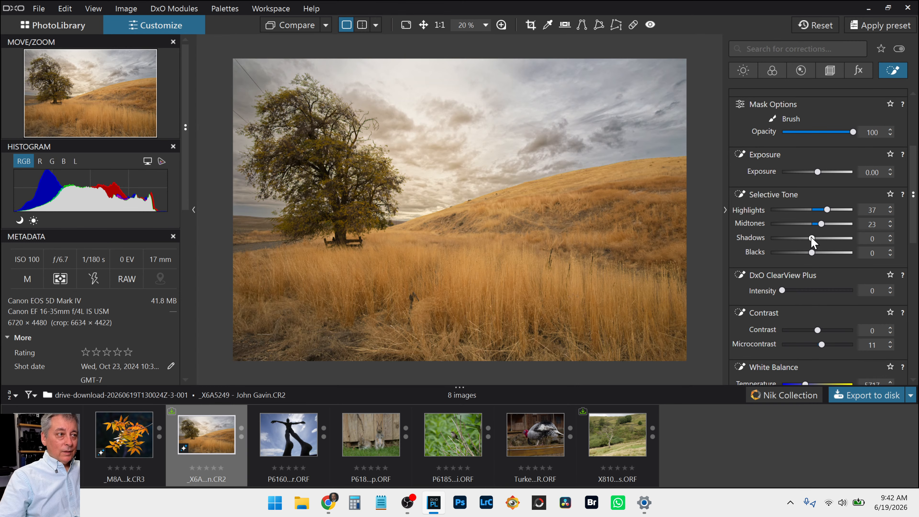
{"action": "left_click_drag", "start_coordinate": [811, 238], "coordinate": [839, 210]}
{"action": "left_click", "coordinate": [831, 224]}
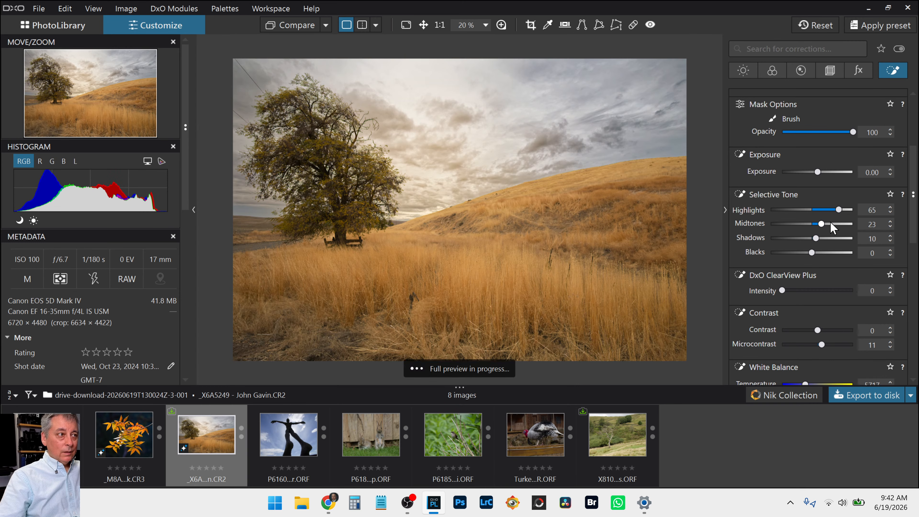
Step: Set the tree brush mask's midtones to 44 and shadows to 28, and brush over the grass beneath the tree and the distant field beside it
{"action": "left_click", "coordinate": [824, 238]}
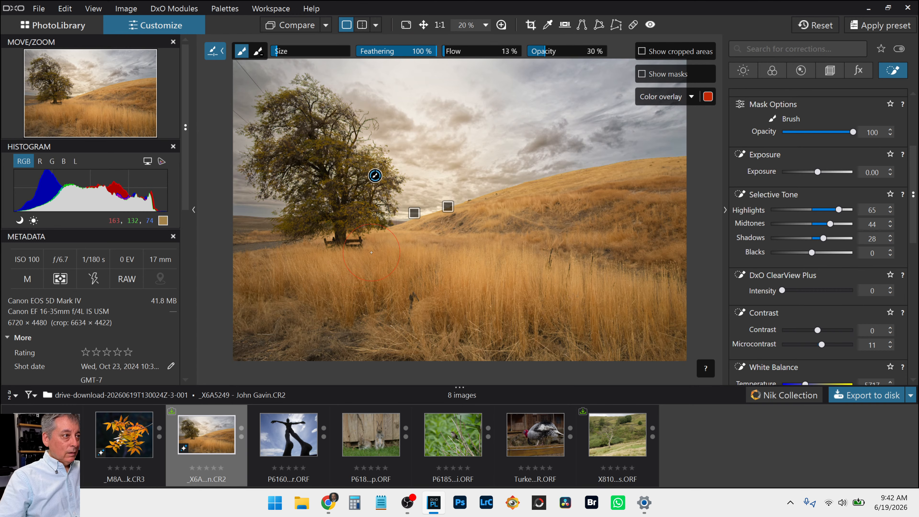
{"action": "mouse_move", "coordinate": [371, 252]}
{"action": "left_mouse_down"}
{"action": "mouse_move", "coordinate": [416, 260]}
{"action": "mouse_move", "coordinate": [395, 239]}
{"action": "mouse_move", "coordinate": [419, 256]}
{"action": "mouse_move", "coordinate": [408, 240]}
{"action": "mouse_move", "coordinate": [422, 226]}
{"action": "mouse_move", "coordinate": [342, 254]}
{"action": "left_mouse_up"}
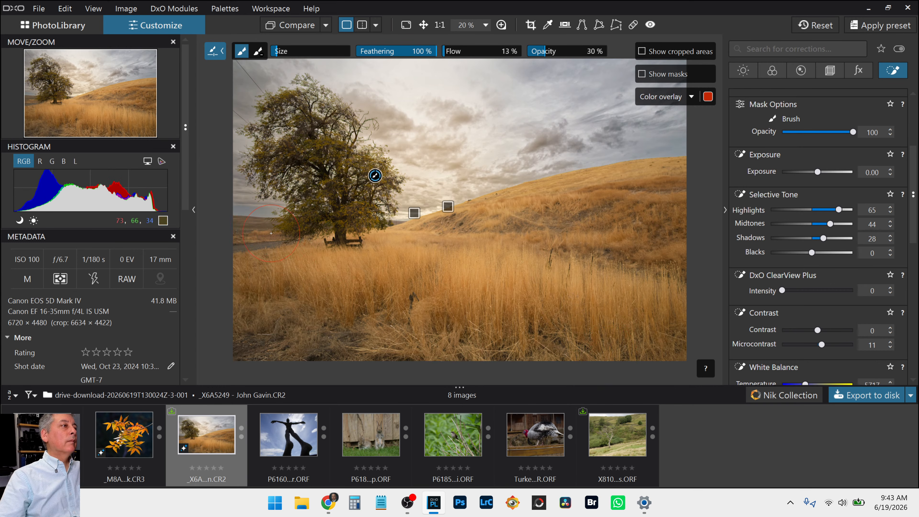
{"action": "left_click_drag", "start_coordinate": [256, 238], "coordinate": [228, 240]}
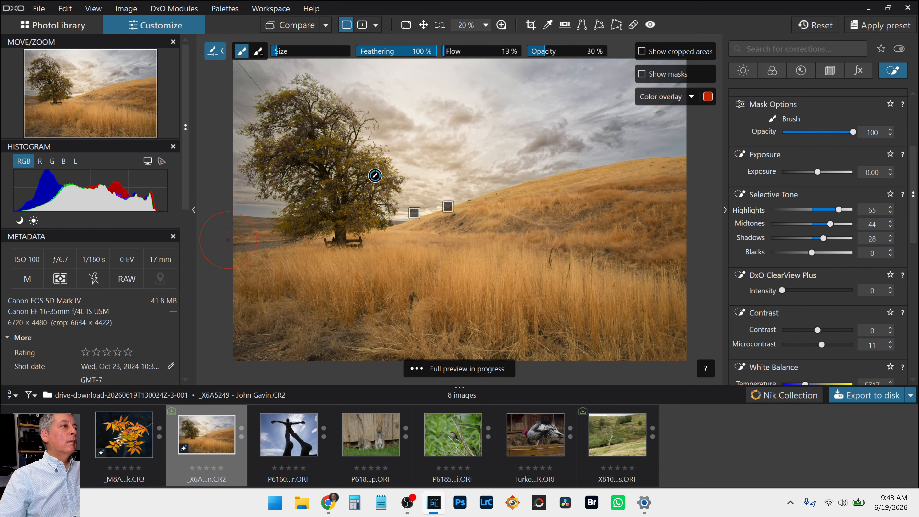
{"action": "scroll", "coordinate": [268, 235], "scroll_direction": "down", "scroll_amount": 3}
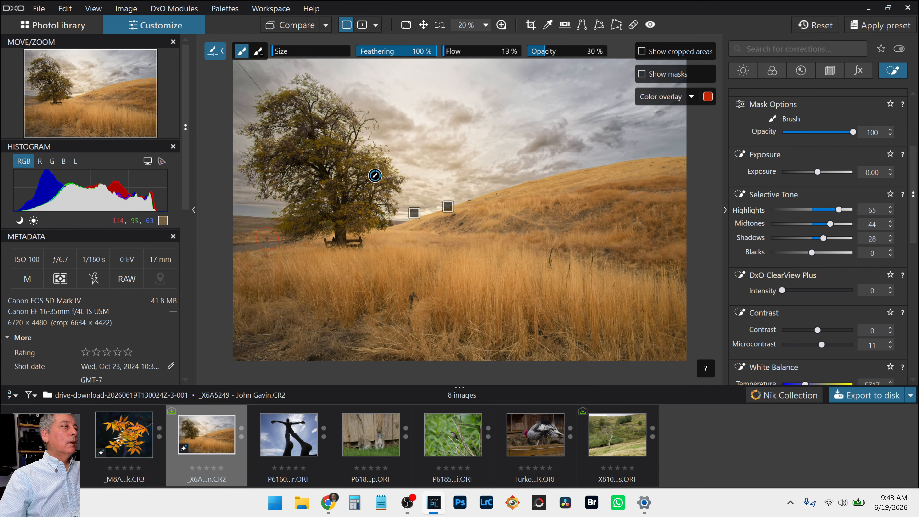
{"action": "left_click_drag", "start_coordinate": [224, 238], "coordinate": [279, 243]}
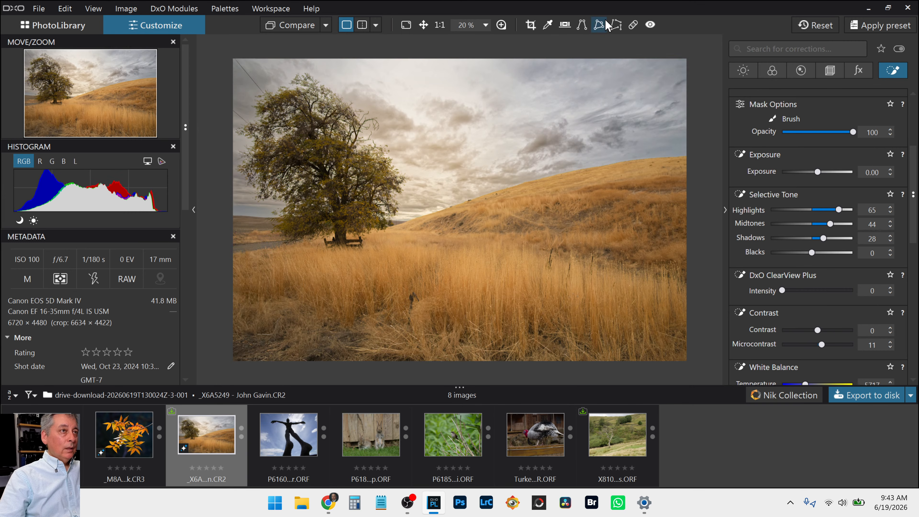
Step: Set the brush opacity to 52% and check the grass and hillside up close
{"action": "left_click_drag", "start_coordinate": [562, 58], "coordinate": [566, 55]}
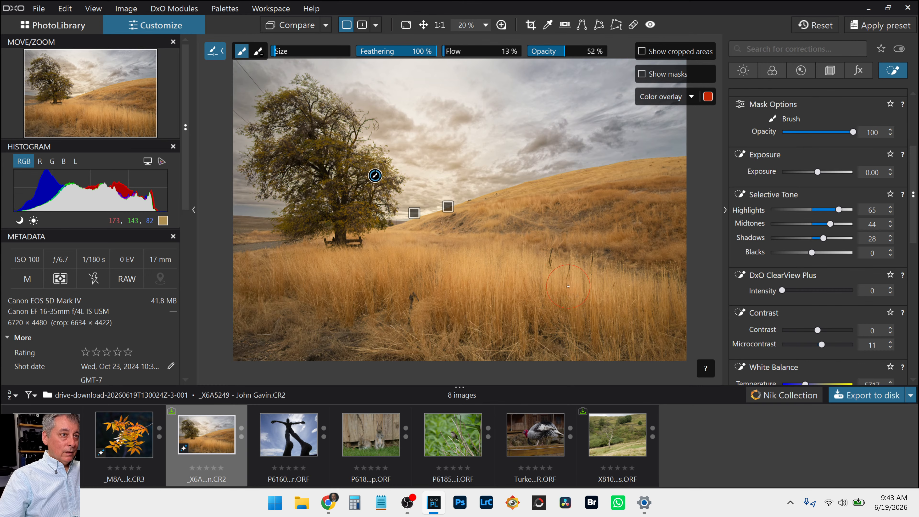
{"action": "scroll", "coordinate": [568, 286], "scroll_direction": "down", "scroll_amount": 2}
{"action": "scroll", "coordinate": [632, 202], "scroll_direction": "up", "scroll_amount": 1}
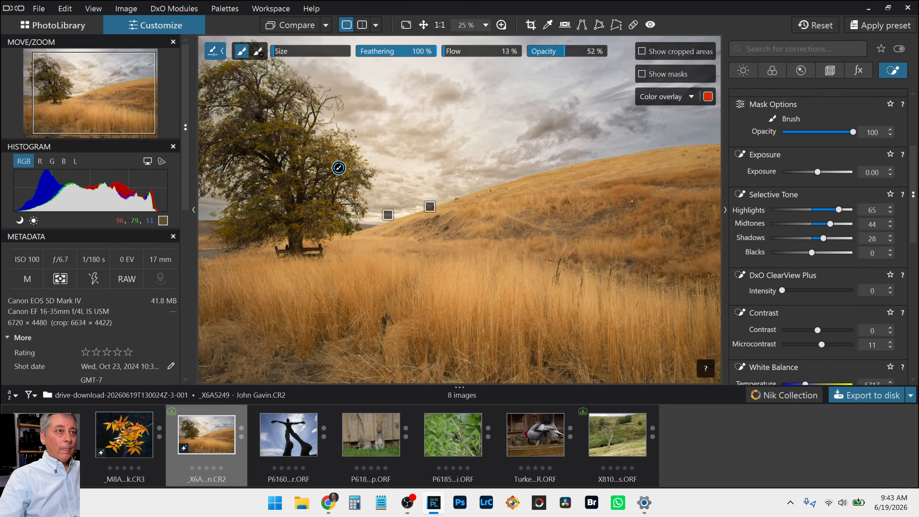
{"action": "scroll", "coordinate": [631, 203], "scroll_direction": "down", "scroll_amount": 2}
{"action": "scroll", "coordinate": [459, 300], "scroll_direction": "up", "scroll_amount": 1}
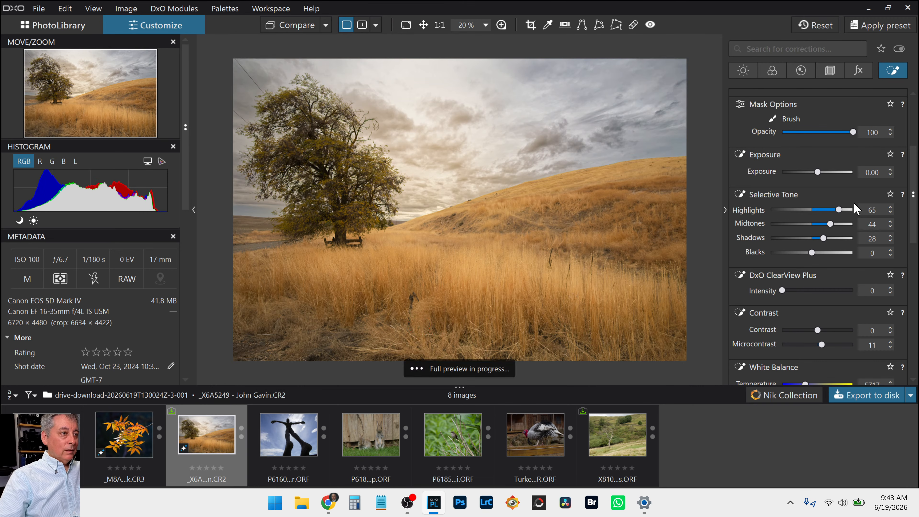
Step: Create a new local adjustment mask and brush over the shaded slope of the hillside
{"action": "scroll", "coordinate": [826, 167], "scroll_direction": "up", "scroll_amount": 3}
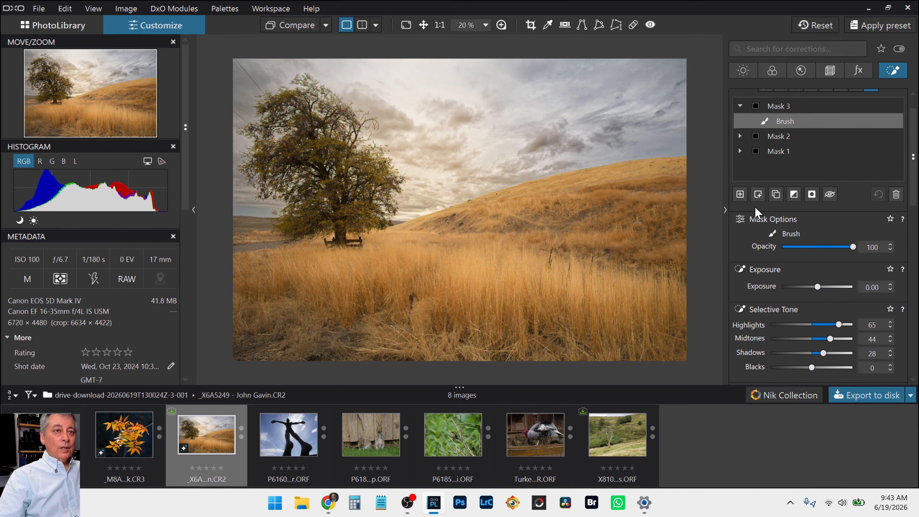
{"action": "left_click", "coordinate": [740, 194]}
{"action": "scroll", "coordinate": [786, 269], "scroll_direction": "up", "scroll_amount": 1}
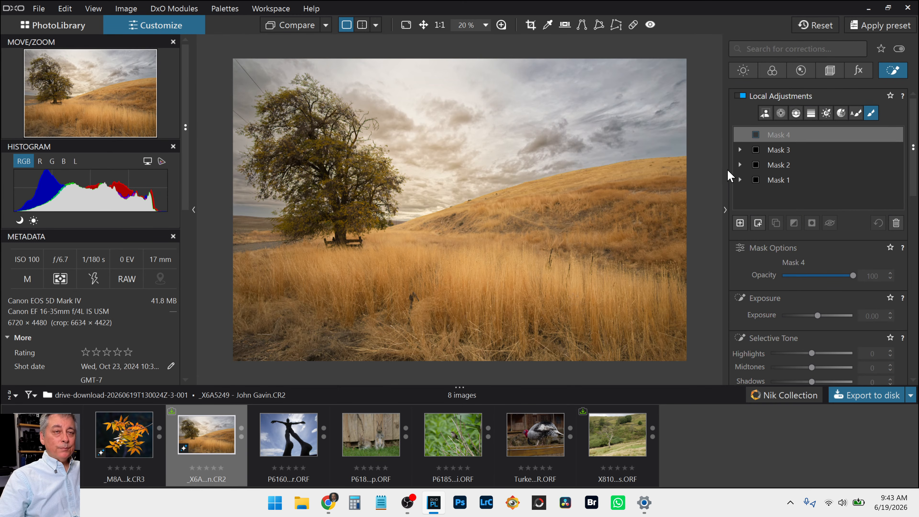
{"action": "scroll", "coordinate": [752, 300], "scroll_direction": "down", "scroll_amount": 3}
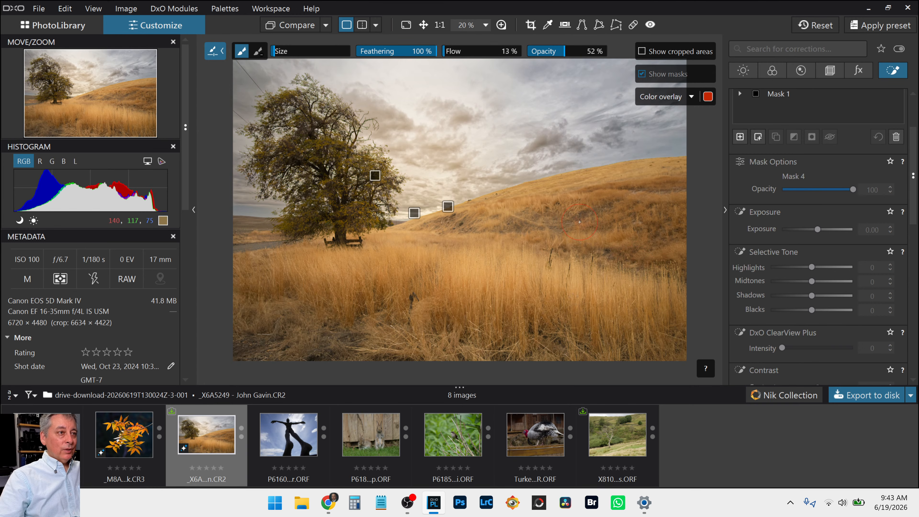
{"action": "mouse_move", "coordinate": [579, 221]}
{"action": "left_mouse_down"}
{"action": "mouse_move", "coordinate": [501, 217]}
{"action": "mouse_move", "coordinate": [482, 235]}
{"action": "mouse_move", "coordinate": [438, 225]}
{"action": "mouse_move", "coordinate": [542, 223]}
{"action": "left_mouse_up"}
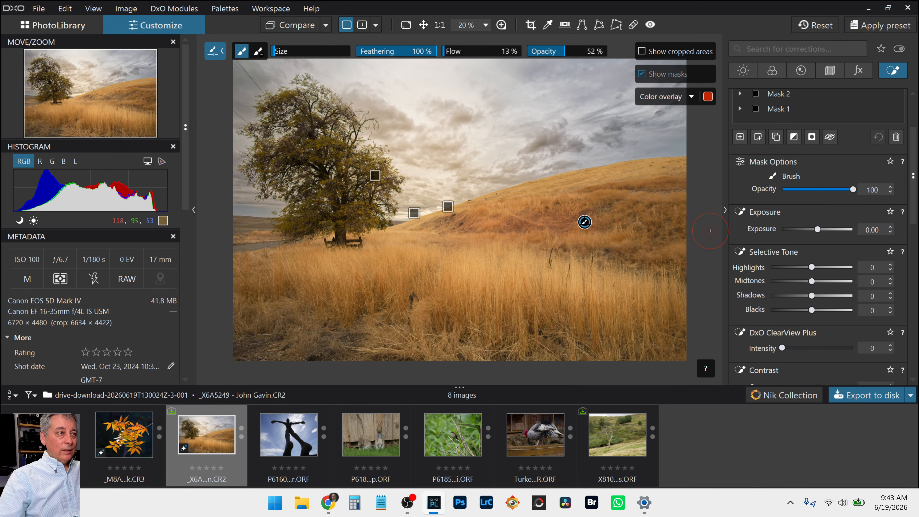
Step: Set the hillside mask's highlights to -83, midtones to -52, shadows to -30 and blacks to -15, and extend it over the foreground grass
{"action": "left_click", "coordinate": [784, 267]}
{"action": "left_click", "coordinate": [790, 281]}
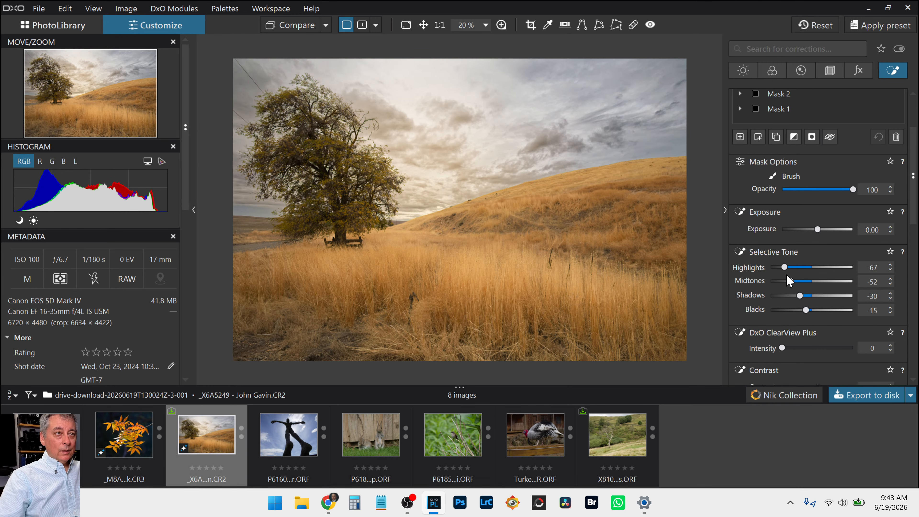
{"action": "left_click_drag", "start_coordinate": [785, 267], "coordinate": [776, 268]}
{"action": "left_click", "coordinate": [777, 267]}
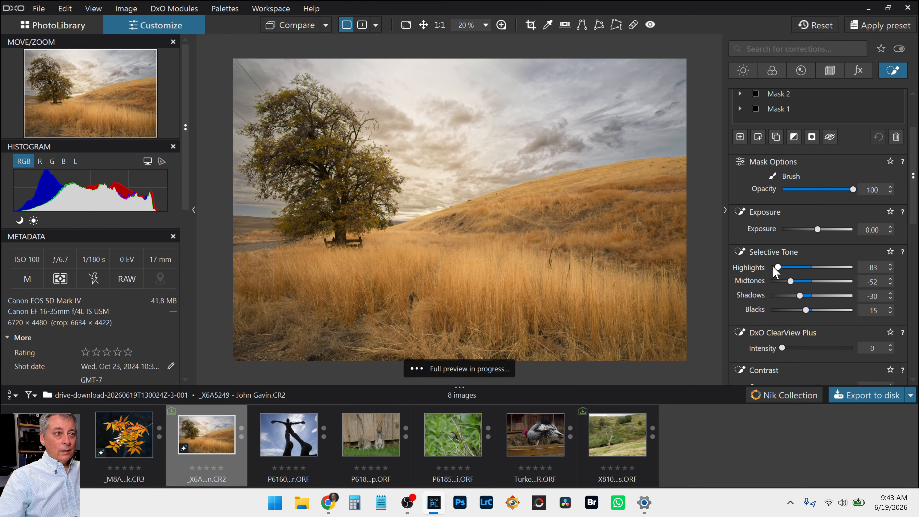
{"action": "mouse_move", "coordinate": [522, 223]}
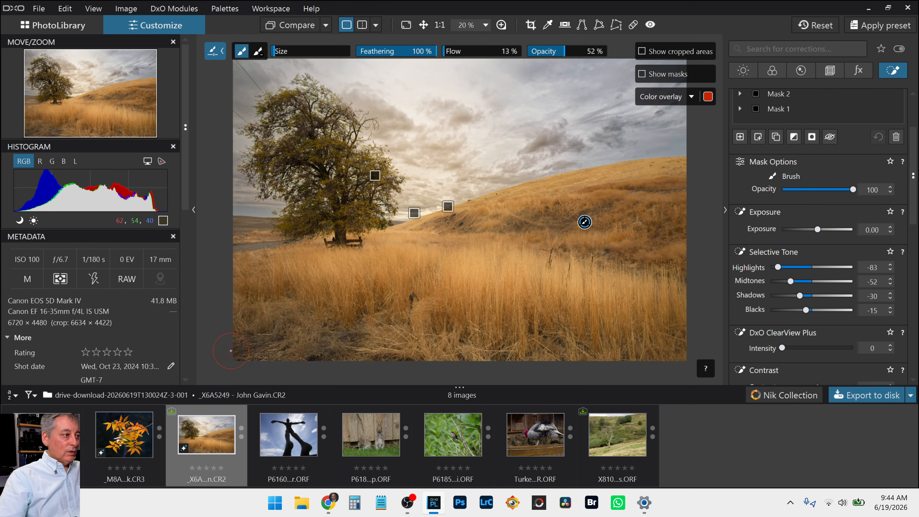
{"action": "left_click_drag", "start_coordinate": [348, 342], "coordinate": [347, 349]}
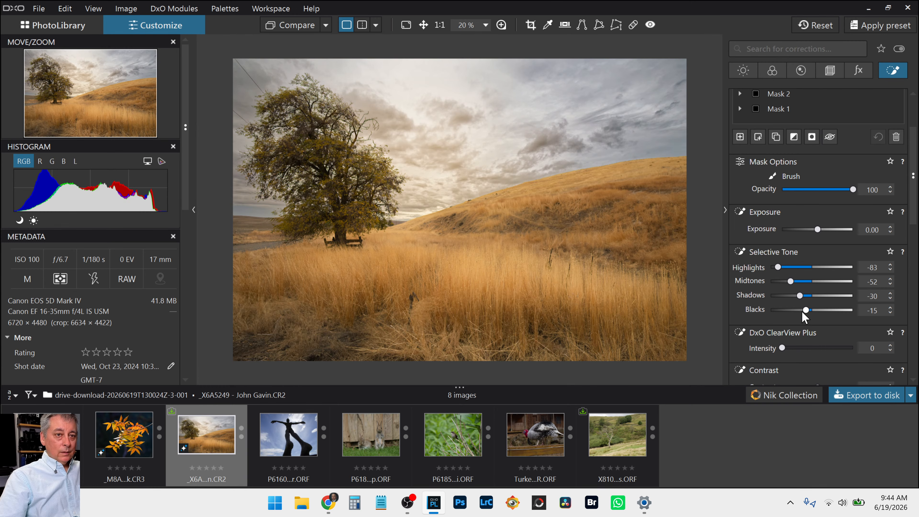
Step: Set the hillside mask's blacks to -54, highlights to 23 and midtones to -2
{"action": "left_click_drag", "start_coordinate": [804, 311], "coordinate": [792, 310]}
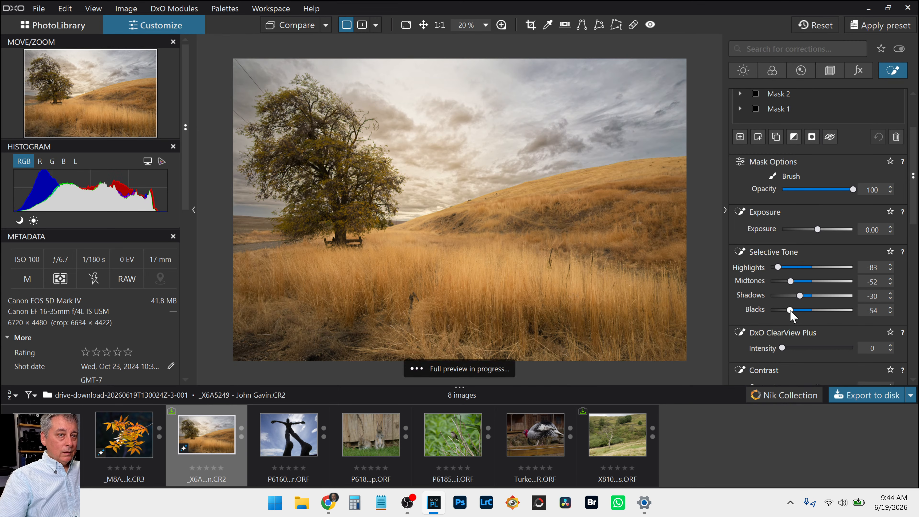
{"action": "left_click_drag", "start_coordinate": [787, 311], "coordinate": [791, 311]}
{"action": "left_click_drag", "start_coordinate": [778, 267], "coordinate": [811, 282]}
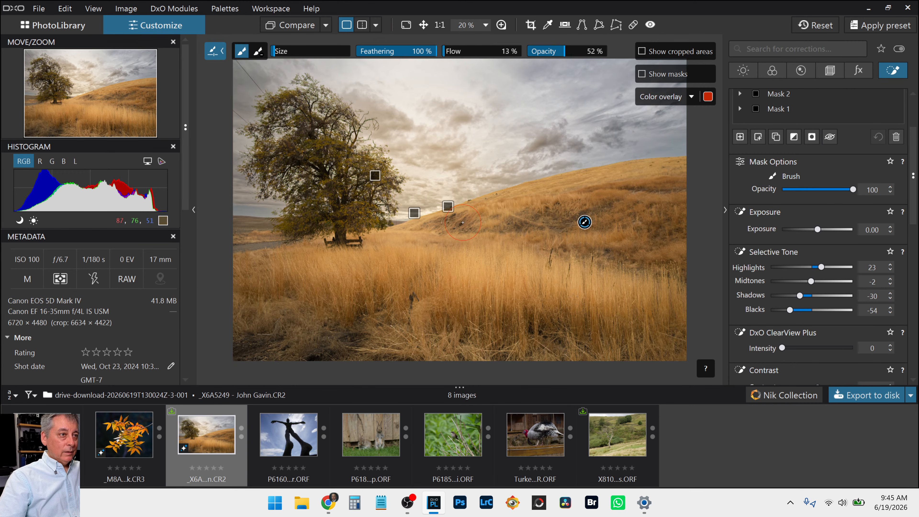
Step: Brush the darkening mask over the foreground grass and the distant field beside the tree at the photo's edge
{"action": "scroll", "coordinate": [453, 224], "scroll_direction": "down", "scroll_amount": 1}
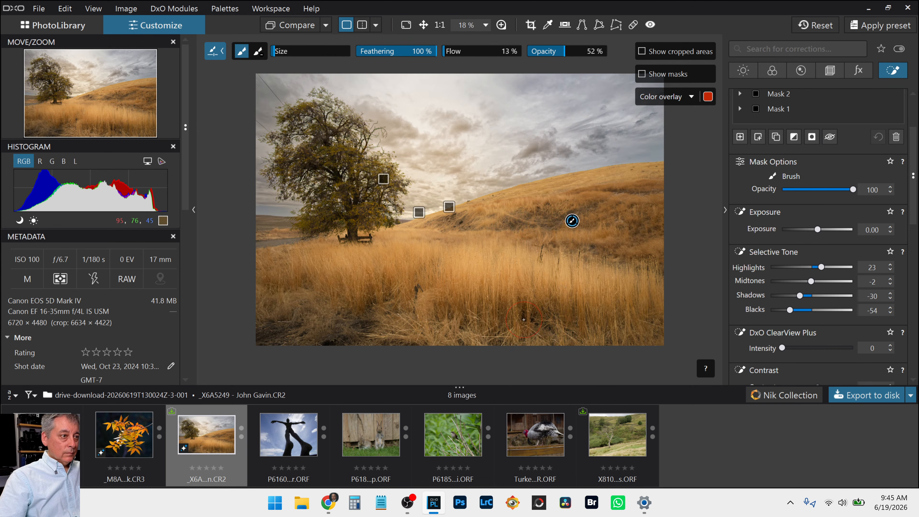
{"action": "left_click_drag", "start_coordinate": [525, 318], "coordinate": [567, 316]}
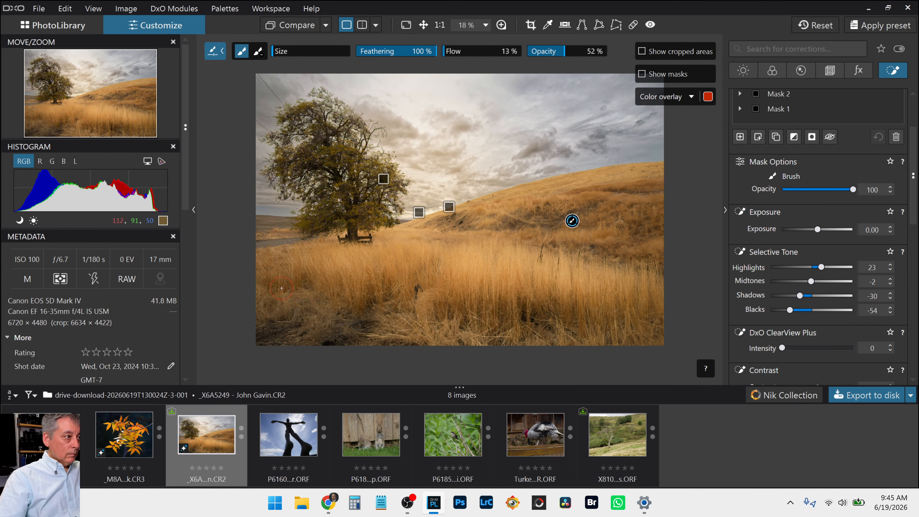
{"action": "left_click_drag", "start_coordinate": [300, 225], "coordinate": [275, 223]}
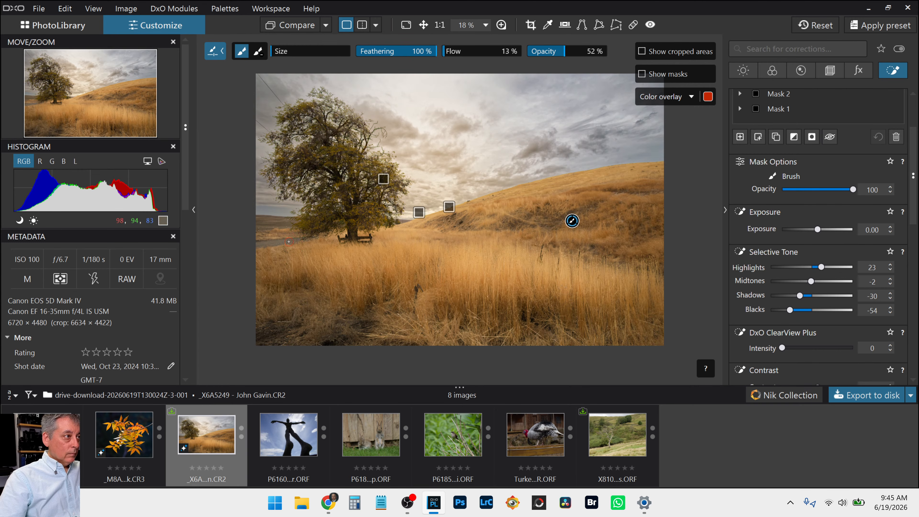
{"action": "left_click_drag", "start_coordinate": [260, 244], "coordinate": [288, 241]}
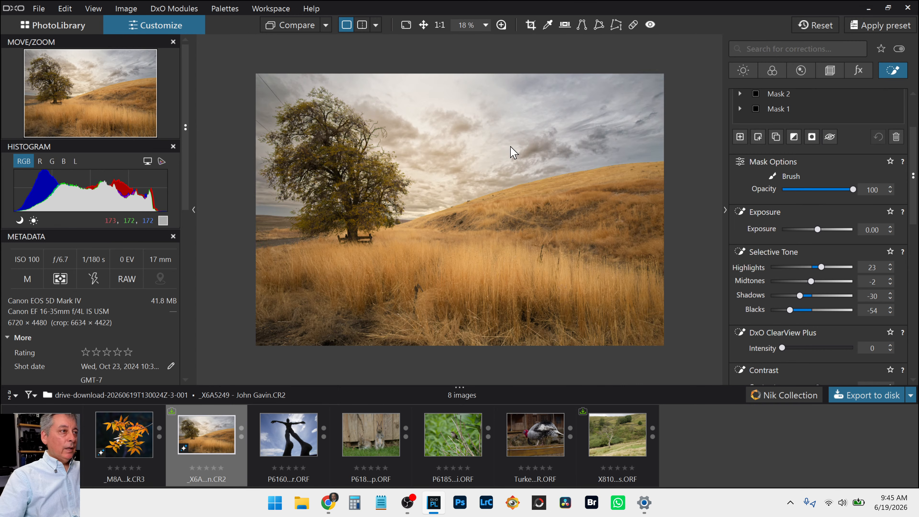
Step: Select the sky control point in Mask 2 and set its white balance temperature to 9191
{"action": "scroll", "coordinate": [796, 197], "scroll_direction": "up", "scroll_amount": 2}
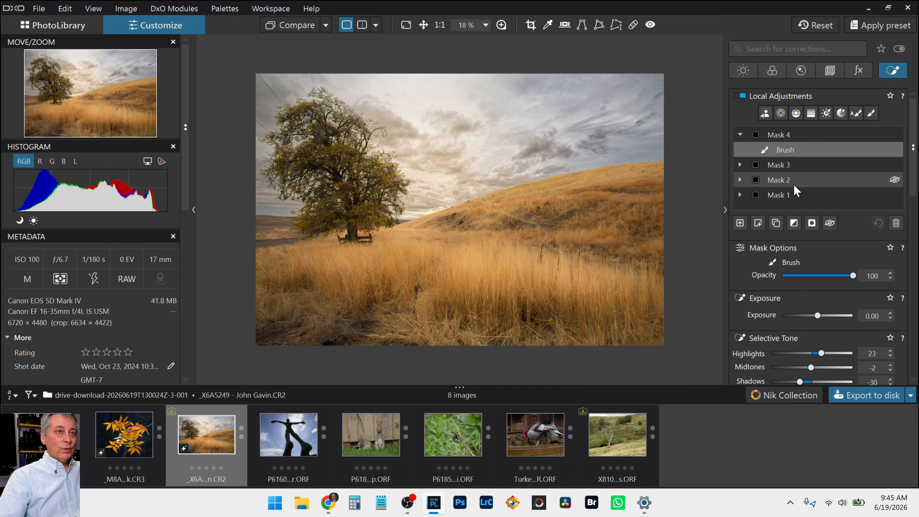
{"action": "left_click", "coordinate": [793, 181]}
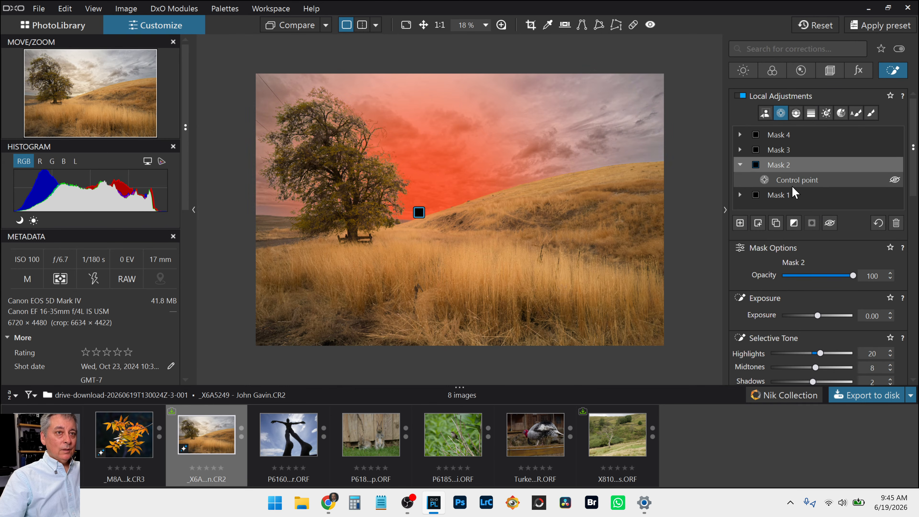
{"action": "scroll", "coordinate": [838, 306], "scroll_direction": "down", "scroll_amount": 5}
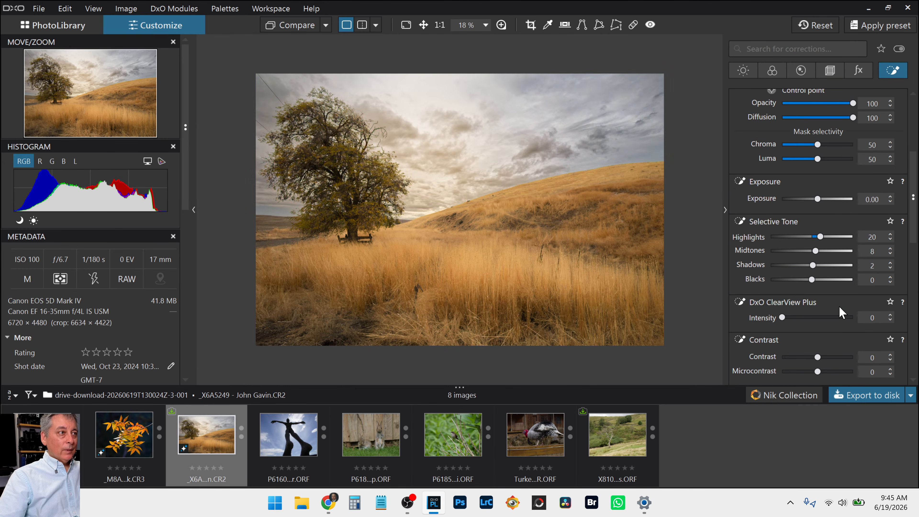
{"action": "scroll", "coordinate": [839, 312], "scroll_direction": "down", "scroll_amount": 3}
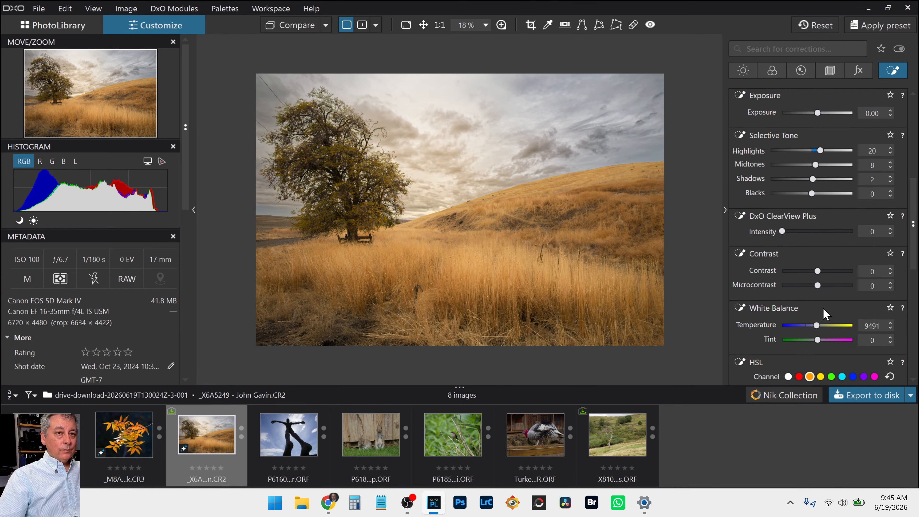
{"action": "left_click_drag", "start_coordinate": [816, 325], "coordinate": [816, 324]}
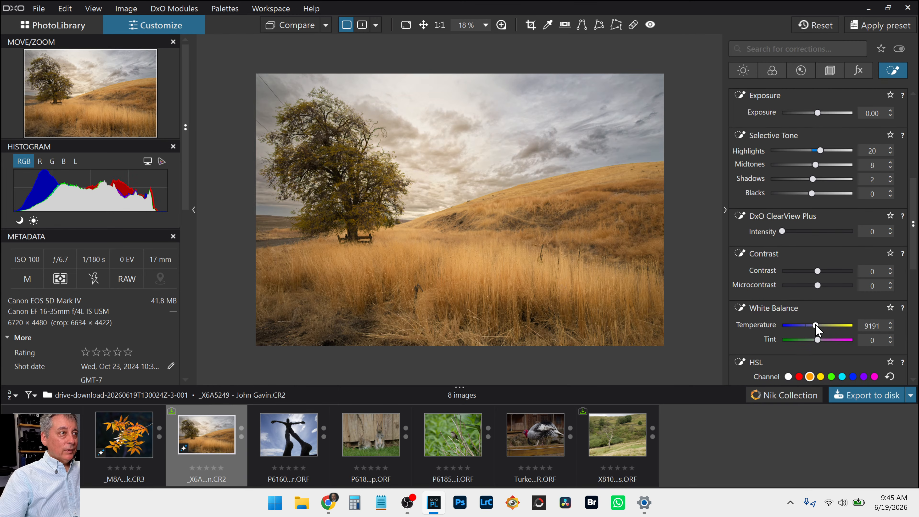
{"action": "key", "text": "l"}
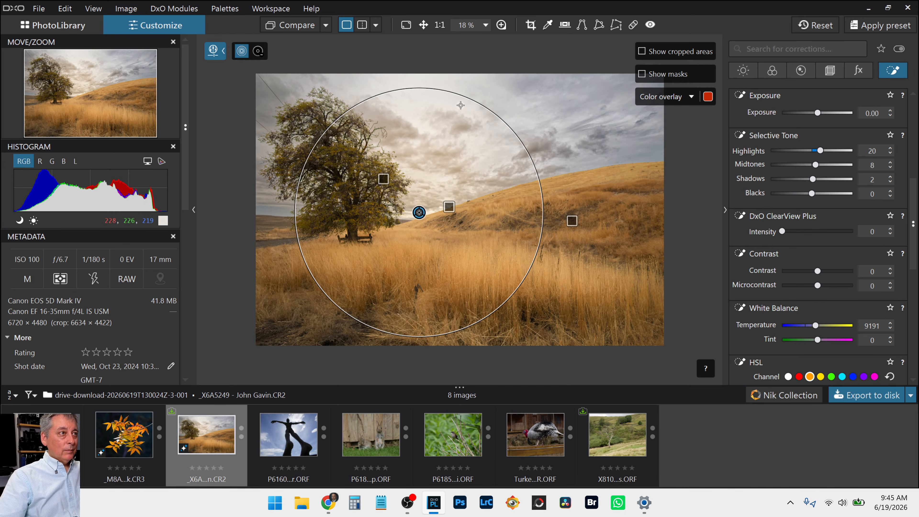
Step: Shrink the sky control point and add three small ones over the bright sky above the horizon, beside the tree and near the photo's upper edge
{"action": "left_click_drag", "start_coordinate": [463, 96], "coordinate": [427, 183]}
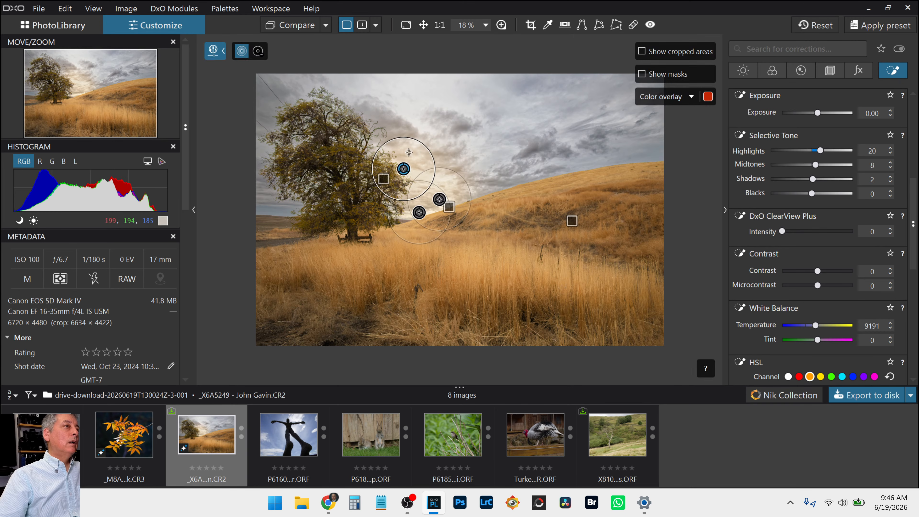
{"action": "left_click_drag", "start_coordinate": [397, 138], "coordinate": [397, 119]}
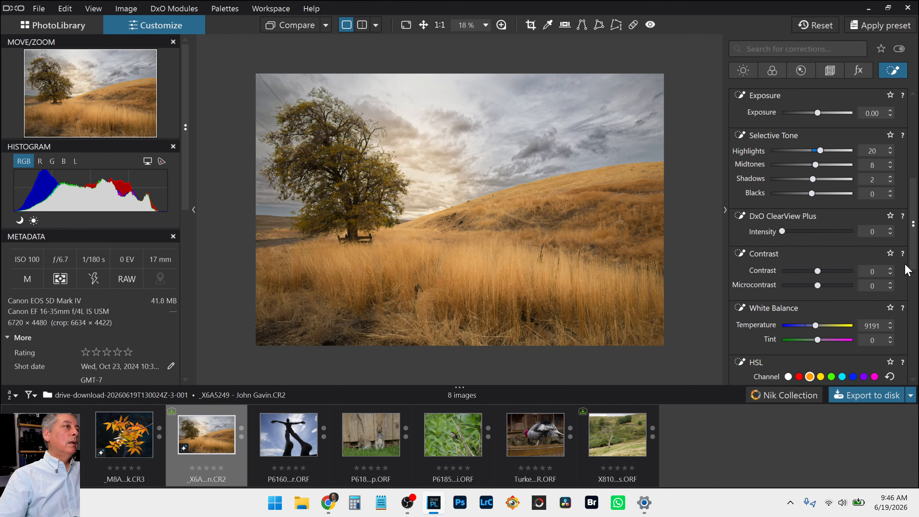
{"action": "left_click_drag", "start_coordinate": [403, 166], "coordinate": [432, 85]}
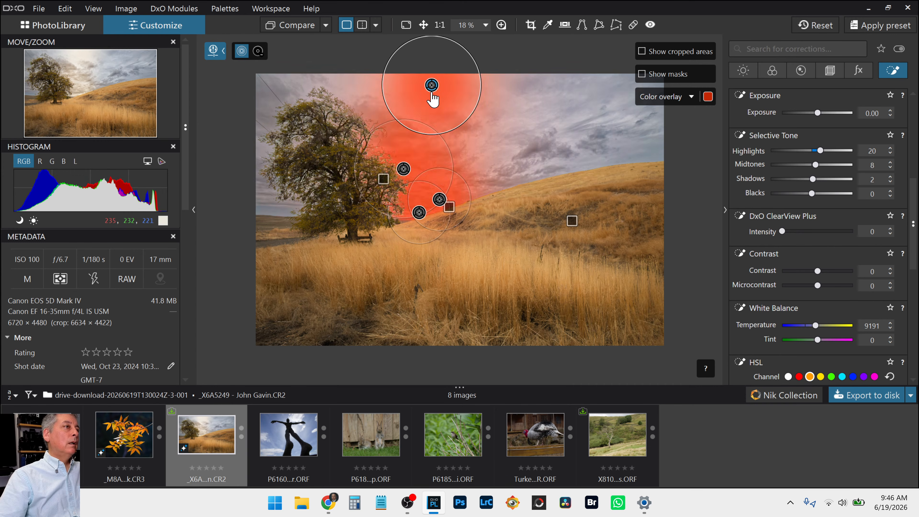
{"action": "left_click_drag", "start_coordinate": [428, 89], "coordinate": [413, 97]}
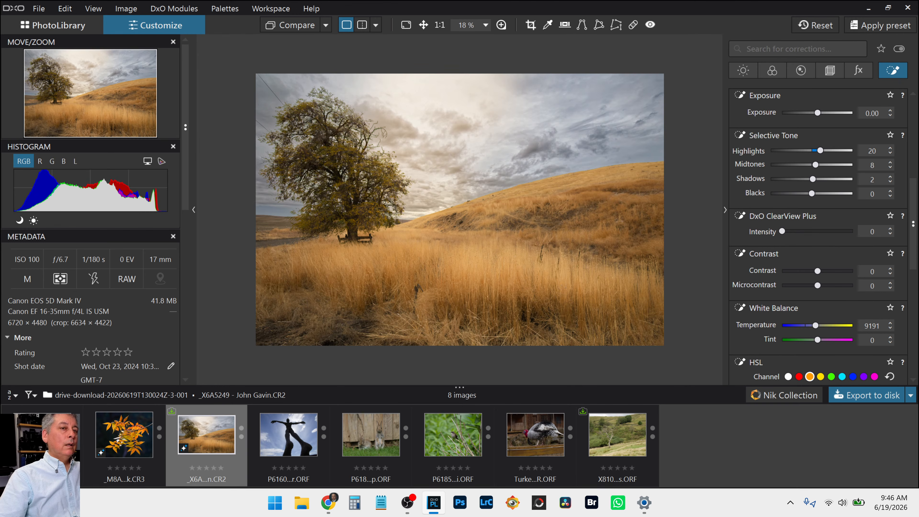
Step: Set the sky mask's temperature to 8783 and delete the extra control point placed in the upper sky
{"action": "mouse_move", "coordinate": [815, 326]}
{"action": "left_mouse_down"}
{"action": "mouse_move", "coordinate": [792, 326]}
{"action": "mouse_move", "coordinate": [815, 325]}
{"action": "left_mouse_up"}
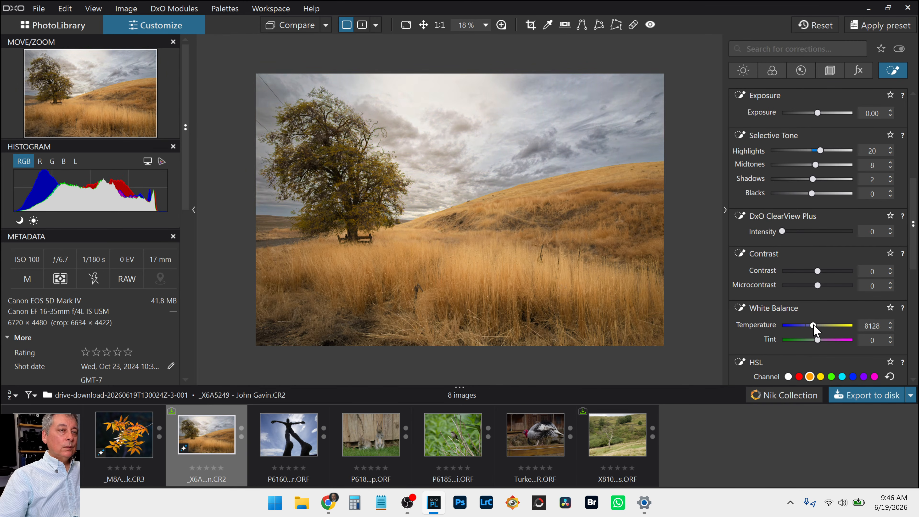
{"action": "left_click_drag", "start_coordinate": [814, 326], "coordinate": [815, 326]}
{"action": "mouse_move", "coordinate": [473, 100]}
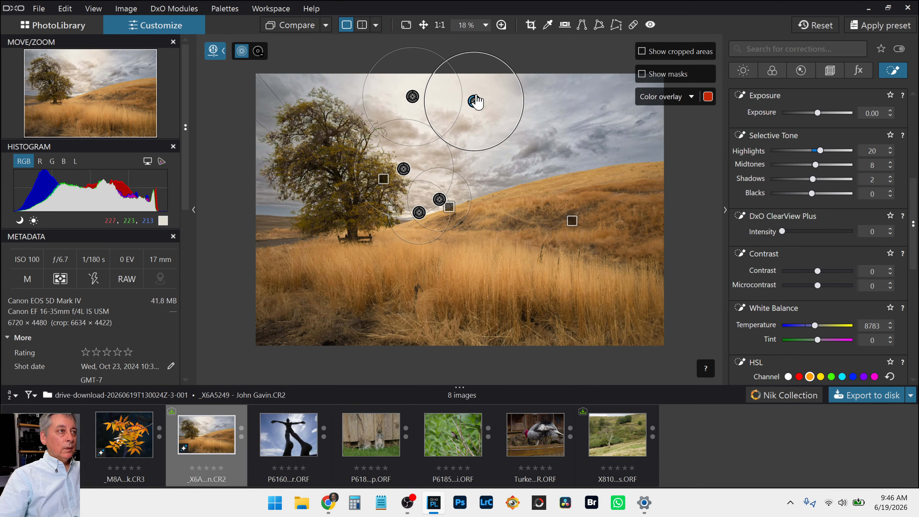
{"action": "key", "text": "Delete"}
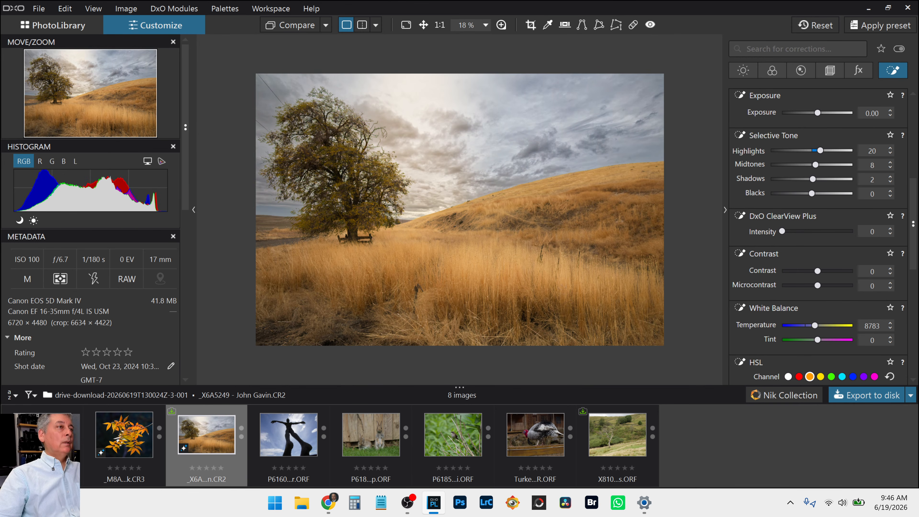
Step: Enlarge the control point near the photo's upper edge so its sky adjustment covers most of the clouds and the tree
{"action": "left_click_drag", "start_coordinate": [460, 97], "coordinate": [511, 97]}
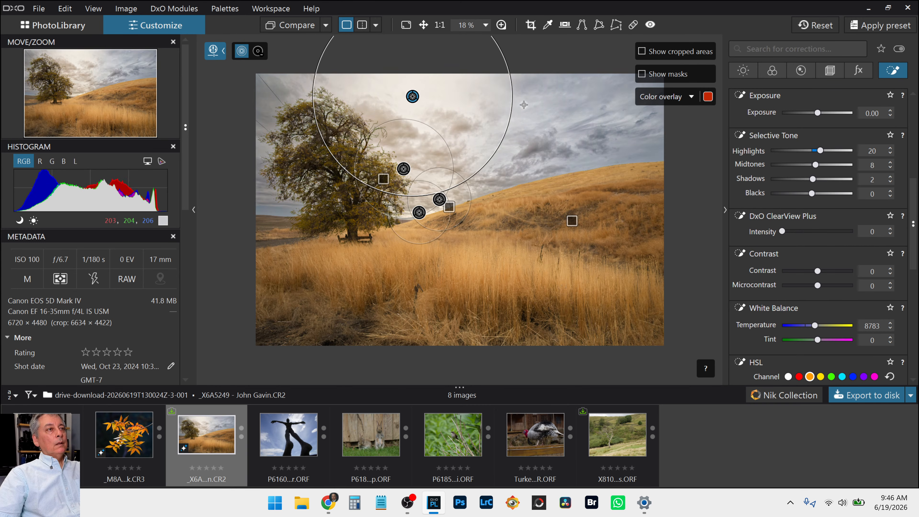
{"action": "left_click_drag", "start_coordinate": [510, 106], "coordinate": [583, 121]}
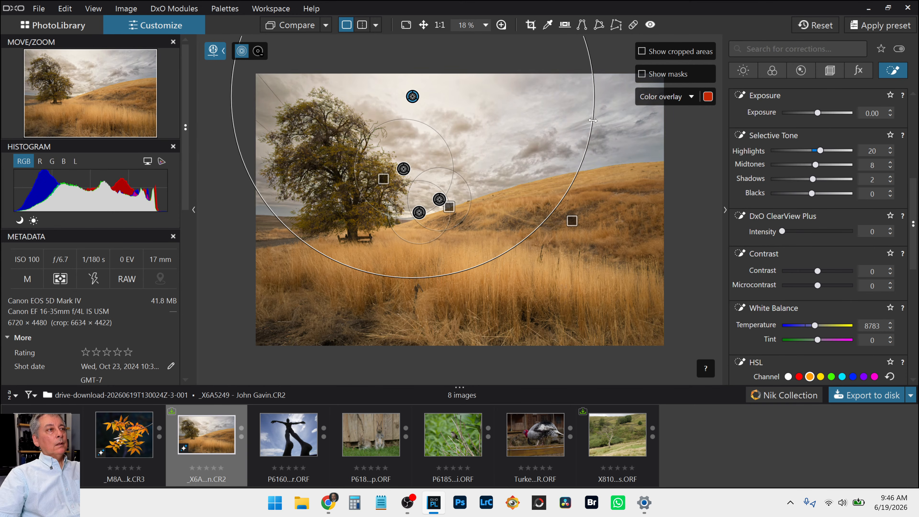
{"action": "left_click_drag", "start_coordinate": [584, 119], "coordinate": [581, 118]}
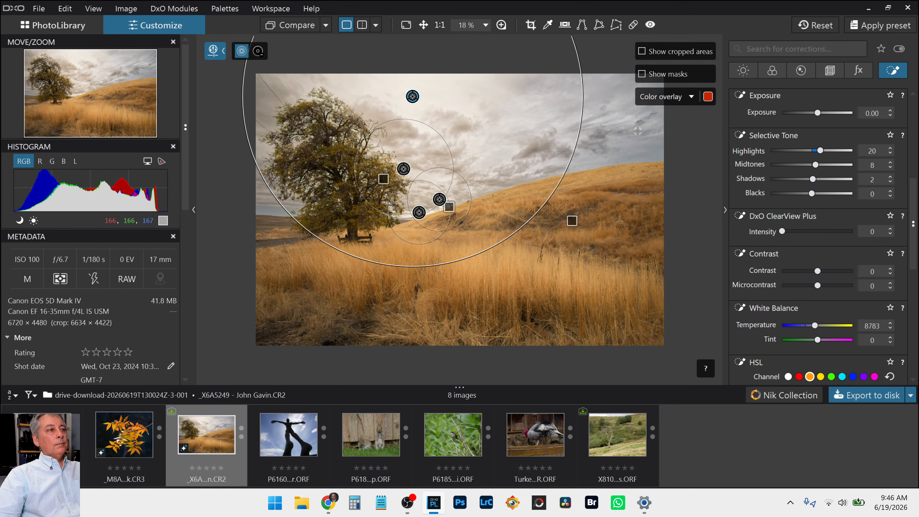
{"action": "key", "text": "Escape"}
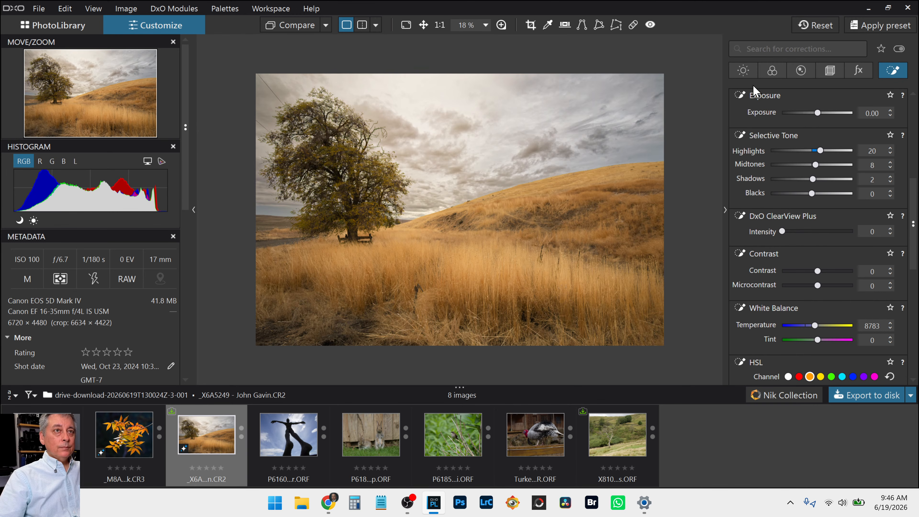
Step: Raise the global exposure of the whole photo to 0.30
{"action": "left_click", "coordinate": [745, 72]}
{"action": "scroll", "coordinate": [811, 167], "scroll_direction": "up", "scroll_amount": 5}
{"action": "scroll", "coordinate": [810, 168], "scroll_direction": "up", "scroll_amount": 1}
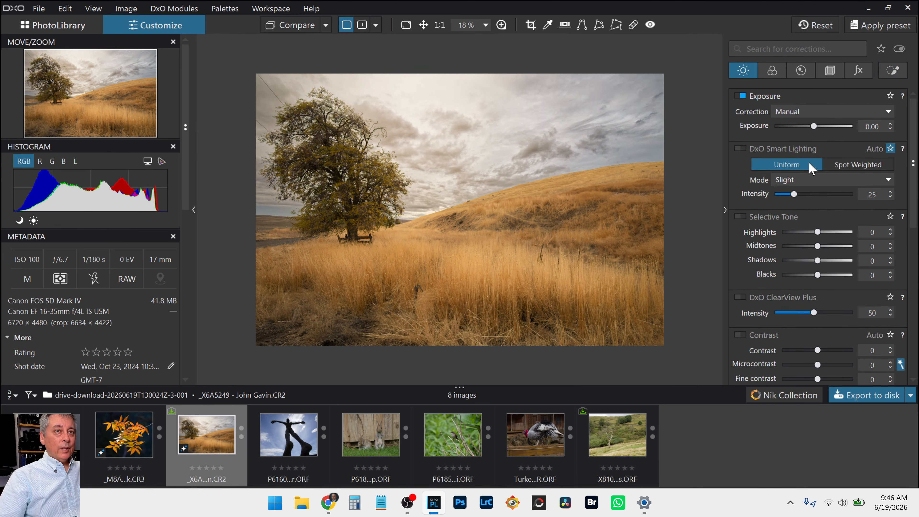
{"action": "left_click_drag", "start_coordinate": [813, 126], "coordinate": [817, 126]}
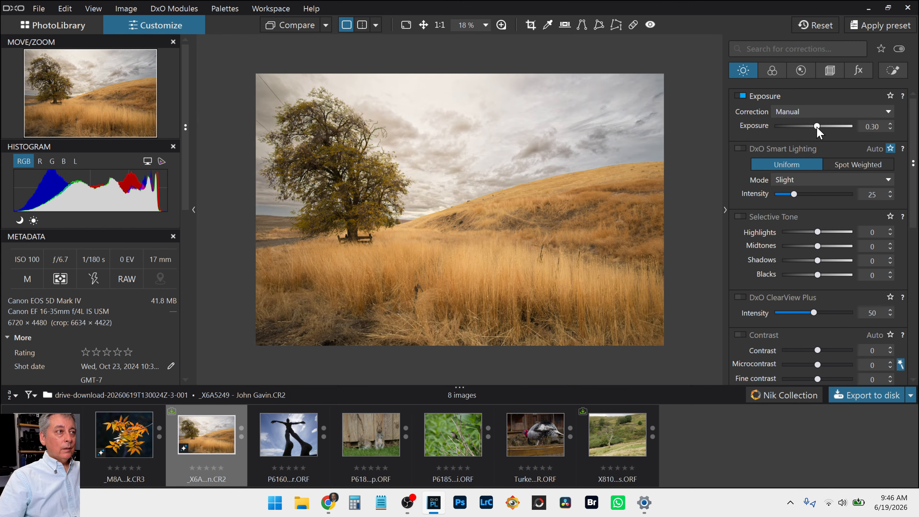
Step: Try DxO Smart Lighting on the whole photo, leave it off, and enable DxO ClearView Plus at intensity 50
{"action": "left_click", "coordinate": [743, 149]}
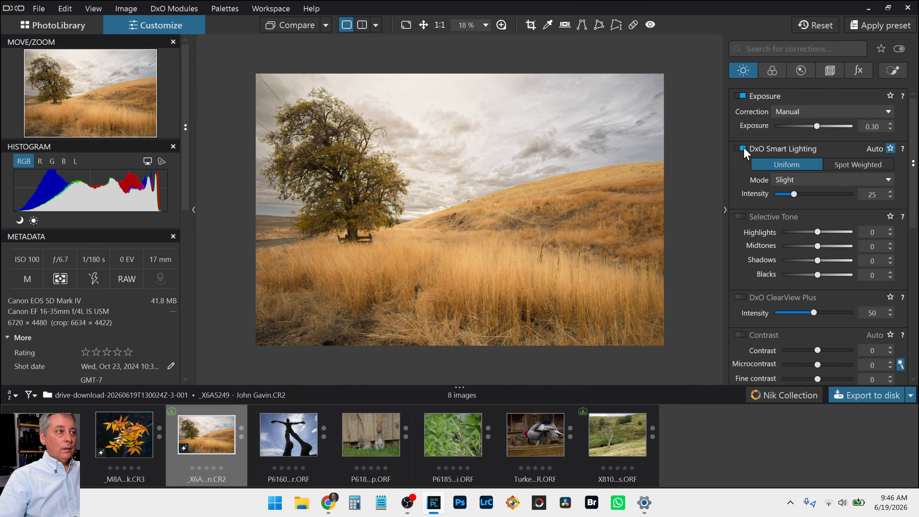
{"action": "left_click", "coordinate": [742, 149]}
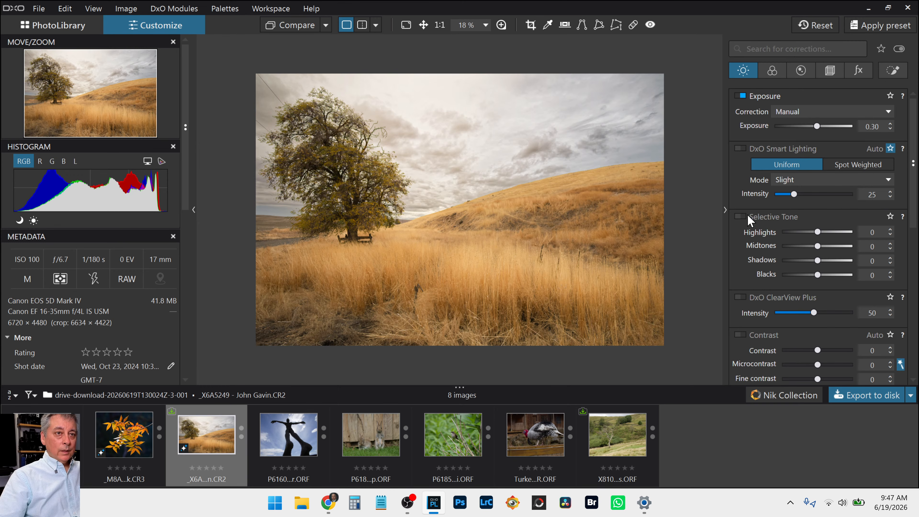
{"action": "left_click", "coordinate": [741, 149]}
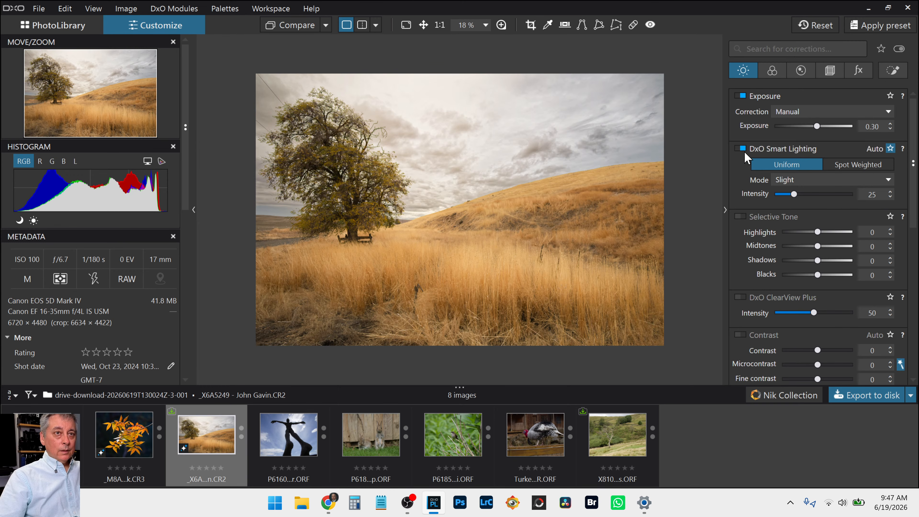
{"action": "left_click", "coordinate": [741, 149]}
{"action": "left_click", "coordinate": [747, 297]}
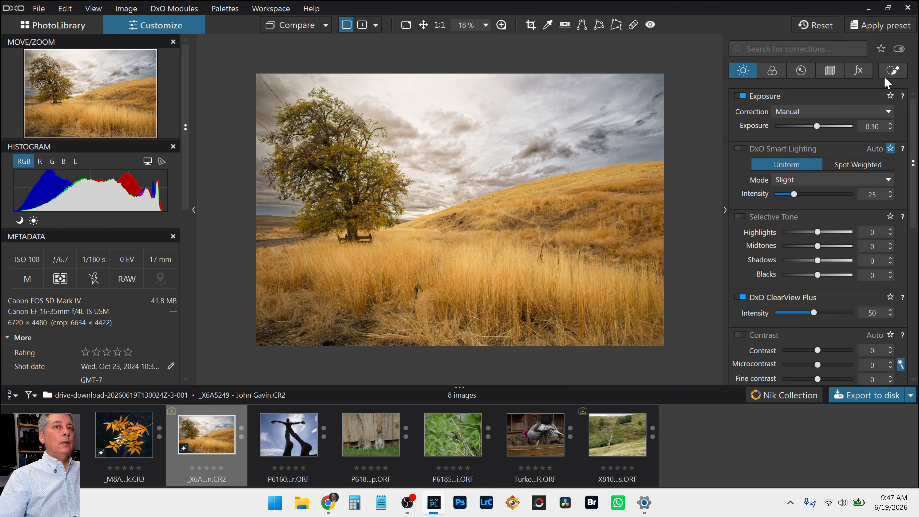
Step: Set the Mask 3 brush opacity to 63% with a smaller brush and paint more of the foreground grass
{"action": "left_click", "coordinate": [894, 70]}
{"action": "left_click", "coordinate": [778, 149]}
{"action": "left_click", "coordinate": [783, 166]}
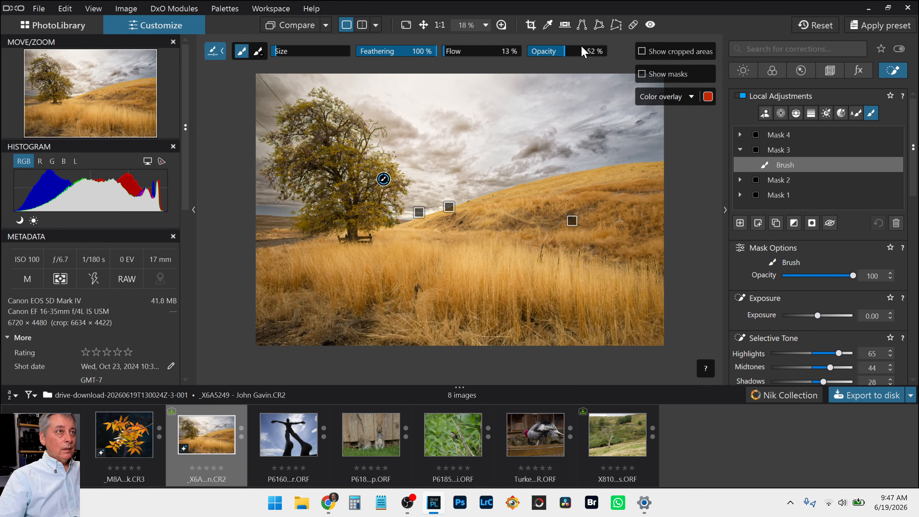
{"action": "left_click", "coordinate": [576, 51]}
{"action": "left_click_drag", "start_coordinate": [576, 52], "coordinate": [575, 52]}
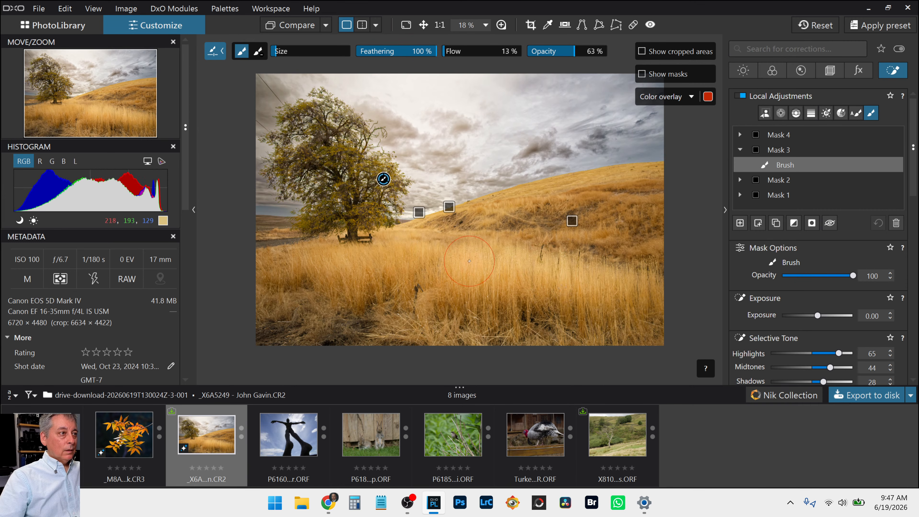
{"action": "scroll", "coordinate": [548, 186], "scroll_direction": "down", "scroll_amount": 4}
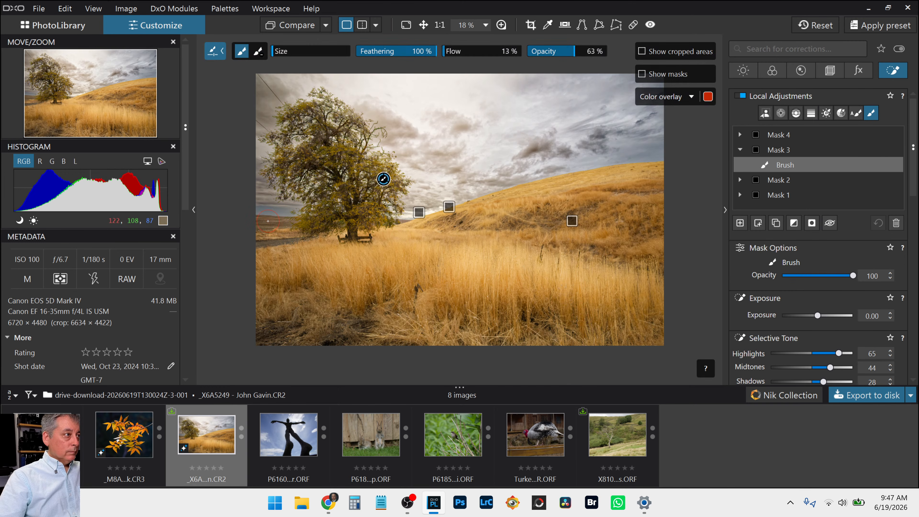
{"action": "mouse_move", "coordinate": [452, 262]}
{"action": "left_mouse_down"}
{"action": "mouse_move", "coordinate": [707, 370]}
{"action": "mouse_move", "coordinate": [531, 363]}
{"action": "left_mouse_up"}
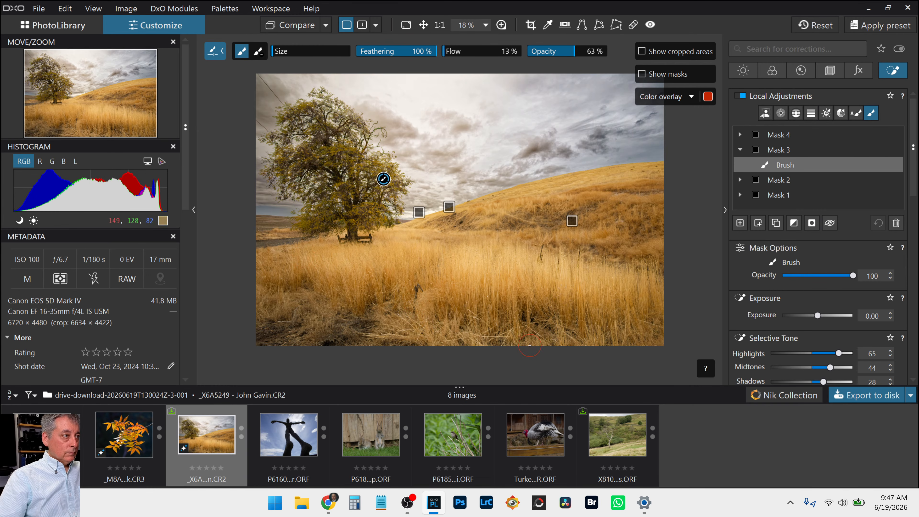
Step: Set the Mask 4 brush's ClearView Plus intensity to 19 and paint over the dark foreground grass and the hillside
{"action": "left_click", "coordinate": [792, 149]}
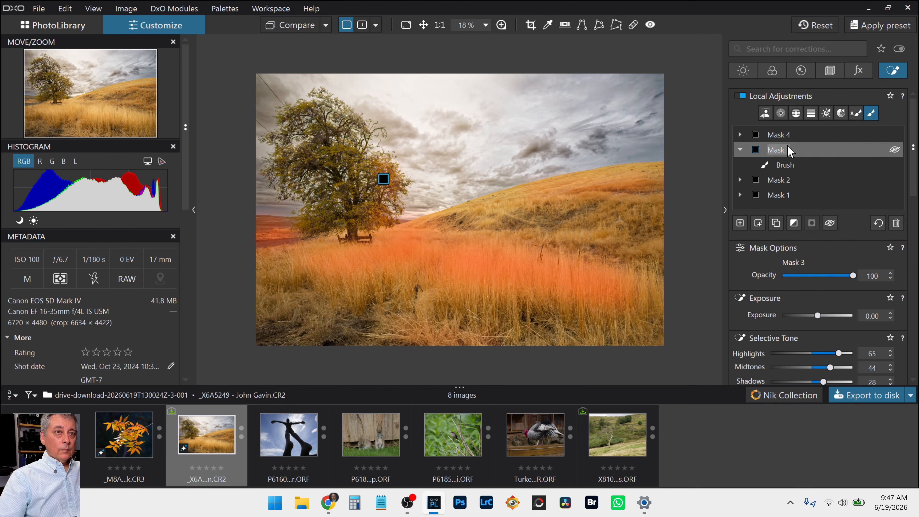
{"action": "left_click", "coordinate": [781, 135]}
{"action": "left_click", "coordinate": [789, 151]}
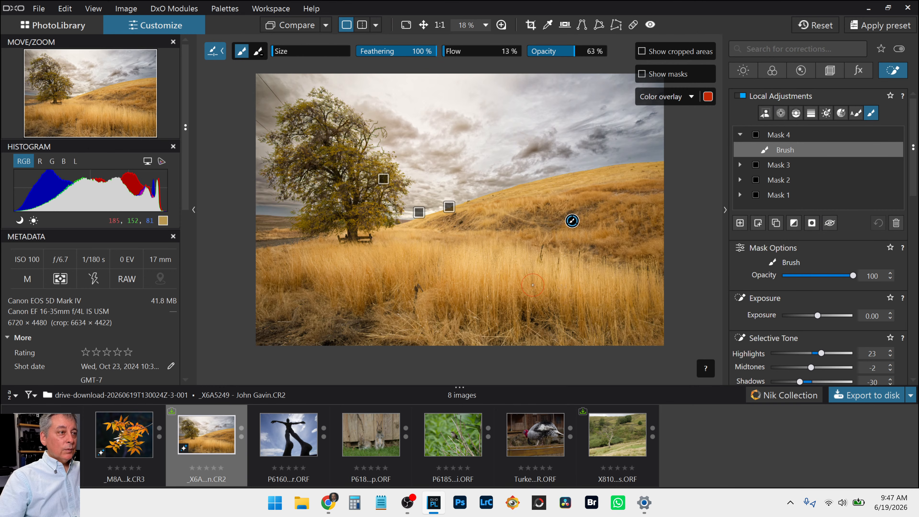
{"action": "scroll", "coordinate": [749, 301], "scroll_direction": "down", "scroll_amount": 3}
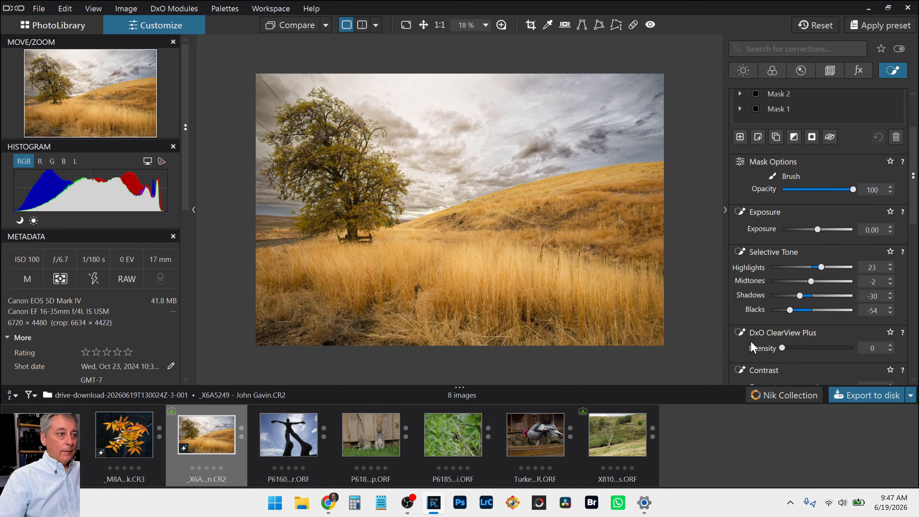
{"action": "left_click_drag", "start_coordinate": [782, 348], "coordinate": [802, 348]}
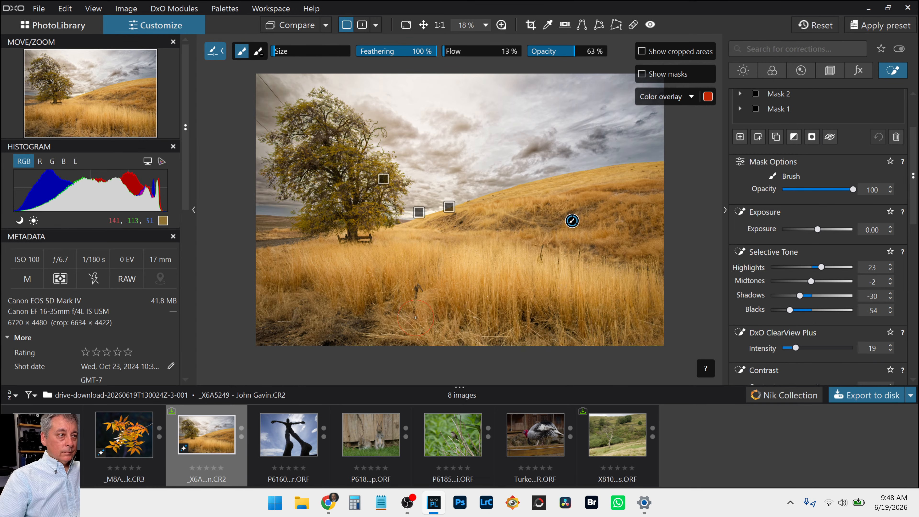
{"action": "mouse_move", "coordinate": [416, 317]}
{"action": "left_mouse_down"}
{"action": "mouse_move", "coordinate": [492, 325]}
{"action": "mouse_move", "coordinate": [427, 316]}
{"action": "left_mouse_up"}
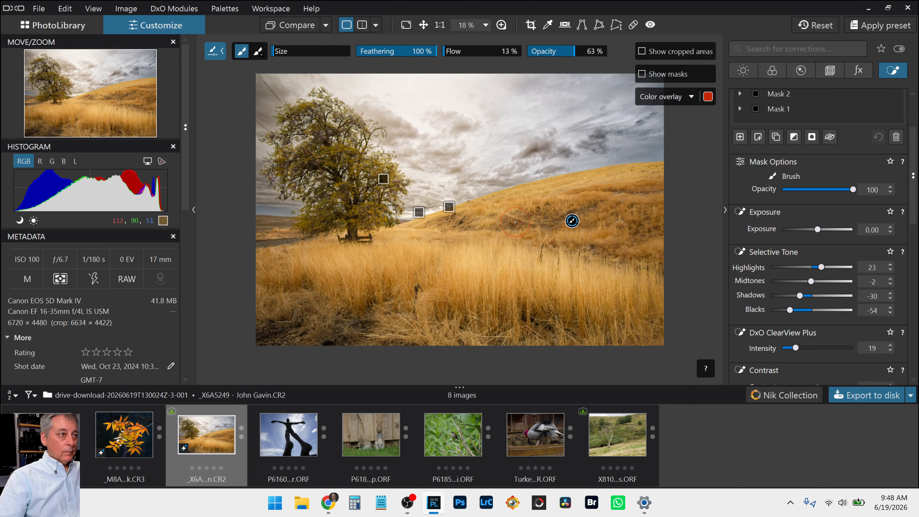
{"action": "left_click", "coordinate": [662, 235]}
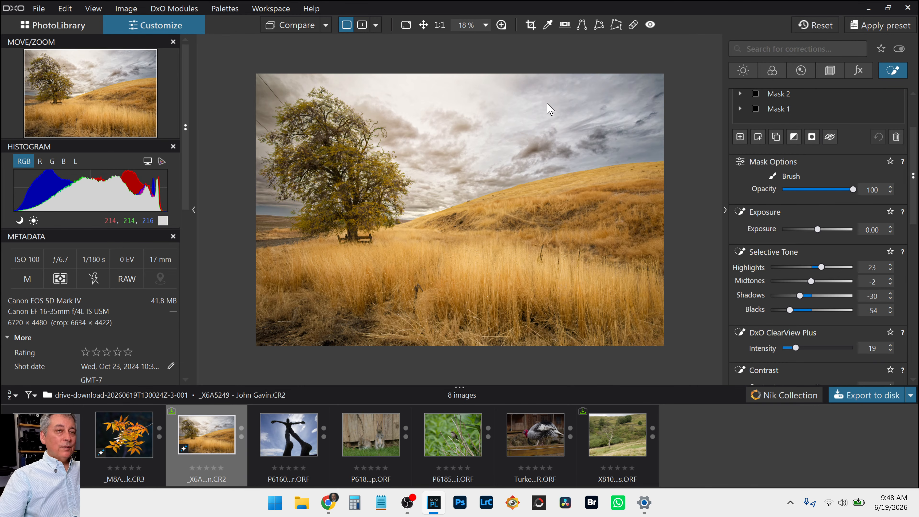
Step: Try to remove the upper power line beside the treetop with an 11 px Repair stroke, adjusting its source area
{"action": "key", "text": "ctrl+0"}
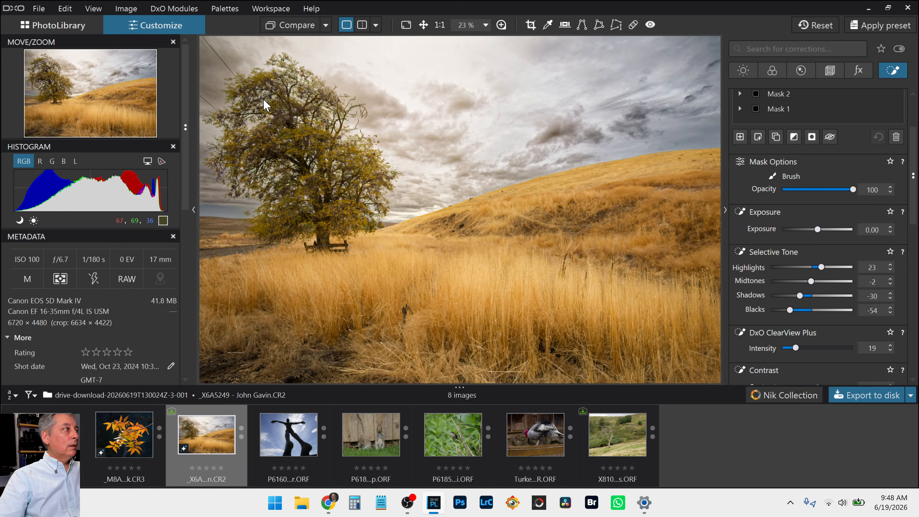
{"action": "scroll", "coordinate": [266, 105], "scroll_direction": "up", "scroll_amount": 3}
{"action": "left_click_drag", "start_coordinate": [88, 92], "coordinate": [81, 85]}
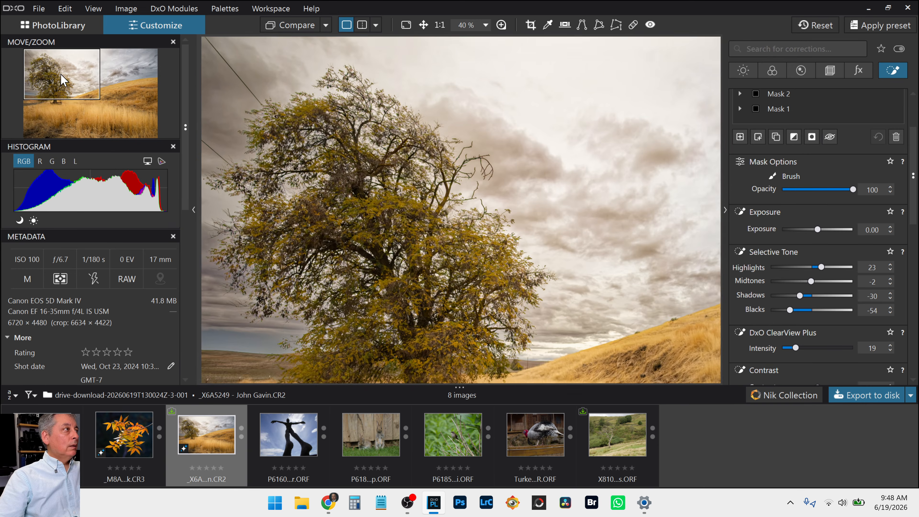
{"action": "left_click", "coordinate": [633, 24]}
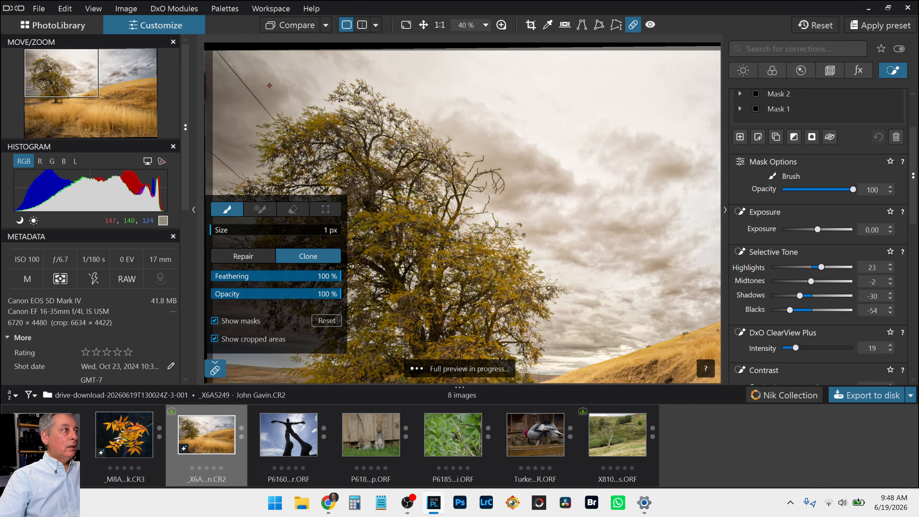
{"action": "scroll", "coordinate": [270, 85], "scroll_direction": "down", "scroll_amount": 3}
{"action": "left_click", "coordinate": [243, 255]}
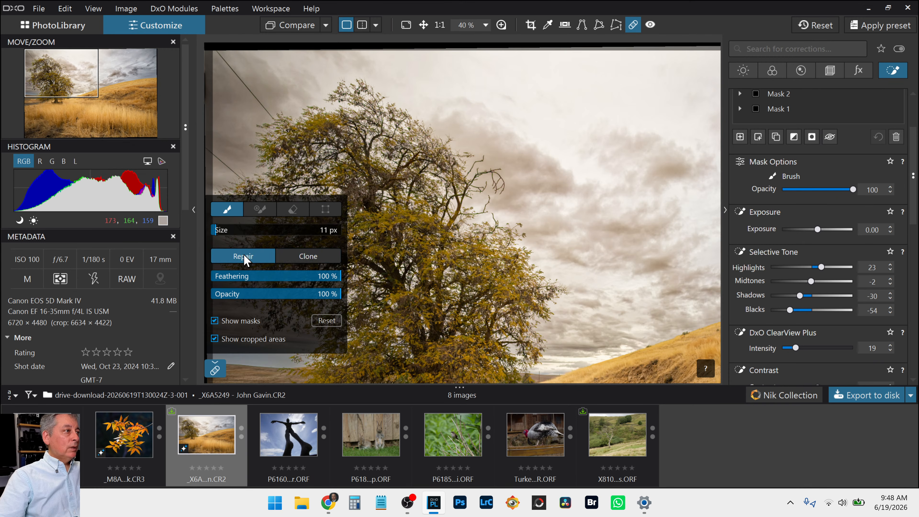
{"action": "mouse_move", "coordinate": [249, 64]}
{"action": "left_mouse_down"}
{"action": "mouse_move", "coordinate": [221, 55]}
{"action": "mouse_move", "coordinate": [271, 117]}
{"action": "left_mouse_up"}
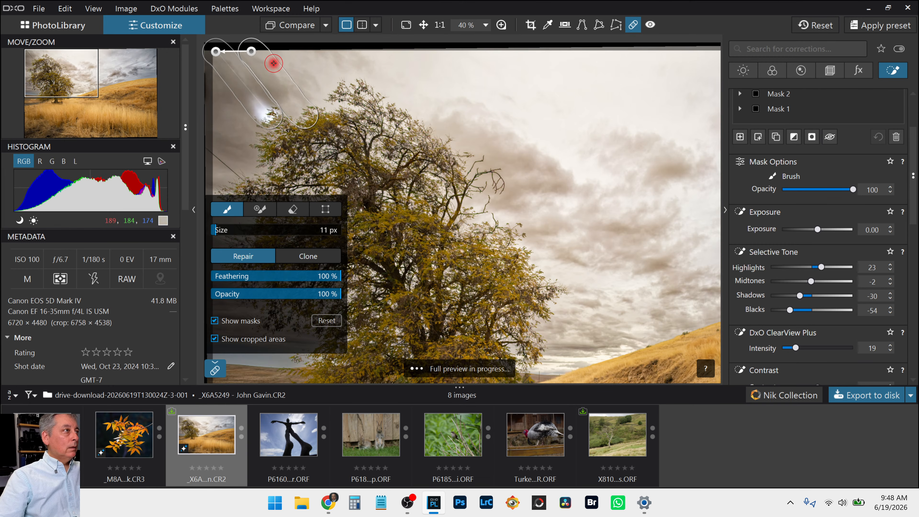
{"action": "left_click_drag", "start_coordinate": [251, 55], "coordinate": [212, 50]}
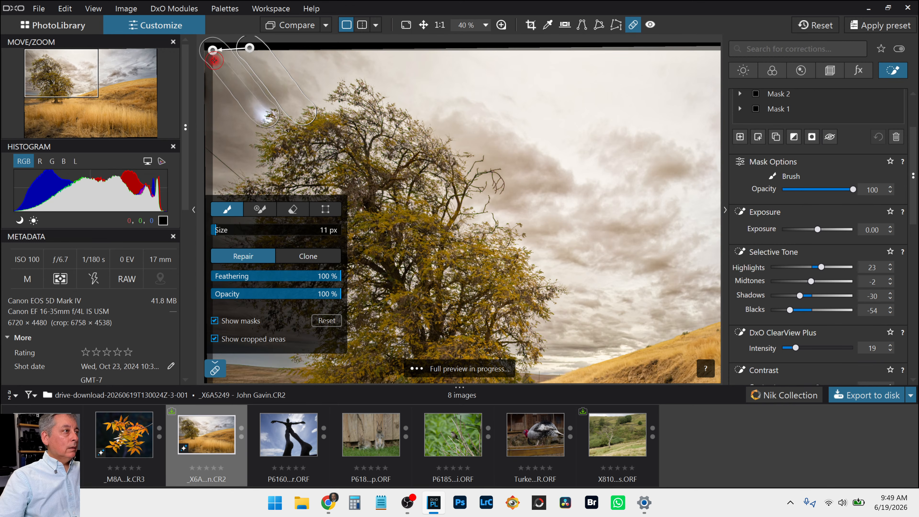
Step: Undo the repair stroke and clone over the upper power line with a 21 px brush at 48% feathering
{"action": "left_click", "coordinate": [308, 264]}
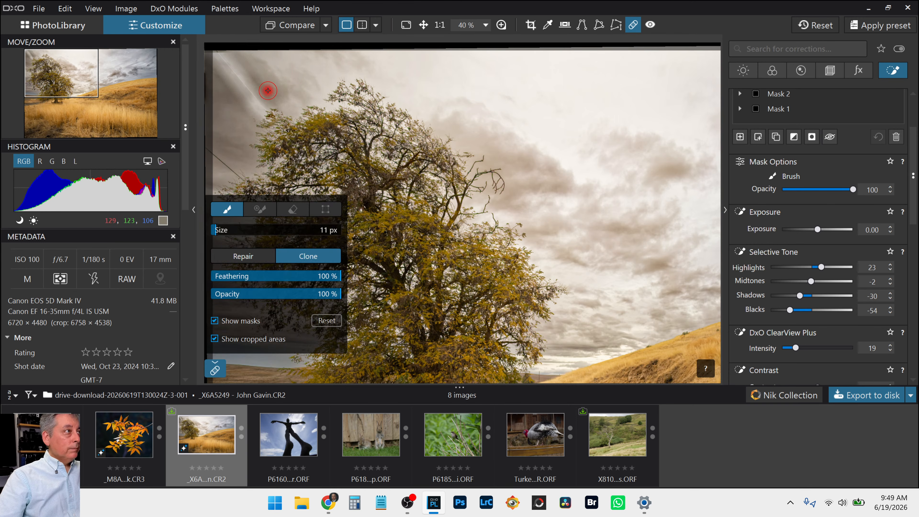
{"action": "key", "text": "ctrl+z"}
{"action": "scroll", "coordinate": [235, 71], "scroll_direction": "up", "scroll_amount": 5}
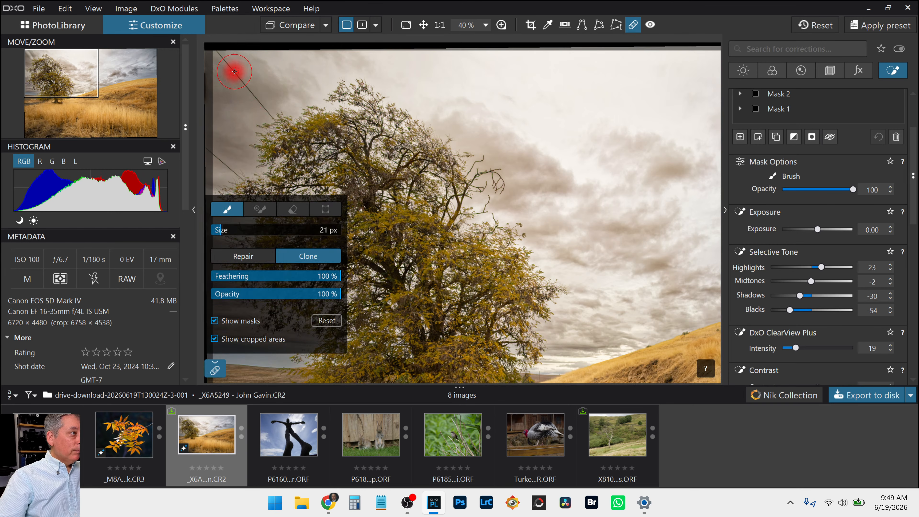
{"action": "left_click_drag", "start_coordinate": [298, 277], "coordinate": [273, 277]}
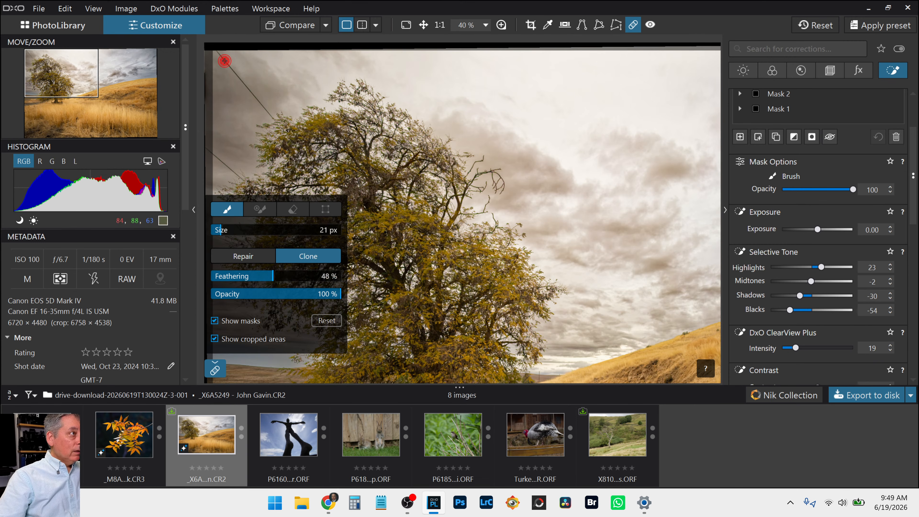
{"action": "left_click_drag", "start_coordinate": [218, 53], "coordinate": [272, 116]}
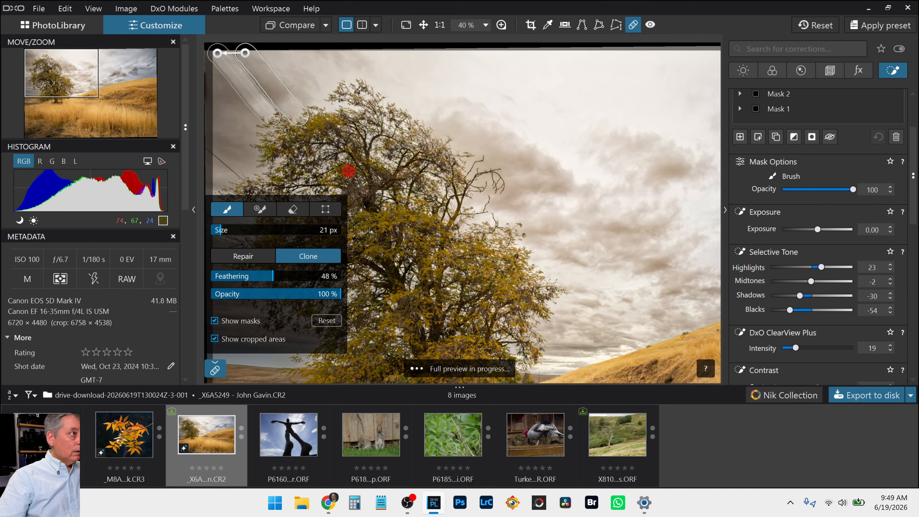
Step: Convert the power line's clone stroke to Repair and close the retouching tool
{"action": "left_click", "coordinate": [256, 256]}
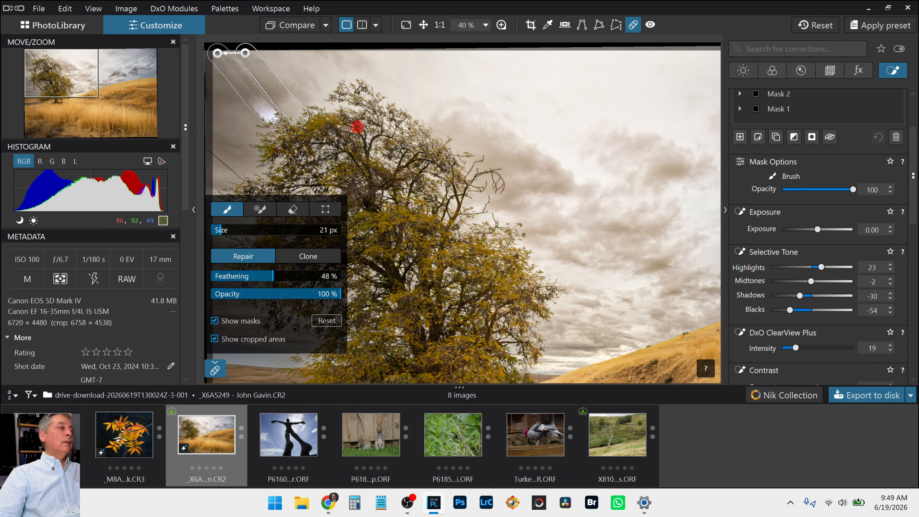
{"action": "scroll", "coordinate": [312, 139], "scroll_direction": "down", "scroll_amount": 1}
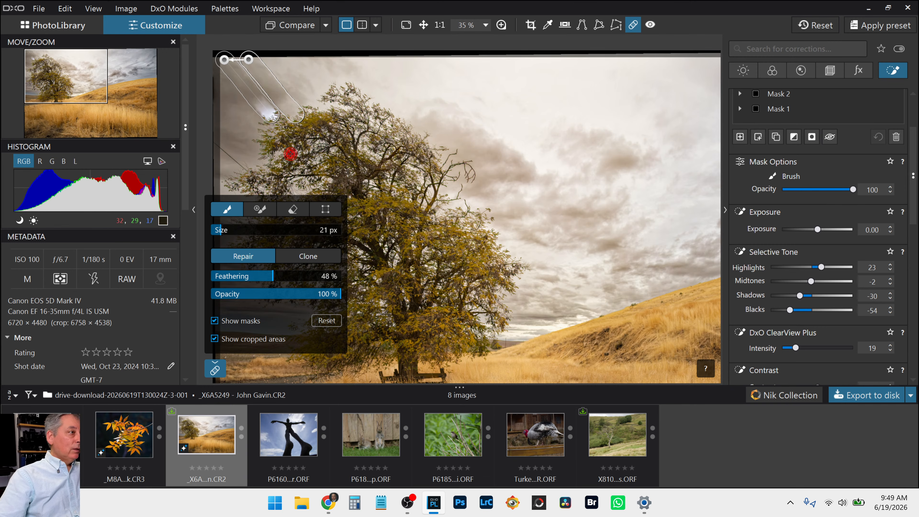
{"action": "key", "text": "Escape"}
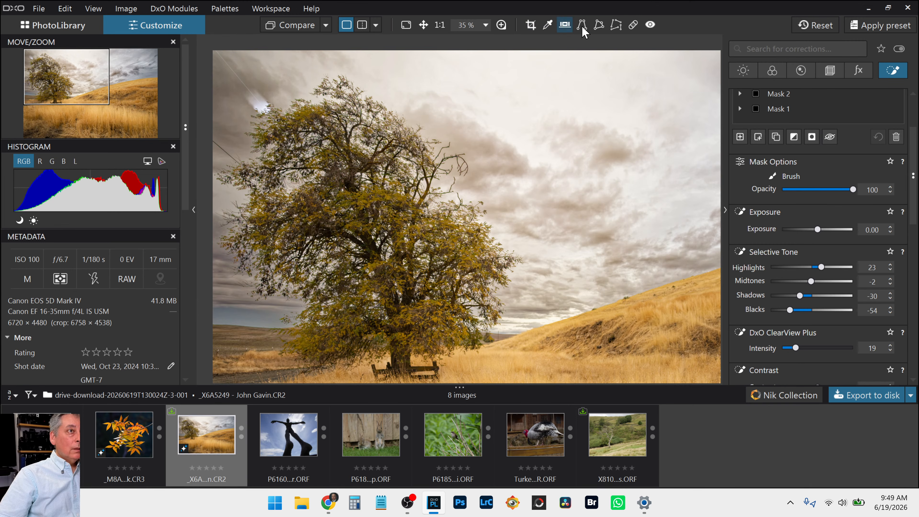
Step: Remove the retouching strokes from the upper power line beside the treetop and close the retouching tool
{"action": "left_click", "coordinate": [633, 24]}
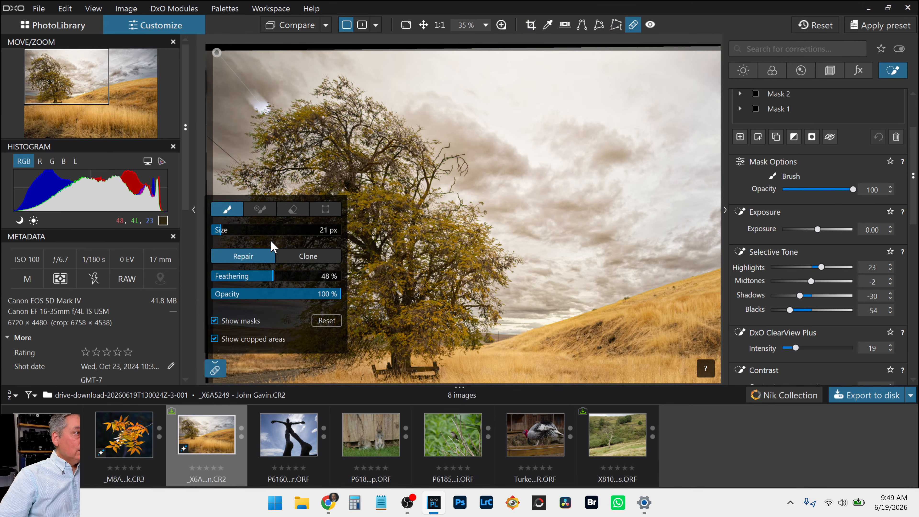
{"action": "left_click", "coordinate": [304, 255]}
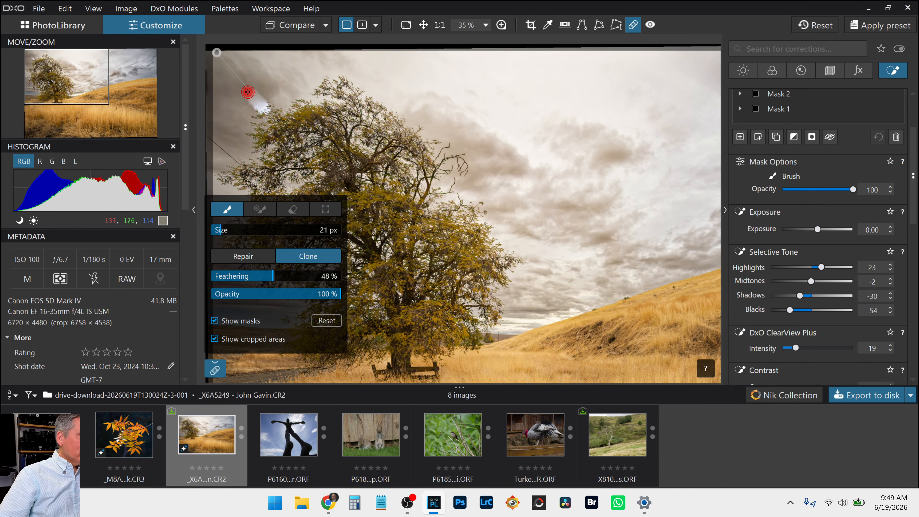
{"action": "left_click", "coordinate": [225, 58]}
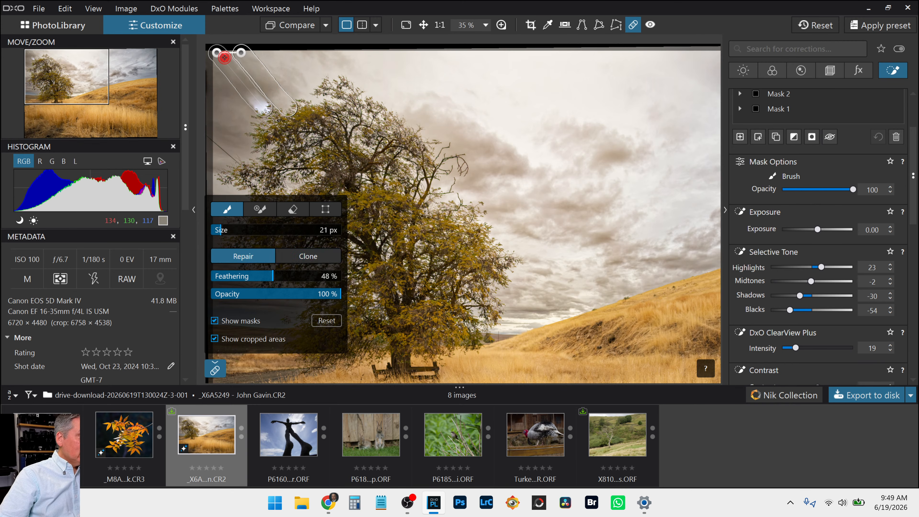
{"action": "left_click_drag", "start_coordinate": [225, 58], "coordinate": [264, 110]}
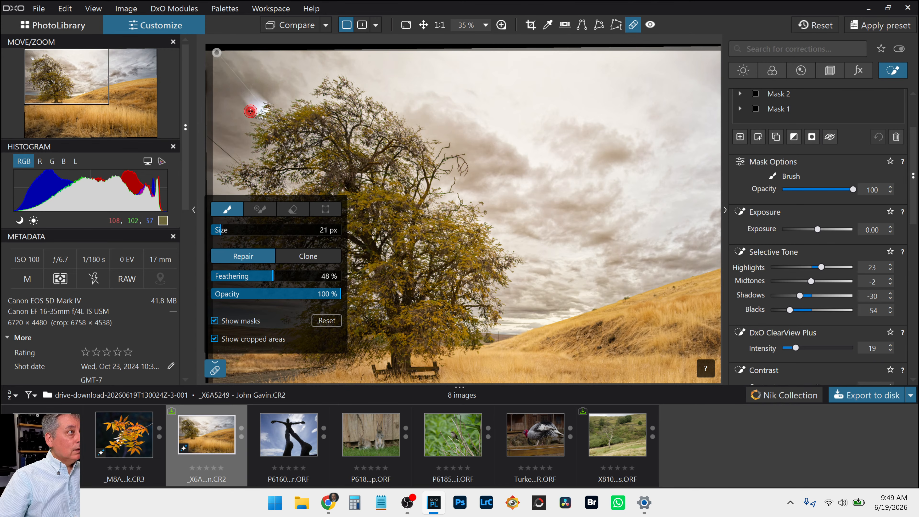
{"action": "left_click_drag", "start_coordinate": [228, 66], "coordinate": [217, 56]}
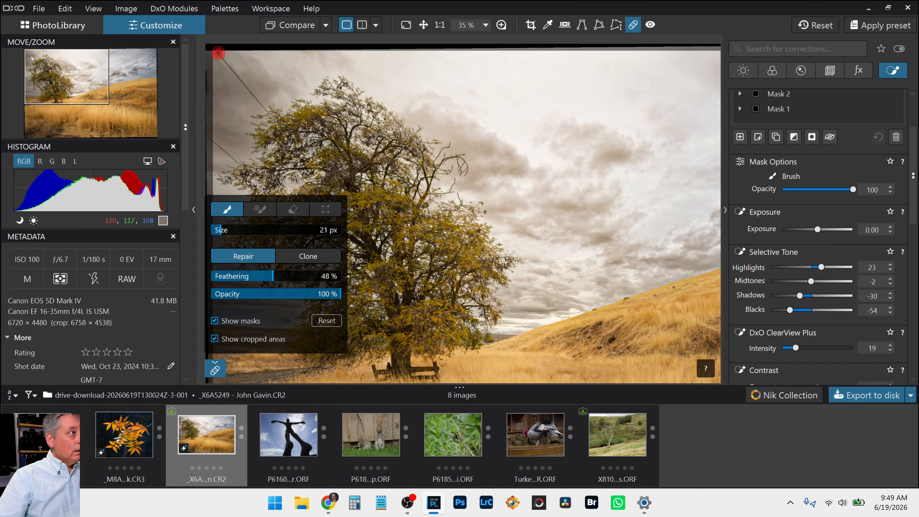
{"action": "left_click", "coordinate": [243, 77]}
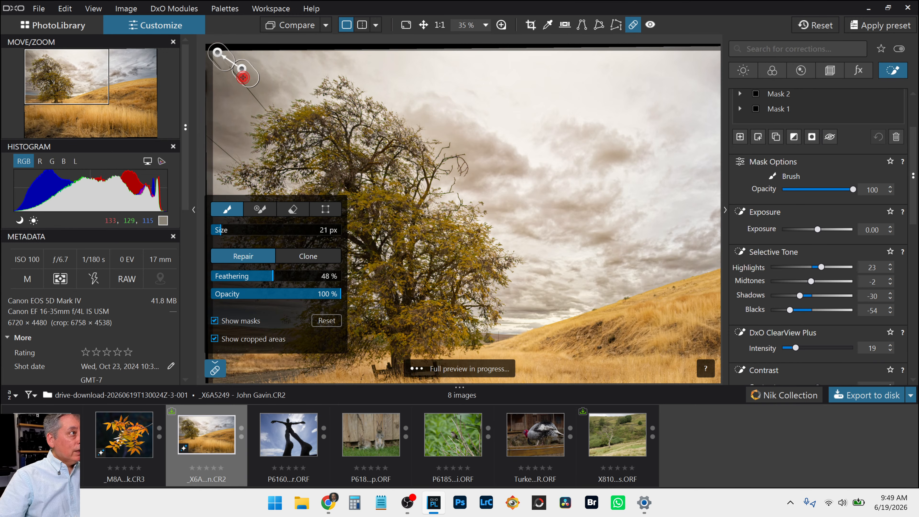
{"action": "left_click_drag", "start_coordinate": [244, 77], "coordinate": [254, 70]}
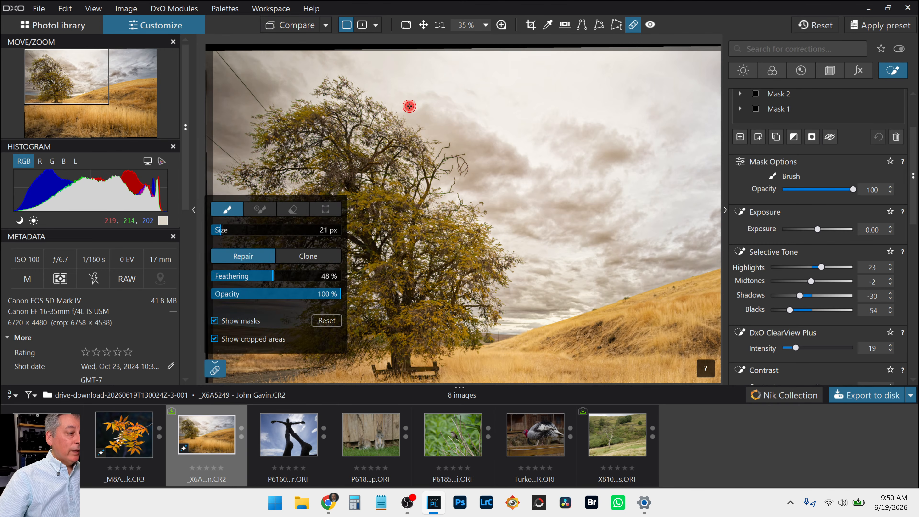
{"action": "key", "text": "Escape"}
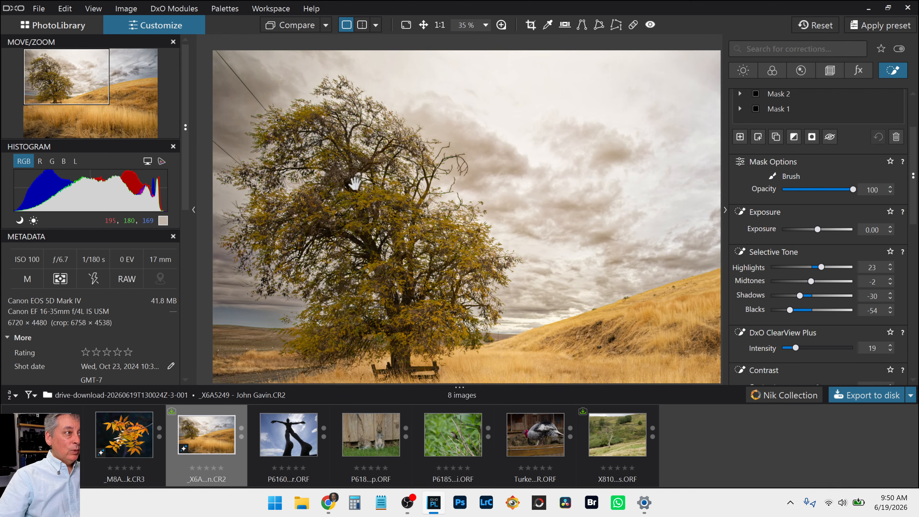
Step: Add a new local adjustment mask with the Auto brush and paint over the tree's lower trunk
{"action": "scroll", "coordinate": [800, 181], "scroll_direction": "up", "scroll_amount": 3}
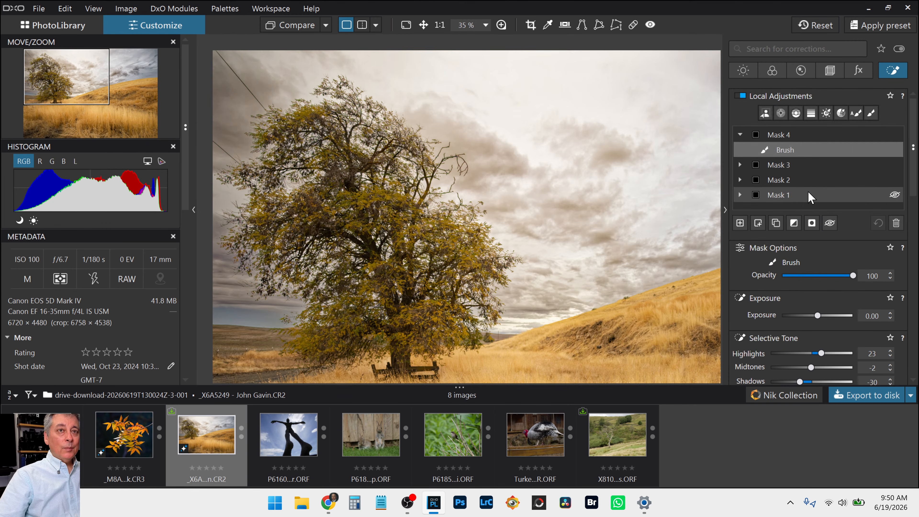
{"action": "left_click", "coordinate": [855, 114]}
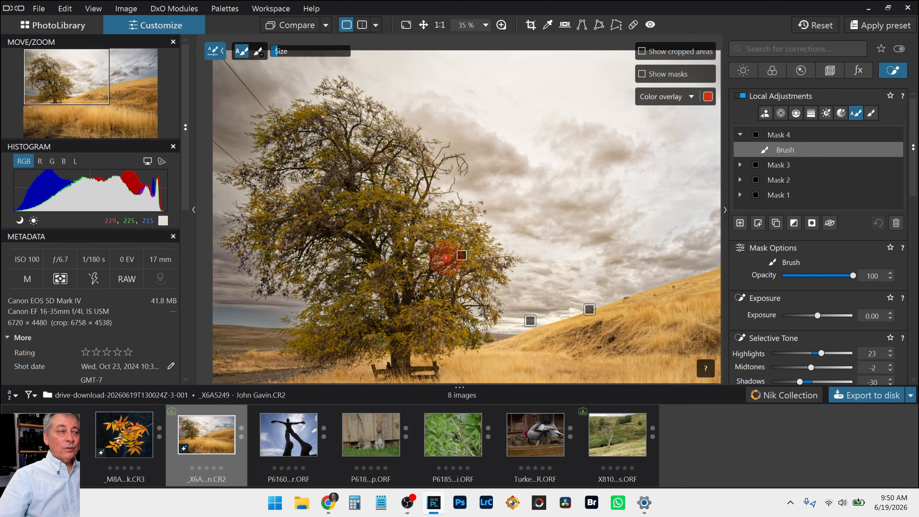
{"action": "scroll", "coordinate": [354, 170], "scroll_direction": "down", "scroll_amount": 1}
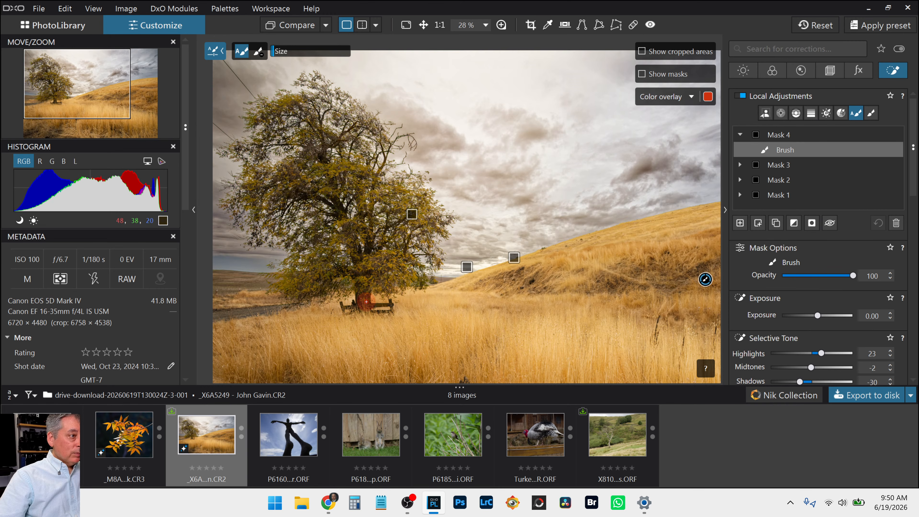
{"action": "left_click_drag", "start_coordinate": [366, 293], "coordinate": [366, 302]}
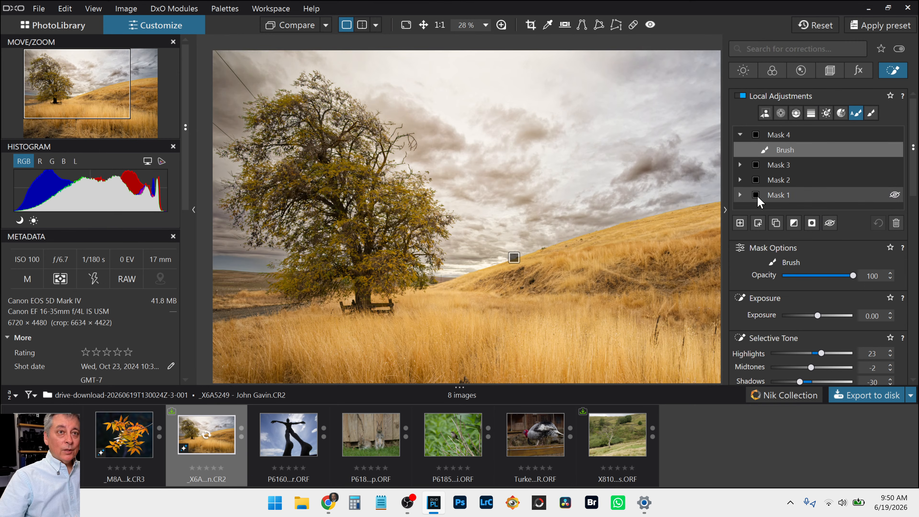
{"action": "left_click", "coordinate": [741, 223]}
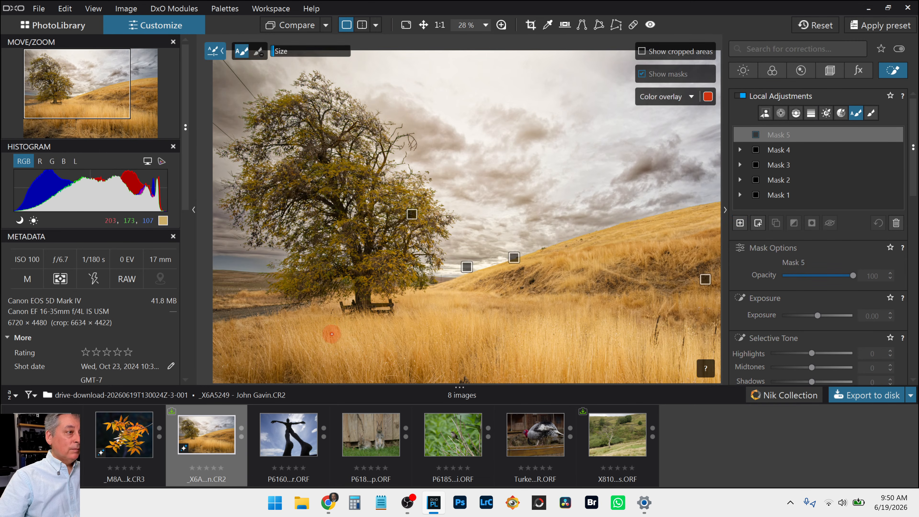
{"action": "left_click_drag", "start_coordinate": [361, 305], "coordinate": [359, 283]}
Step: Extend the Mask 5 Auto brush selection up the tree's inner branches, undoing the stray stroke near the treetop
{"action": "left_click_drag", "start_coordinate": [368, 249], "coordinate": [368, 247]}
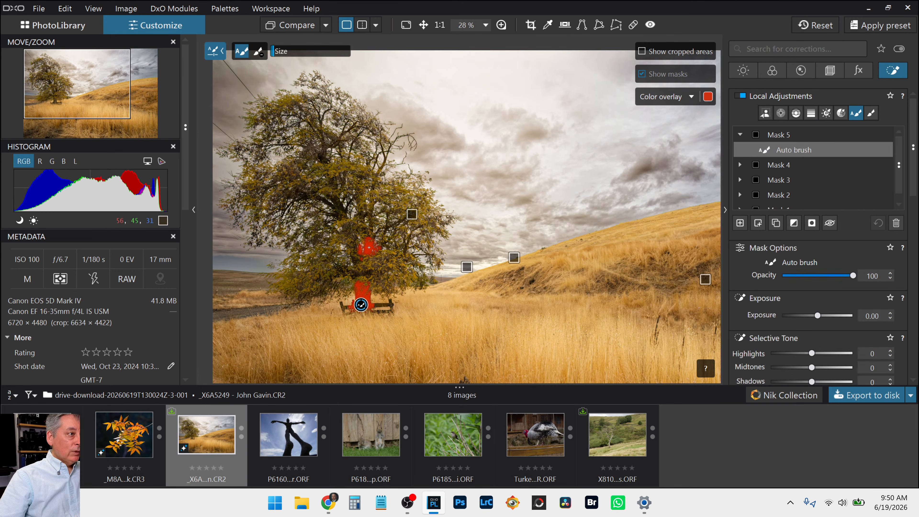
{"action": "left_click_drag", "start_coordinate": [339, 209], "coordinate": [329, 205]}
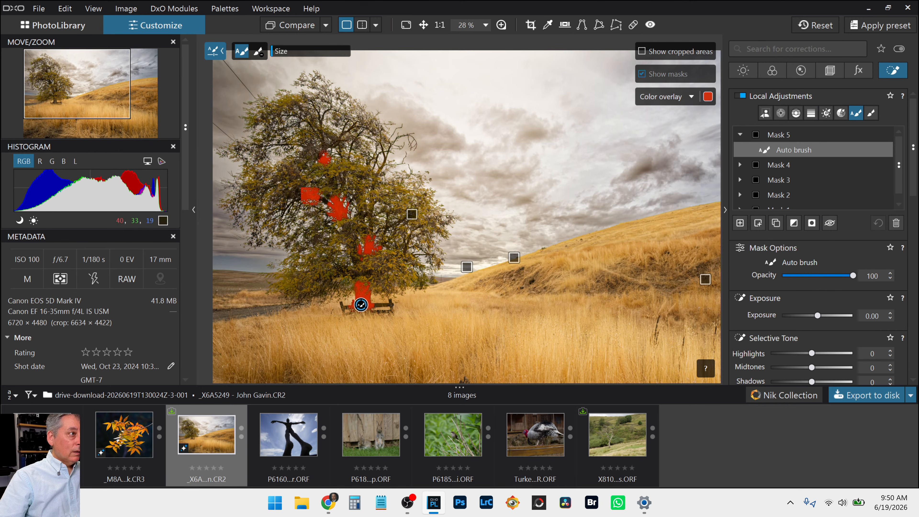
{"action": "key", "text": "alt"}
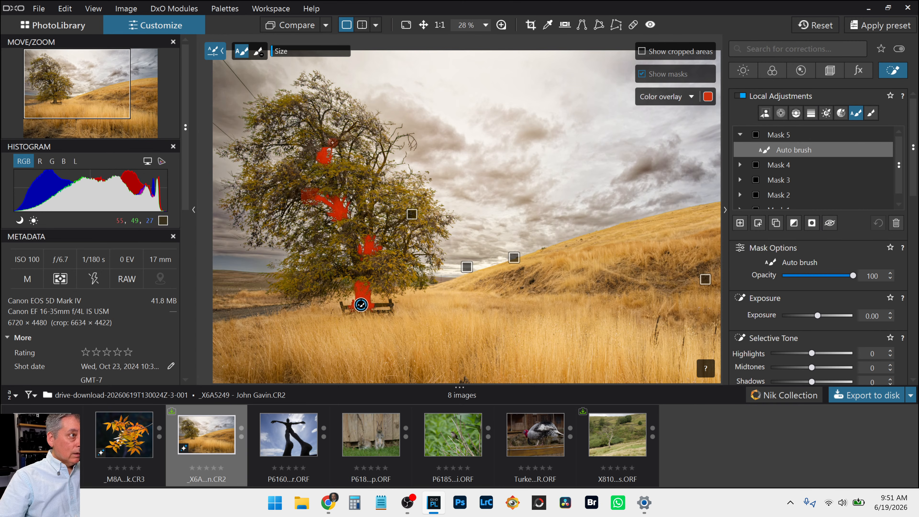
{"action": "scroll", "coordinate": [361, 304], "scroll_direction": "down", "scroll_amount": 1}
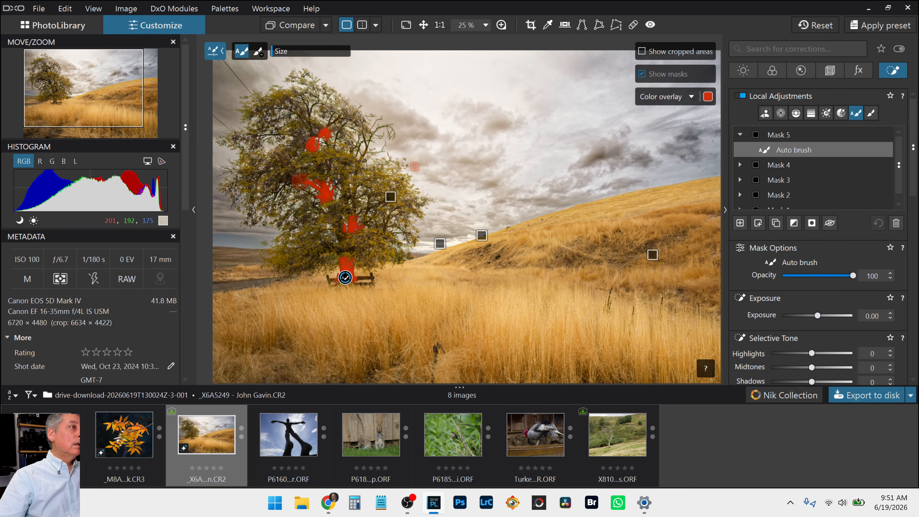
{"action": "key", "text": "ctrl+z"}
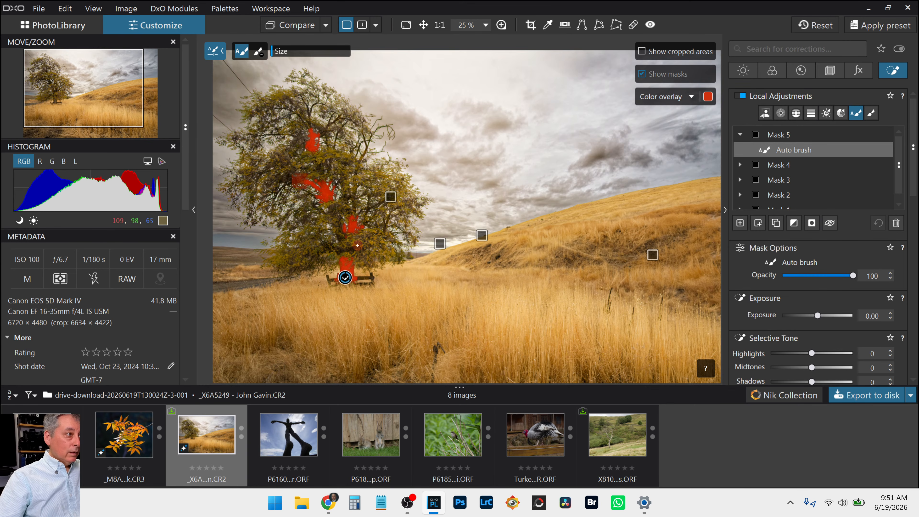
{"action": "key", "text": "m"}
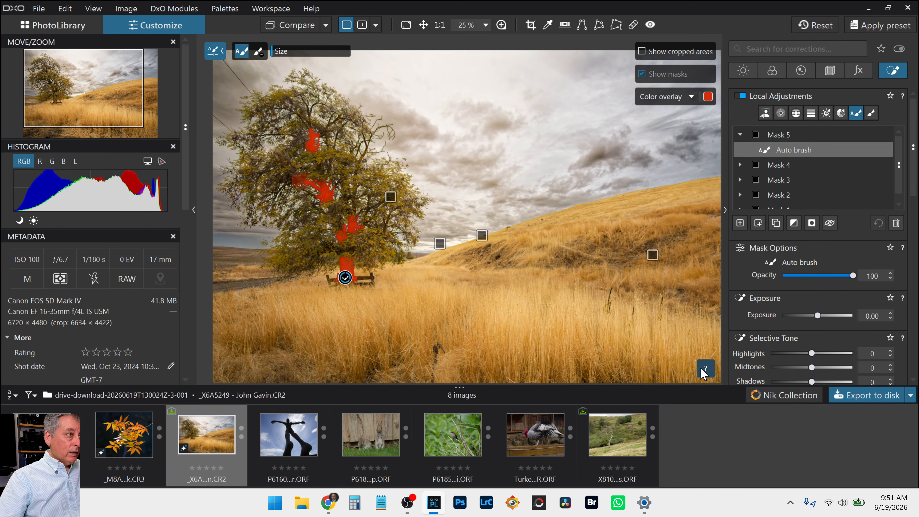
Step: Set Mask 5's Highlights to 57, Midtones to 42, Shadows to 24 and ClearView Plus intensity to 43
{"action": "scroll", "coordinate": [815, 344], "scroll_direction": "down", "scroll_amount": 3}
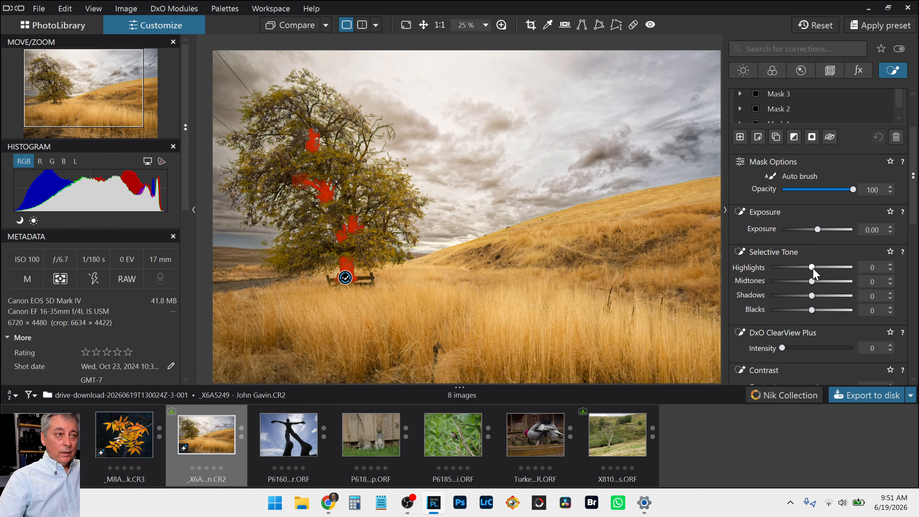
{"action": "left_click_drag", "start_coordinate": [812, 267], "coordinate": [836, 268]}
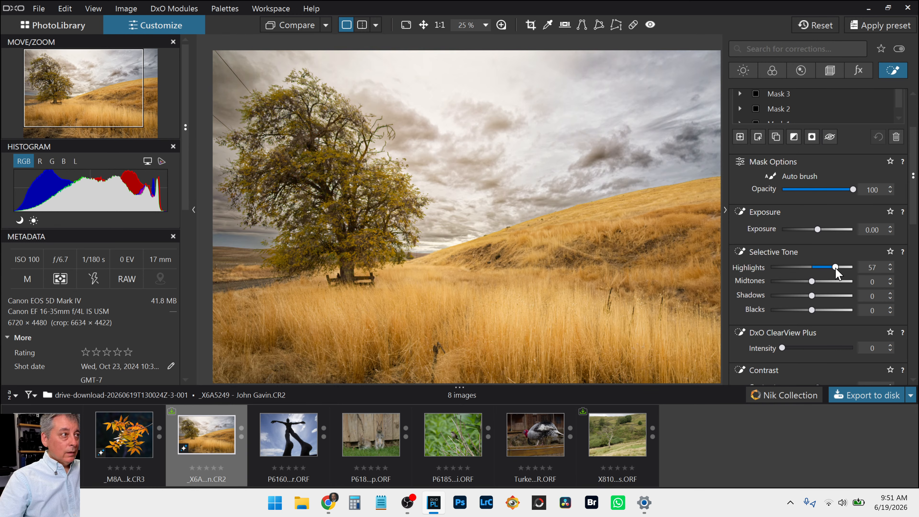
{"action": "left_click", "coordinate": [830, 281]}
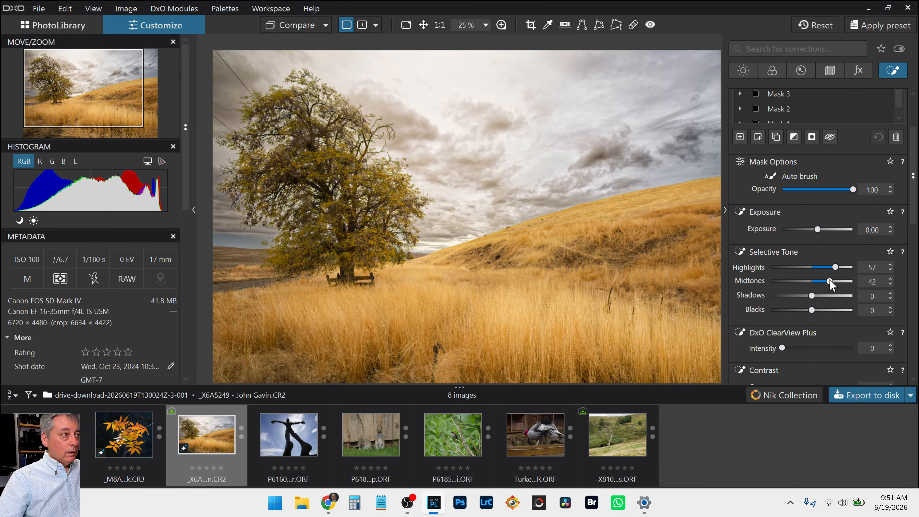
{"action": "left_click", "coordinate": [824, 296]}
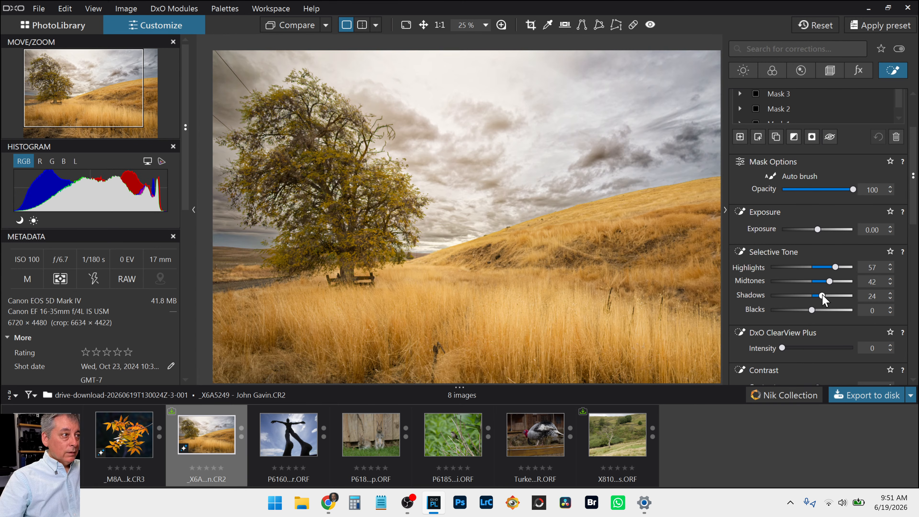
{"action": "scroll", "coordinate": [816, 330], "scroll_direction": "down", "scroll_amount": 3}
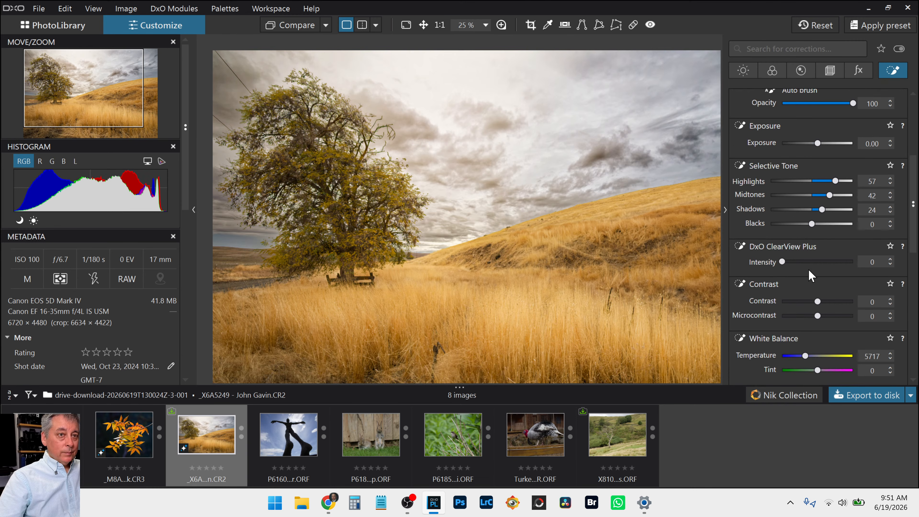
{"action": "left_click", "coordinate": [813, 262]}
Step: Set Mask 5's HSL Saturation to 15 on the all-colors channel and compare the photo with its original
{"action": "scroll", "coordinate": [794, 311], "scroll_direction": "down", "scroll_amount": 3}
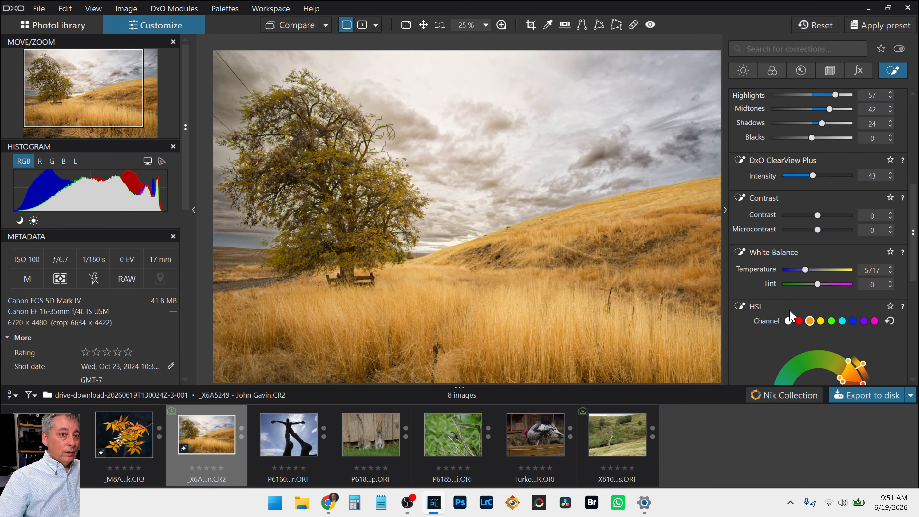
{"action": "scroll", "coordinate": [803, 318], "scroll_direction": "down", "scroll_amount": 2}
{"action": "left_click", "coordinate": [788, 263]}
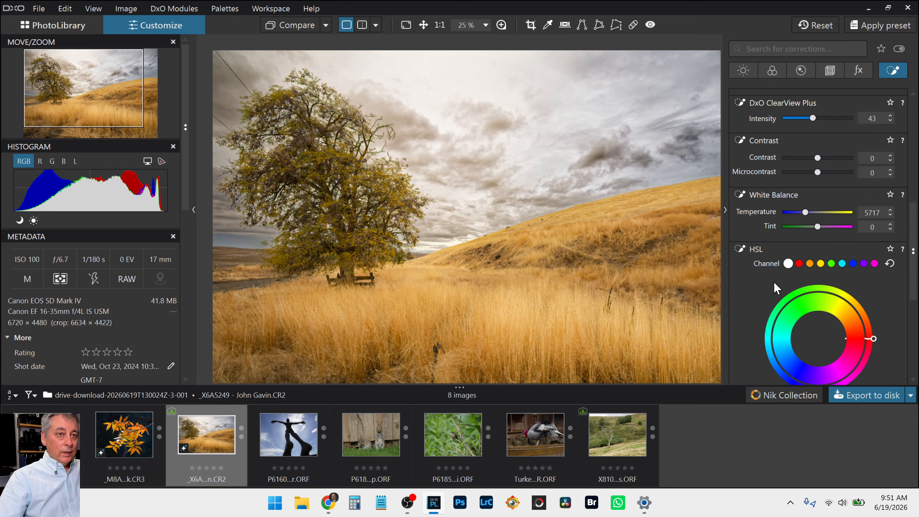
{"action": "scroll", "coordinate": [815, 300], "scroll_direction": "down", "scroll_amount": 4}
{"action": "mouse_move", "coordinate": [819, 302]}
{"action": "left_mouse_down"}
{"action": "mouse_move", "coordinate": [838, 305]}
{"action": "mouse_move", "coordinate": [828, 301]}
{"action": "left_mouse_up"}
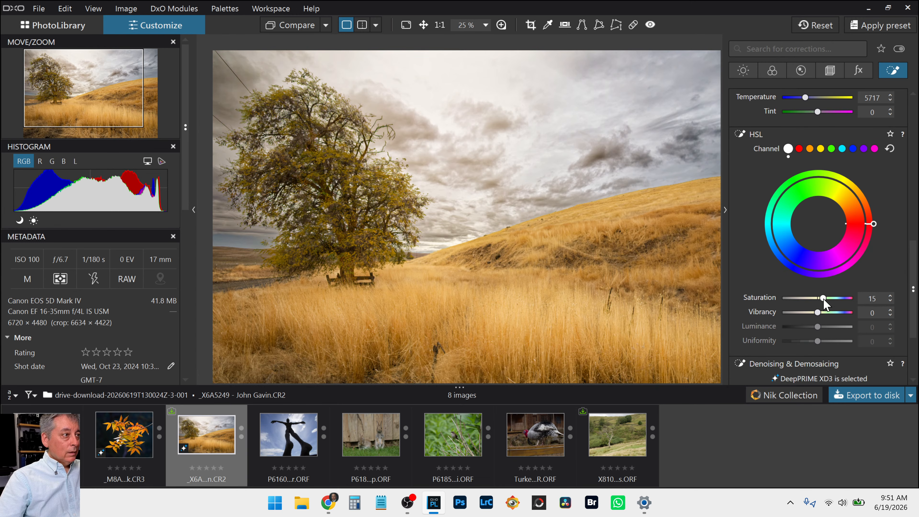
{"action": "key", "text": "l"}
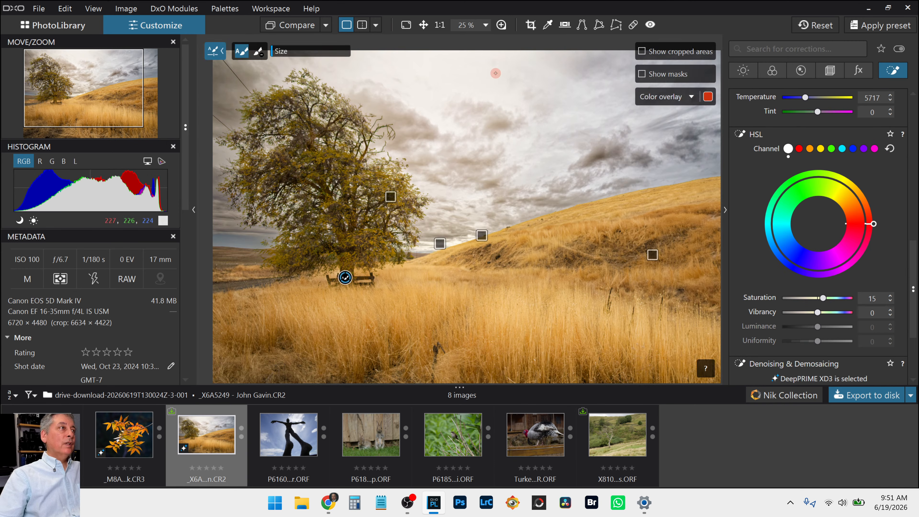
{"action": "left_click", "coordinate": [293, 28]}
{"action": "left_click", "coordinate": [292, 27]}
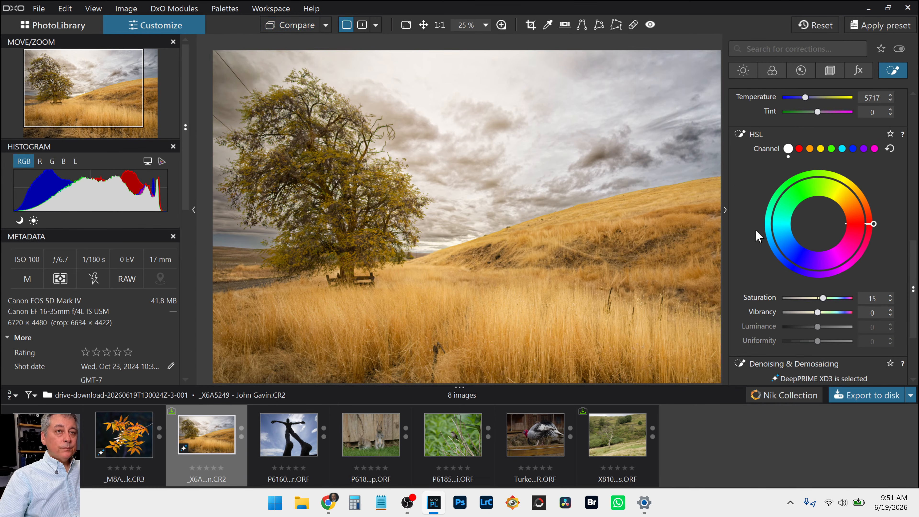
Step: Add another new mask with the Auto brush and paint over scattered foliage clusters across the tree
{"action": "scroll", "coordinate": [772, 225], "scroll_direction": "up", "scroll_amount": 6}
{"action": "scroll", "coordinate": [772, 223], "scroll_direction": "up", "scroll_amount": 4}
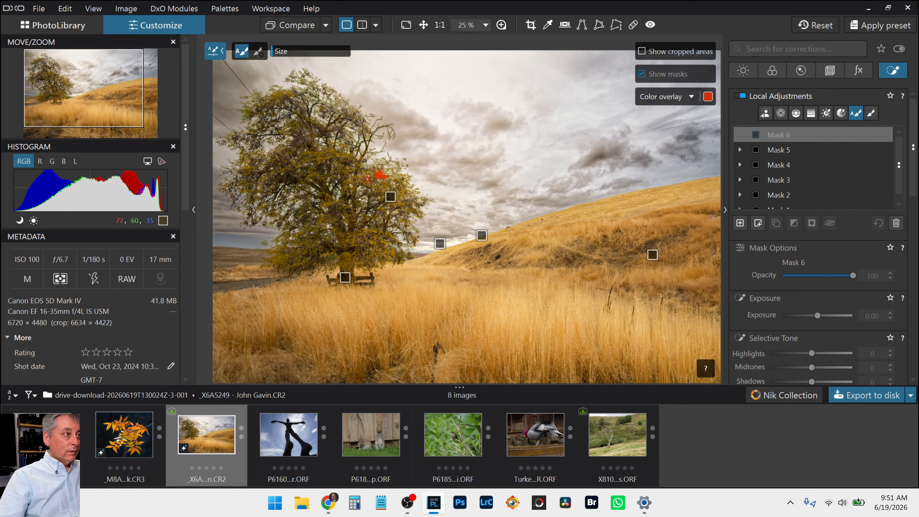
{"action": "left_click_drag", "start_coordinate": [367, 179], "coordinate": [363, 179]}
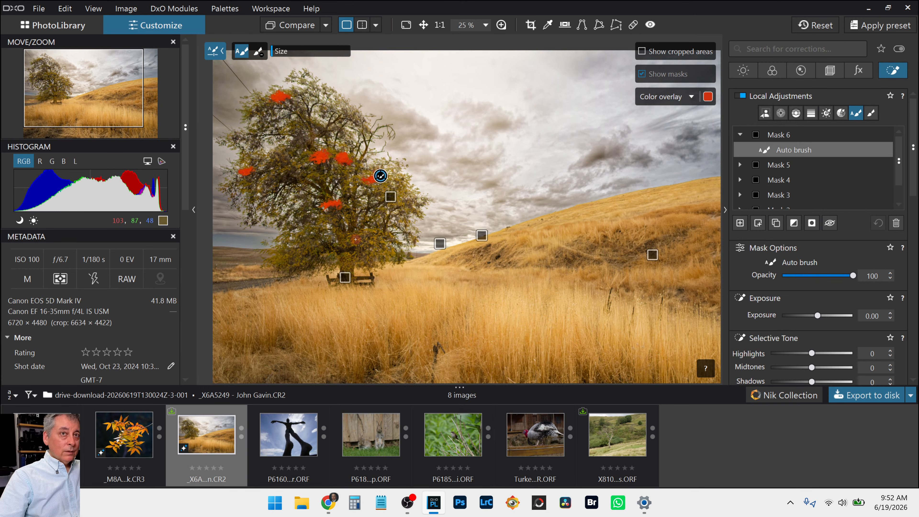
{"action": "scroll", "coordinate": [380, 175], "scroll_direction": "up", "scroll_amount": 1}
{"action": "mouse_move", "coordinate": [391, 165]}
{"action": "left_mouse_down"}
{"action": "mouse_move", "coordinate": [357, 148]}
{"action": "mouse_move", "coordinate": [366, 127]}
{"action": "left_mouse_up"}
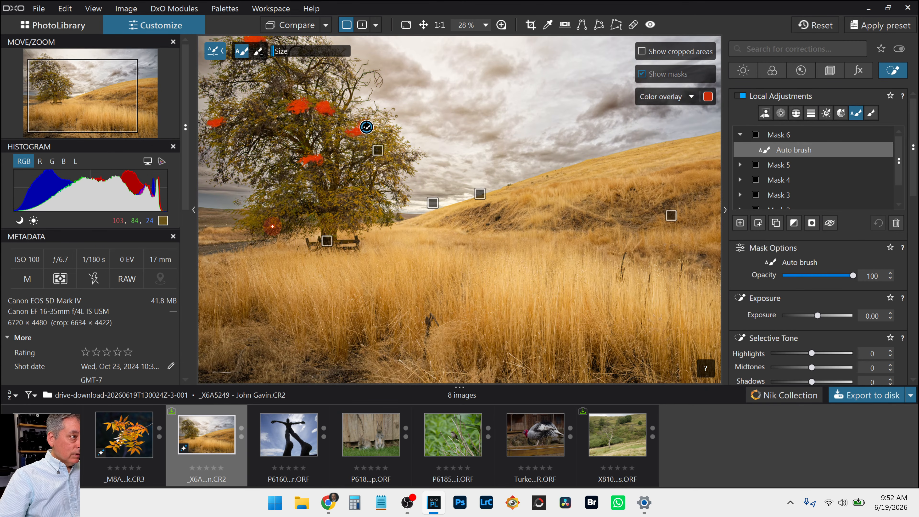
{"action": "left_click_drag", "start_coordinate": [272, 218], "coordinate": [249, 221]}
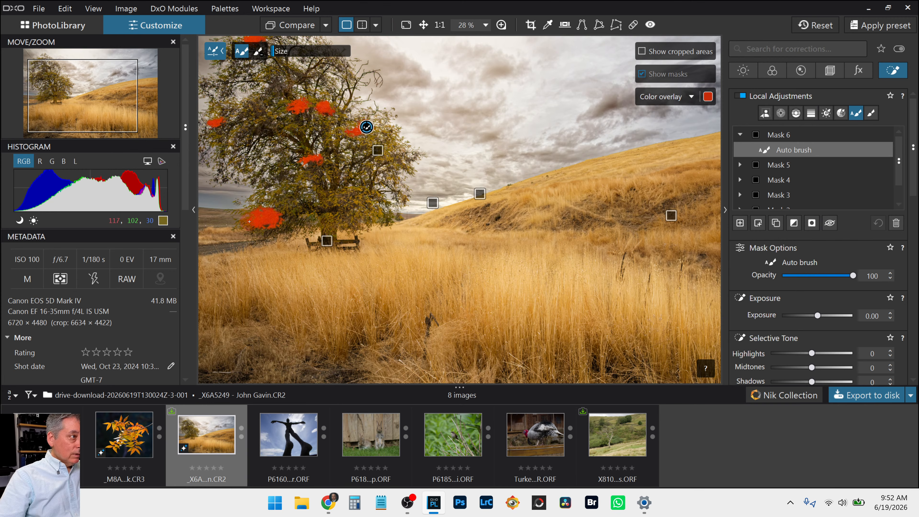
{"action": "left_click", "coordinate": [355, 195]}
{"action": "mouse_move", "coordinate": [382, 169]}
{"action": "left_mouse_down"}
{"action": "mouse_move", "coordinate": [392, 142]}
{"action": "mouse_move", "coordinate": [387, 181]}
{"action": "left_mouse_up"}
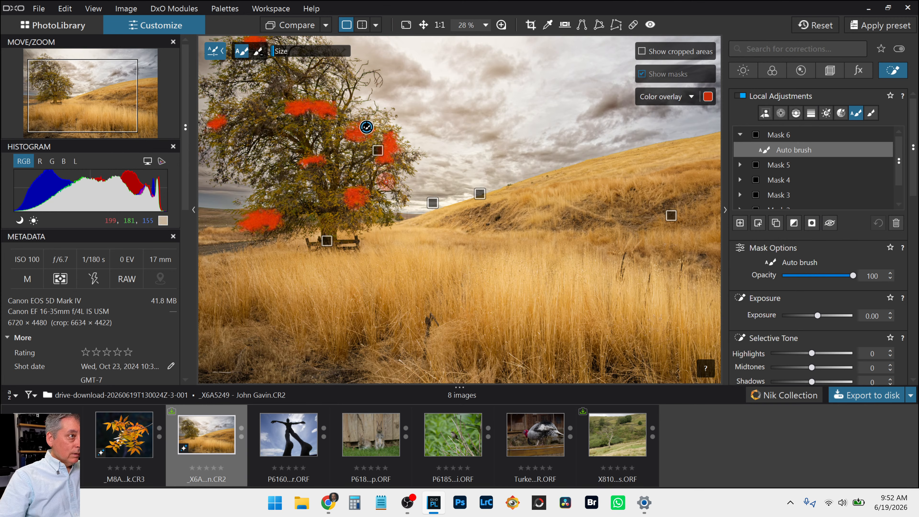
{"action": "scroll", "coordinate": [804, 303], "scroll_direction": "down", "scroll_amount": 3}
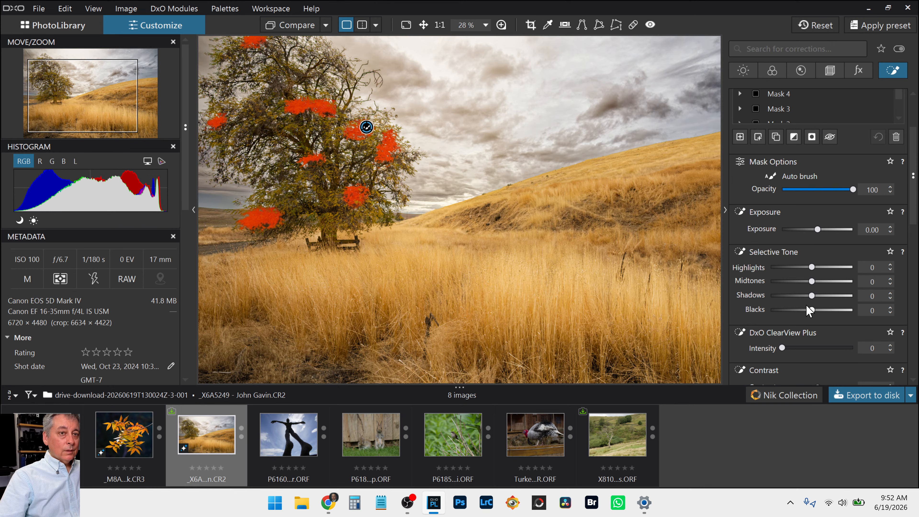
Step: Set the new foliage mask's Selective Tone to Highlights 76, Midtones 42 and Shadows 4
{"action": "left_click", "coordinate": [846, 267]}
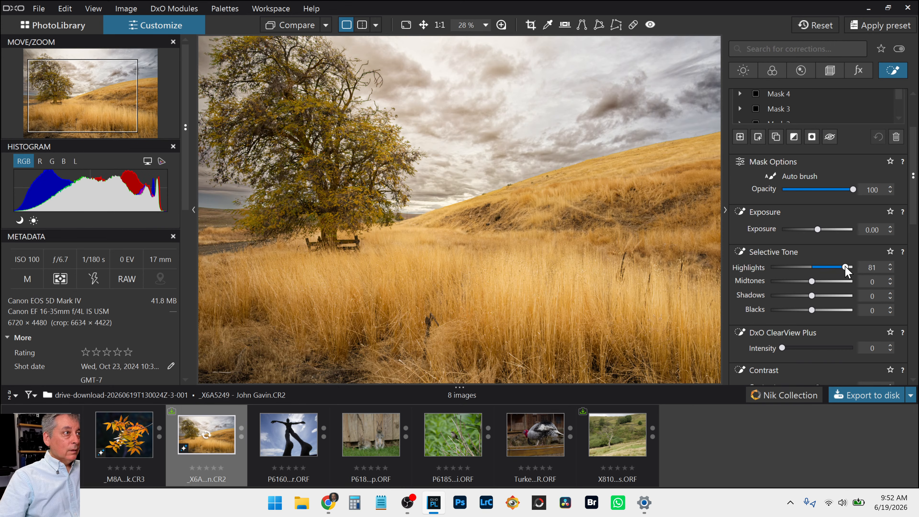
{"action": "left_click", "coordinate": [837, 281]}
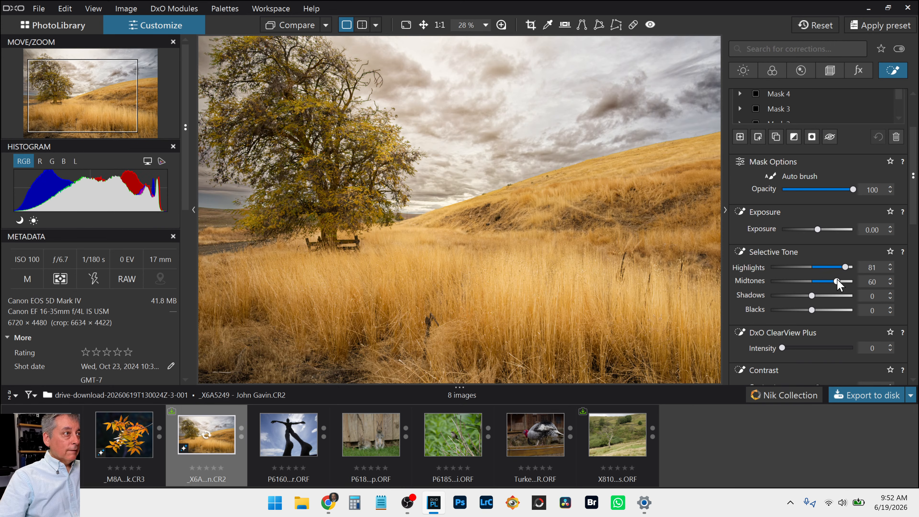
{"action": "left_click_drag", "start_coordinate": [837, 281], "coordinate": [834, 282]}
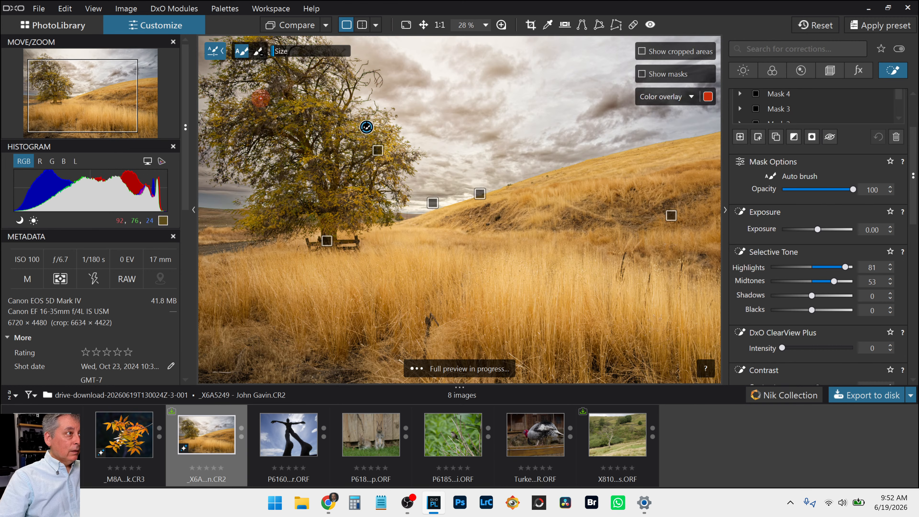
{"action": "scroll", "coordinate": [282, 94], "scroll_direction": "down", "scroll_amount": 1}
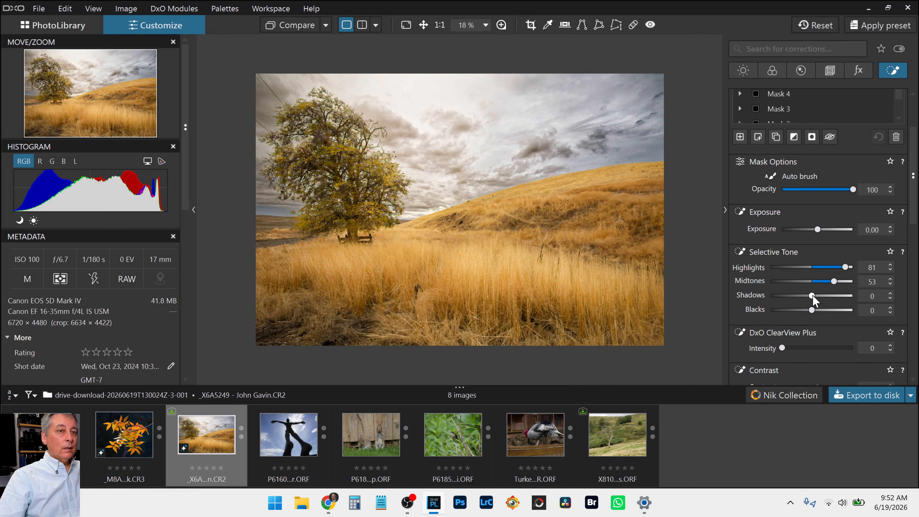
{"action": "left_click_drag", "start_coordinate": [817, 295], "coordinate": [814, 297]}
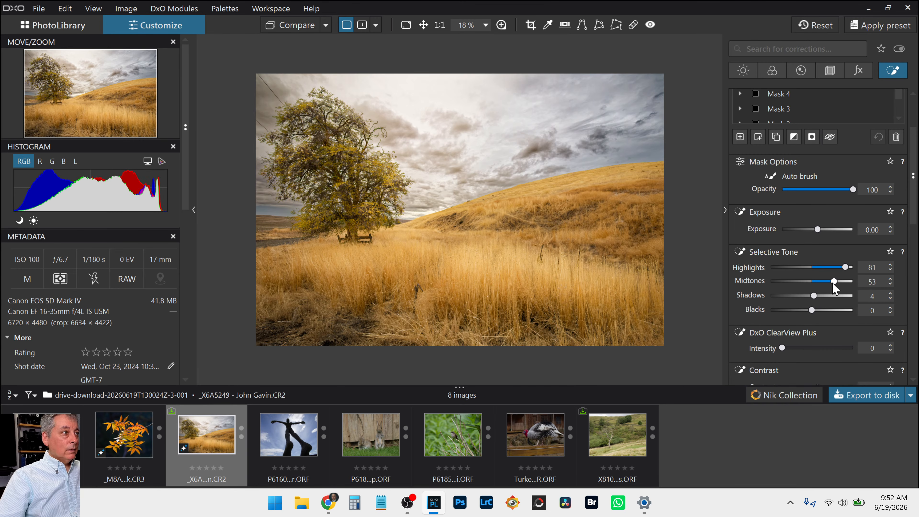
{"action": "left_click_drag", "start_coordinate": [834, 282], "coordinate": [843, 270]}
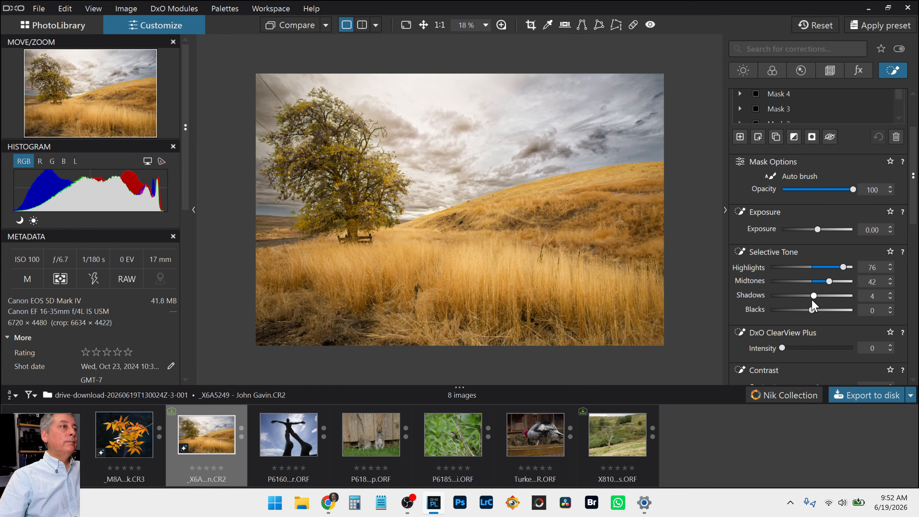
{"action": "scroll", "coordinate": [538, 201], "scroll_direction": "down", "scroll_amount": 1}
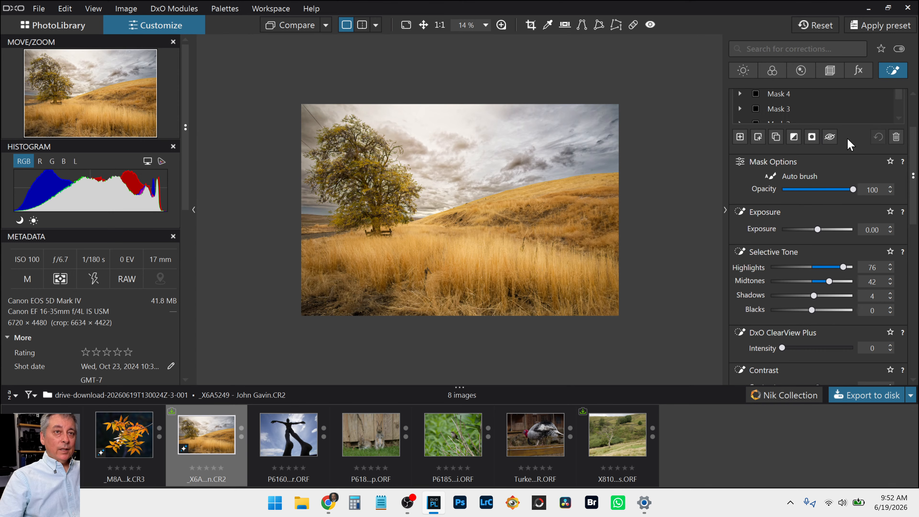
Step: Check the coverage of Mask 3 and select the control point of Mask 2 over the sky
{"action": "scroll", "coordinate": [852, 194], "scroll_direction": "up", "scroll_amount": 1}
{"action": "scroll", "coordinate": [855, 199], "scroll_direction": "up", "scroll_amount": 1}
{"action": "left_click", "coordinate": [806, 174]}
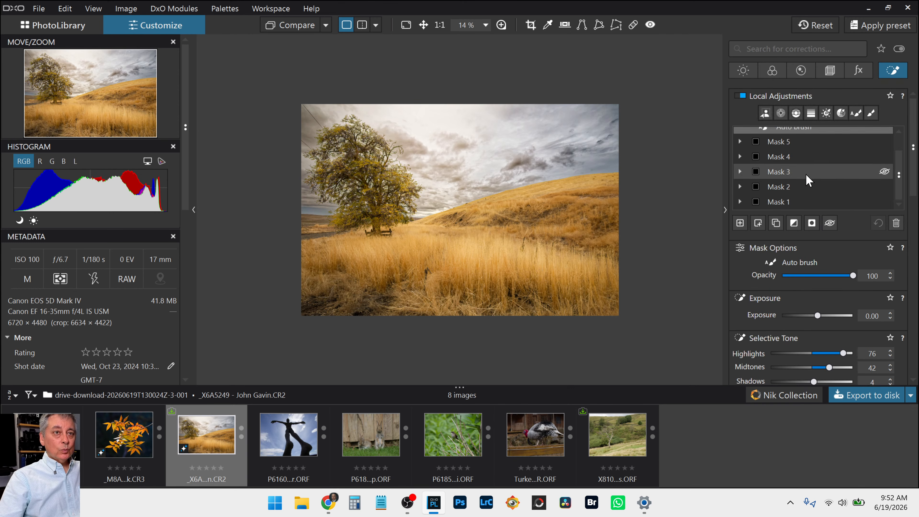
{"action": "left_click", "coordinate": [801, 188]}
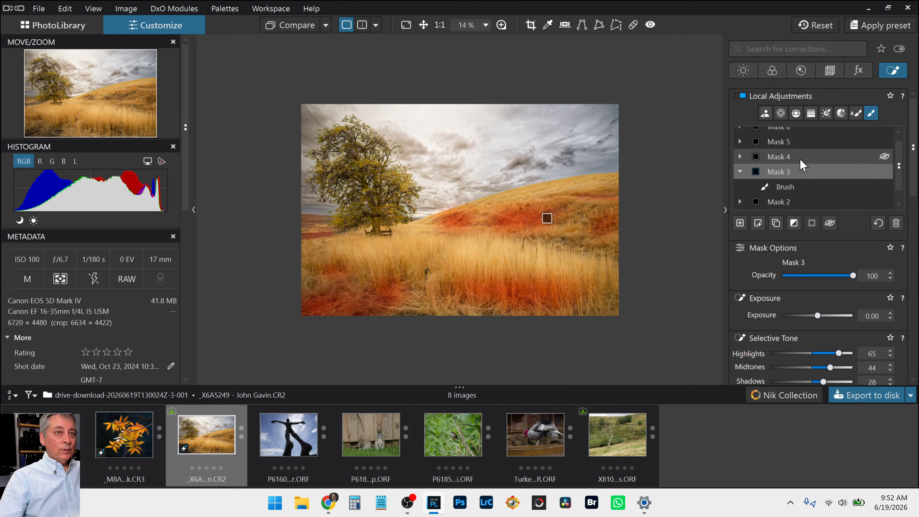
{"action": "scroll", "coordinate": [799, 159], "scroll_direction": "down", "scroll_amount": 1}
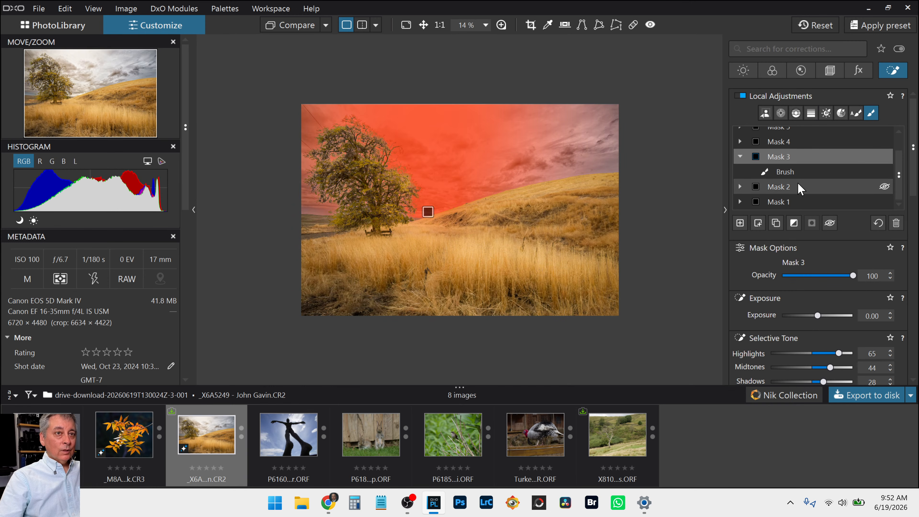
{"action": "left_click", "coordinate": [800, 187]}
{"action": "left_click", "coordinate": [800, 191]}
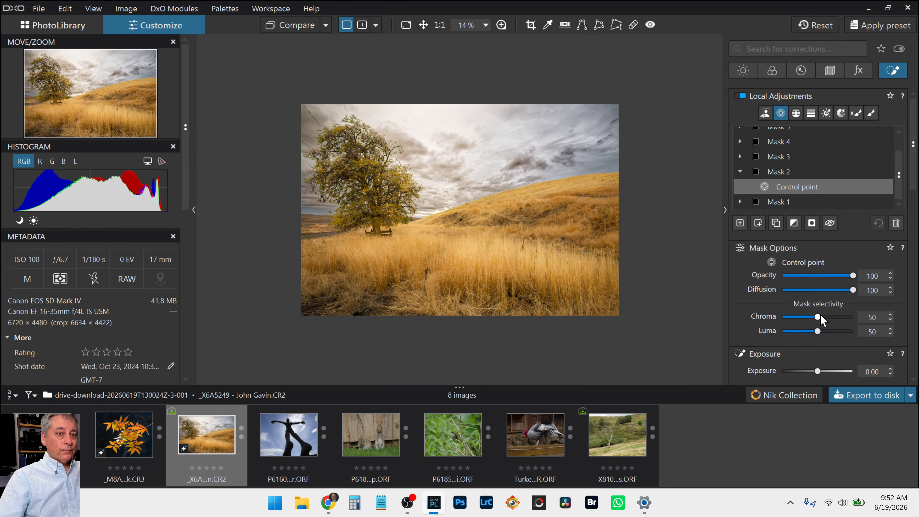
Step: Try resetting the Mask 2 control point's Highlights, settling on 16
{"action": "scroll", "coordinate": [831, 329], "scroll_direction": "down", "scroll_amount": 2}
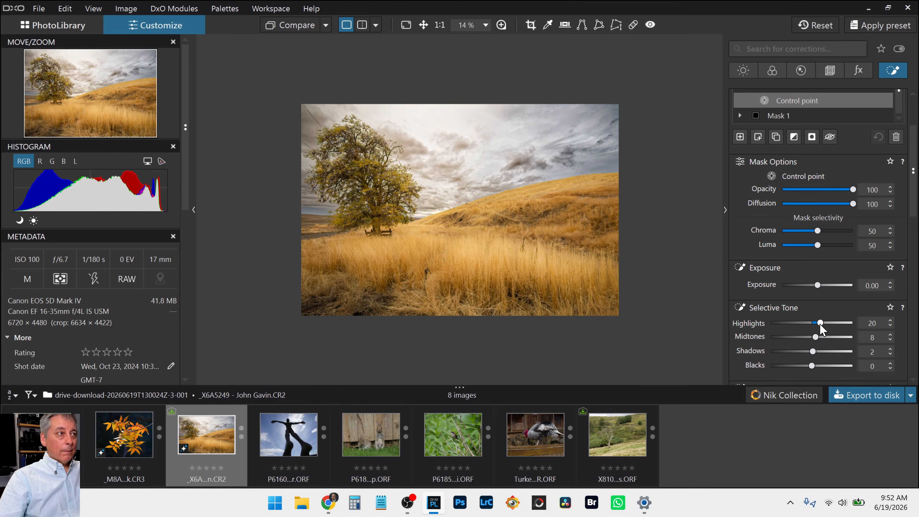
{"action": "double_click", "coordinate": [821, 325]}
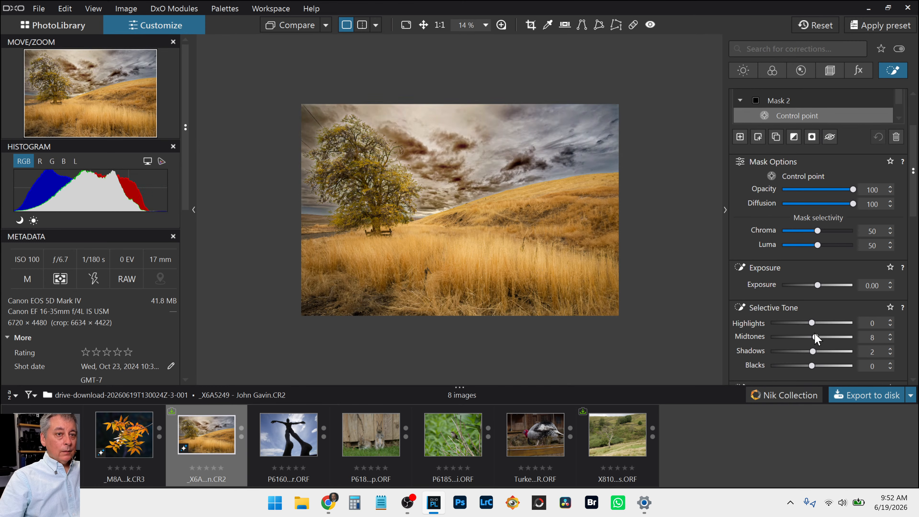
{"action": "left_click_drag", "start_coordinate": [813, 324], "coordinate": [819, 323]}
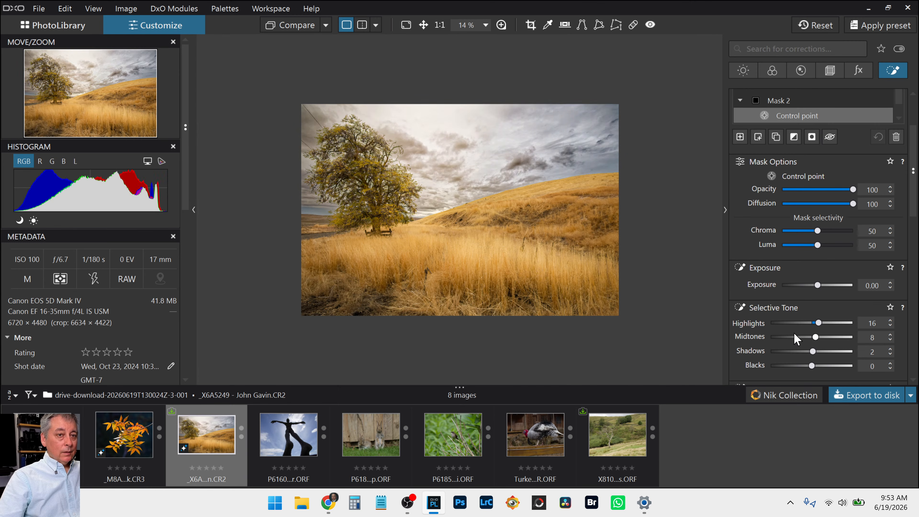
Step: Set the Mask 2 control point's white balance temperature to 7417 and reset its Highlights, Midtones and Shadows to 0
{"action": "scroll", "coordinate": [793, 333], "scroll_direction": "down", "scroll_amount": 4}
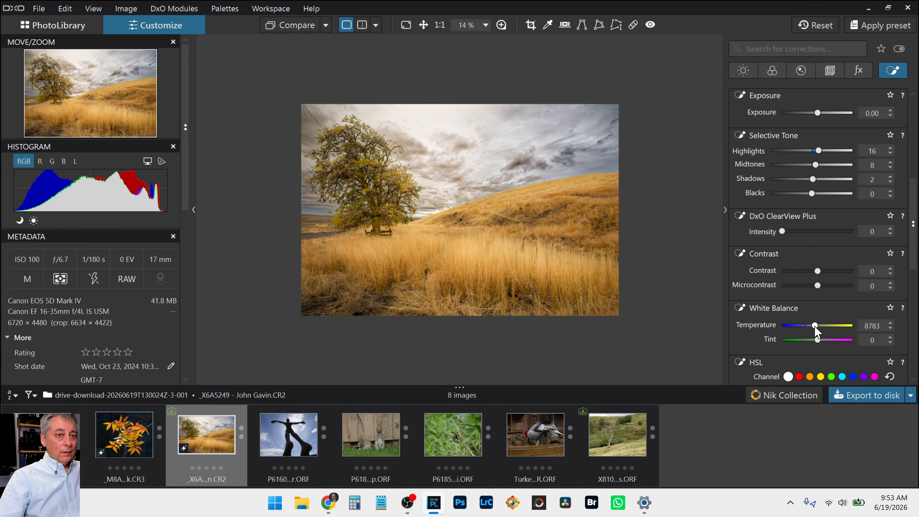
{"action": "double_click", "coordinate": [814, 325]}
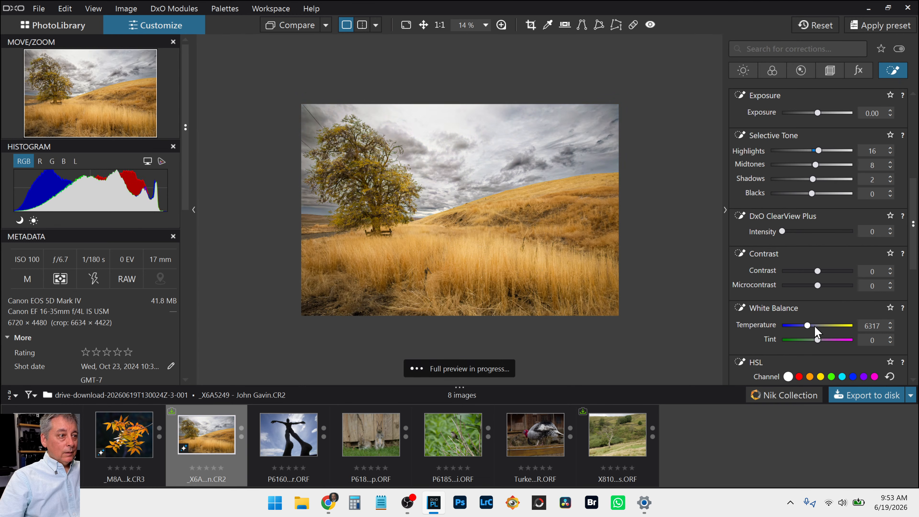
{"action": "scroll", "coordinate": [815, 327], "scroll_direction": "up", "scroll_amount": 6}
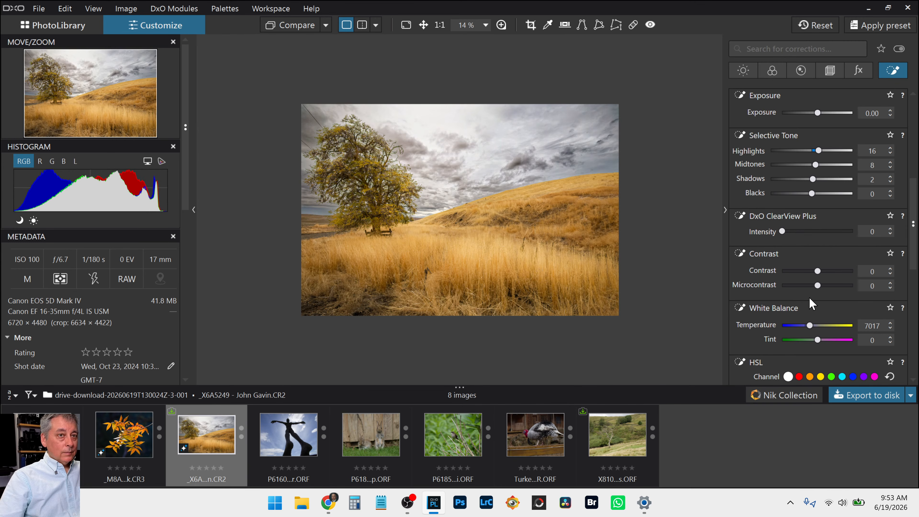
{"action": "double_click", "coordinate": [815, 165]}
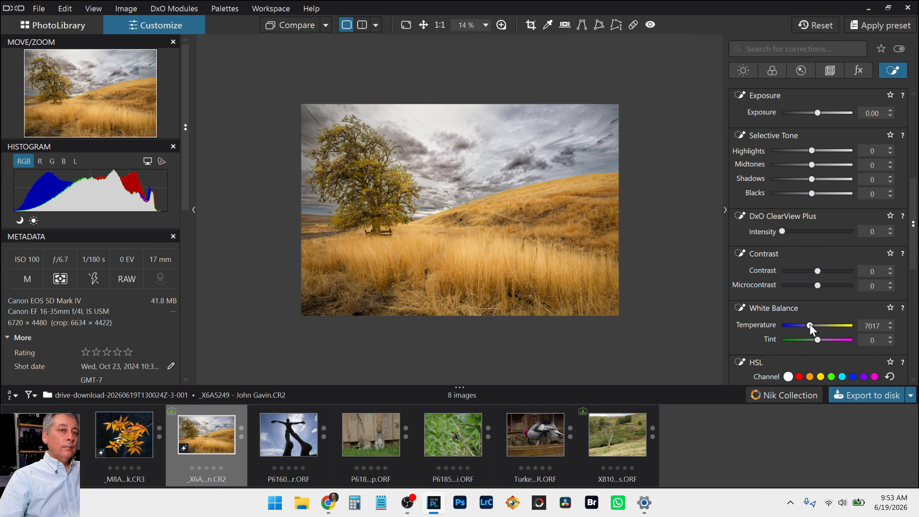
{"action": "scroll", "coordinate": [810, 324], "scroll_direction": "up", "scroll_amount": 2}
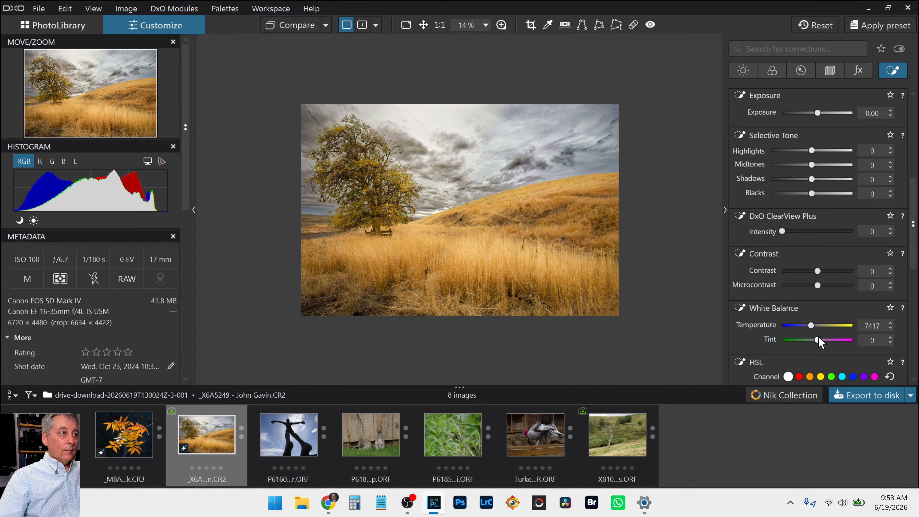
Step: Compare the edited photo with its original side by side left / right, with the side palettes hidden
{"action": "scroll", "coordinate": [554, 247], "scroll_direction": "up", "scroll_amount": 1}
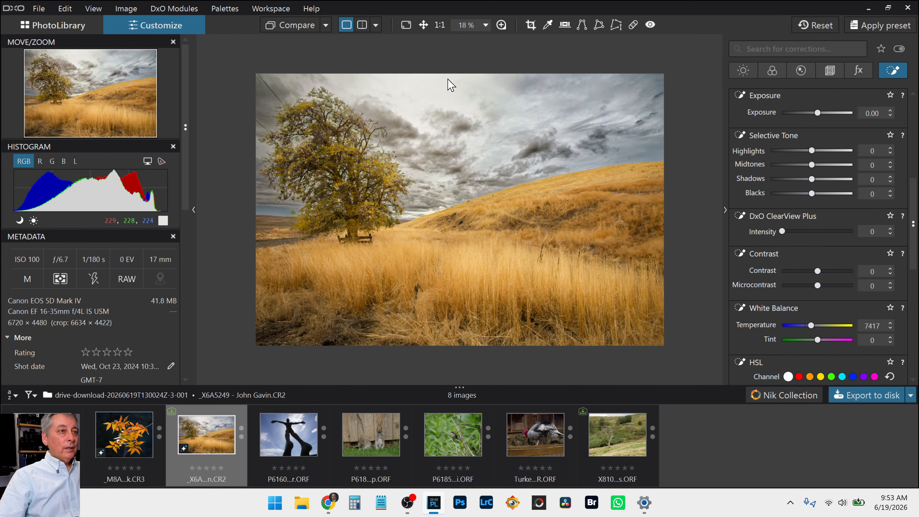
{"action": "left_click", "coordinate": [375, 24]}
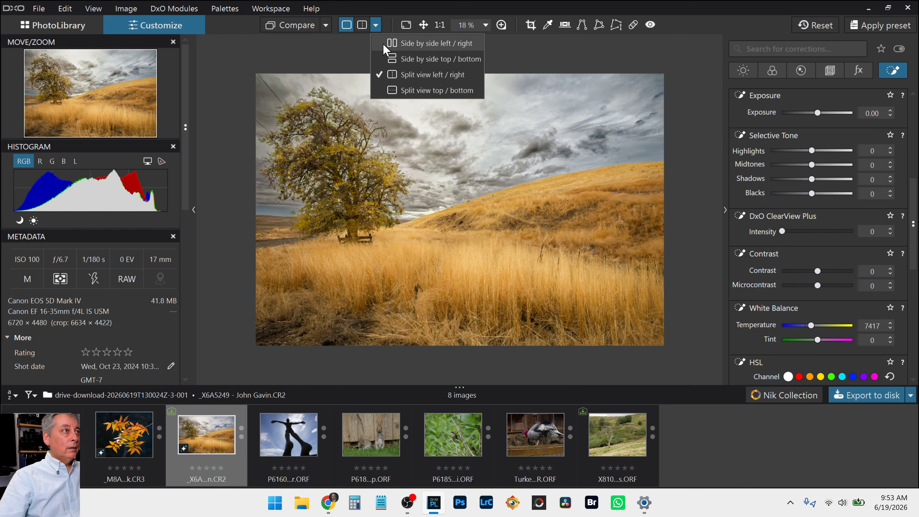
{"action": "left_click", "coordinate": [416, 43]}
{"action": "key", "text": "Tab"}
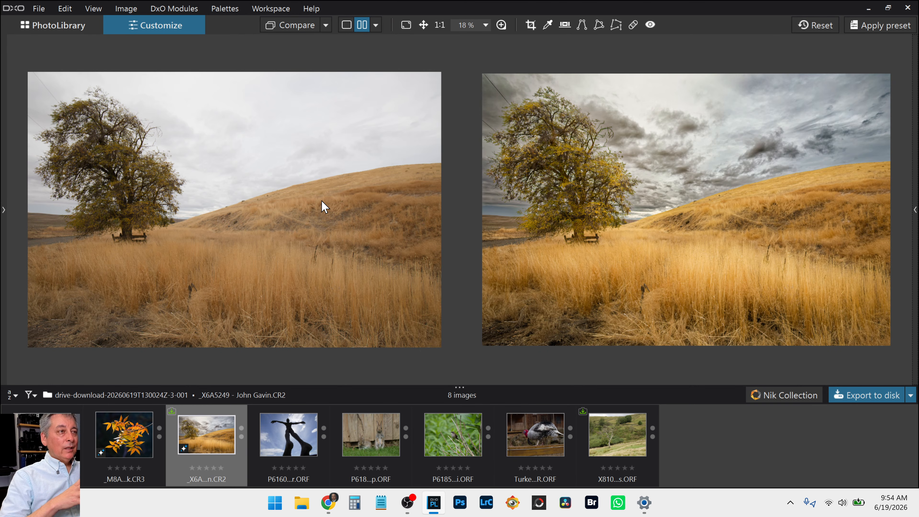
Step: Start the Crop tool and bring up the geometry corrections that contain the crop settings
{"action": "left_click", "coordinate": [531, 25]}
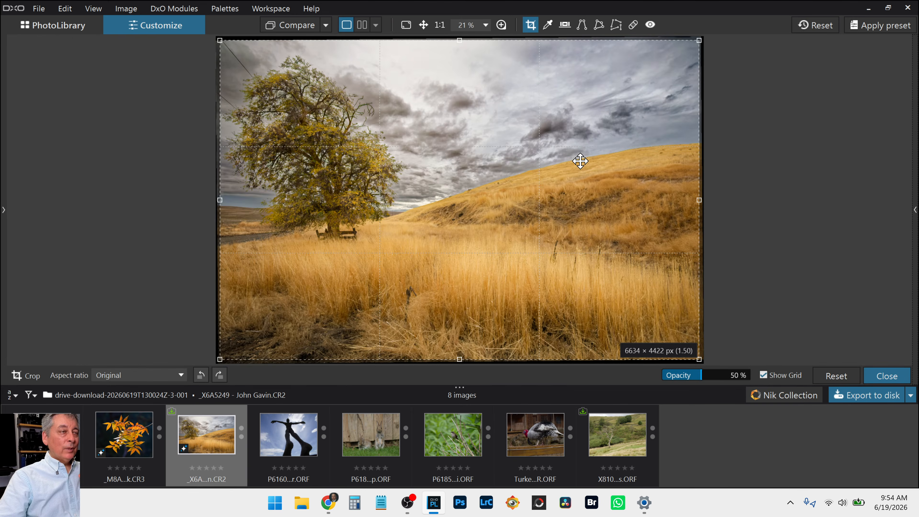
{"action": "left_click", "coordinate": [915, 213]}
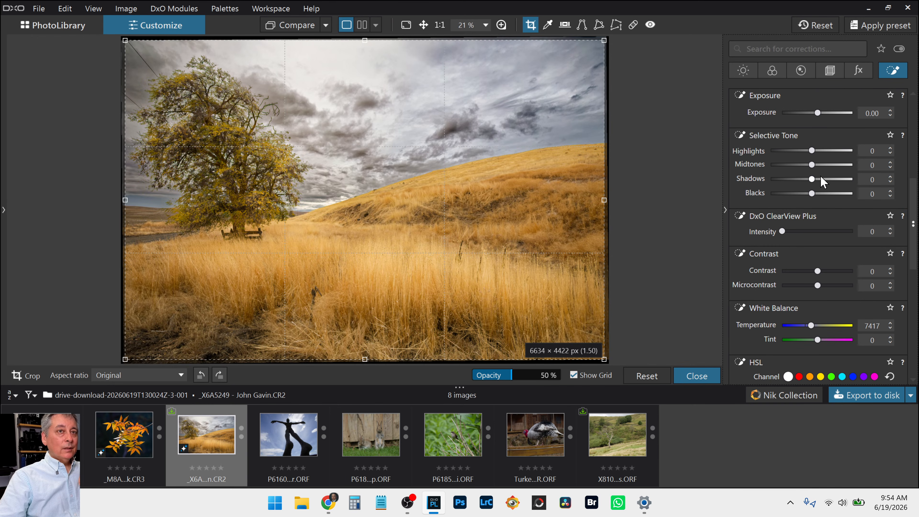
{"action": "scroll", "coordinate": [831, 116], "scroll_direction": "up", "scroll_amount": 5}
{"action": "left_click", "coordinate": [793, 223]}
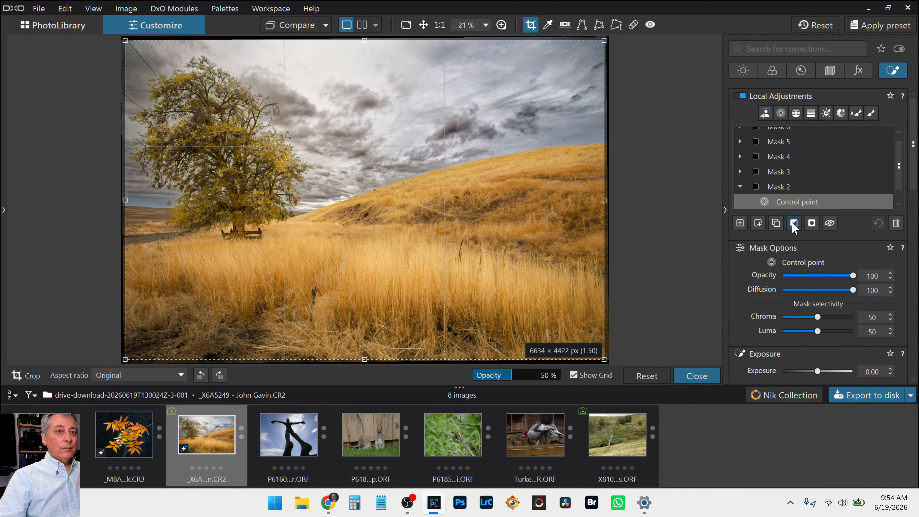
{"action": "left_click", "coordinate": [830, 69]}
Step: Try a 4 × 3 portrait crop of about 3278 × 4371 px around the tree, shifted toward the photo's left edge
{"action": "left_click", "coordinate": [811, 182]}
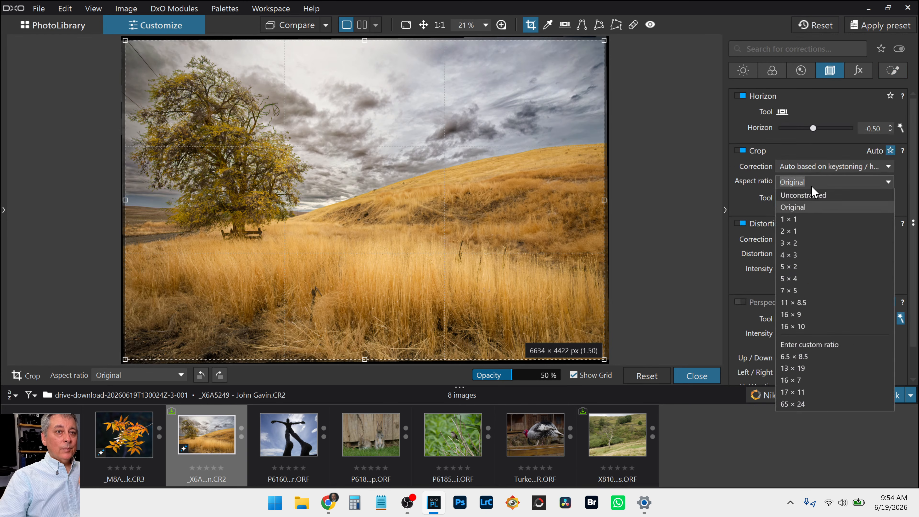
{"action": "left_click", "coordinate": [809, 254]}
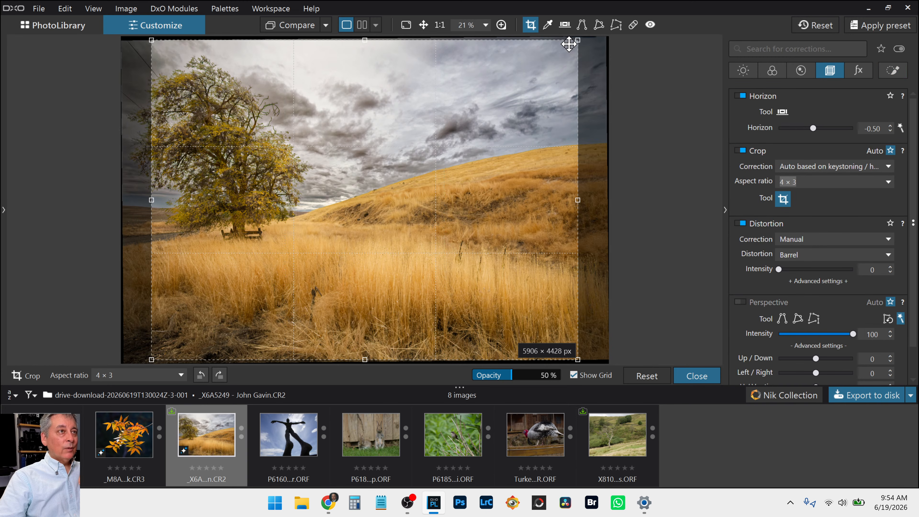
{"action": "left_click_drag", "start_coordinate": [576, 42], "coordinate": [376, 42]}
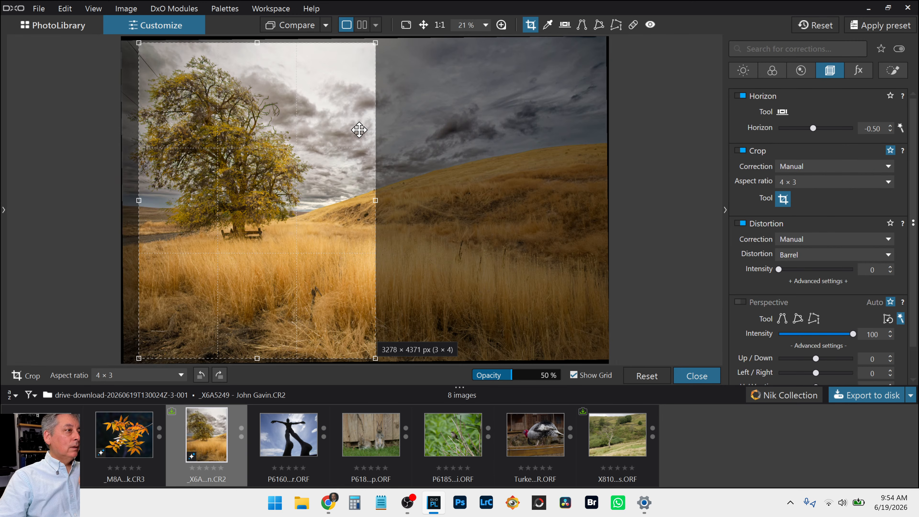
{"action": "key", "text": "Return"}
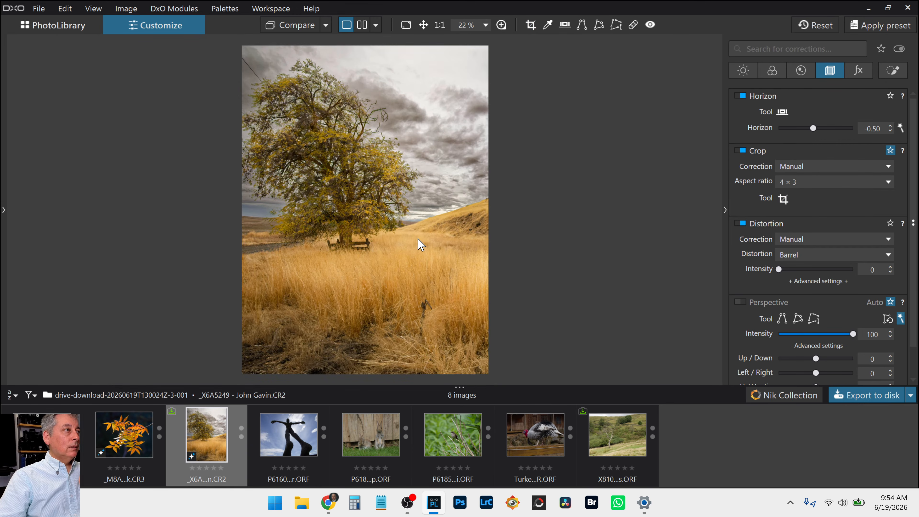
{"action": "left_click", "coordinate": [783, 198]}
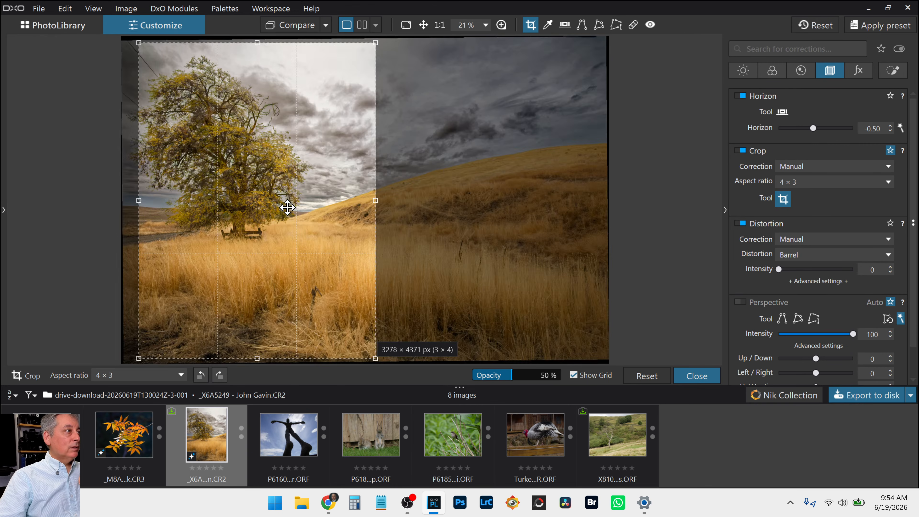
{"action": "left_click_drag", "start_coordinate": [287, 207], "coordinate": [275, 207]}
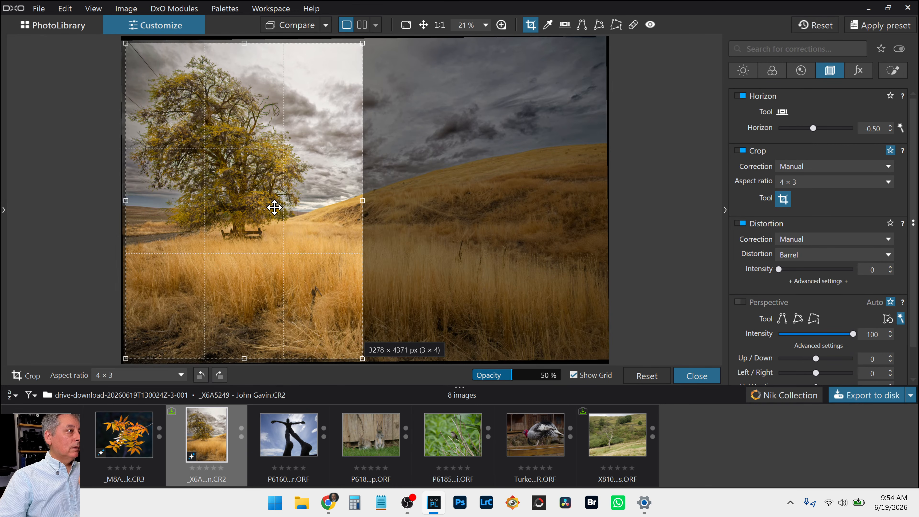
Step: Crop the photo to a 3 × 2 landscape frame that keeps the whole tree and trims the right hillside and lower foreground
{"action": "left_click", "coordinate": [798, 185]}
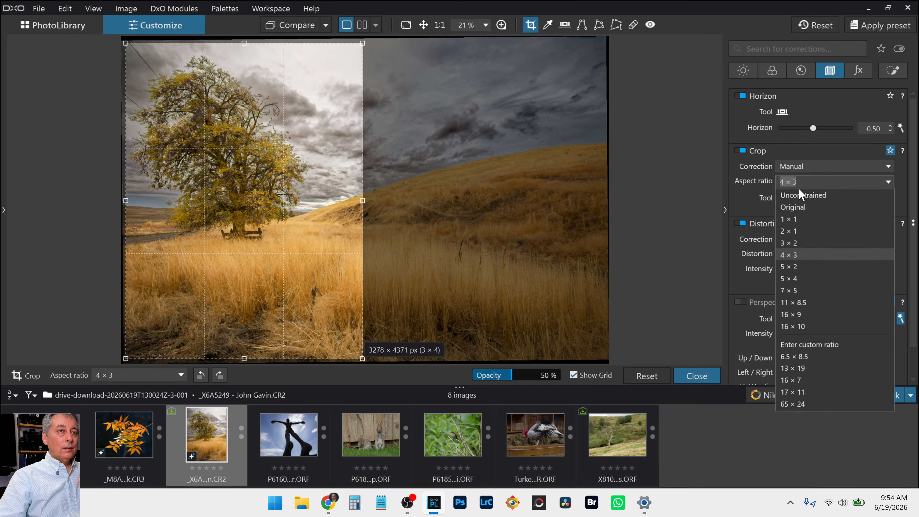
{"action": "left_click", "coordinate": [802, 244]}
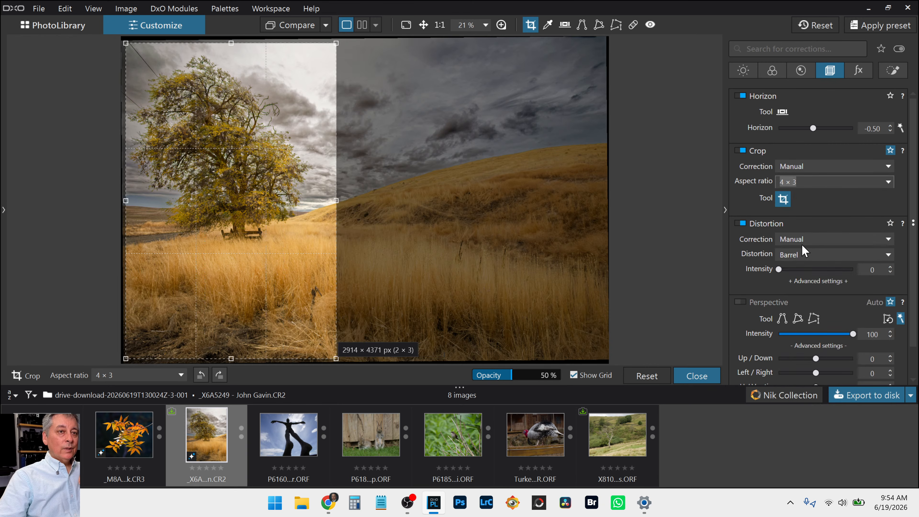
{"action": "left_click_drag", "start_coordinate": [332, 42], "coordinate": [541, 82]}
{"action": "left_click_drag", "start_coordinate": [404, 211], "coordinate": [414, 184]}
{"action": "left_click_drag", "start_coordinate": [510, 195], "coordinate": [497, 195]}
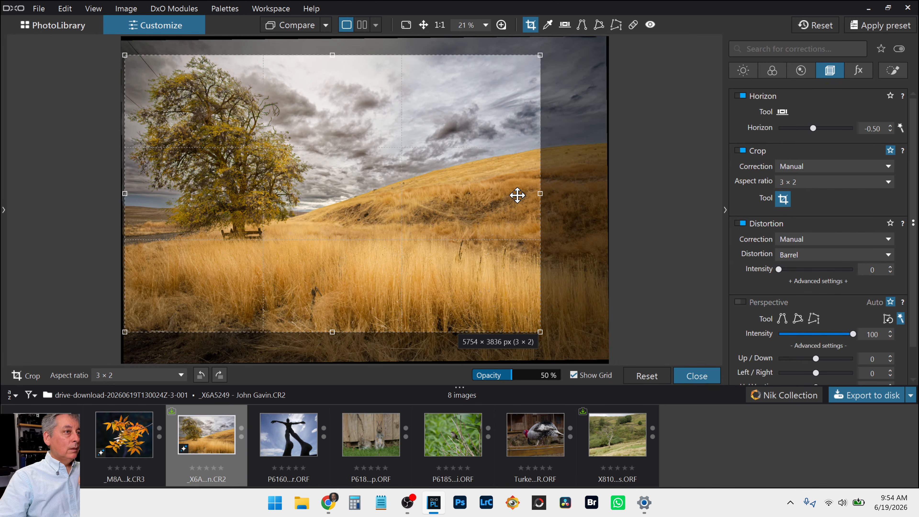
{"action": "left_click_drag", "start_coordinate": [533, 195], "coordinate": [493, 183]}
{"action": "key", "text": "Return"}
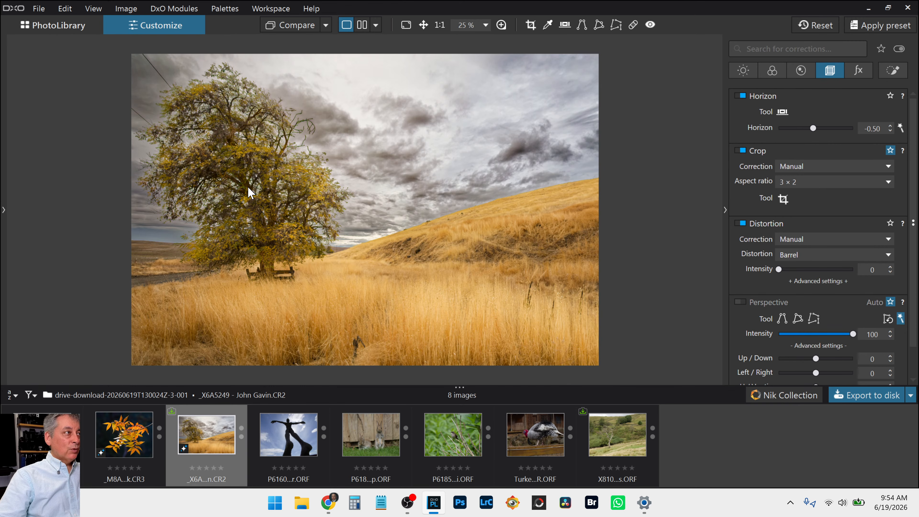
Step: Compare the newly cropped tree photo side by side with its original, with the side palettes hidden
{"action": "left_click", "coordinate": [369, 24]}
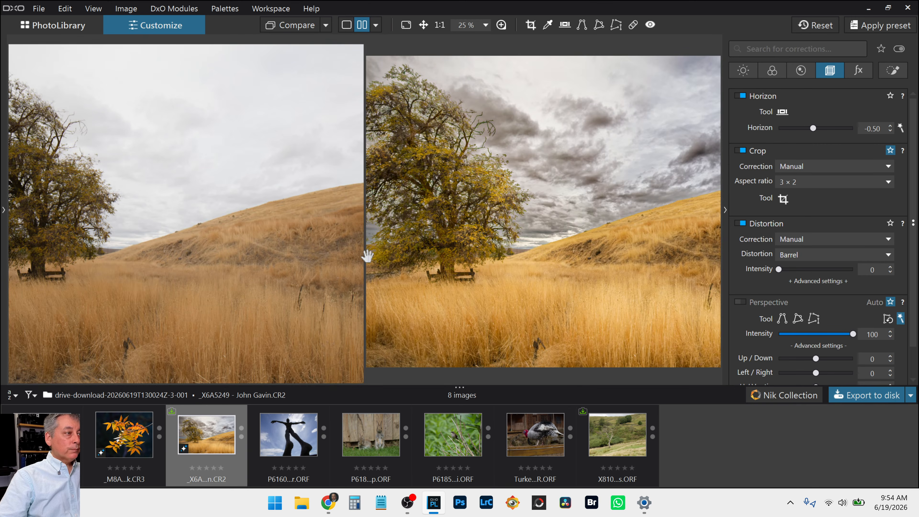
{"action": "key", "text": "Tab"}
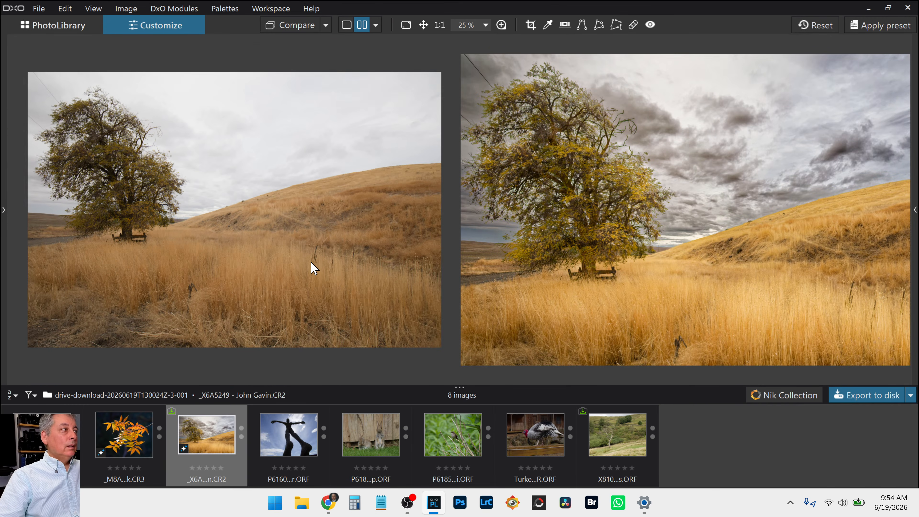
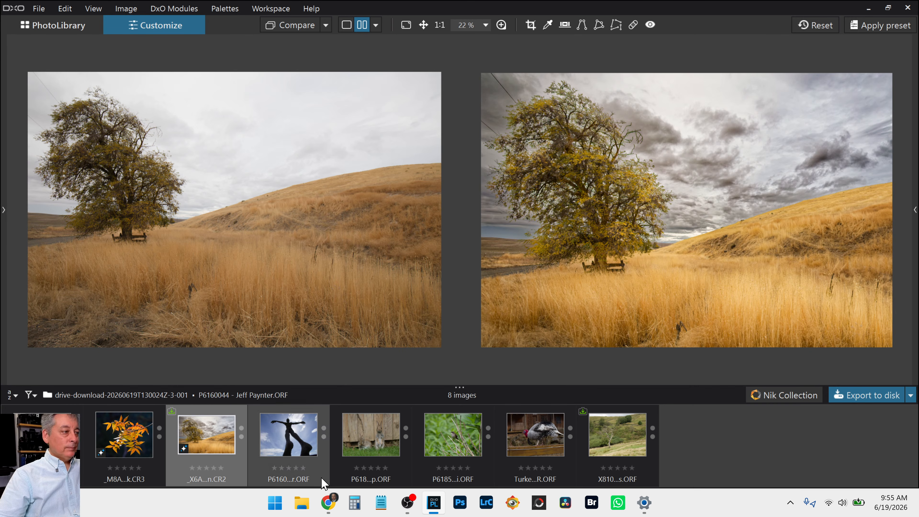
Step: Show the statue silhouette photo P6160044 in single-image view with the palettes restored, and apply the 000 RobTrek_Default_v01 preset
{"action": "left_click", "coordinate": [288, 465]}
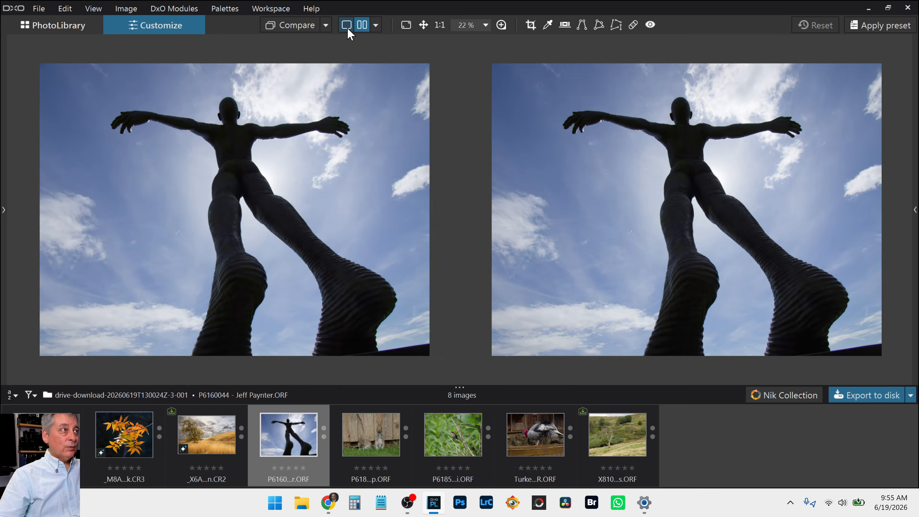
{"action": "left_click", "coordinate": [347, 25]}
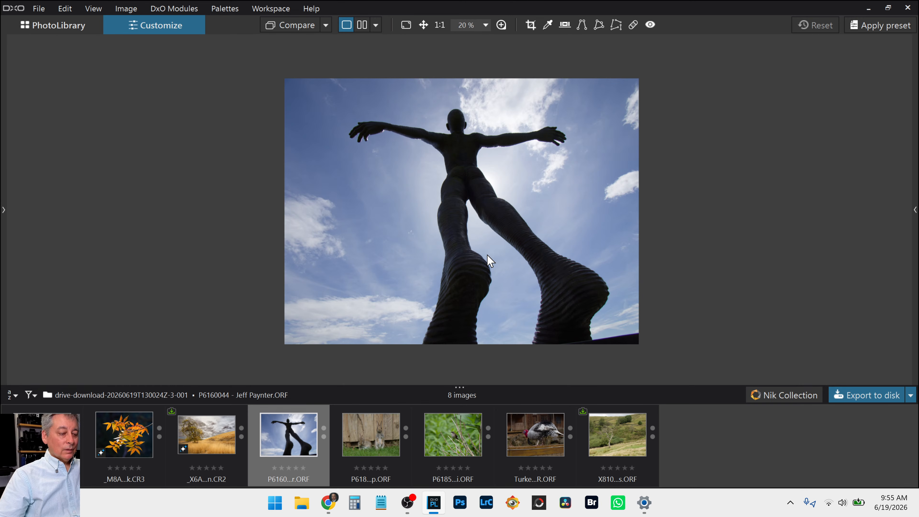
{"action": "key", "text": "Tab"}
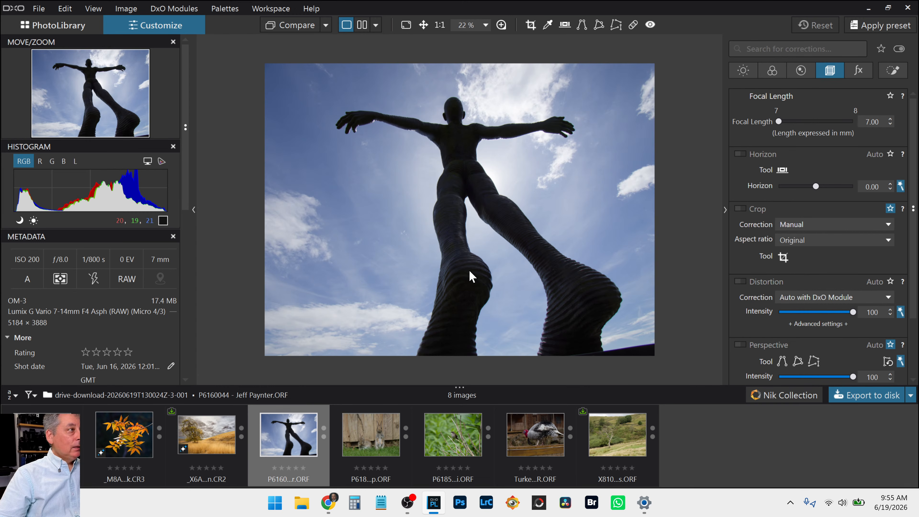
{"action": "left_click", "coordinate": [880, 25]}
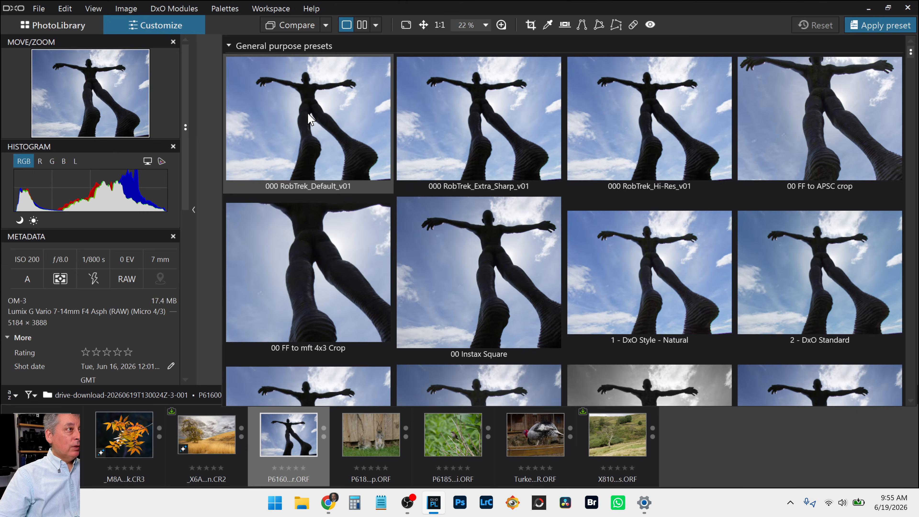
{"action": "left_click", "coordinate": [309, 119]}
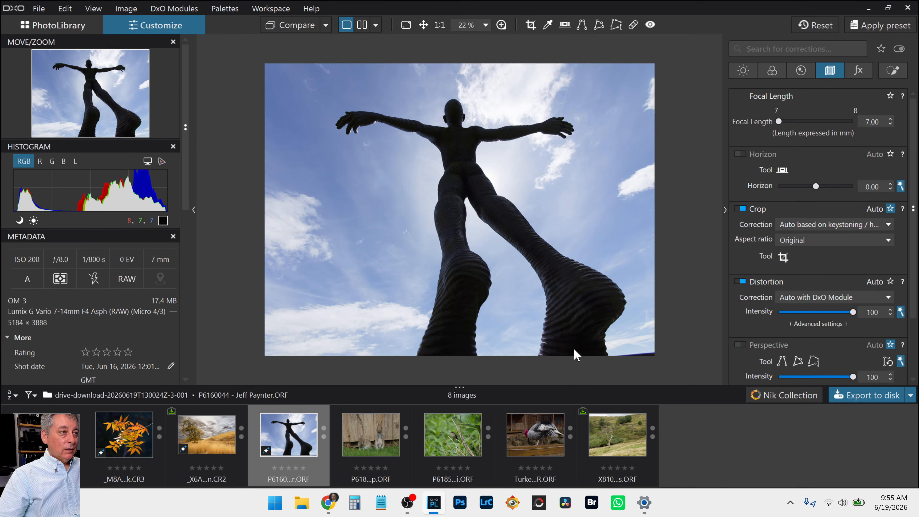
Step: Crop the statue photo at its original aspect ratio to about 3859 × 2894 px, keeping both hands and trimming the feet
{"action": "left_click", "coordinate": [784, 257]}
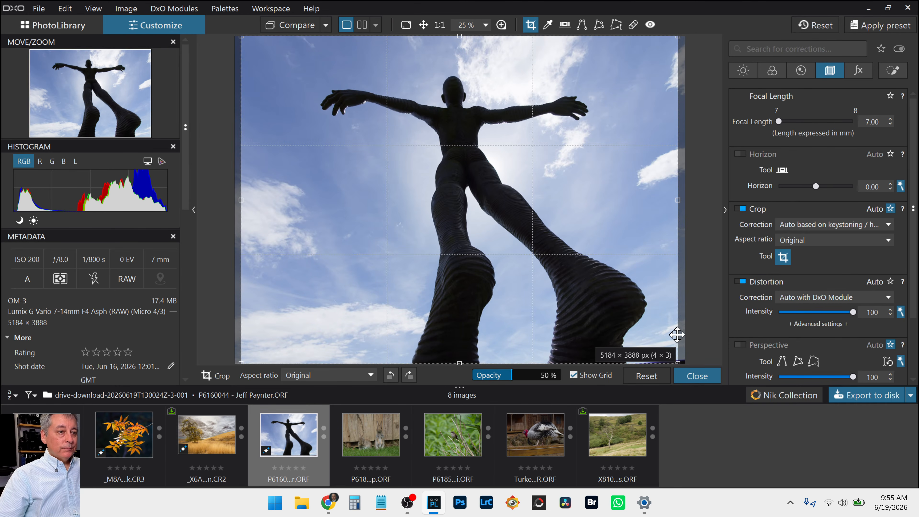
{"action": "left_click_drag", "start_coordinate": [463, 360], "coordinate": [488, 259]}
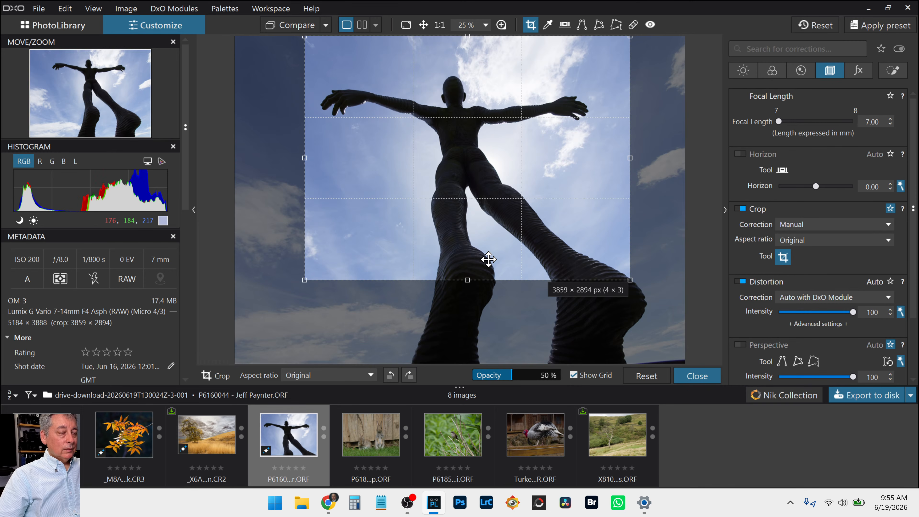
{"action": "key", "text": "Return"}
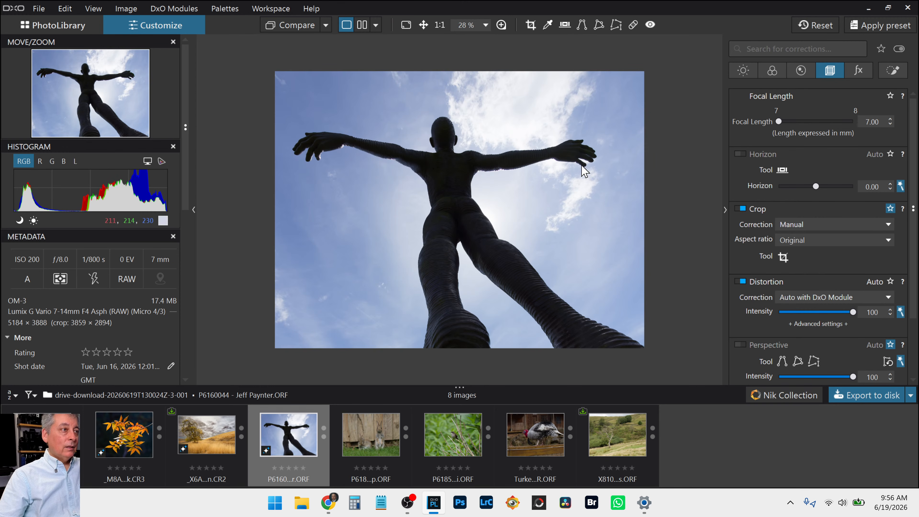
Step: Convert the statue photo to monochrome with the generic Neutral Black and White rendering at intensity 100
{"action": "left_click", "coordinate": [743, 71]}
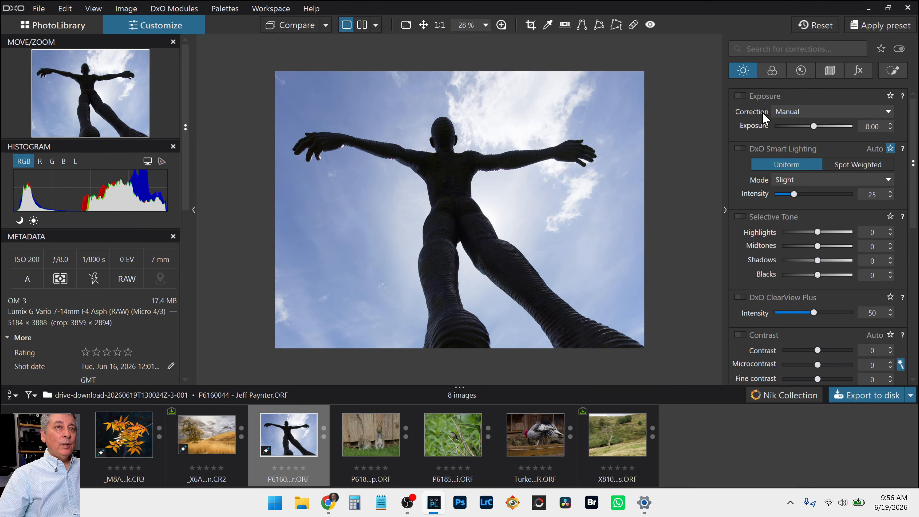
{"action": "left_click", "coordinate": [780, 74]}
{"action": "left_click", "coordinate": [789, 74]}
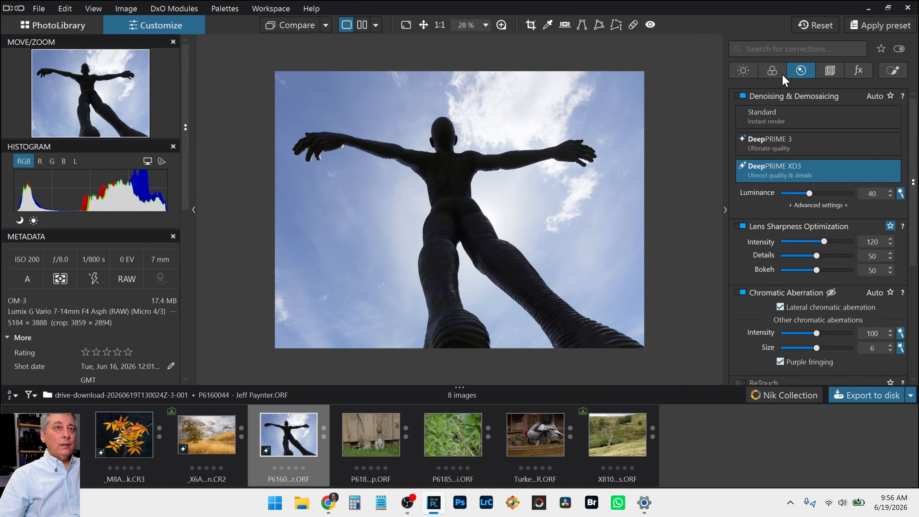
{"action": "left_click", "coordinate": [779, 75]}
{"action": "scroll", "coordinate": [807, 190], "scroll_direction": "down", "scroll_amount": 1}
{"action": "left_click", "coordinate": [817, 212]}
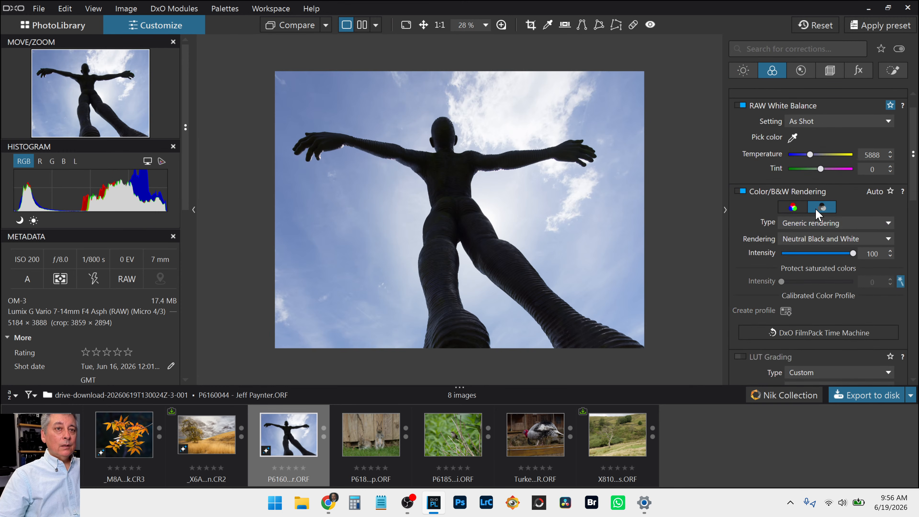
{"action": "left_click", "coordinate": [748, 76]}
{"action": "scroll", "coordinate": [819, 240], "scroll_direction": "up", "scroll_amount": 1}
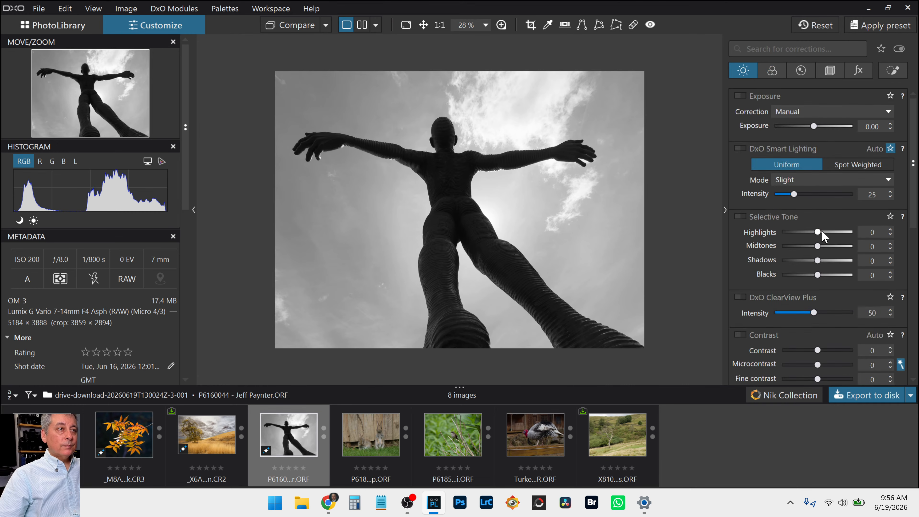
Step: Create a local adjustment that selects the statue with a People AI mask
{"action": "left_click", "coordinate": [893, 69]}
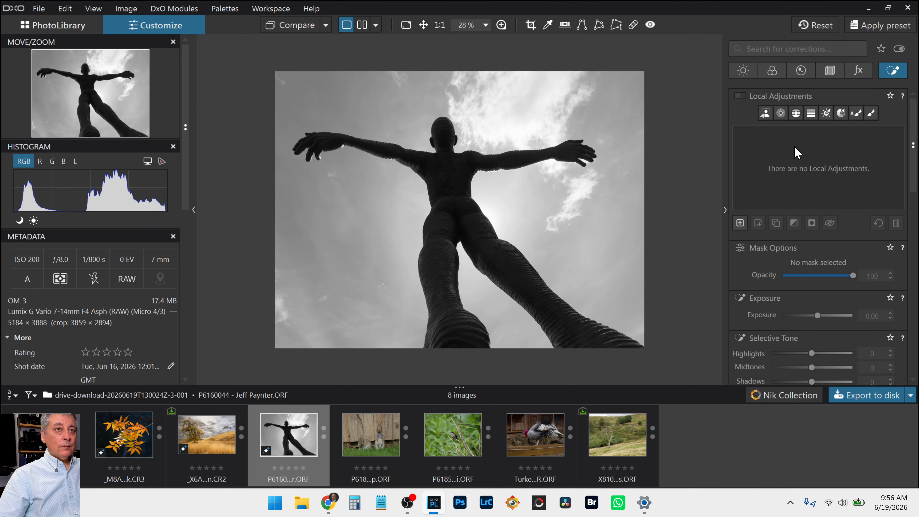
{"action": "left_click", "coordinate": [765, 113]}
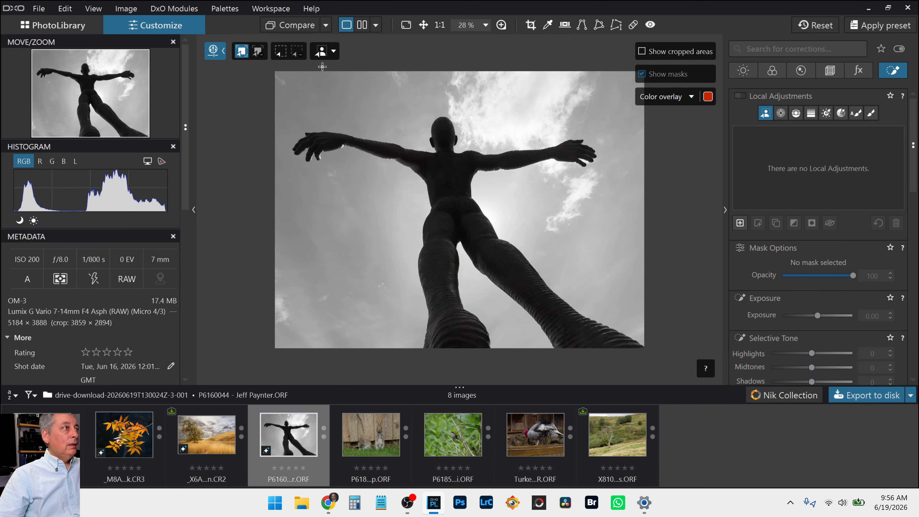
{"action": "left_click", "coordinate": [333, 51]}
{"action": "left_click", "coordinate": [334, 105]}
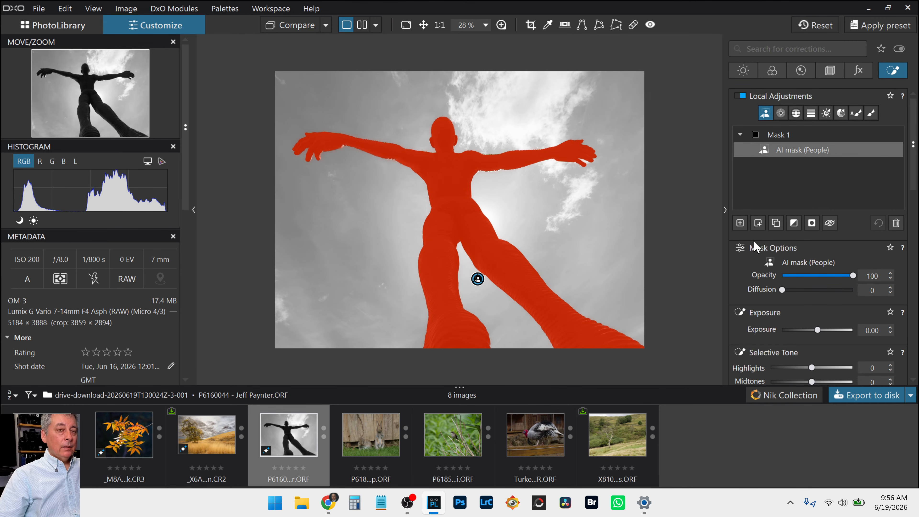
Step: Lift the statue mask's dark tones with Blacks at 57, Shadows at 18 and Midtones at 5
{"action": "scroll", "coordinate": [790, 292], "scroll_direction": "down", "scroll_amount": 2}
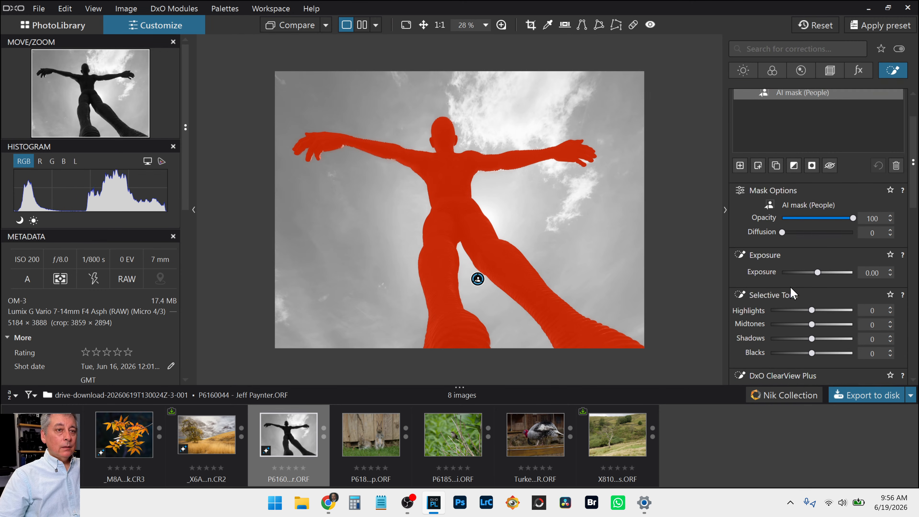
{"action": "scroll", "coordinate": [790, 292], "scroll_direction": "down", "scroll_amount": 1}
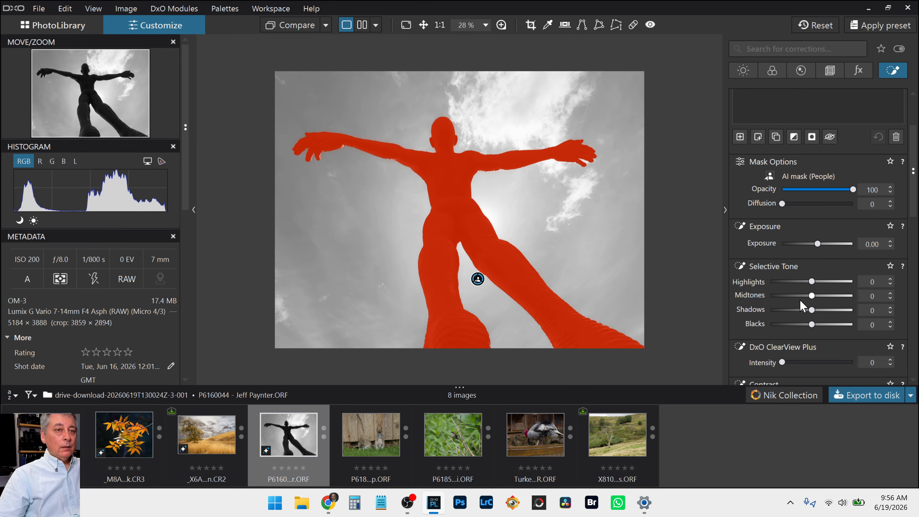
{"action": "left_click_drag", "start_coordinate": [794, 324], "coordinate": [791, 324]}
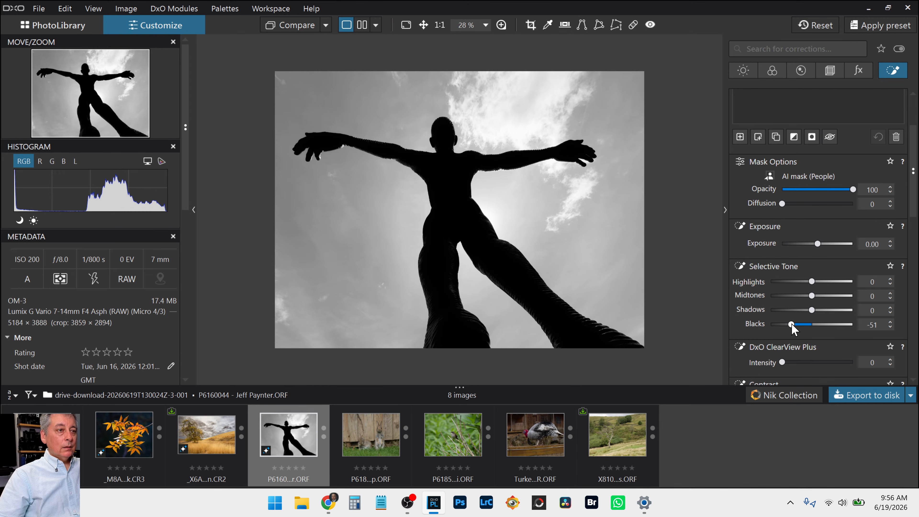
{"action": "double_click", "coordinate": [791, 324]}
{"action": "left_click", "coordinate": [836, 324]}
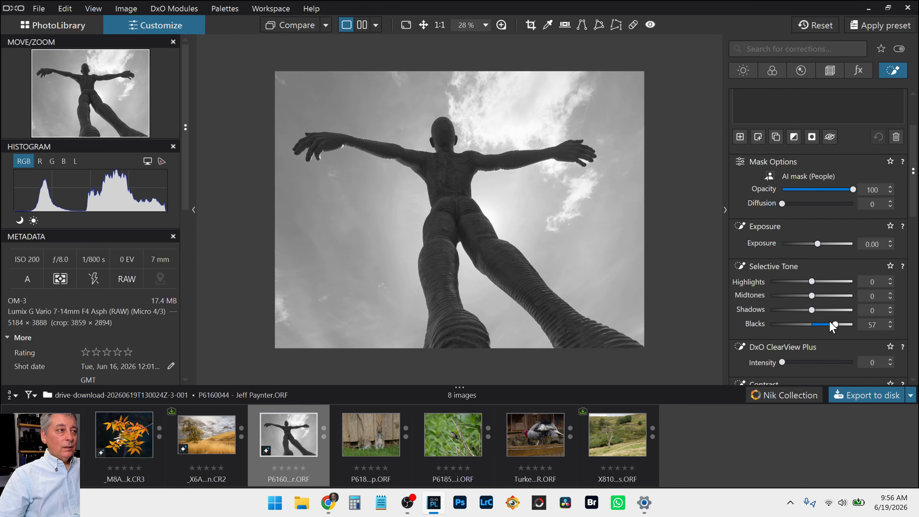
{"action": "left_click_drag", "start_coordinate": [812, 312], "coordinate": [820, 311]}
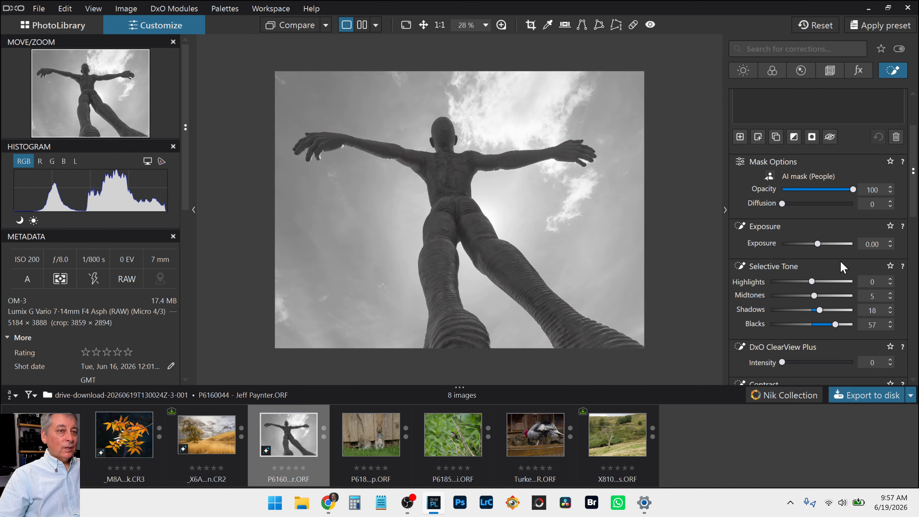
Step: Bring out the statue's texture with ClearView Plus 69 and Microcontrast 79, and set Midtones to 11, Shadows to 37 and Blacks to 60
{"action": "scroll", "coordinate": [829, 309], "scroll_direction": "down", "scroll_amount": 2}
{"action": "left_click", "coordinate": [818, 305]}
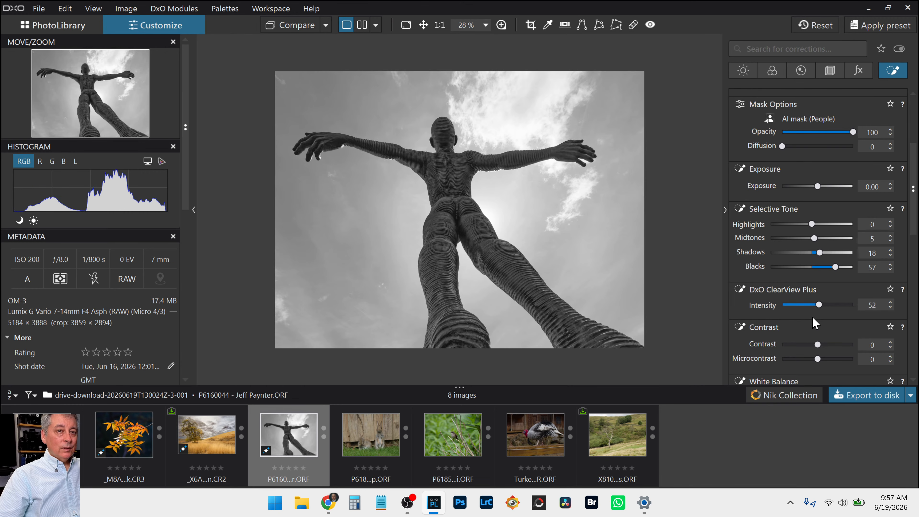
{"action": "left_click_drag", "start_coordinate": [820, 252], "coordinate": [824, 253]}
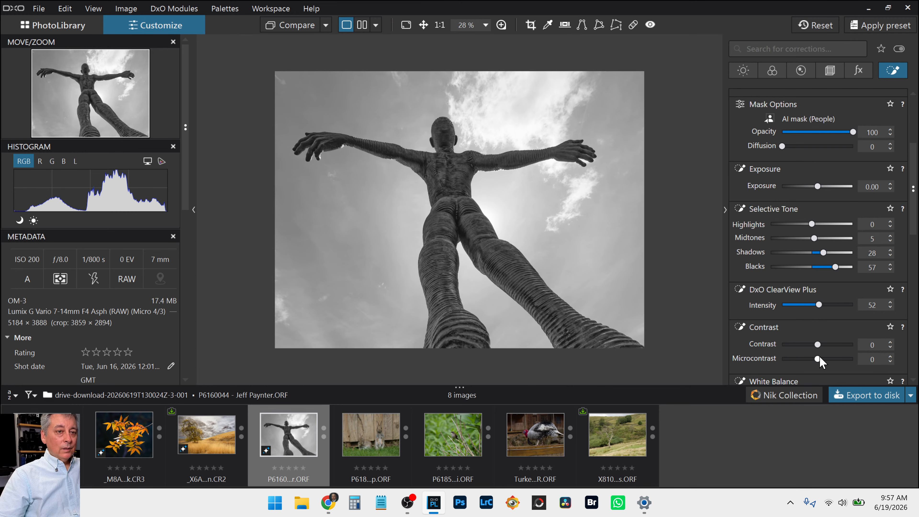
{"action": "left_click_drag", "start_coordinate": [818, 359], "coordinate": [846, 363]}
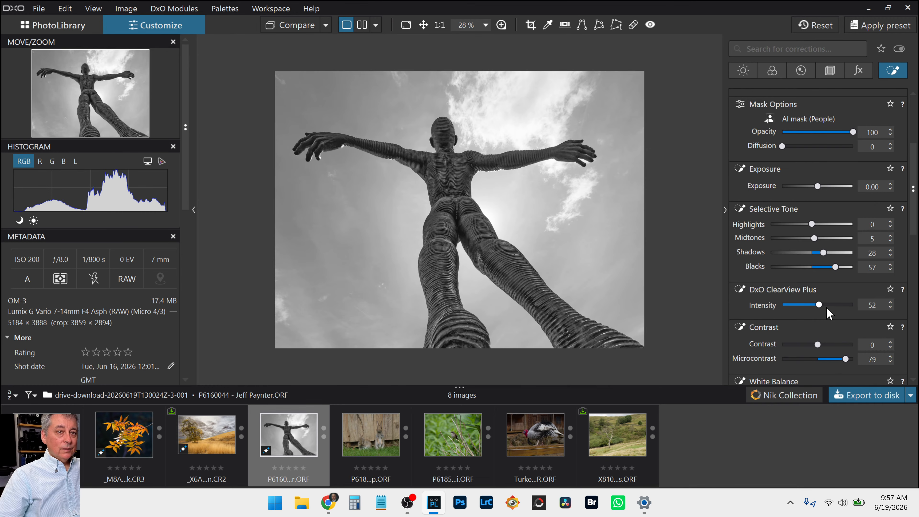
{"action": "left_click_drag", "start_coordinate": [822, 304], "coordinate": [831, 303]}
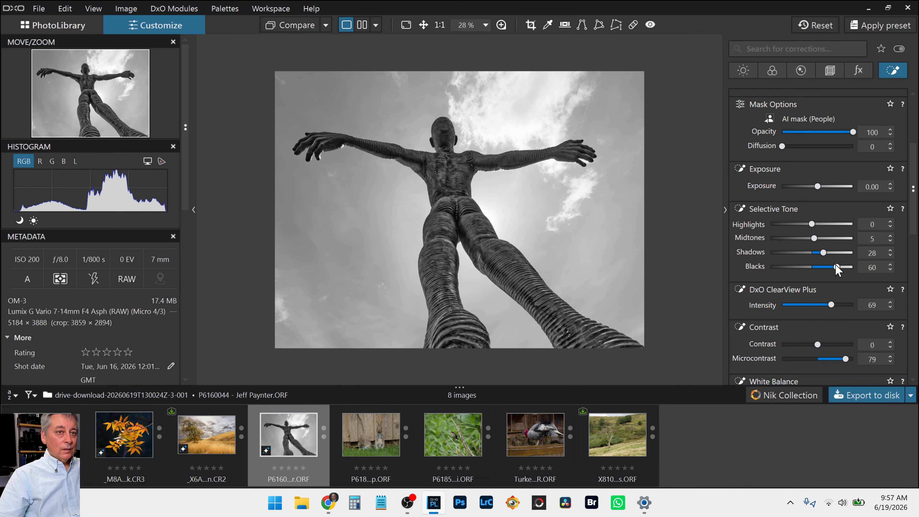
{"action": "left_click_drag", "start_coordinate": [828, 254], "coordinate": [816, 238]}
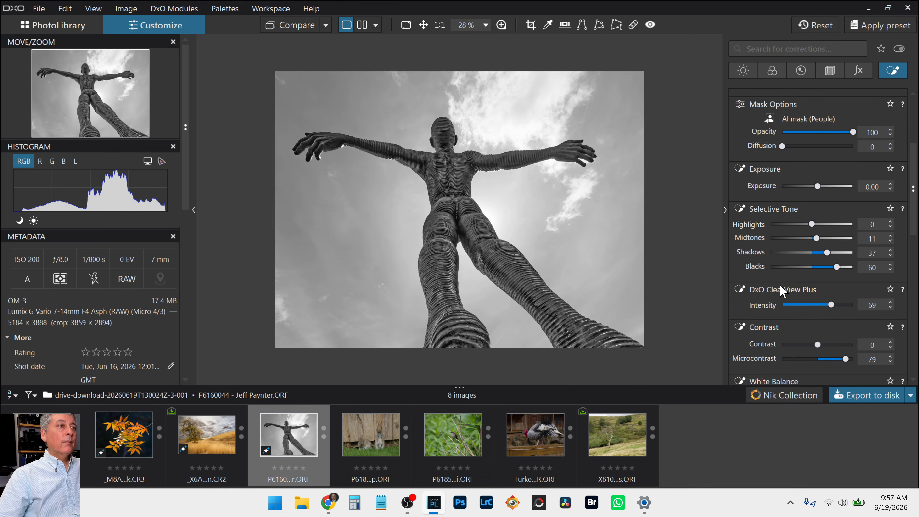
Step: Add a second local adjustment mask that selects the sky with an AI mask
{"action": "scroll", "coordinate": [747, 289], "scroll_direction": "up", "scroll_amount": 3}
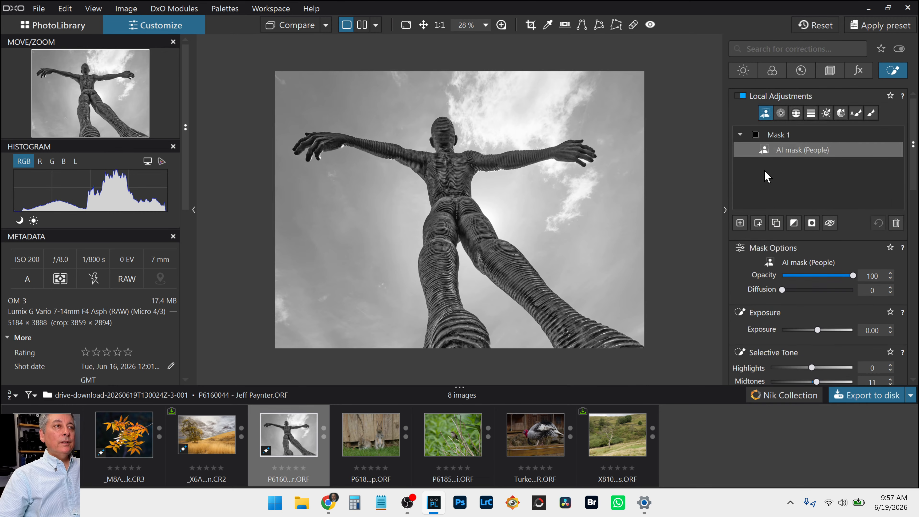
{"action": "left_click", "coordinate": [740, 223]}
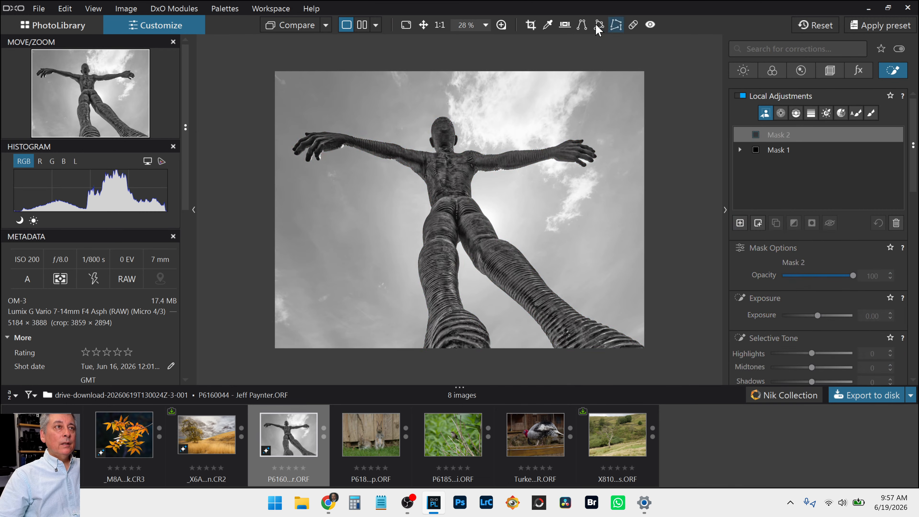
{"action": "left_click", "coordinate": [333, 51]}
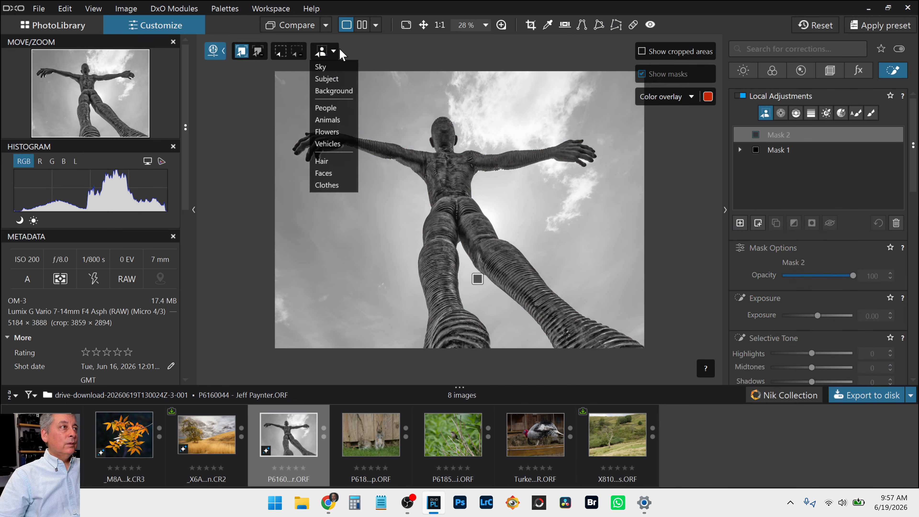
{"action": "left_click", "coordinate": [326, 66]}
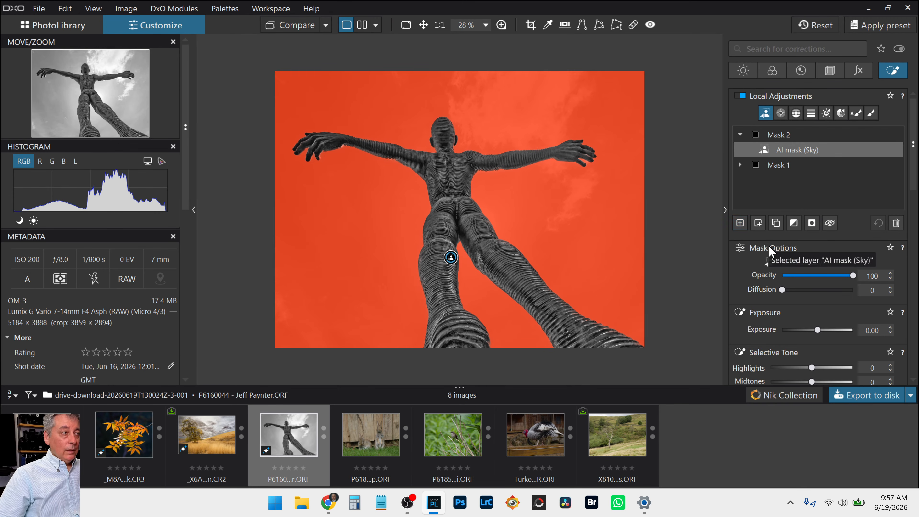
Step: Set the sky mask's ClearView Plus intensity to 53 and its Microcontrast to 55
{"action": "scroll", "coordinate": [771, 250], "scroll_direction": "down", "scroll_amount": 1}
{"action": "scroll", "coordinate": [770, 247], "scroll_direction": "down", "scroll_amount": 5}
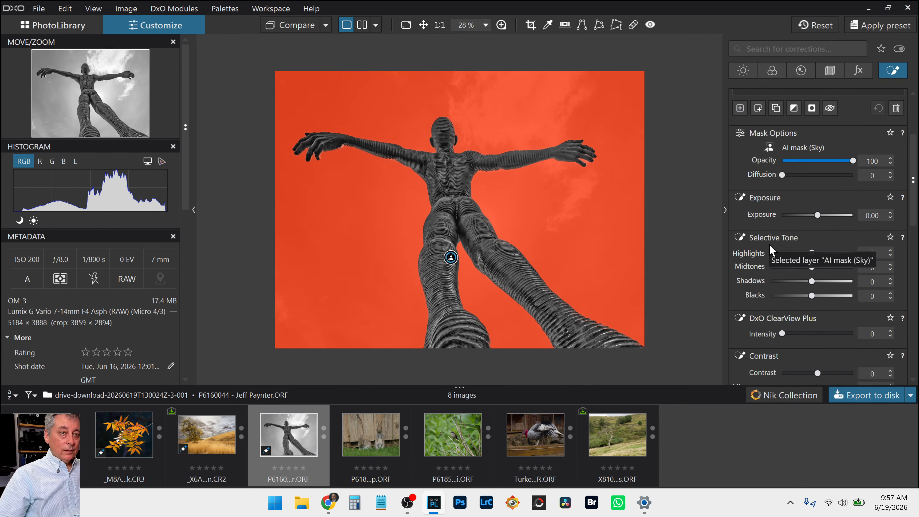
{"action": "left_click", "coordinate": [820, 276]}
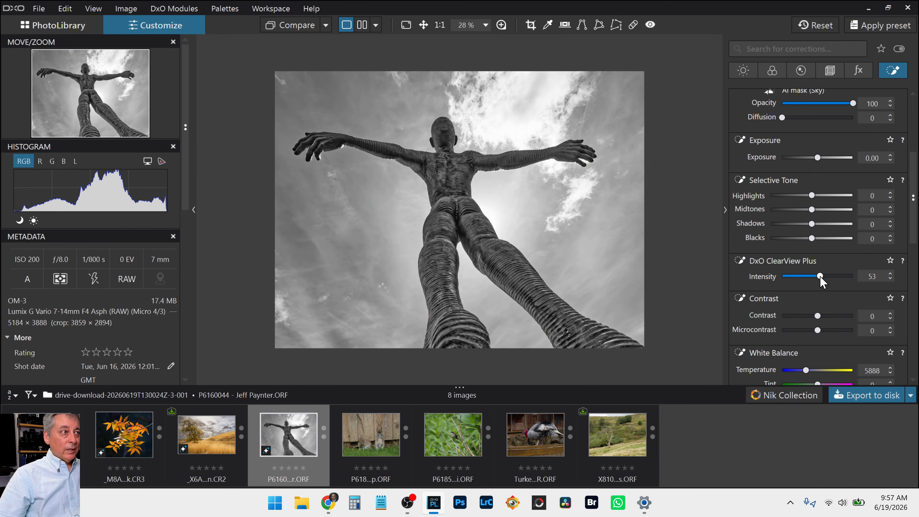
{"action": "left_click", "coordinate": [837, 329]}
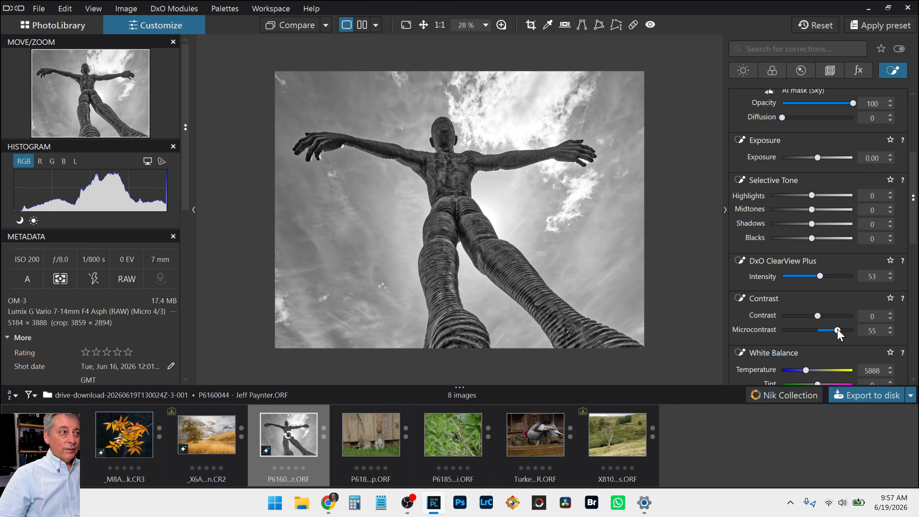
Step: Strengthen the sky mask by setting its Microcontrast to 100 and its ClearView Plus intensity to 65
{"action": "left_click_drag", "start_coordinate": [837, 330], "coordinate": [857, 331]}
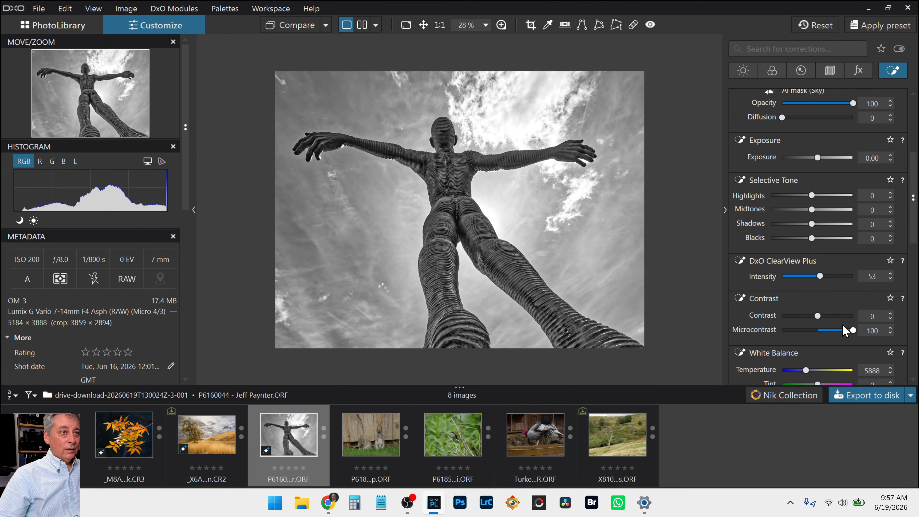
{"action": "left_click", "coordinate": [828, 276]}
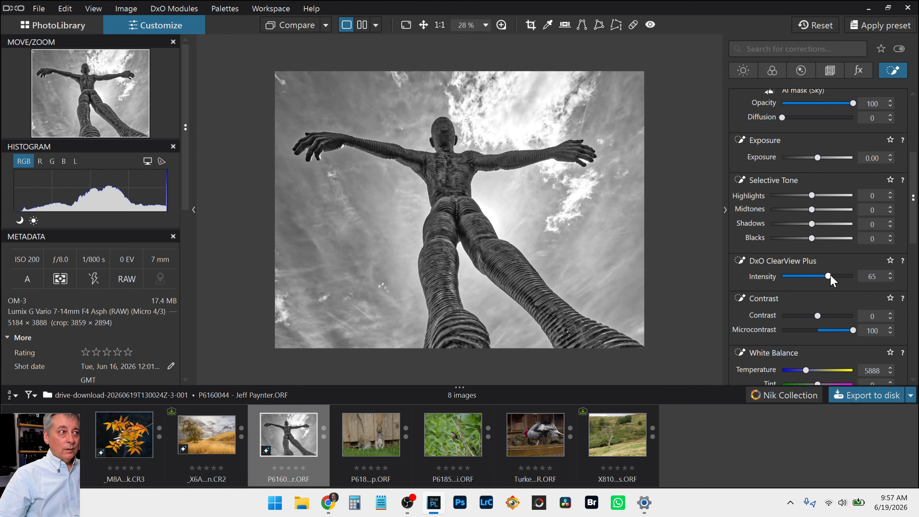
Step: Darken the sky tones in the global Channel Mixer with Cyan at -45 and Blue at -100
{"action": "scroll", "coordinate": [754, 284], "scroll_direction": "down", "scroll_amount": 10}
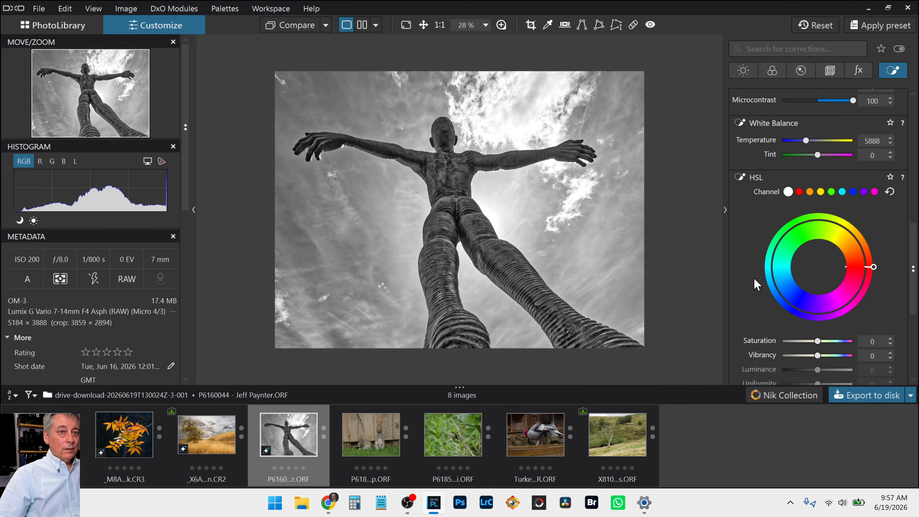
{"action": "scroll", "coordinate": [754, 283], "scroll_direction": "down", "scroll_amount": 3}
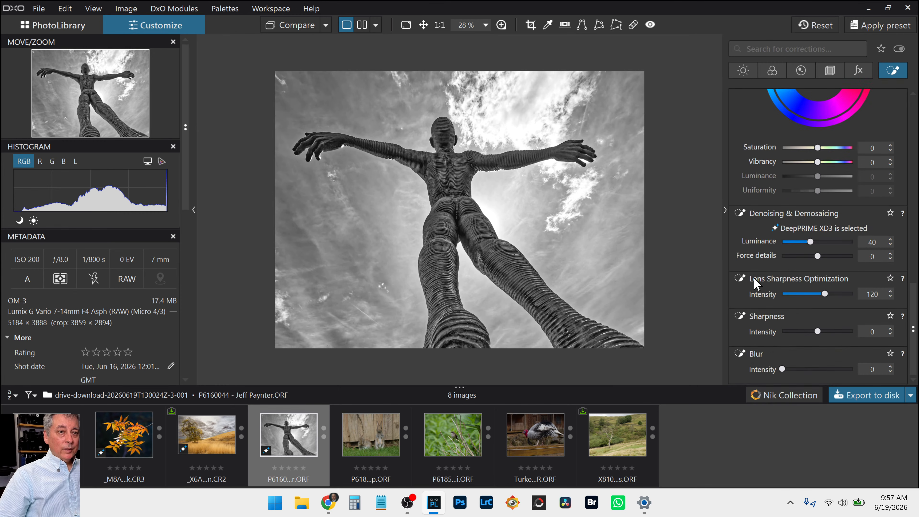
{"action": "left_click", "coordinate": [771, 77]}
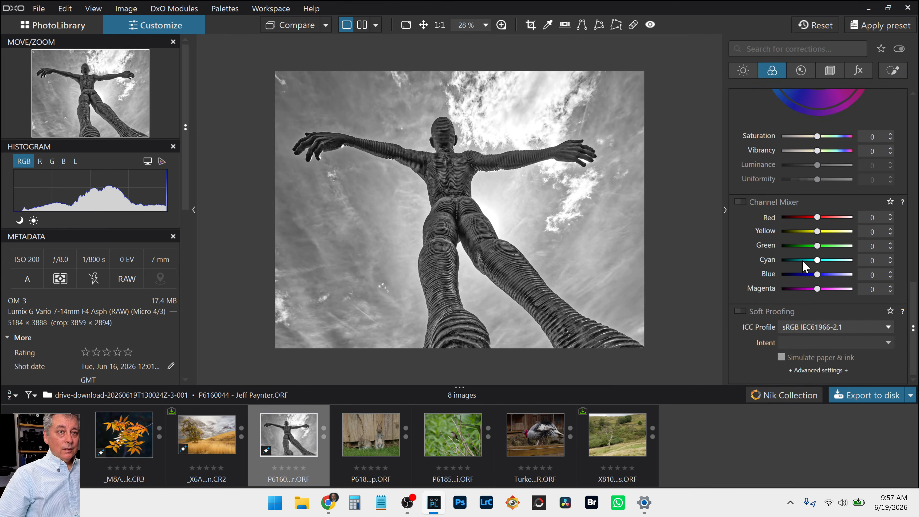
{"action": "left_click", "coordinate": [799, 275]}
{"action": "left_click", "coordinate": [801, 260]}
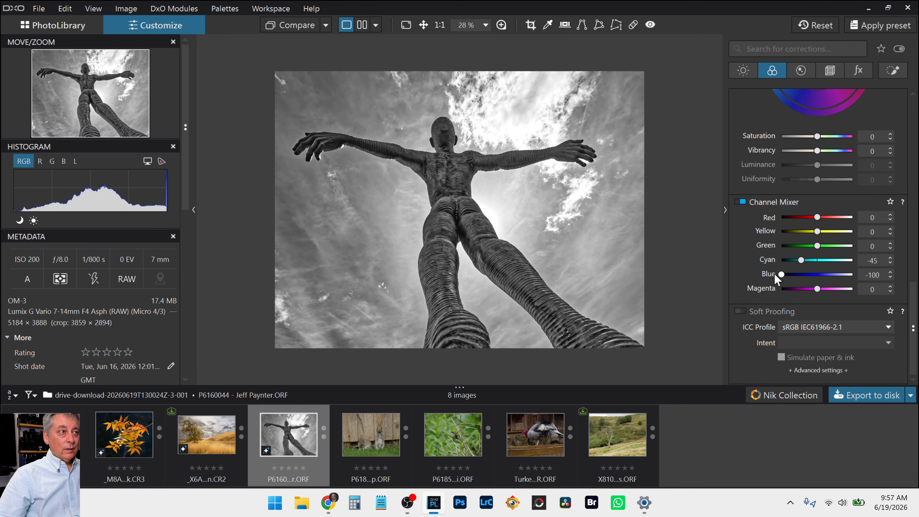
Step: Try Uniform DxO Smart Lighting at intensity 63 on the statue photo and turn the correction off
{"action": "scroll", "coordinate": [757, 265], "scroll_direction": "up", "scroll_amount": 10}
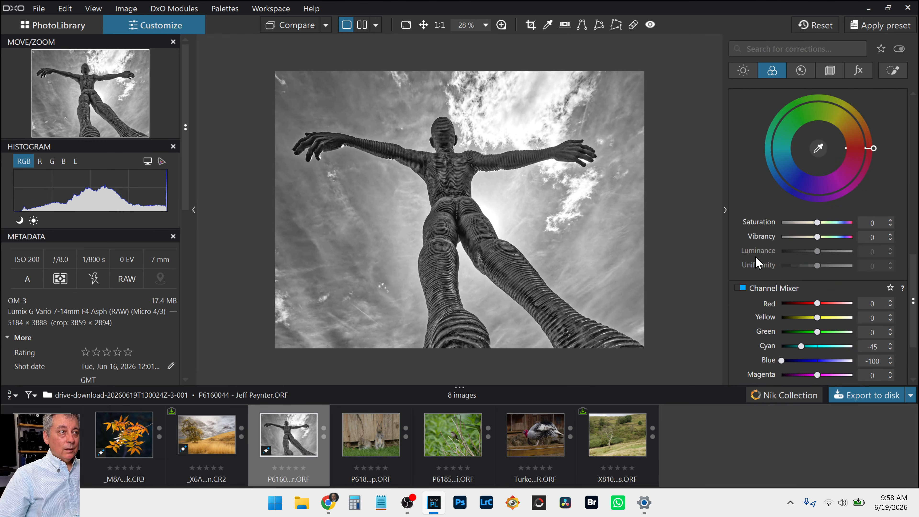
{"action": "scroll", "coordinate": [759, 246], "scroll_direction": "up", "scroll_amount": 5}
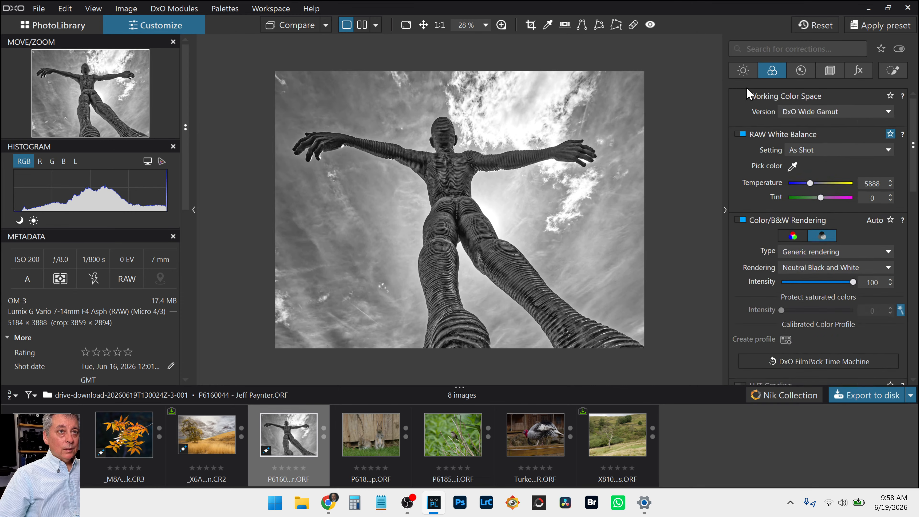
{"action": "left_click", "coordinate": [745, 70]}
{"action": "scroll", "coordinate": [740, 203], "scroll_direction": "down", "scroll_amount": 2}
{"action": "scroll", "coordinate": [743, 215], "scroll_direction": "up", "scroll_amount": 2}
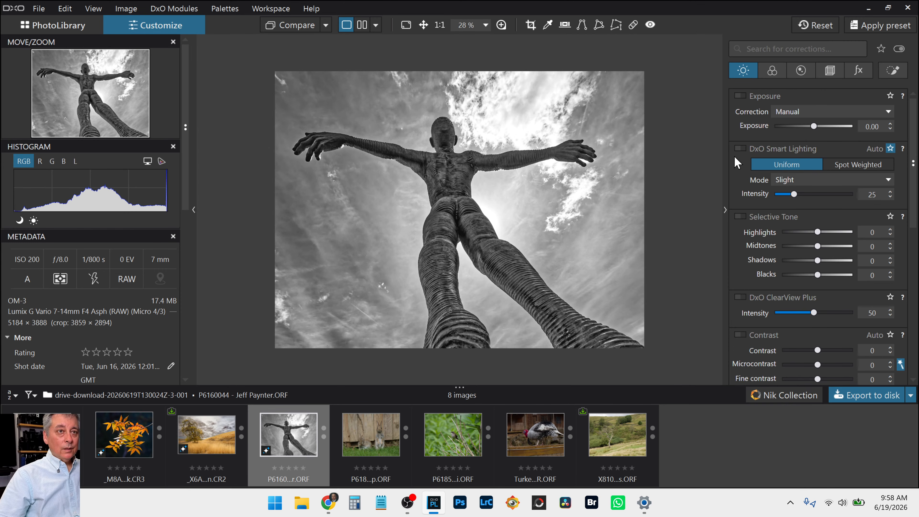
{"action": "left_click", "coordinate": [739, 149]}
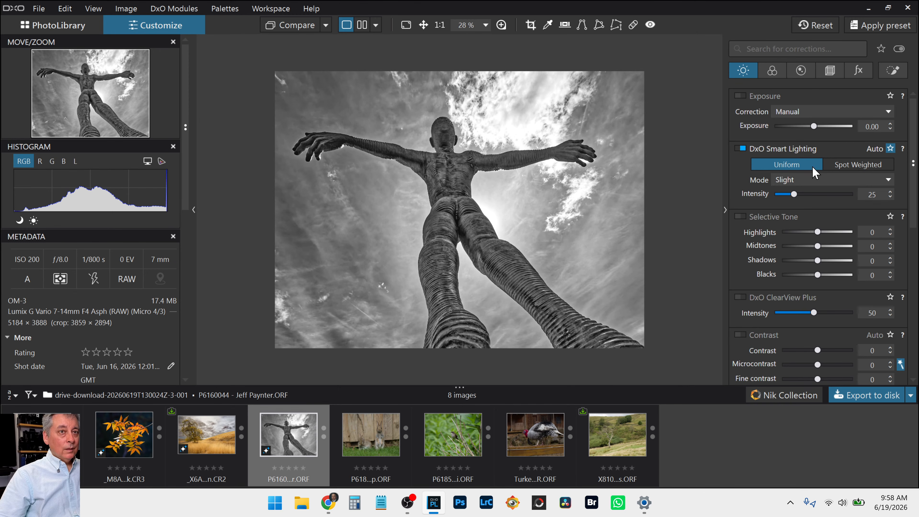
{"action": "left_click", "coordinate": [825, 194]}
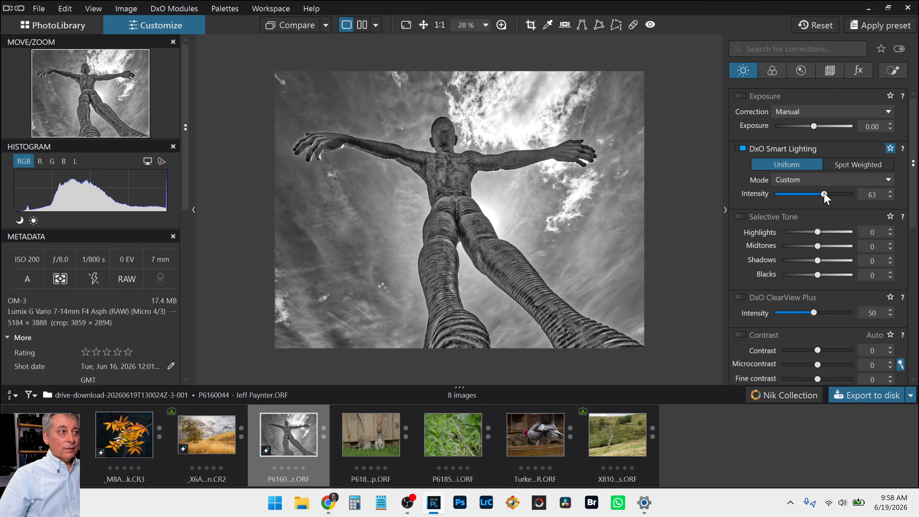
{"action": "left_click", "coordinate": [742, 149]}
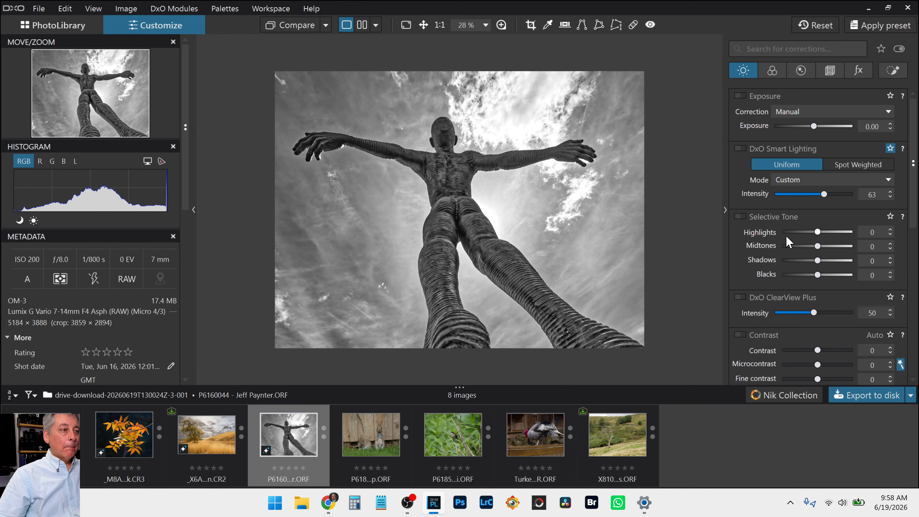
Step: Compare the edited statue side by side, with the palettes hidden, against the original without corrections but with geometry
{"action": "left_click", "coordinate": [362, 25]}
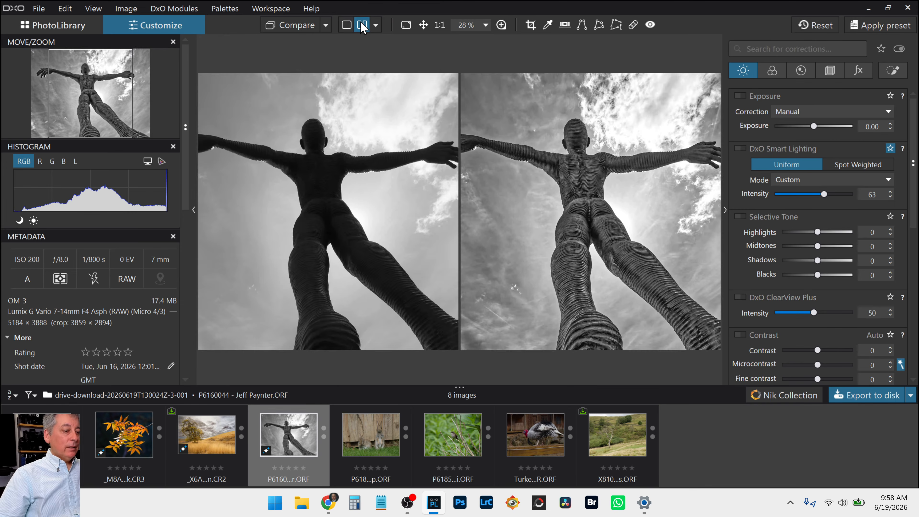
{"action": "key", "text": "F9"}
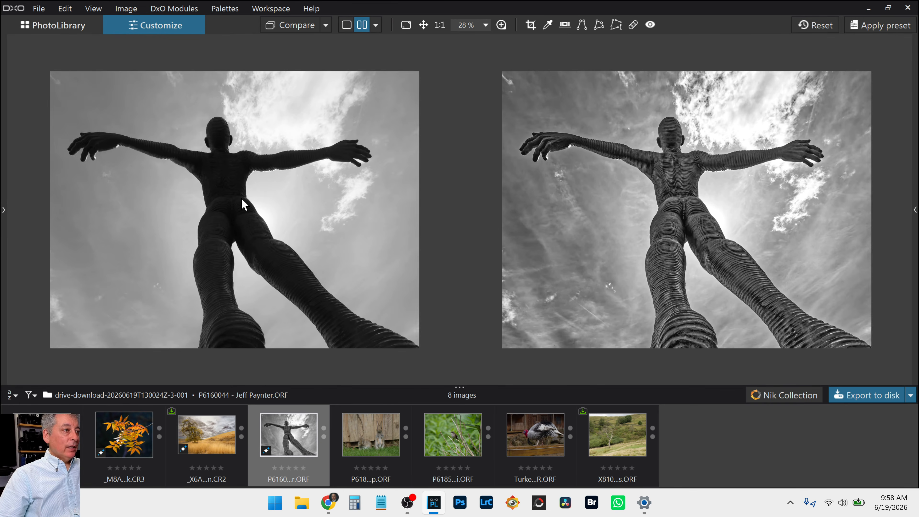
{"action": "left_click", "coordinate": [326, 25]}
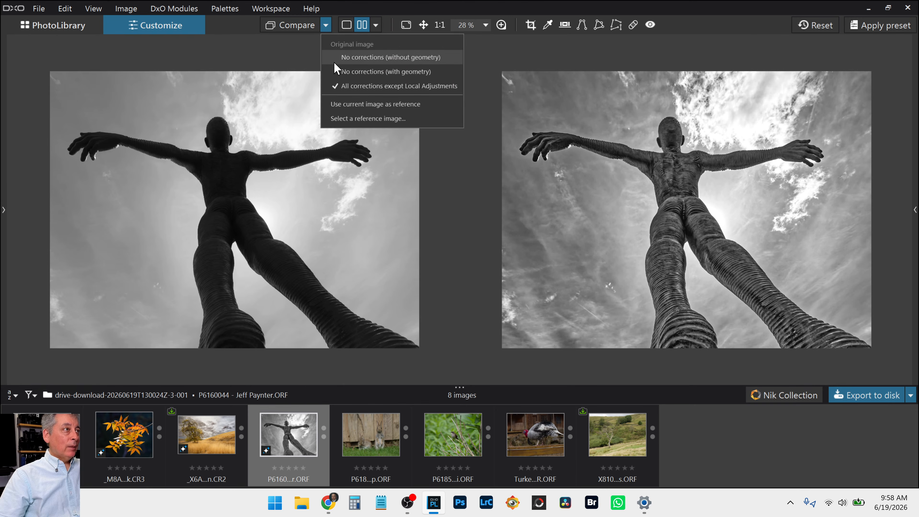
{"action": "left_click", "coordinate": [337, 71]}
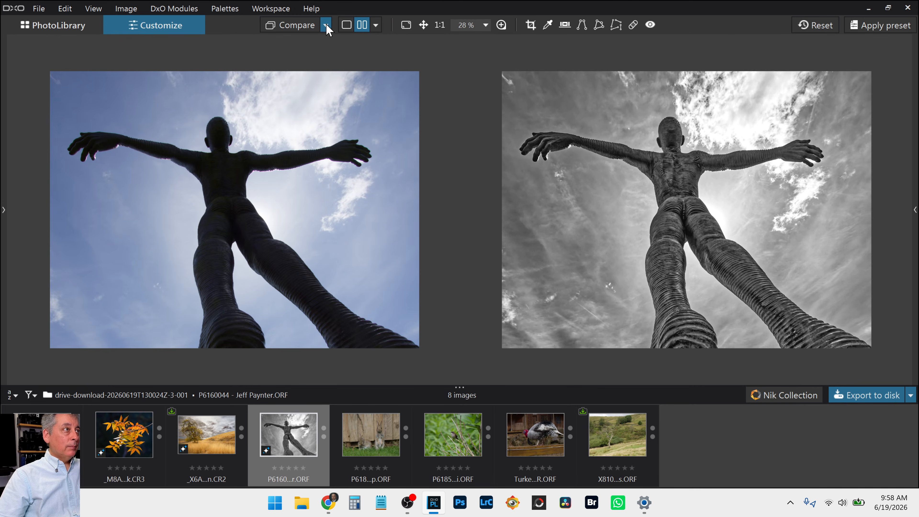
Step: Compare the edit with the original without corrections or geometry, and inspect the statue's back up close
{"action": "left_click", "coordinate": [326, 25]}
{"action": "left_click", "coordinate": [336, 56]}
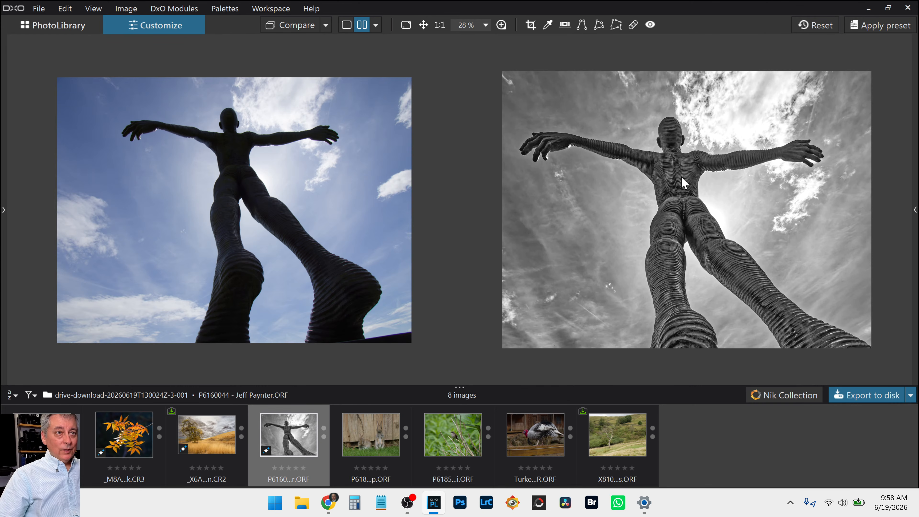
{"action": "scroll", "coordinate": [669, 167], "scroll_direction": "up", "scroll_amount": 3}
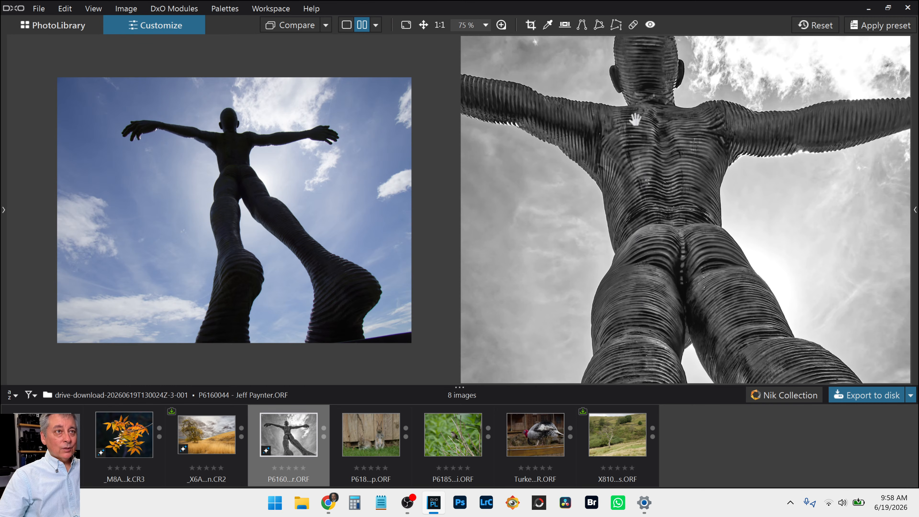
{"action": "scroll", "coordinate": [636, 119], "scroll_direction": "down", "scroll_amount": 3}
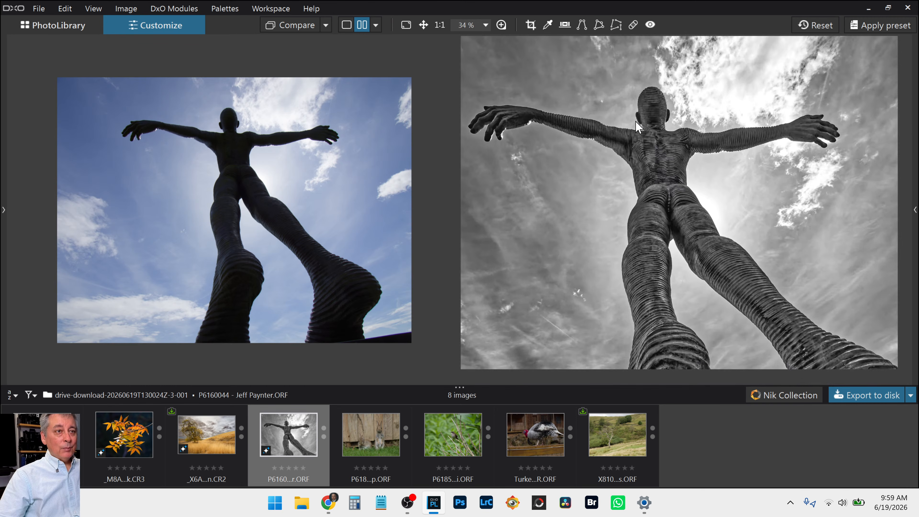
{"action": "scroll", "coordinate": [637, 126], "scroll_direction": "down", "scroll_amount": 1}
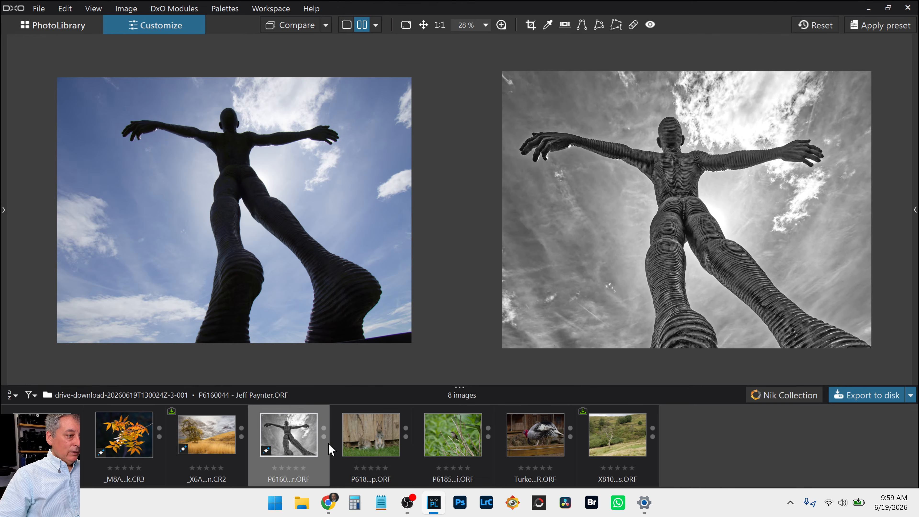
Step: Open the photo of the two rabbits in single-image view with the side palettes shown
{"action": "left_click", "coordinate": [372, 438]}
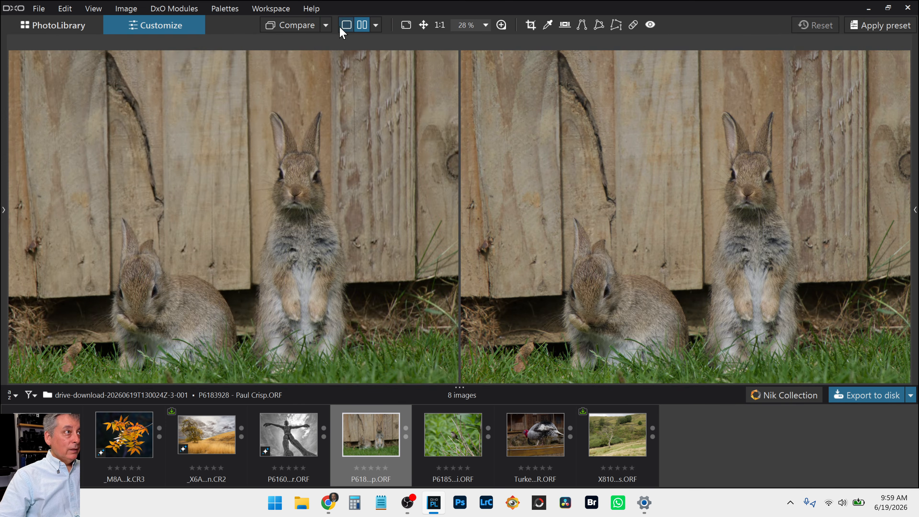
{"action": "left_click", "coordinate": [346, 24]}
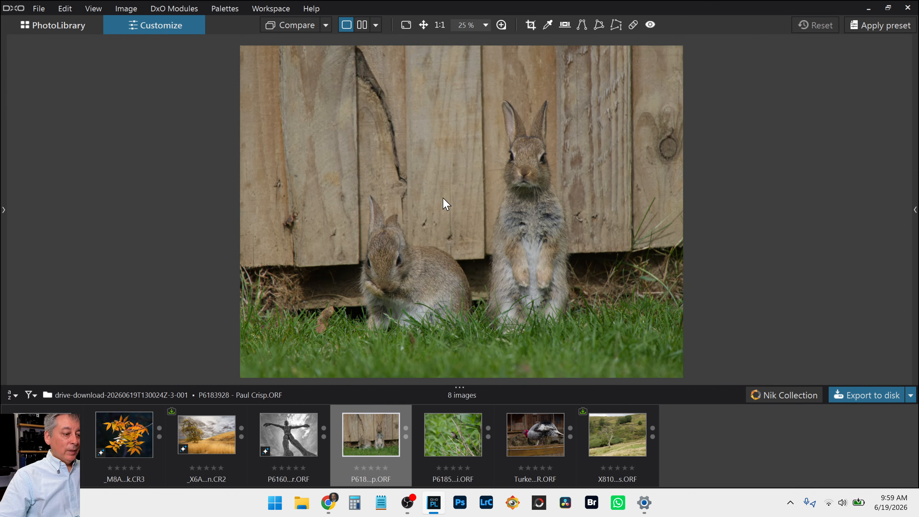
{"action": "key", "text": "F9"}
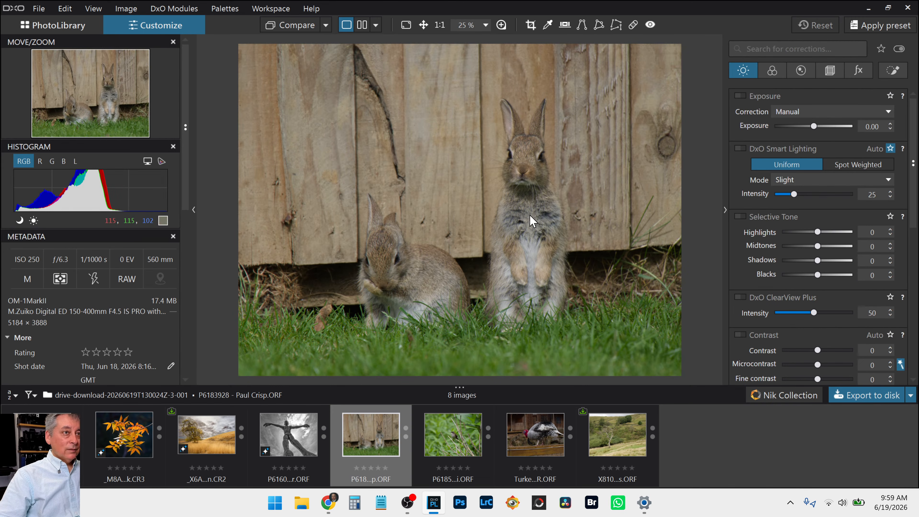
Step: Apply the 000 RobTrek_Extra_Sharp_v01 preset to the rabbit photo and check the fur detail up close
{"action": "left_click", "coordinate": [876, 28]}
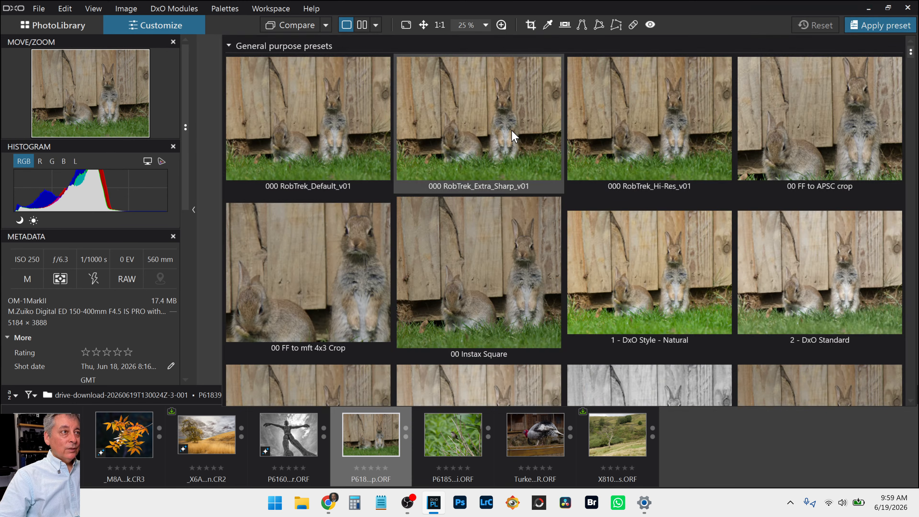
{"action": "left_click", "coordinate": [514, 137]}
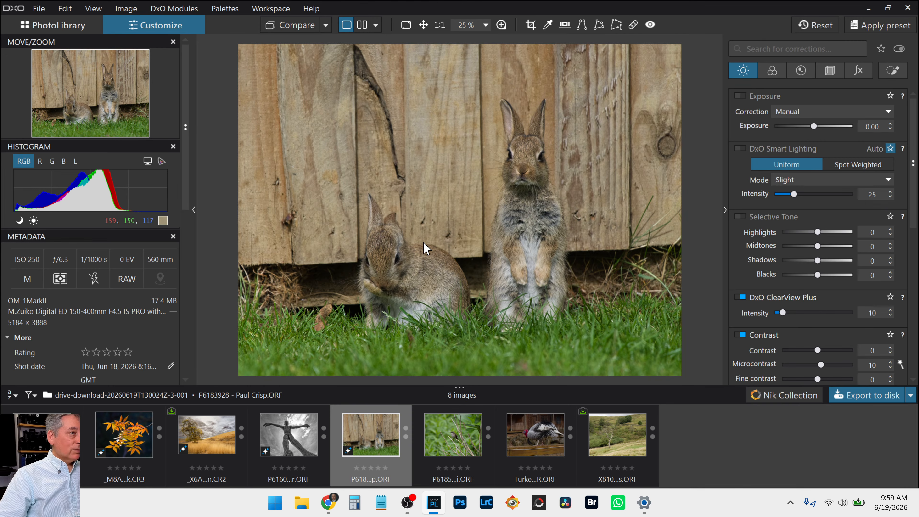
{"action": "scroll", "coordinate": [427, 248], "scroll_direction": "up", "scroll_amount": 4}
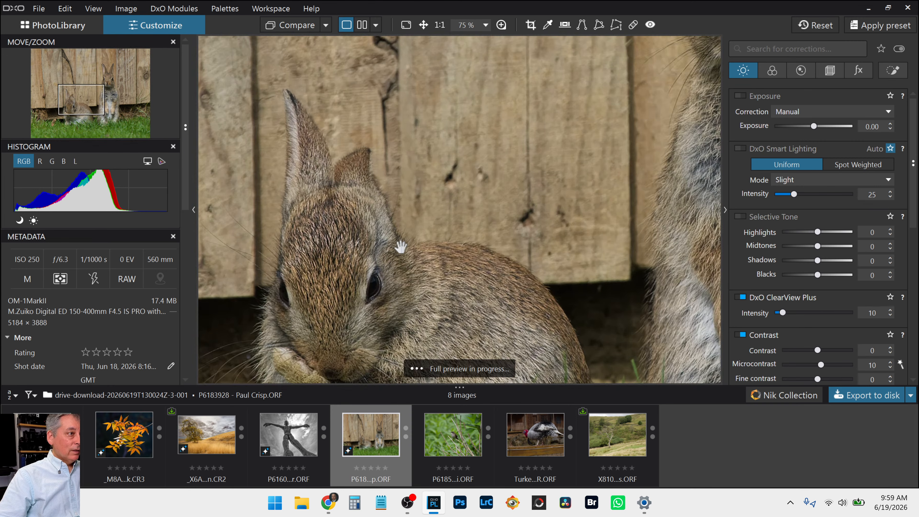
{"action": "scroll", "coordinate": [401, 248], "scroll_direction": "up", "scroll_amount": 1}
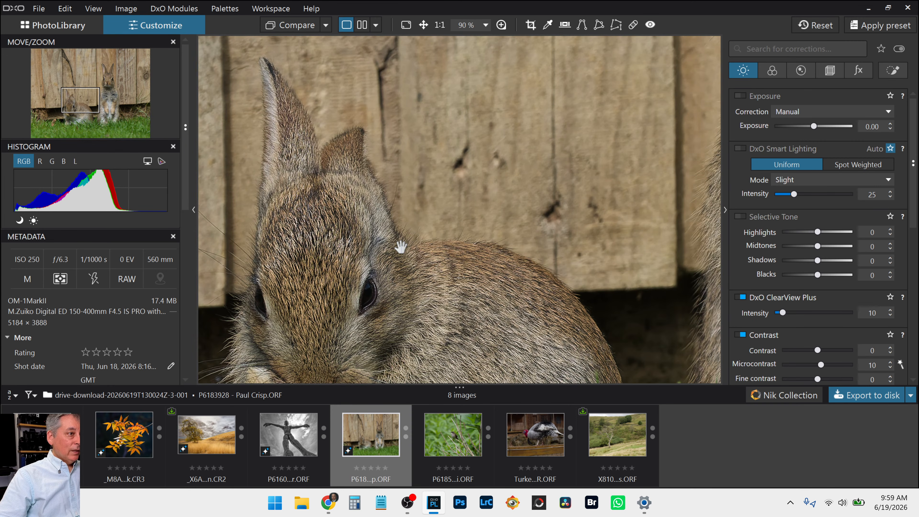
{"action": "scroll", "coordinate": [400, 247], "scroll_direction": "down", "scroll_amount": 2}
{"action": "left_click_drag", "start_coordinate": [625, 163], "coordinate": [487, 214]}
{"action": "scroll", "coordinate": [541, 183], "scroll_direction": "down", "scroll_amount": 3}
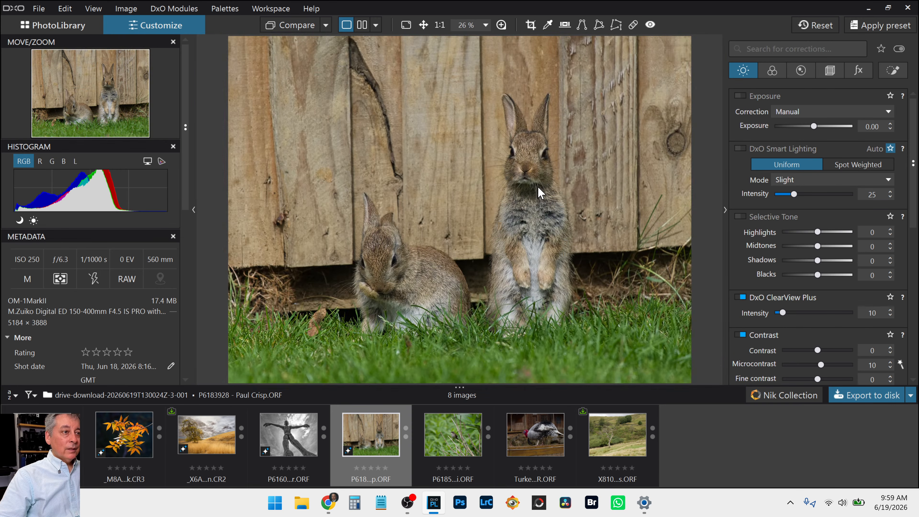
{"action": "scroll", "coordinate": [540, 191], "scroll_direction": "down", "scroll_amount": 1}
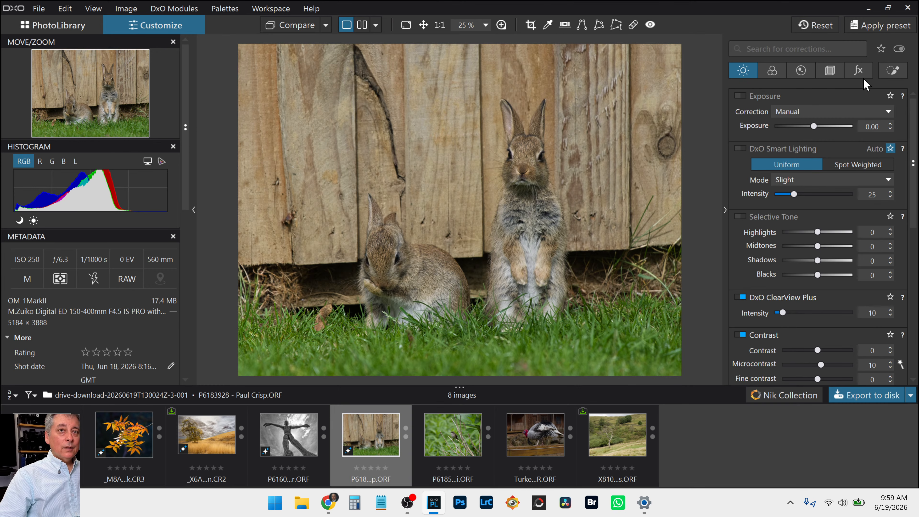
Step: Create a local adjustment mask that selects both the standing and the crouching rabbit with AI masks
{"action": "left_click", "coordinate": [900, 70]}
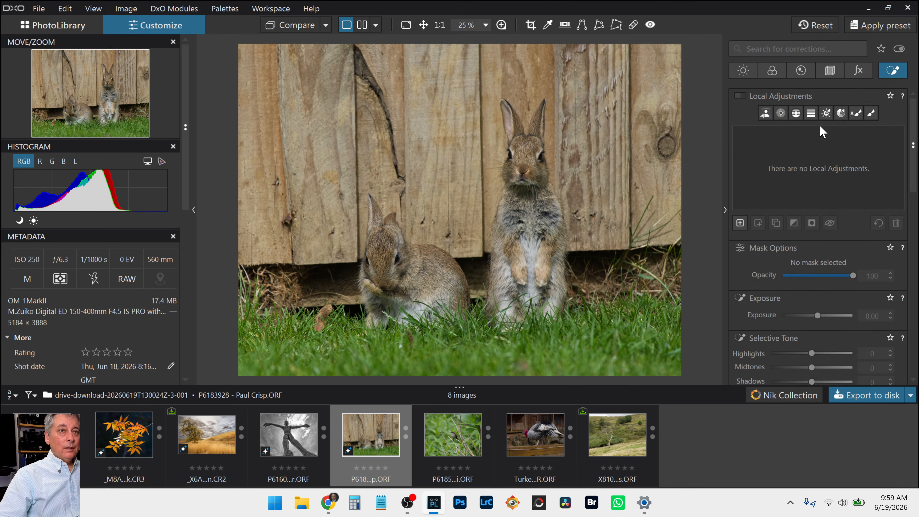
{"action": "left_click", "coordinate": [768, 117]}
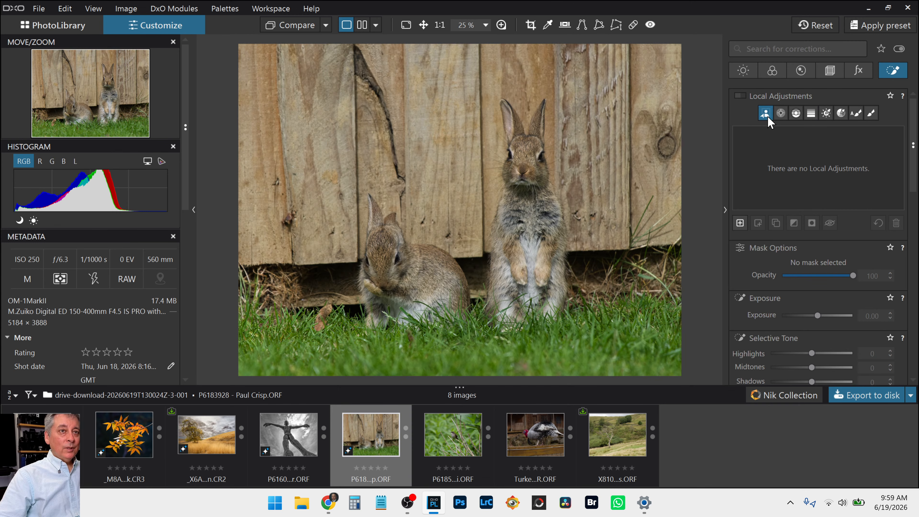
{"action": "left_click", "coordinate": [540, 196]}
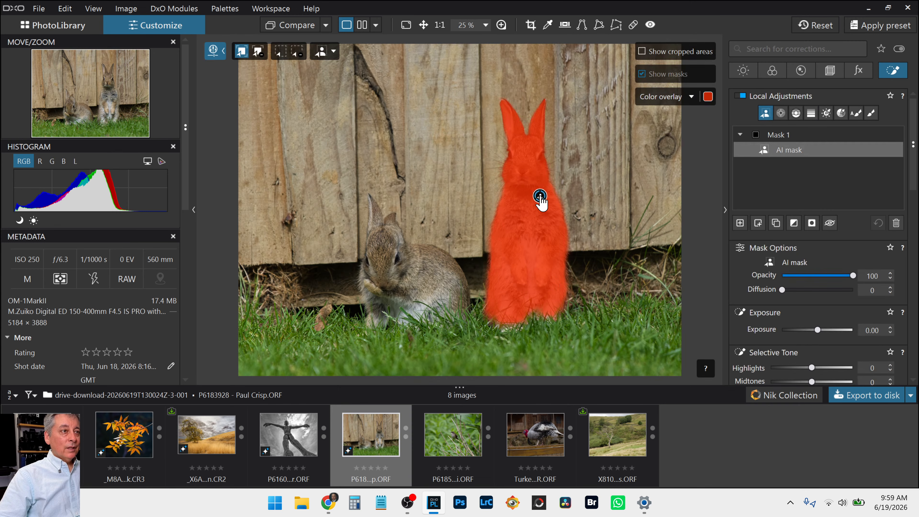
{"action": "left_click", "coordinate": [424, 257]}
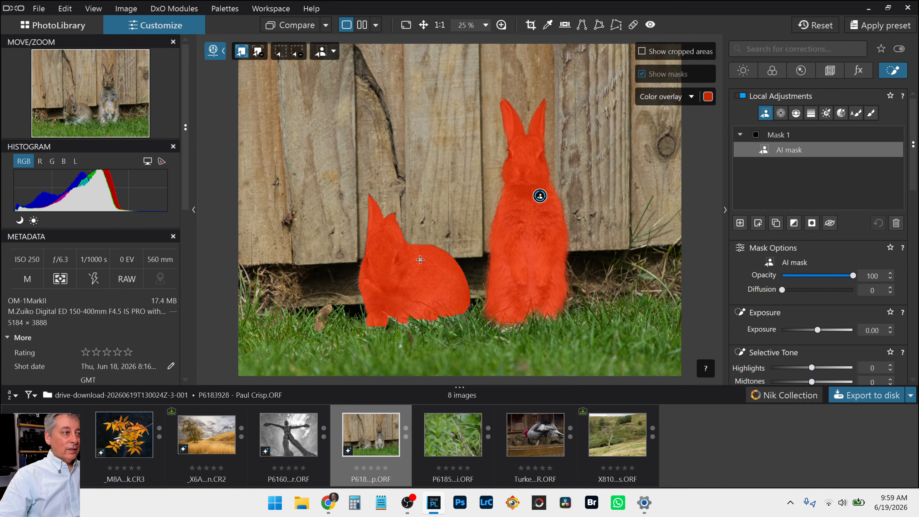
{"action": "left_click", "coordinate": [420, 260]}
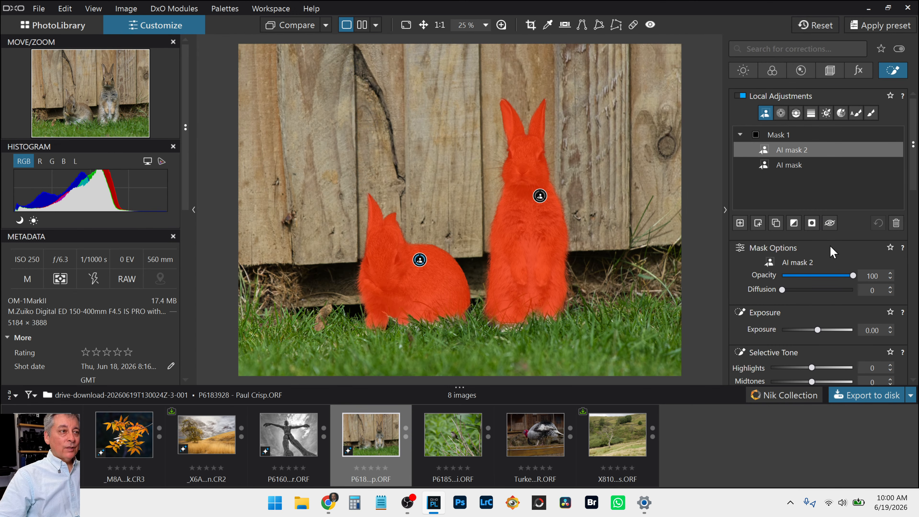
{"action": "scroll", "coordinate": [842, 271], "scroll_direction": "down", "scroll_amount": 3}
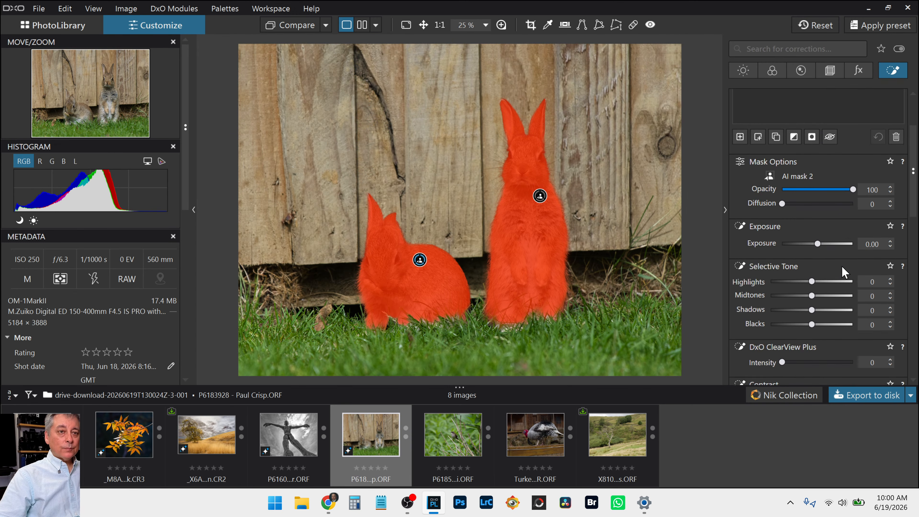
Step: Brighten the rabbits' mask in Selective Tone with Highlights 32, Midtones 26 and Shadows 8
{"action": "left_click_drag", "start_coordinate": [812, 281], "coordinate": [835, 284]}
{"action": "double_click", "coordinate": [834, 283]}
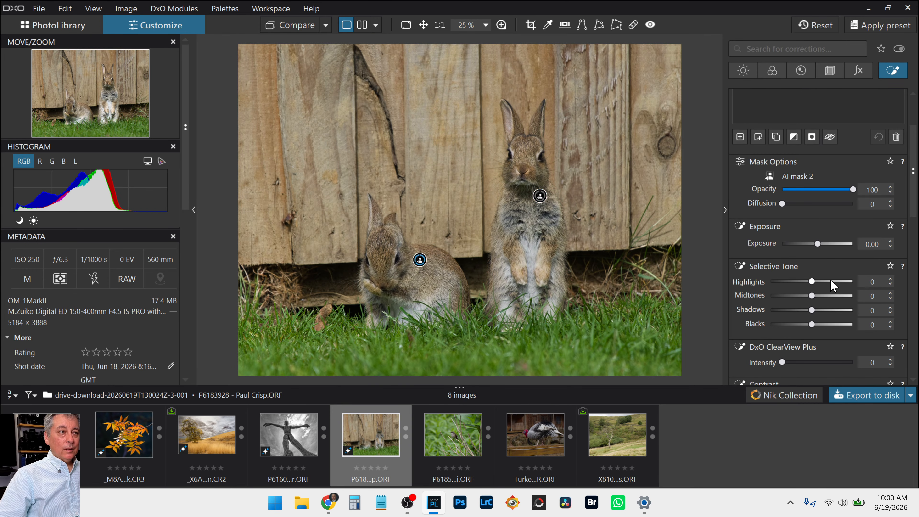
{"action": "mouse_move", "coordinate": [829, 284]}
{"action": "left_mouse_down"}
{"action": "mouse_move", "coordinate": [815, 295]}
{"action": "mouse_move", "coordinate": [823, 295]}
{"action": "left_mouse_up"}
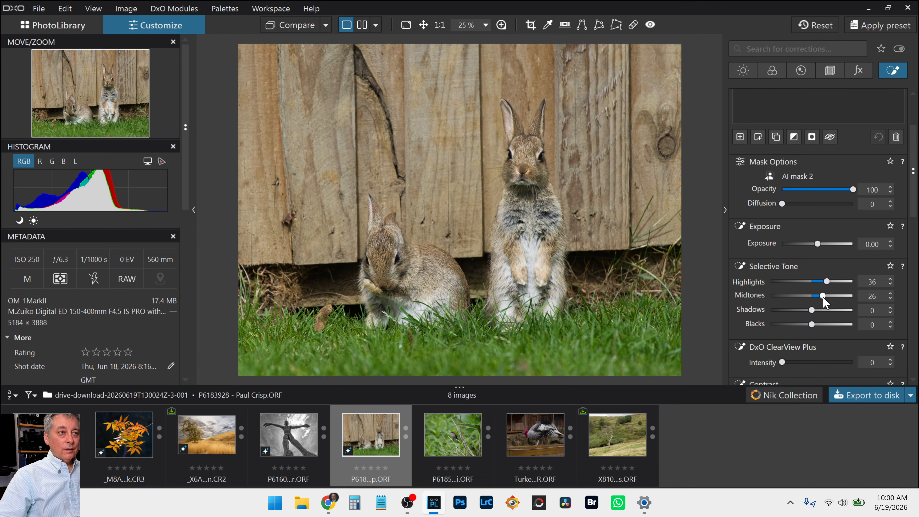
{"action": "left_click_drag", "start_coordinate": [826, 282], "coordinate": [825, 281]}
{"action": "scroll", "coordinate": [771, 259], "scroll_direction": "down", "scroll_amount": 6}
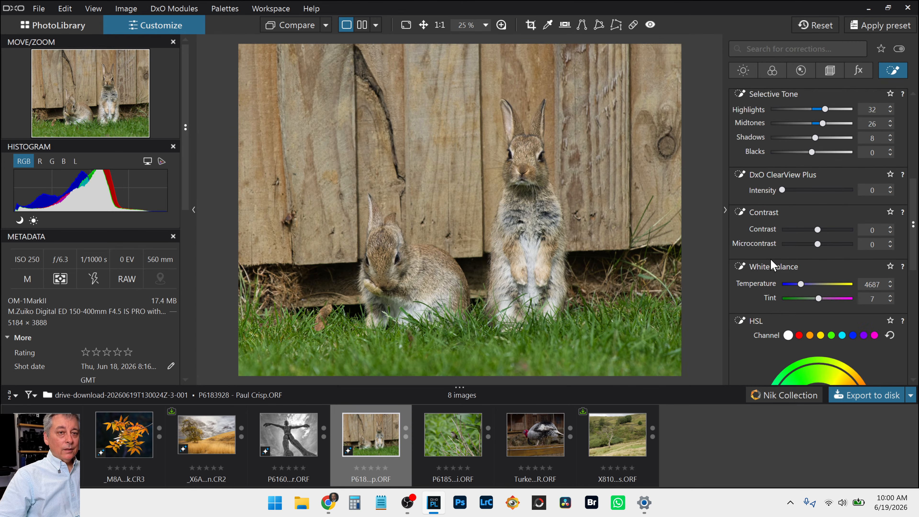
Step: Enrich the rabbits' fur colour in the HSL settings with Vibrancy 80 and Saturation 10
{"action": "scroll", "coordinate": [771, 258], "scroll_direction": "down", "scroll_amount": 3}
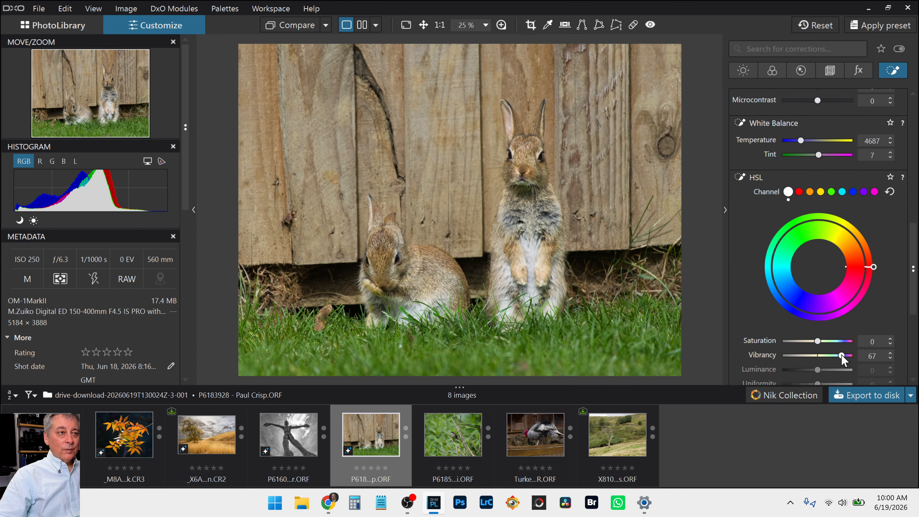
{"action": "left_click_drag", "start_coordinate": [842, 358], "coordinate": [846, 357]}
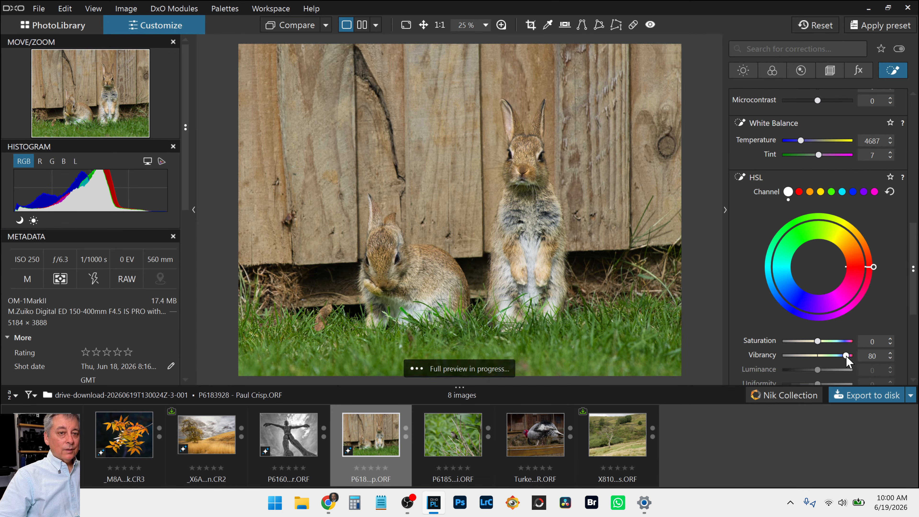
{"action": "scroll", "coordinate": [823, 353], "scroll_direction": "down", "scroll_amount": 1}
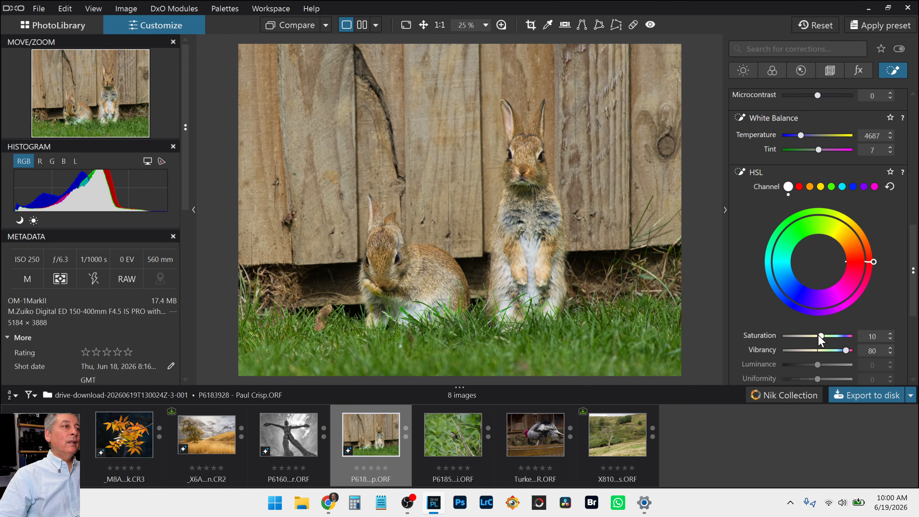
{"action": "scroll", "coordinate": [761, 253], "scroll_direction": "down", "scroll_amount": 2}
Step: Create a second local adjustment mask with a control line covering the grass in the foreground
{"action": "scroll", "coordinate": [760, 254], "scroll_direction": "up", "scroll_amount": 12}
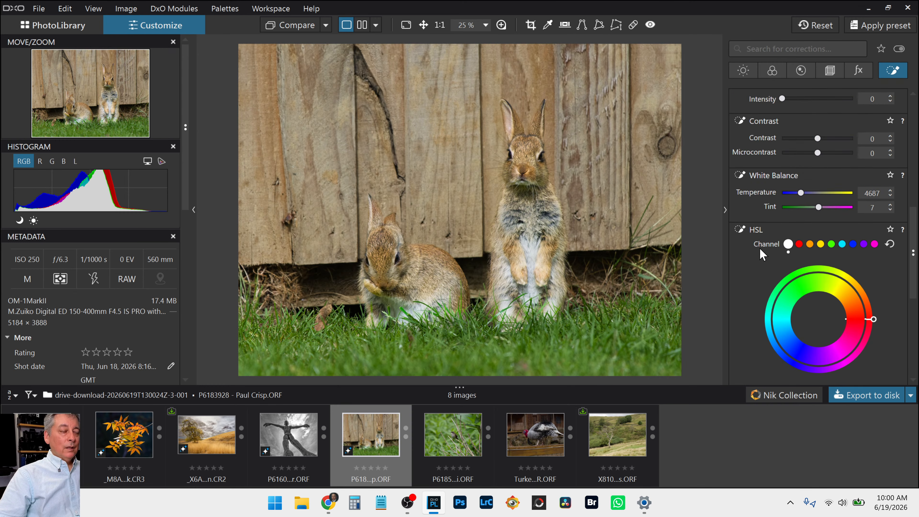
{"action": "scroll", "coordinate": [778, 232], "scroll_direction": "up", "scroll_amount": 3}
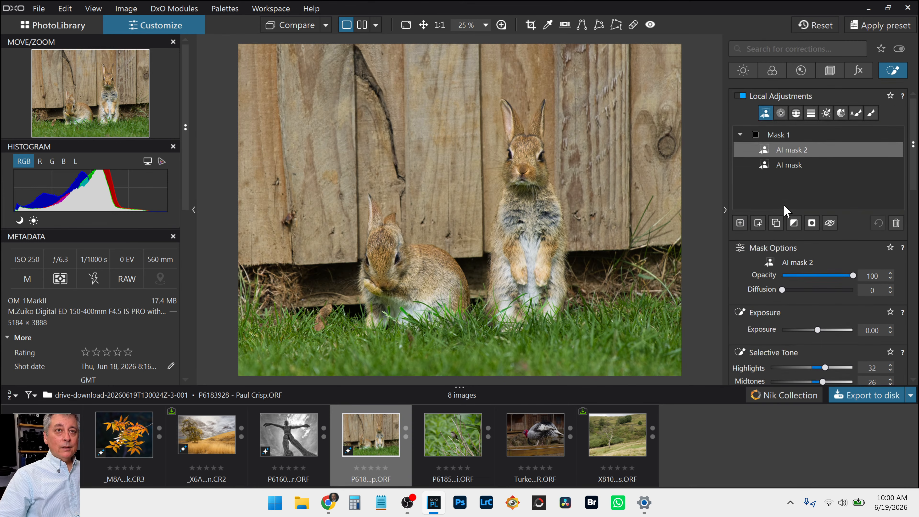
{"action": "left_click", "coordinate": [740, 224]}
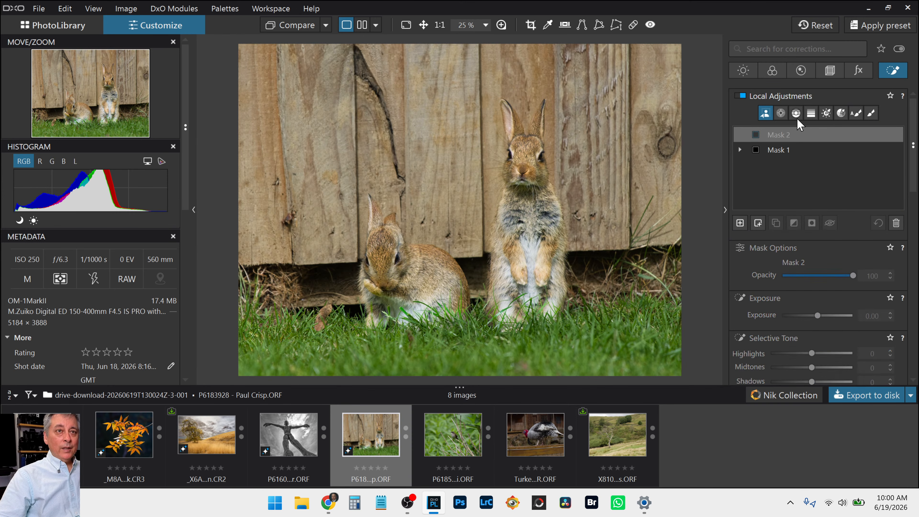
{"action": "left_click", "coordinate": [796, 113]}
{"action": "left_click_drag", "start_coordinate": [620, 299], "coordinate": [617, 257]}
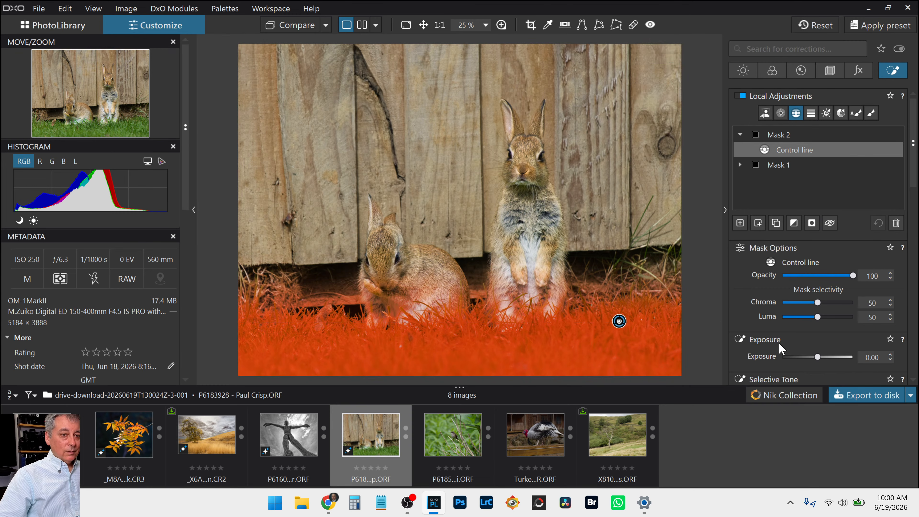
Step: Brighten the grass mask with Highlights 58, Midtones 23 and Shadows 5, and warm its white balance temperature to 5587
{"action": "scroll", "coordinate": [799, 336], "scroll_direction": "down", "scroll_amount": 2}
{"action": "scroll", "coordinate": [800, 335], "scroll_direction": "down", "scroll_amount": 2}
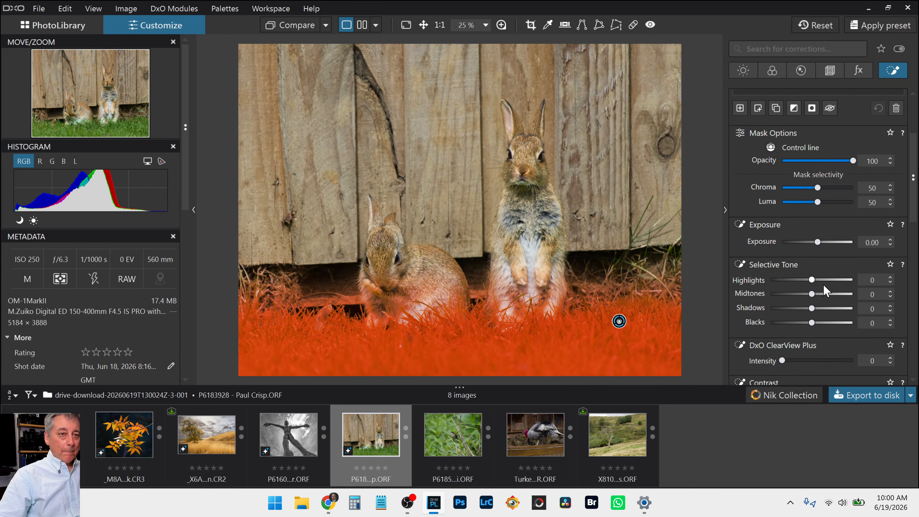
{"action": "left_click_drag", "start_coordinate": [827, 281], "coordinate": [836, 280]}
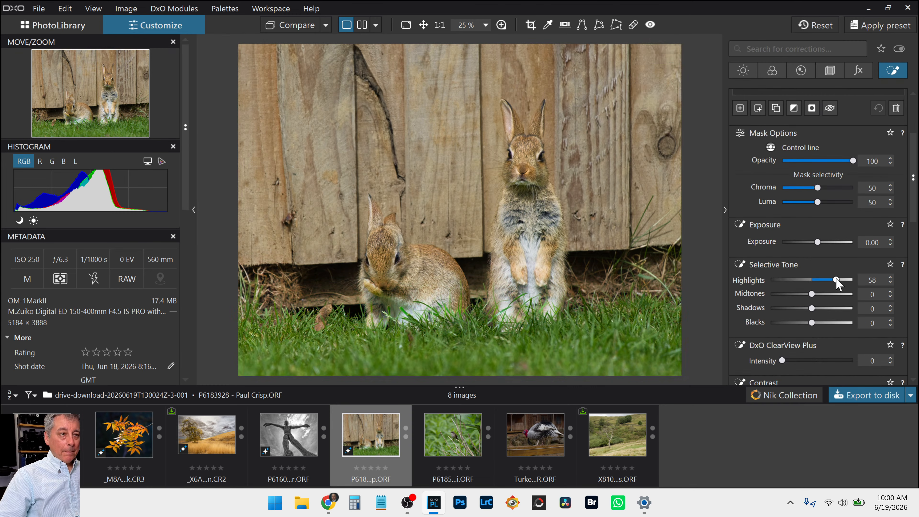
{"action": "left_click", "coordinate": [822, 295]}
{"action": "scroll", "coordinate": [801, 331], "scroll_direction": "down", "scroll_amount": 1}
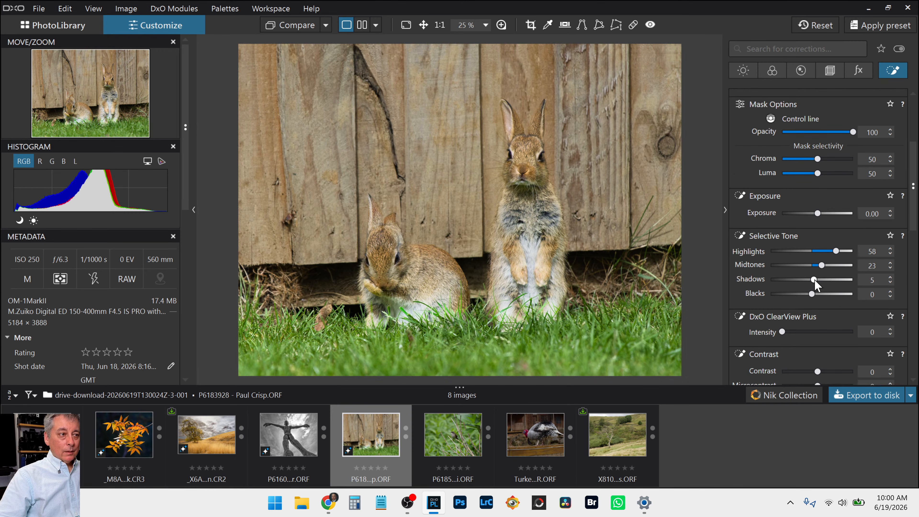
{"action": "scroll", "coordinate": [814, 284], "scroll_direction": "down", "scroll_amount": 4}
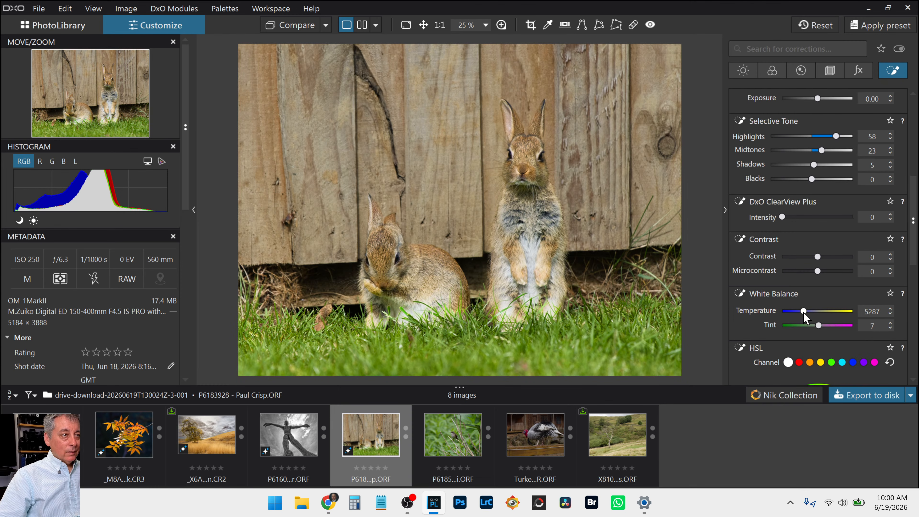
{"action": "scroll", "coordinate": [804, 318], "scroll_direction": "up", "scroll_amount": 1}
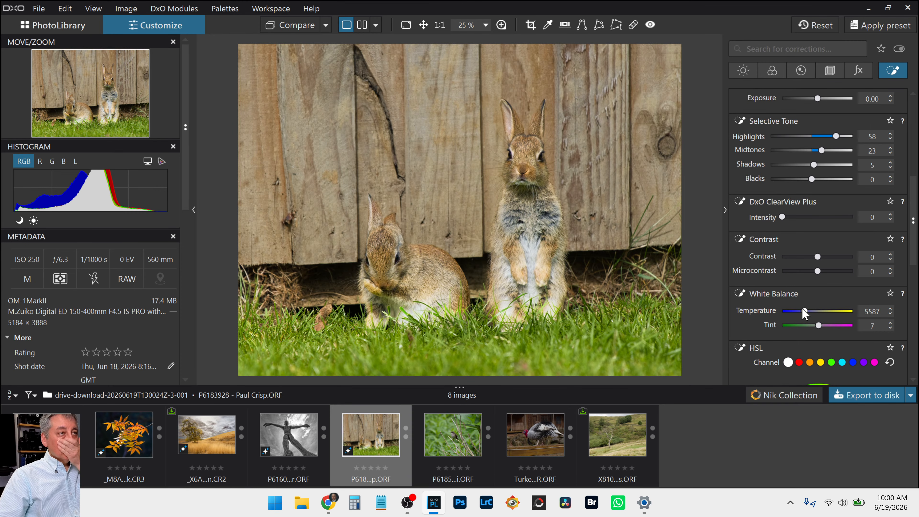
Step: Create a third local mask by framing the wooden fence with an AI area selection
{"action": "scroll", "coordinate": [792, 256], "scroll_direction": "up", "scroll_amount": 6}
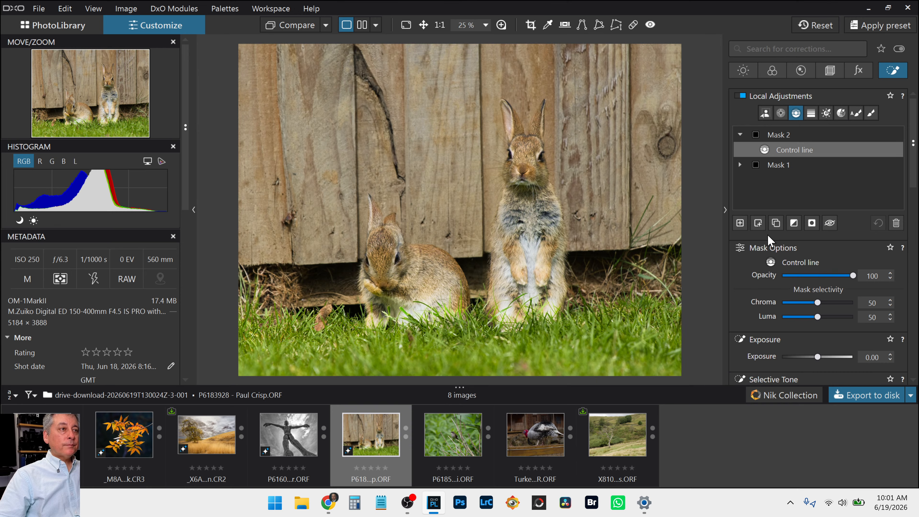
{"action": "left_click", "coordinate": [765, 113]}
{"action": "left_click", "coordinate": [741, 223]}
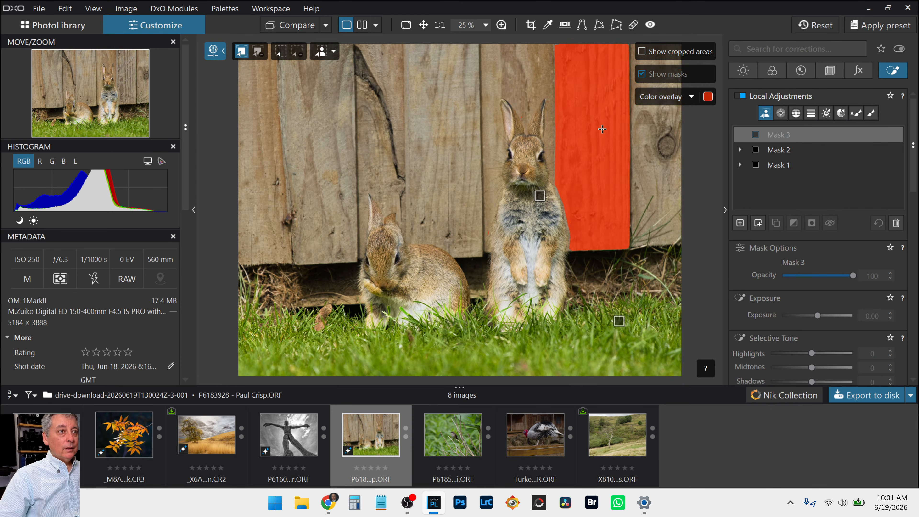
{"action": "left_click", "coordinate": [345, 56]}
{"action": "left_click", "coordinate": [282, 54]}
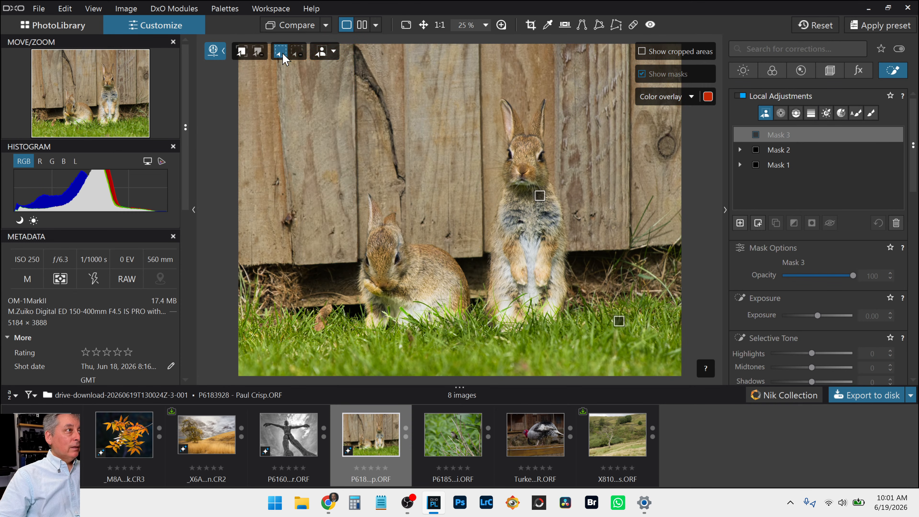
{"action": "scroll", "coordinate": [265, 148], "scroll_direction": "down", "scroll_amount": 1}
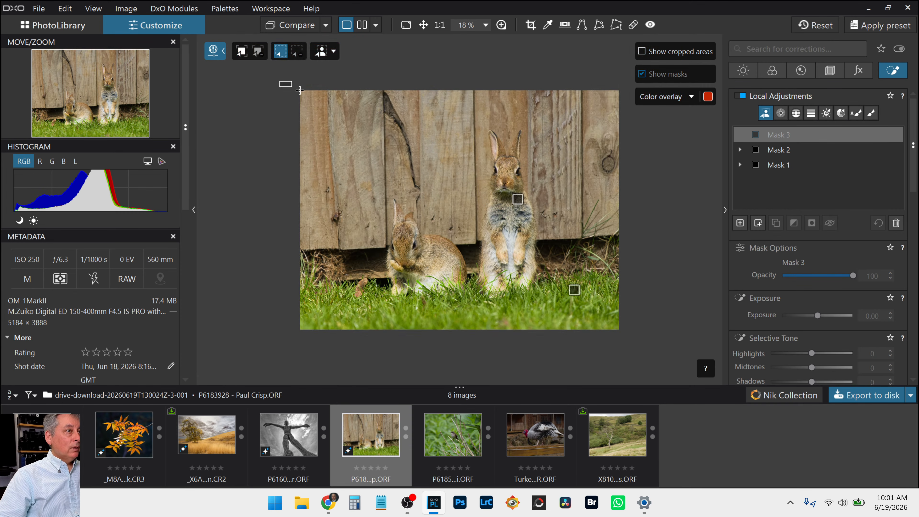
{"action": "left_click_drag", "start_coordinate": [279, 81], "coordinate": [631, 248]}
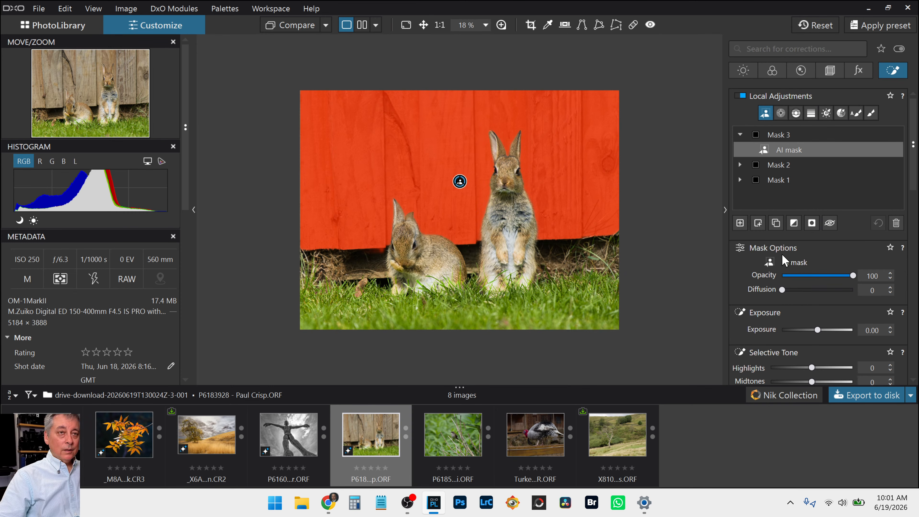
Step: Try darkening the fence by lowering the mask's Highlights to -41
{"action": "scroll", "coordinate": [795, 303], "scroll_direction": "down", "scroll_amount": 1}
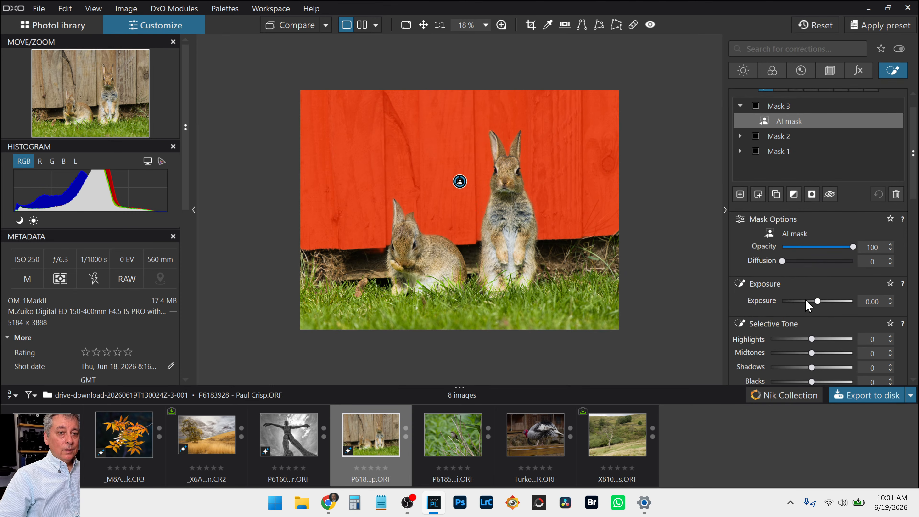
{"action": "left_click", "coordinate": [791, 339]}
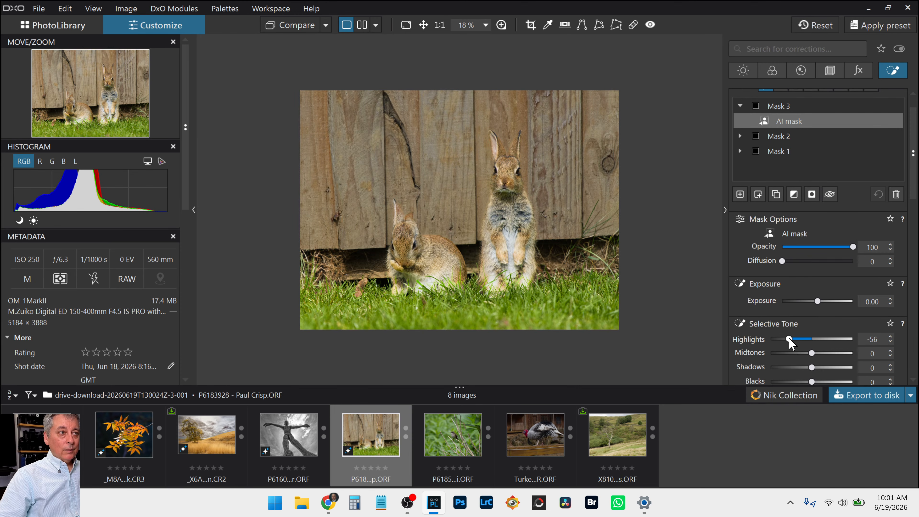
{"action": "double_click", "coordinate": [795, 339]}
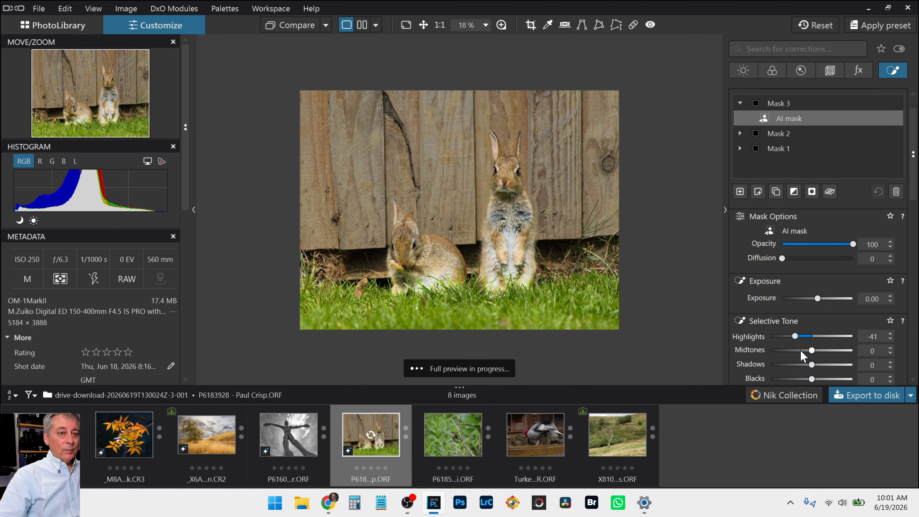
Step: Darken the fence mask in Selective Tone with Blacks -40, Shadows -21, Midtones -18 and Highlights -12
{"action": "scroll", "coordinate": [767, 330], "scroll_direction": "down", "scroll_amount": 3}
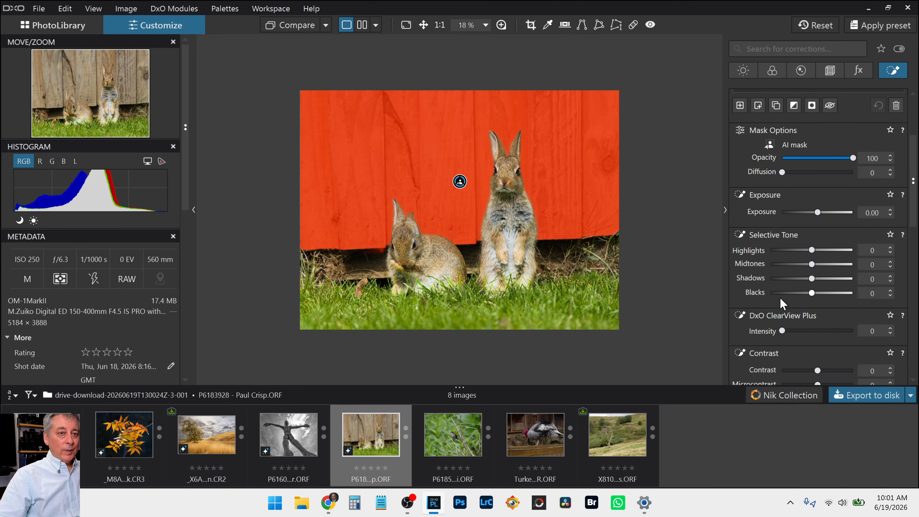
{"action": "left_click", "coordinate": [790, 293]}
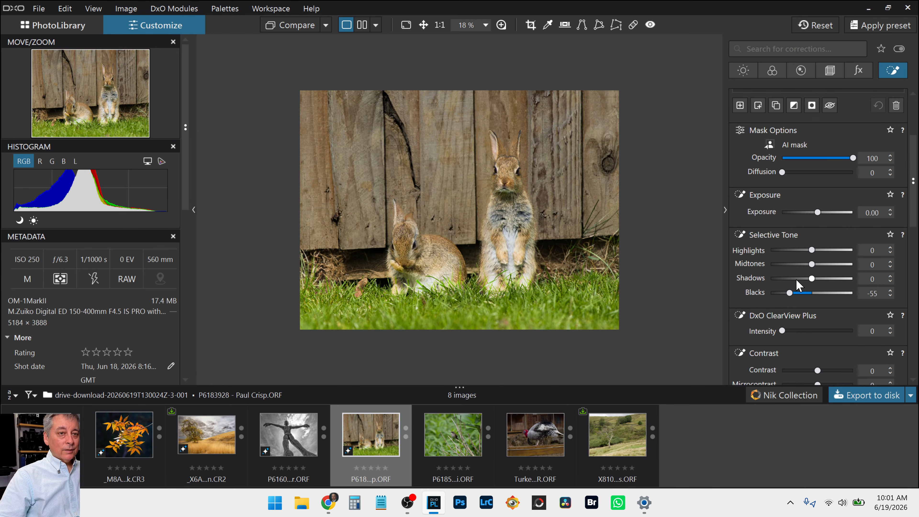
{"action": "left_click_drag", "start_coordinate": [788, 294], "coordinate": [795, 294]}
{"action": "left_click", "coordinate": [803, 278]}
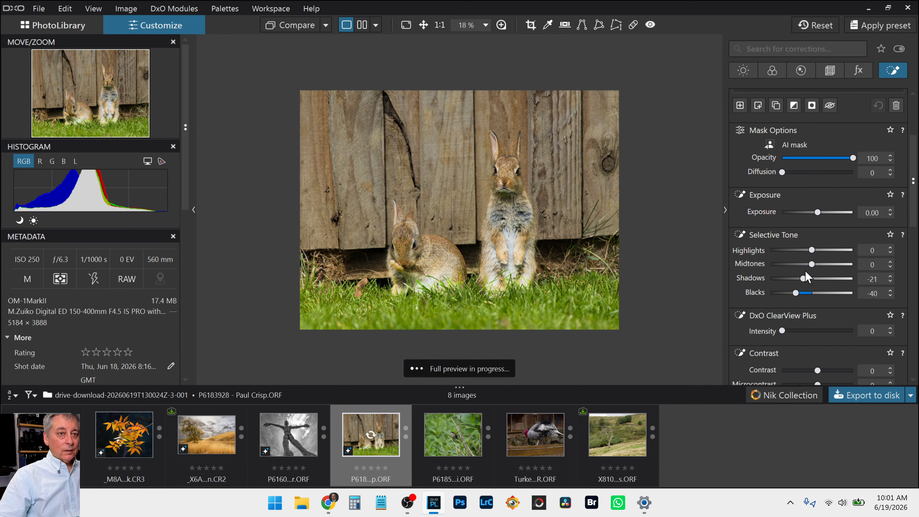
{"action": "left_click", "coordinate": [807, 264]}
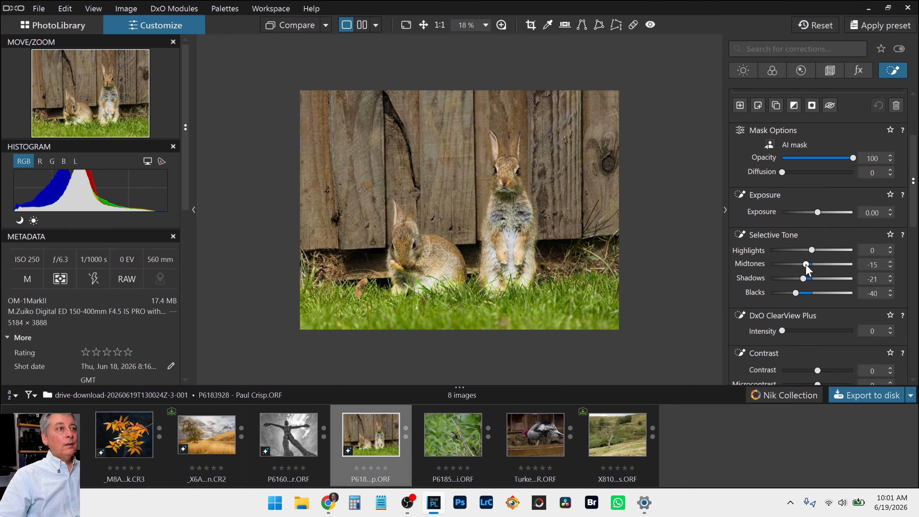
{"action": "left_click_drag", "start_coordinate": [807, 265], "coordinate": [808, 266]}
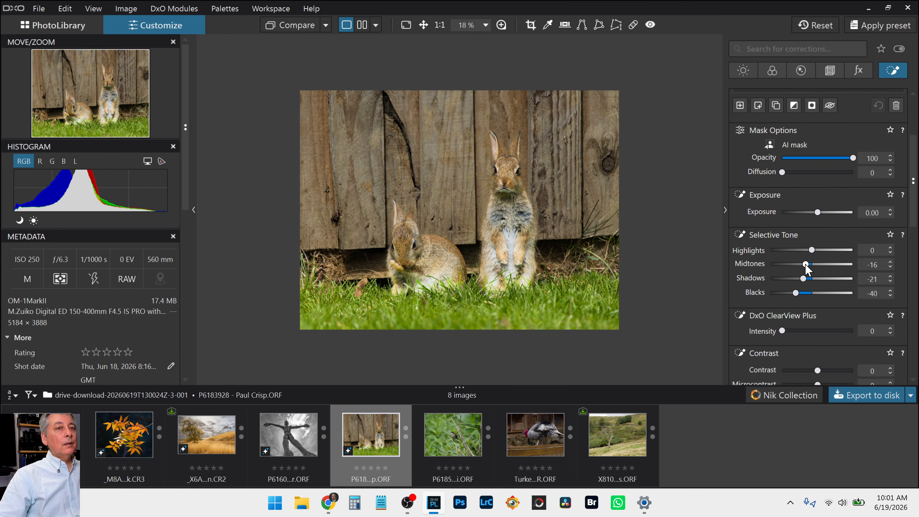
{"action": "left_click", "coordinate": [807, 250]}
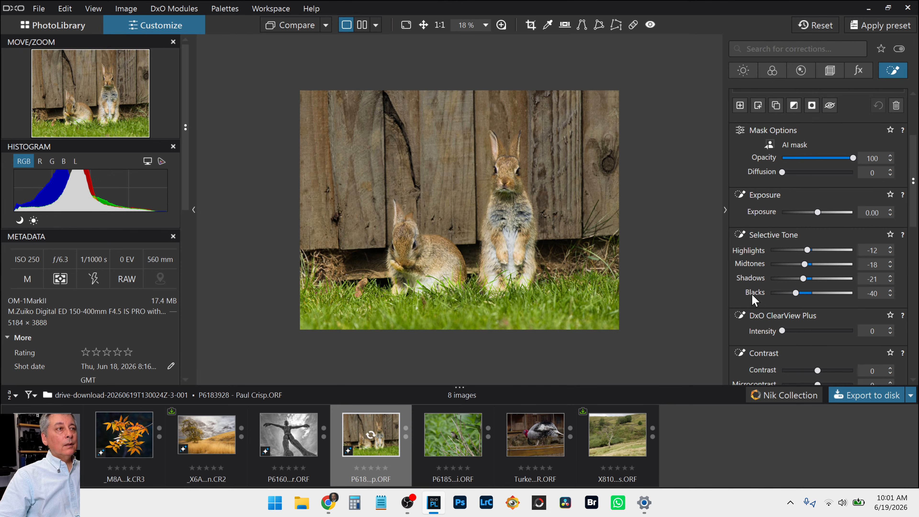
Step: Soften the fence by setting the mask's Blur intensity to 11
{"action": "scroll", "coordinate": [754, 295], "scroll_direction": "down", "scroll_amount": 4}
{"action": "scroll", "coordinate": [754, 300], "scroll_direction": "down", "scroll_amount": 12}
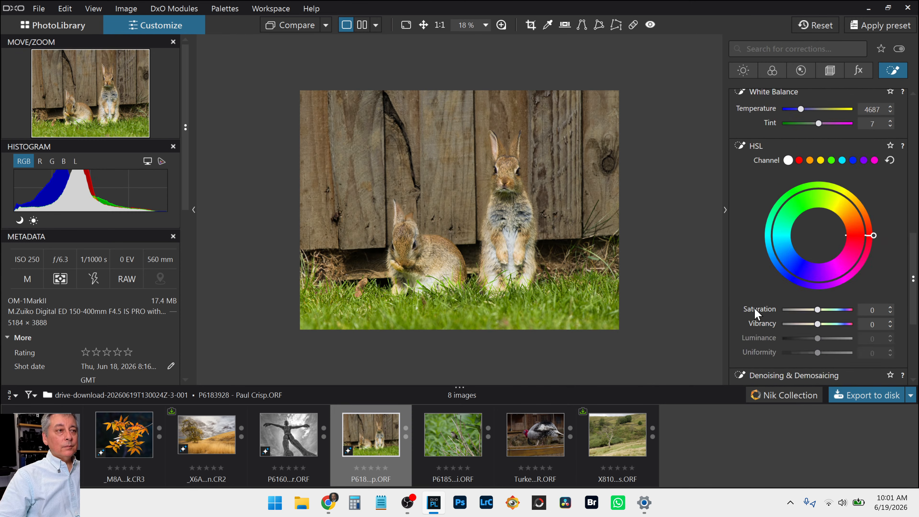
{"action": "scroll", "coordinate": [765, 303], "scroll_direction": "down", "scroll_amount": 1}
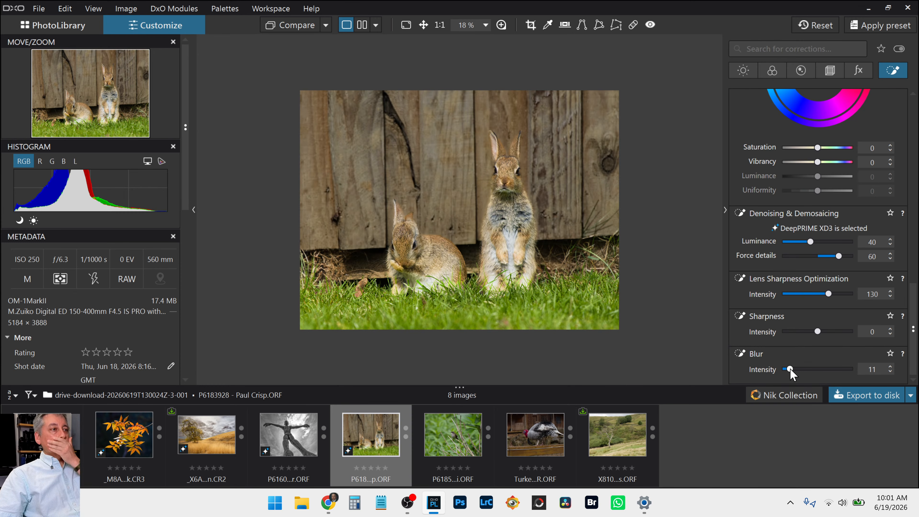
Step: Set the fence mask's Diffusion to 55 and inspect the edges around the standing rabbit up close
{"action": "scroll", "coordinate": [762, 312], "scroll_direction": "up", "scroll_amount": 3}
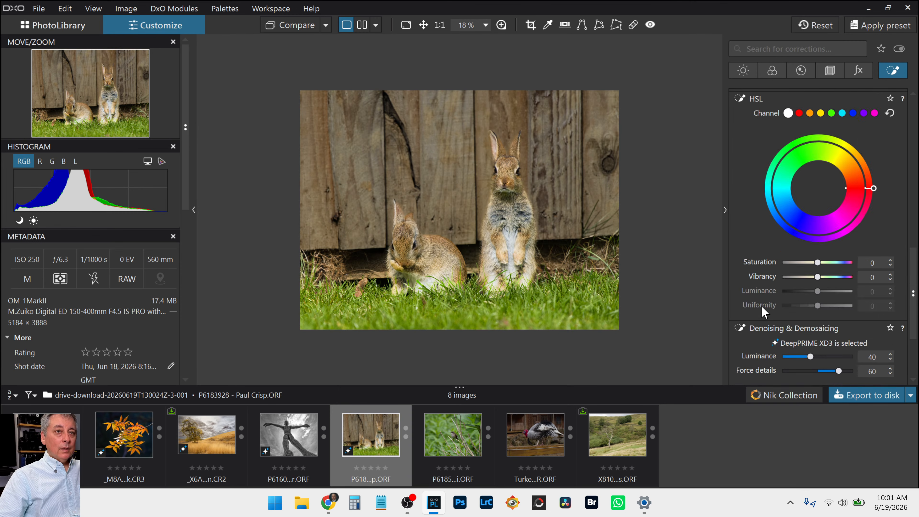
{"action": "scroll", "coordinate": [764, 312], "scroll_direction": "up", "scroll_amount": 10}
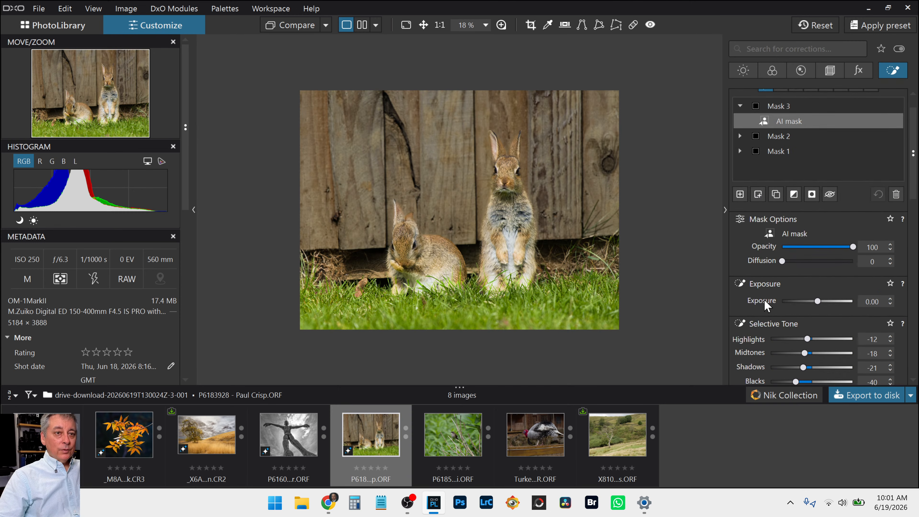
{"action": "left_click_drag", "start_coordinate": [782, 261], "coordinate": [821, 268]}
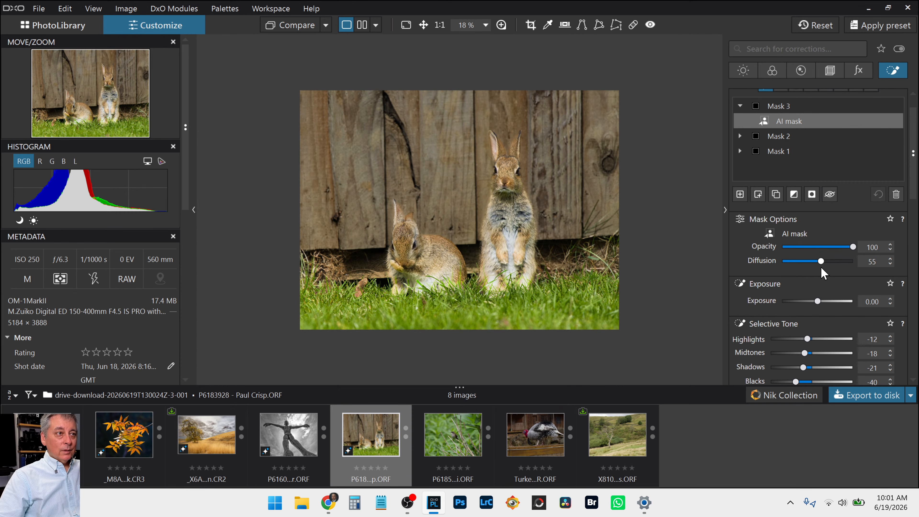
{"action": "scroll", "coordinate": [494, 167], "scroll_direction": "up", "scroll_amount": 4}
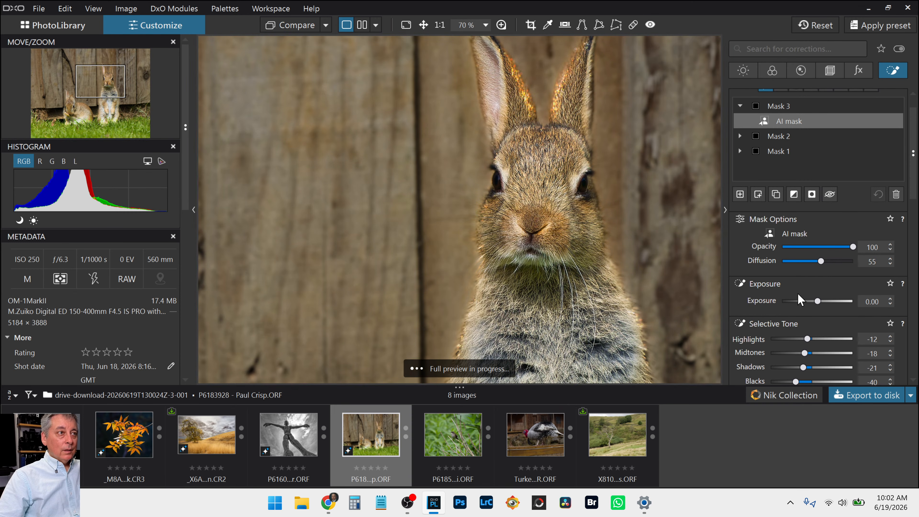
Step: Set the fence mask's Diffusion to 5 and remove its softening by setting Blur intensity to 0
{"action": "left_click_drag", "start_coordinate": [823, 265], "coordinate": [861, 266]}
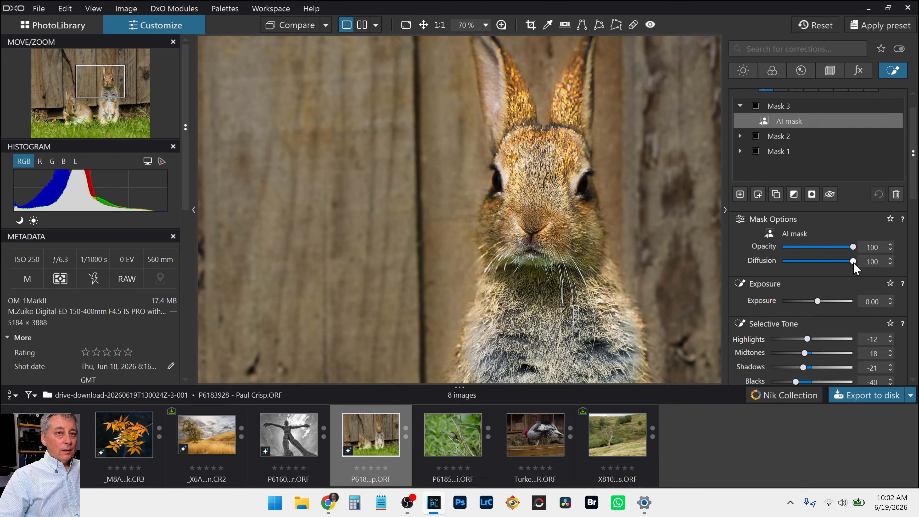
{"action": "left_click_drag", "start_coordinate": [853, 263], "coordinate": [778, 262]}
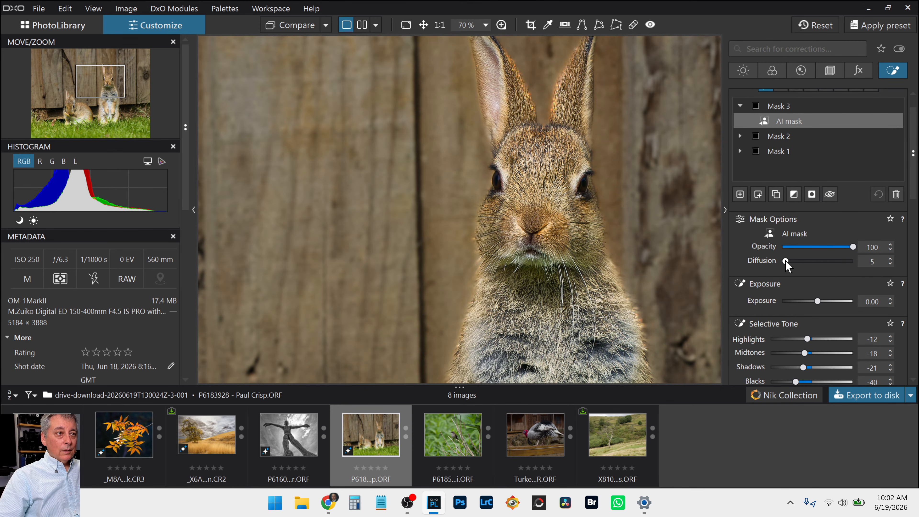
{"action": "scroll", "coordinate": [778, 286], "scroll_direction": "down", "scroll_amount": 7}
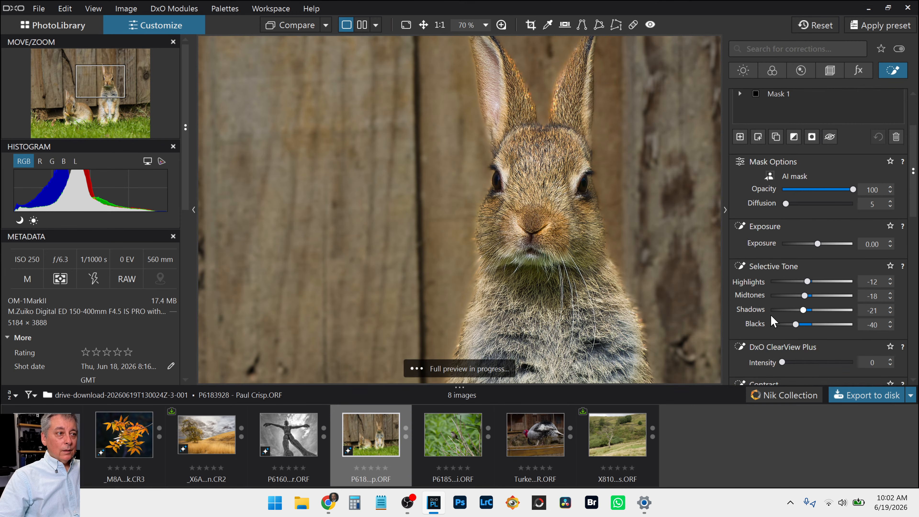
{"action": "scroll", "coordinate": [772, 321], "scroll_direction": "down", "scroll_amount": 7}
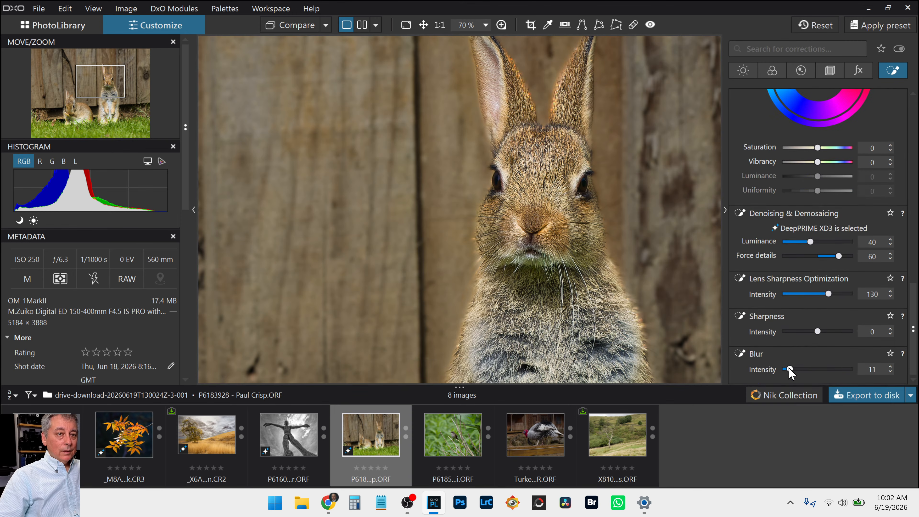
{"action": "left_click_drag", "start_coordinate": [789, 369], "coordinate": [775, 374]}
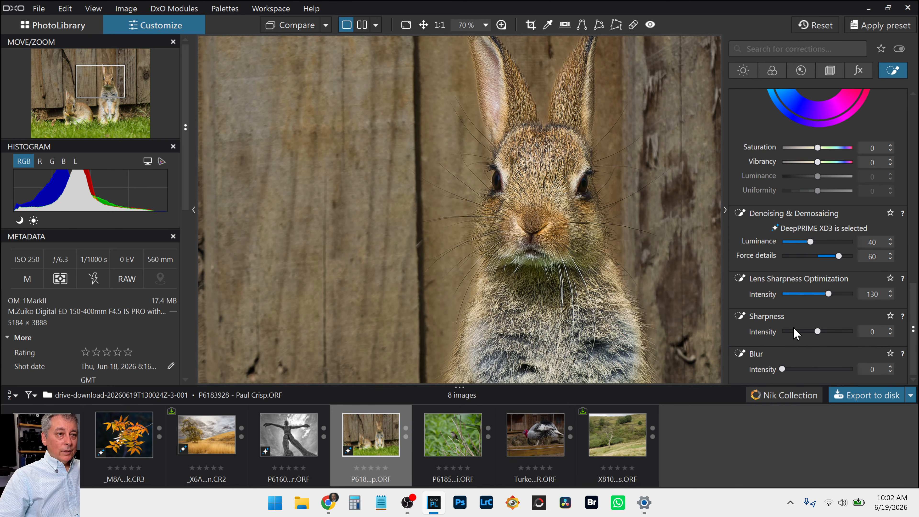
{"action": "left_click", "coordinate": [740, 315]}
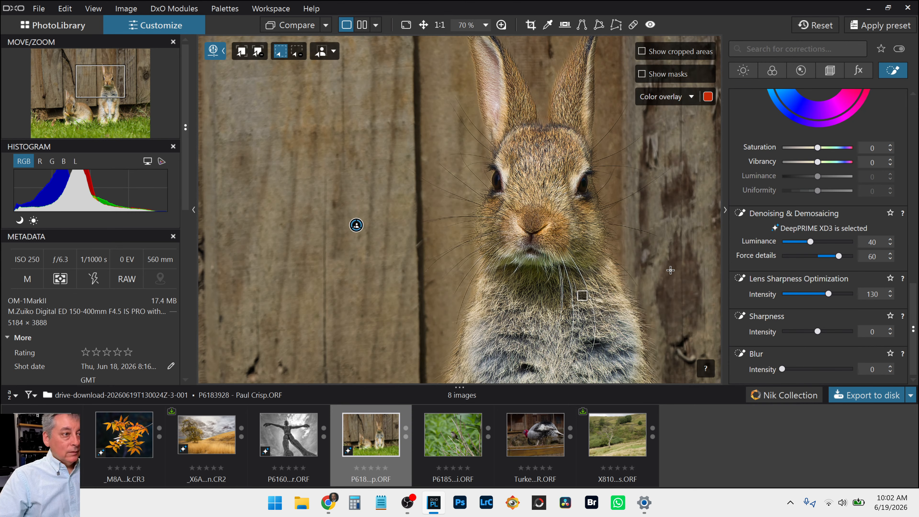
{"action": "left_click_drag", "start_coordinate": [781, 369], "coordinate": [780, 370]}
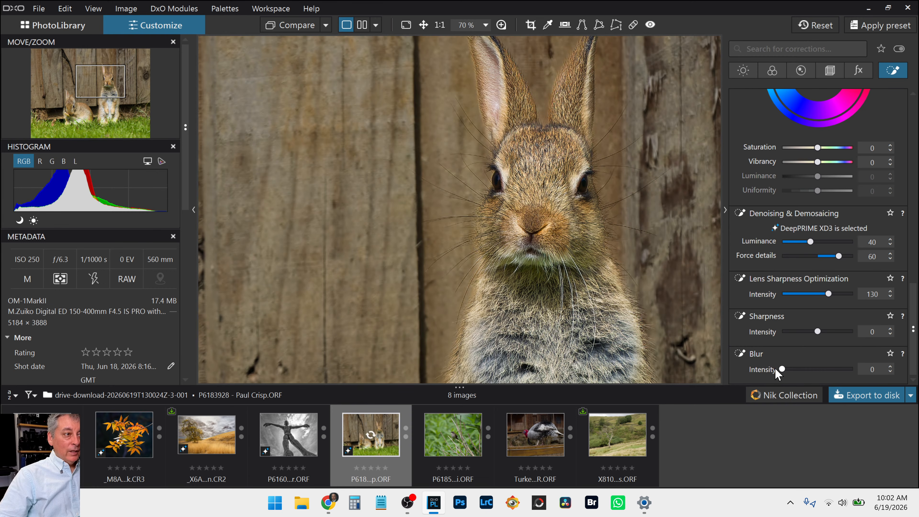
{"action": "left_click", "coordinate": [740, 354]}
{"action": "scroll", "coordinate": [563, 267], "scroll_direction": "down", "scroll_amount": 1}
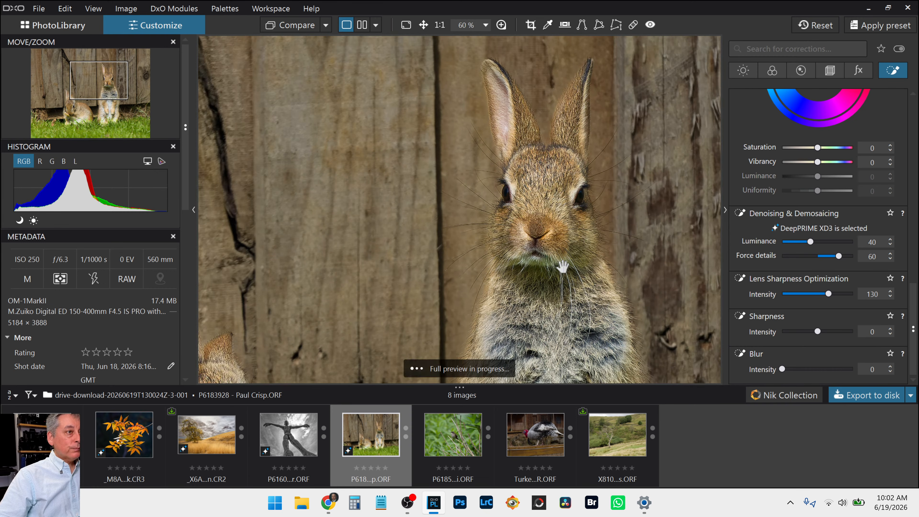
Step: Create a new control point mask on one eye of the standing rabbit, shrink its radius and add a second point on the other eye
{"action": "scroll", "coordinate": [746, 99], "scroll_direction": "up", "scroll_amount": 15}
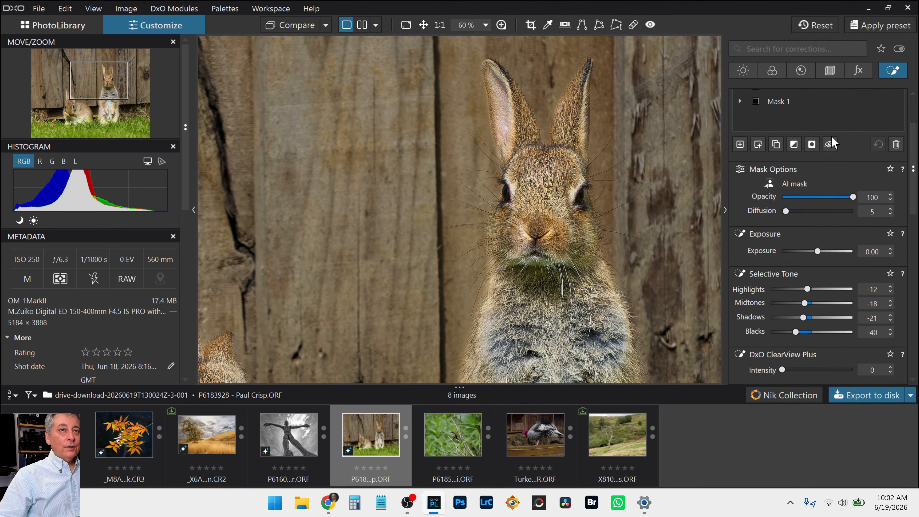
{"action": "left_click", "coordinate": [781, 115]}
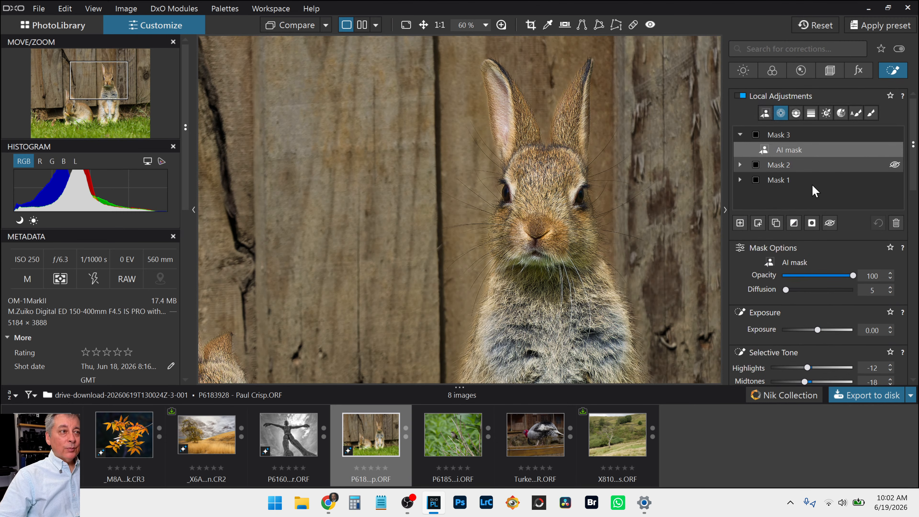
{"action": "left_click", "coordinate": [506, 197]}
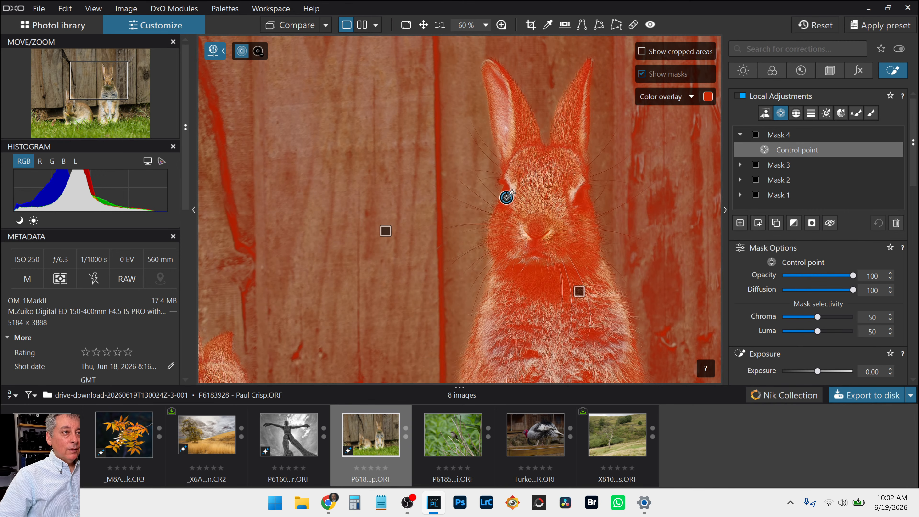
{"action": "scroll", "coordinate": [512, 193], "scroll_direction": "down", "scroll_amount": 3}
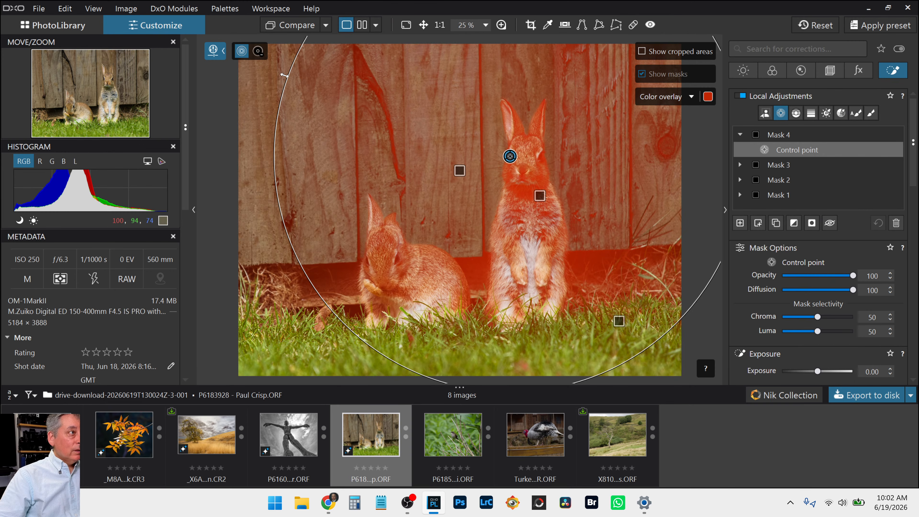
{"action": "left_click_drag", "start_coordinate": [281, 74], "coordinate": [501, 170]}
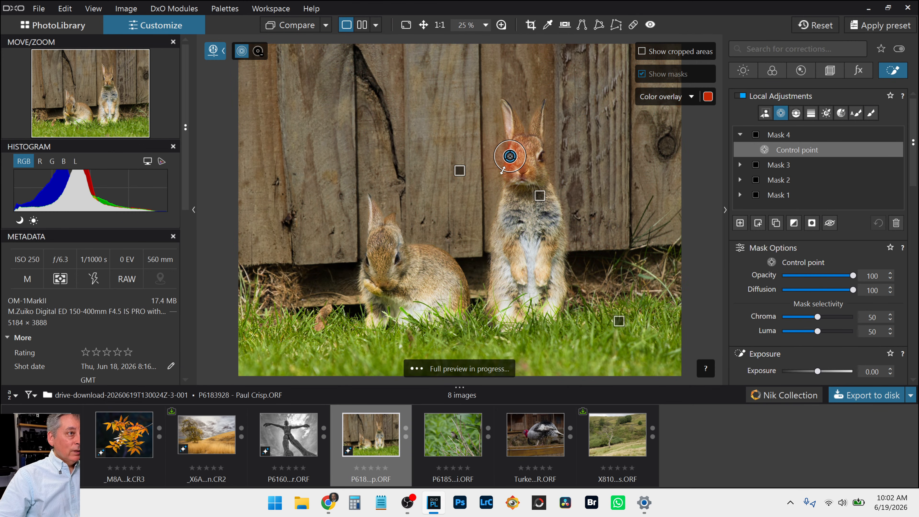
{"action": "scroll", "coordinate": [508, 170], "scroll_direction": "up", "scroll_amount": 5}
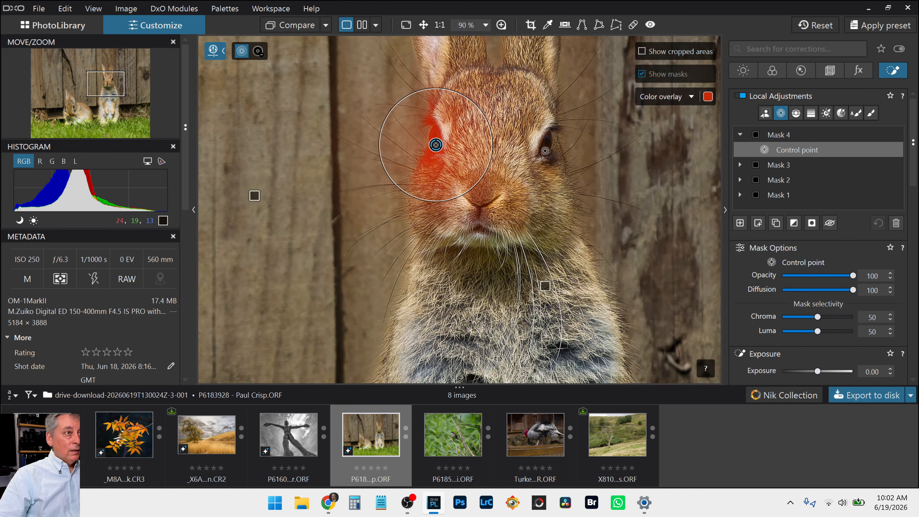
{"action": "left_click", "coordinate": [546, 151]}
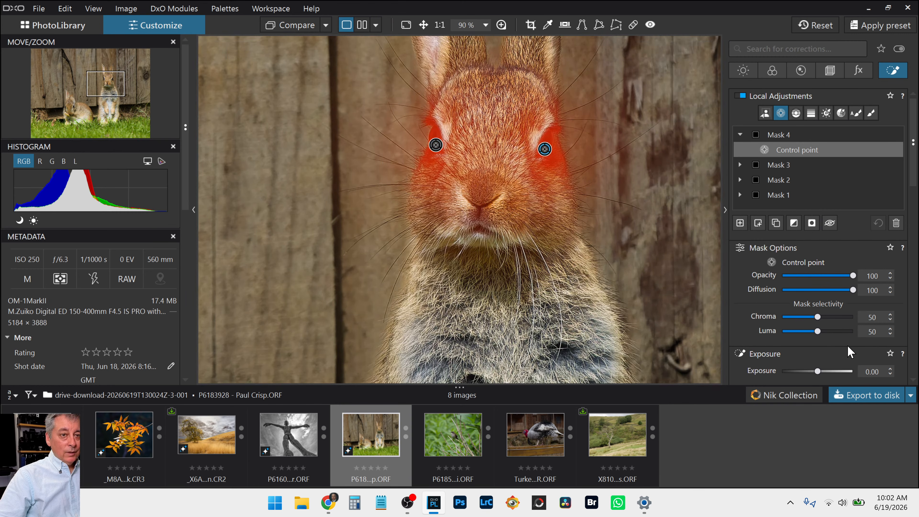
Step: Tighten both control point circles closely around the standing rabbit's eyes and set the mask's Shadows to 47
{"action": "scroll", "coordinate": [848, 351], "scroll_direction": "down", "scroll_amount": 3}
{"action": "left_click_drag", "start_coordinate": [844, 322], "coordinate": [852, 323]}
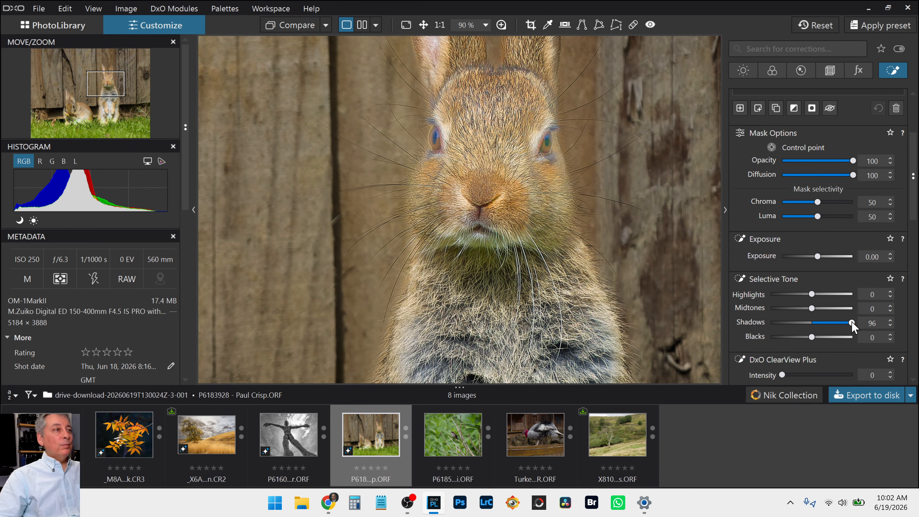
{"action": "mouse_move", "coordinate": [583, 188]}
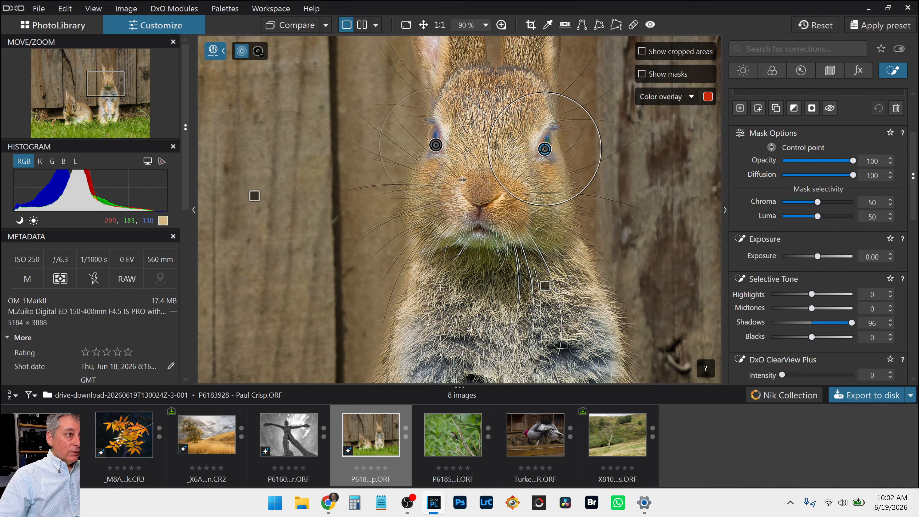
{"action": "left_click_drag", "start_coordinate": [464, 192], "coordinate": [446, 161]}
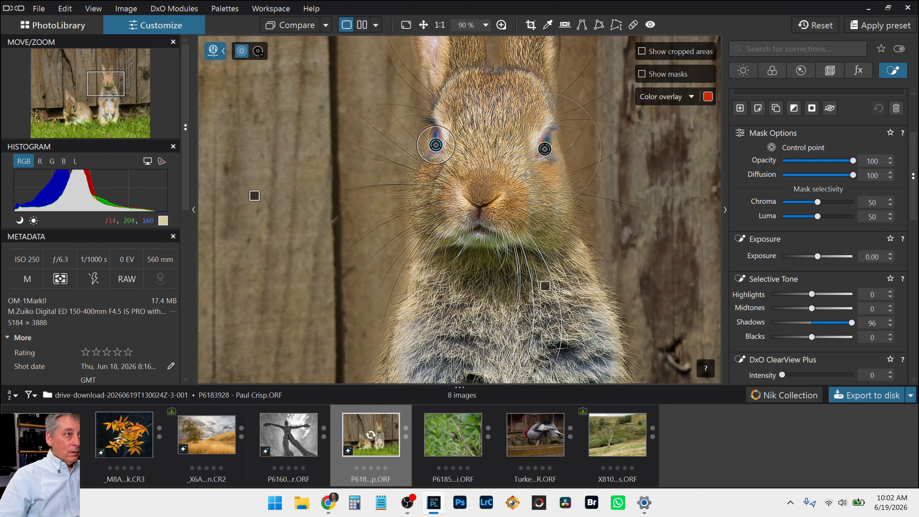
{"action": "left_click_drag", "start_coordinate": [502, 180], "coordinate": [528, 163]}
{"action": "left_click", "coordinate": [832, 323]}
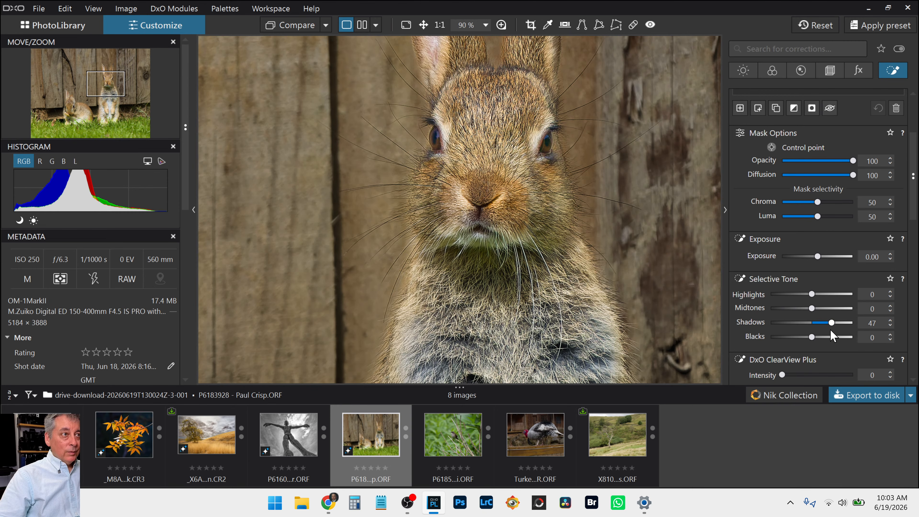
Step: Brighten and sharpen the eyes with ClearView Plus 62, Highlights 32, Midtones 47 and Shadows 54
{"action": "left_click", "coordinate": [827, 374]}
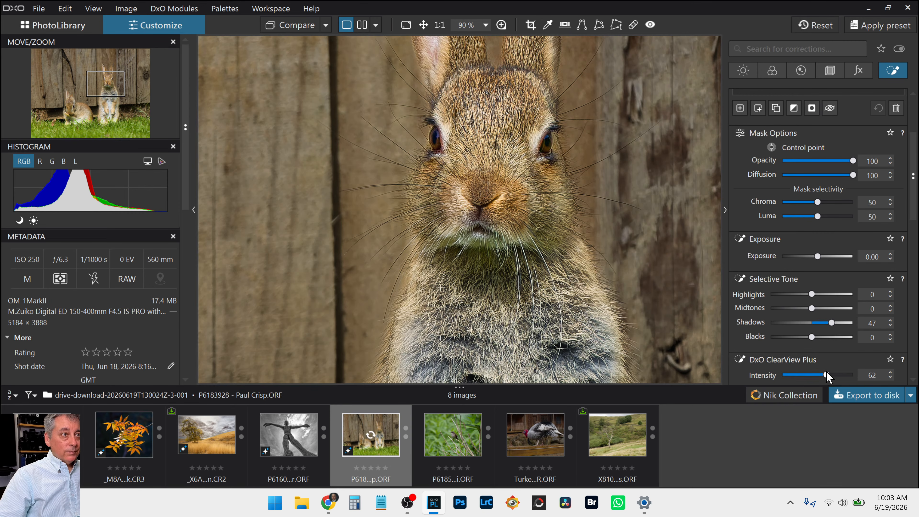
{"action": "scroll", "coordinate": [772, 322], "scroll_direction": "down", "scroll_amount": 2}
{"action": "left_click", "coordinate": [834, 251]}
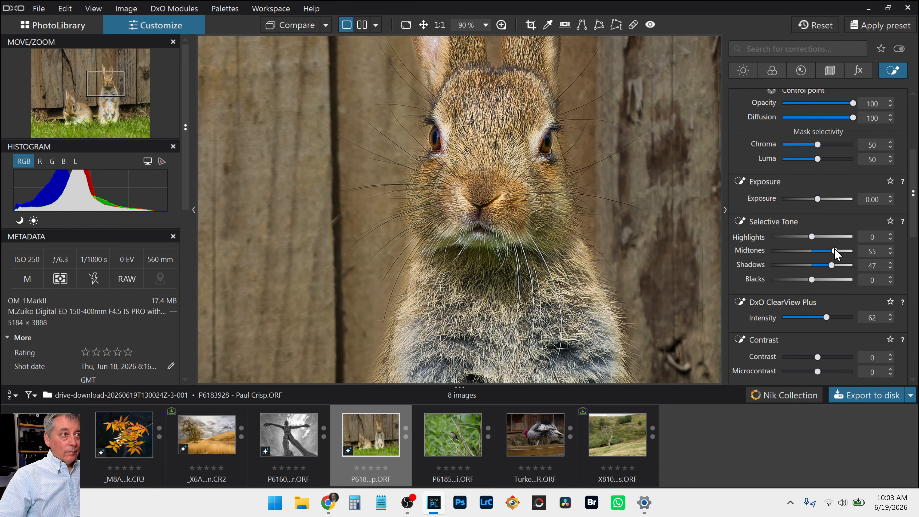
{"action": "left_click", "coordinate": [822, 236]}
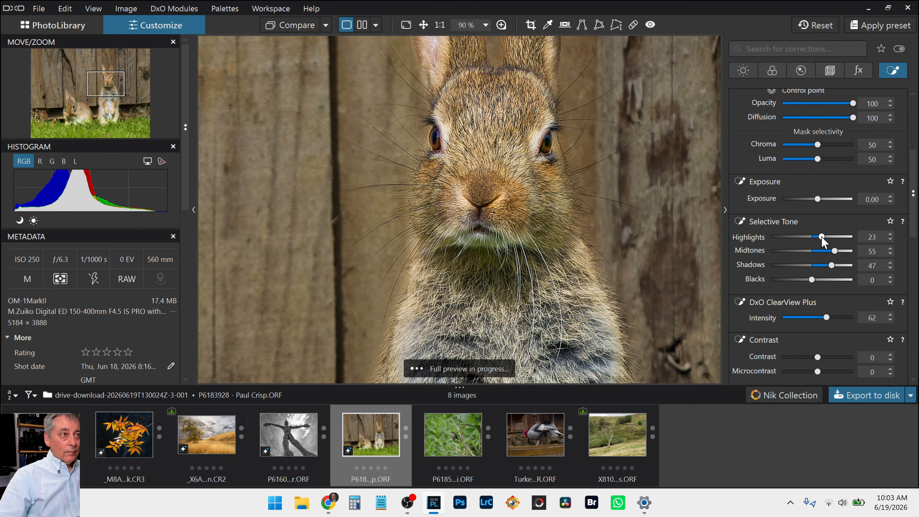
{"action": "left_click_drag", "start_coordinate": [821, 236], "coordinate": [836, 267]}
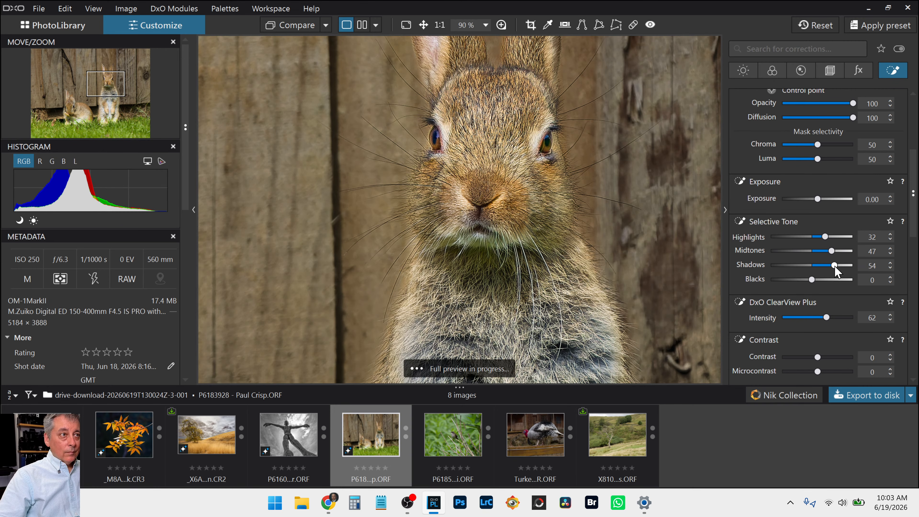
Step: Add control points on both eyes of the crouching rabbit within the same eye mask
{"action": "scroll", "coordinate": [814, 295], "scroll_direction": "down", "scroll_amount": 1}
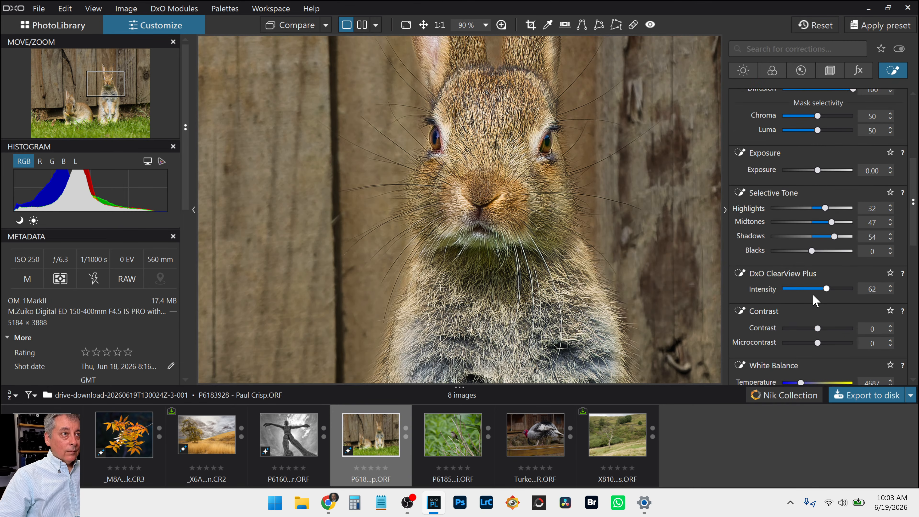
{"action": "scroll", "coordinate": [495, 247], "scroll_direction": "down", "scroll_amount": 7}
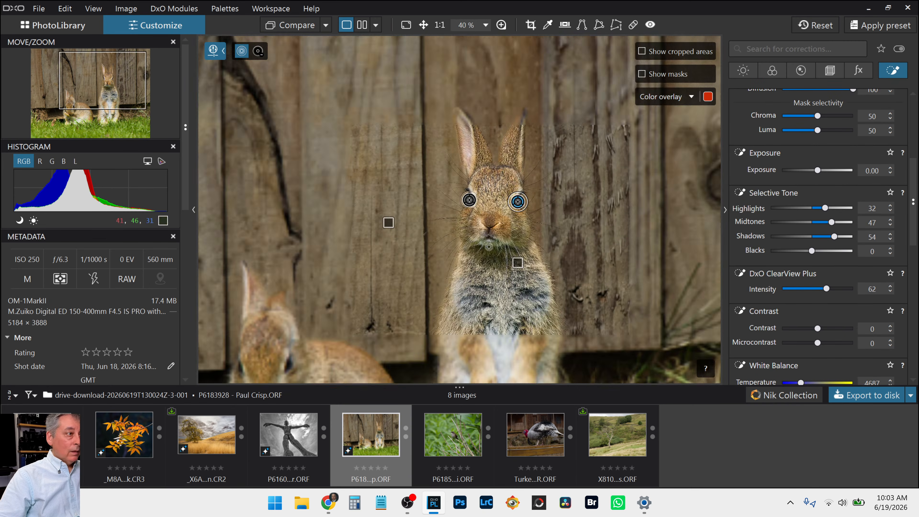
{"action": "scroll", "coordinate": [357, 308], "scroll_direction": "up", "scroll_amount": 2}
{"action": "scroll", "coordinate": [357, 308], "scroll_direction": "up", "scroll_amount": 3}
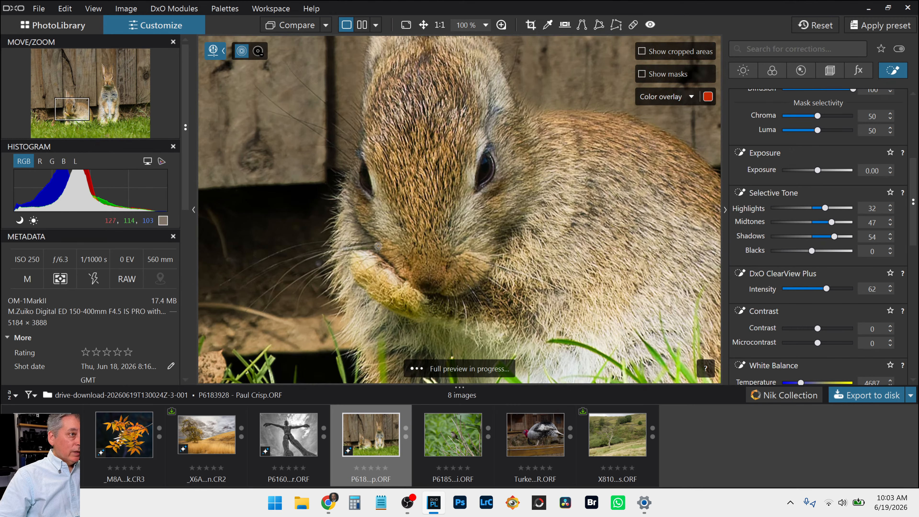
{"action": "left_click", "coordinate": [488, 172]}
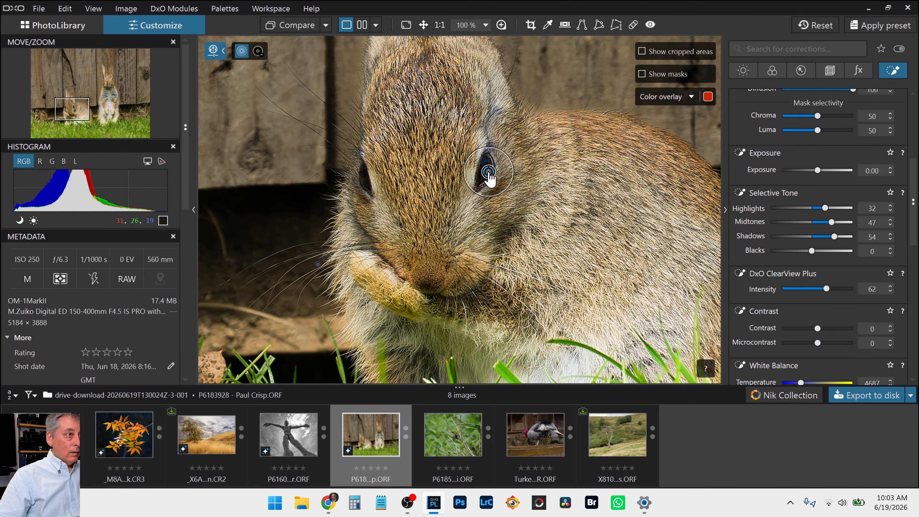
{"action": "left_click", "coordinate": [369, 187]}
{"action": "scroll", "coordinate": [576, 300], "scroll_direction": "down", "scroll_amount": 1}
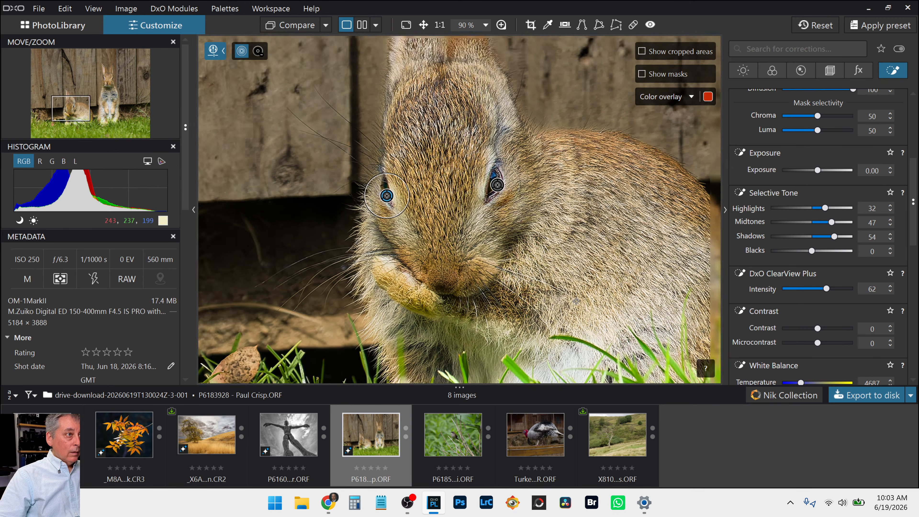
{"action": "scroll", "coordinate": [576, 301], "scroll_direction": "down", "scroll_amount": 5}
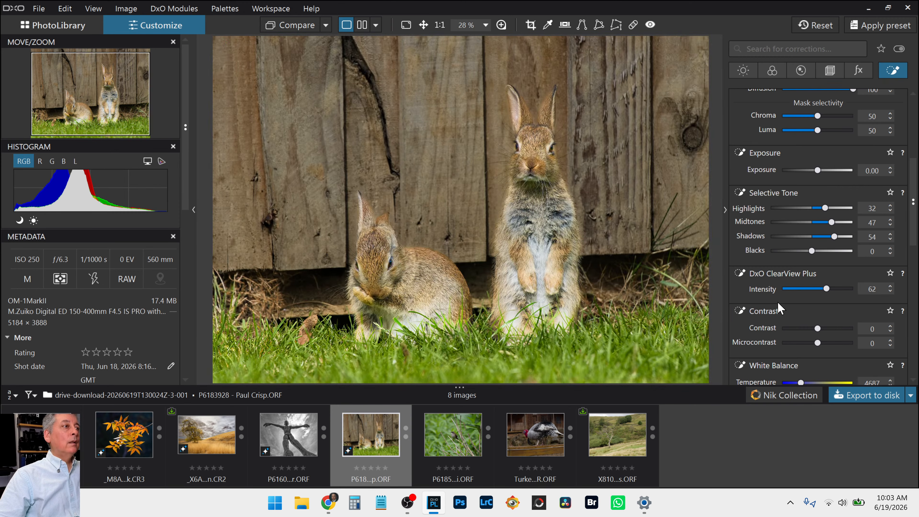
Step: Enlarge the control point circles around both eyes of the crouching rabbit and review the whole photo
{"action": "mouse_move", "coordinate": [674, 300]}
{"action": "scroll", "coordinate": [378, 257], "scroll_direction": "up", "scroll_amount": 4}
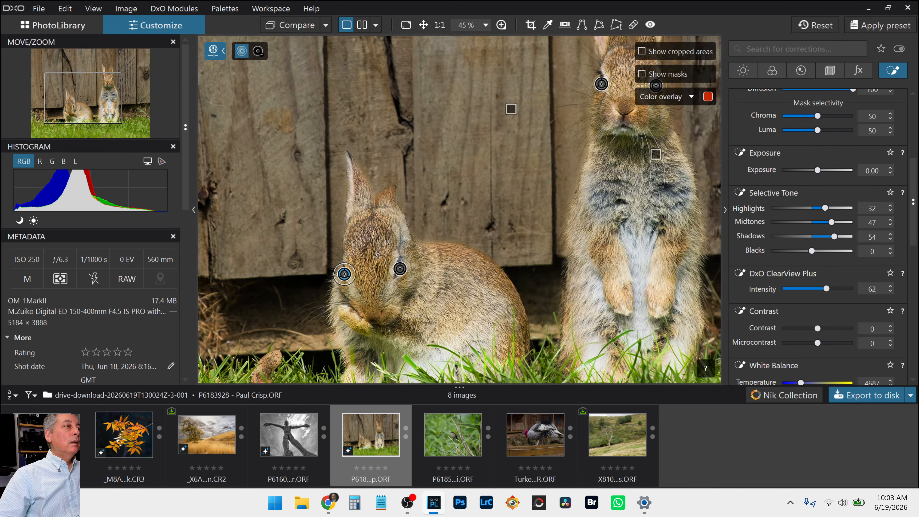
{"action": "left_click", "coordinate": [407, 273]}
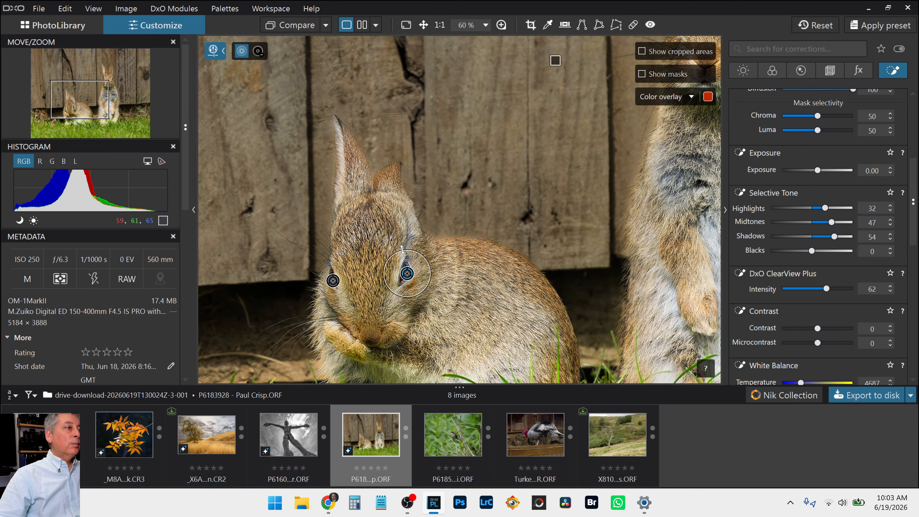
{"action": "left_click", "coordinate": [333, 280]}
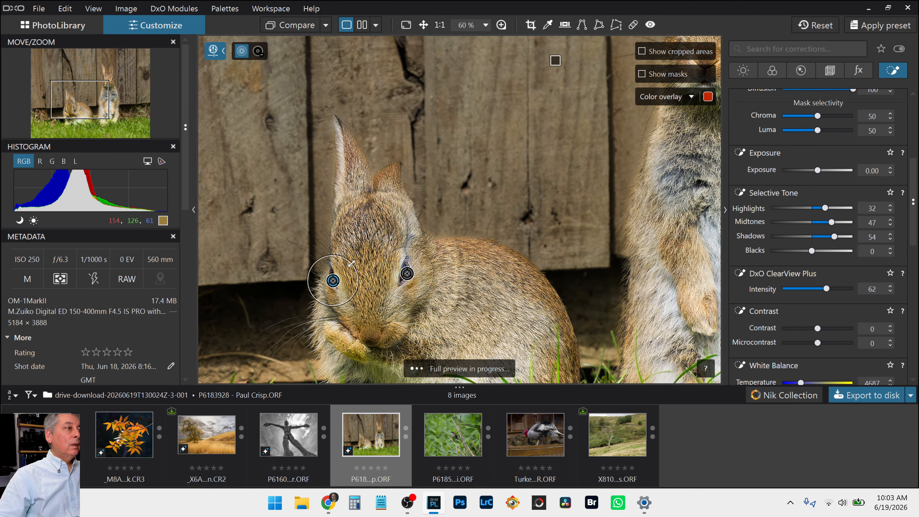
{"action": "scroll", "coordinate": [573, 299], "scroll_direction": "down", "scroll_amount": 1}
{"action": "scroll", "coordinate": [572, 299], "scroll_direction": "down", "scroll_amount": 2}
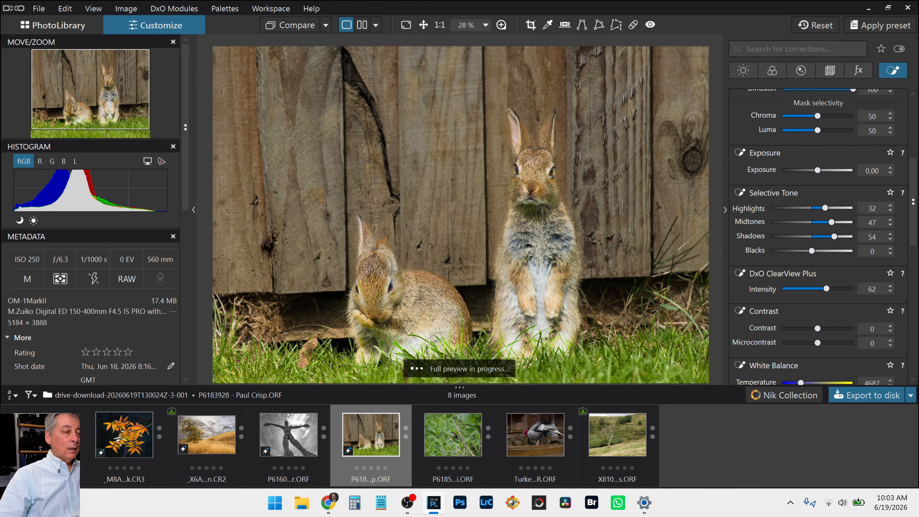
{"action": "scroll", "coordinate": [677, 284], "scroll_direction": "down", "scroll_amount": 1}
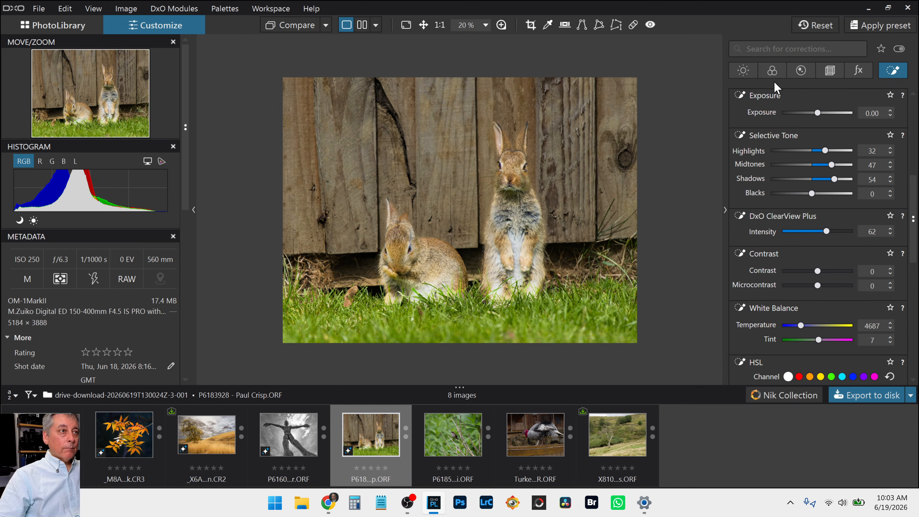
{"action": "scroll", "coordinate": [819, 203], "scroll_direction": "up", "scroll_amount": 5}
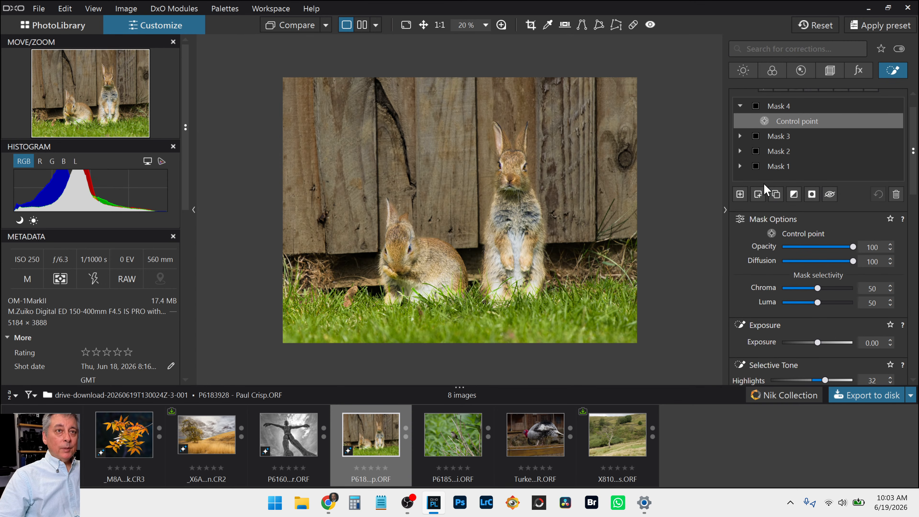
Step: Create a new local mask with the brush and paint across the grass at the rabbits' feet
{"action": "left_click", "coordinate": [740, 194]}
{"action": "scroll", "coordinate": [843, 96], "scroll_direction": "up", "scroll_amount": 1}
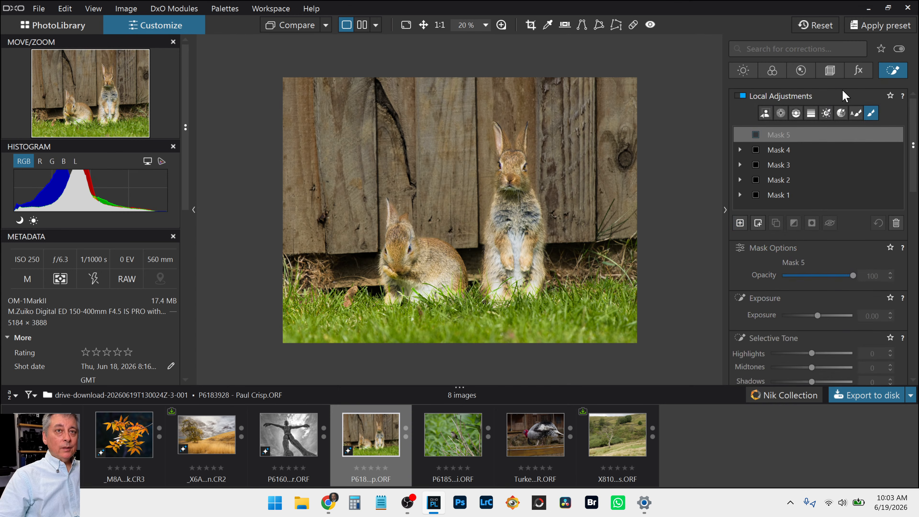
{"action": "left_click", "coordinate": [874, 112]}
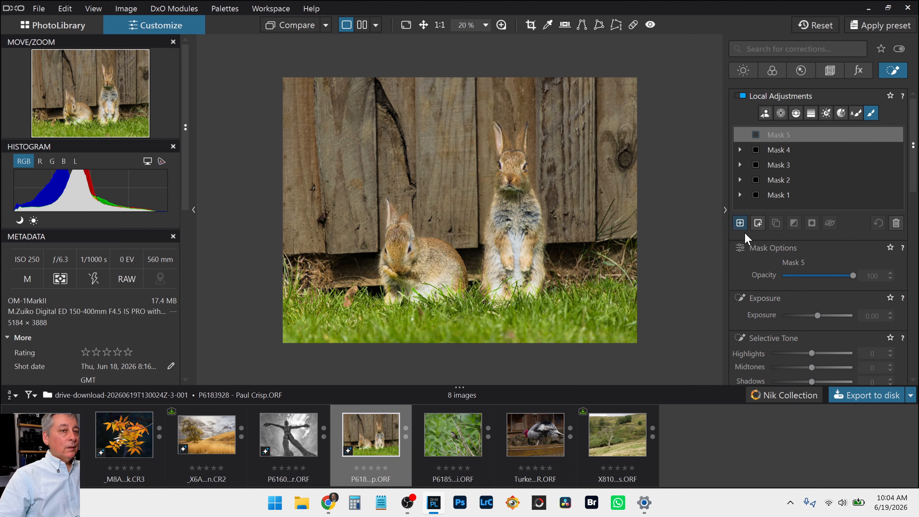
{"action": "scroll", "coordinate": [770, 246], "scroll_direction": "down", "scroll_amount": 2}
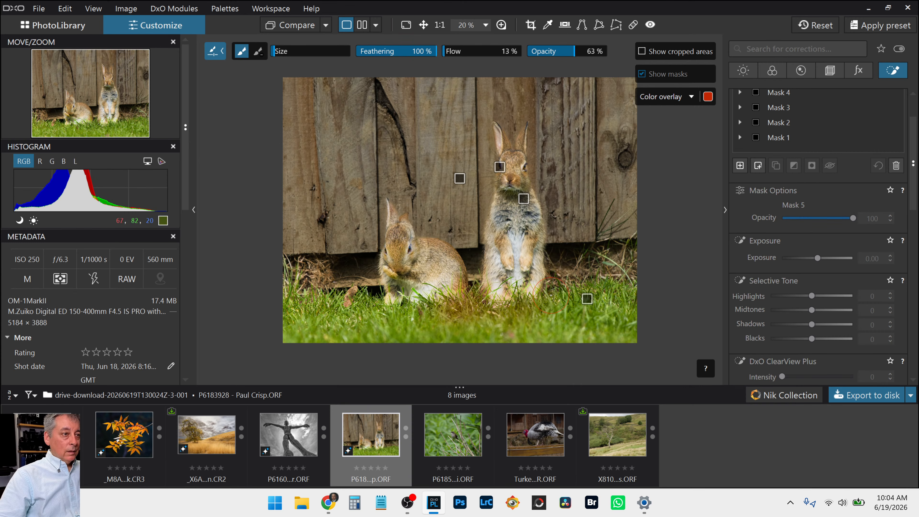
{"action": "left_click_drag", "start_coordinate": [664, 312], "coordinate": [669, 310]}
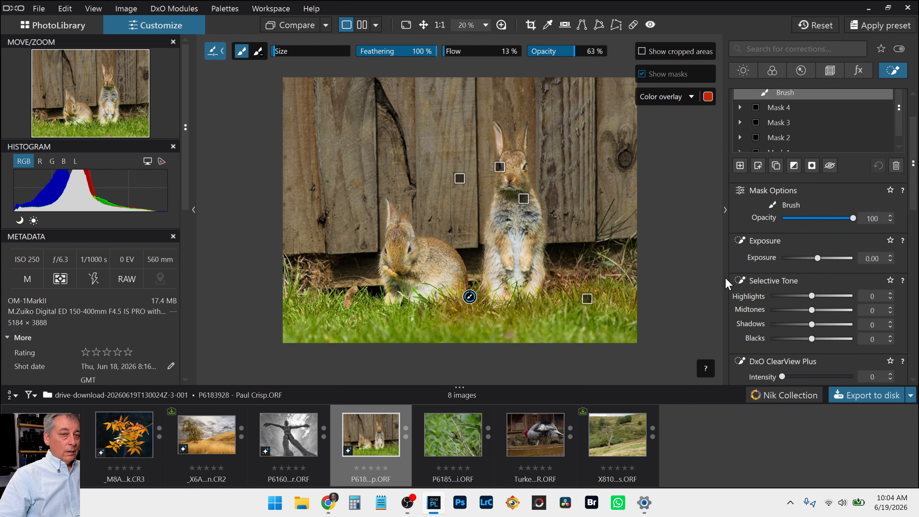
Step: Darken the brushed grass with Blacks -58, Shadows -41, Midtones -27 and Highlights -20
{"action": "left_click", "coordinate": [788, 338]}
{"action": "left_click", "coordinate": [795, 324]}
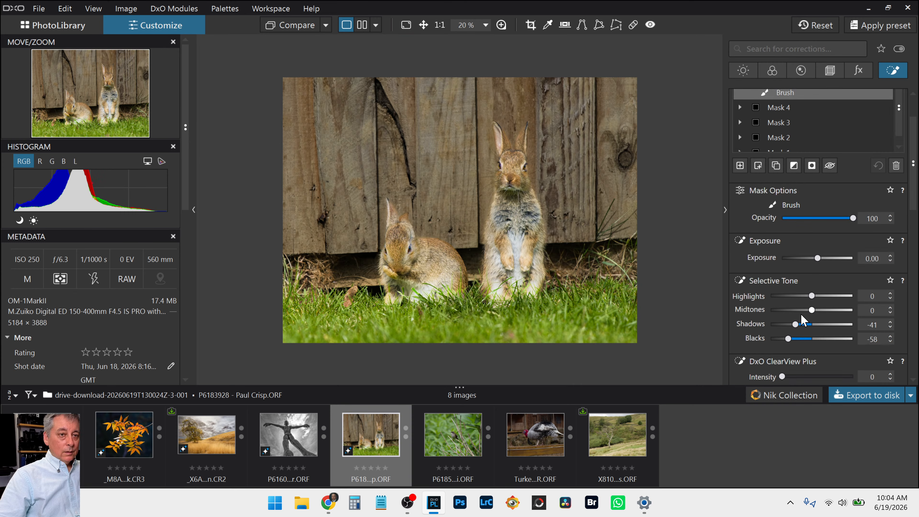
{"action": "left_click", "coordinate": [801, 310]}
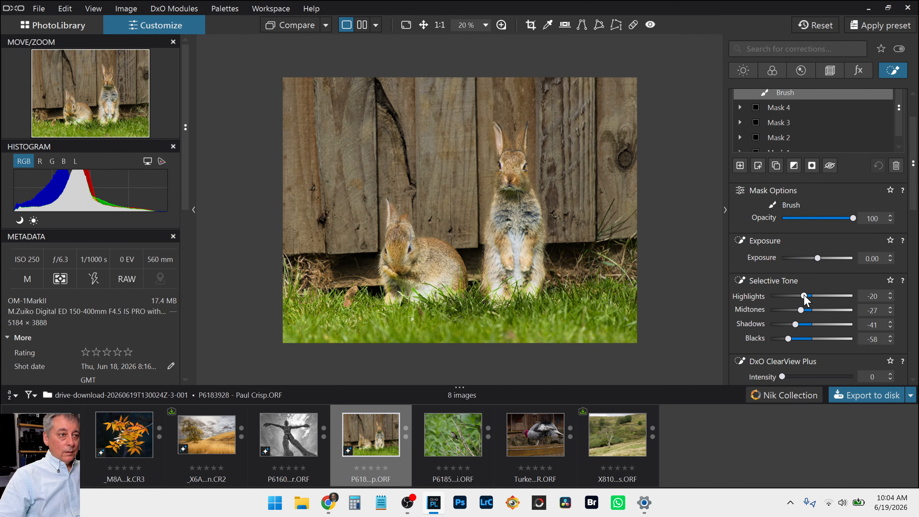
{"action": "left_click", "coordinate": [804, 296]}
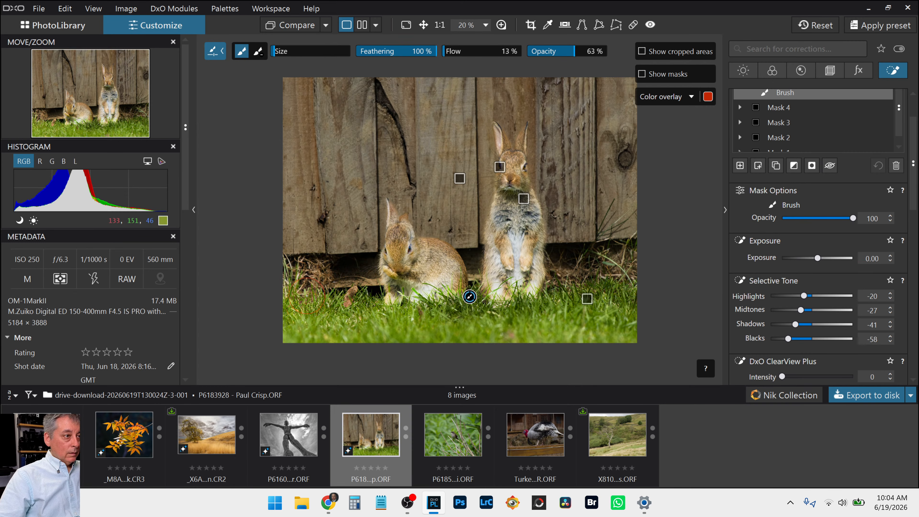
Step: Brush more of the darkening over the grass beside and below the rabbits and compare the photo with its original
{"action": "left_click_drag", "start_coordinate": [344, 303], "coordinate": [314, 303]}
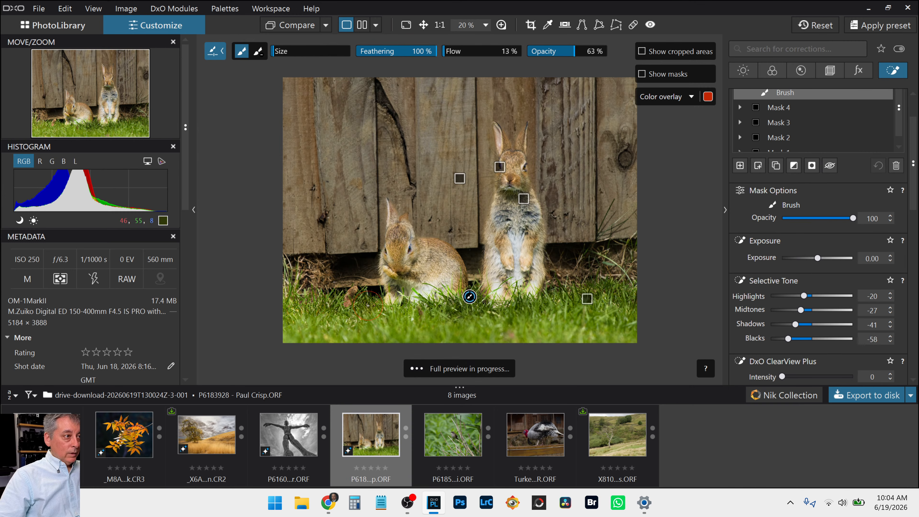
{"action": "left_click_drag", "start_coordinate": [452, 306], "coordinate": [549, 301]}
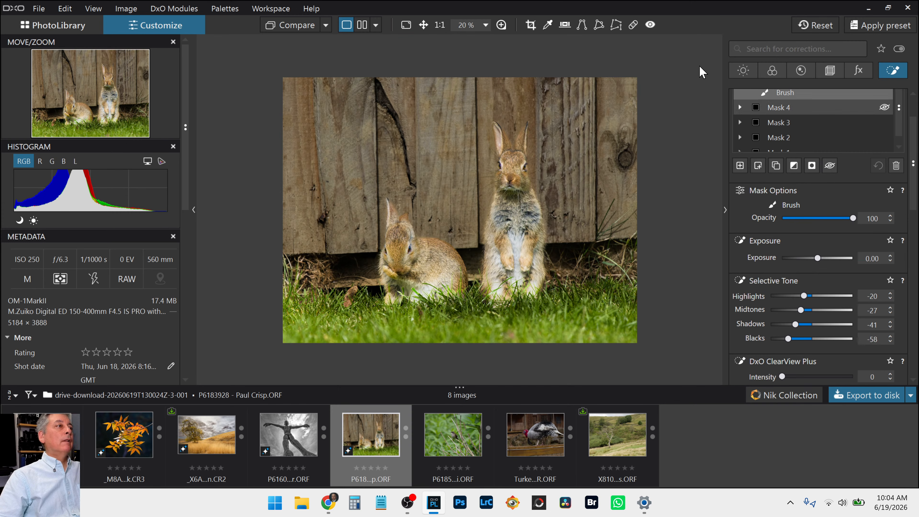
{"action": "left_click", "coordinate": [285, 27]}
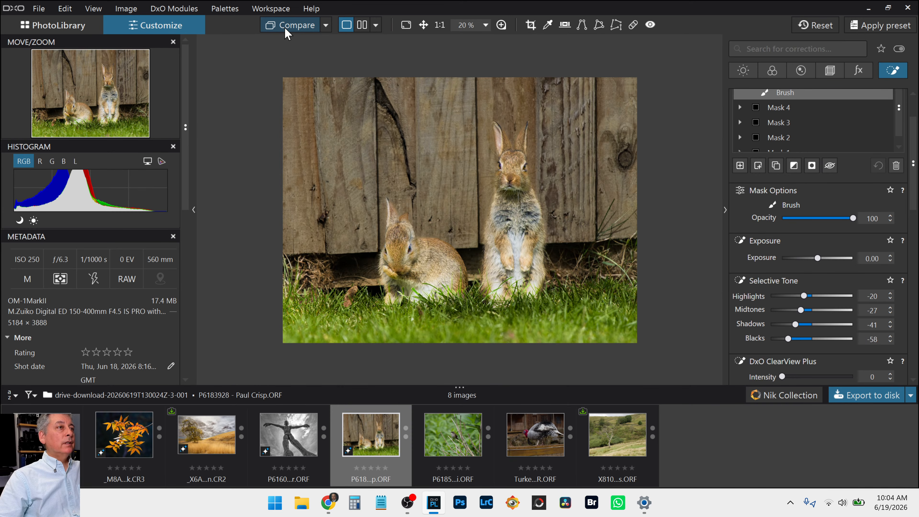
{"action": "left_click", "coordinate": [286, 29]}
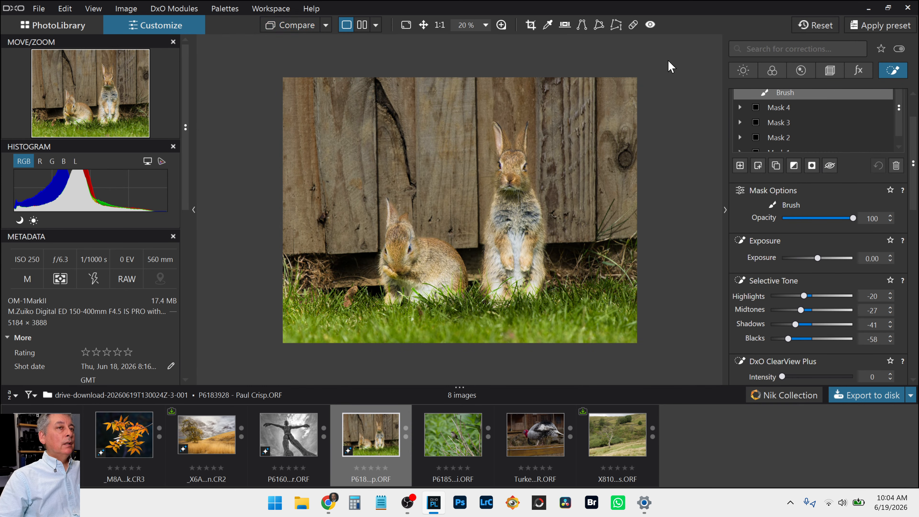
Step: Reduce the Opacity of the fence's AI mask to 47 and compare the photo with its original
{"action": "left_click", "coordinate": [777, 108]}
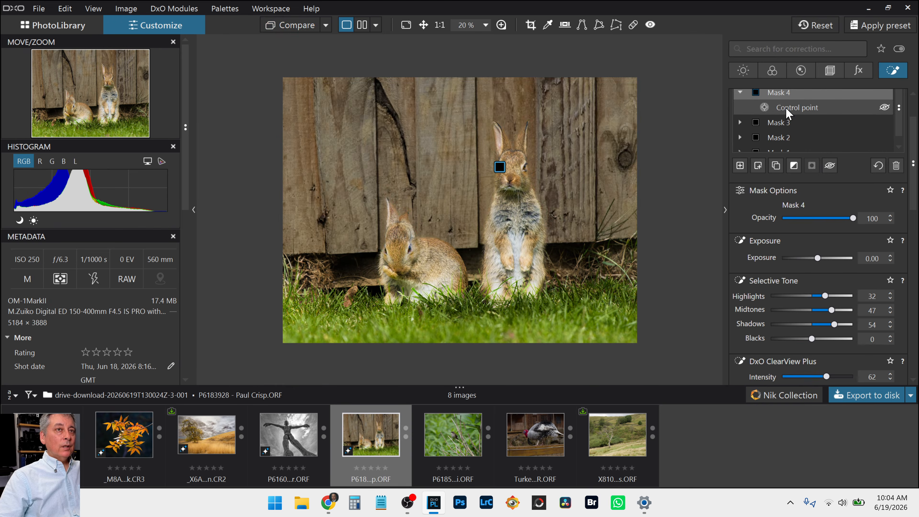
{"action": "left_click", "coordinate": [782, 122]}
{"action": "left_click", "coordinate": [783, 125]}
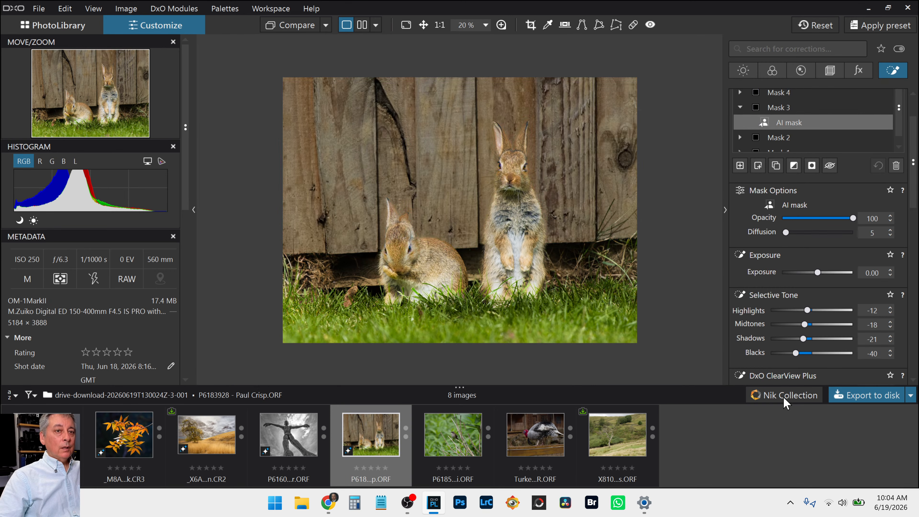
{"action": "scroll", "coordinate": [825, 199], "scroll_direction": "down", "scroll_amount": 1}
{"action": "left_click", "coordinate": [826, 189]}
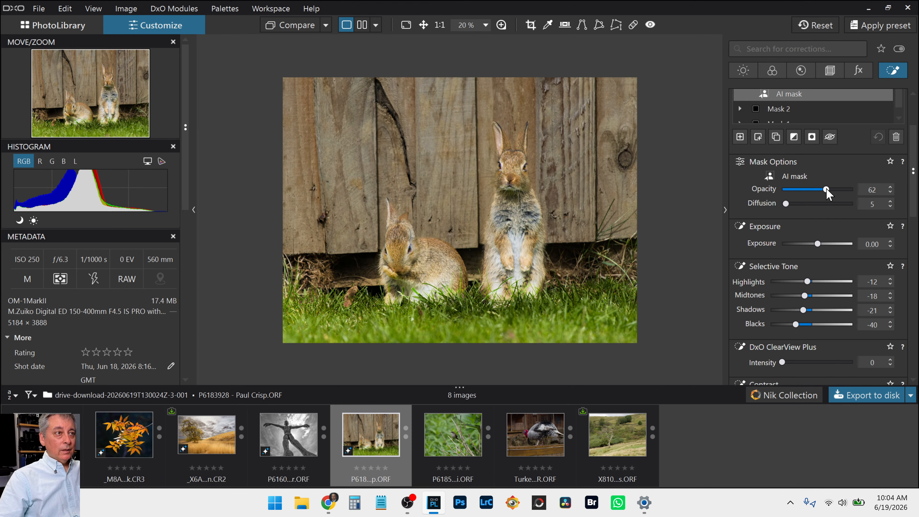
{"action": "left_click_drag", "start_coordinate": [826, 190], "coordinate": [822, 190]}
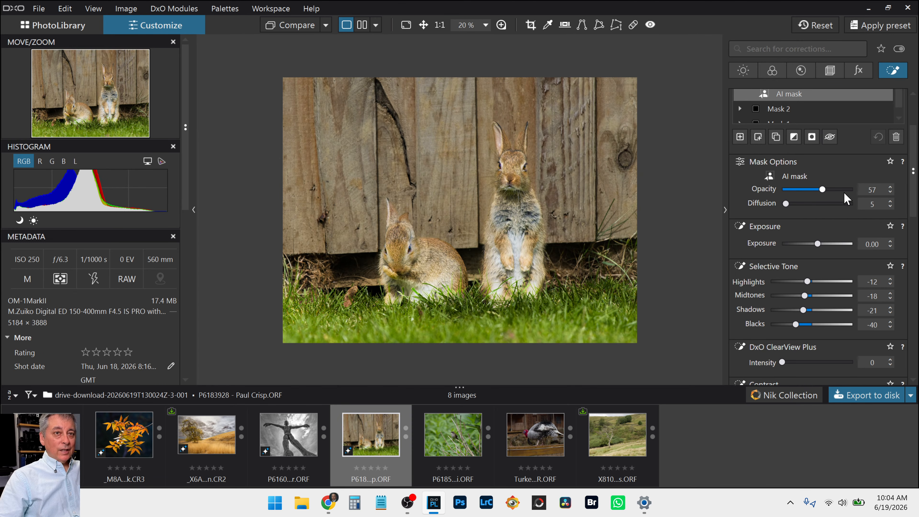
{"action": "mouse_move", "coordinate": [823, 190]}
{"action": "left_mouse_down"}
{"action": "mouse_move", "coordinate": [805, 189]}
{"action": "mouse_move", "coordinate": [816, 190]}
{"action": "left_mouse_up"}
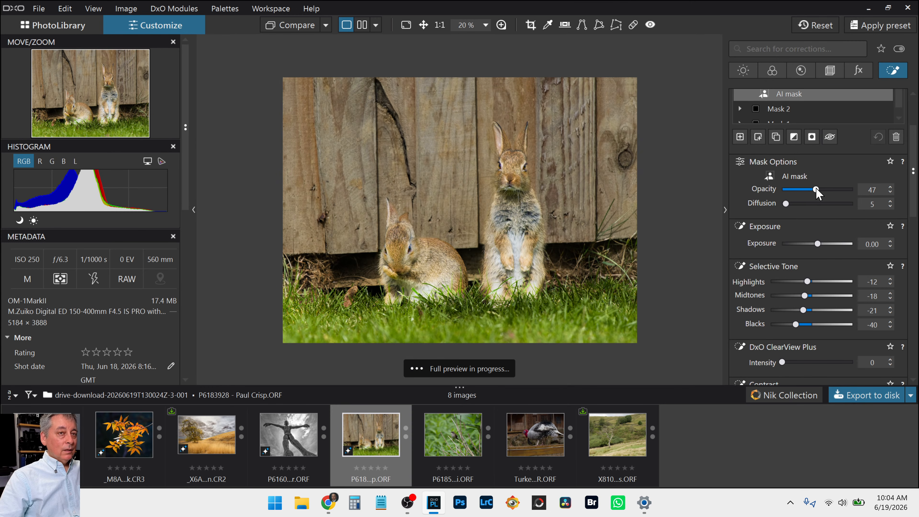
{"action": "left_click", "coordinate": [303, 25]}
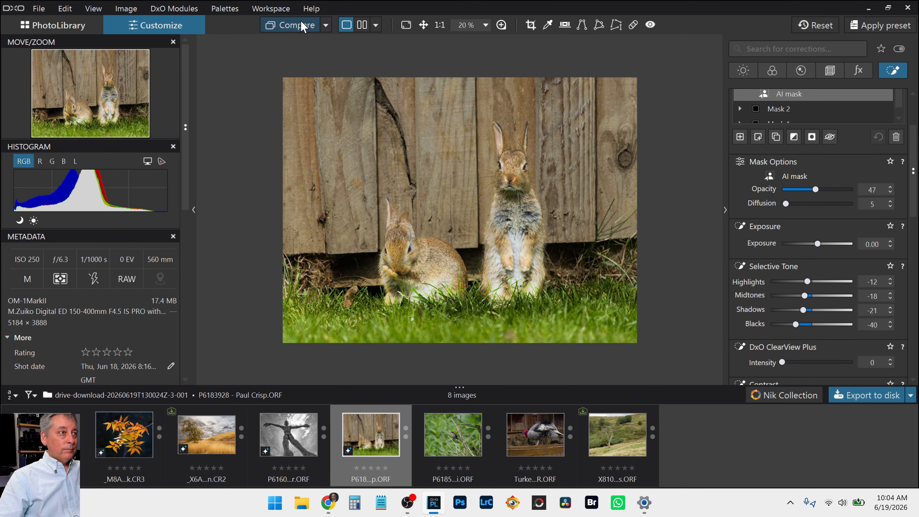
{"action": "left_click", "coordinate": [303, 25]}
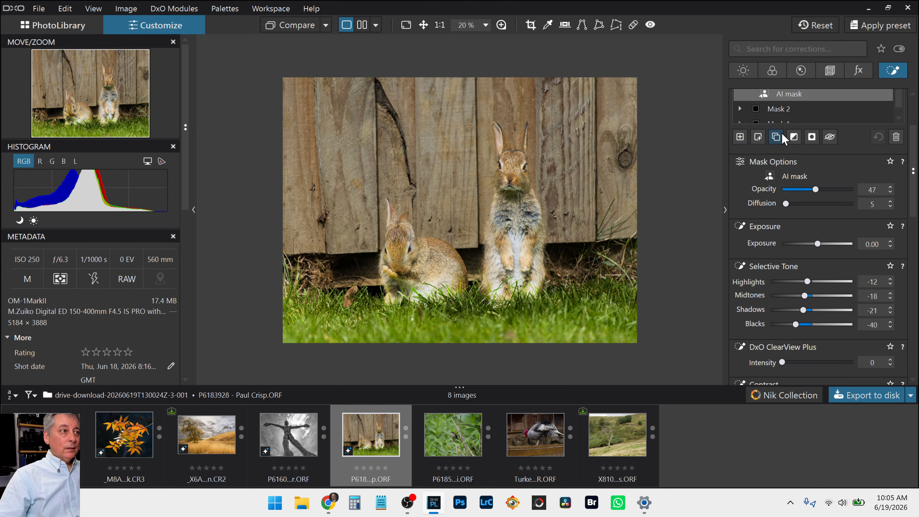
Step: Crop the photo to 4686 × 3515 px in its original aspect ratio, trimming the upper fence and both sides
{"action": "left_click", "coordinate": [830, 70]}
{"action": "left_click", "coordinate": [783, 181]}
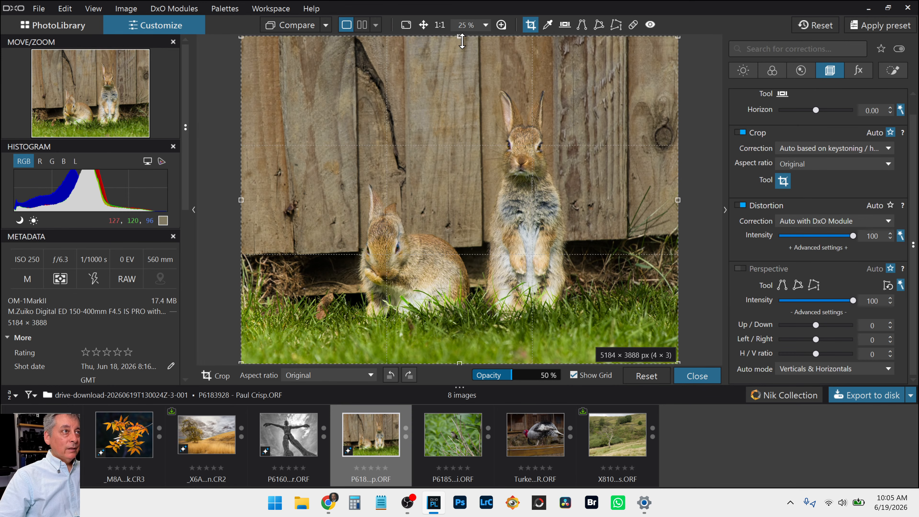
{"action": "left_click_drag", "start_coordinate": [460, 37], "coordinate": [462, 69]}
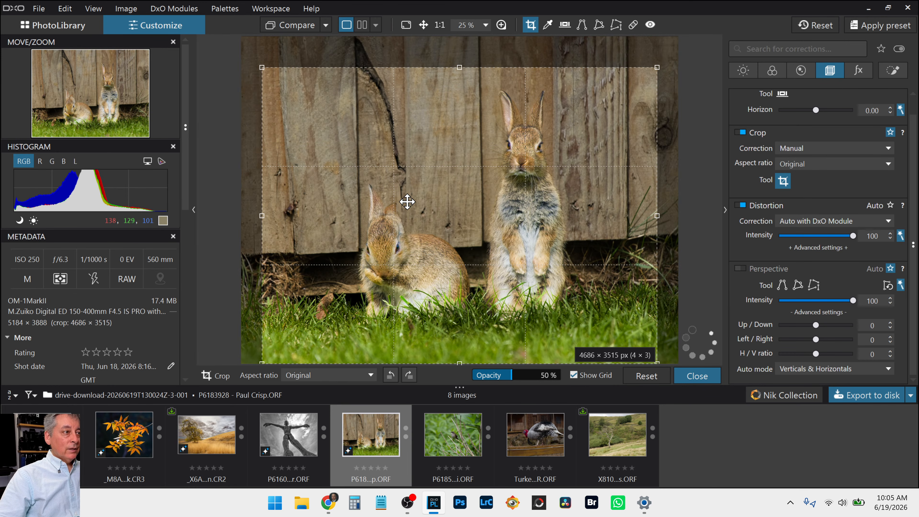
{"action": "left_click_drag", "start_coordinate": [391, 206], "coordinate": [389, 206]}
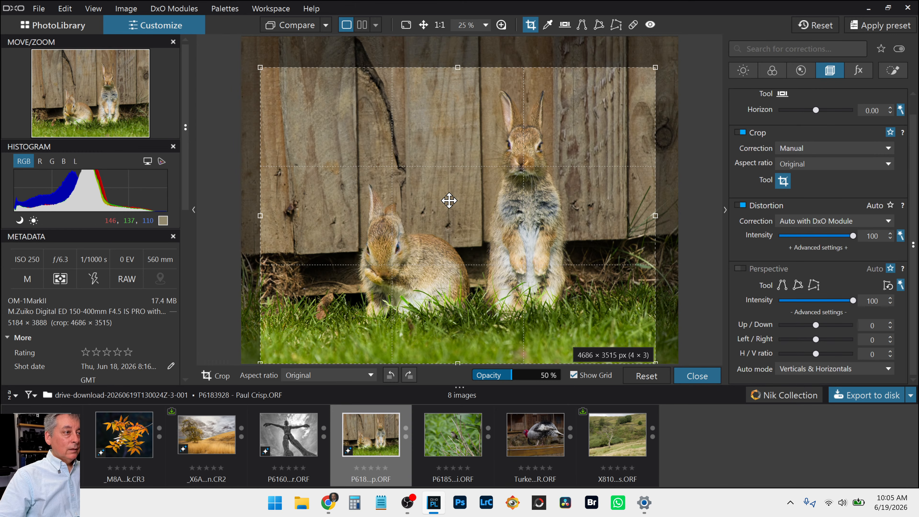
{"action": "key", "text": "Return"}
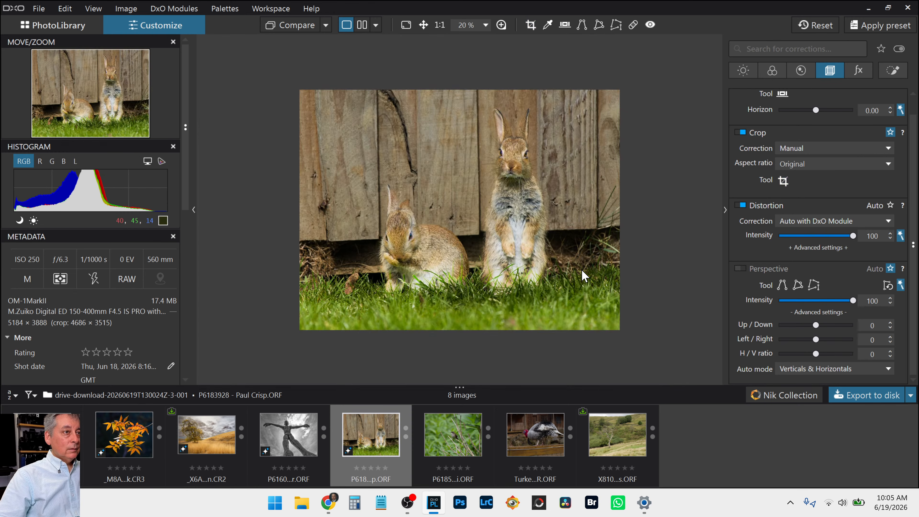
Step: Change the crop to a 1 × 1 aspect ratio and reposition the square frame around both rabbits
{"action": "key", "text": "c"}
{"action": "left_click", "coordinate": [794, 164]}
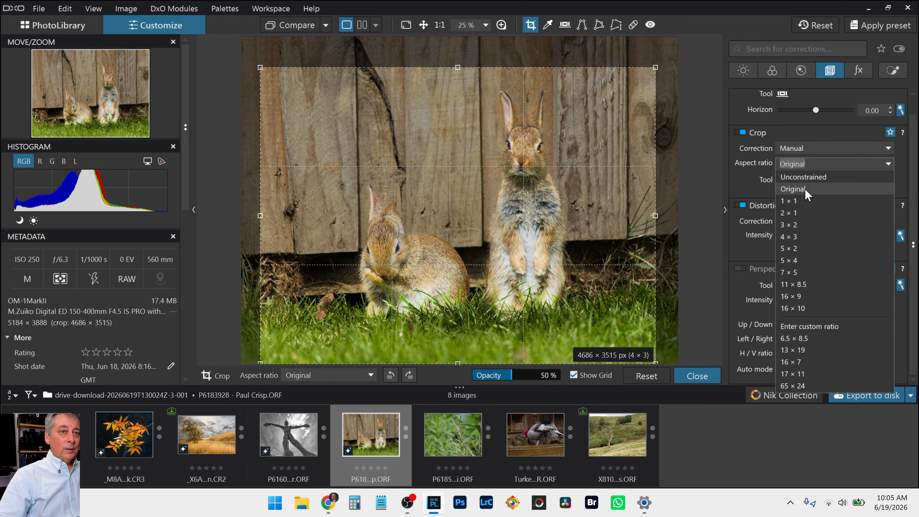
{"action": "left_click", "coordinate": [793, 201]}
{"action": "left_click_drag", "start_coordinate": [439, 210], "coordinate": [500, 211]}
{"action": "key", "text": "Return"}
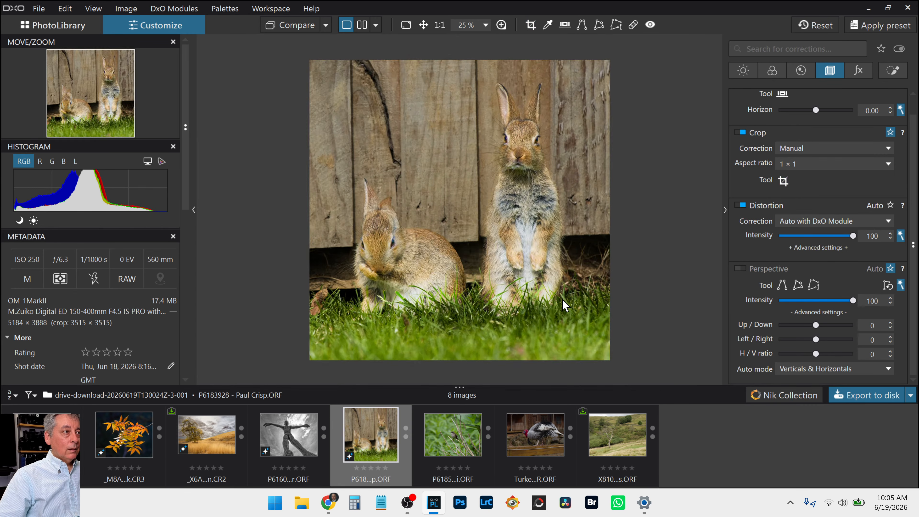
Step: Add a control point mask on the fence between the rabbits, enlarge it over the photo, invert it and set Chroma to 3
{"action": "left_click", "coordinate": [893, 71]}
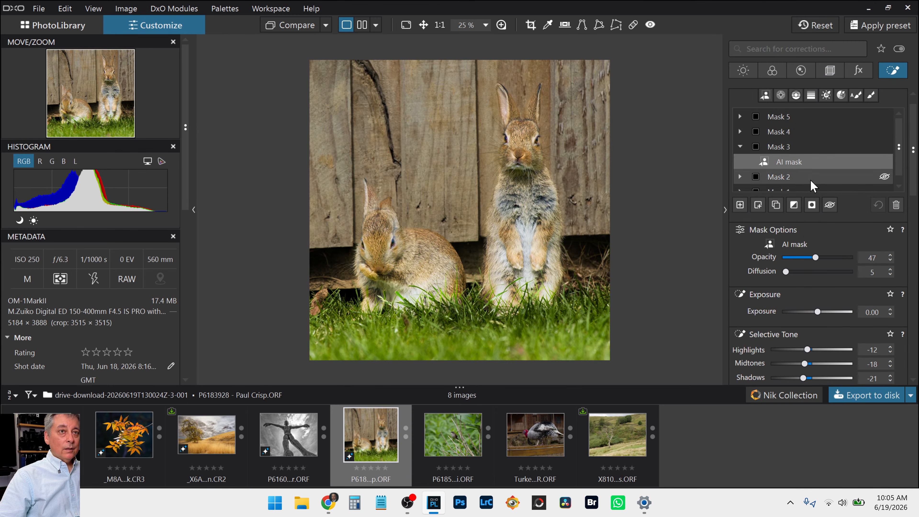
{"action": "left_click", "coordinate": [781, 95]}
{"action": "left_click", "coordinate": [466, 216]}
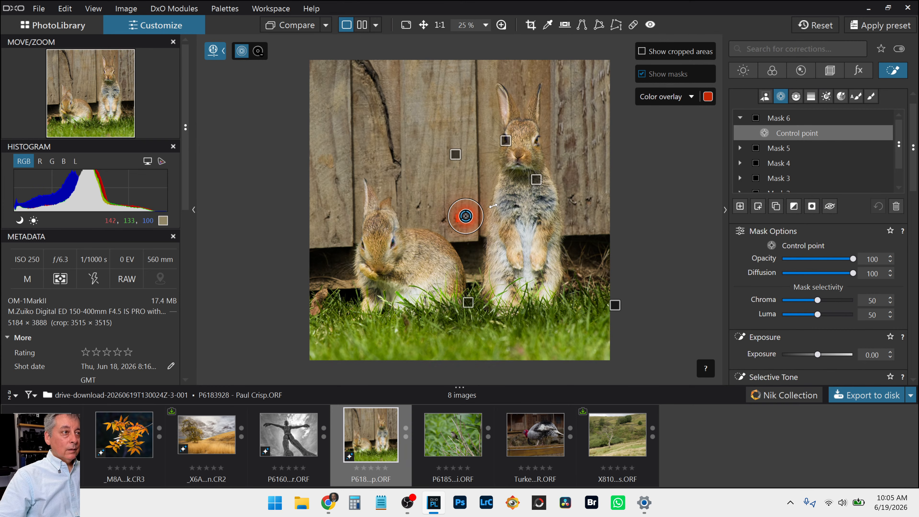
{"action": "left_click_drag", "start_coordinate": [479, 211], "coordinate": [634, 133]}
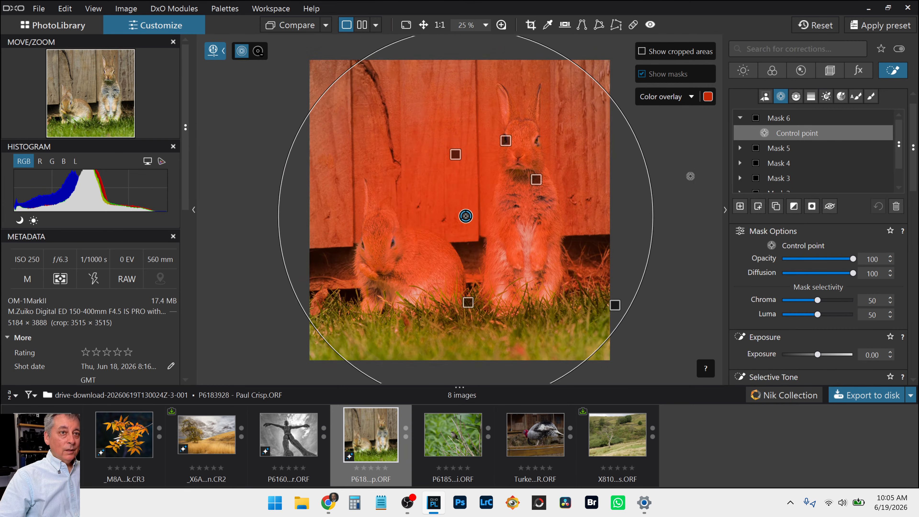
{"action": "left_click", "coordinate": [794, 206]}
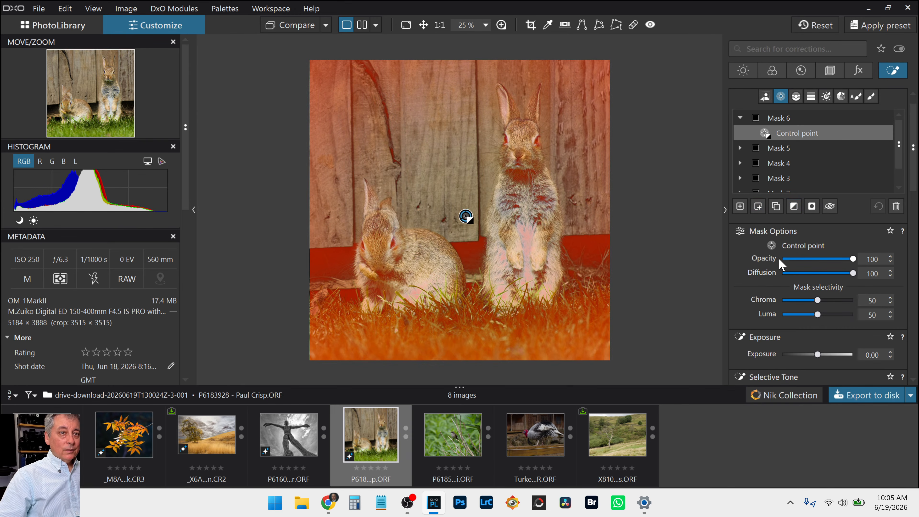
{"action": "left_click", "coordinate": [784, 300]}
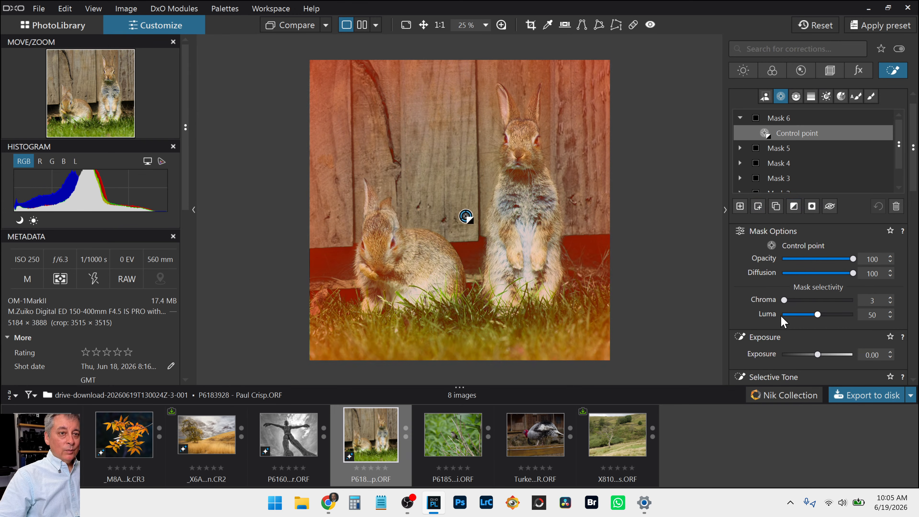
Step: Set the control point's Chroma and Luma mask selectivity to 0
{"action": "left_click", "coordinate": [782, 314]}
{"action": "left_click", "coordinate": [782, 299]}
{"action": "scroll", "coordinate": [758, 313], "scroll_direction": "down", "scroll_amount": 3}
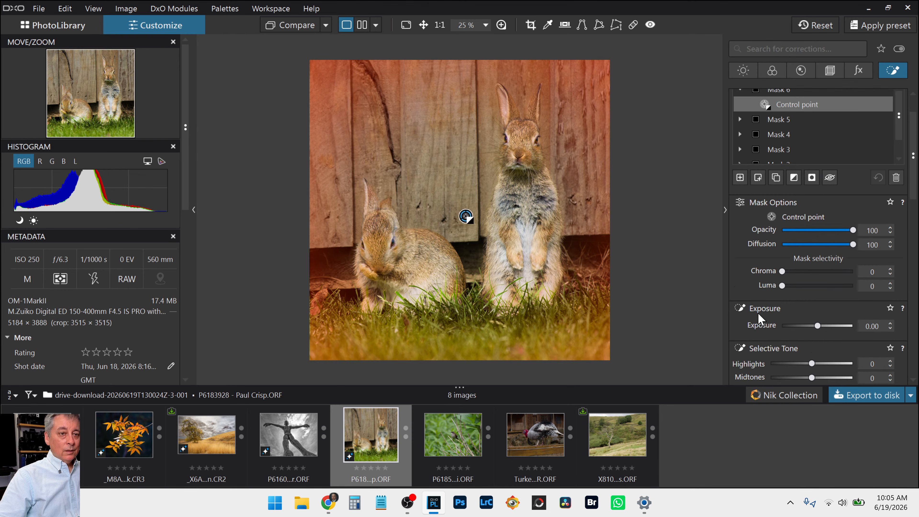
Step: Darken the control point's area with Selective Tone Highlights at -50, Midtones at -26 and Shadows at -12
{"action": "scroll", "coordinate": [758, 314], "scroll_direction": "down", "scroll_amount": 1}
{"action": "left_click", "coordinate": [782, 248]}
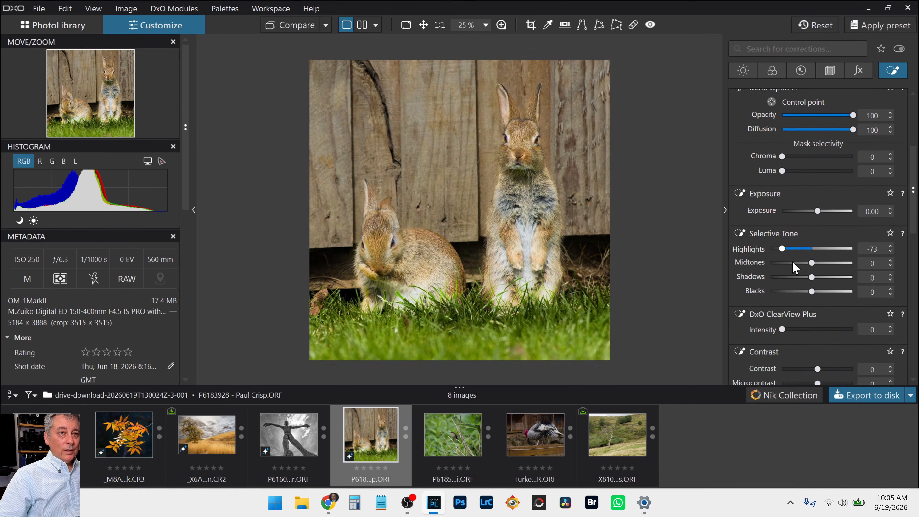
{"action": "left_click", "coordinate": [792, 263]}
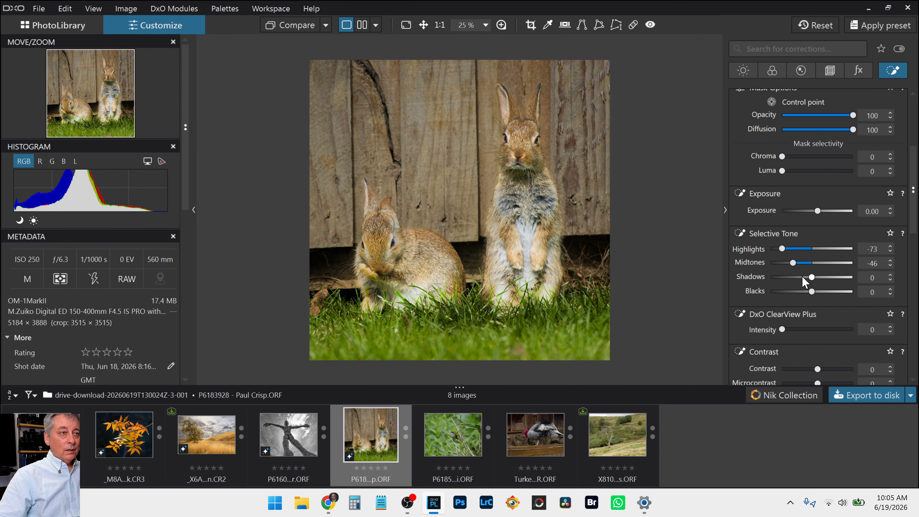
{"action": "left_click", "coordinate": [802, 277]}
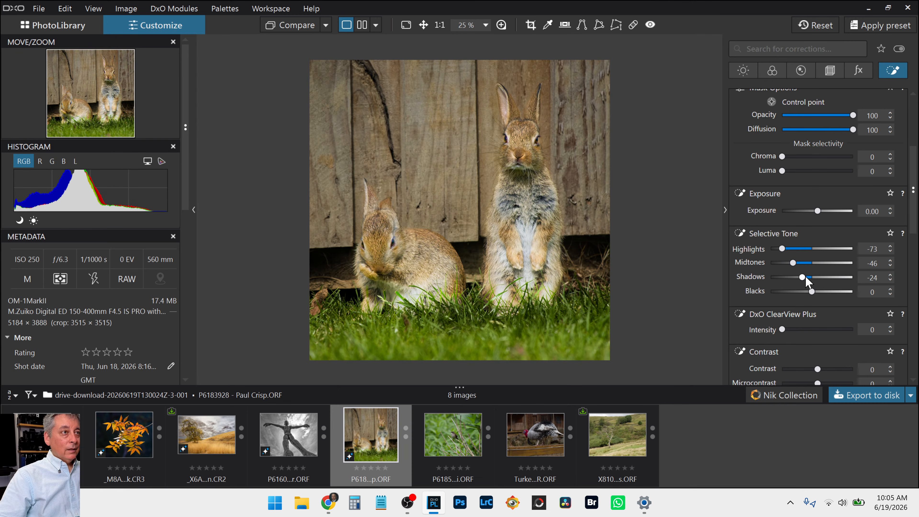
{"action": "left_click", "coordinate": [807, 278]}
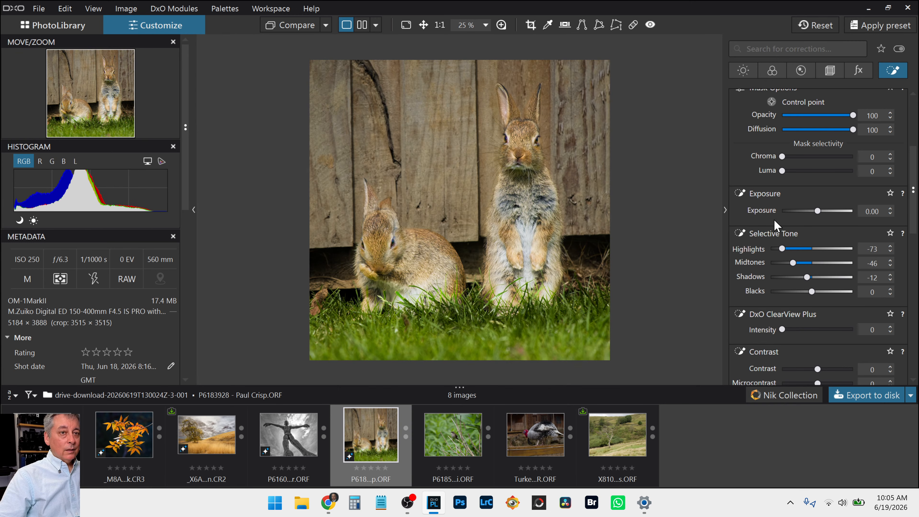
{"action": "left_click", "coordinate": [797, 263]}
{"action": "left_click", "coordinate": [790, 249]}
{"action": "left_click", "coordinate": [799, 263]}
{"action": "left_click_drag", "start_coordinate": [799, 263], "coordinate": [792, 249]}
{"action": "left_click", "coordinate": [789, 249]}
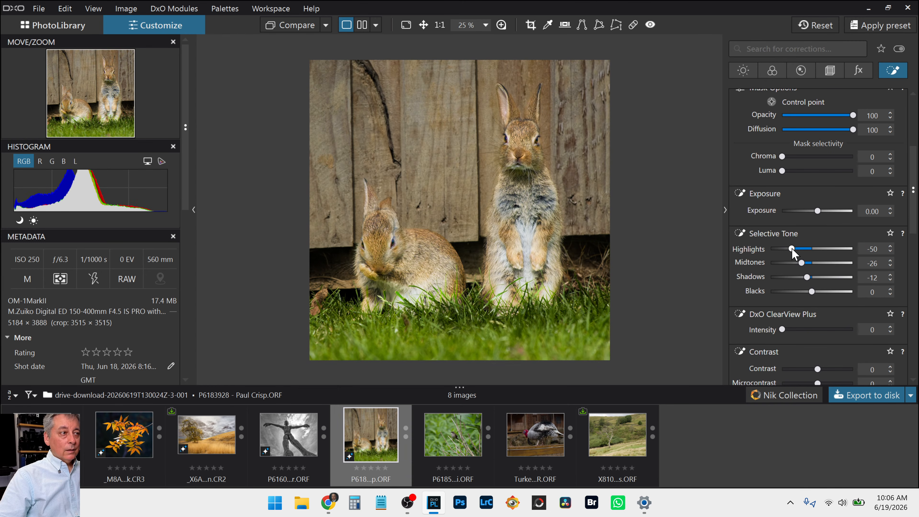
Step: Shrink the control point's area slightly and move it up the fence, with Midtones at -36 and Shadows at -14
{"action": "mouse_move", "coordinate": [284, 195]}
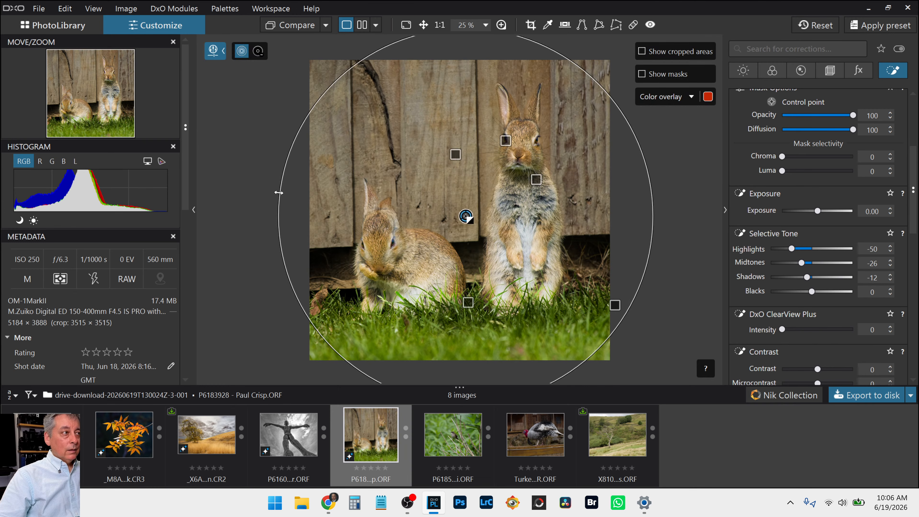
{"action": "mouse_move", "coordinate": [278, 193]}
{"action": "left_mouse_down"}
{"action": "mouse_move", "coordinate": [302, 193]}
{"action": "mouse_move", "coordinate": [293, 194]}
{"action": "left_mouse_up"}
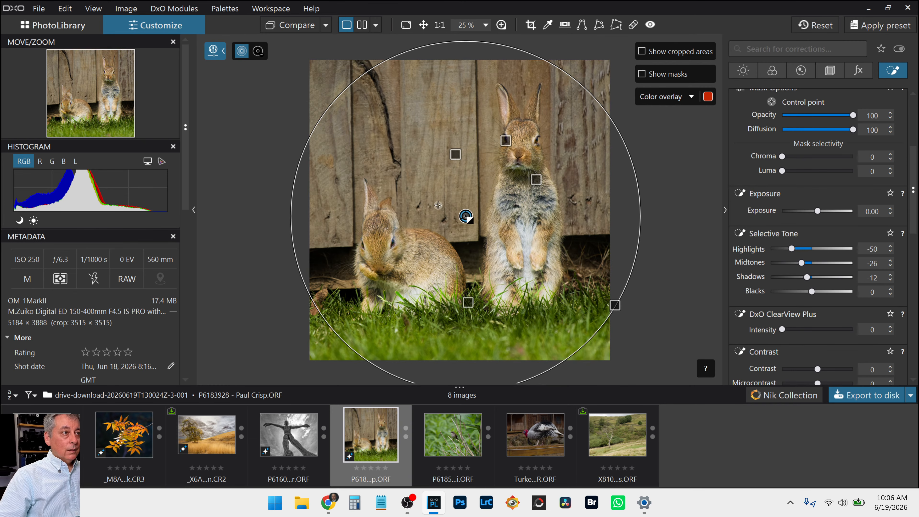
{"action": "mouse_move", "coordinate": [466, 218]}
{"action": "left_click_drag", "start_coordinate": [467, 219], "coordinate": [467, 194]}
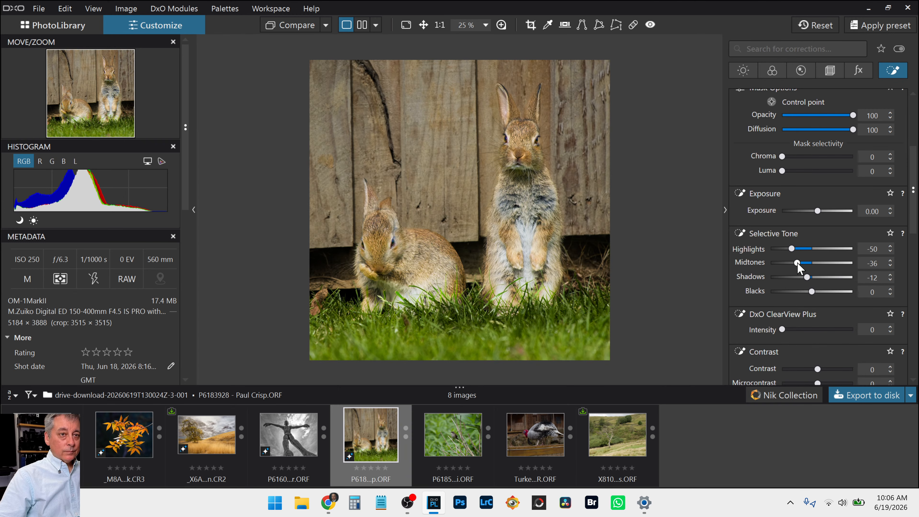
{"action": "left_click_drag", "start_coordinate": [807, 277], "coordinate": [802, 277]}
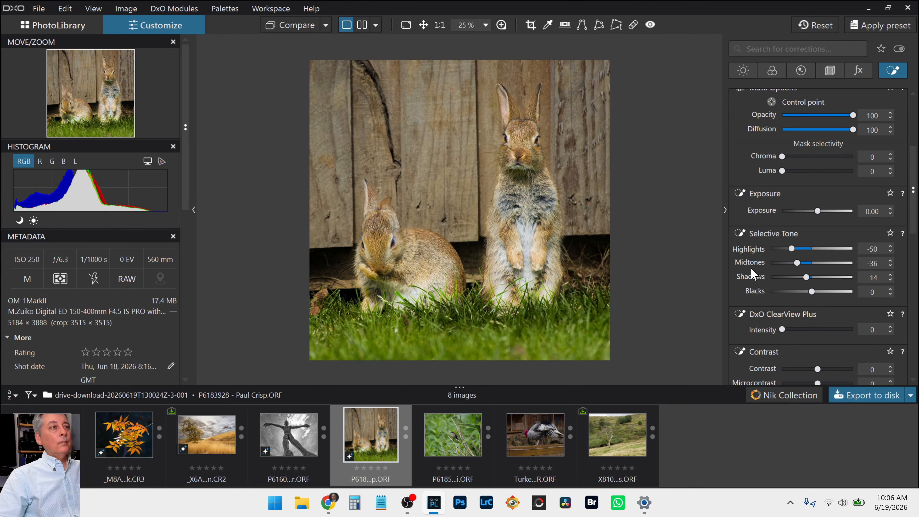
Step: Compare the original and edited rabbit photo side by side with the side palettes hidden
{"action": "left_click", "coordinate": [362, 26]}
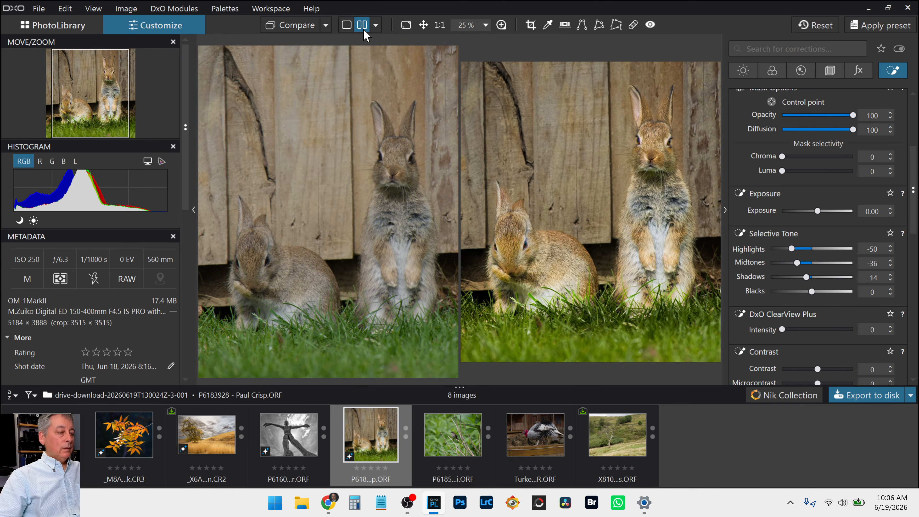
{"action": "key", "text": "F9"}
{"action": "scroll", "coordinate": [428, 154], "scroll_direction": "down", "scroll_amount": 2}
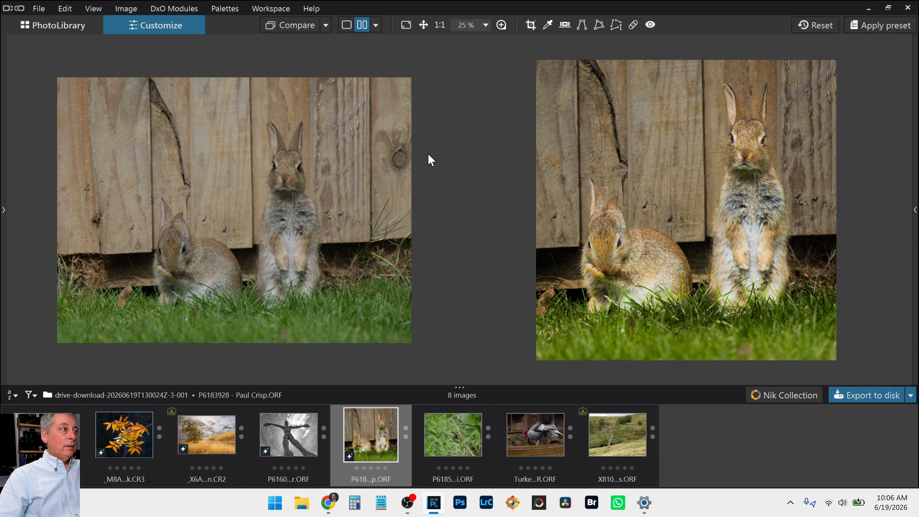
{"action": "scroll", "coordinate": [549, 213], "scroll_direction": "up", "scroll_amount": 1}
{"action": "scroll", "coordinate": [520, 229], "scroll_direction": "down", "scroll_amount": 1}
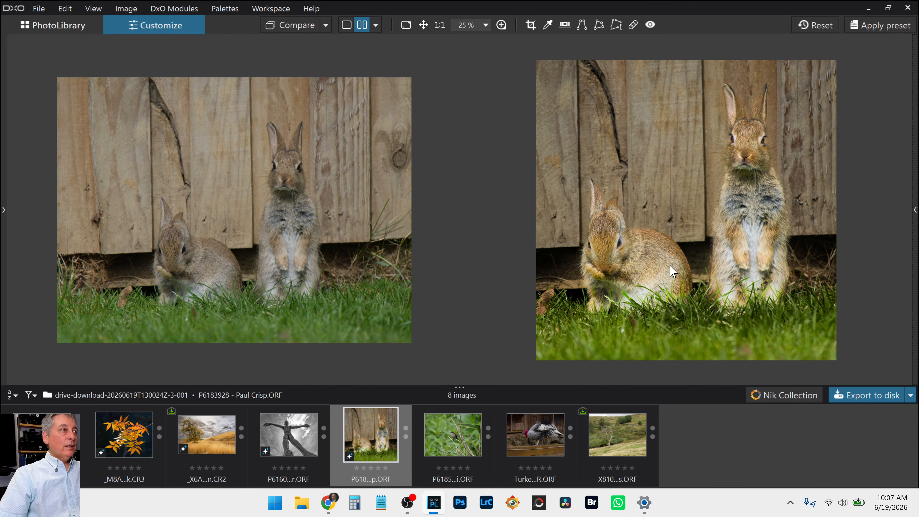
Step: Switch the comparison to a left/right split view and move the divider across the rabbit photo
{"action": "left_click", "coordinate": [374, 26]}
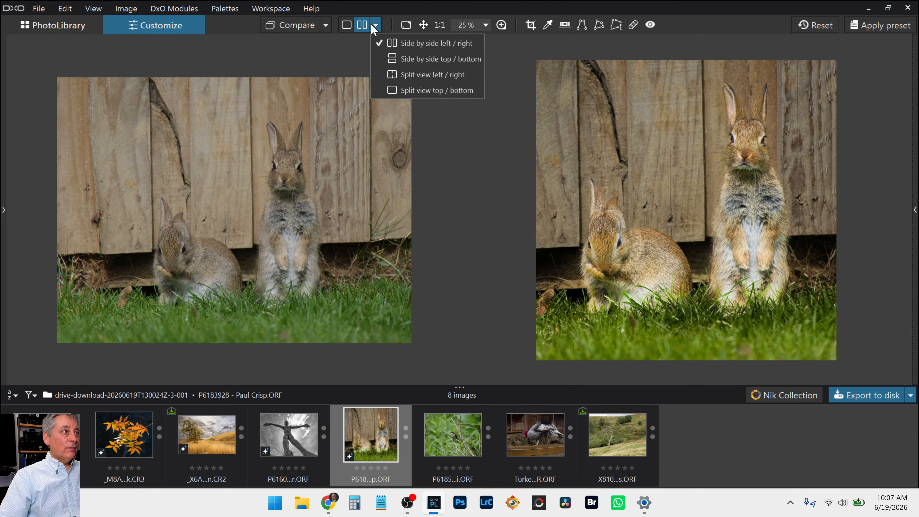
{"action": "left_click", "coordinate": [390, 71]}
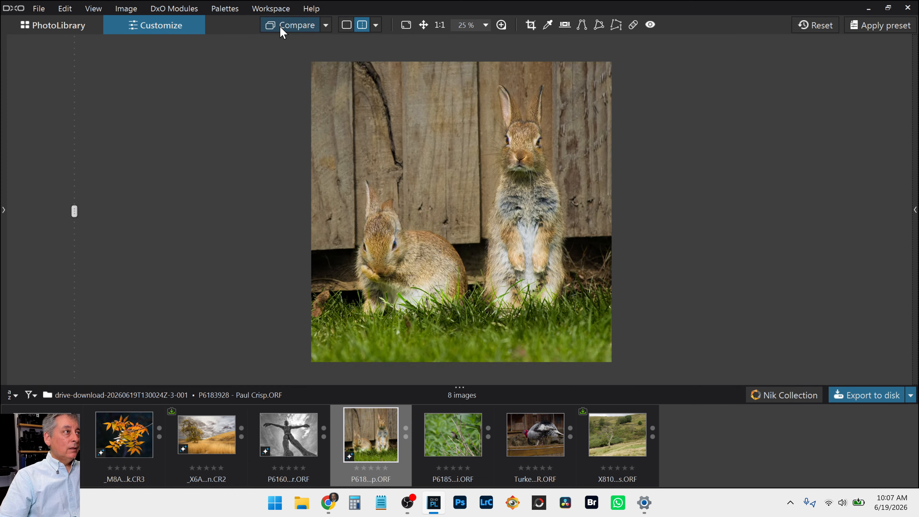
{"action": "left_click", "coordinate": [325, 29]}
{"action": "left_click", "coordinate": [350, 68]}
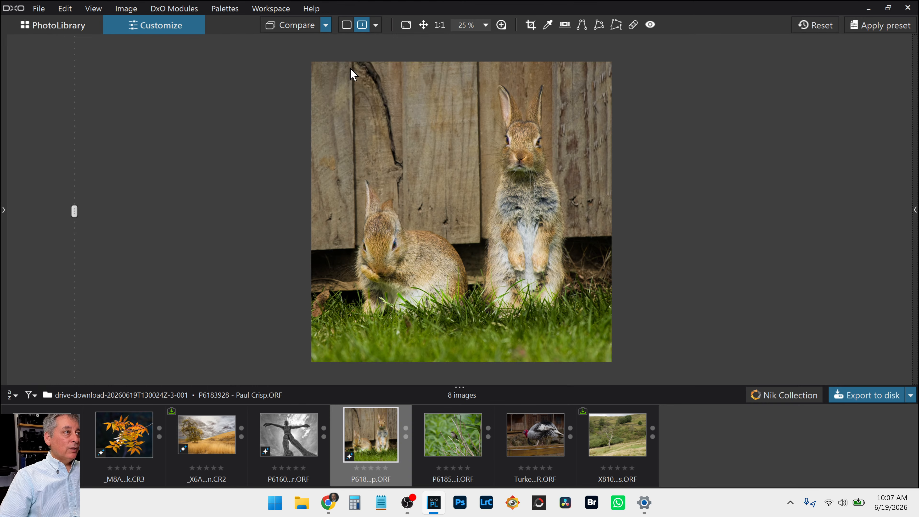
{"action": "mouse_move", "coordinate": [81, 217]}
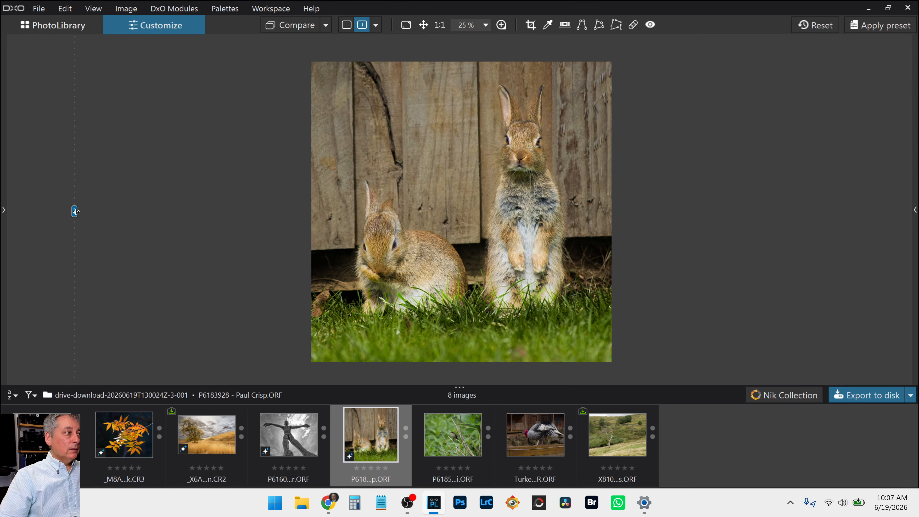
{"action": "left_click_drag", "start_coordinate": [75, 211], "coordinate": [520, 290]}
Step: Inspect both rabbits' faces and fur up close, sweeping the split divider across them to compare before and after
{"action": "scroll", "coordinate": [472, 199], "scroll_direction": "up", "scroll_amount": 3}
{"action": "scroll", "coordinate": [472, 199], "scroll_direction": "up", "scroll_amount": 2}
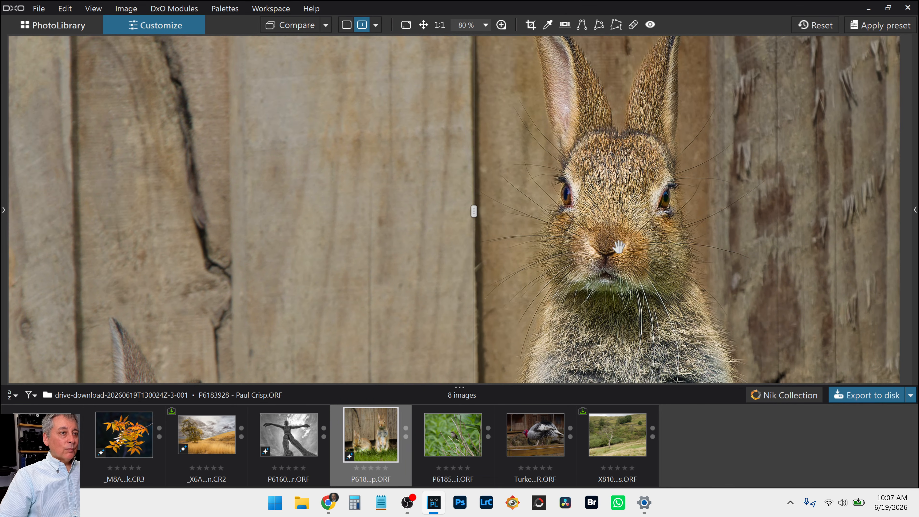
{"action": "scroll", "coordinate": [619, 248], "scroll_direction": "up", "scroll_amount": 2}
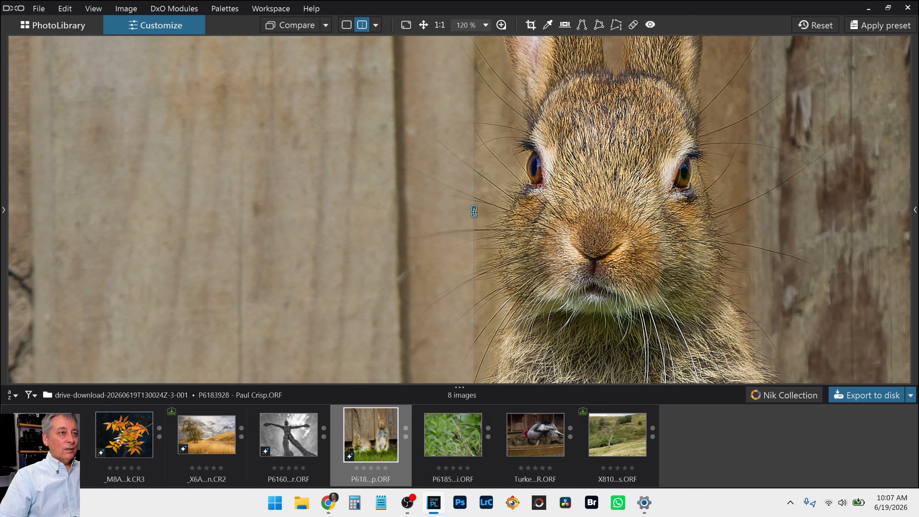
{"action": "left_click_drag", "start_coordinate": [474, 212], "coordinate": [295, 216]}
{"action": "scroll", "coordinate": [404, 227], "scroll_direction": "down", "scroll_amount": 4}
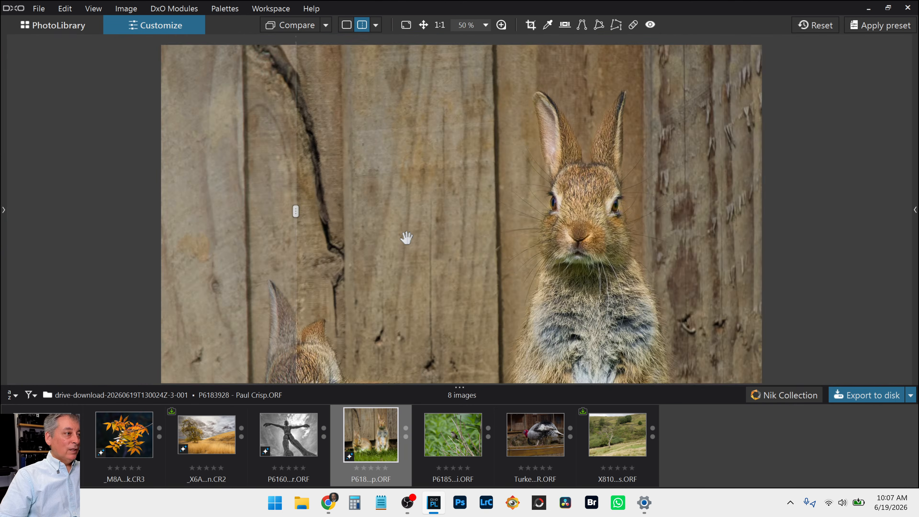
{"action": "scroll", "coordinate": [407, 238], "scroll_direction": "down", "scroll_amount": 2}
{"action": "scroll", "coordinate": [362, 232], "scroll_direction": "up", "scroll_amount": 5}
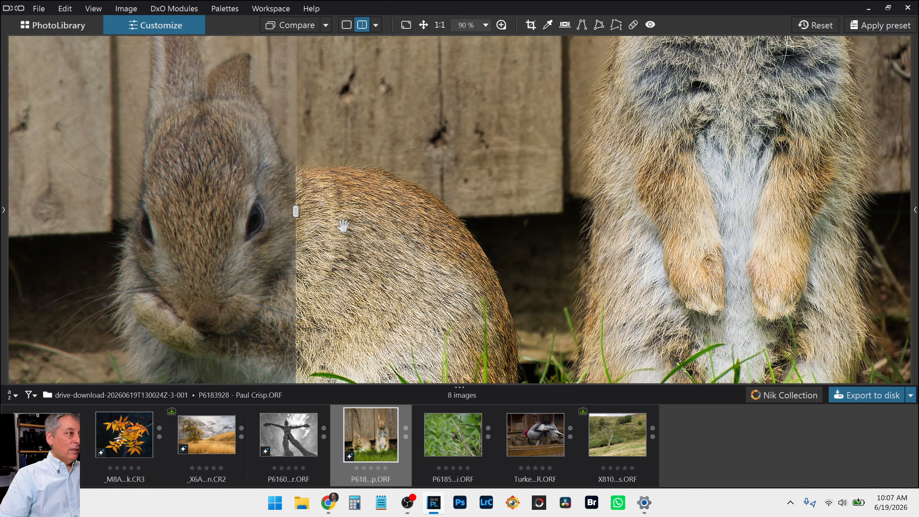
{"action": "left_click_drag", "start_coordinate": [296, 212], "coordinate": [94, 203]}
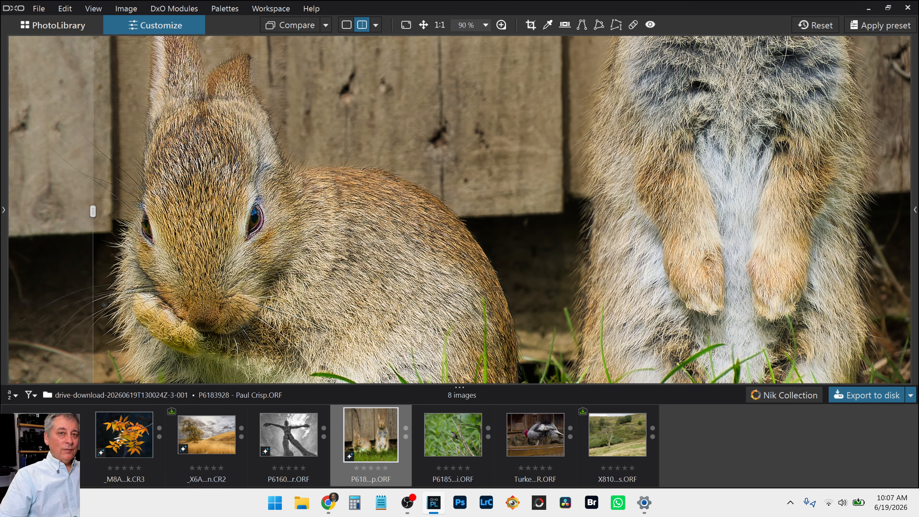
Step: Turn off the Unsharp Mask correction on the rabbit photo and check the image as a whole
{"action": "left_click", "coordinate": [916, 210]}
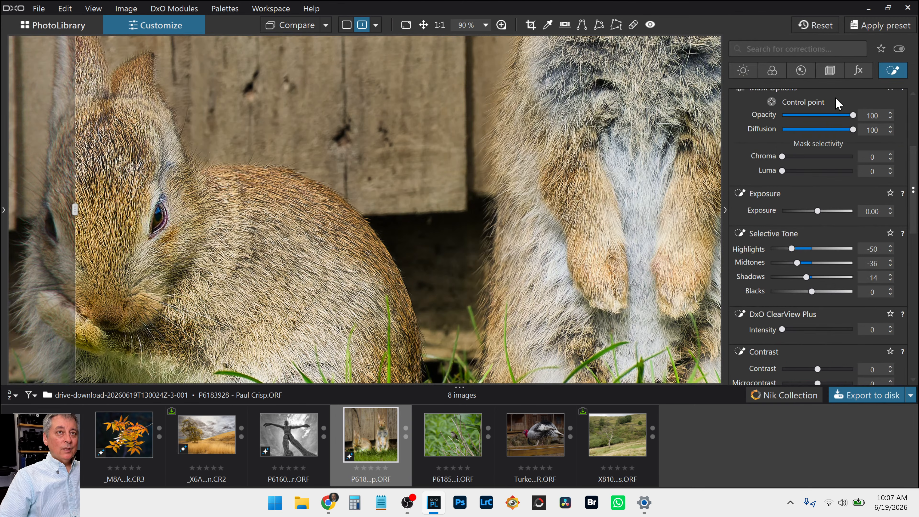
{"action": "left_click", "coordinate": [802, 71]}
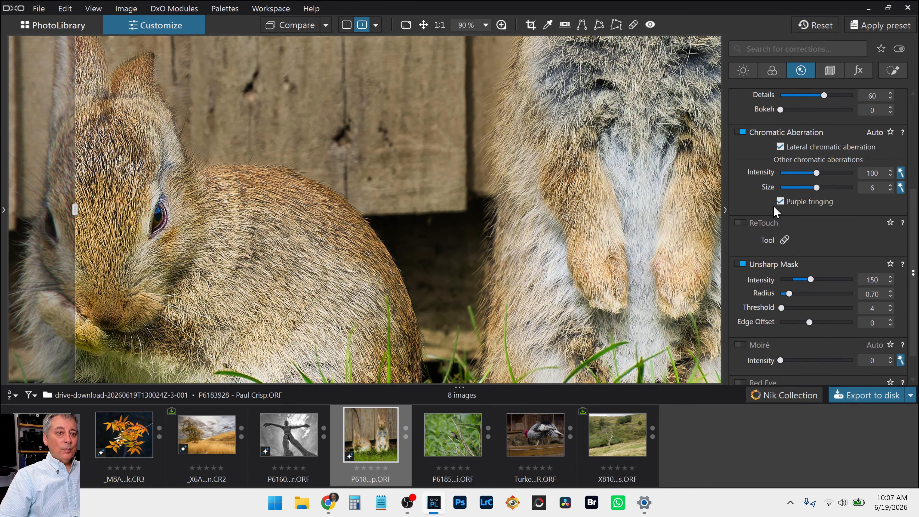
{"action": "scroll", "coordinate": [774, 207], "scroll_direction": "down", "scroll_amount": 1}
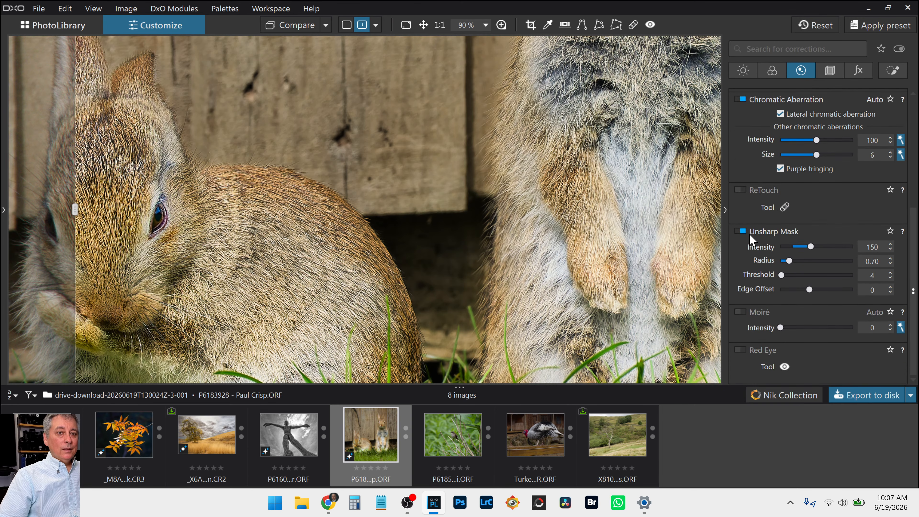
{"action": "left_click", "coordinate": [742, 232]}
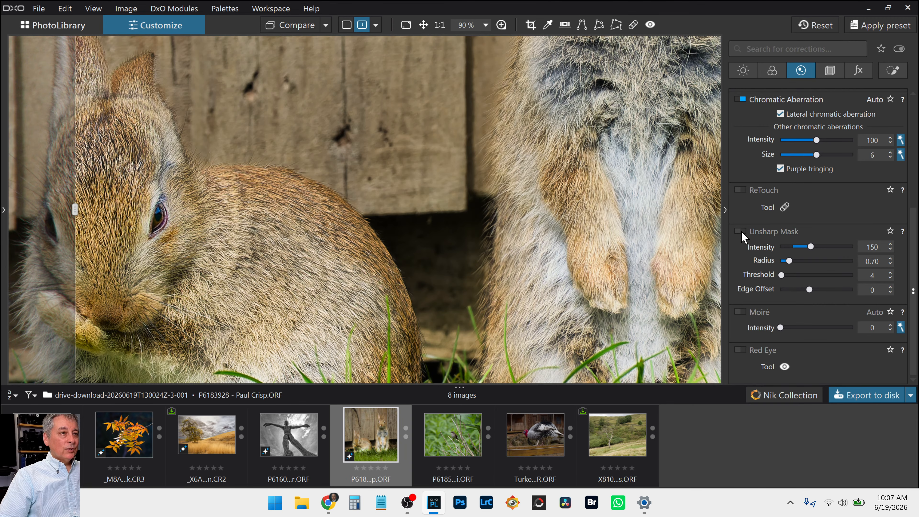
{"action": "scroll", "coordinate": [586, 228], "scroll_direction": "down", "scroll_amount": 4}
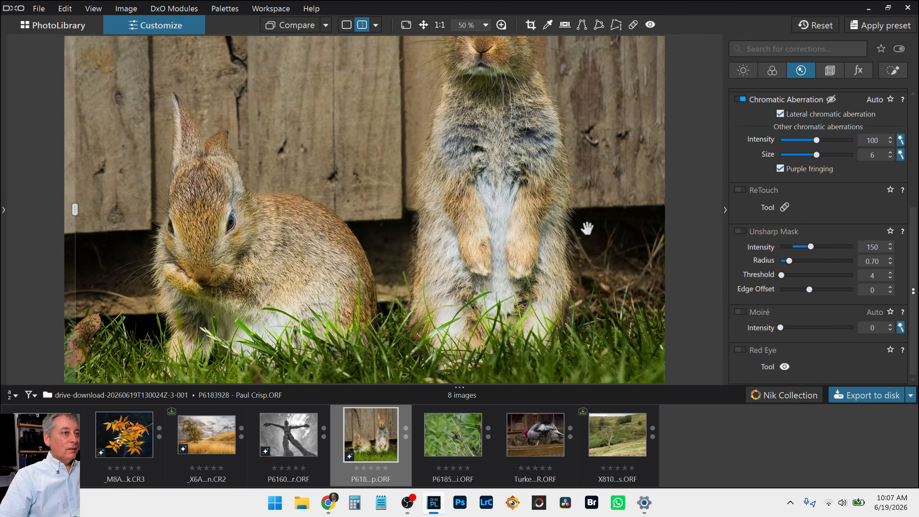
{"action": "scroll", "coordinate": [587, 228], "scroll_direction": "down", "scroll_amount": 1}
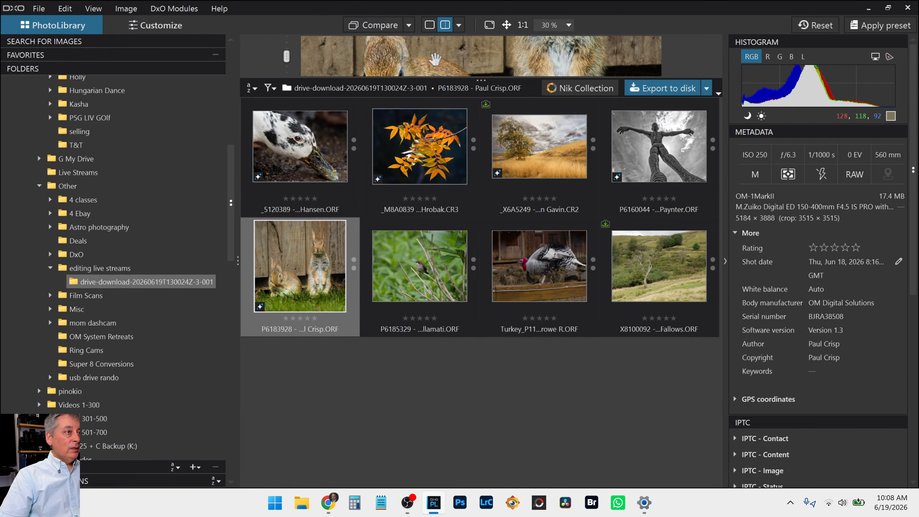
Step: Open the hummingbird photo from the photo library for editing and show it in single-image view
{"action": "double_click", "coordinate": [456, 239]}
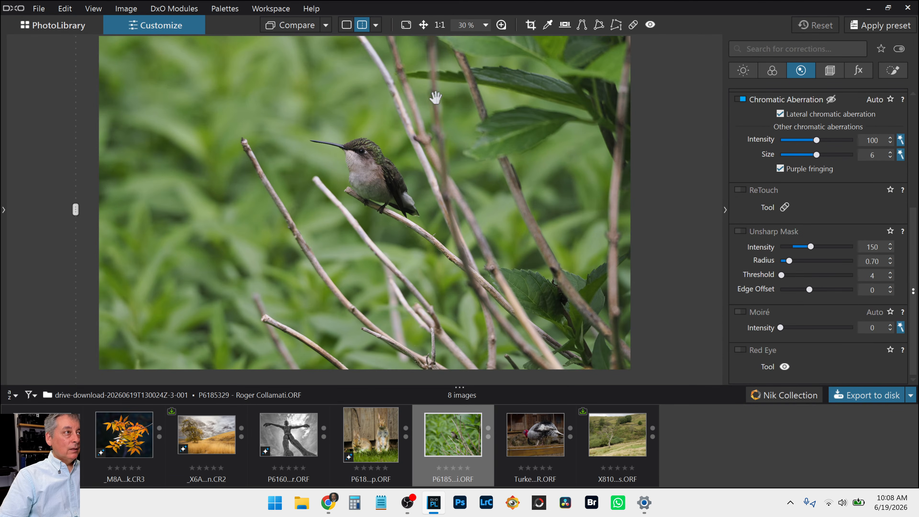
{"action": "key", "text": "Tab"}
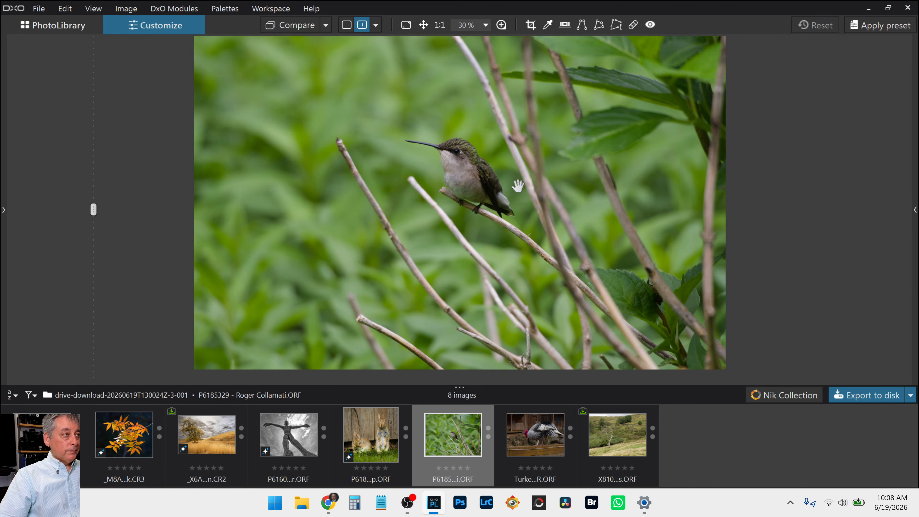
{"action": "left_click", "coordinate": [347, 26]}
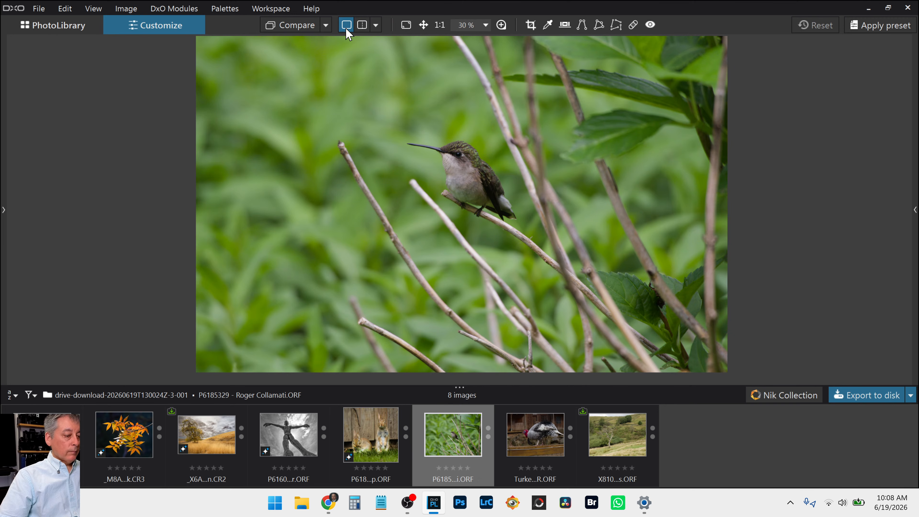
{"action": "key", "text": "Tab"}
Step: Apply the general purpose preset 000 RobTrek_Default_v01 to the hummingbird photo
{"action": "scroll", "coordinate": [493, 193], "scroll_direction": "up", "scroll_amount": 1}
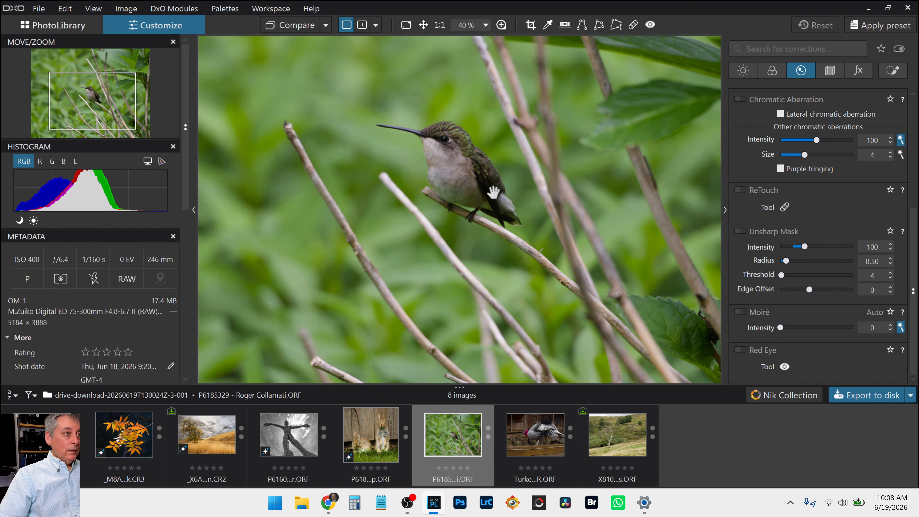
{"action": "scroll", "coordinate": [493, 193], "scroll_direction": "up", "scroll_amount": 2}
{"action": "scroll", "coordinate": [493, 192], "scroll_direction": "down", "scroll_amount": 2}
{"action": "scroll", "coordinate": [493, 193], "scroll_direction": "down", "scroll_amount": 2}
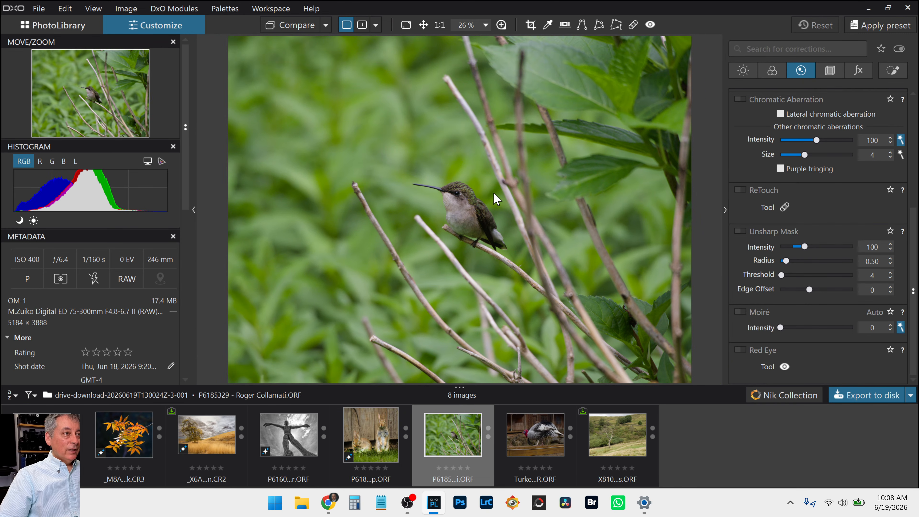
{"action": "scroll", "coordinate": [496, 199], "scroll_direction": "down", "scroll_amount": 1}
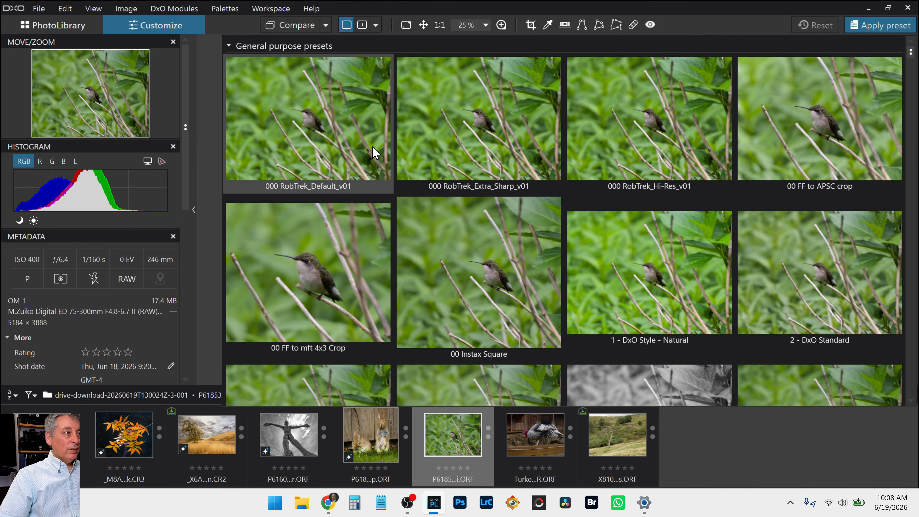
{"action": "left_click", "coordinate": [372, 146]}
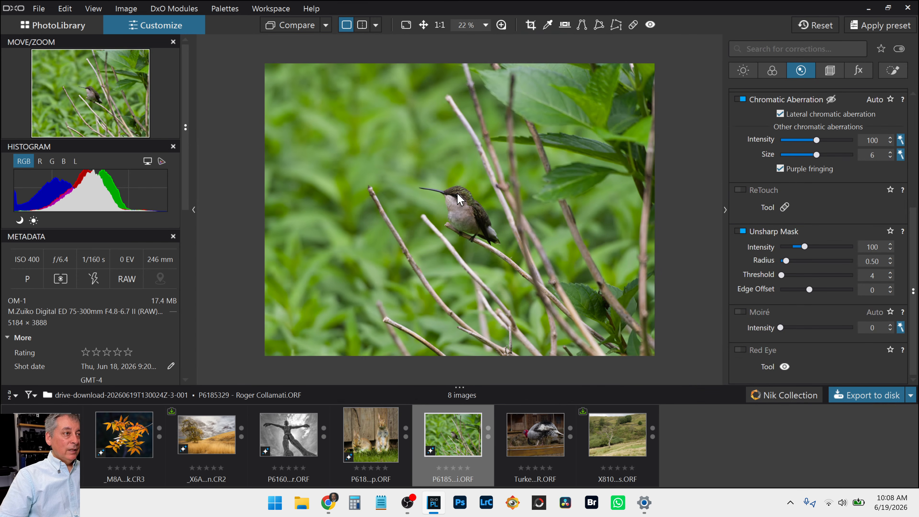
Step: Crop the hummingbird photo at a 1 × 1 aspect ratio to about 1604 × 1604 px around the perched bird
{"action": "left_click", "coordinate": [830, 70]}
{"action": "left_click", "coordinate": [782, 181]}
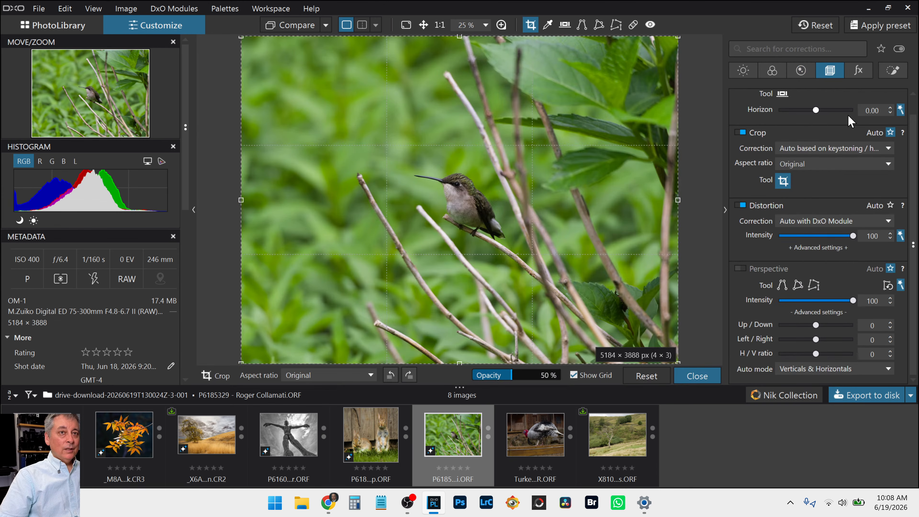
{"action": "left_click", "coordinate": [825, 163]}
{"action": "left_click", "coordinate": [810, 201]}
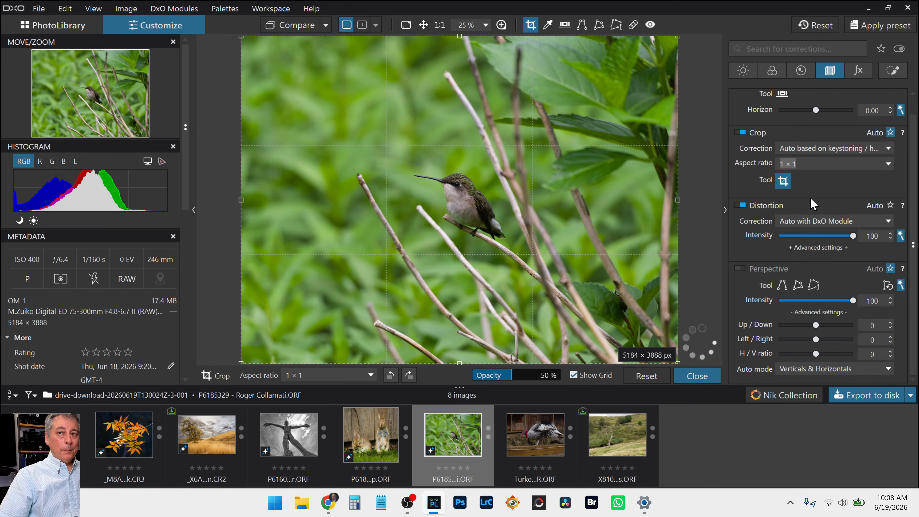
{"action": "left_click_drag", "start_coordinate": [461, 37], "coordinate": [451, 204]}
{"action": "left_click_drag", "start_coordinate": [541, 312], "coordinate": [515, 246]}
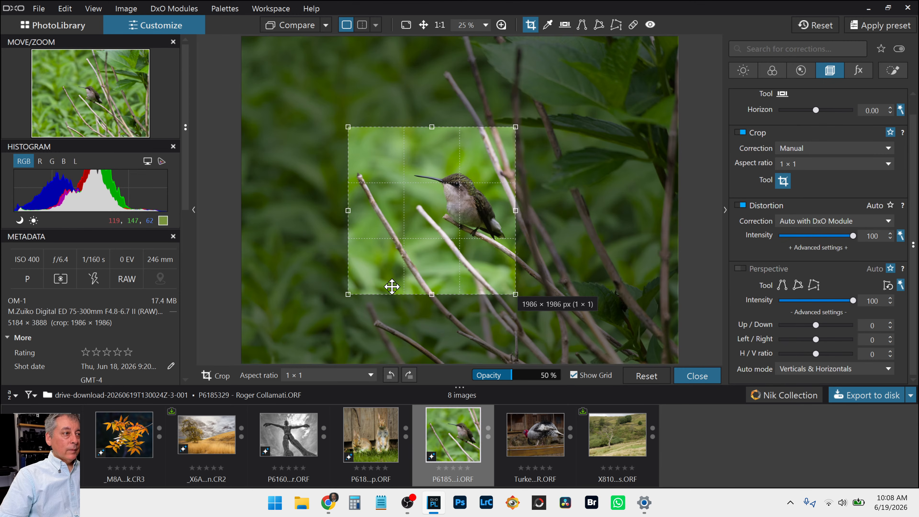
{"action": "left_click_drag", "start_coordinate": [348, 294], "coordinate": [440, 242]}
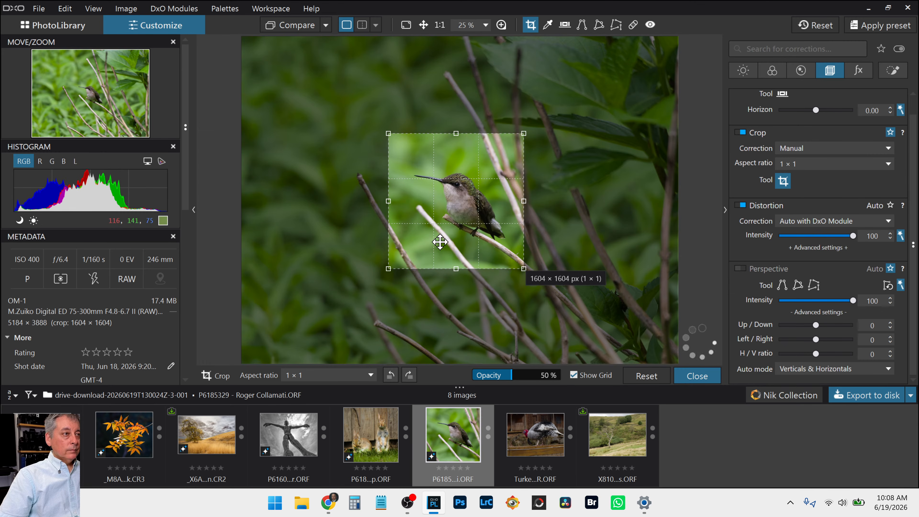
{"action": "key", "text": "Return"}
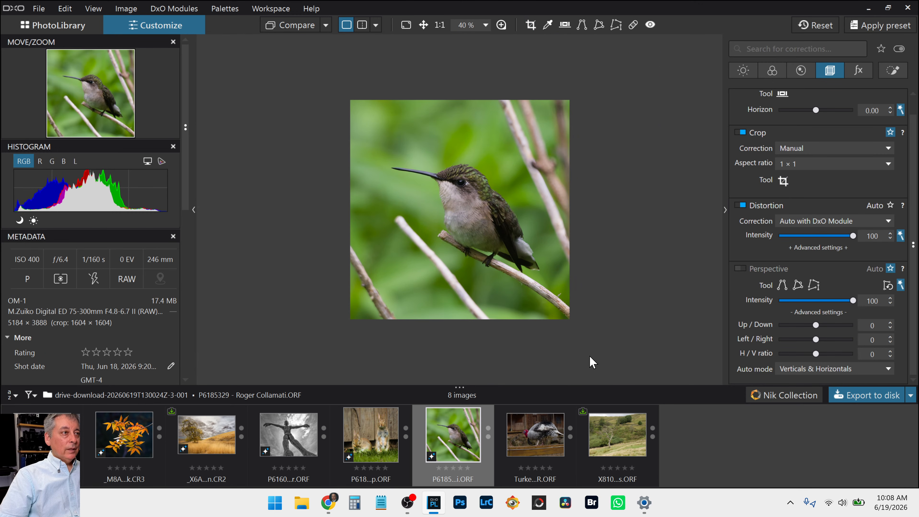
{"action": "scroll", "coordinate": [589, 355], "scroll_direction": "up", "scroll_amount": 1}
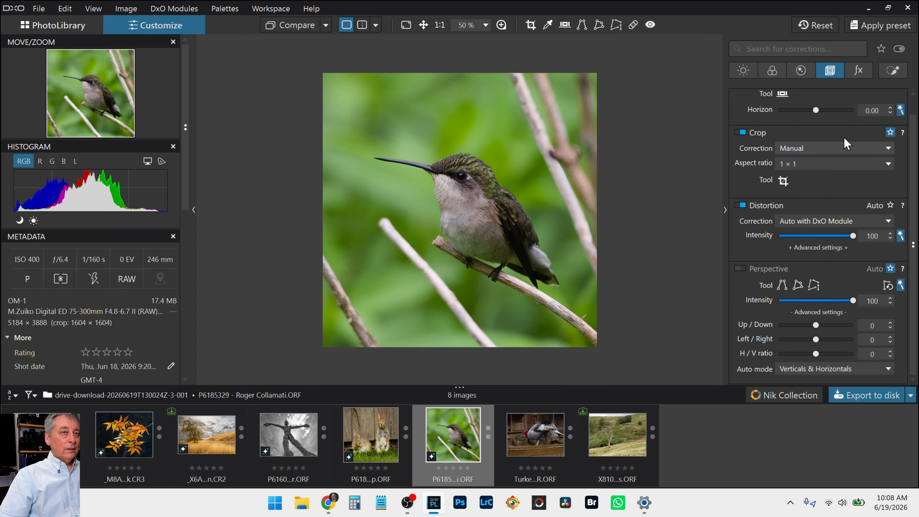
Step: Add an AI mask selecting the hummingbird and raise the mask's exposure to about 1.14
{"action": "left_click", "coordinate": [893, 71]}
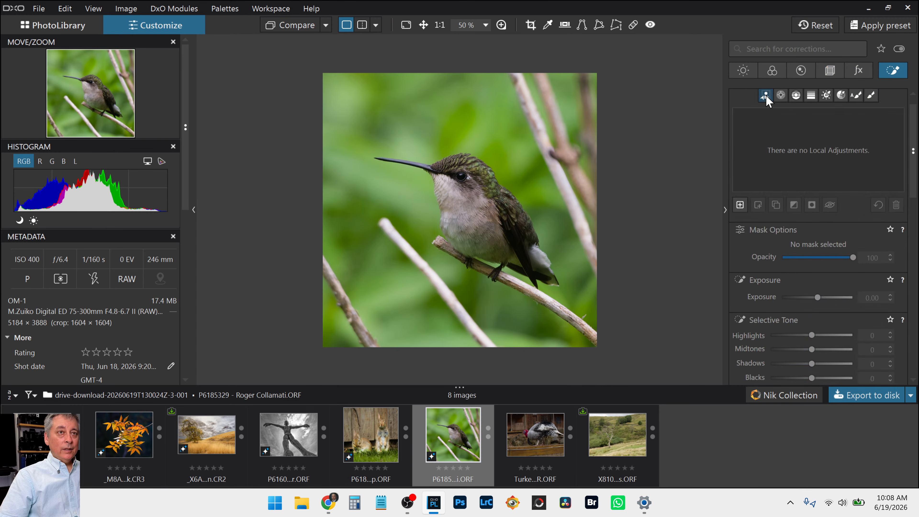
{"action": "left_click", "coordinate": [765, 95]}
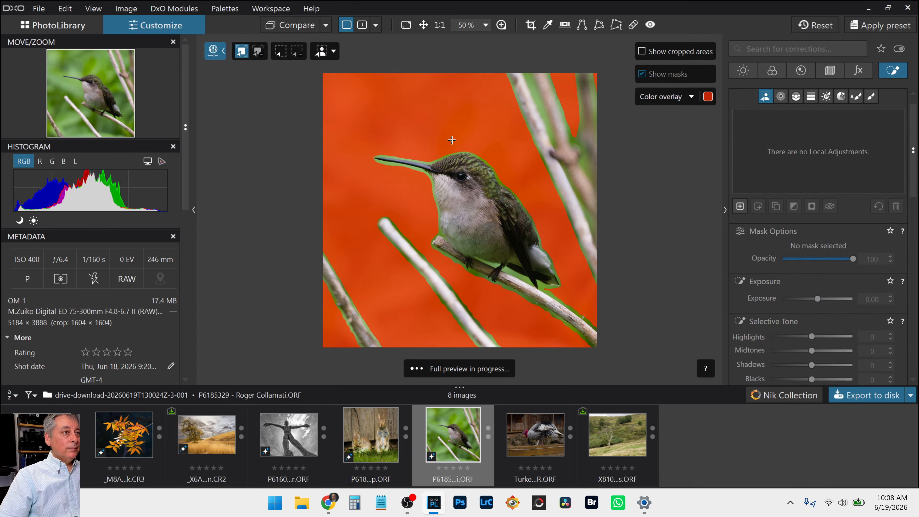
{"action": "left_click", "coordinate": [457, 158]}
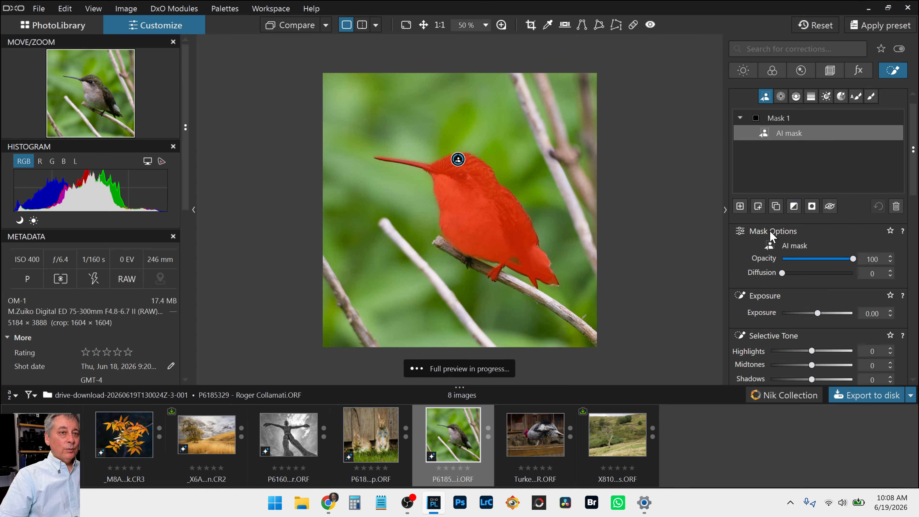
{"action": "scroll", "coordinate": [806, 272], "scroll_direction": "down", "scroll_amount": 2}
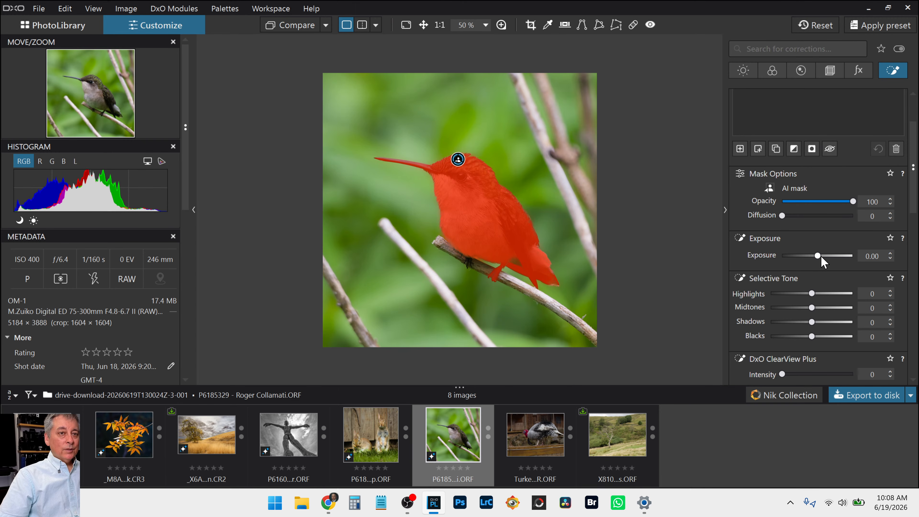
{"action": "left_click_drag", "start_coordinate": [817, 255], "coordinate": [826, 257]}
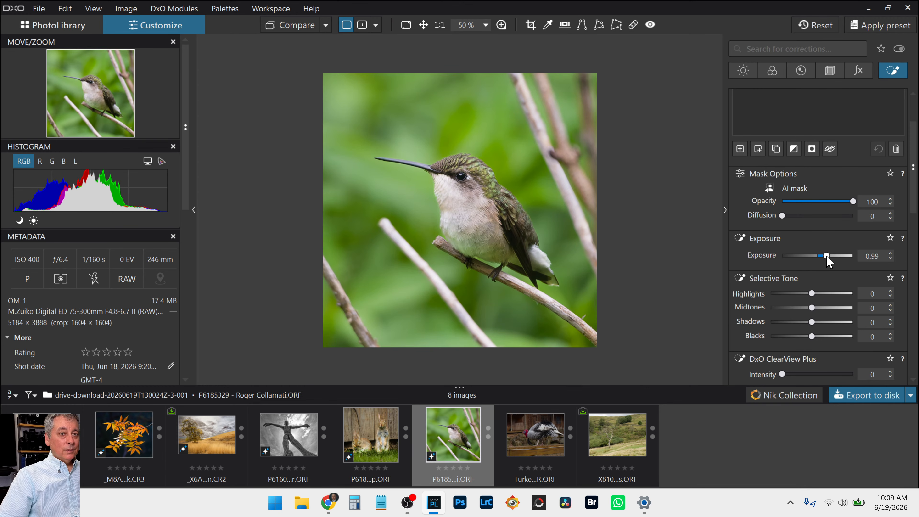
{"action": "left_click_drag", "start_coordinate": [829, 260], "coordinate": [829, 260]}
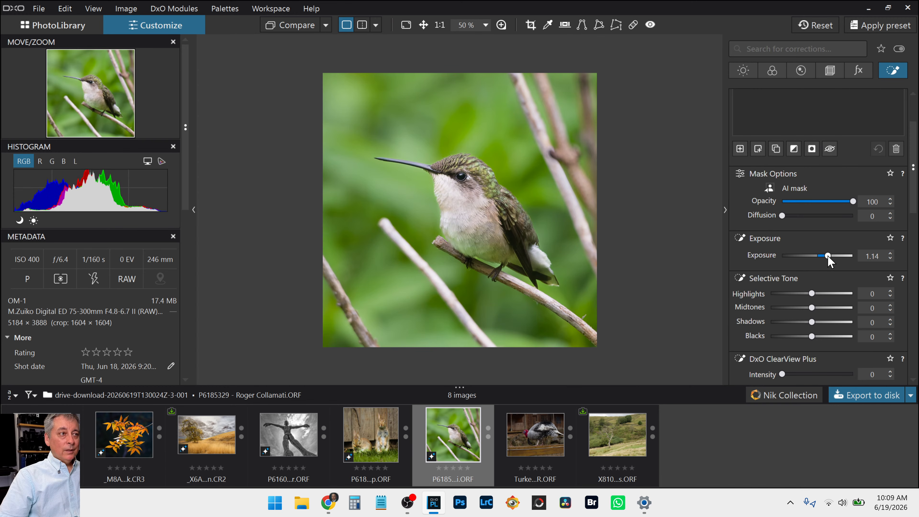
Step: Lower the global exposure of the whole photo to darken the background around the bird
{"action": "left_click", "coordinate": [734, 72]}
{"action": "left_click_drag", "start_coordinate": [815, 133], "coordinate": [809, 132]}
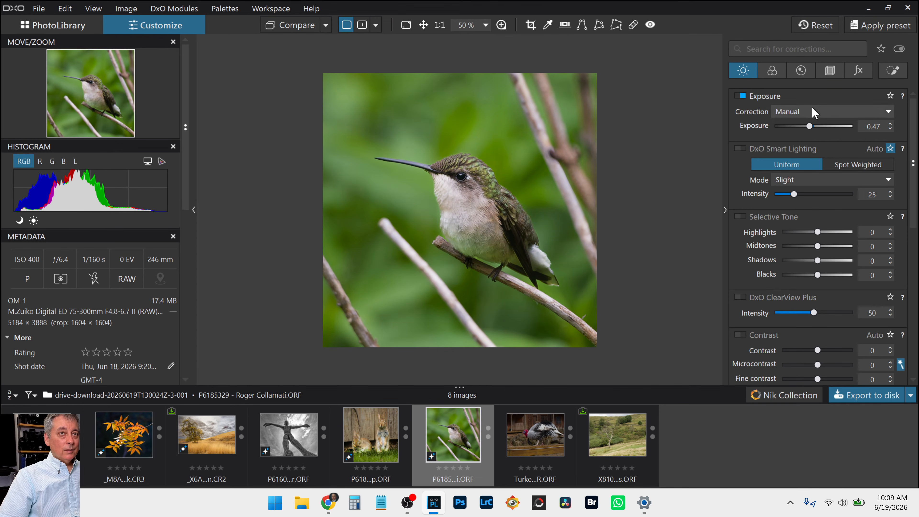
{"action": "left_click", "coordinate": [806, 126]}
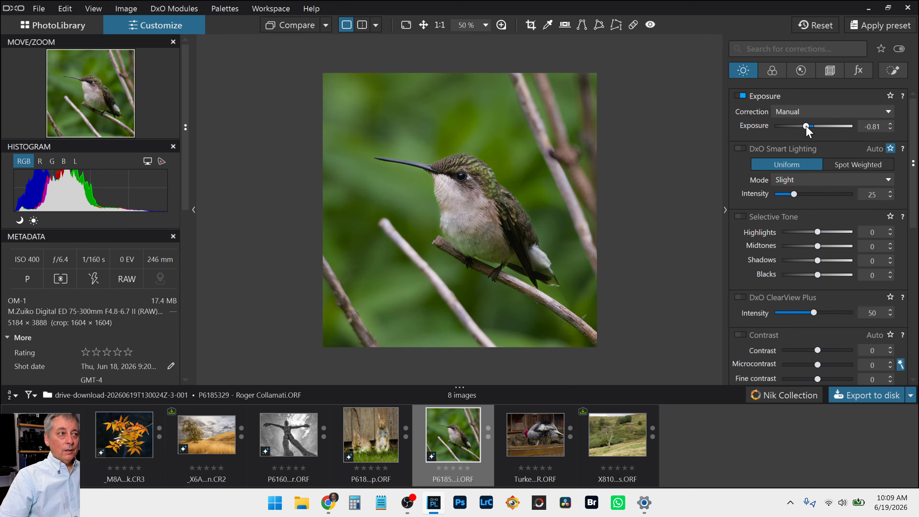
{"action": "left_click_drag", "start_coordinate": [807, 127], "coordinate": [808, 126]}
Step: Adjust the hummingbird mask to exposure 1.10, highlights 0, midtones 17 and shadows 29
{"action": "left_click", "coordinate": [892, 71]}
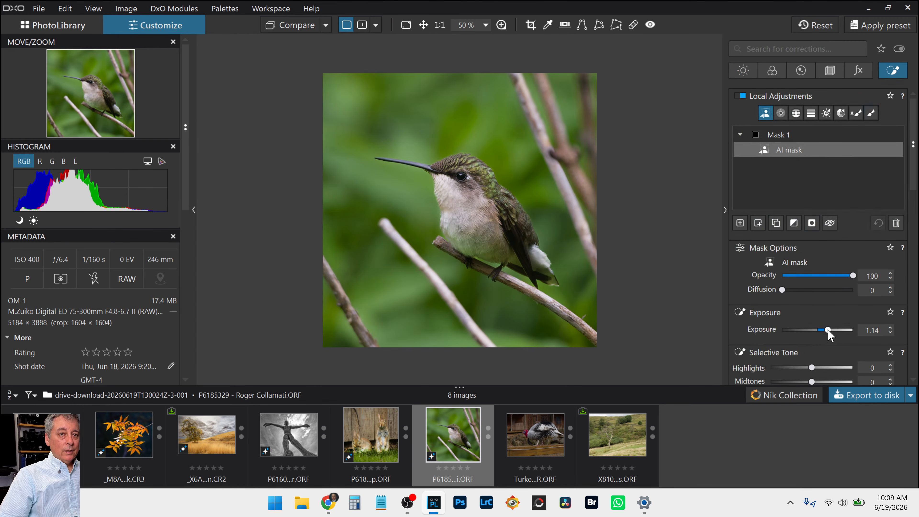
{"action": "left_click_drag", "start_coordinate": [828, 329], "coordinate": [818, 310]}
{"action": "scroll", "coordinate": [780, 313], "scroll_direction": "down", "scroll_amount": 2}
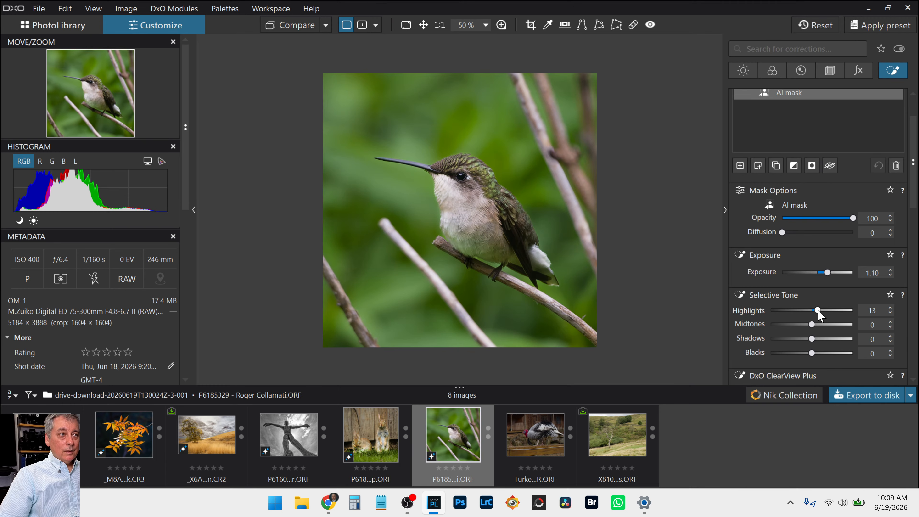
{"action": "left_click", "coordinate": [831, 339]}
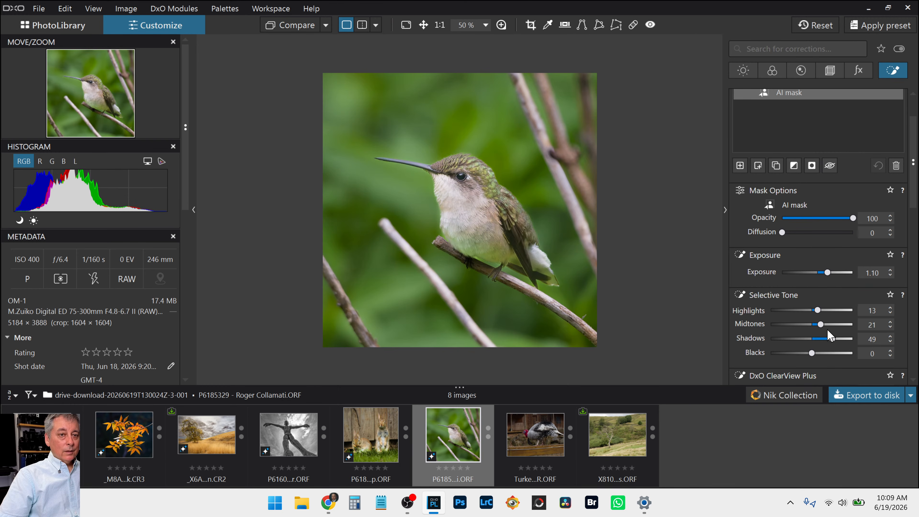
{"action": "left_click_drag", "start_coordinate": [828, 339], "coordinate": [813, 310]}
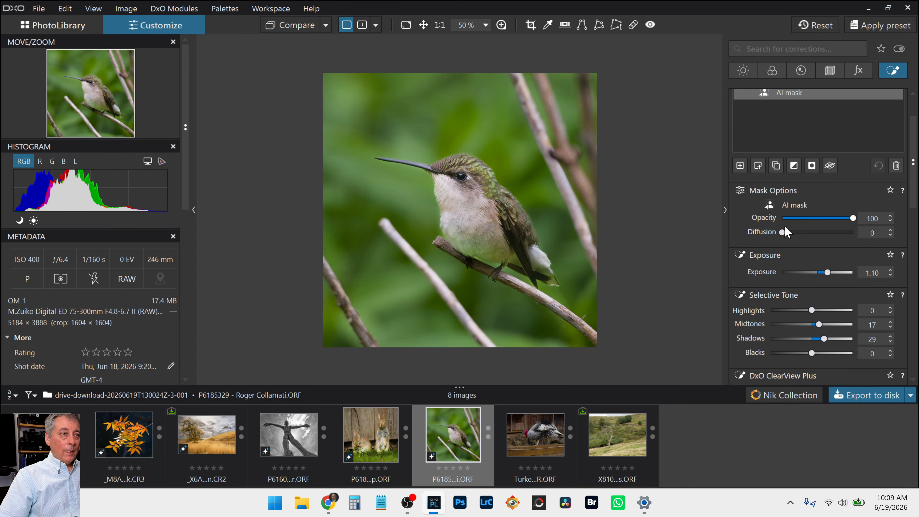
Step: Boost the color of the hummingbird mask with HSL vibrancy 68 and saturation 3
{"action": "scroll", "coordinate": [784, 235], "scroll_direction": "down", "scroll_amount": 8}
{"action": "scroll", "coordinate": [778, 255], "scroll_direction": "down", "scroll_amount": 2}
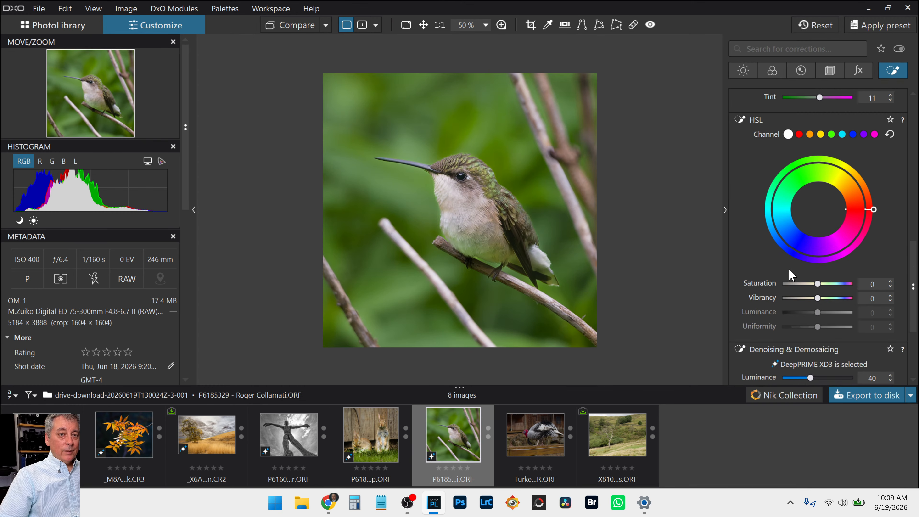
{"action": "left_click", "coordinate": [842, 298]}
Step: Set the hummingbird mask's Lens Sharpness Optimization intensity to 150 and its Sharpness intensity to 10, checking the feather detail
{"action": "scroll", "coordinate": [749, 311], "scroll_direction": "down", "scroll_amount": 3}
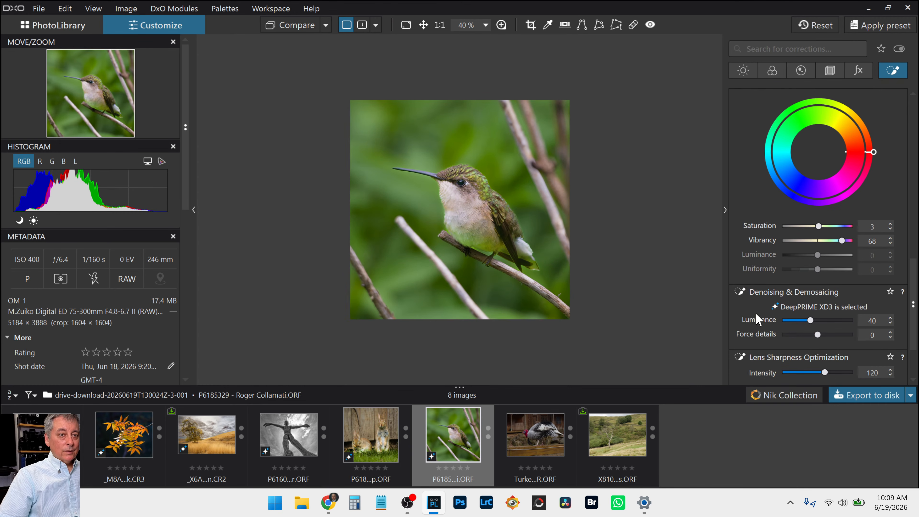
{"action": "scroll", "coordinate": [530, 234], "scroll_direction": "up", "scroll_amount": 2}
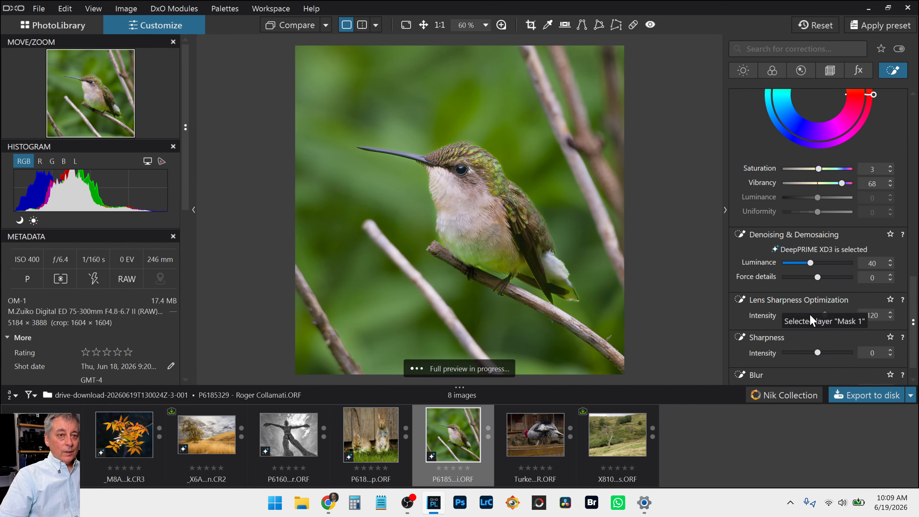
{"action": "mouse_move", "coordinate": [452, 148]}
{"action": "scroll", "coordinate": [455, 148], "scroll_direction": "up", "scroll_amount": 4}
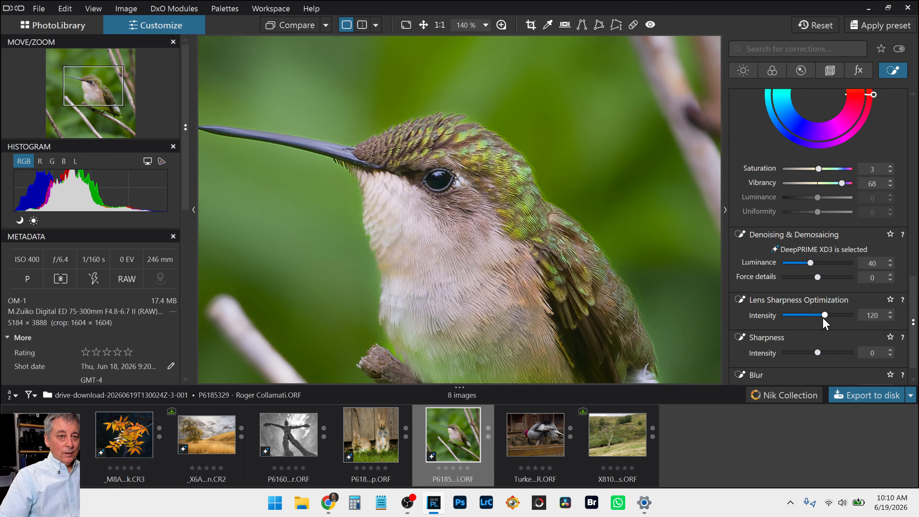
{"action": "left_click_drag", "start_coordinate": [823, 317], "coordinate": [837, 318]}
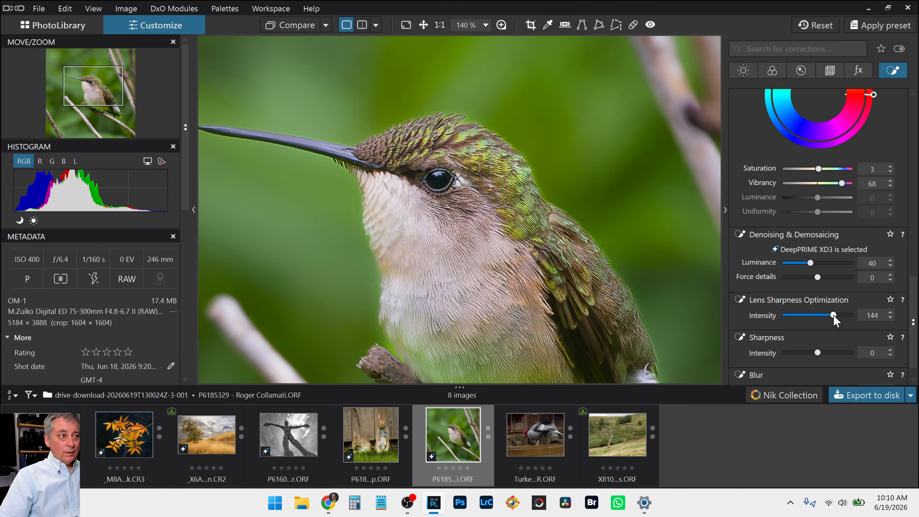
{"action": "left_click_drag", "start_coordinate": [833, 319], "coordinate": [836, 320]}
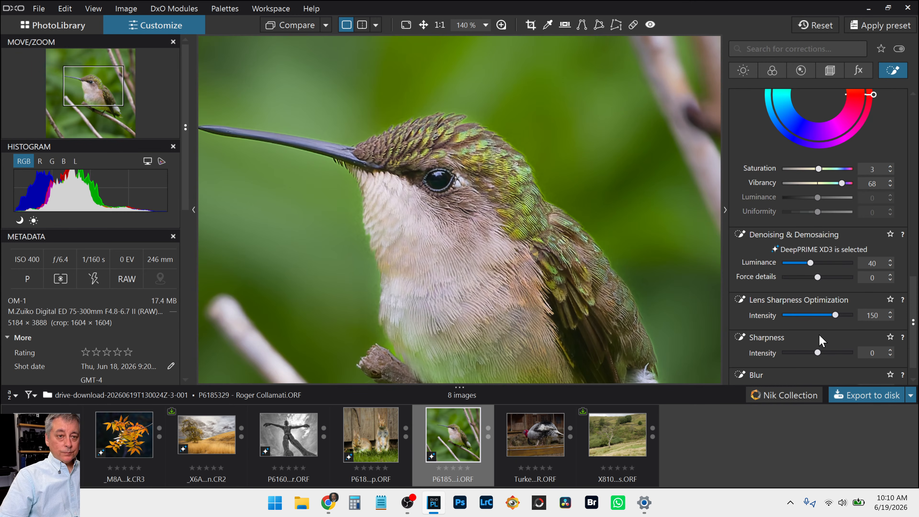
{"action": "left_click_drag", "start_coordinate": [821, 353], "coordinate": [821, 353]}
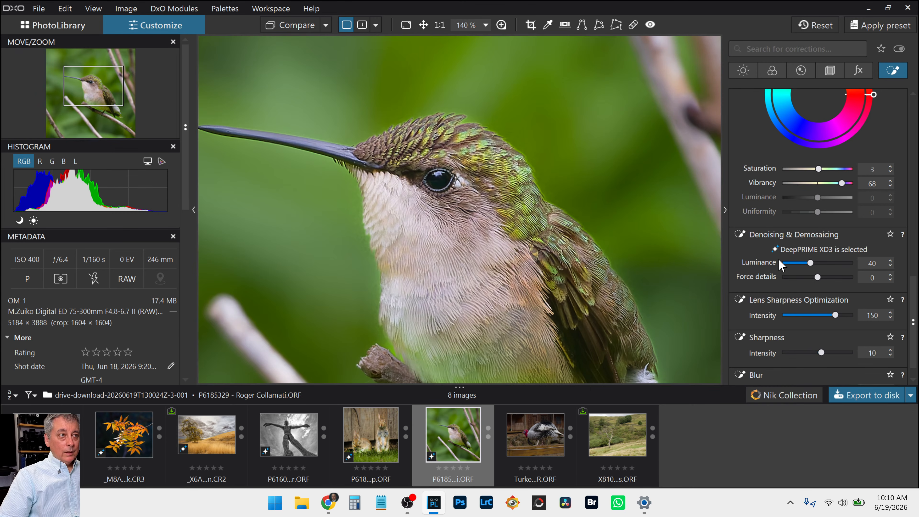
Step: Reduce the hummingbird mask's shadows to 28 and midtones to 12
{"action": "scroll", "coordinate": [778, 258], "scroll_direction": "up", "scroll_amount": 10}
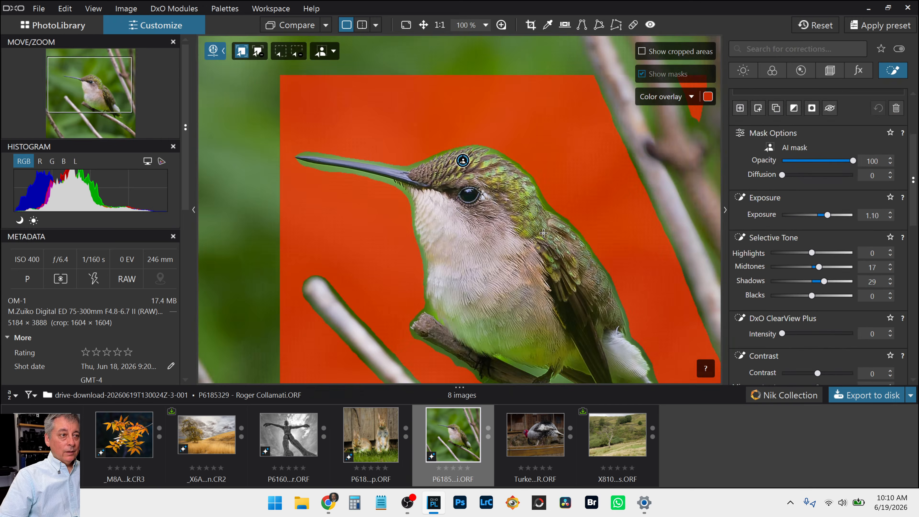
{"action": "scroll", "coordinate": [459, 156], "scroll_direction": "down", "scroll_amount": 5}
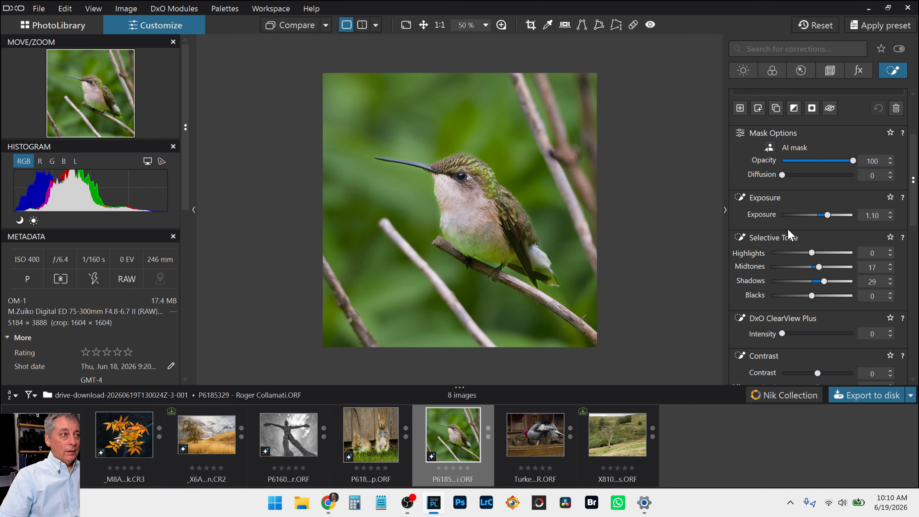
{"action": "scroll", "coordinate": [788, 232], "scroll_direction": "down", "scroll_amount": 3}
{"action": "scroll", "coordinate": [790, 237], "scroll_direction": "up", "scroll_amount": 3}
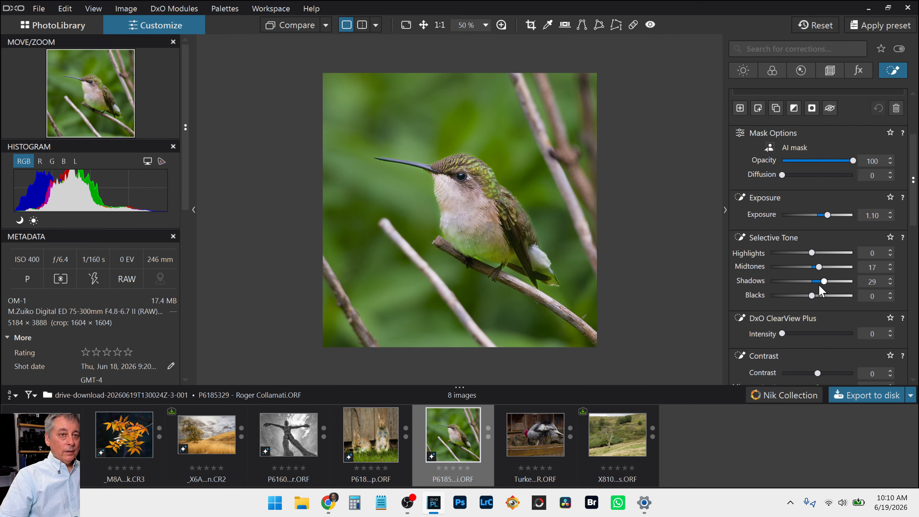
{"action": "left_click_drag", "start_coordinate": [820, 282], "coordinate": [822, 283]}
{"action": "left_click_drag", "start_coordinate": [817, 267], "coordinate": [818, 267]}
Step: Set the hummingbird mask's diffusion to 100 and its exposure to 1.30
{"action": "scroll", "coordinate": [792, 214], "scroll_direction": "up", "scroll_amount": 2}
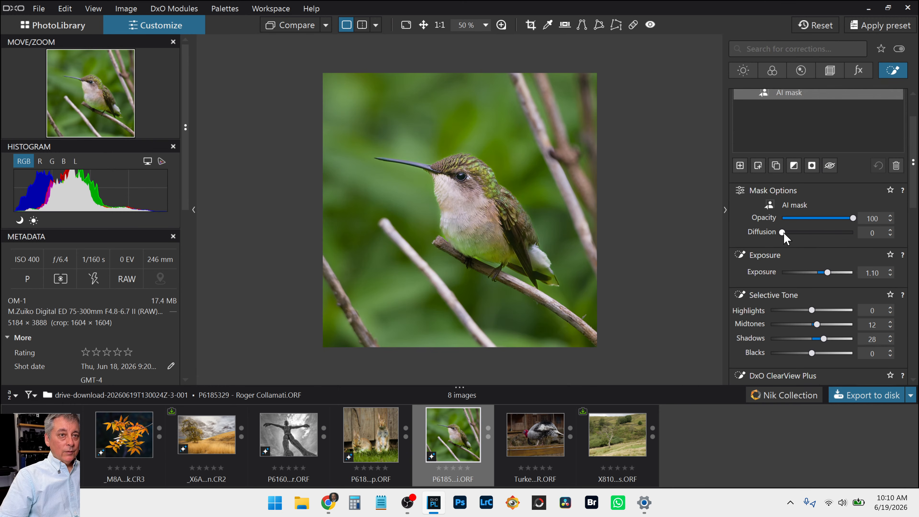
{"action": "left_click_drag", "start_coordinate": [783, 234], "coordinate": [855, 233]}
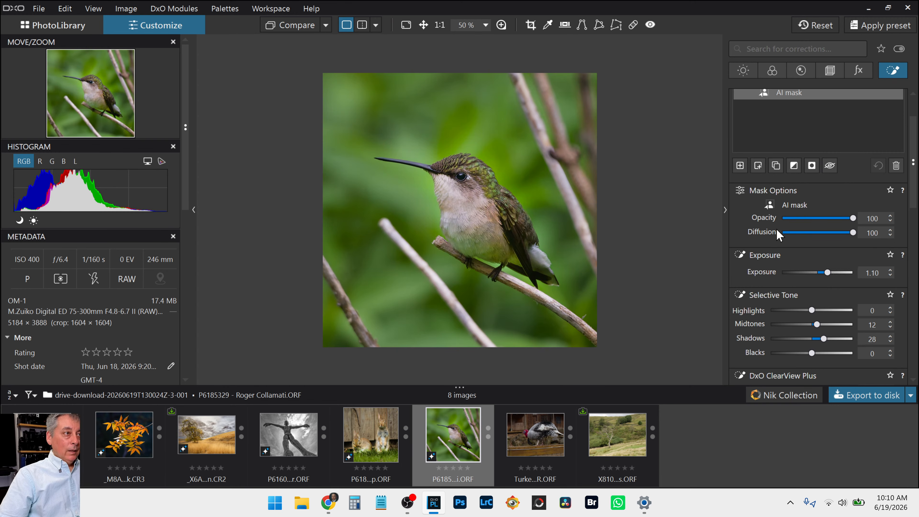
{"action": "scroll", "coordinate": [791, 226], "scroll_direction": "up", "scroll_amount": 2}
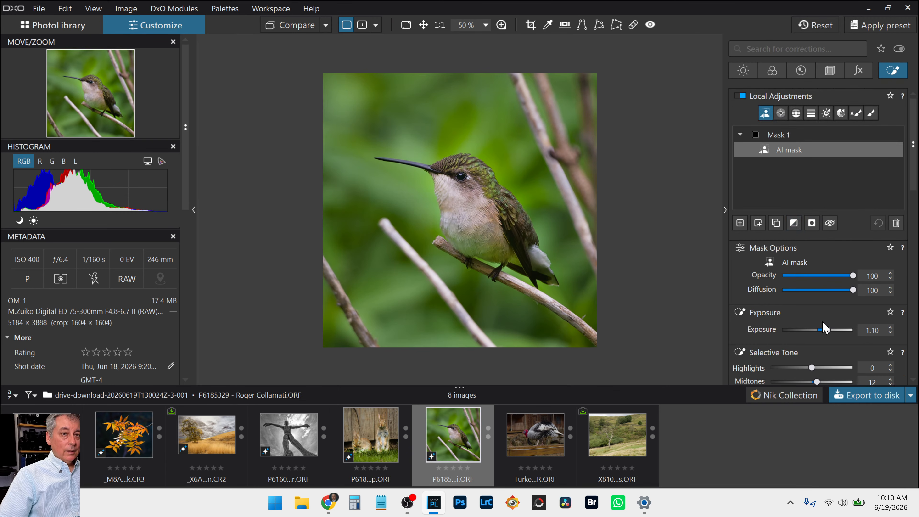
{"action": "left_click_drag", "start_coordinate": [827, 330], "coordinate": [828, 331]}
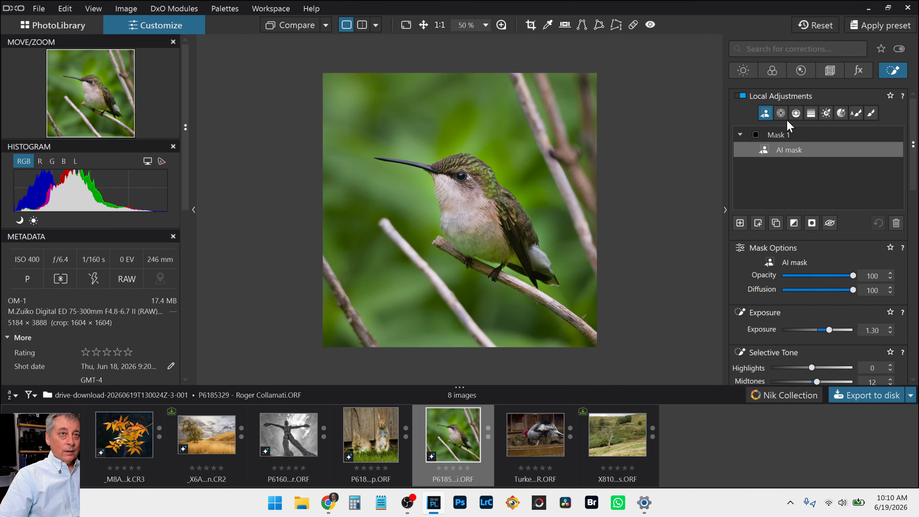
Step: Add a control point mask on the hummingbird's eye and shrink its radius to cover just the area around the eye
{"action": "left_click", "coordinate": [780, 112]}
{"action": "scroll", "coordinate": [461, 174], "scroll_direction": "up", "scroll_amount": 5}
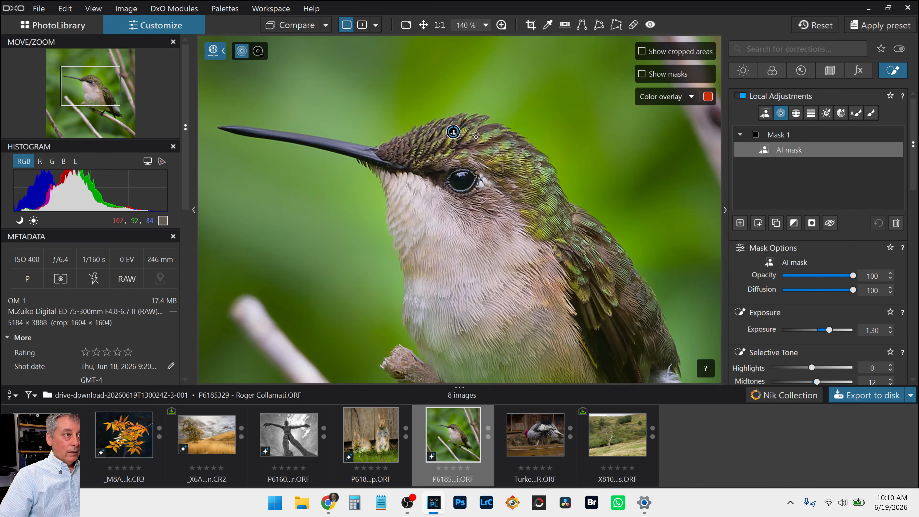
{"action": "left_click", "coordinate": [461, 187]}
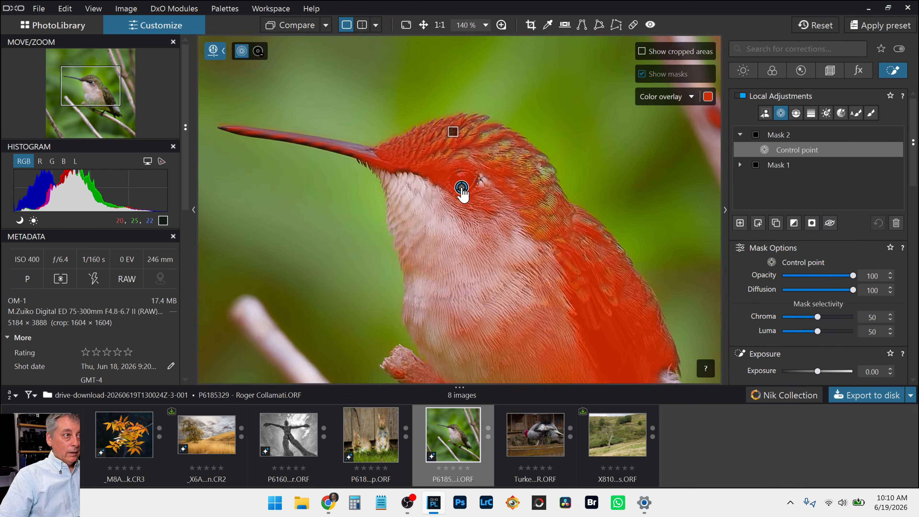
{"action": "scroll", "coordinate": [462, 187], "scroll_direction": "down", "scroll_amount": 5}
{"action": "scroll", "coordinate": [462, 187], "scroll_direction": "down", "scroll_amount": 2}
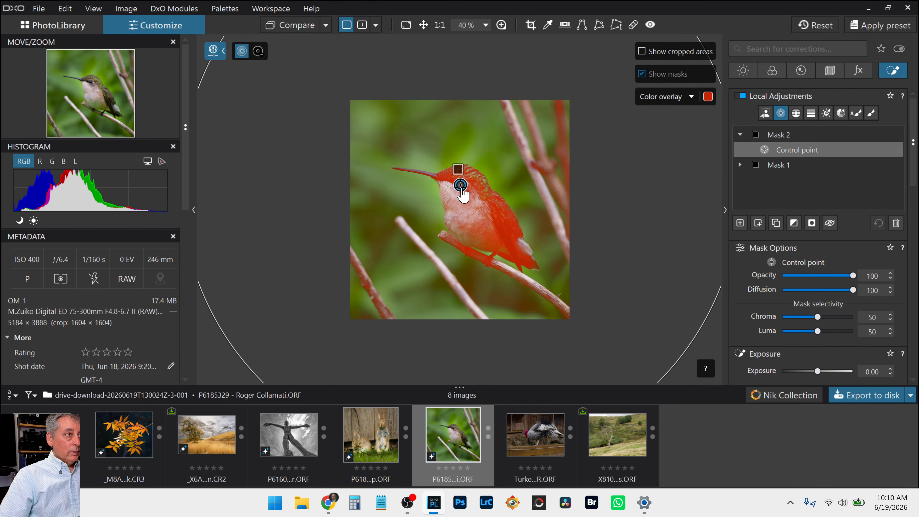
{"action": "left_click_drag", "start_coordinate": [204, 69], "coordinate": [451, 190]}
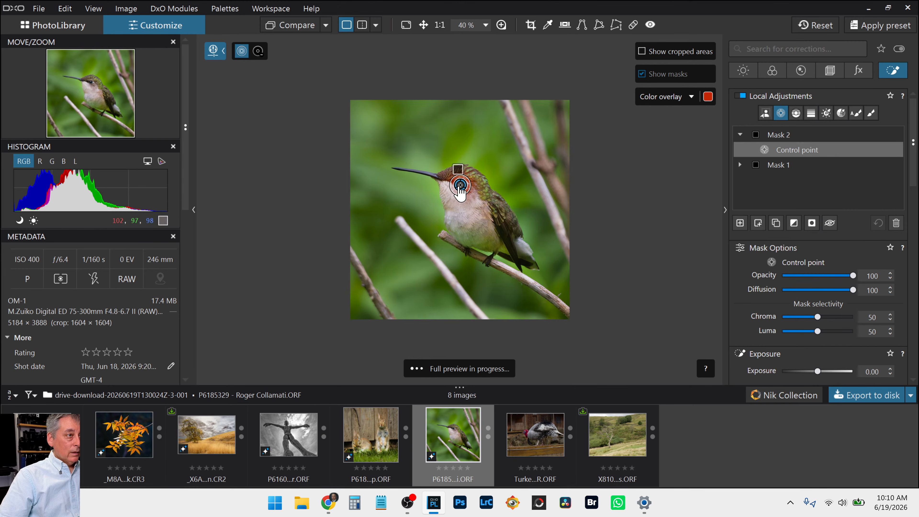
{"action": "scroll", "coordinate": [452, 188], "scroll_direction": "up", "scroll_amount": 8}
{"action": "scroll", "coordinate": [444, 183], "scroll_direction": "up", "scroll_amount": 1}
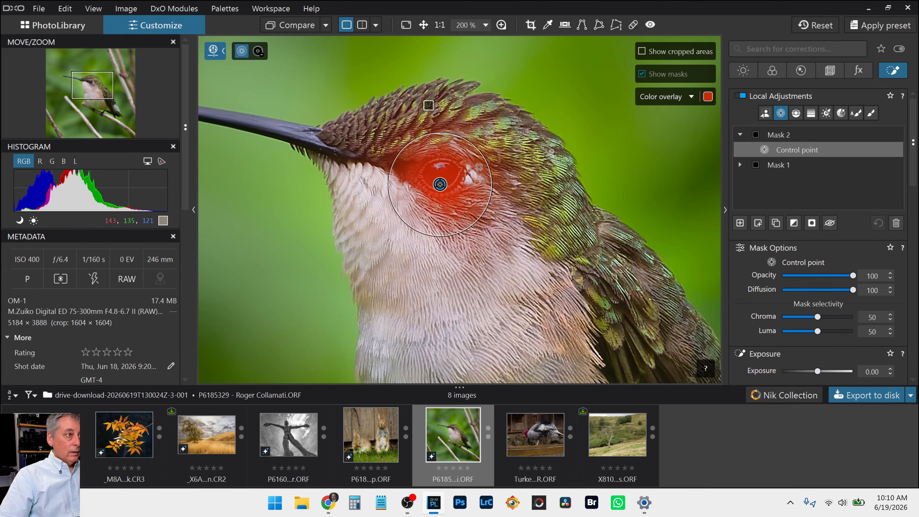
Step: Raise the eye mask's shadows to 82 and center its control point on the eye
{"action": "scroll", "coordinate": [850, 326], "scroll_direction": "down", "scroll_amount": 2}
{"action": "scroll", "coordinate": [849, 326], "scroll_direction": "down", "scroll_amount": 2}
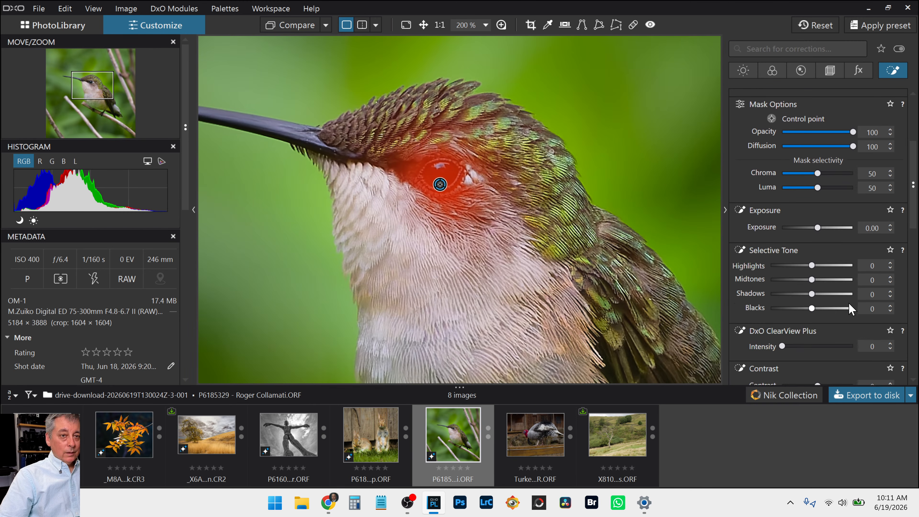
{"action": "left_click", "coordinate": [846, 294]}
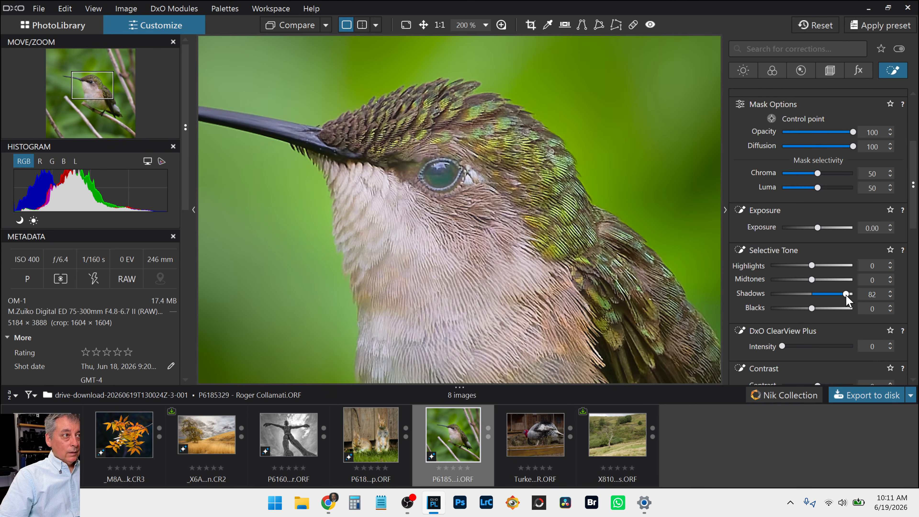
{"action": "left_click_drag", "start_coordinate": [441, 186], "coordinate": [445, 175]}
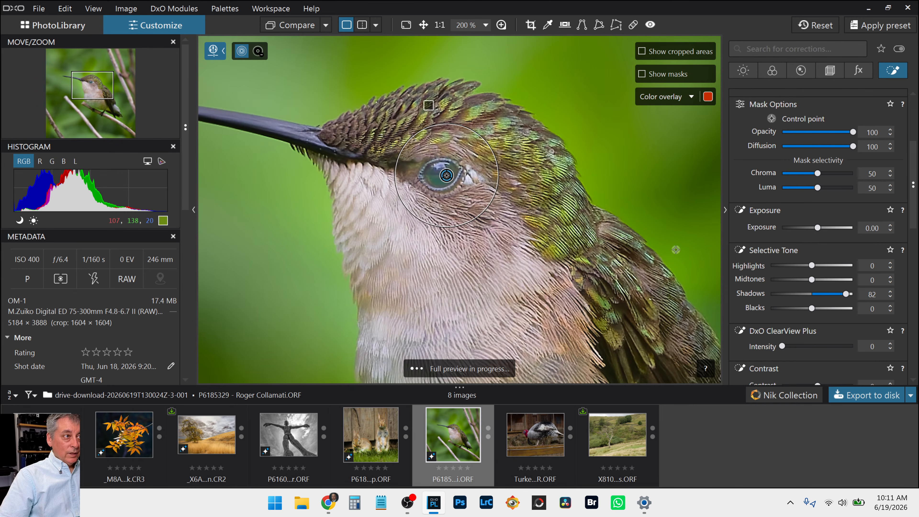
Step: Set the eye mask's ClearView Plus intensity to 88, shadows to 67 and microcontrast to 47
{"action": "left_click", "coordinate": [827, 346]}
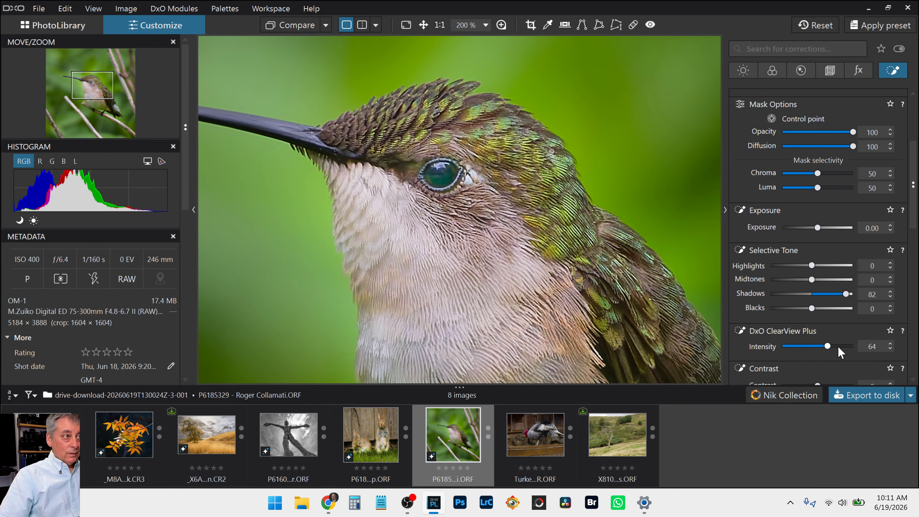
{"action": "left_click", "coordinate": [844, 346]}
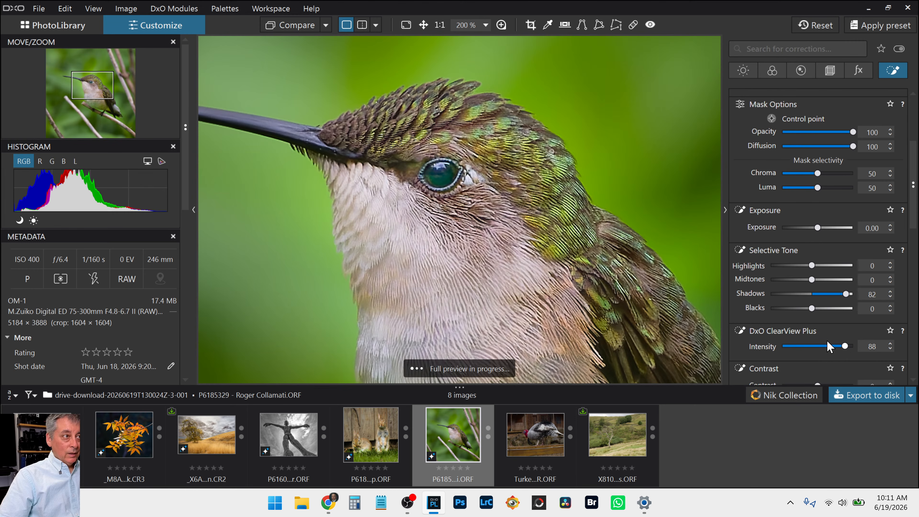
{"action": "scroll", "coordinate": [800, 331], "scroll_direction": "down", "scroll_amount": 1}
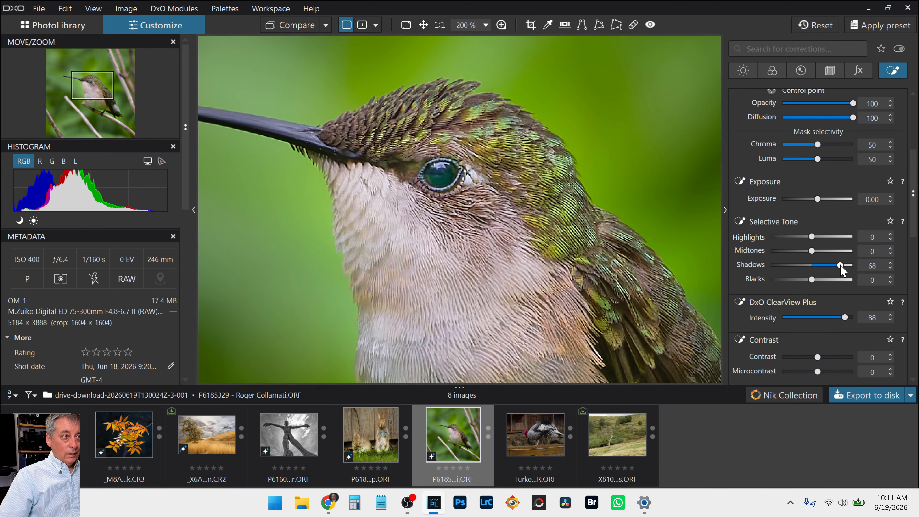
{"action": "left_click_drag", "start_coordinate": [841, 266], "coordinate": [839, 267]}
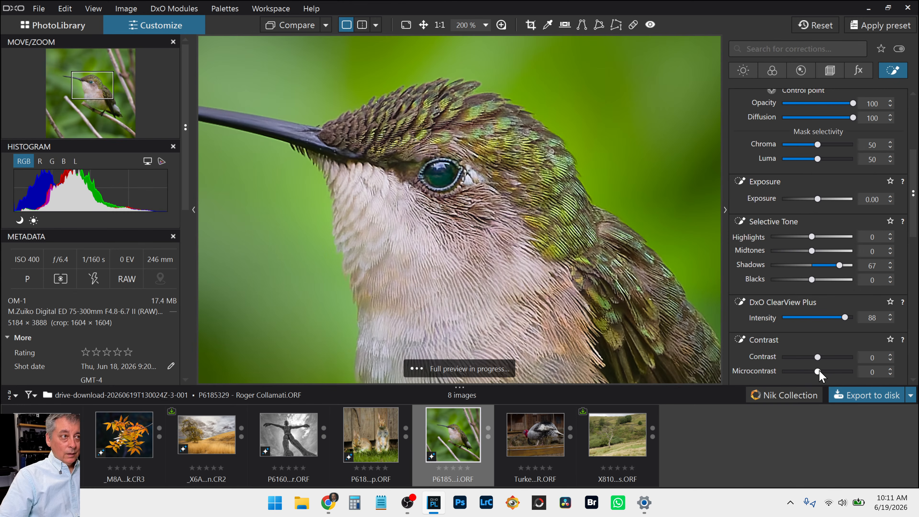
{"action": "left_click_drag", "start_coordinate": [819, 373], "coordinate": [834, 376]}
Step: Try a warmer white balance temperature of 7293 on the eye mask, and reset it to the default
{"action": "scroll", "coordinate": [762, 303], "scroll_direction": "down", "scroll_amount": 4}
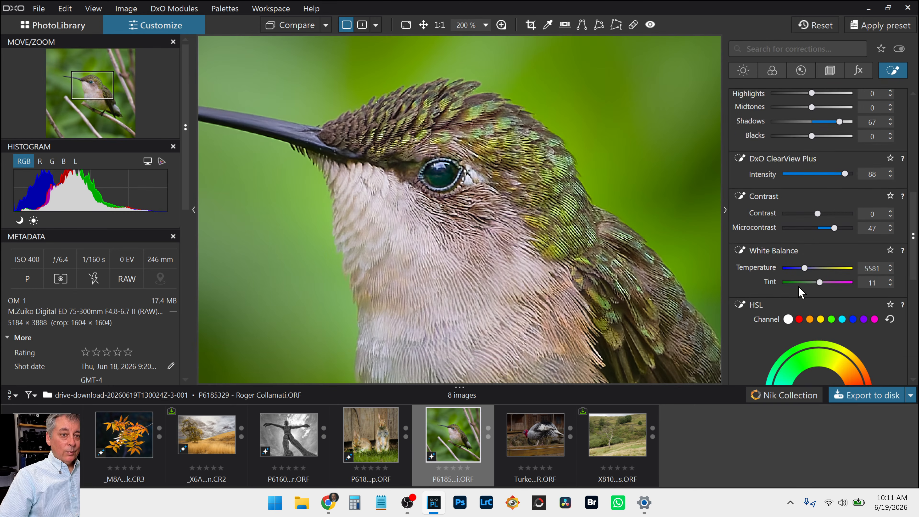
{"action": "left_click_drag", "start_coordinate": [806, 268], "coordinate": [811, 268]}
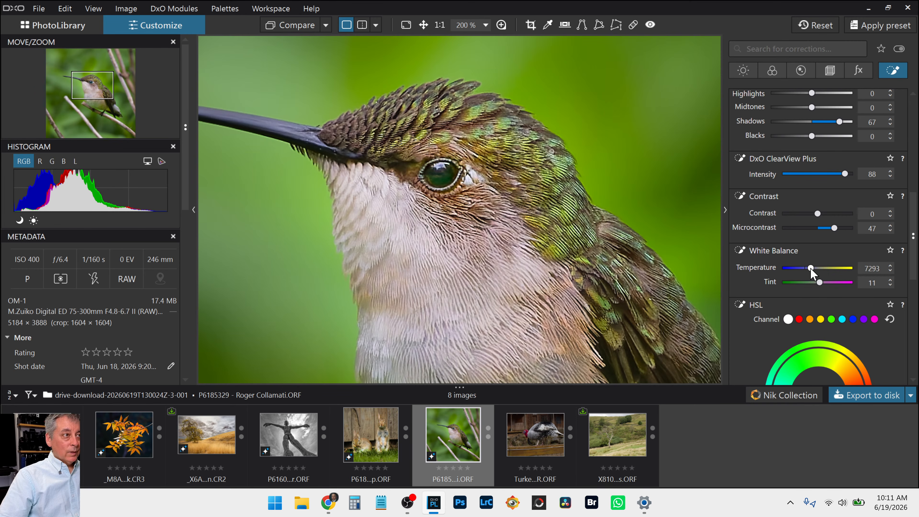
{"action": "double_click", "coordinate": [811, 268]}
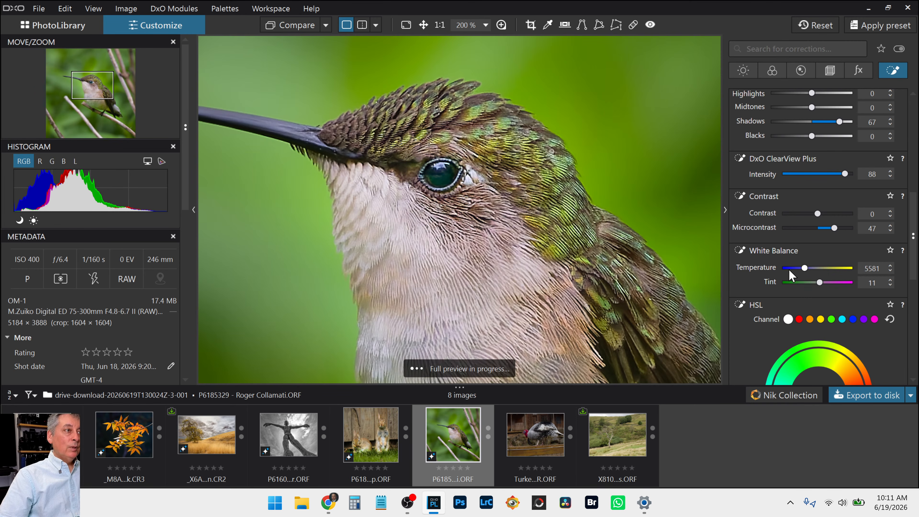
Step: Set the eye mask's highlights to 17, midtones to 33 and shadows to 54, checking the whole bird
{"action": "scroll", "coordinate": [827, 225], "scroll_direction": "up", "scroll_amount": 3}
{"action": "left_click", "coordinate": [847, 179]}
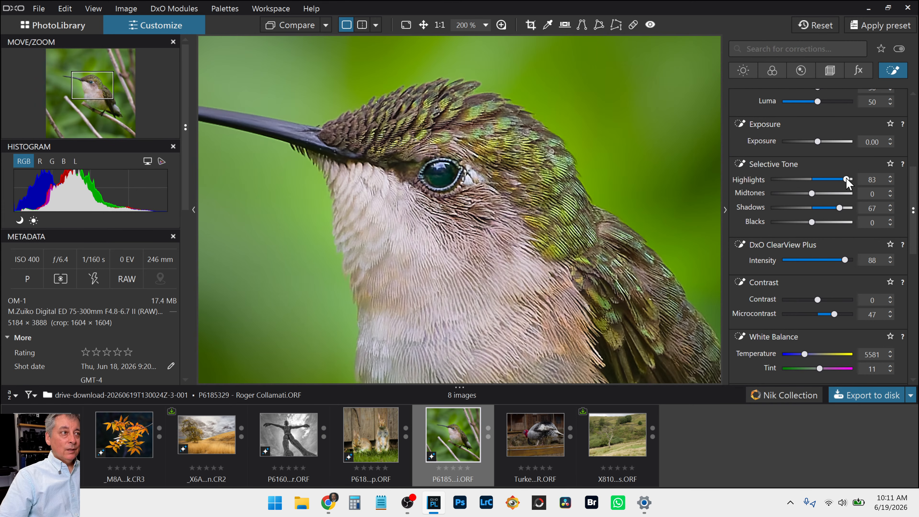
{"action": "left_click_drag", "start_coordinate": [846, 179], "coordinate": [817, 180]}
{"action": "left_click", "coordinate": [819, 194]}
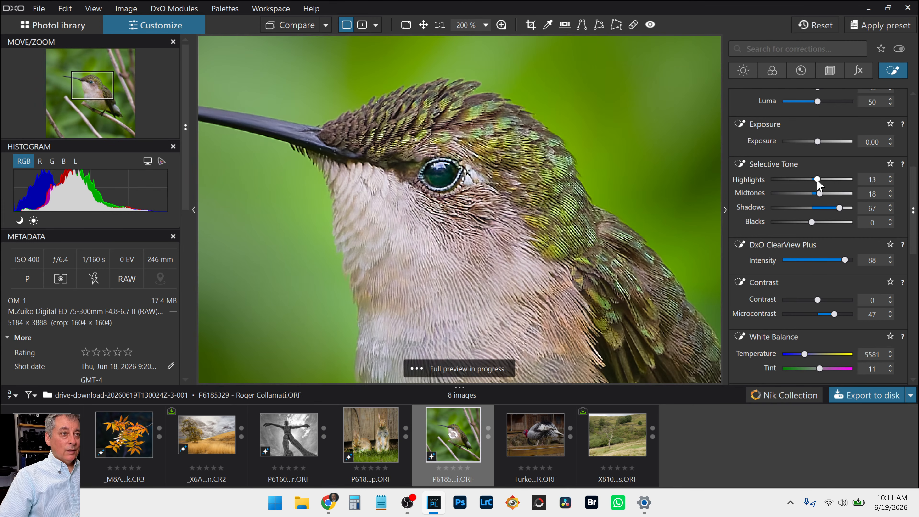
{"action": "left_click", "coordinate": [825, 194]}
{"action": "scroll", "coordinate": [613, 191], "scroll_direction": "down", "scroll_amount": 4}
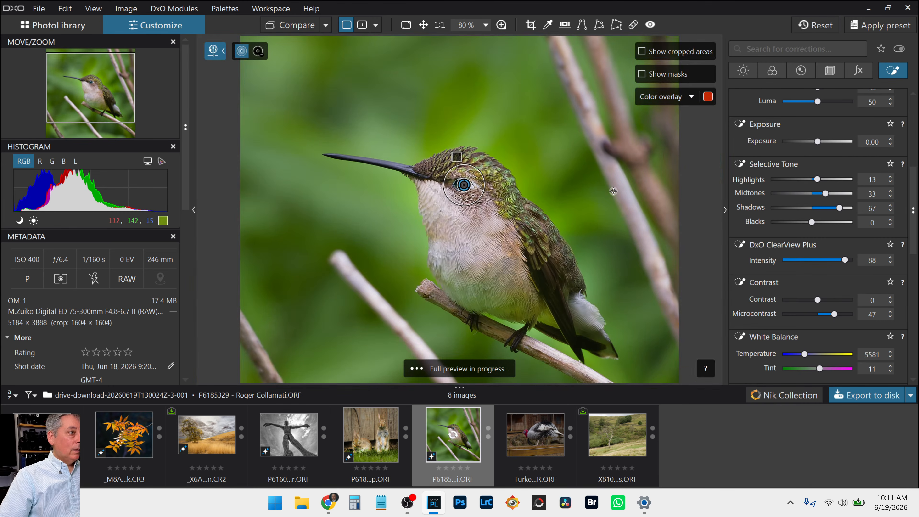
{"action": "scroll", "coordinate": [571, 205], "scroll_direction": "down", "scroll_amount": 2}
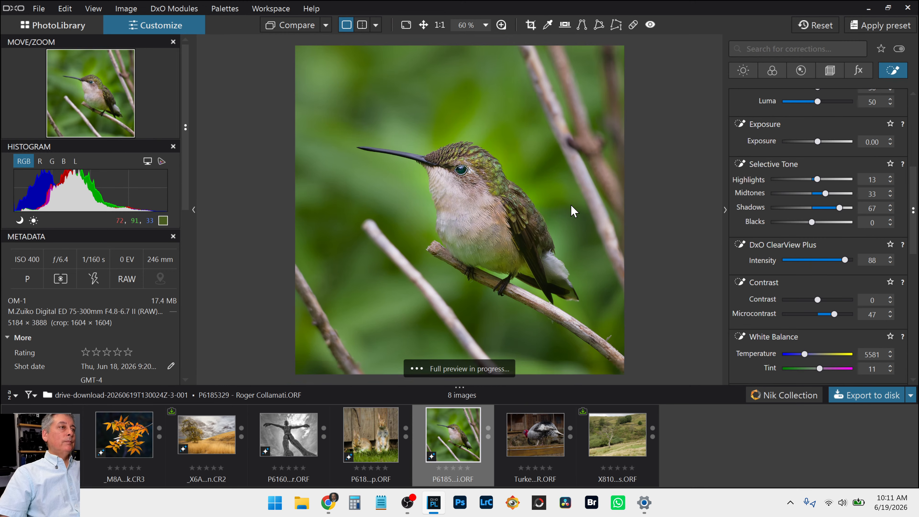
{"action": "left_click_drag", "start_coordinate": [839, 208], "coordinate": [835, 208]}
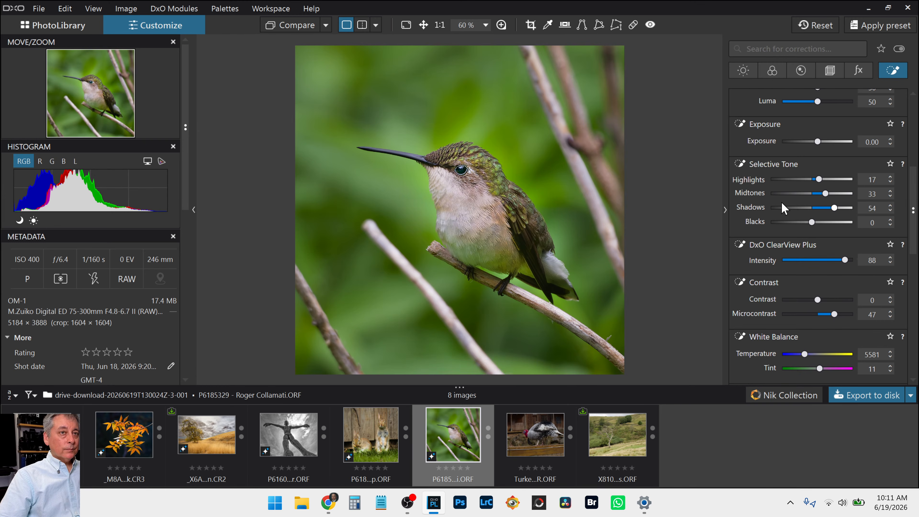
Step: Brighten the hummingbird's AI mask by setting highlights to 5, midtones to 22 and shadows to 38
{"action": "scroll", "coordinate": [783, 208], "scroll_direction": "up", "scroll_amount": 3}
{"action": "scroll", "coordinate": [783, 209], "scroll_direction": "up", "scroll_amount": 8}
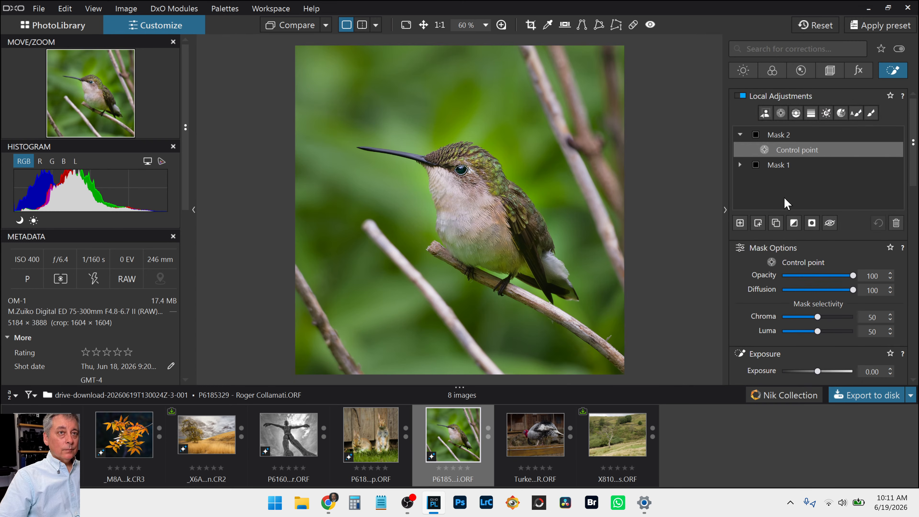
{"action": "left_click", "coordinate": [785, 170]}
{"action": "left_click", "coordinate": [785, 166]}
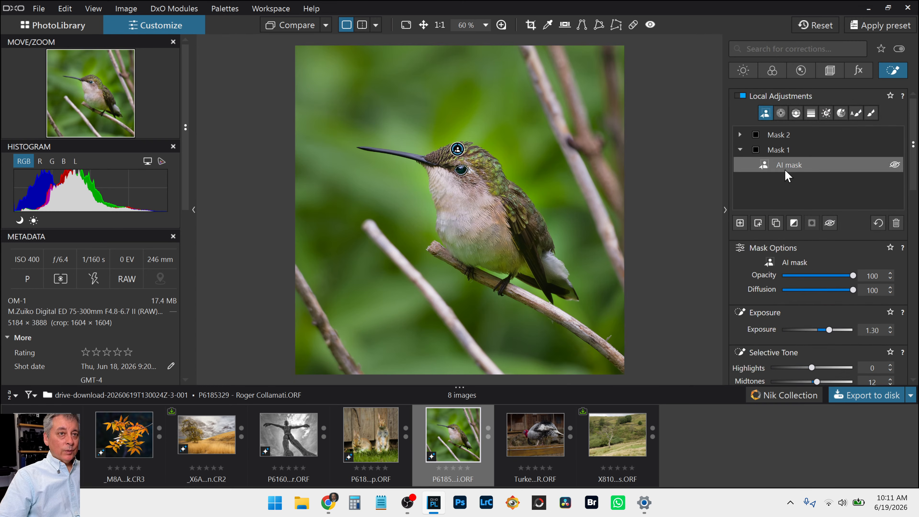
{"action": "scroll", "coordinate": [828, 290], "scroll_direction": "down", "scroll_amount": 6}
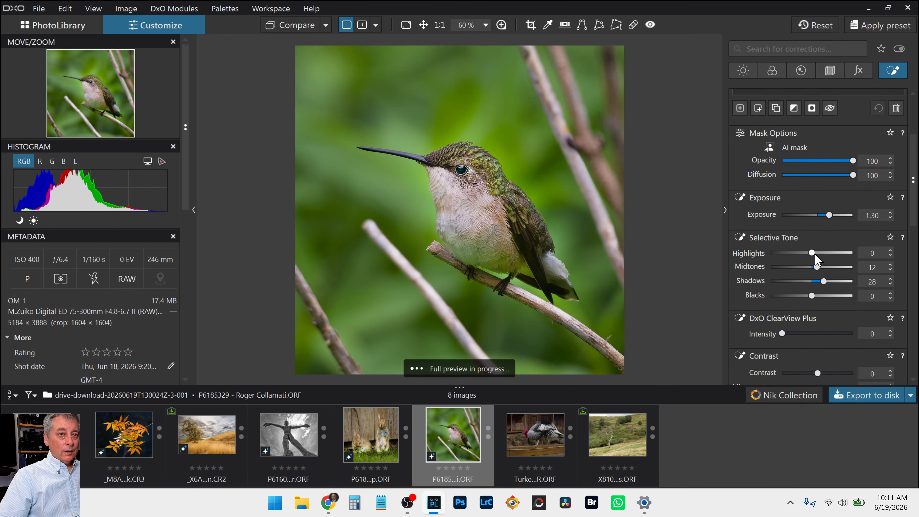
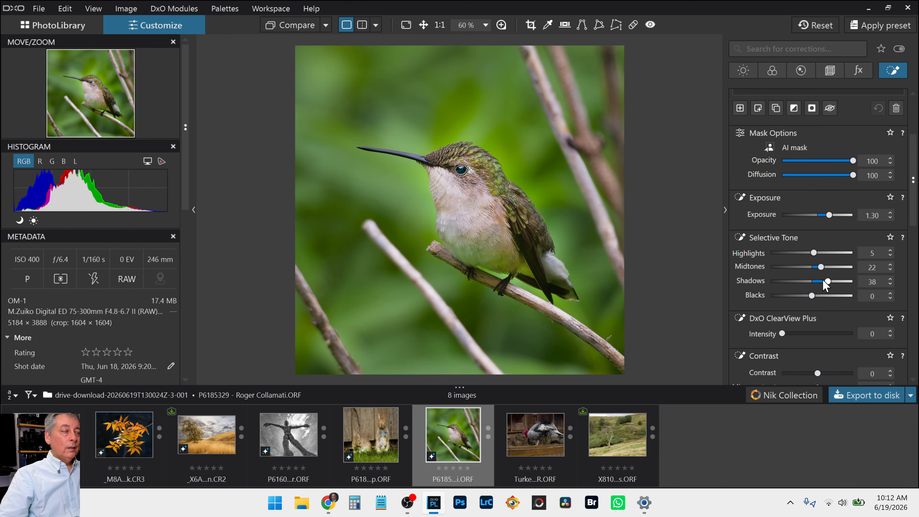
{"action": "scroll", "coordinate": [774, 248], "scroll_direction": "down", "scroll_amount": 2}
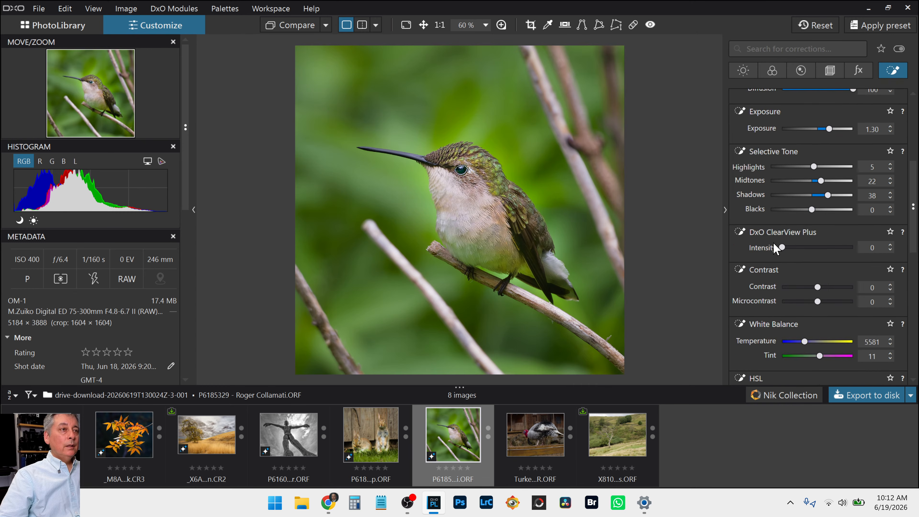
Step: Create a new mask with a control point on the hummingbird's breast and enlarge its radius to surround the whole bird
{"action": "scroll", "coordinate": [773, 248], "scroll_direction": "up", "scroll_amount": 5}
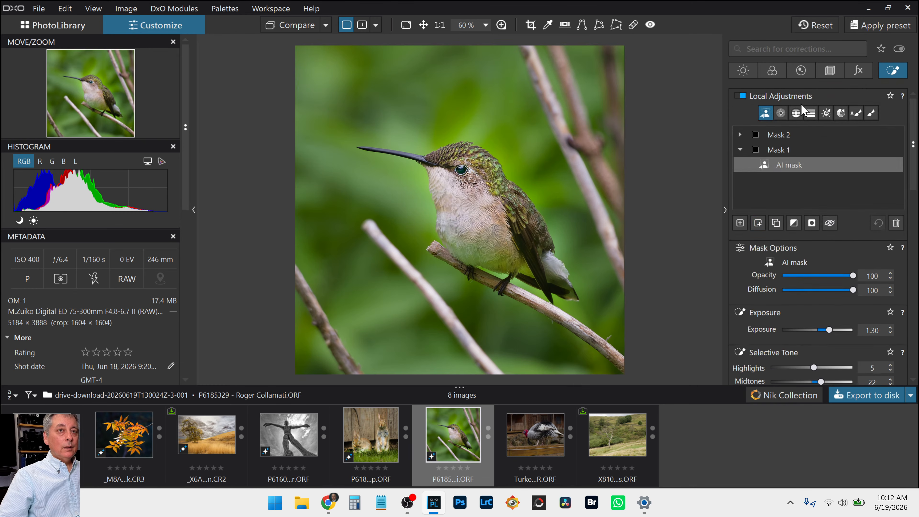
{"action": "left_click", "coordinate": [740, 223]}
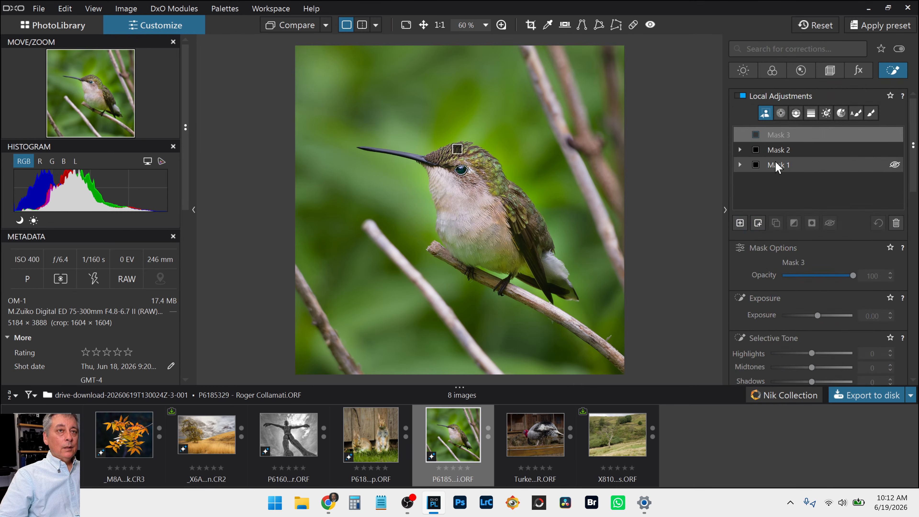
{"action": "left_click", "coordinate": [781, 113]}
{"action": "left_click", "coordinate": [456, 202]}
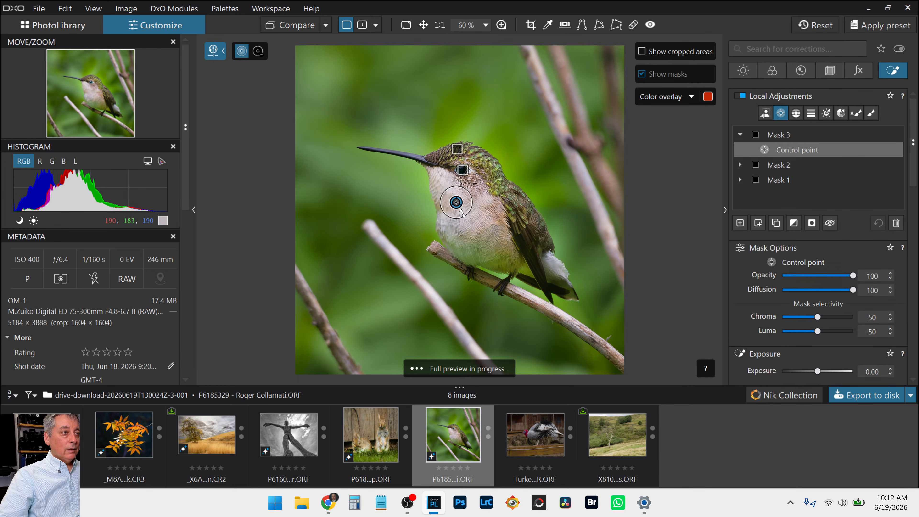
{"action": "left_click_drag", "start_coordinate": [462, 212], "coordinate": [527, 350]}
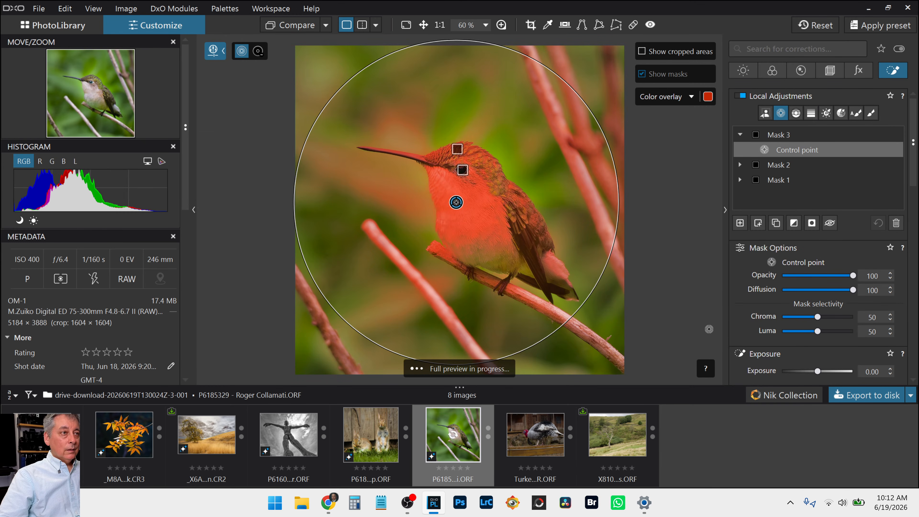
Step: Invert the breast control point and set its chroma and luma selectivity to 0 so it targets the surroundings
{"action": "left_click", "coordinate": [794, 223]}
{"action": "left_click", "coordinate": [782, 316]}
{"action": "left_click", "coordinate": [782, 331]}
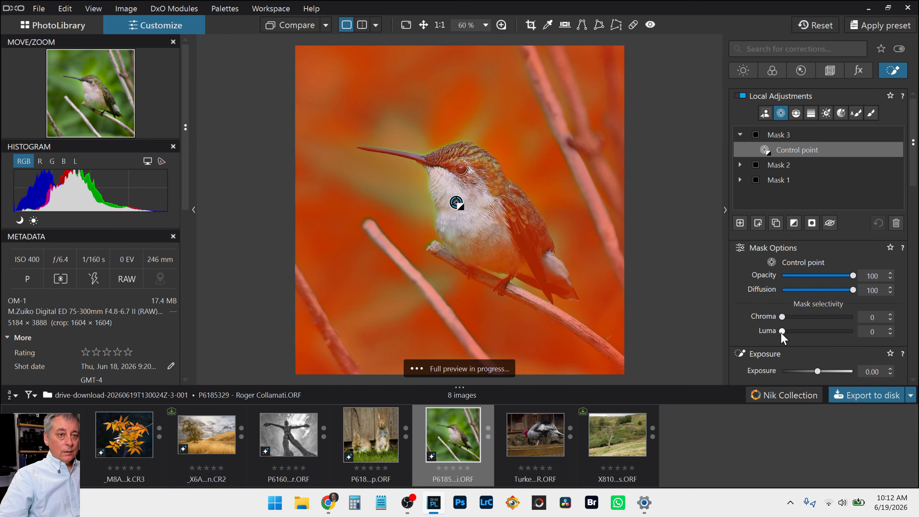
Step: Darken the hummingbird's surroundings with blacks at -51, shadows at -32 and midtones at -15, and set highlights to 8
{"action": "scroll", "coordinate": [782, 337], "scroll_direction": "down", "scroll_amount": 3}
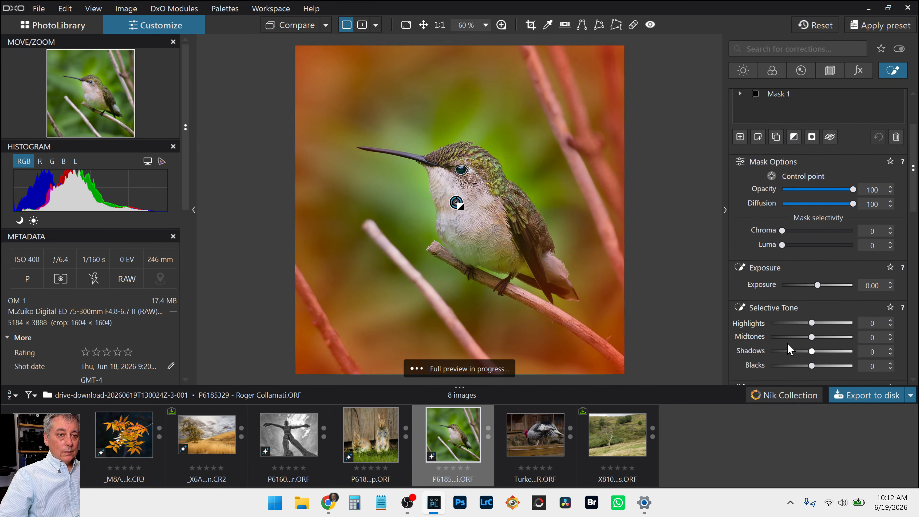
{"action": "left_click_drag", "start_coordinate": [792, 365], "coordinate": [786, 366]}
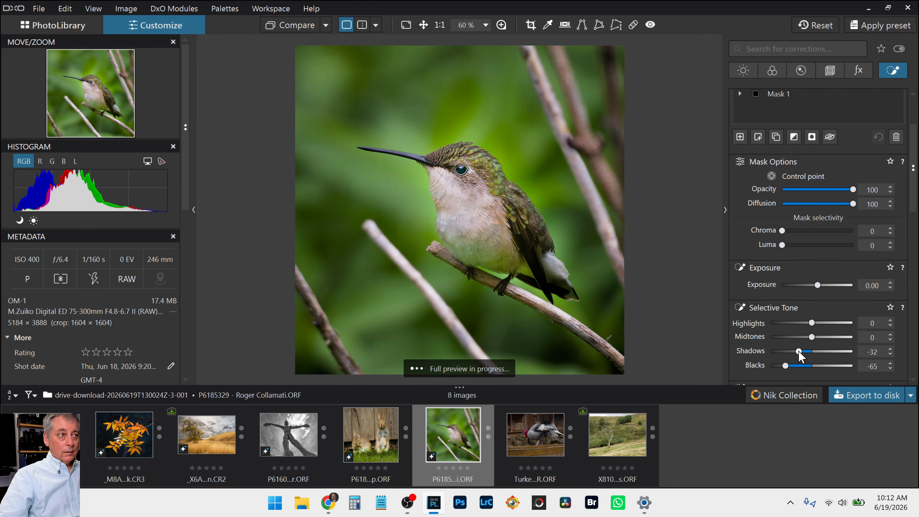
{"action": "left_click_drag", "start_coordinate": [786, 365], "coordinate": [792, 365]}
{"action": "left_click", "coordinate": [806, 339]}
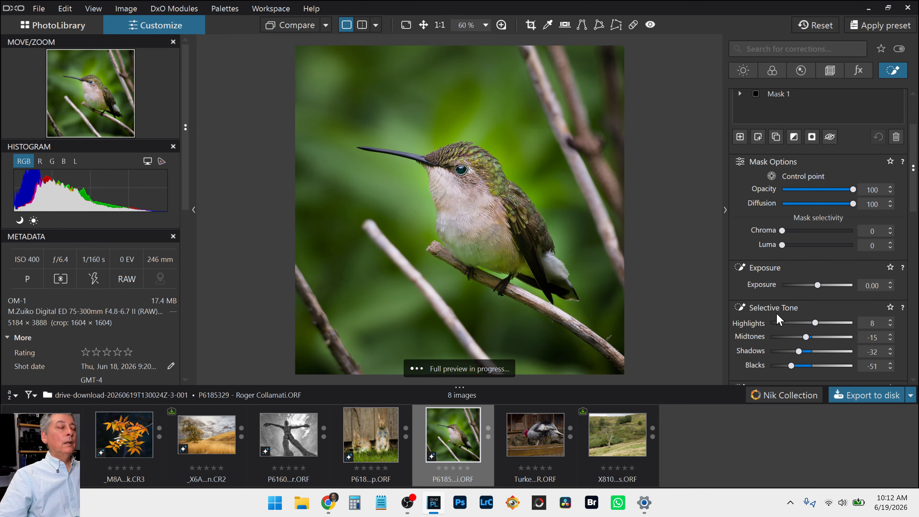
{"action": "scroll", "coordinate": [704, 291], "scroll_direction": "down", "scroll_amount": 2}
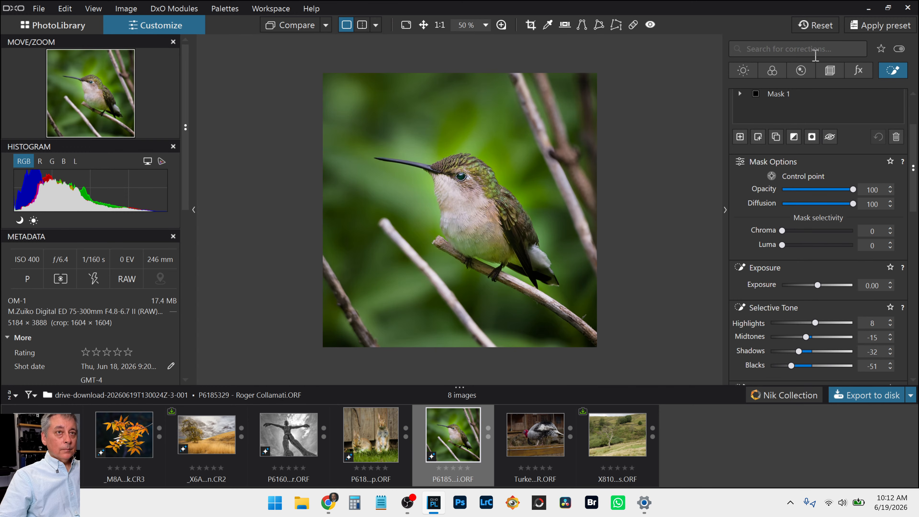
Step: Refine Mask 1's AI mask on the hummingbird by setting exposure to 1.40, highlights to -14 and midtones to 9
{"action": "left_click", "coordinate": [809, 135]}
{"action": "left_click", "coordinate": [790, 137]}
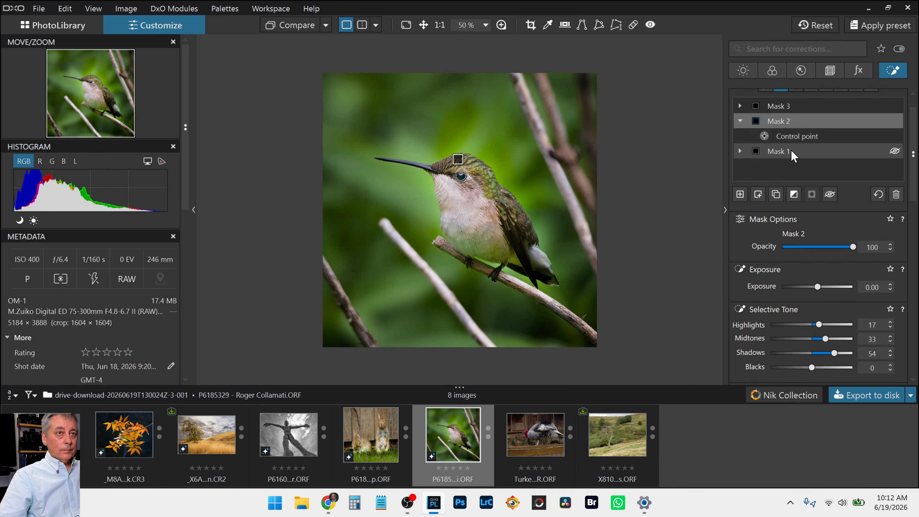
{"action": "left_click", "coordinate": [790, 151]}
{"action": "left_click", "coordinate": [790, 152]}
{"action": "scroll", "coordinate": [809, 284], "scroll_direction": "down", "scroll_amount": 2}
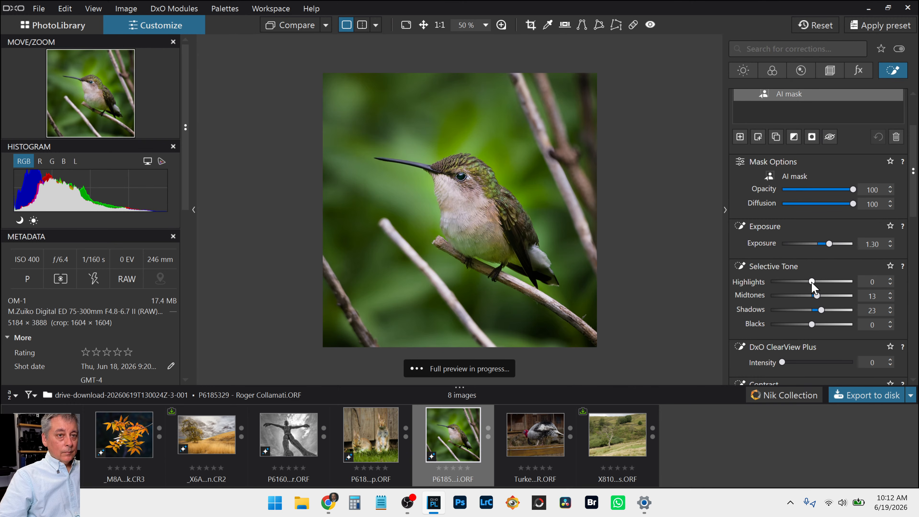
{"action": "left_click_drag", "start_coordinate": [812, 282], "coordinate": [809, 282]}
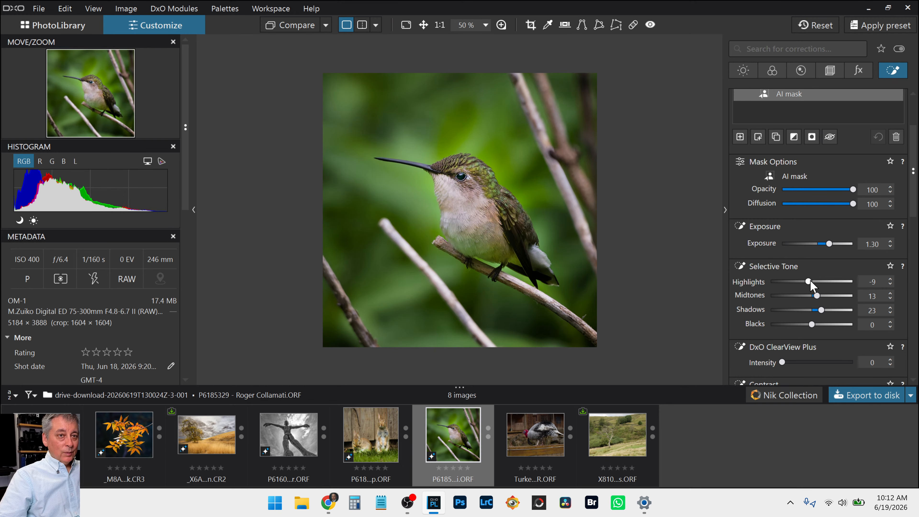
{"action": "left_click_drag", "start_coordinate": [811, 282], "coordinate": [810, 282]}
{"action": "left_click_drag", "start_coordinate": [817, 296], "coordinate": [816, 296]}
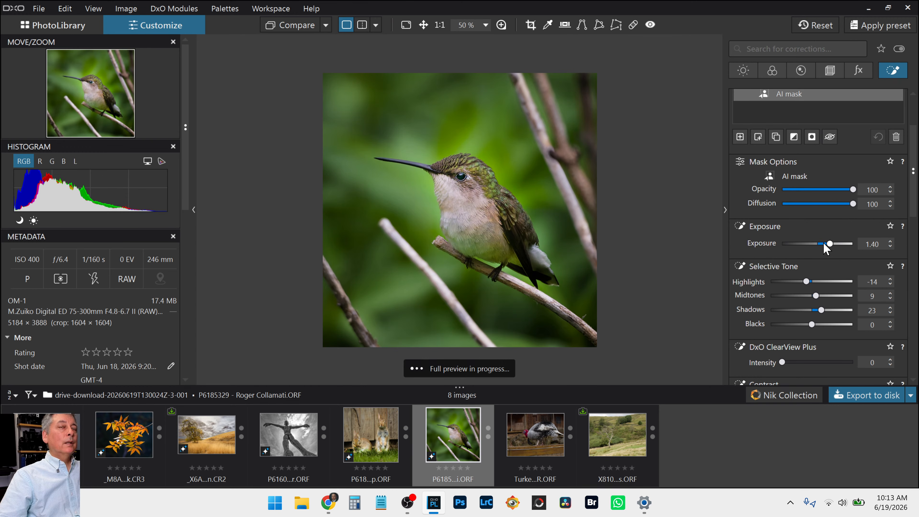
Step: Create a new mask and paint the hummingbird's dark wing and tail feathers with the Auto brush
{"action": "scroll", "coordinate": [778, 152], "scroll_direction": "up", "scroll_amount": 2}
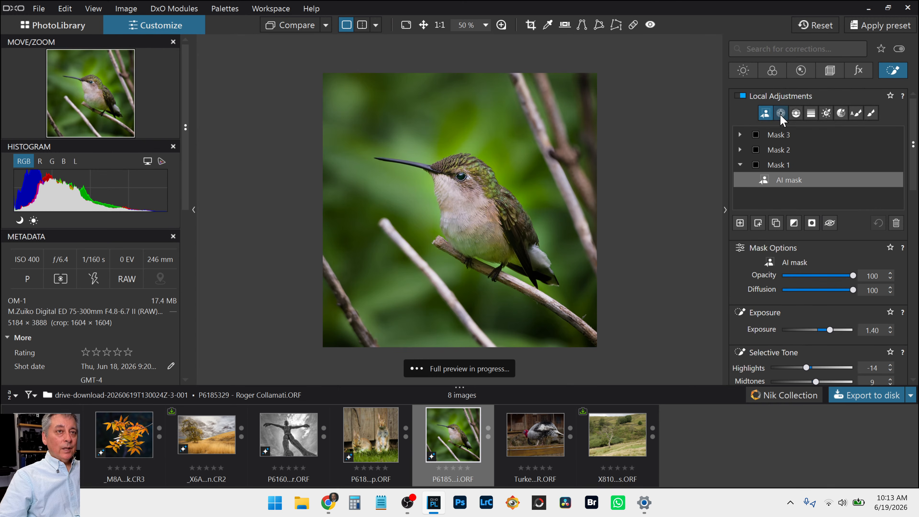
{"action": "left_click", "coordinate": [872, 115]}
{"action": "left_click", "coordinate": [862, 115]}
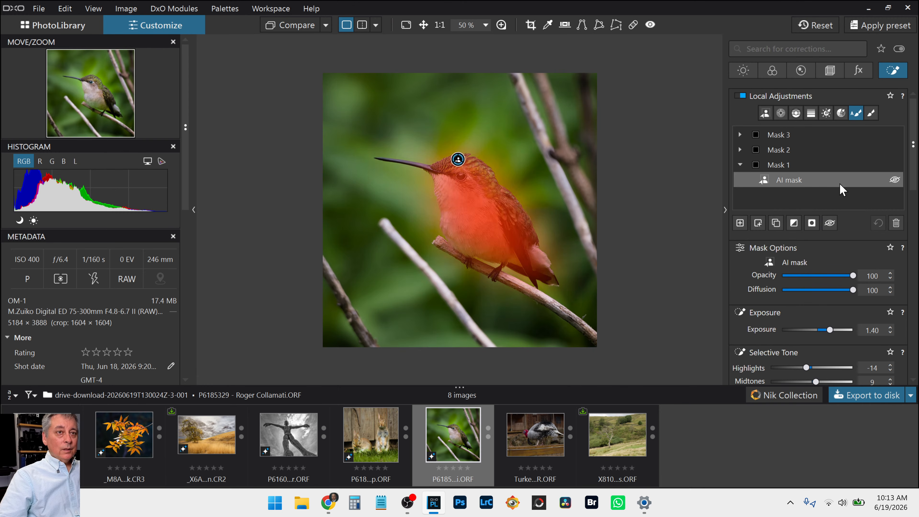
{"action": "left_click", "coordinate": [740, 223]}
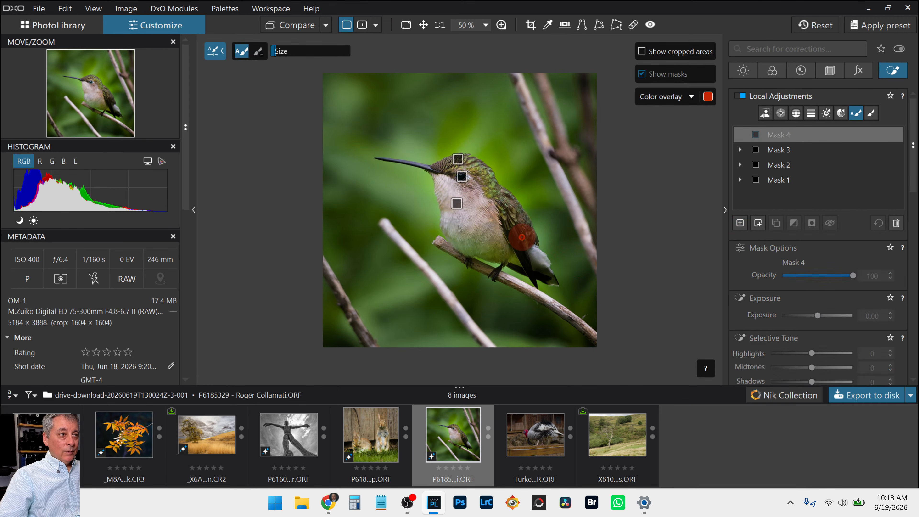
{"action": "mouse_move", "coordinate": [521, 237]}
{"action": "left_mouse_down"}
{"action": "mouse_move", "coordinate": [517, 226]}
{"action": "mouse_move", "coordinate": [536, 267]}
{"action": "left_mouse_up"}
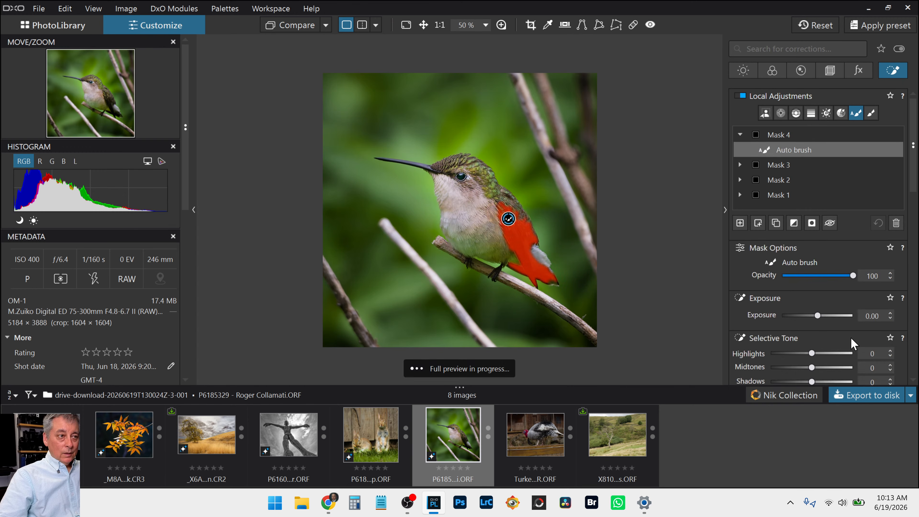
Step: Set the wing mask's highlights to 63, midtones to 52, shadows to 34, ClearView Plus intensity to 39 and microcontrast to 55
{"action": "scroll", "coordinate": [848, 335], "scroll_direction": "down", "scroll_amount": 3}
{"action": "left_click_drag", "start_coordinate": [831, 296], "coordinate": [828, 296]}
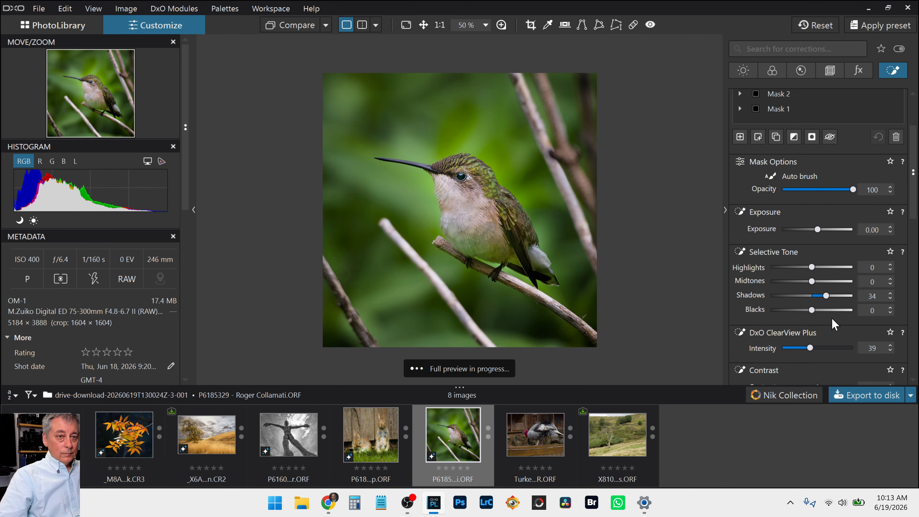
{"action": "left_click", "coordinate": [833, 282]}
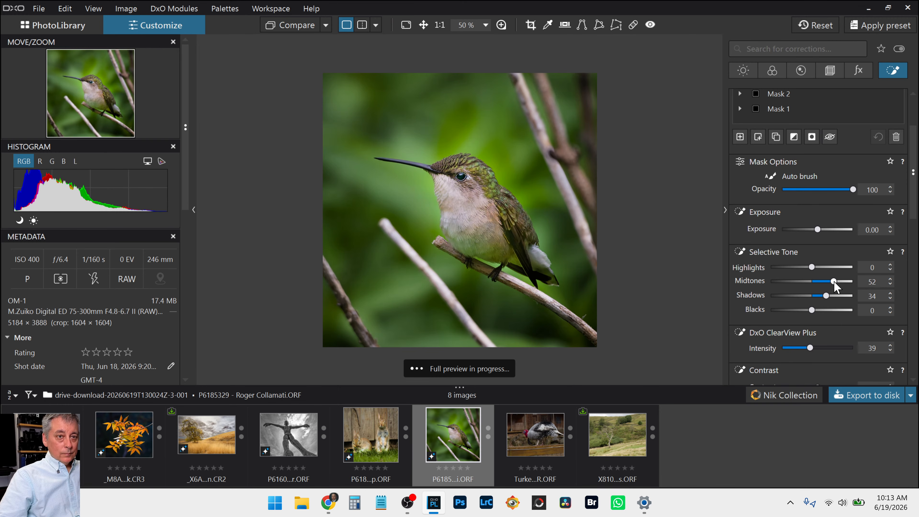
{"action": "left_click", "coordinate": [832, 267]}
{"action": "left_click_drag", "start_coordinate": [832, 267], "coordinate": [835, 267]}
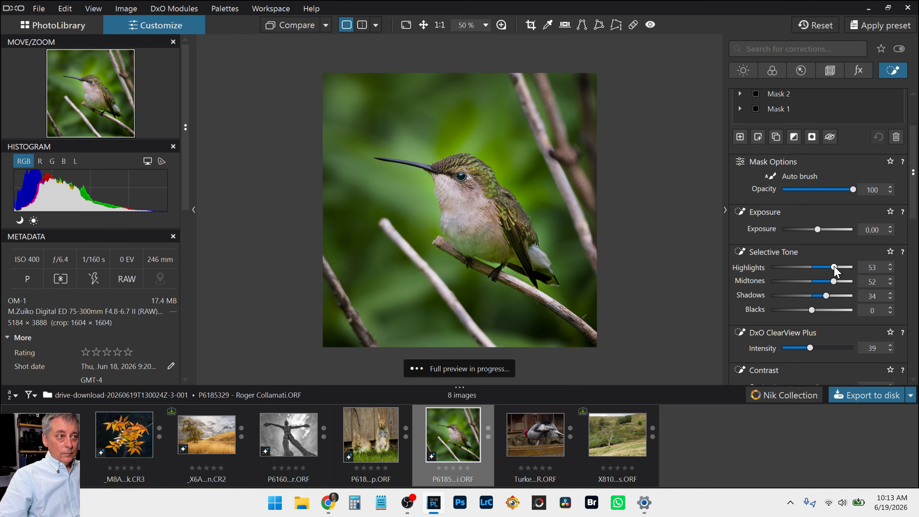
{"action": "double_click", "coordinate": [835, 267]}
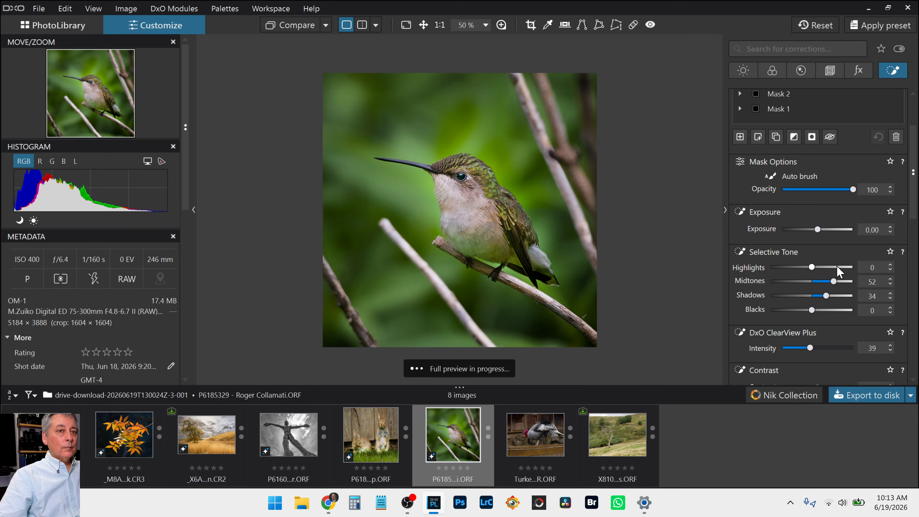
{"action": "left_click", "coordinate": [837, 267]}
{"action": "scroll", "coordinate": [835, 315], "scroll_direction": "down", "scroll_amount": 2}
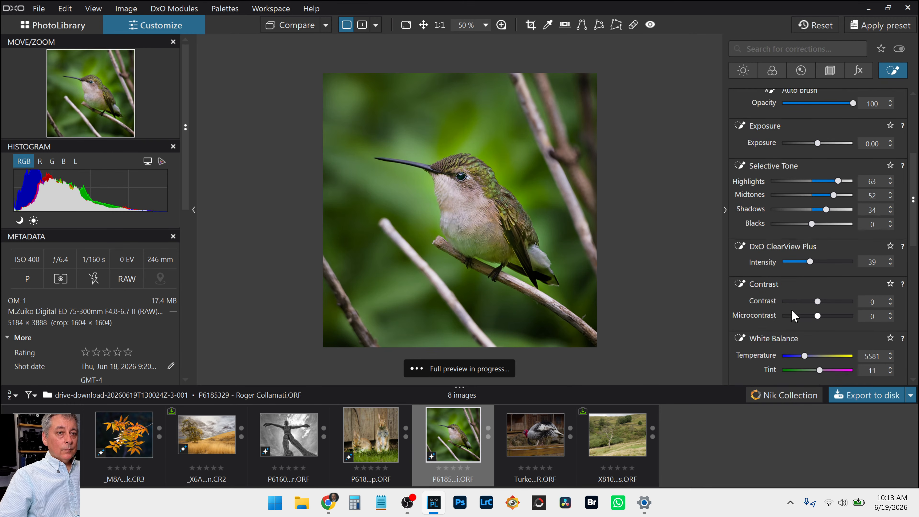
{"action": "left_click", "coordinate": [837, 316]}
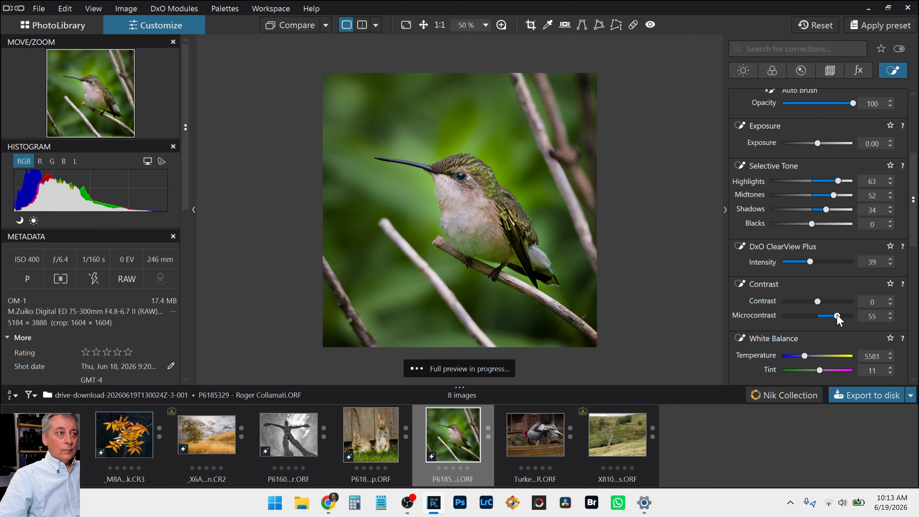
{"action": "scroll", "coordinate": [788, 312], "scroll_direction": "down", "scroll_amount": 1}
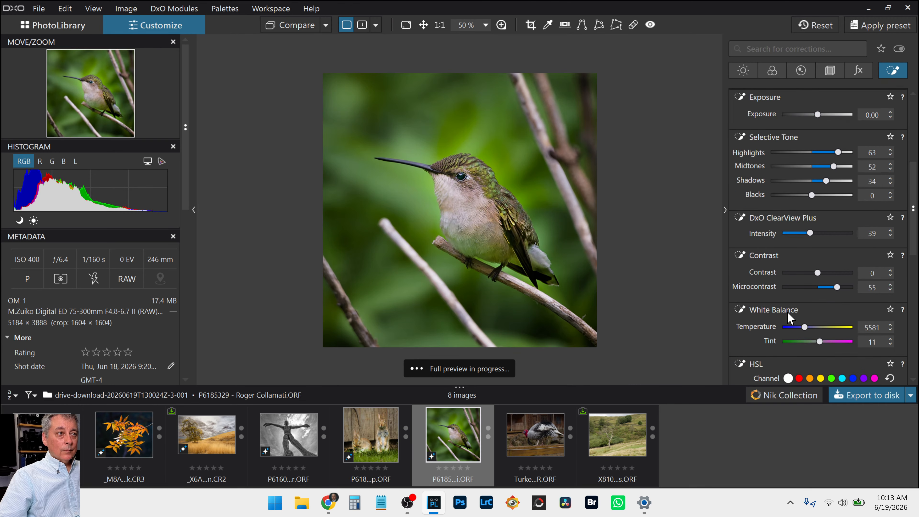
Step: Compare the edited hummingbird with the original side by side left/right, with the palettes hidden
{"action": "mouse_move", "coordinate": [510, 219]}
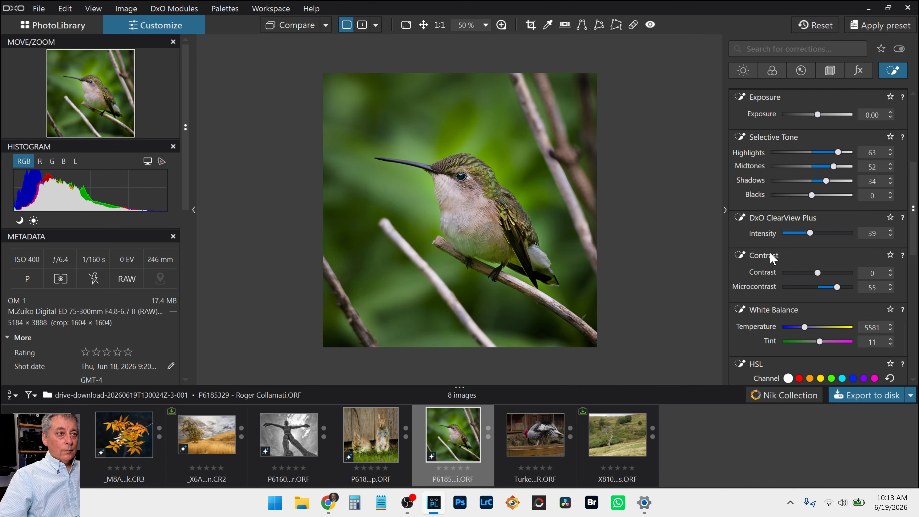
{"action": "scroll", "coordinate": [643, 284], "scroll_direction": "down", "scroll_amount": 1}
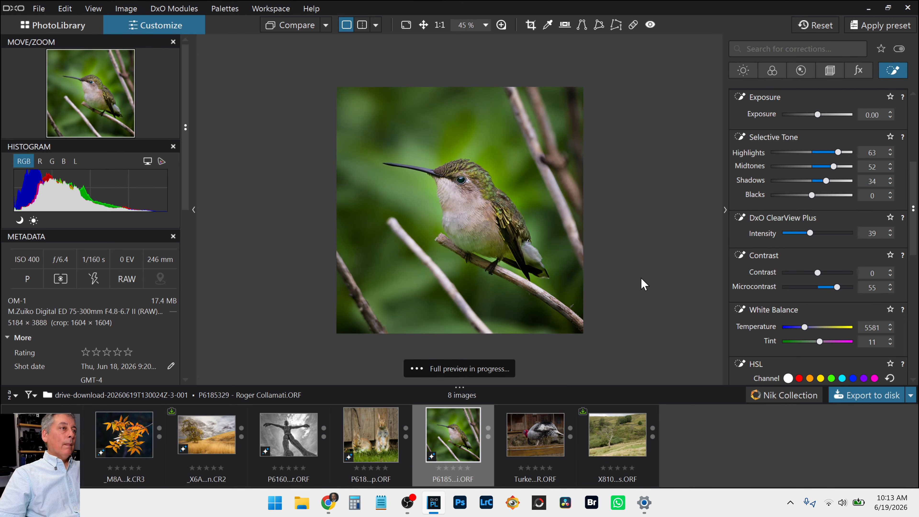
{"action": "left_click", "coordinate": [376, 24]}
{"action": "left_click", "coordinate": [389, 40]}
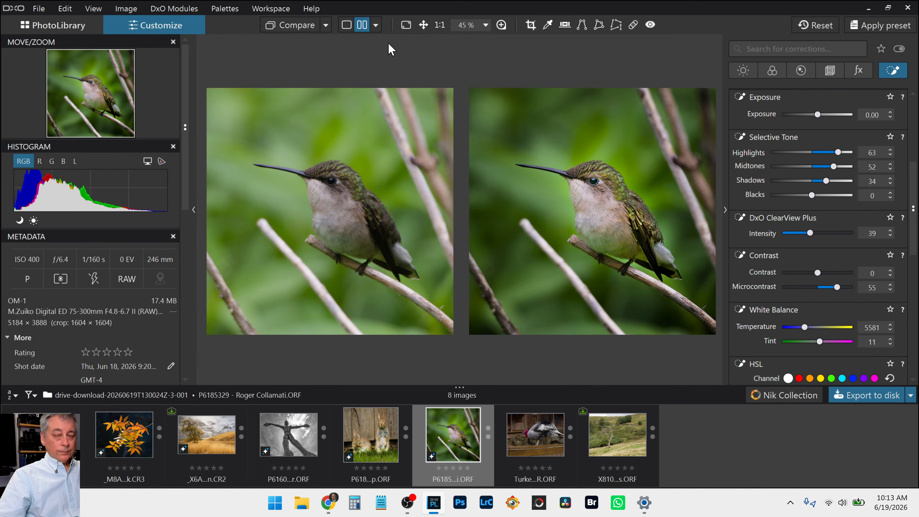
{"action": "key", "text": "Tab"}
{"action": "scroll", "coordinate": [297, 227], "scroll_direction": "up", "scroll_amount": 2}
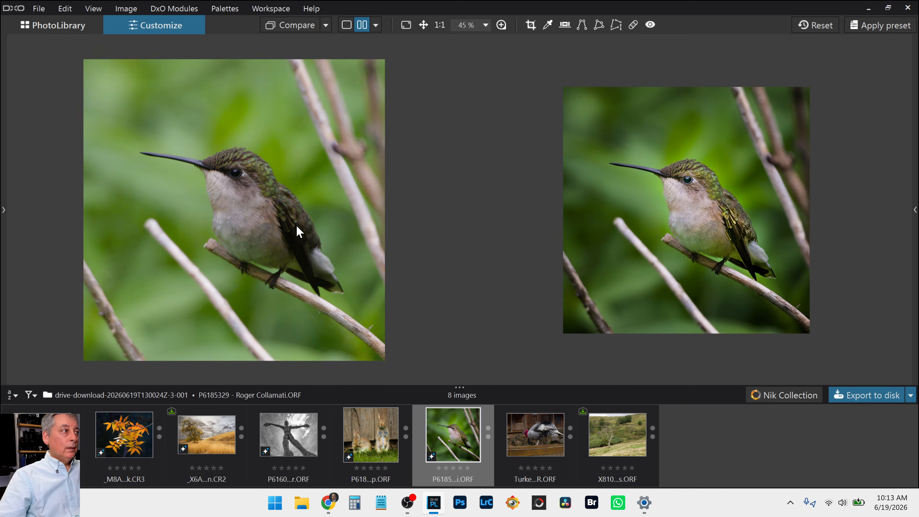
Step: Compare the edit with the original without geometry corrections, and switch the reference back to no corrections with geometry
{"action": "left_click", "coordinate": [326, 24]}
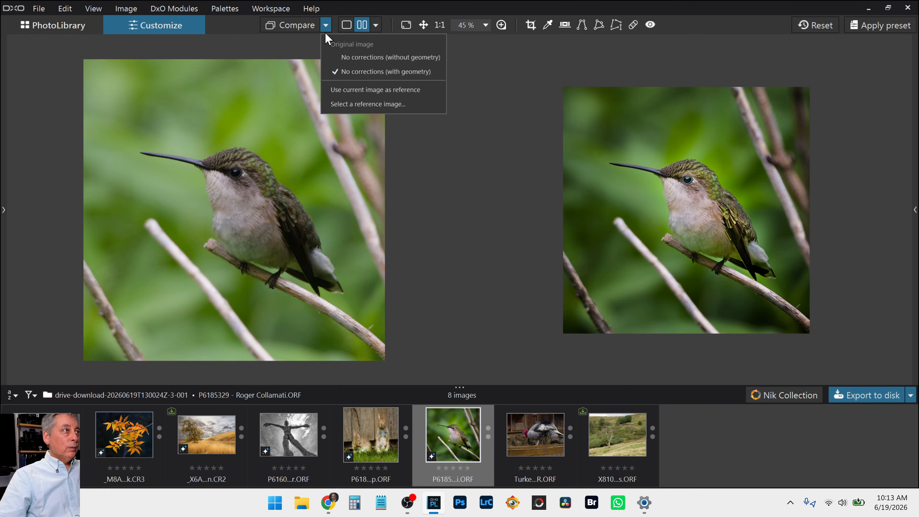
{"action": "left_click", "coordinate": [330, 57]}
{"action": "scroll", "coordinate": [334, 147], "scroll_direction": "down", "scroll_amount": 5}
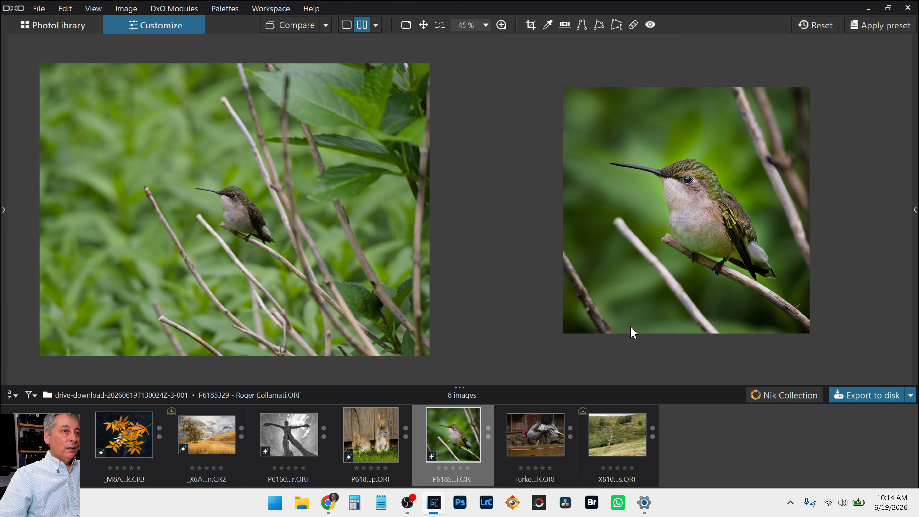
{"action": "scroll", "coordinate": [633, 332], "scroll_direction": "up", "scroll_amount": 1}
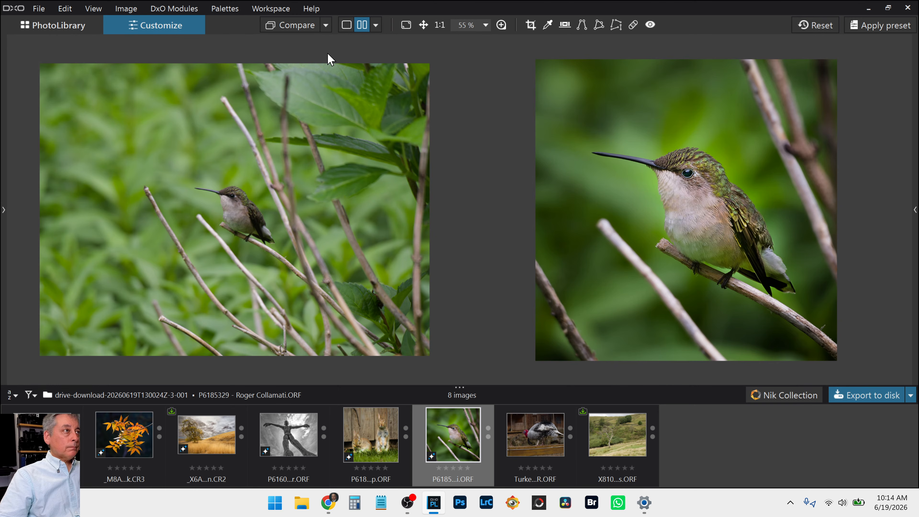
{"action": "left_click", "coordinate": [326, 26]}
{"action": "left_click", "coordinate": [348, 72]}
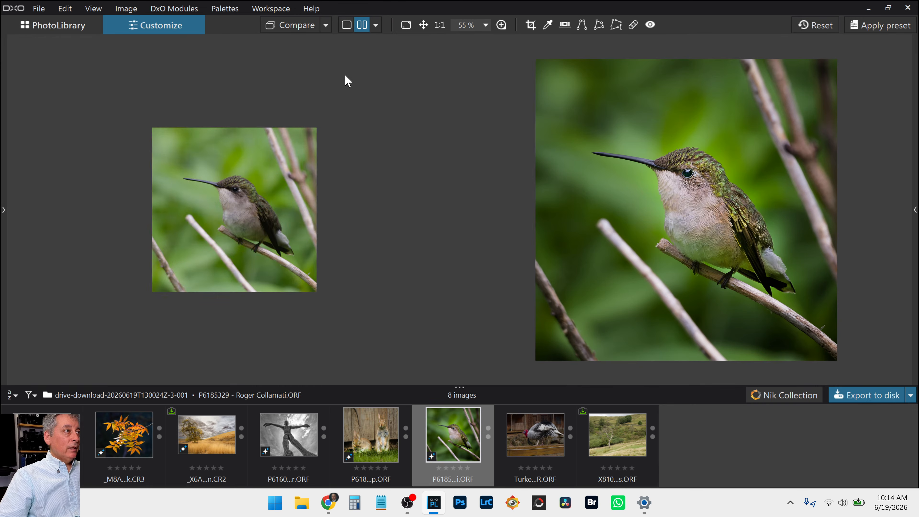
Step: Examine the hummingbird's eye, feathers and background against the uncorrected original in a left/right split view
{"action": "left_click", "coordinate": [375, 25]}
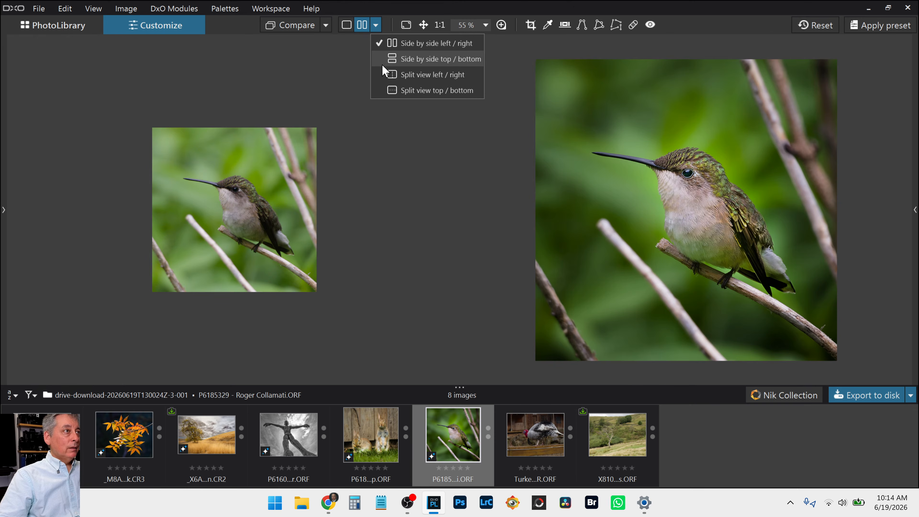
{"action": "left_click", "coordinate": [386, 74]}
{"action": "scroll", "coordinate": [405, 232], "scroll_direction": "up", "scroll_amount": 3}
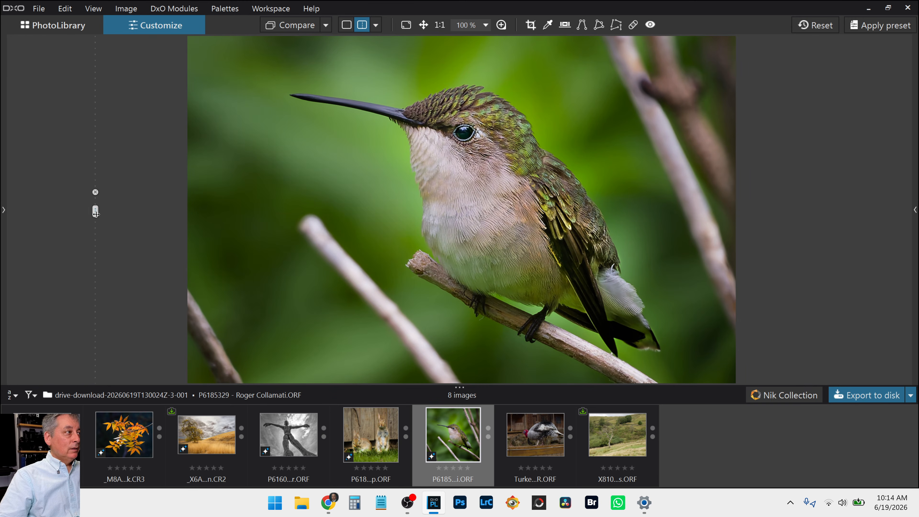
{"action": "left_click_drag", "start_coordinate": [95, 211], "coordinate": [695, 290]}
{"action": "scroll", "coordinate": [503, 255], "scroll_direction": "up", "scroll_amount": 3}
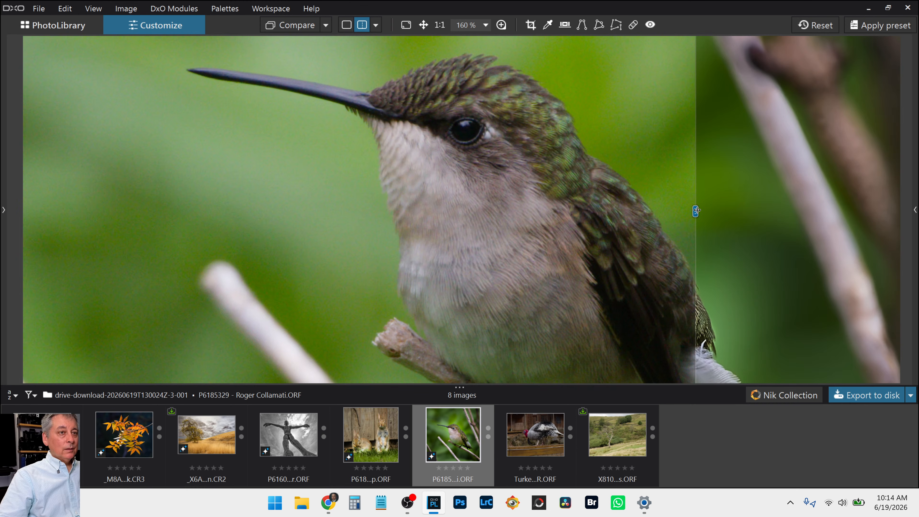
{"action": "left_click_drag", "start_coordinate": [696, 210], "coordinate": [344, 192]}
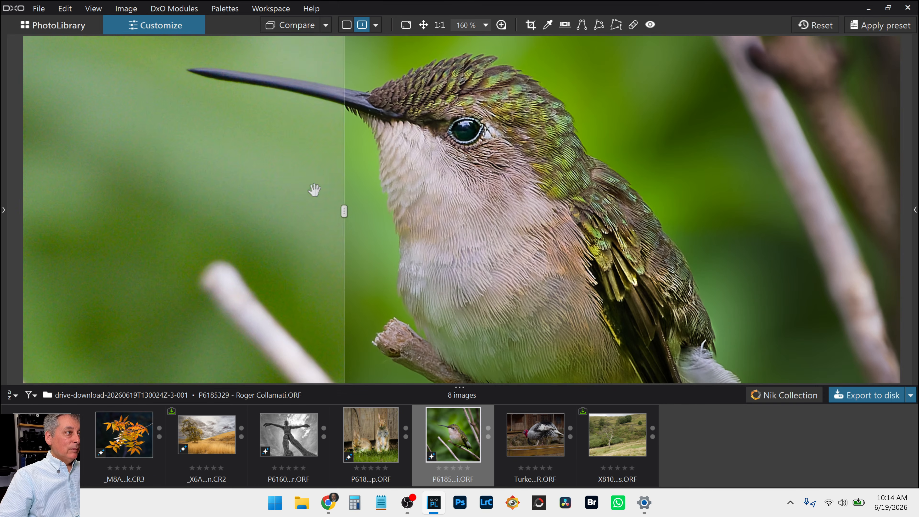
{"action": "scroll", "coordinate": [314, 189], "scroll_direction": "up", "scroll_amount": 3}
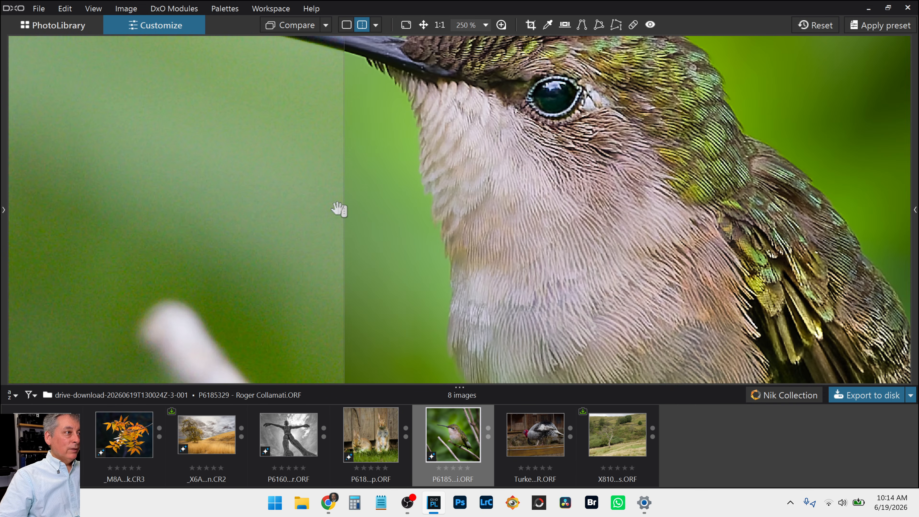
{"action": "mouse_move", "coordinate": [341, 209]}
{"action": "left_click_drag", "start_coordinate": [394, 217], "coordinate": [44, 266]}
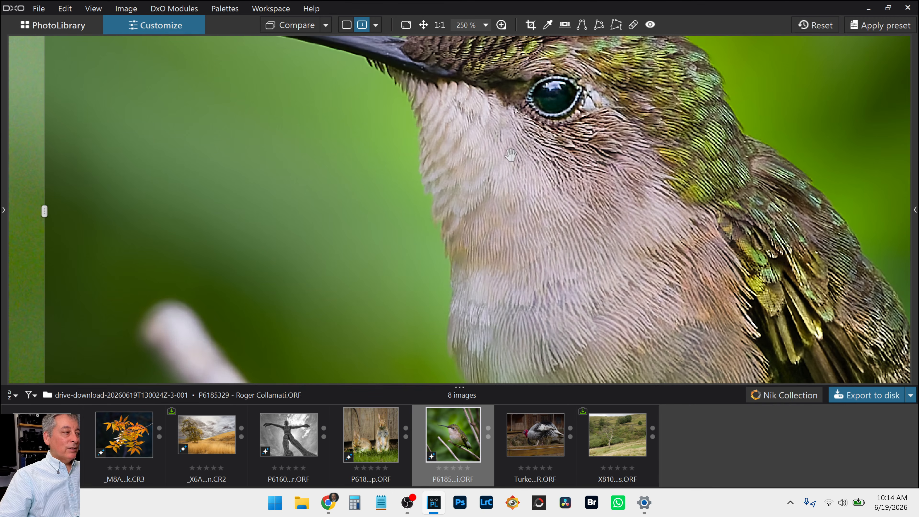
{"action": "scroll", "coordinate": [558, 203], "scroll_direction": "down", "scroll_amount": 5}
{"action": "scroll", "coordinate": [559, 202], "scroll_direction": "down", "scroll_amount": 2}
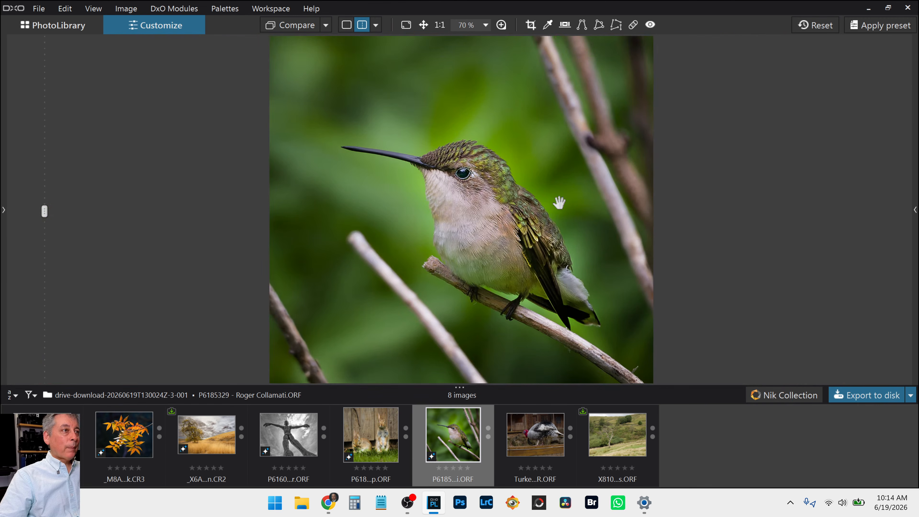
Step: Open the turkey photo from the library for customizing and show the whole picture in single-image view
{"action": "left_click", "coordinate": [84, 33]}
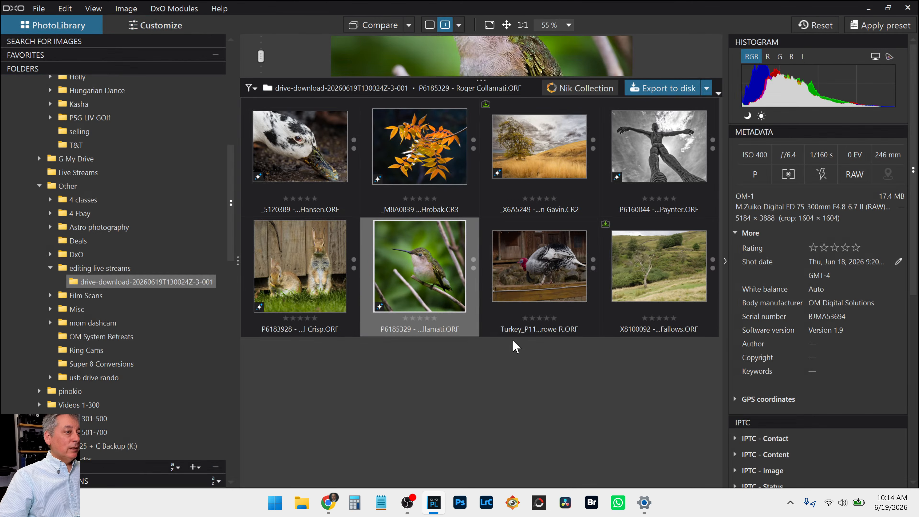
{"action": "left_click", "coordinate": [530, 304]}
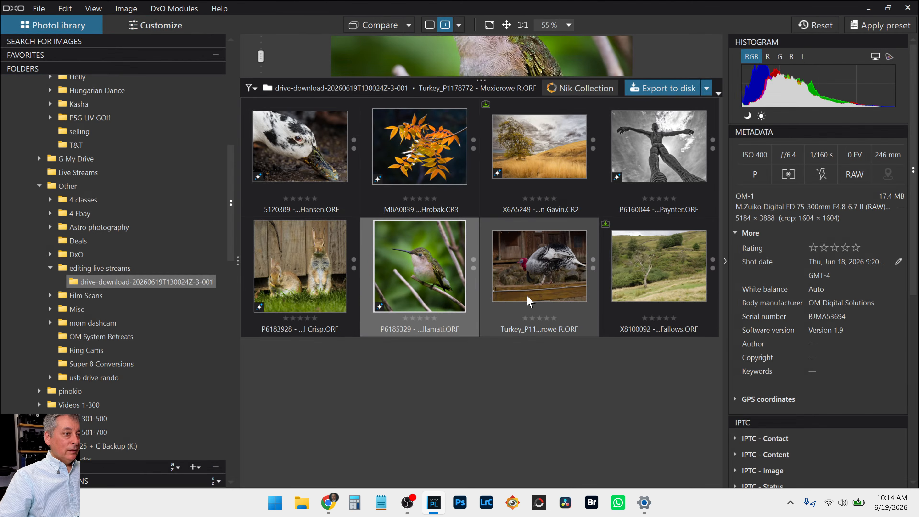
{"action": "double_click", "coordinate": [542, 272]}
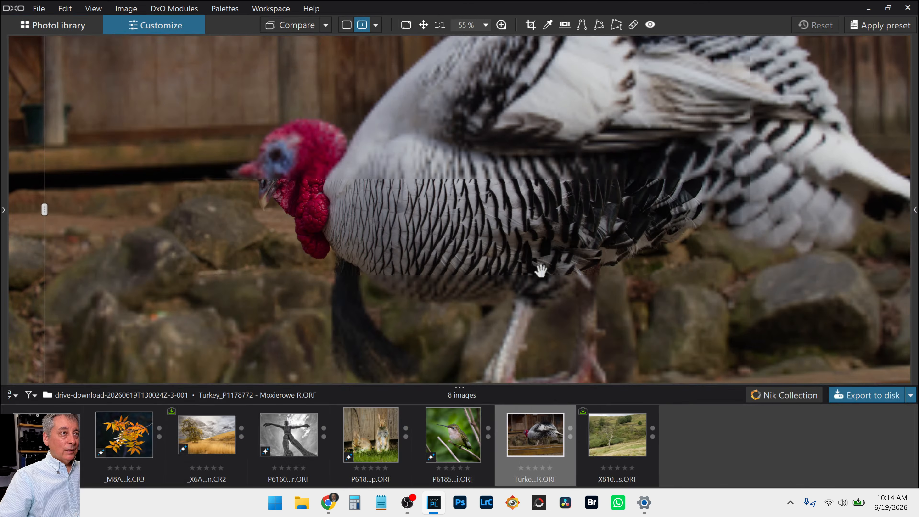
{"action": "left_click", "coordinate": [346, 26]}
{"action": "left_click", "coordinate": [402, 230]}
{"action": "scroll", "coordinate": [401, 229], "scroll_direction": "down", "scroll_amount": 1}
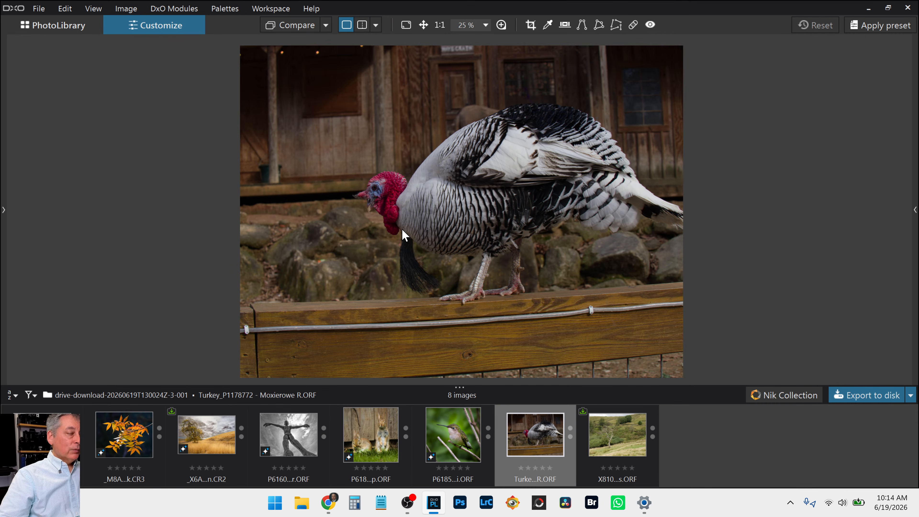
{"action": "scroll", "coordinate": [404, 235], "scroll_direction": "down", "scroll_amount": 1}
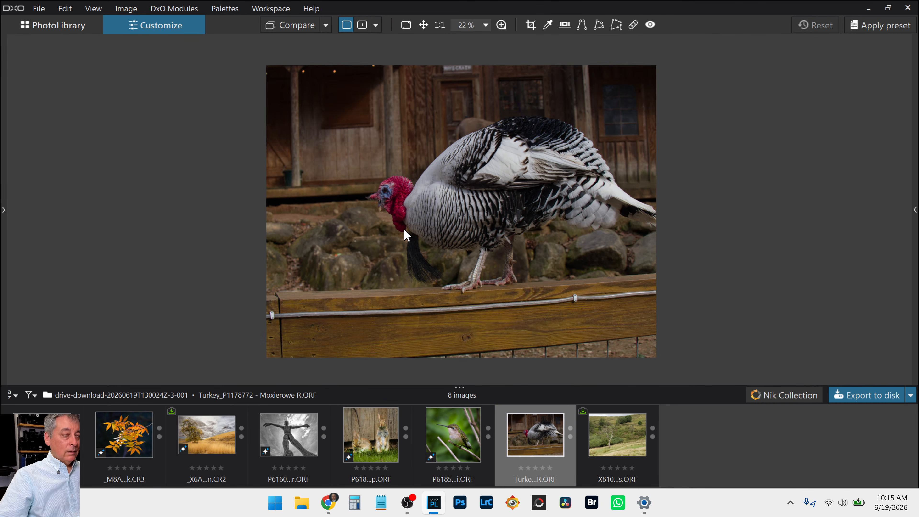
Step: Bring back the hidden palettes and apply the 000 RobTrek_Extra_Sharp_v01 preset to the turkey photo
{"action": "key", "text": "Tab"}
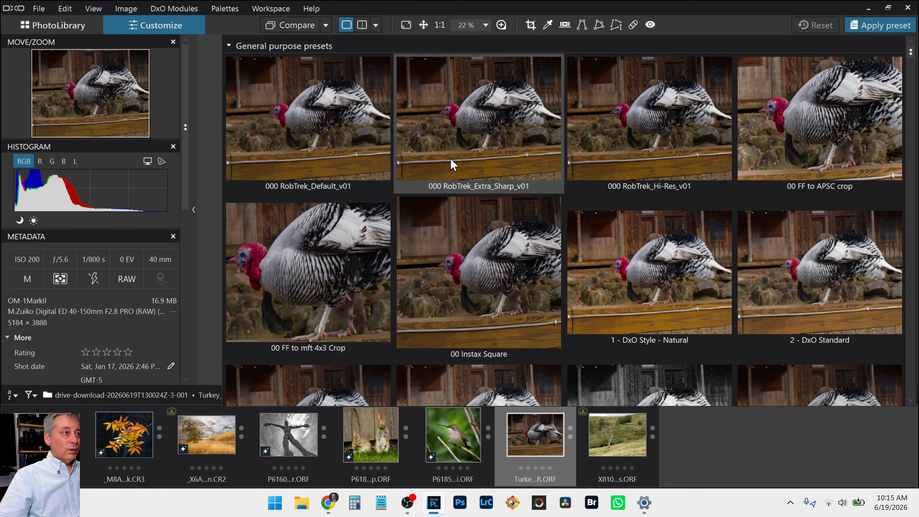
{"action": "left_click", "coordinate": [451, 160]}
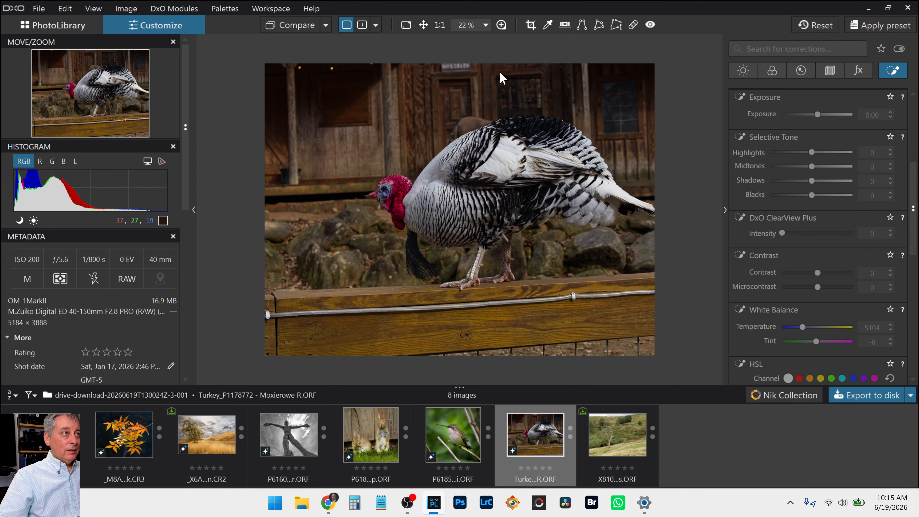
Step: Rotate the turkey photo's horizon to 2.01 in the geometry corrections
{"action": "left_click", "coordinate": [830, 72]}
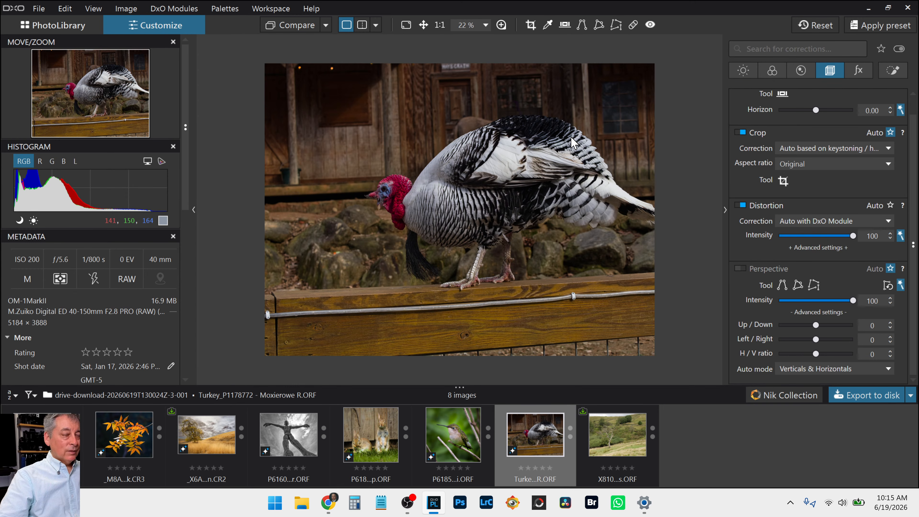
{"action": "scroll", "coordinate": [852, 236], "scroll_direction": "up", "scroll_amount": 1}
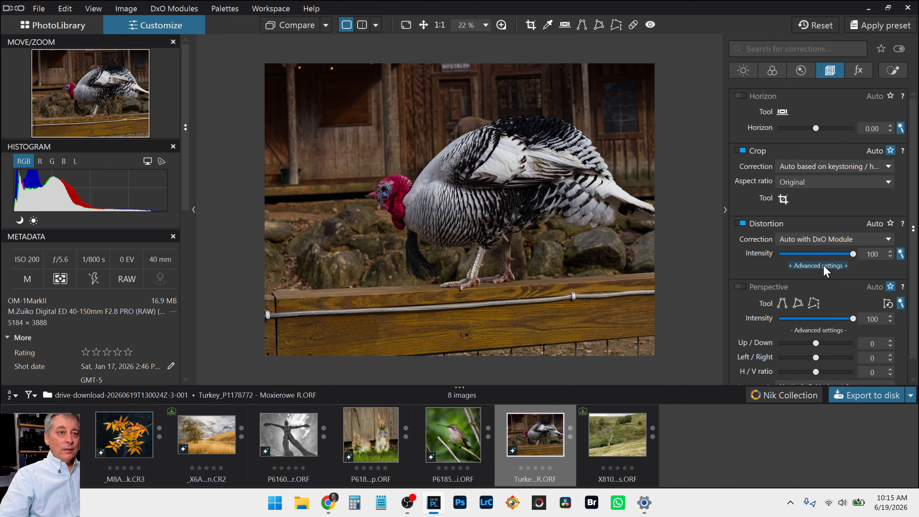
{"action": "left_click_drag", "start_coordinate": [816, 129], "coordinate": [827, 129]}
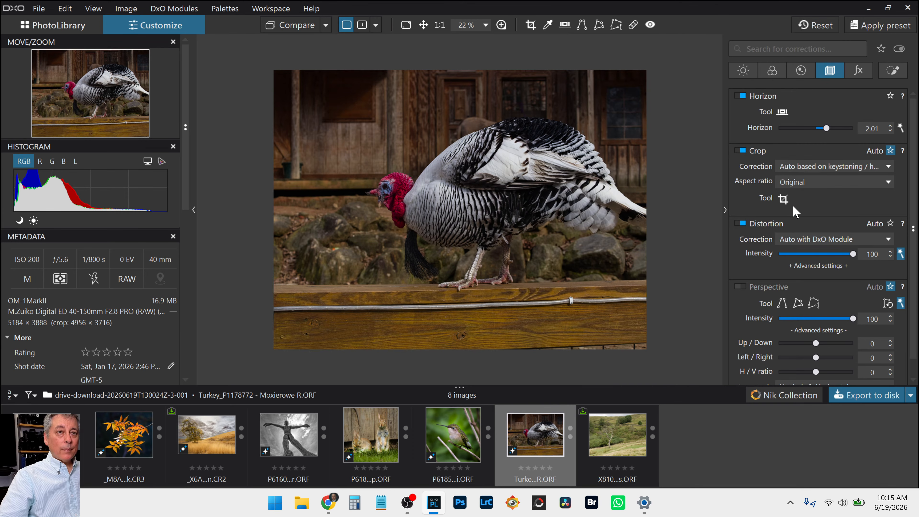
Step: Crop the turkey photo from the tail side to about 3823 × 2867 px, keeping the original aspect ratio
{"action": "left_click", "coordinate": [784, 199]}
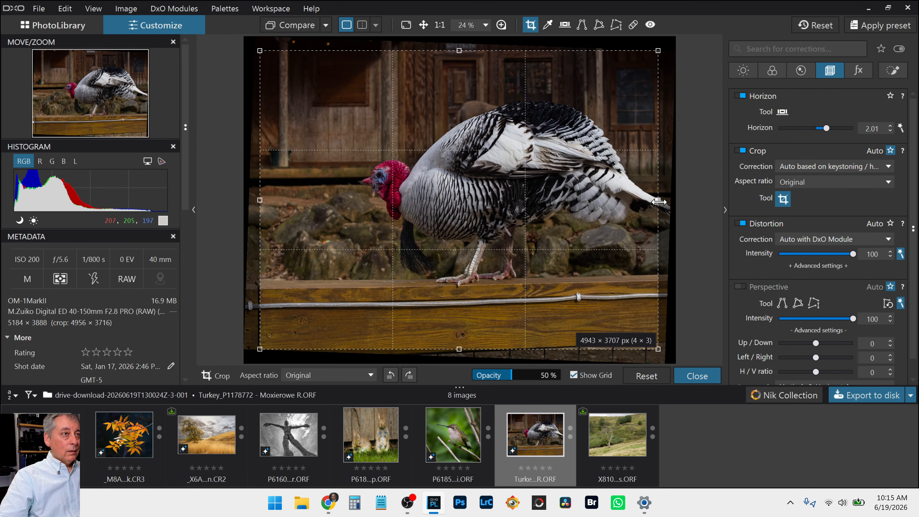
{"action": "left_click_drag", "start_coordinate": [659, 201], "coordinate": [571, 214]}
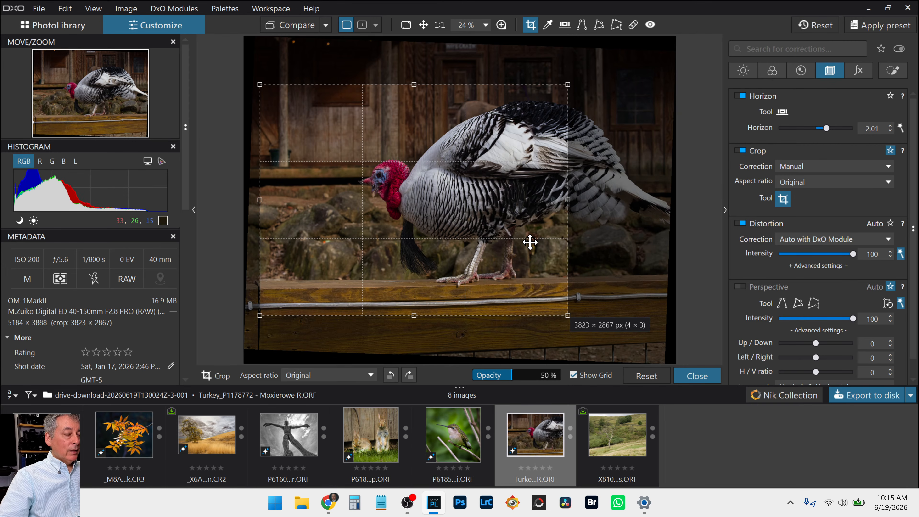
{"action": "key", "text": "Return"}
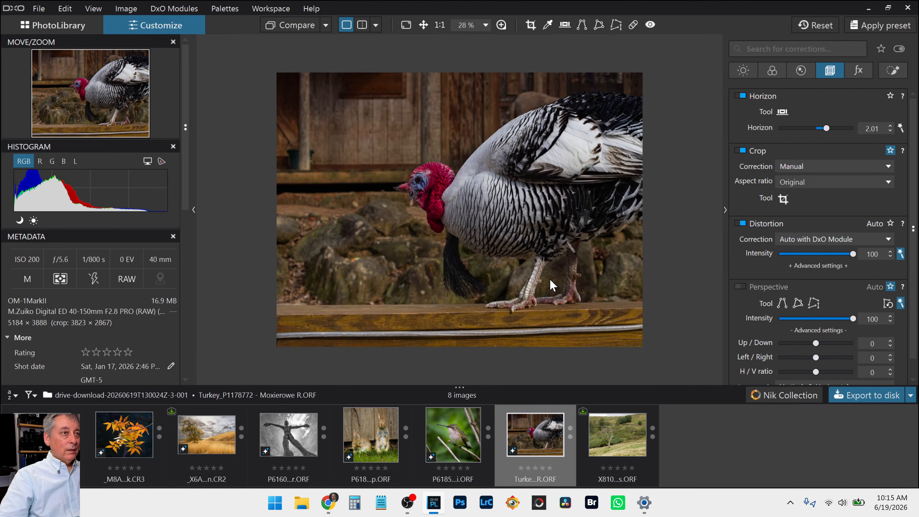
Step: Tighten the crop around the turkey's head and front body to about 3352 × 2514 px
{"action": "left_click", "coordinate": [782, 199]}
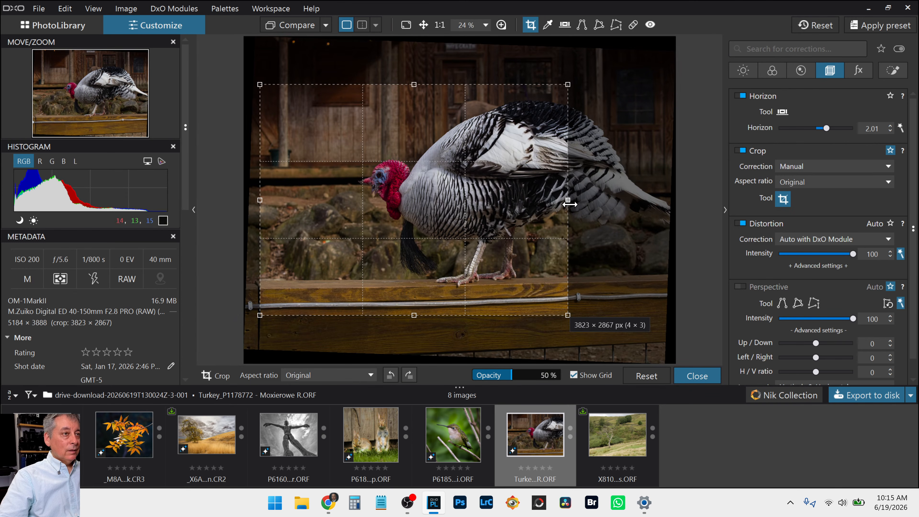
{"action": "left_click_drag", "start_coordinate": [568, 200], "coordinate": [531, 202]}
{"action": "left_click_drag", "start_coordinate": [461, 197], "coordinate": [499, 200]}
{"action": "key", "text": "Return"}
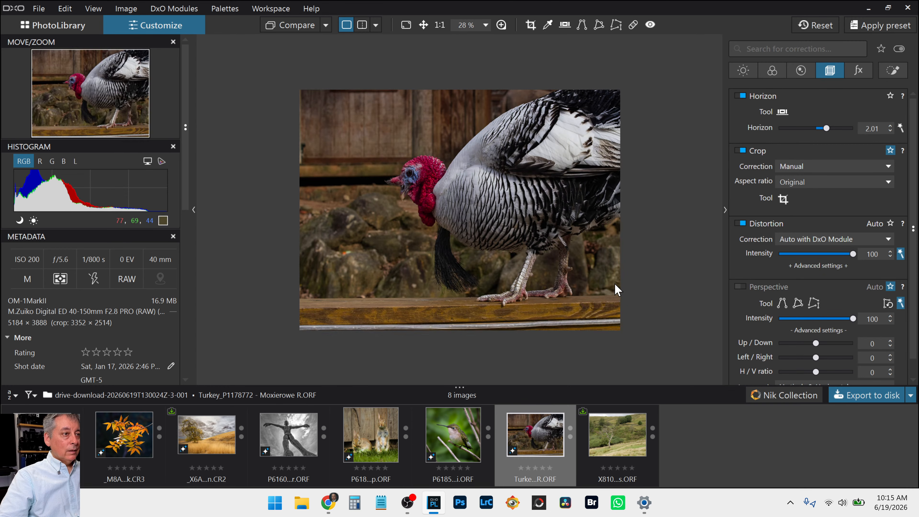
Step: Set the horizon to 2.21 and enlarge the crop to about 3560 × 2670 px to include more of the wooden rail
{"action": "key", "text": "c"}
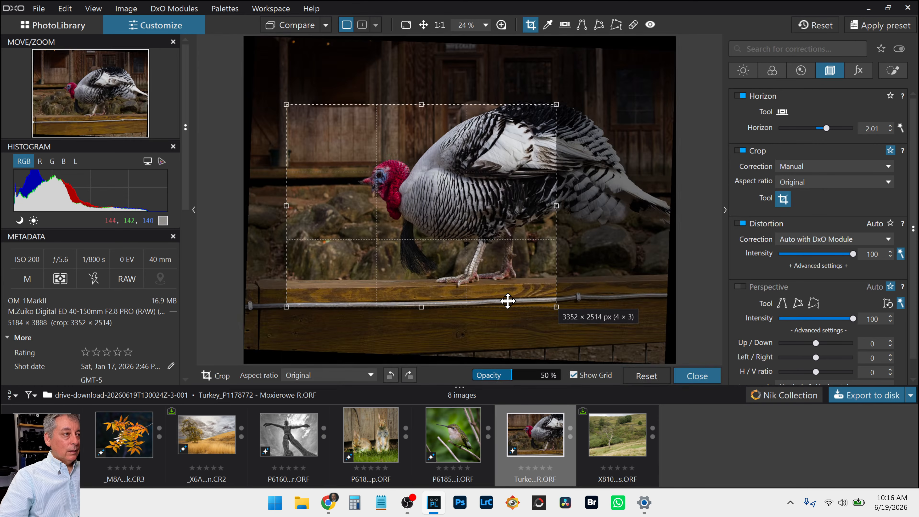
{"action": "left_click_drag", "start_coordinate": [828, 130], "coordinate": [828, 129]}
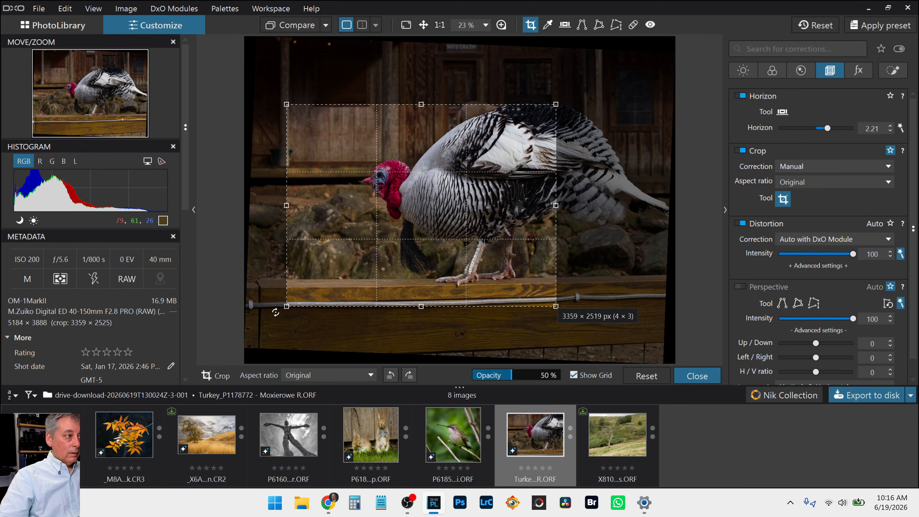
{"action": "left_click_drag", "start_coordinate": [285, 308], "coordinate": [271, 319]}
{"action": "left_click_drag", "start_coordinate": [309, 293], "coordinate": [319, 293]}
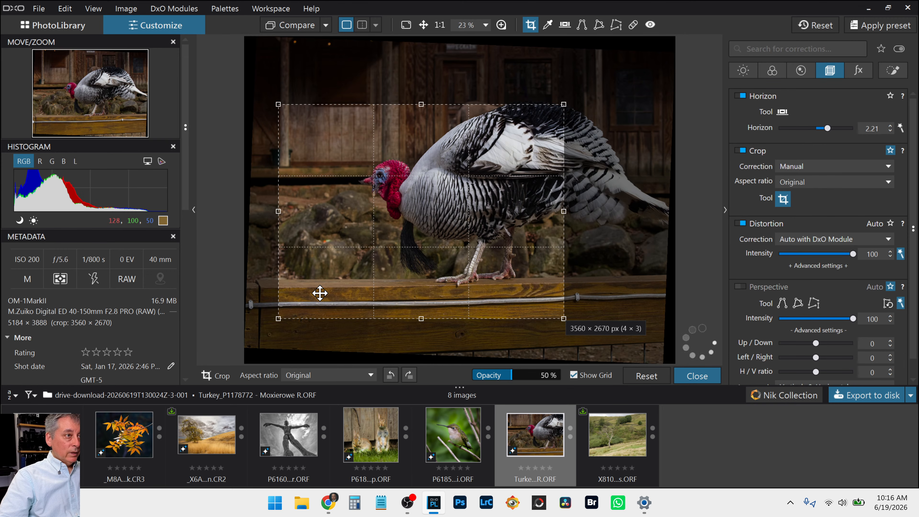
{"action": "key", "text": "Return"}
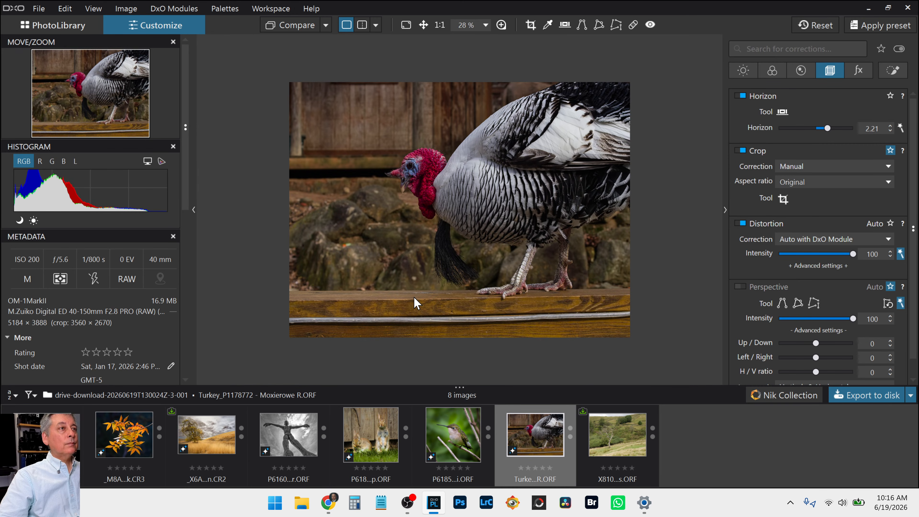
Step: Shift the crop frame slightly downwards on the turkey and apply it at the same size
{"action": "key", "text": "c"}
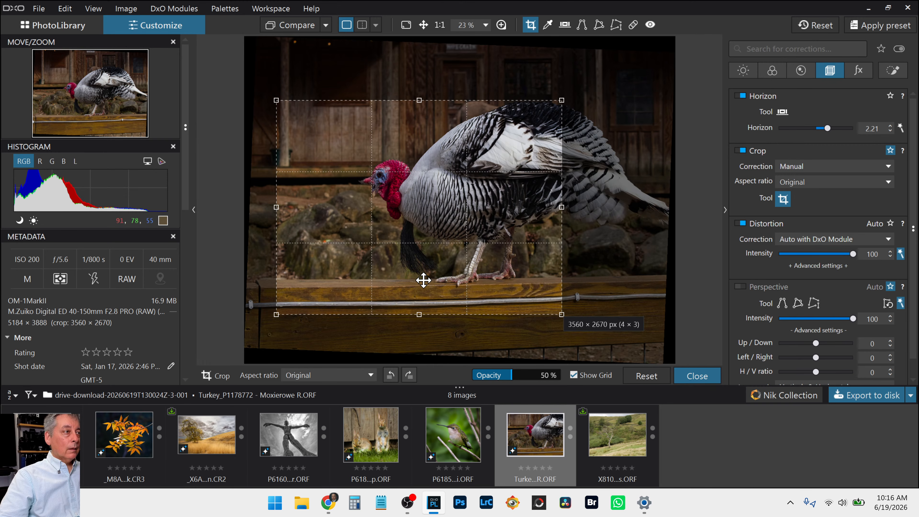
{"action": "left_click_drag", "start_coordinate": [424, 278], "coordinate": [423, 281]}
{"action": "key", "text": "Return"}
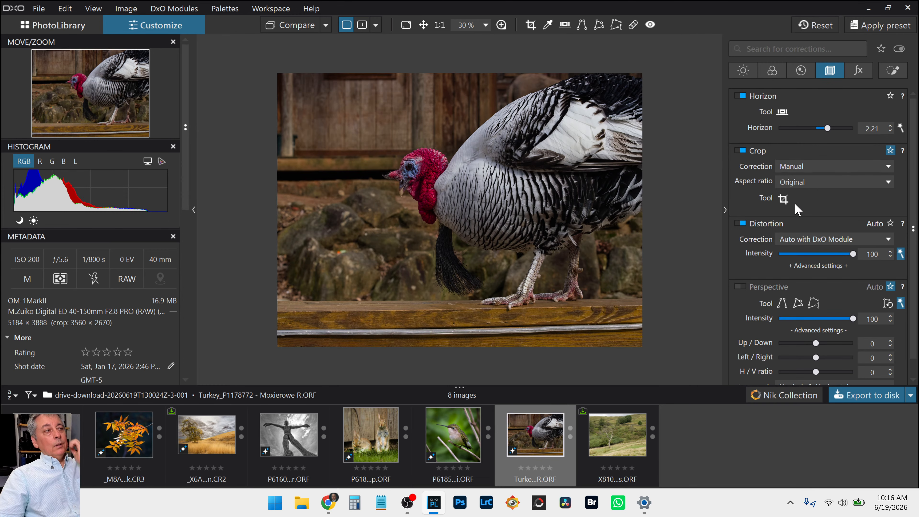
{"action": "left_click", "coordinate": [785, 201]}
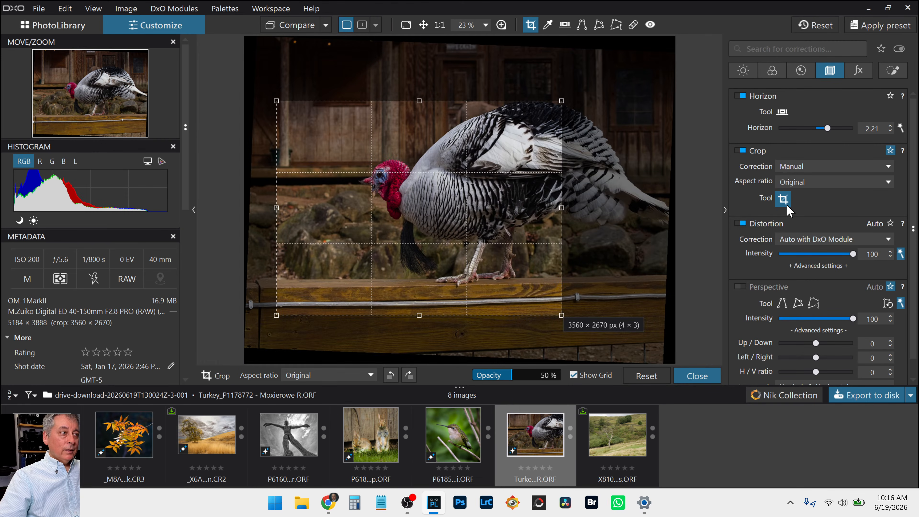
{"action": "left_click", "coordinate": [783, 200]}
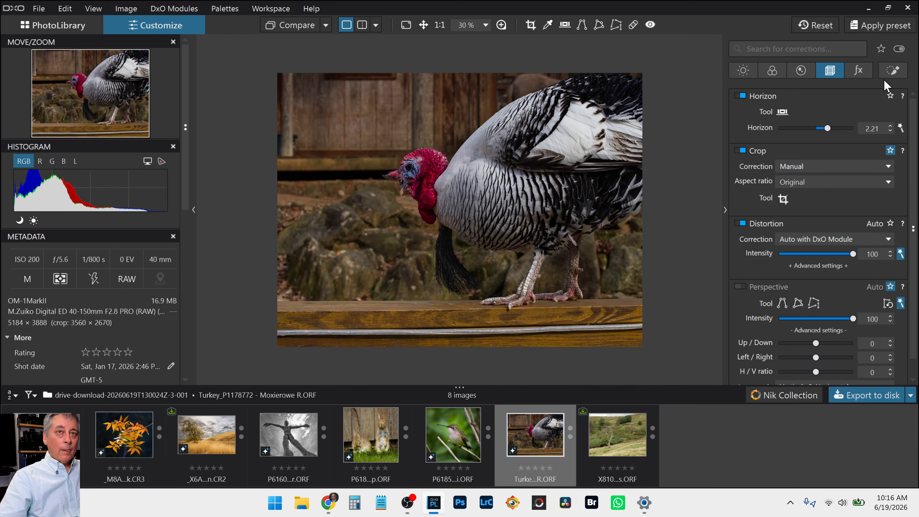
Step: Add a local-adjustment control point at the turkey's eye and shrink its range to the blue skin around the eye
{"action": "left_click", "coordinate": [893, 71]}
{"action": "left_click", "coordinate": [781, 113]}
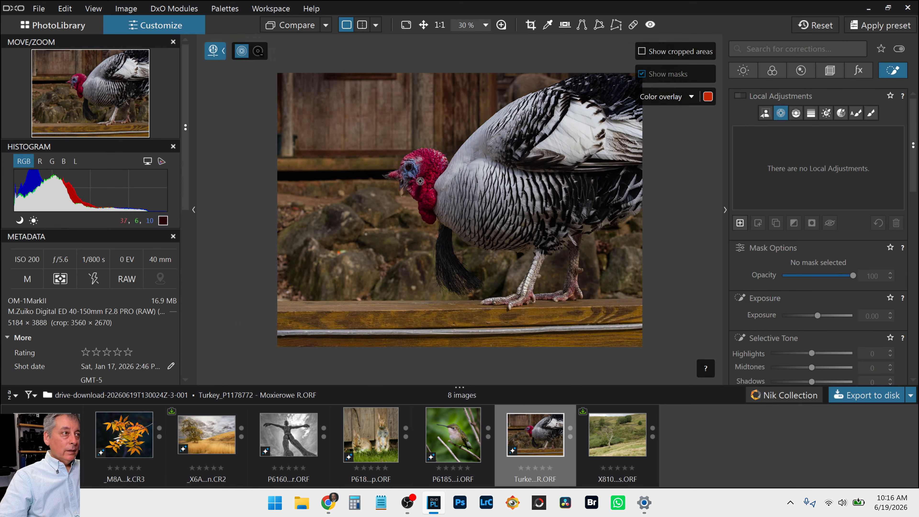
{"action": "scroll", "coordinate": [403, 169], "scroll_direction": "up", "scroll_amount": 3}
{"action": "scroll", "coordinate": [381, 135], "scroll_direction": "up", "scroll_amount": 2}
{"action": "left_click", "coordinate": [376, 136]}
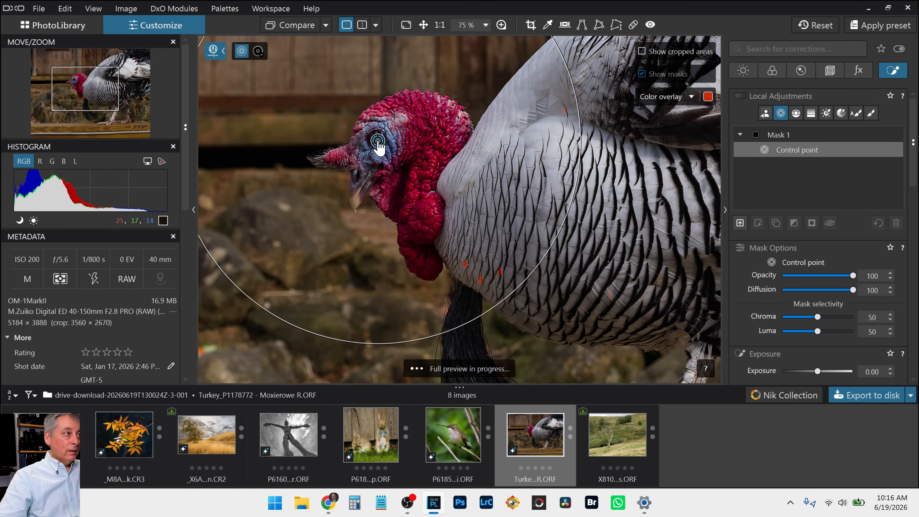
{"action": "scroll", "coordinate": [381, 148], "scroll_direction": "up", "scroll_amount": 1}
{"action": "scroll", "coordinate": [381, 148], "scroll_direction": "down", "scroll_amount": 1}
{"action": "left_click_drag", "start_coordinate": [381, 148], "coordinate": [450, 180]}
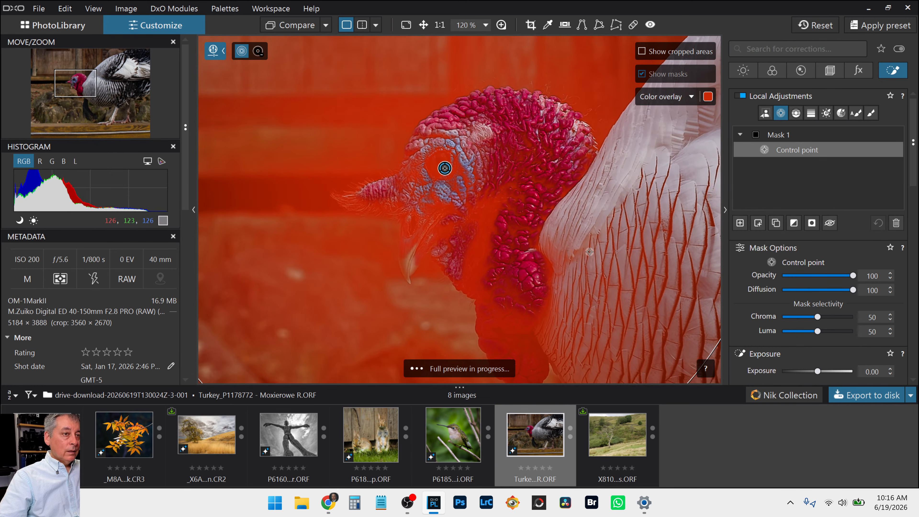
{"action": "left_click_drag", "start_coordinate": [690, 377], "coordinate": [451, 209]}
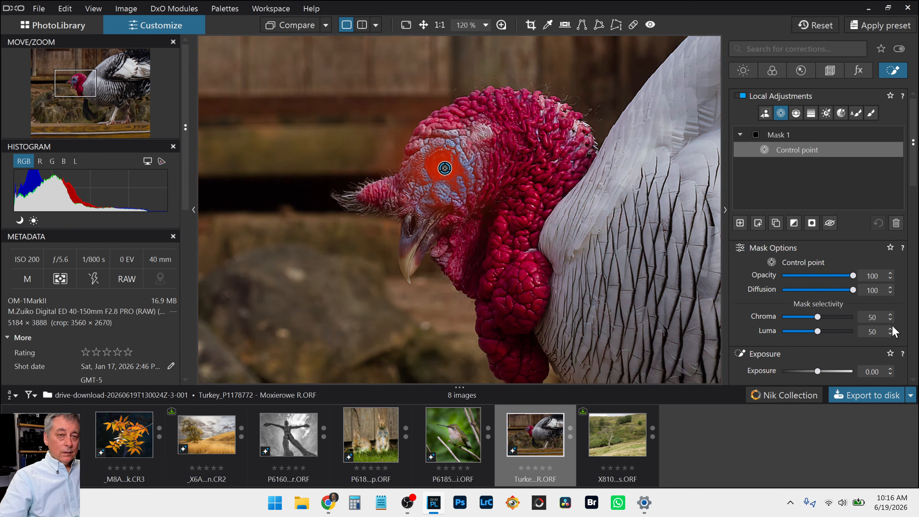
Step: For the eye control point, set Shadows to 77, ClearView Plus intensity to 53 and Microcontrast to 37
{"action": "scroll", "coordinate": [834, 326], "scroll_direction": "down", "scroll_amount": 4}
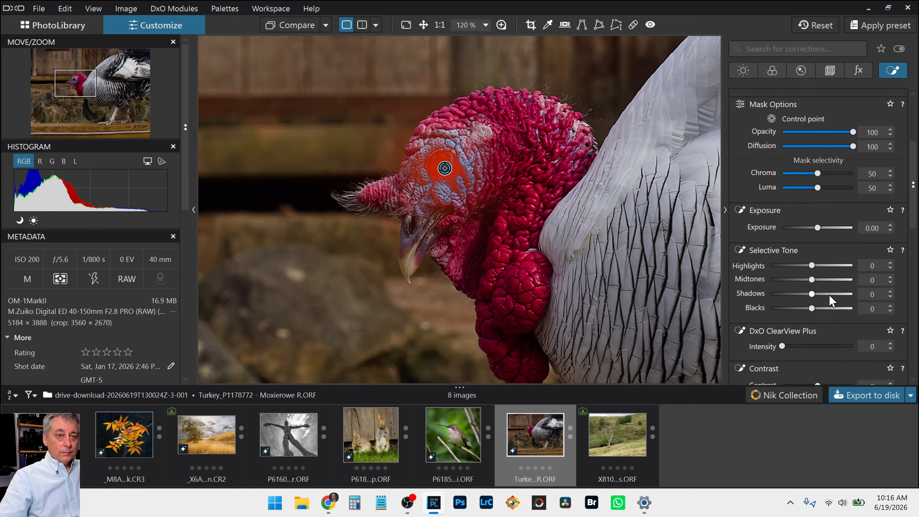
{"action": "left_click", "coordinate": [830, 294]}
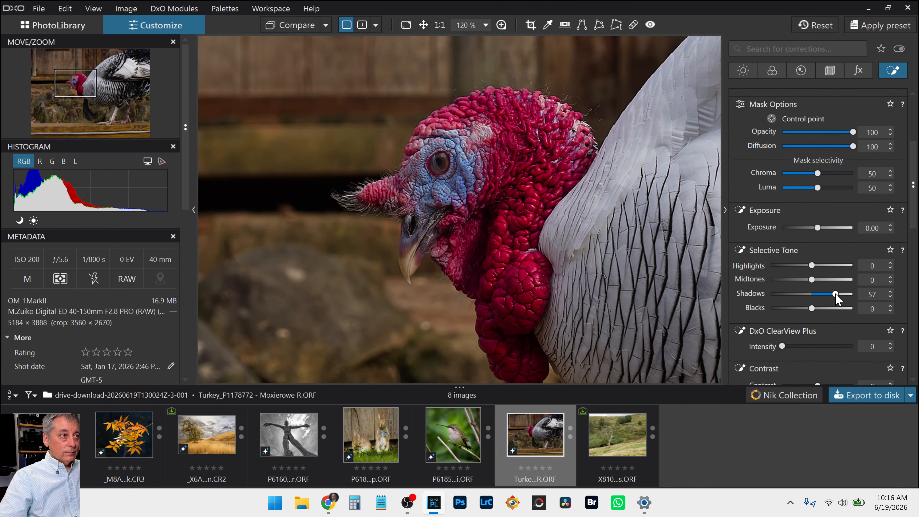
{"action": "left_click_drag", "start_coordinate": [839, 294], "coordinate": [842, 295]}
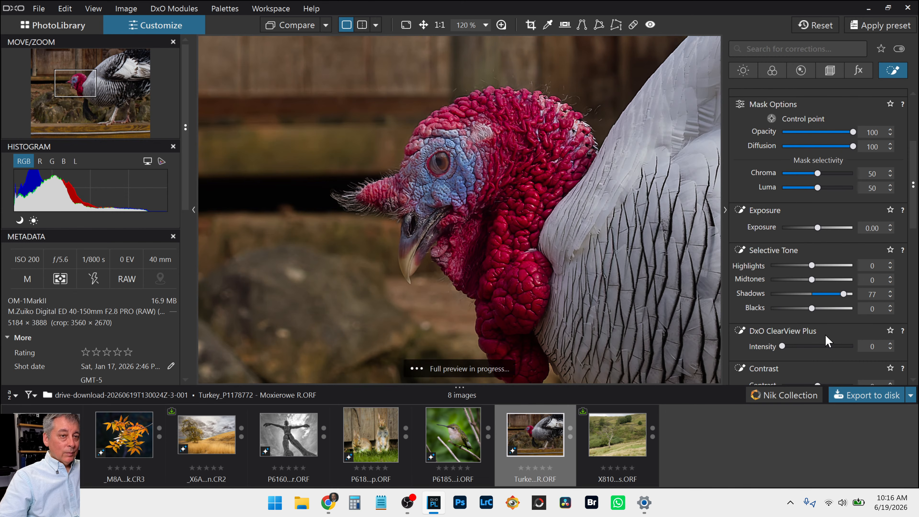
{"action": "left_click", "coordinate": [820, 346]}
{"action": "scroll", "coordinate": [836, 358], "scroll_direction": "down", "scroll_amount": 2}
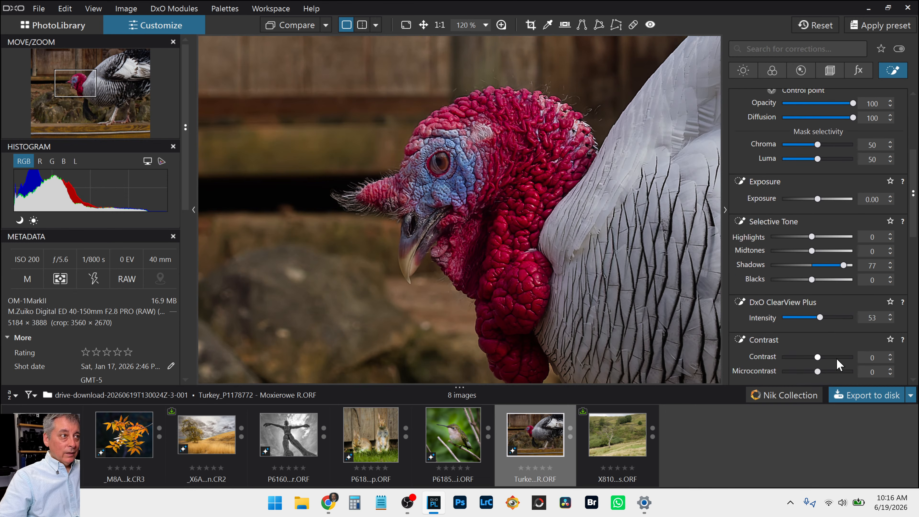
{"action": "left_click", "coordinate": [832, 344]}
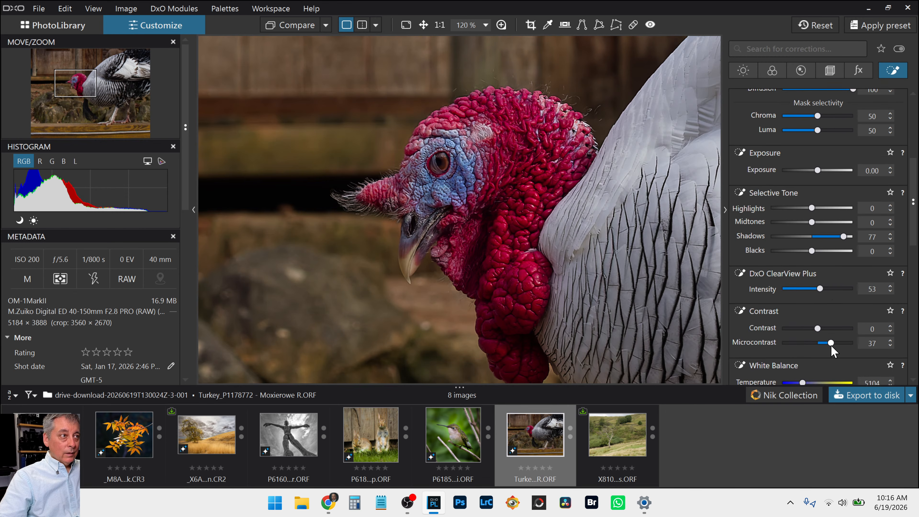
Step: Brighten the eye control point's selective tones to Highlights 72, Midtones 46 and Shadows 82
{"action": "left_click_drag", "start_coordinate": [845, 236], "coordinate": [850, 236]}
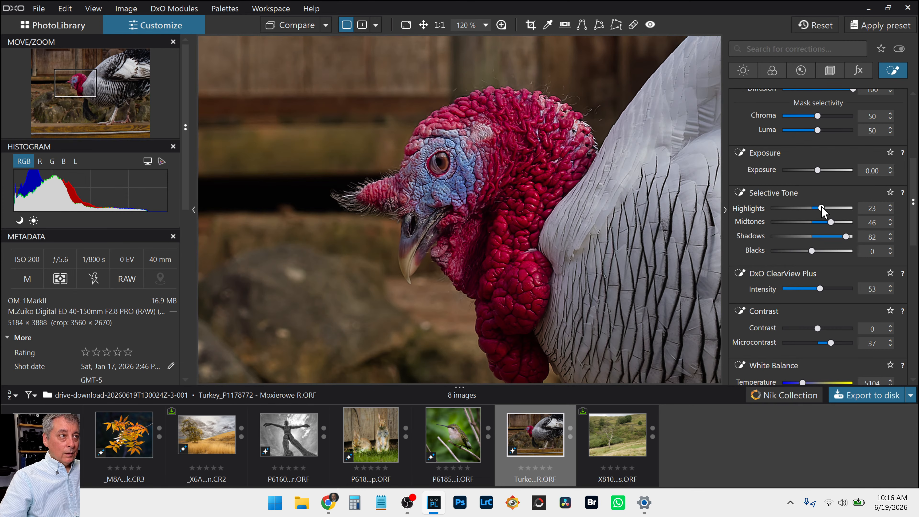
{"action": "mouse_move", "coordinate": [840, 209]}
{"action": "left_mouse_down"}
{"action": "mouse_move", "coordinate": [851, 209]}
{"action": "mouse_move", "coordinate": [842, 209]}
{"action": "left_mouse_up"}
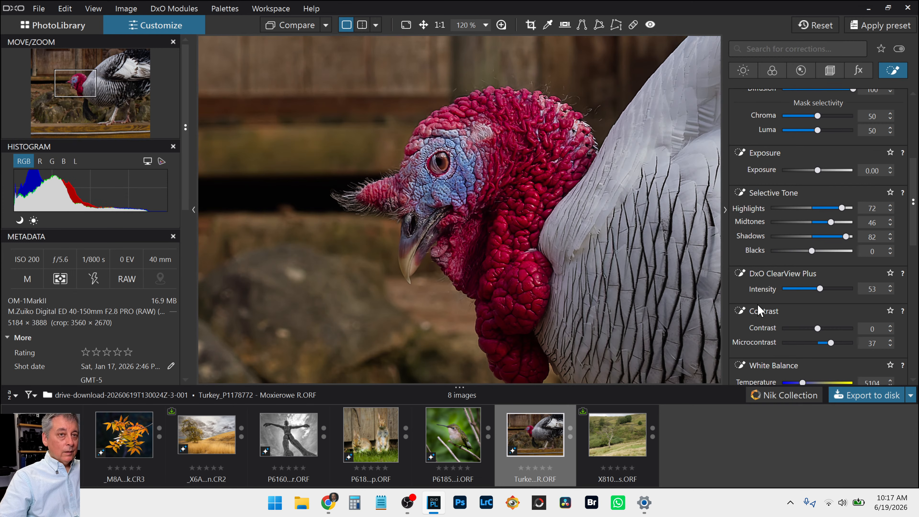
{"action": "scroll", "coordinate": [758, 307], "scroll_direction": "down", "scroll_amount": 1}
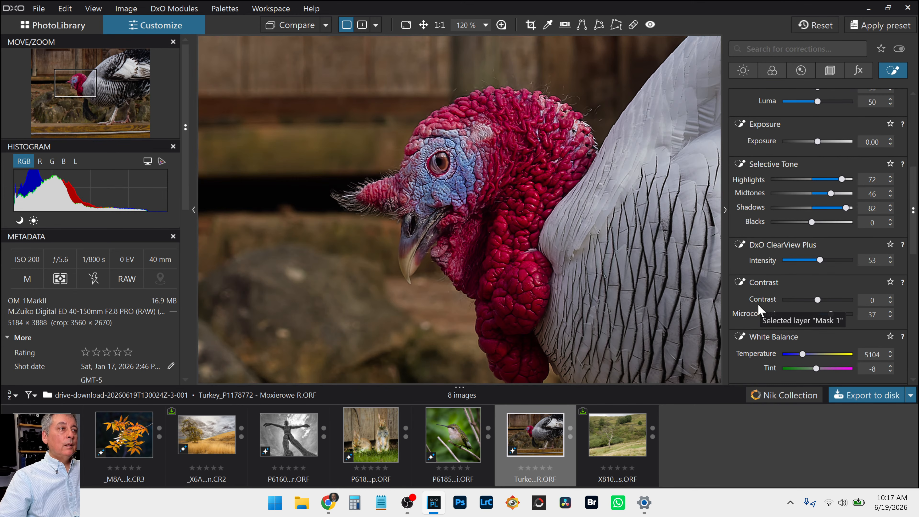
Step: Add a second control point to Mask 1 on the turkey's red neck and size its range to cover the whole head
{"action": "scroll", "coordinate": [576, 251], "scroll_direction": "down", "scroll_amount": 2}
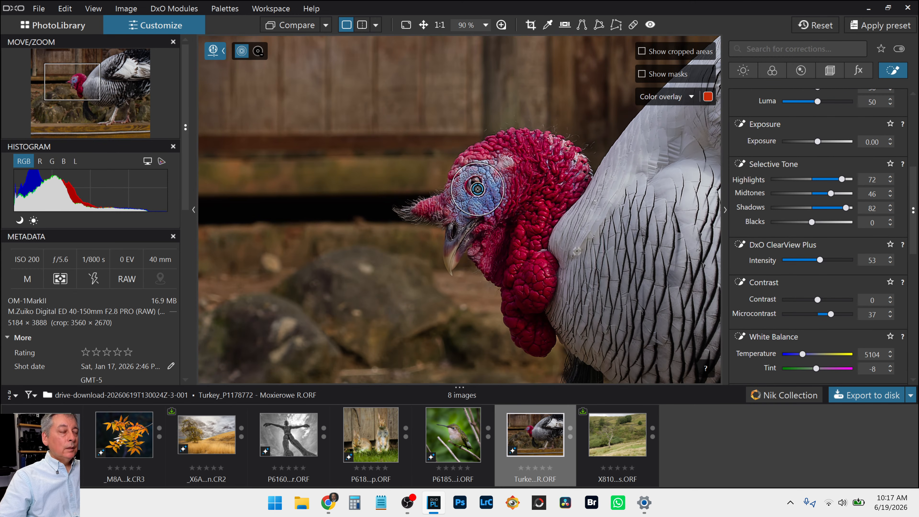
{"action": "scroll", "coordinate": [577, 250], "scroll_direction": "down", "scroll_amount": 4}
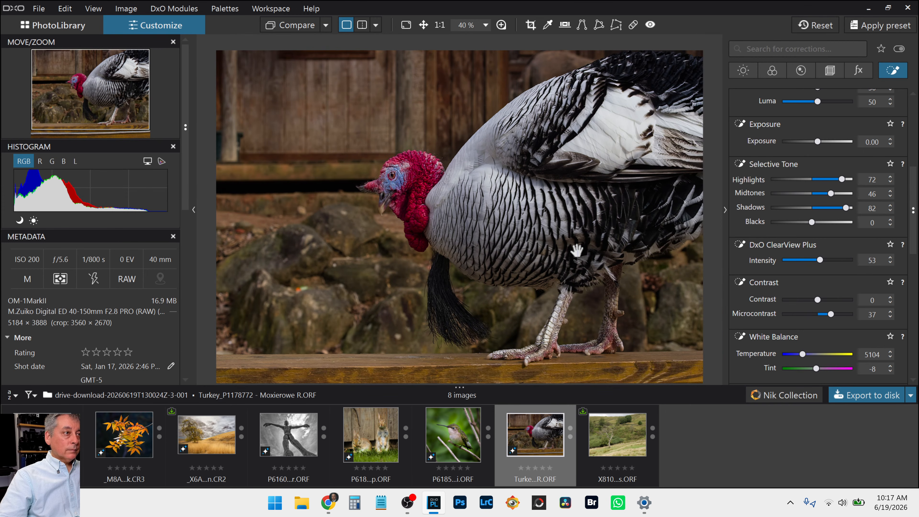
{"action": "scroll", "coordinate": [577, 250], "scroll_direction": "down", "scroll_amount": 1}
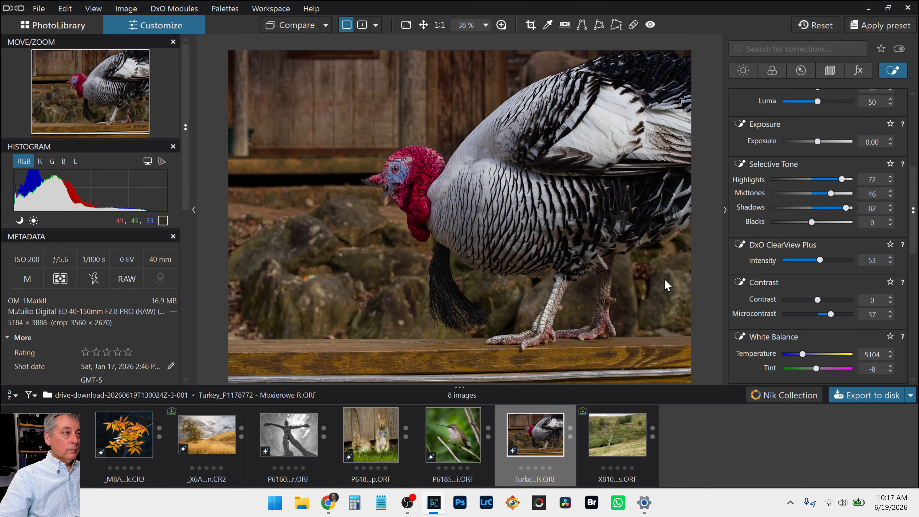
{"action": "scroll", "coordinate": [879, 91], "scroll_direction": "up", "scroll_amount": 6}
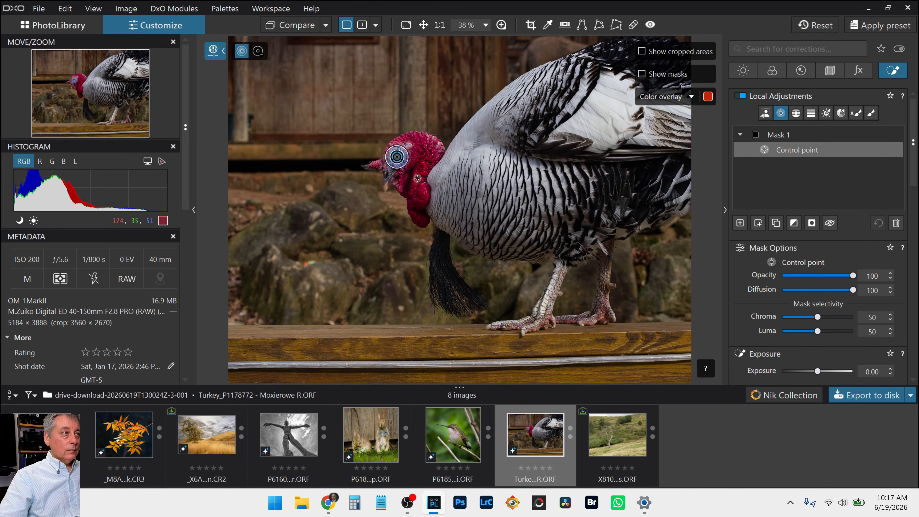
{"action": "left_click", "coordinate": [415, 178]}
{"action": "left_click_drag", "start_coordinate": [432, 137], "coordinate": [435, 125]}
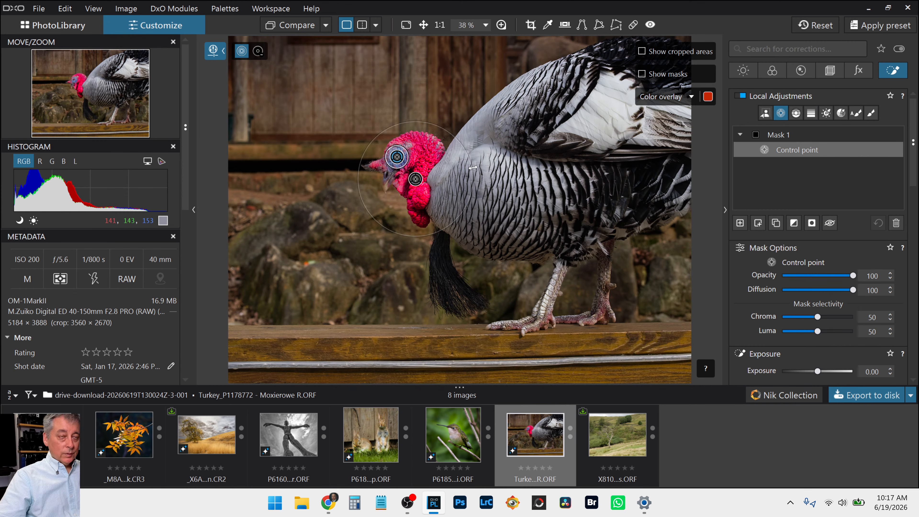
Step: Create a new Mask 2 and place a local-adjustment control point on the turkey's red neck
{"action": "left_click", "coordinate": [740, 223]}
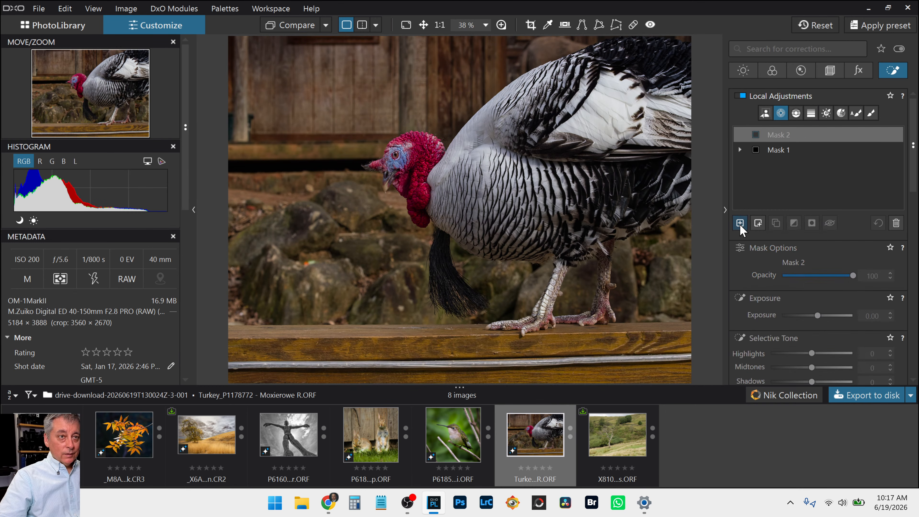
{"action": "left_click", "coordinate": [414, 168]}
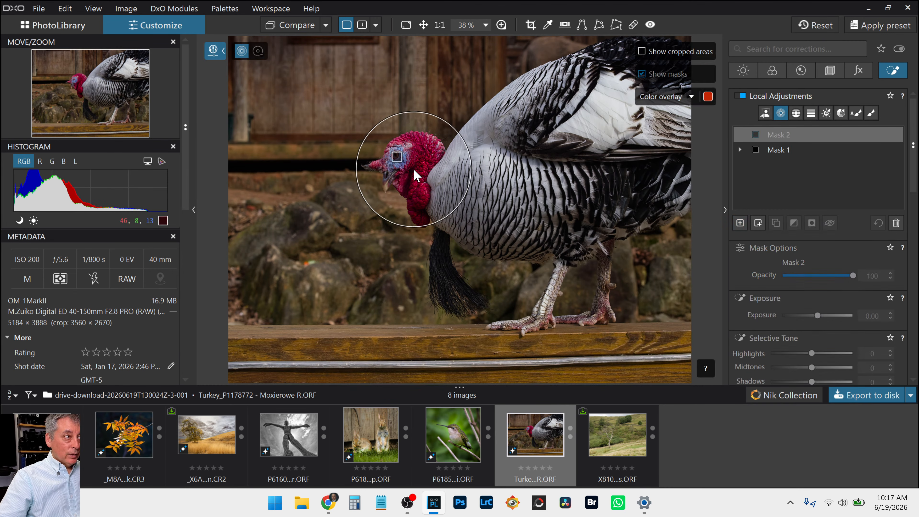
{"action": "scroll", "coordinate": [838, 359], "scroll_direction": "down", "scroll_amount": 3}
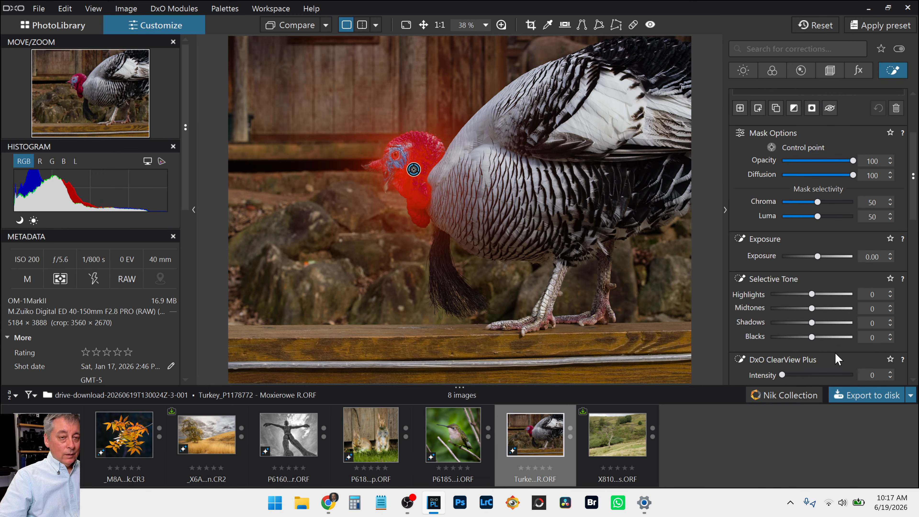
{"action": "mouse_move", "coordinate": [813, 295]}
{"action": "left_mouse_down"}
{"action": "mouse_move", "coordinate": [838, 298]}
{"action": "mouse_move", "coordinate": [830, 296]}
{"action": "mouse_move", "coordinate": [821, 325]}
{"action": "left_mouse_up"}
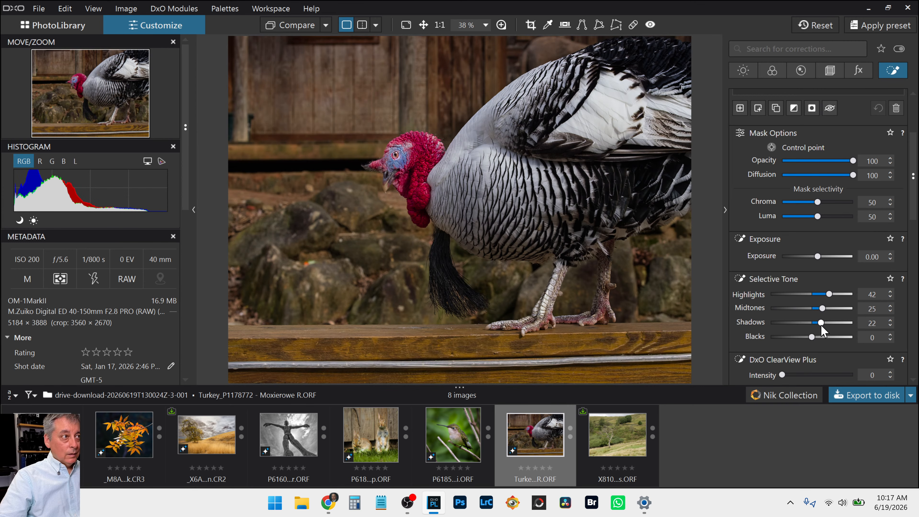
{"action": "double_click", "coordinate": [820, 323]}
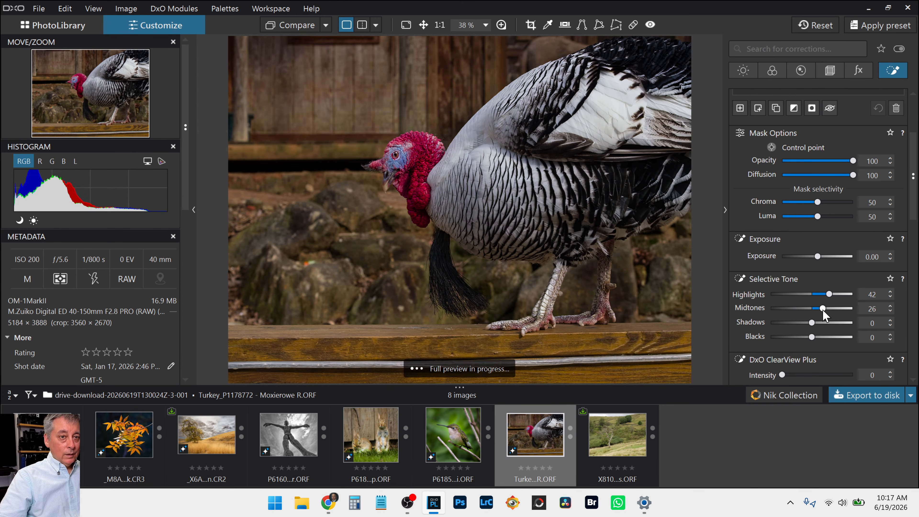
{"action": "double_click", "coordinate": [822, 308]}
{"action": "double_click", "coordinate": [828, 293]}
Step: Move the neck control point lower with a smaller range, and set its Highlights to 87, Midtones to 47 and Shadows to 23
{"action": "left_click_drag", "start_coordinate": [811, 322], "coordinate": [820, 323]}
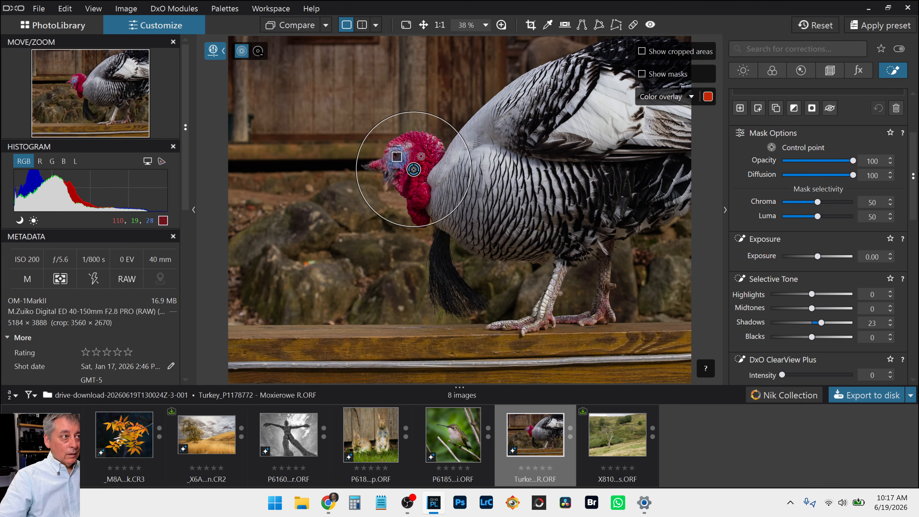
{"action": "left_click_drag", "start_coordinate": [411, 115], "coordinate": [416, 195]}
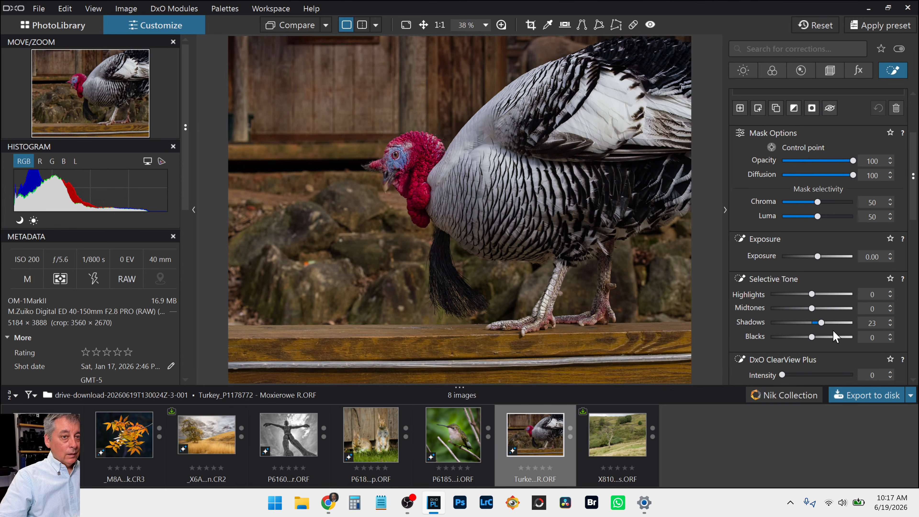
{"action": "left_click_drag", "start_coordinate": [812, 308], "coordinate": [831, 309]}
{"action": "left_click", "coordinate": [848, 293]}
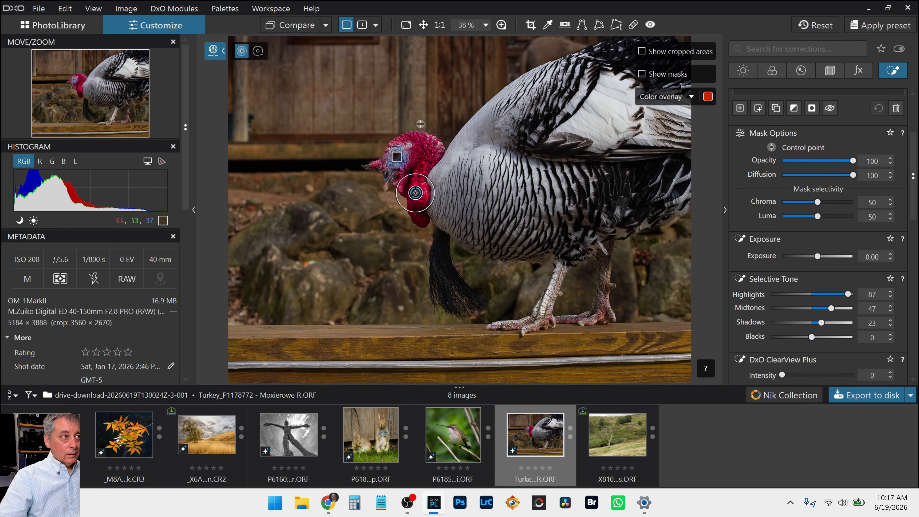
Step: Slightly widen the neck point's range and add a second, small-range control point to Mask 2 on the red skin behind the eye
{"action": "left_click_drag", "start_coordinate": [413, 173], "coordinate": [415, 167]}
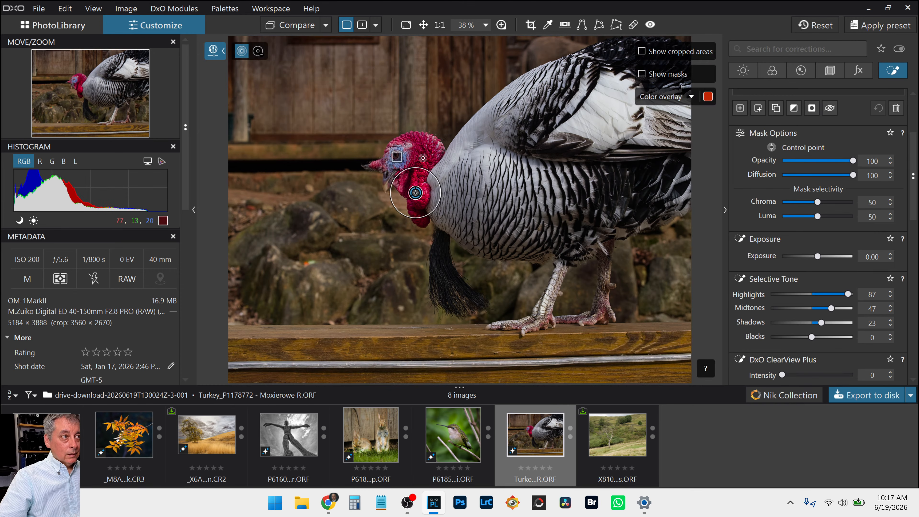
{"action": "left_click", "coordinate": [423, 157]}
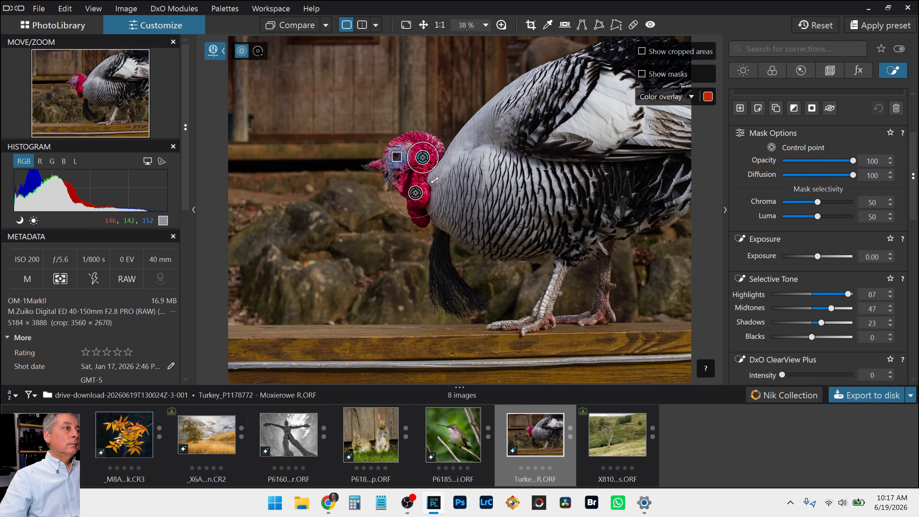
{"action": "left_click", "coordinate": [430, 181]}
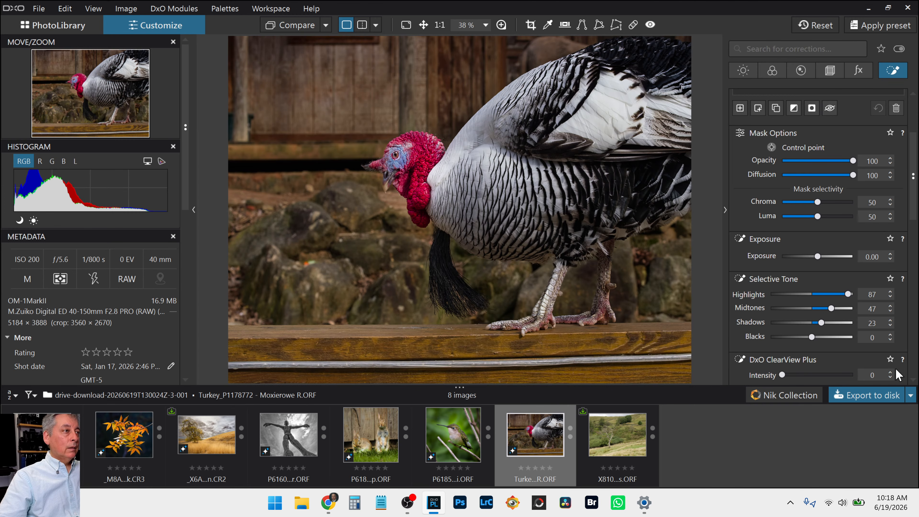
Step: Create a new Mask 3 and paint over the turkey's beak with the Auto brush
{"action": "scroll", "coordinate": [798, 279], "scroll_direction": "up", "scroll_amount": 3}
{"action": "left_click", "coordinate": [740, 226]}
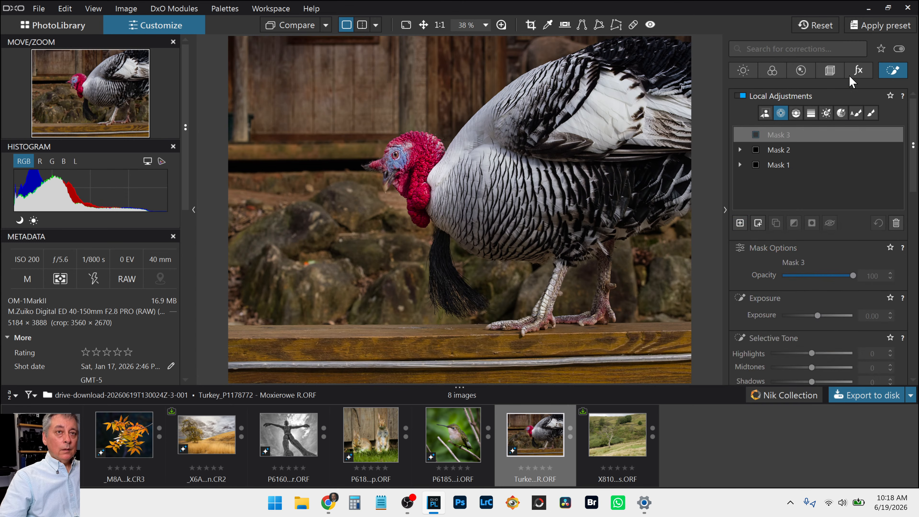
{"action": "left_click", "coordinate": [856, 113]}
{"action": "scroll", "coordinate": [364, 178], "scroll_direction": "up", "scroll_amount": 2}
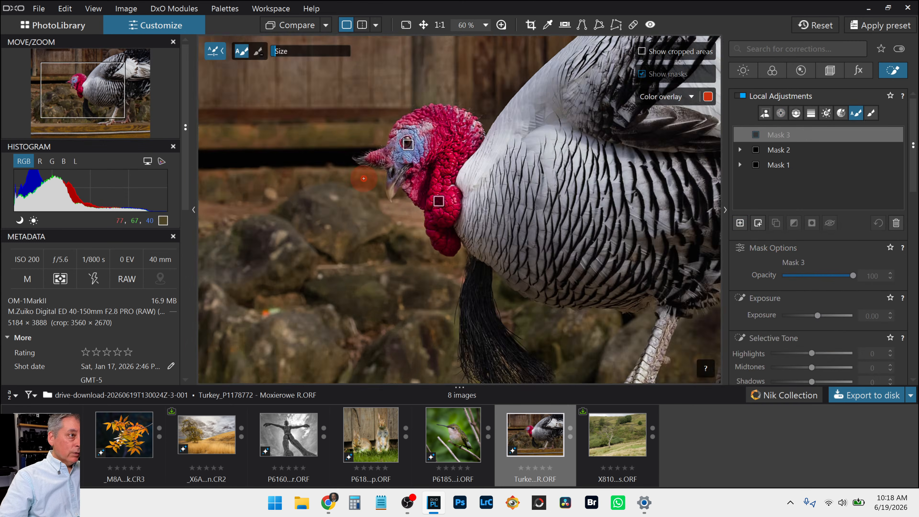
{"action": "scroll", "coordinate": [363, 178], "scroll_direction": "up", "scroll_amount": 4}
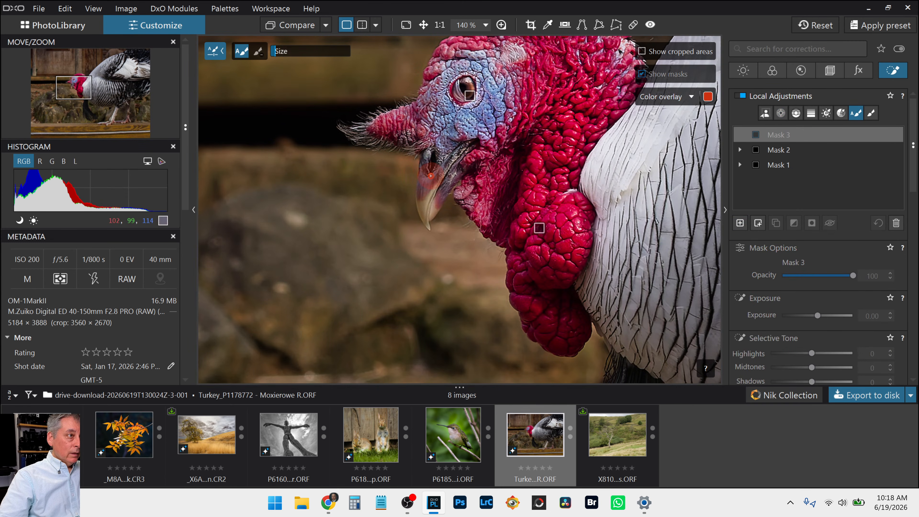
{"action": "left_click_drag", "start_coordinate": [428, 190], "coordinate": [428, 218]}
{"action": "mouse_move", "coordinate": [439, 184]}
{"action": "left_mouse_down"}
{"action": "mouse_move", "coordinate": [452, 152]}
{"action": "mouse_move", "coordinate": [429, 159]}
{"action": "mouse_move", "coordinate": [432, 170]}
{"action": "left_mouse_up"}
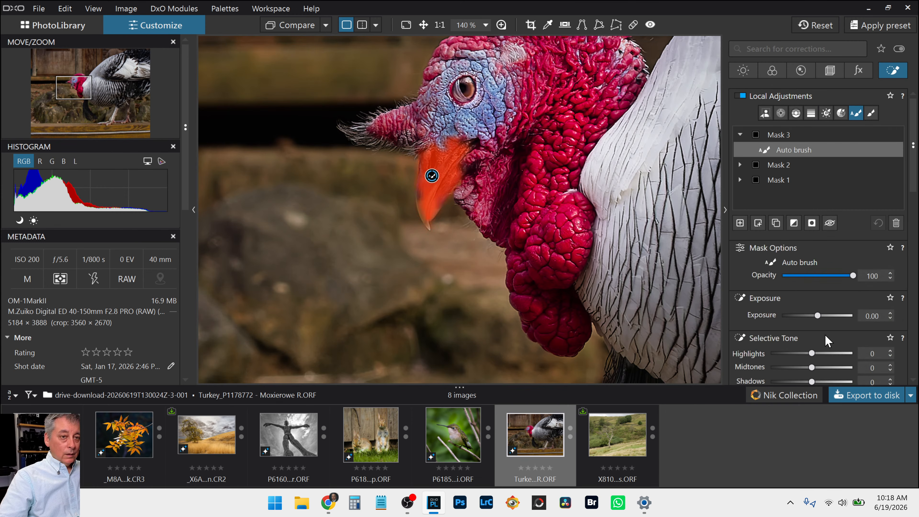
Step: For the beak mask, set ClearView Plus intensity to 64, Highlights to 44, Midtones to 18 and Microcontrast to 73
{"action": "scroll", "coordinate": [826, 337], "scroll_direction": "down", "scroll_amount": 3}
{"action": "left_click", "coordinate": [828, 319]}
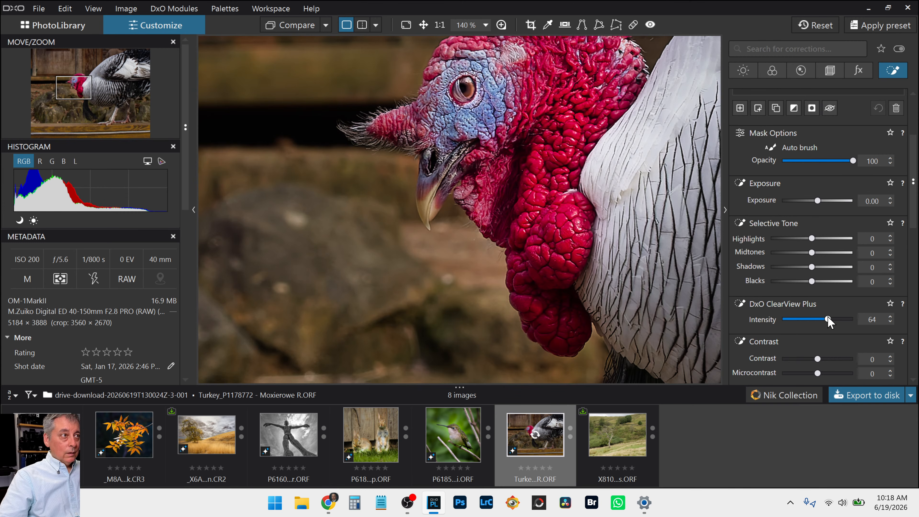
{"action": "left_click", "coordinate": [830, 239]}
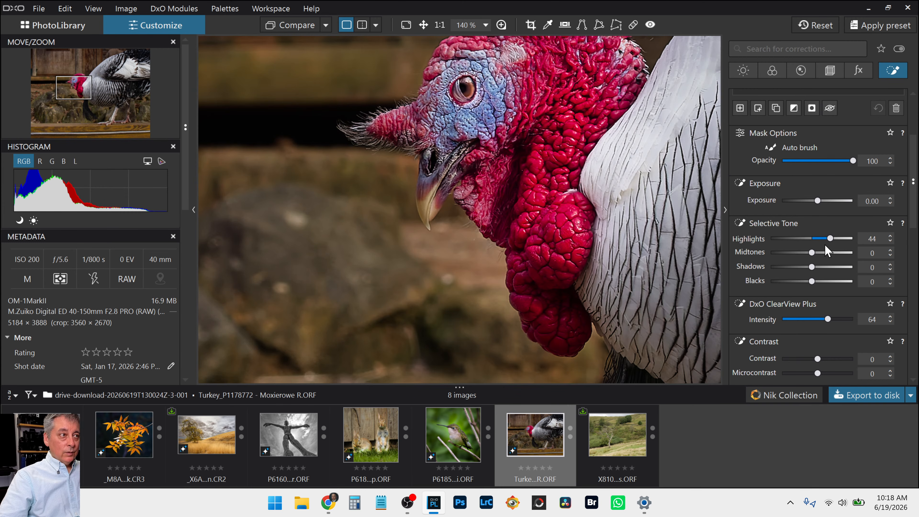
{"action": "left_click", "coordinate": [820, 252]}
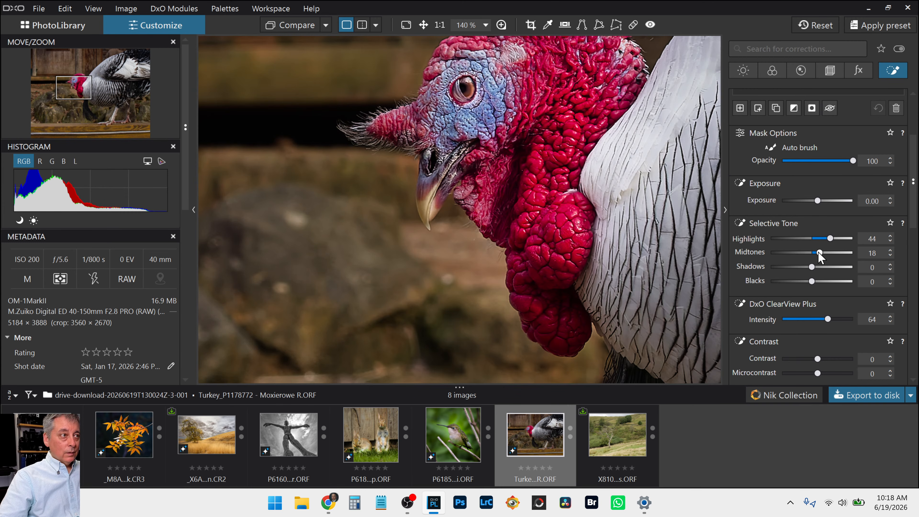
{"action": "scroll", "coordinate": [820, 311], "scroll_direction": "down", "scroll_amount": 2}
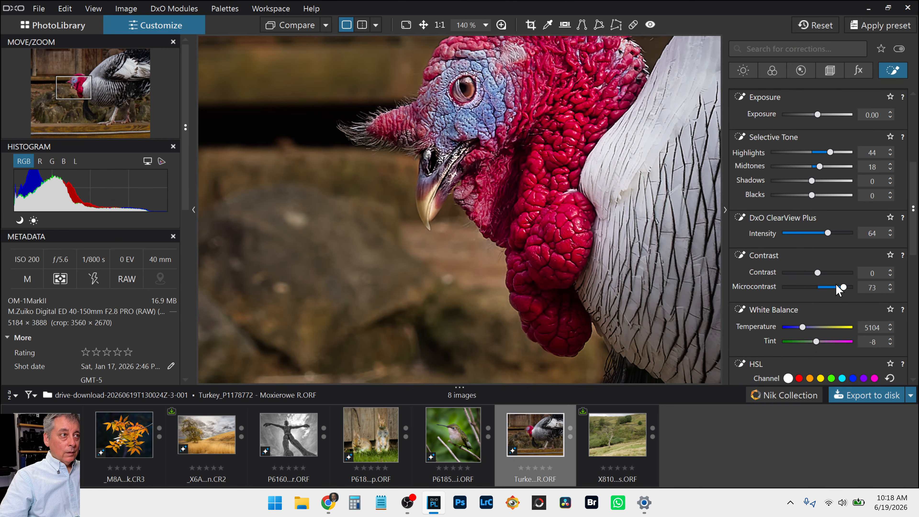
{"action": "scroll", "coordinate": [618, 207], "scroll_direction": "down", "scroll_amount": 3}
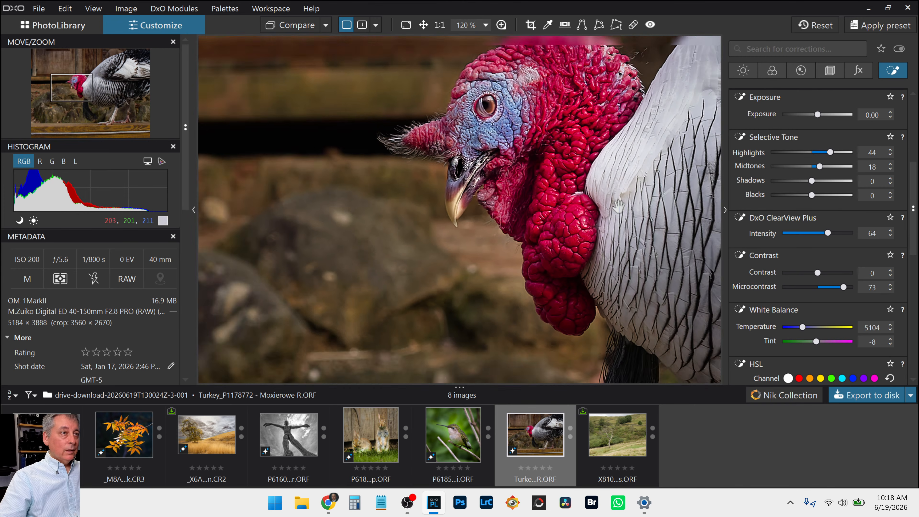
{"action": "scroll", "coordinate": [618, 206], "scroll_direction": "down", "scroll_amount": 2}
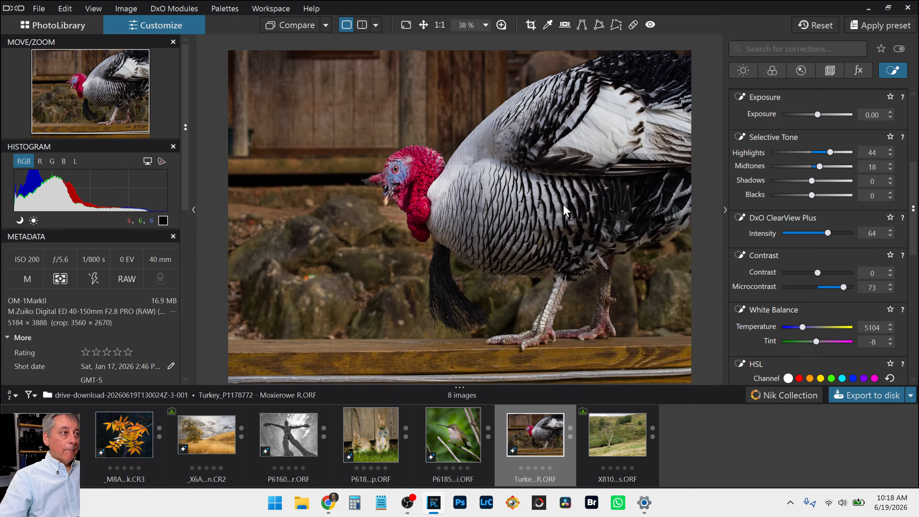
Step: Add another control point to Mask 2 on the pale feathers beside the neck and widen its range
{"action": "scroll", "coordinate": [780, 167], "scroll_direction": "up", "scroll_amount": 5}
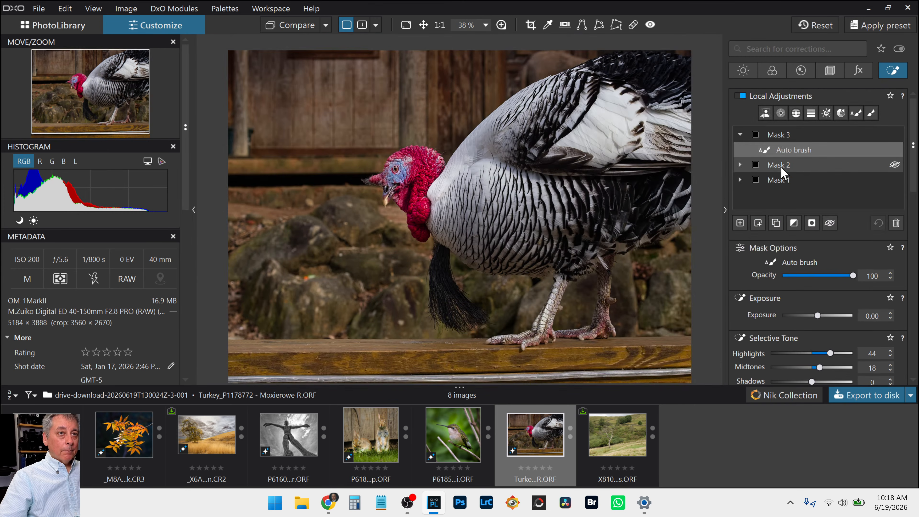
{"action": "left_click", "coordinate": [781, 168]}
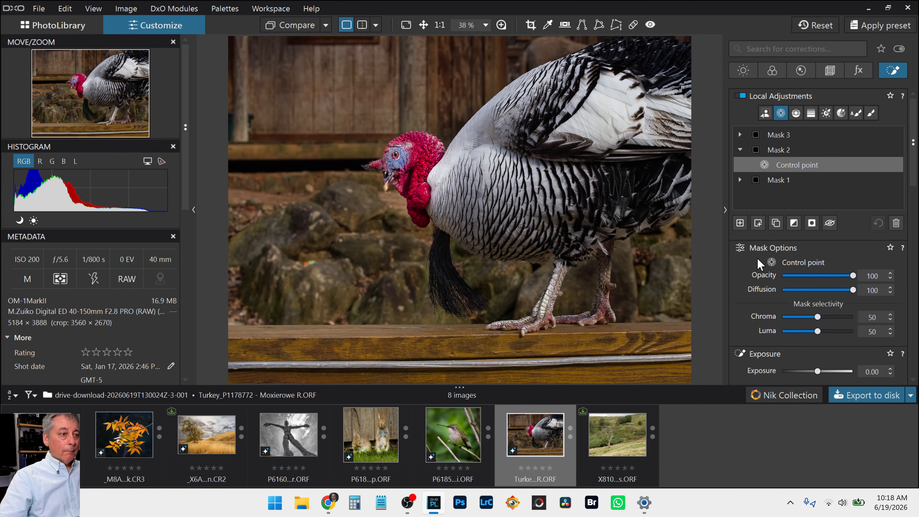
{"action": "mouse_move", "coordinate": [452, 197]}
{"action": "left_click_drag", "start_coordinate": [457, 195], "coordinate": [442, 180]}
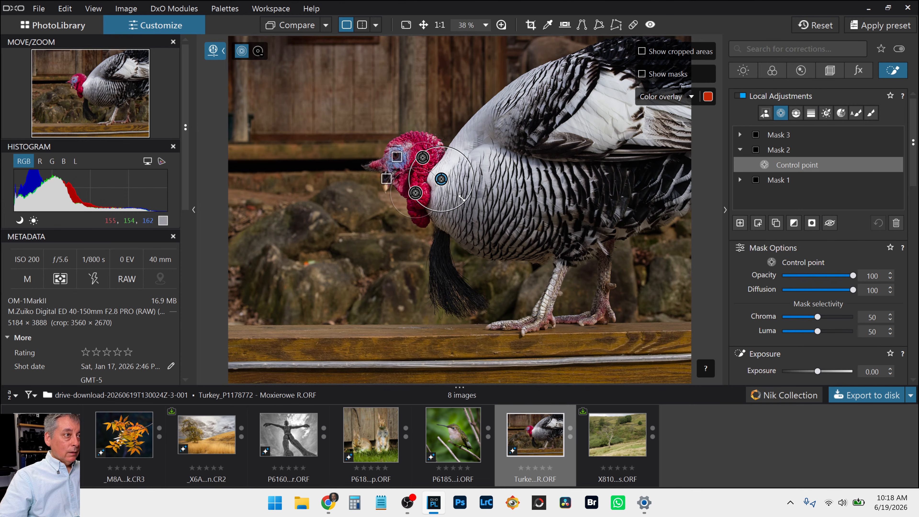
{"action": "left_click_drag", "start_coordinate": [467, 204], "coordinate": [471, 209]}
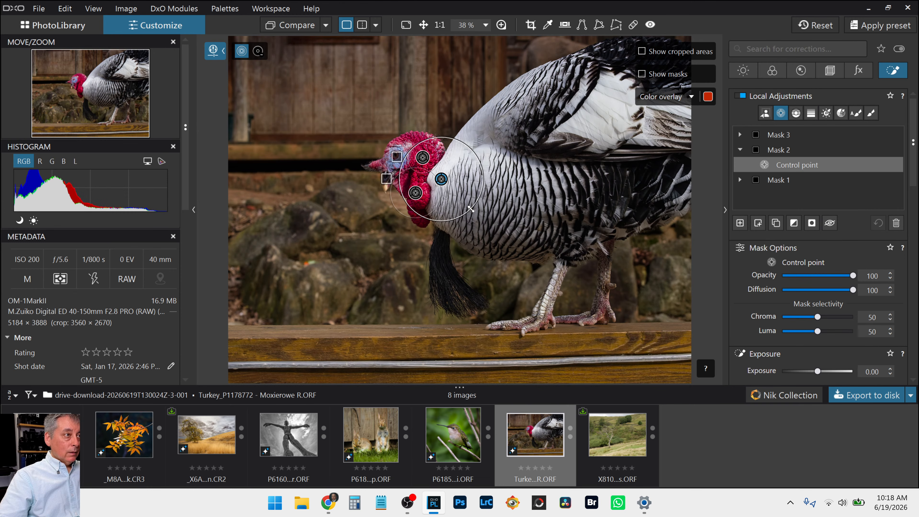
Step: Warm Mask 2 by setting its white balance temperature to 5604
{"action": "scroll", "coordinate": [808, 342], "scroll_direction": "down", "scroll_amount": 5}
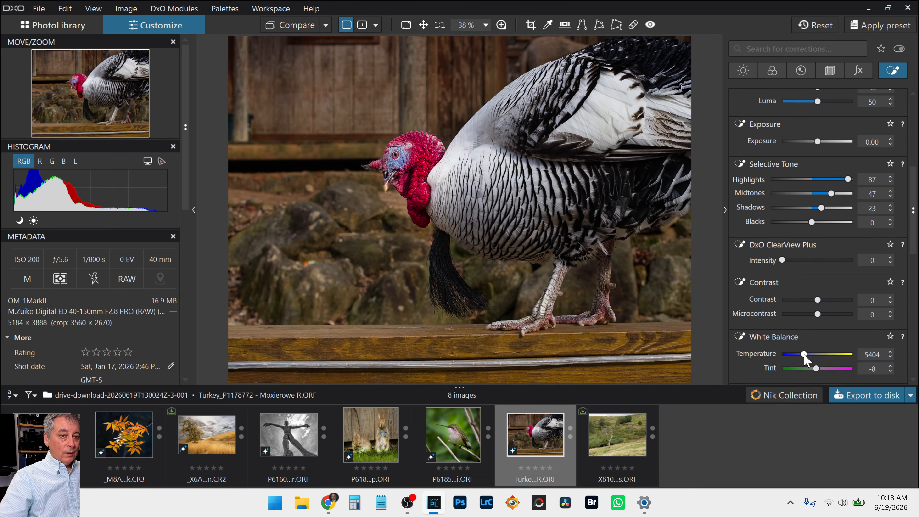
{"action": "scroll", "coordinate": [804, 359], "scroll_direction": "up", "scroll_amount": 1}
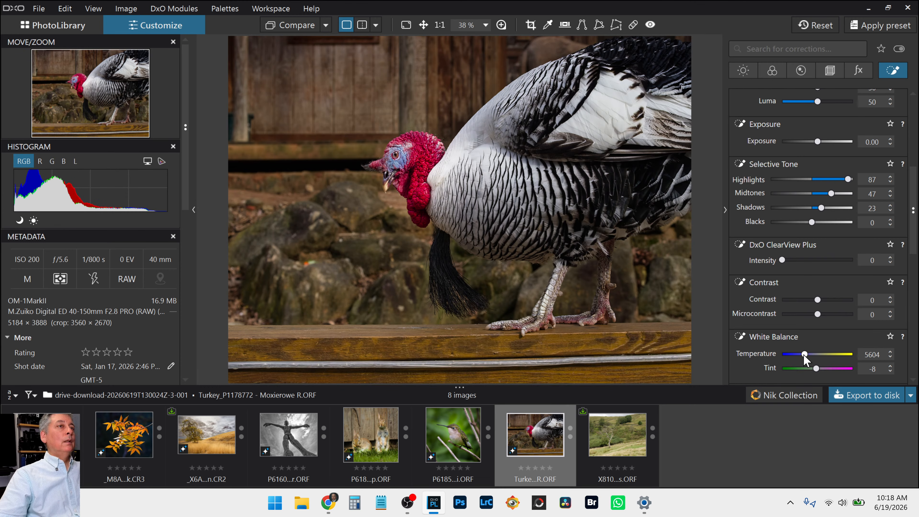
{"action": "scroll", "coordinate": [676, 286], "scroll_direction": "down", "scroll_amount": 1}
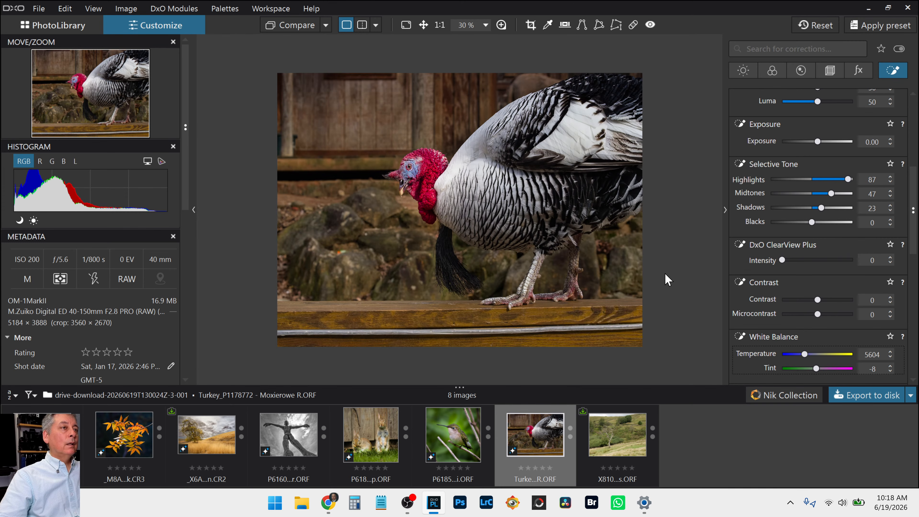
Step: Create a new Mask 4 with a control point on the white wing feathers and enlarge its range to cover the body
{"action": "scroll", "coordinate": [780, 155], "scroll_direction": "up", "scroll_amount": 5}
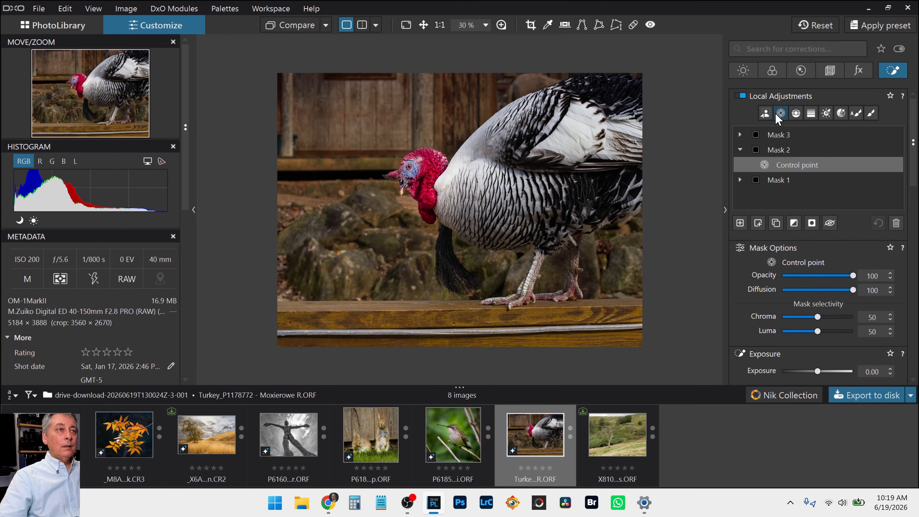
{"action": "left_click", "coordinate": [781, 113]}
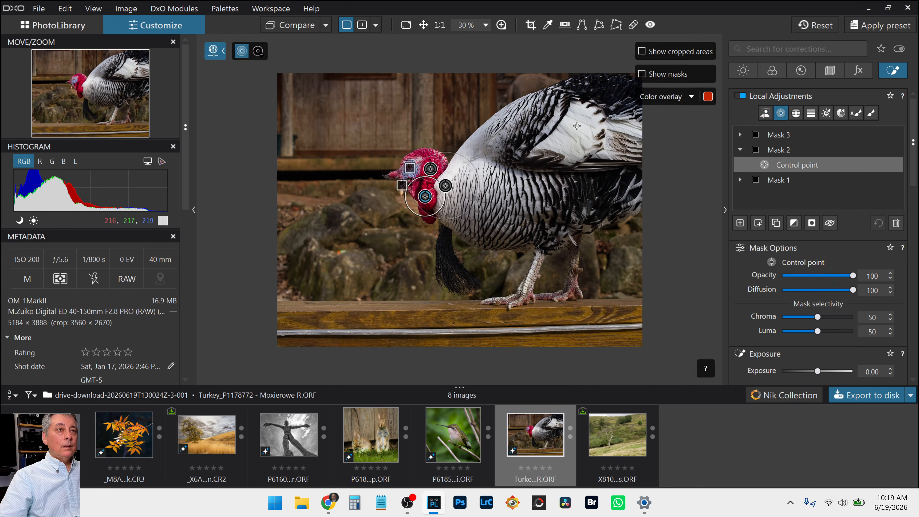
{"action": "left_click", "coordinate": [740, 222]}
{"action": "left_click", "coordinate": [582, 141]}
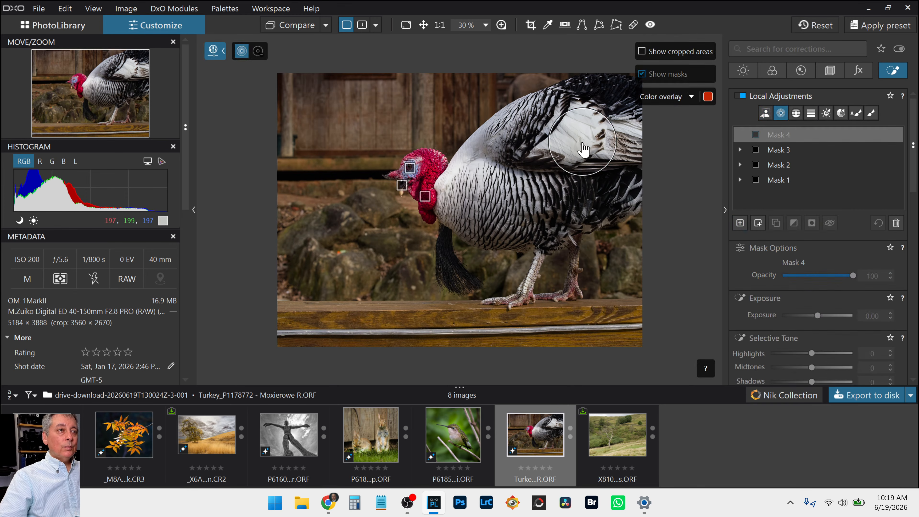
{"action": "left_click_drag", "start_coordinate": [599, 176], "coordinate": [638, 242]}
Step: For Mask 4 on the body feathers, set Highlights to -36, Midtones to -22, ClearView Plus intensity to 44 and Microcontrast to 54
{"action": "scroll", "coordinate": [803, 322], "scroll_direction": "down", "scroll_amount": 2}
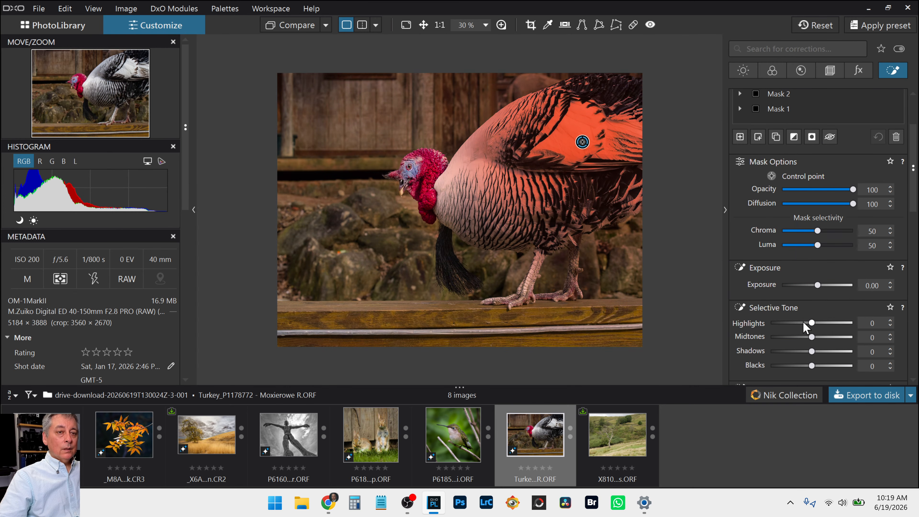
{"action": "left_click_drag", "start_coordinate": [798, 321], "coordinate": [796, 321]}
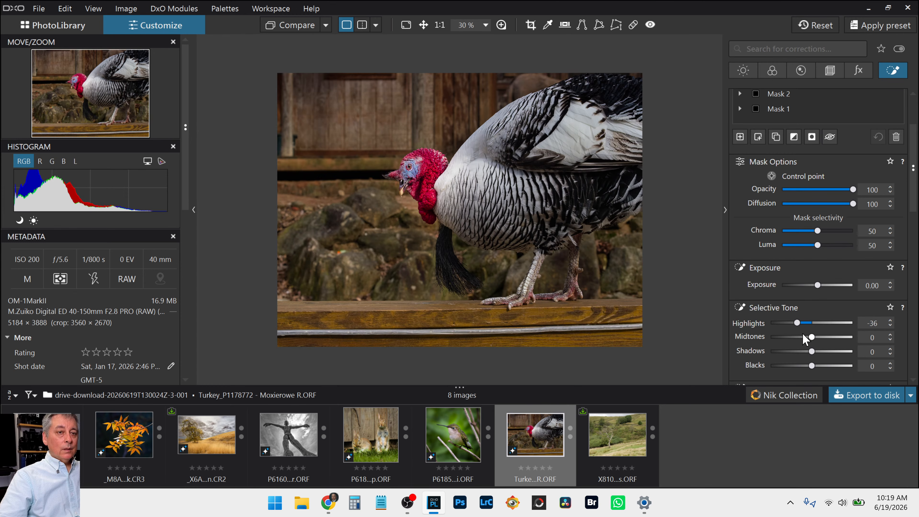
{"action": "scroll", "coordinate": [845, 368], "scroll_direction": "down", "scroll_amount": 2}
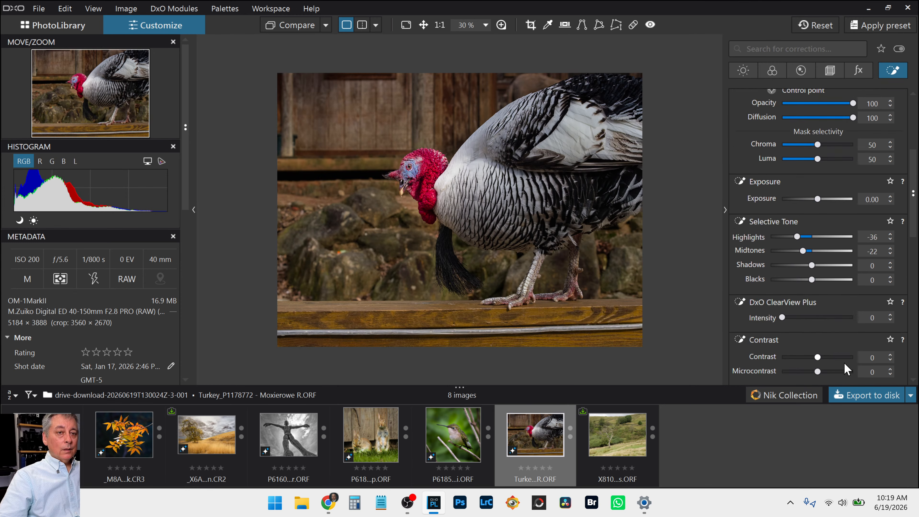
{"action": "left_click", "coordinate": [814, 318]}
{"action": "scroll", "coordinate": [838, 366], "scroll_direction": "down", "scroll_amount": 1}
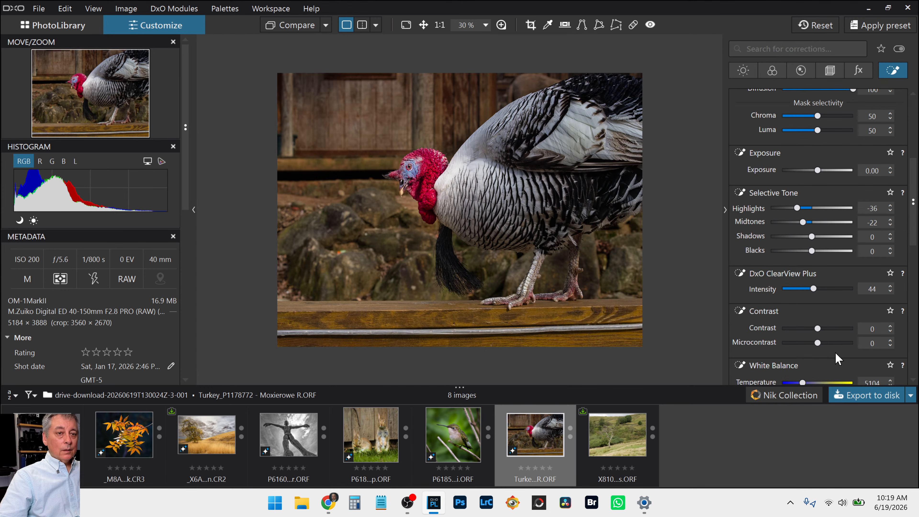
{"action": "left_click", "coordinate": [836, 342]}
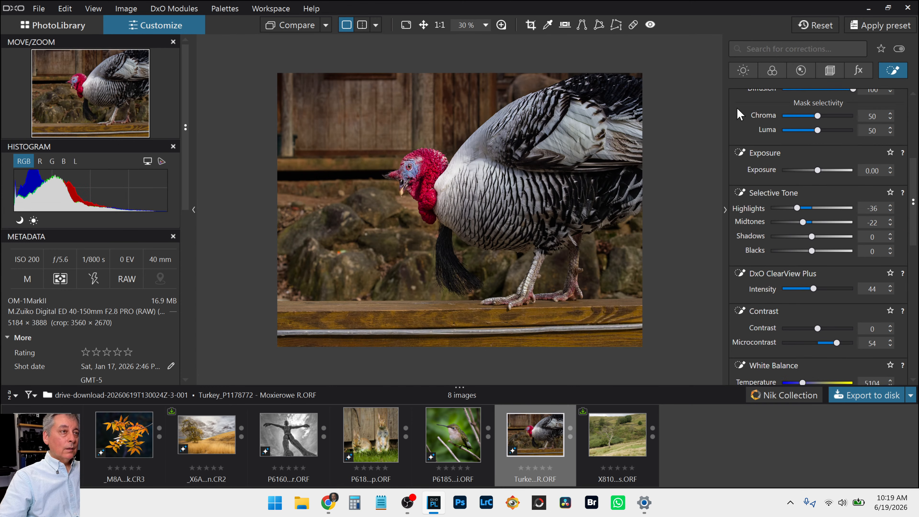
Step: Create a new Mask 5 and paint over both of the turkey's legs and feet with the auto brush
{"action": "scroll", "coordinate": [730, 191], "scroll_direction": "up", "scroll_amount": 5}
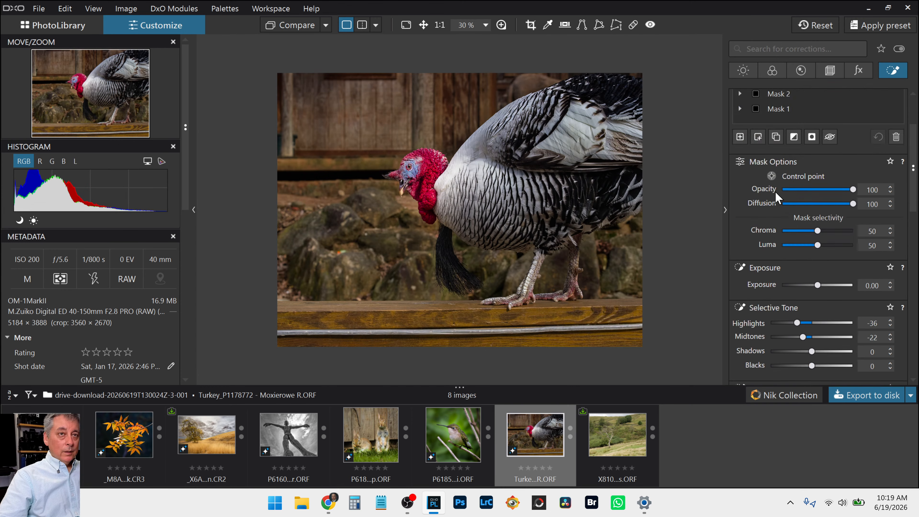
{"action": "left_click", "coordinate": [740, 223]}
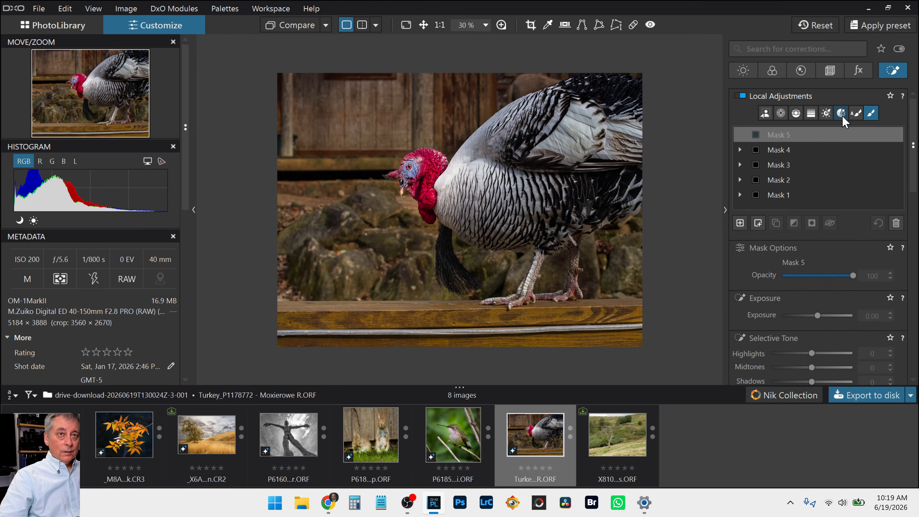
{"action": "left_click", "coordinate": [855, 113]}
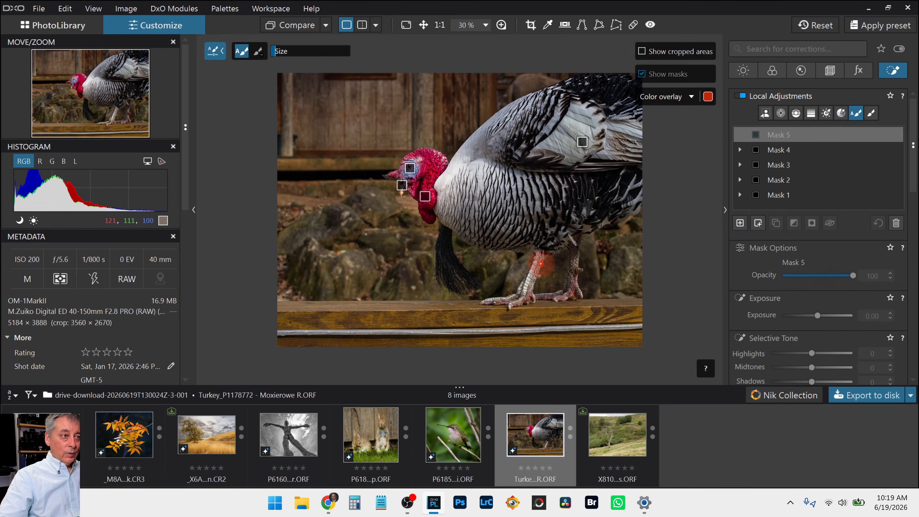
{"action": "scroll", "coordinate": [540, 258], "scroll_direction": "down", "scroll_amount": 1}
{"action": "scroll", "coordinate": [538, 258], "scroll_direction": "up", "scroll_amount": 2}
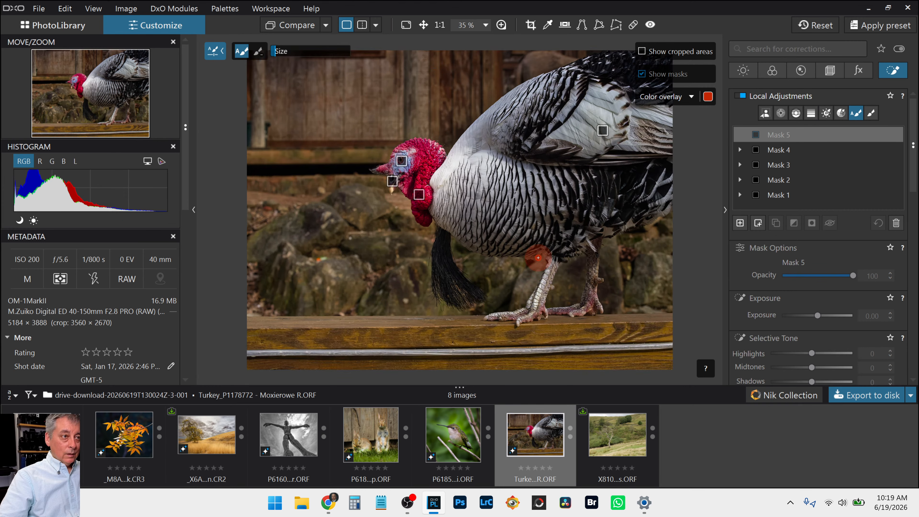
{"action": "scroll", "coordinate": [541, 258], "scroll_direction": "up", "scroll_amount": 2}
{"action": "mouse_move", "coordinate": [560, 270]}
{"action": "left_mouse_down"}
{"action": "mouse_move", "coordinate": [543, 311]}
{"action": "mouse_move", "coordinate": [509, 324]}
{"action": "left_mouse_up"}
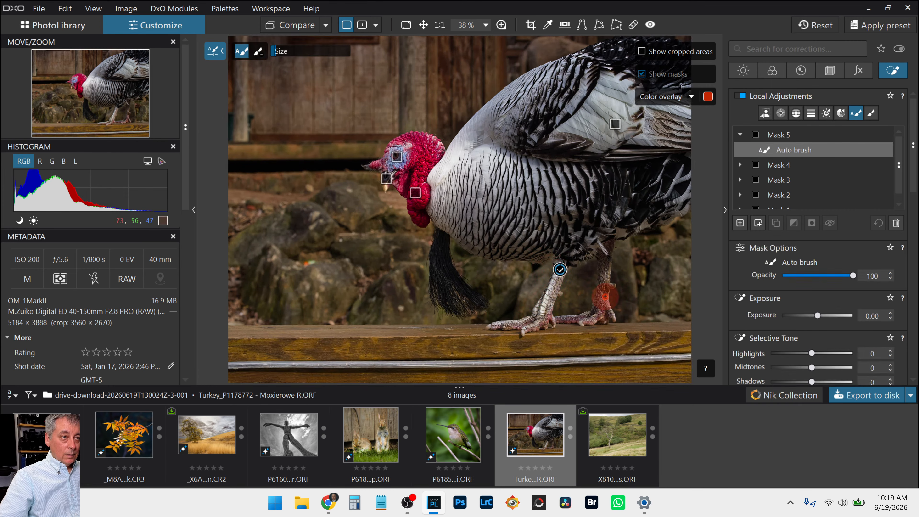
{"action": "mouse_move", "coordinate": [608, 257]}
{"action": "left_mouse_down"}
{"action": "mouse_move", "coordinate": [612, 286]}
{"action": "mouse_move", "coordinate": [604, 275]}
{"action": "mouse_move", "coordinate": [598, 309]}
{"action": "mouse_move", "coordinate": [562, 319]}
{"action": "left_mouse_up"}
Step: Raise the opacity of the erasing brush for the leg mask
{"action": "key", "text": "alt"}
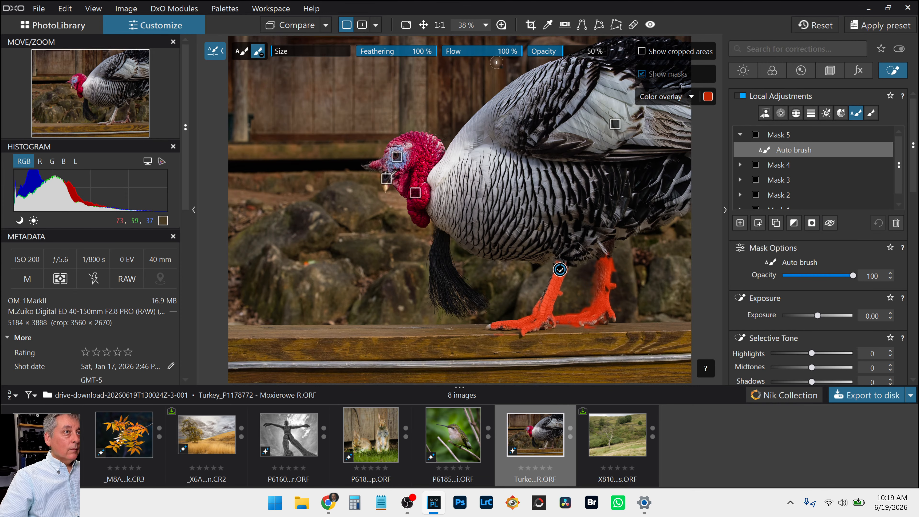
{"action": "left_click", "coordinate": [607, 54]}
{"action": "left_click_drag", "start_coordinate": [607, 58], "coordinate": [615, 58]}
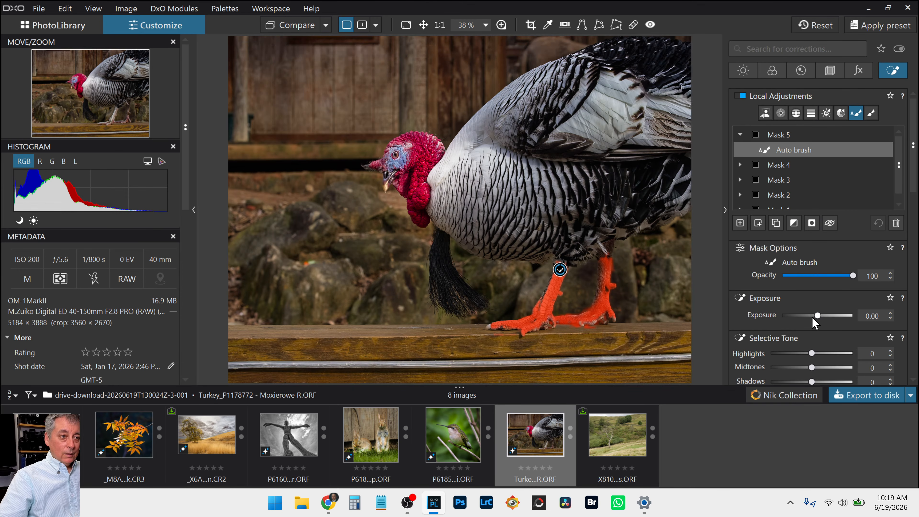
Step: Boost the saturation of the red HSL channel for the leg mask
{"action": "scroll", "coordinate": [812, 318], "scroll_direction": "down", "scroll_amount": 10}
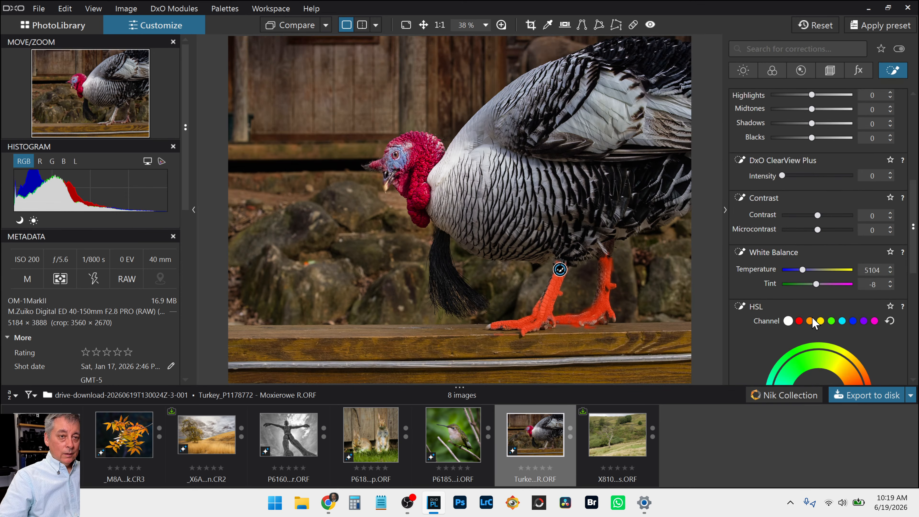
{"action": "scroll", "coordinate": [812, 320], "scroll_direction": "down", "scroll_amount": 3}
{"action": "left_click", "coordinate": [799, 234]}
{"action": "scroll", "coordinate": [829, 306], "scroll_direction": "down", "scroll_amount": 2}
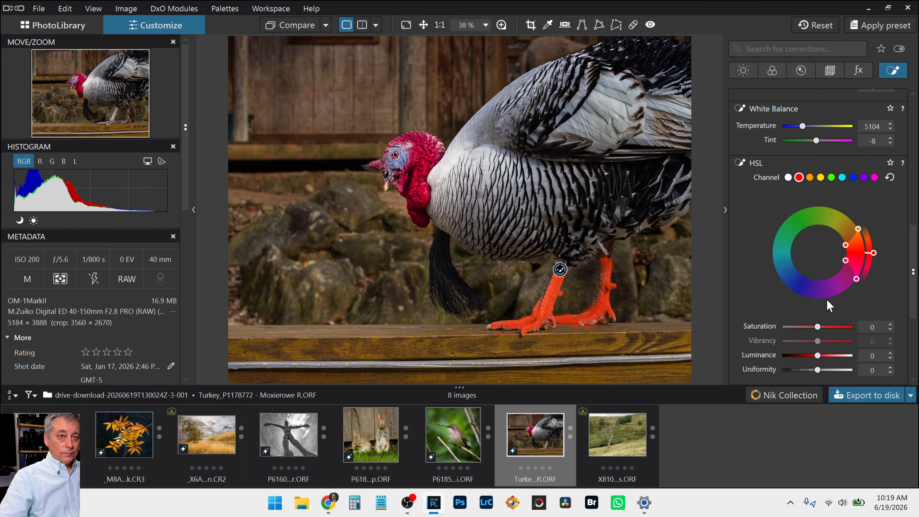
{"action": "left_click", "coordinate": [851, 327]}
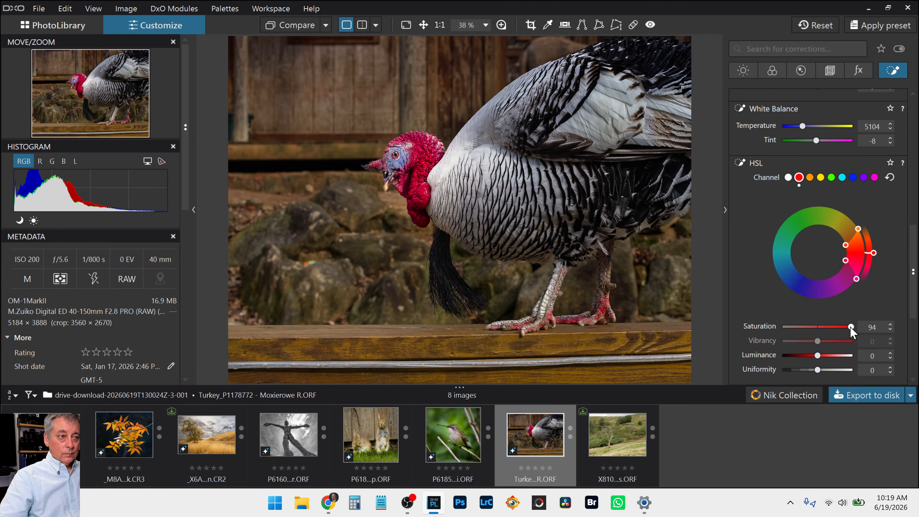
{"action": "left_click_drag", "start_coordinate": [840, 327], "coordinate": [841, 328]}
Step: Set the leg mask's ClearView Plus intensity to 38 and Microcontrast to 50
{"action": "scroll", "coordinate": [784, 279], "scroll_direction": "up", "scroll_amount": 5}
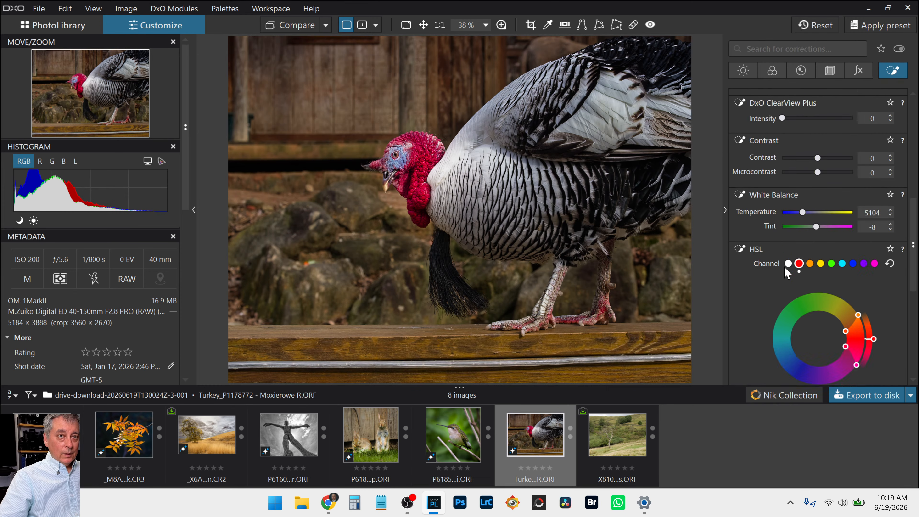
{"action": "left_click", "coordinate": [835, 230]}
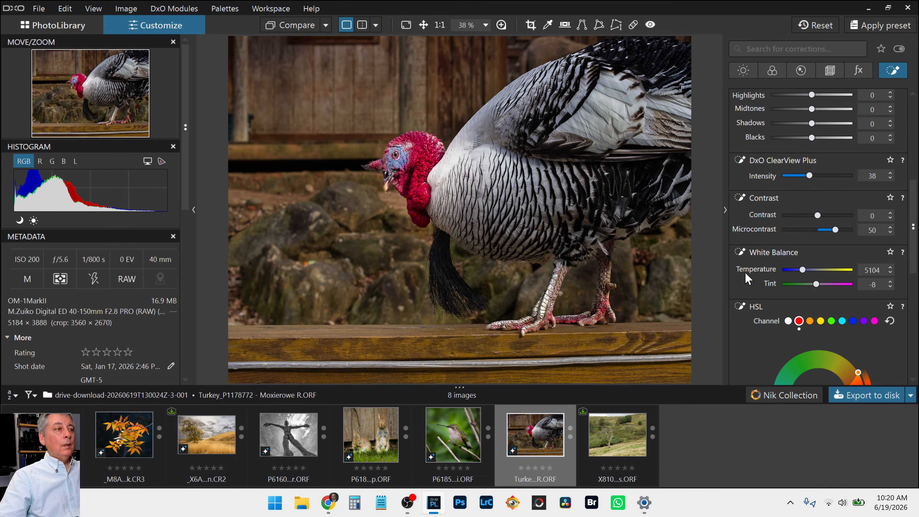
{"action": "scroll", "coordinate": [757, 177], "scroll_direction": "up", "scroll_amount": 8}
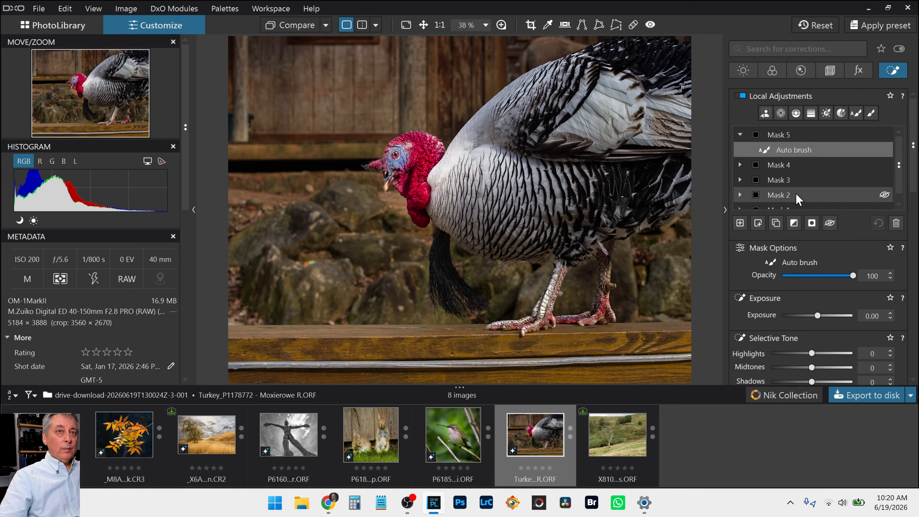
Step: Create a new Mask 6 and paint over the turkey's black chest beard with the auto brush
{"action": "left_click", "coordinate": [812, 154]}
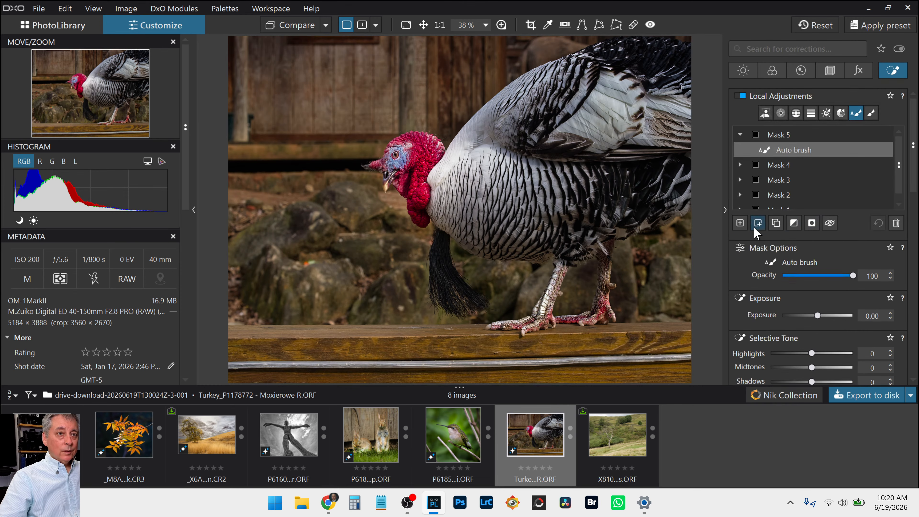
{"action": "left_click", "coordinate": [742, 227]}
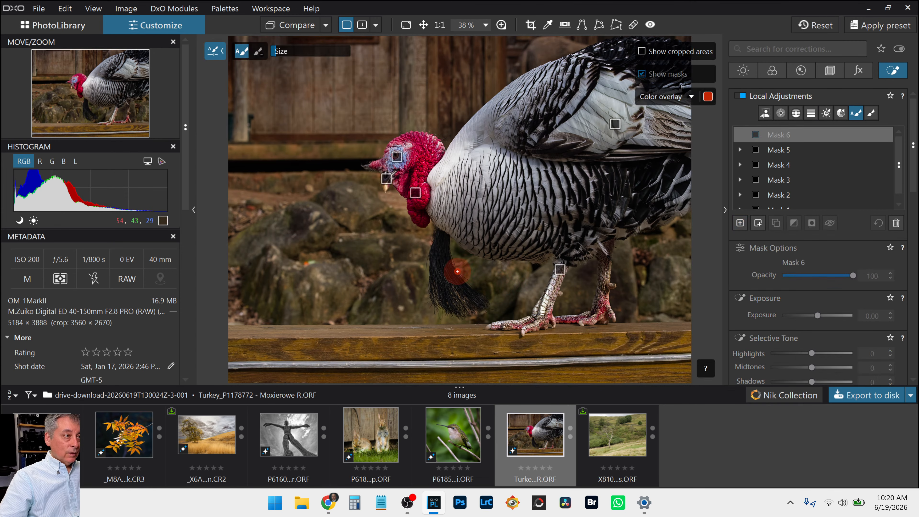
{"action": "mouse_move", "coordinate": [446, 273]}
{"action": "left_mouse_down"}
{"action": "mouse_move", "coordinate": [440, 240]}
{"action": "mouse_move", "coordinate": [436, 263]}
{"action": "mouse_move", "coordinate": [454, 312]}
{"action": "left_mouse_up"}
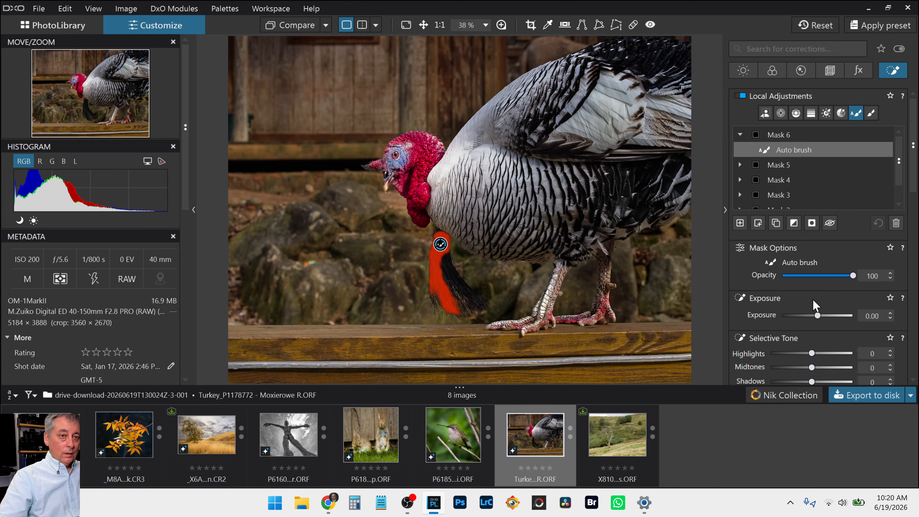
Step: Brighten the beard mask by setting Highlights to 82, Midtones to 54 and Shadows to 27
{"action": "scroll", "coordinate": [844, 347], "scroll_direction": "down", "scroll_amount": 1}
{"action": "left_click", "coordinate": [846, 324]}
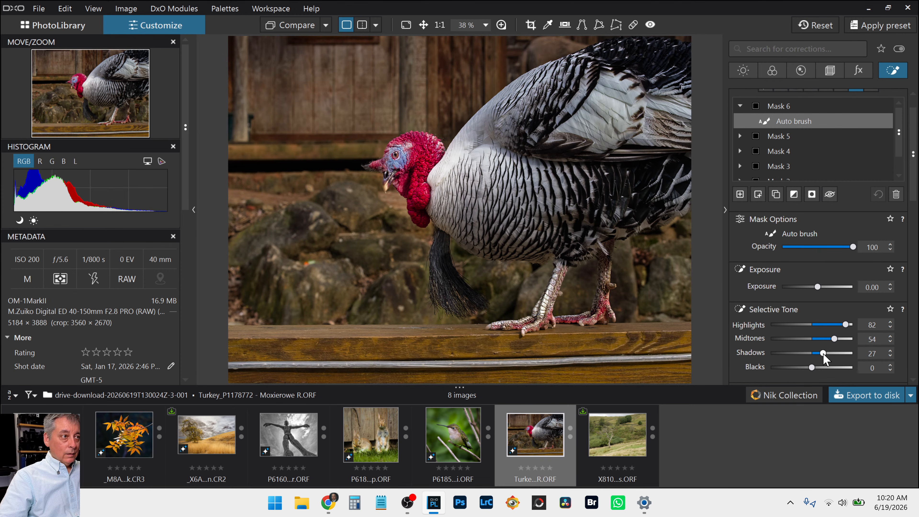
{"action": "scroll", "coordinate": [785, 315], "scroll_direction": "down", "scroll_amount": 2}
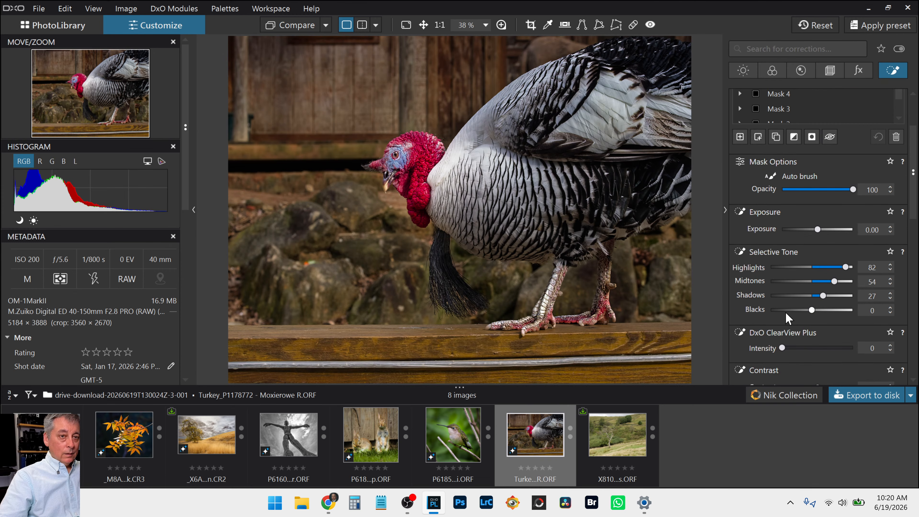
Step: Set the beard mask's ClearView Plus intensity to 51, Microcontrast to 39 and white balance temperature to 5604
{"action": "left_click", "coordinate": [818, 347]}
{"action": "scroll", "coordinate": [792, 371], "scroll_direction": "down", "scroll_amount": 2}
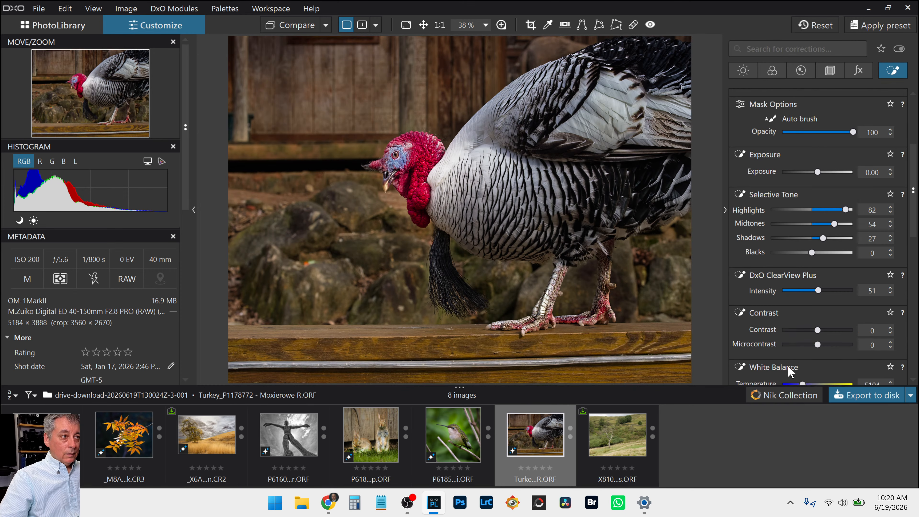
{"action": "left_click", "coordinate": [844, 344]}
{"action": "left_click_drag", "start_coordinate": [833, 345], "coordinate": [833, 344]}
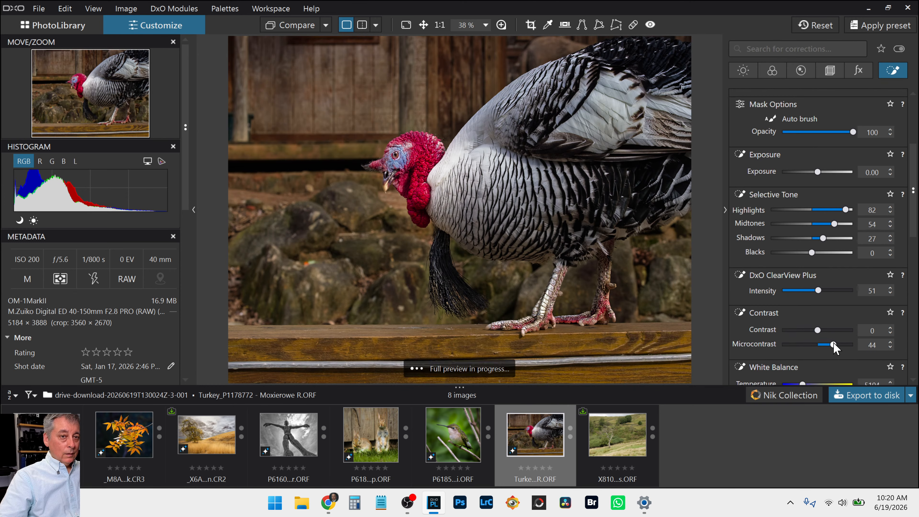
{"action": "scroll", "coordinate": [787, 359], "scroll_direction": "down", "scroll_amount": 2}
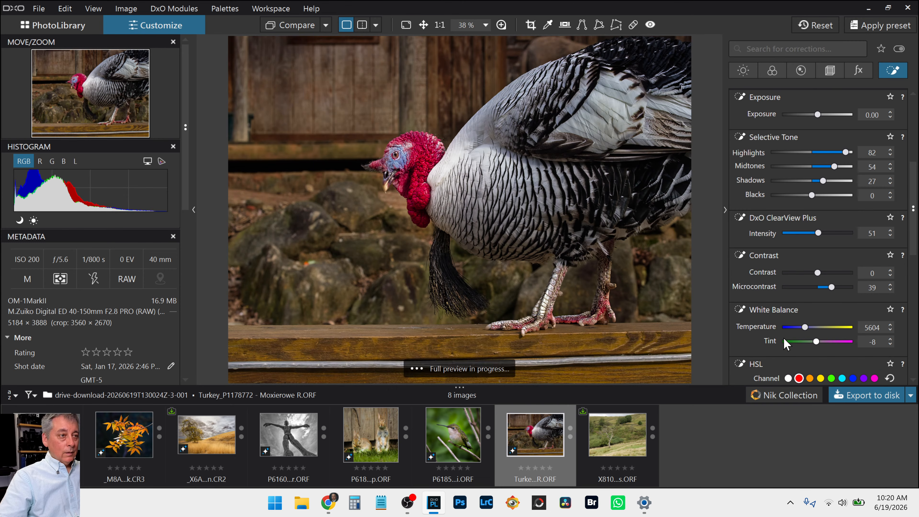
{"action": "scroll", "coordinate": [692, 323], "scroll_direction": "down", "scroll_amount": 1}
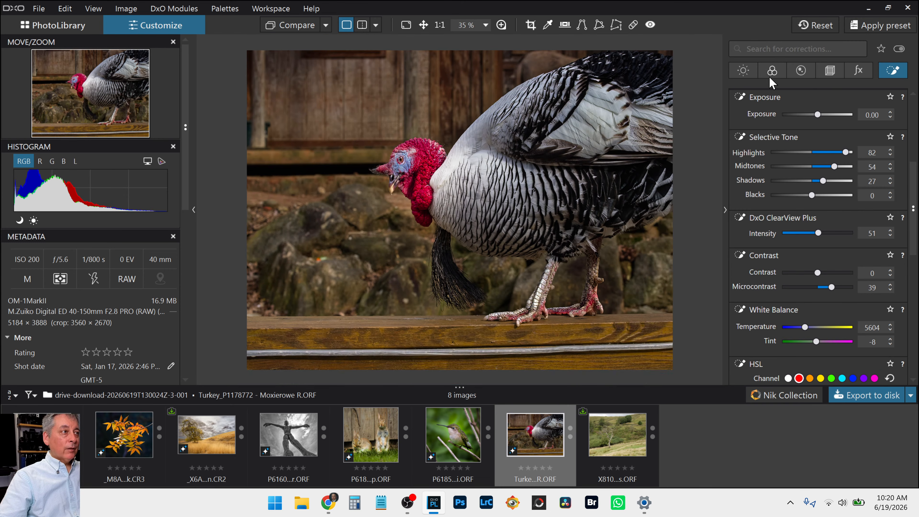
Step: Create a new Mask 7 with a wide control point on the wooden wall, with Chroma and Luma selectivity at 60
{"action": "scroll", "coordinate": [789, 122], "scroll_direction": "up", "scroll_amount": 5}
{"action": "left_click", "coordinate": [785, 115]}
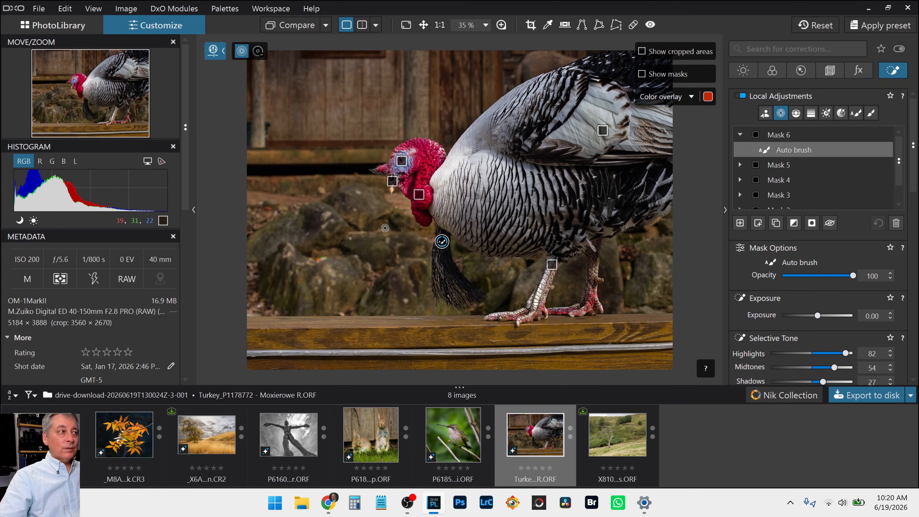
{"action": "left_click", "coordinate": [294, 95]}
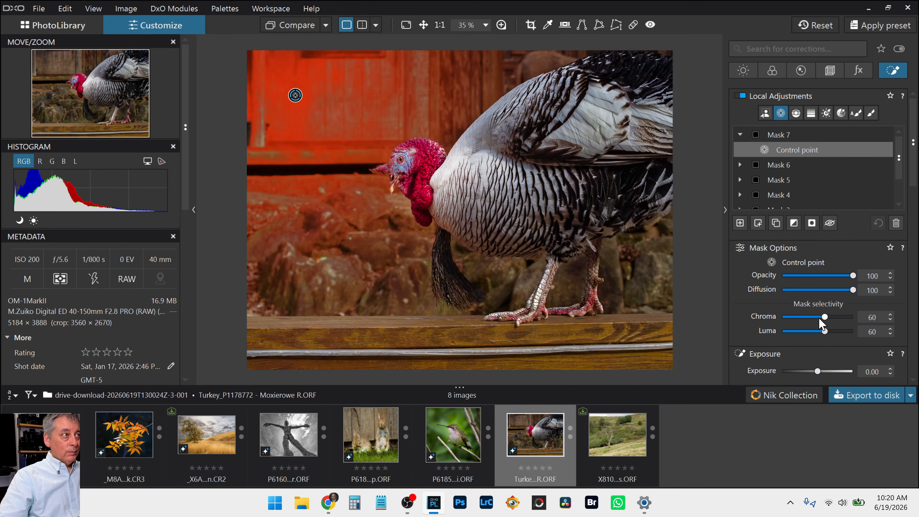
Step: Darken the background mask by setting Blacks to -50 and Shadows to -21
{"action": "scroll", "coordinate": [768, 338], "scroll_direction": "down", "scroll_amount": 3}
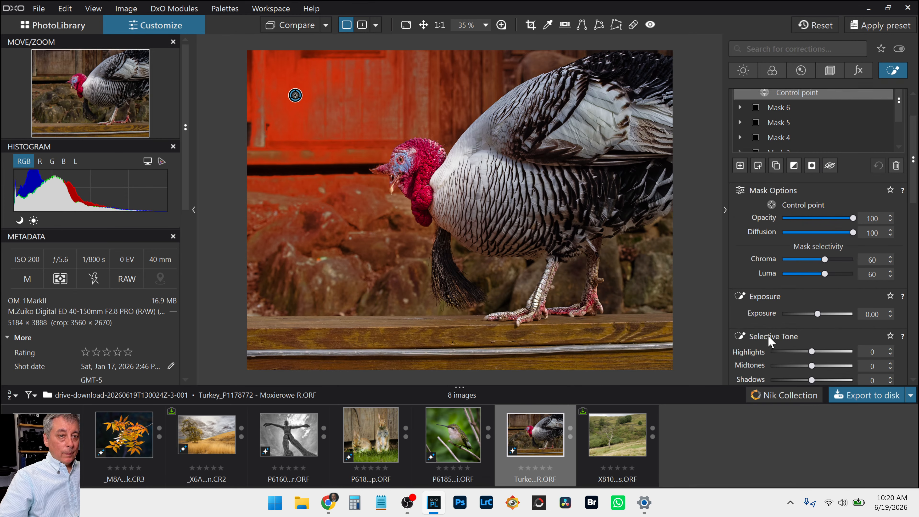
{"action": "left_click", "coordinate": [784, 337]}
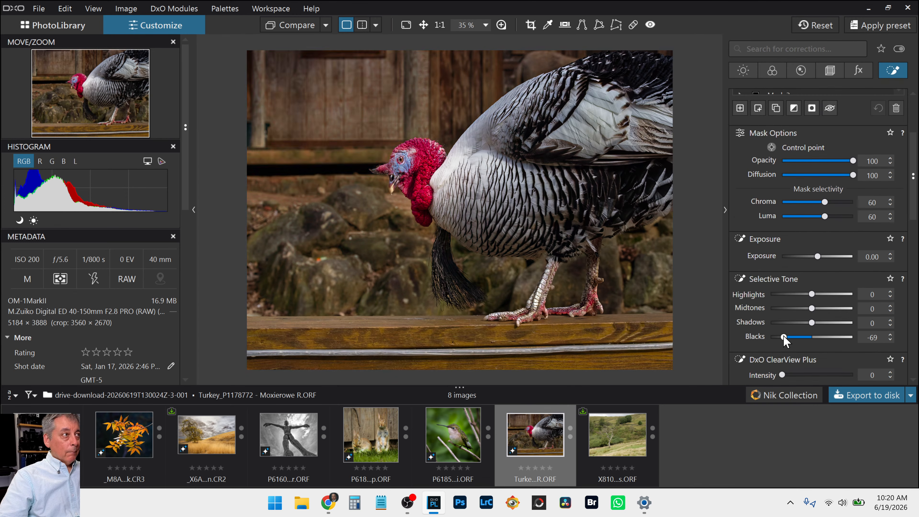
{"action": "left_click_drag", "start_coordinate": [784, 337], "coordinate": [786, 337]}
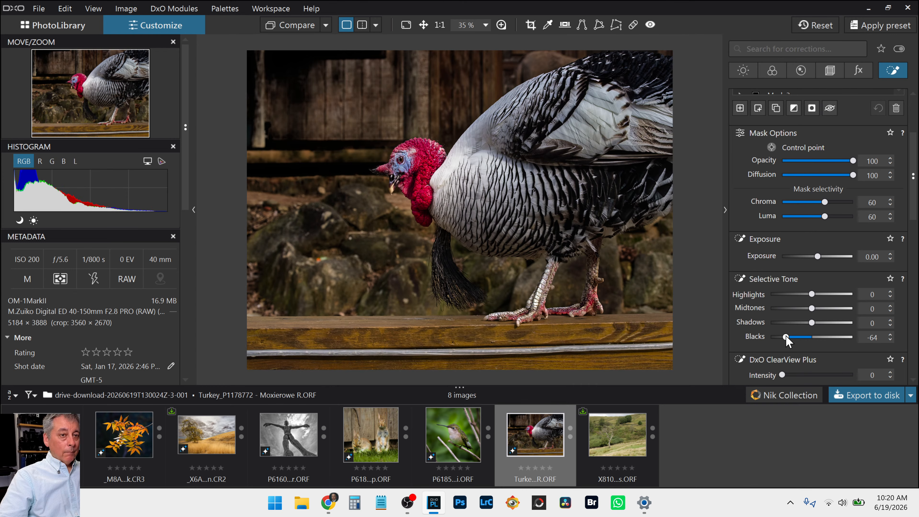
{"action": "left_click", "coordinate": [803, 322]}
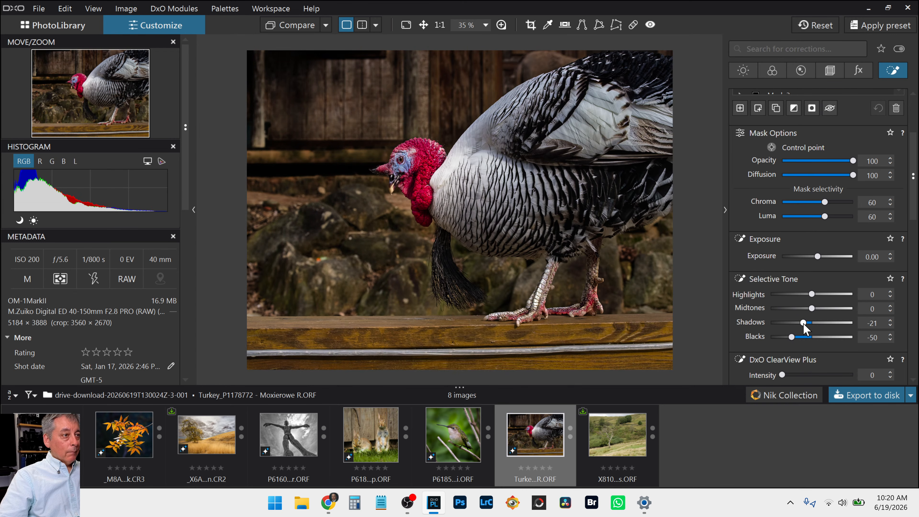
Step: Add two more control points to Mask 7 on the wooden beam at the photo's lower-left and lower-right corners
{"action": "left_click", "coordinate": [253, 346]}
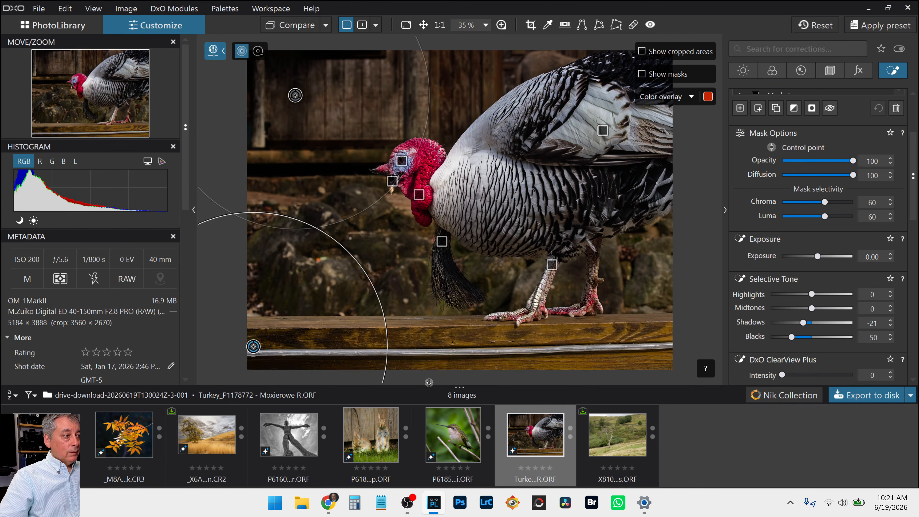
{"action": "left_click", "coordinate": [661, 356]}
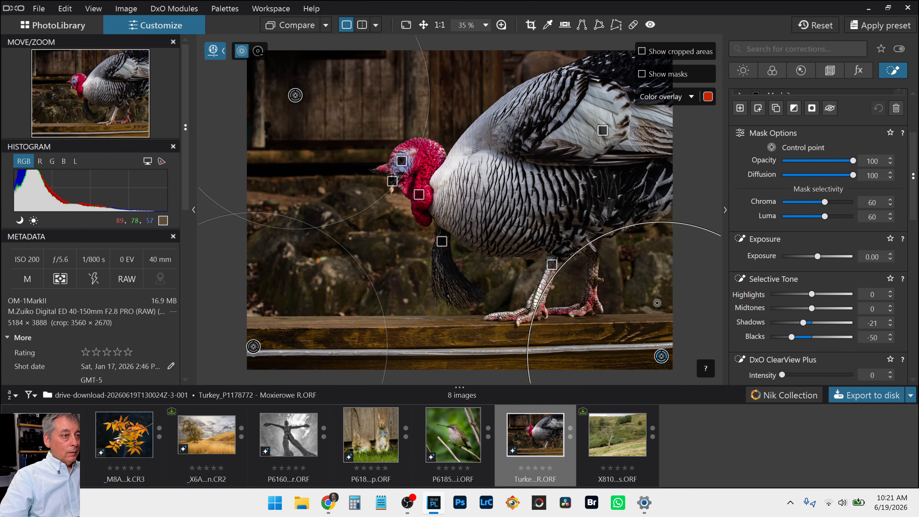
Step: Shrink the reach of the control point at the photo's lower-right corner to a small circle and close the mask overlay
{"action": "left_click_drag", "start_coordinate": [595, 240], "coordinate": [622, 288]}
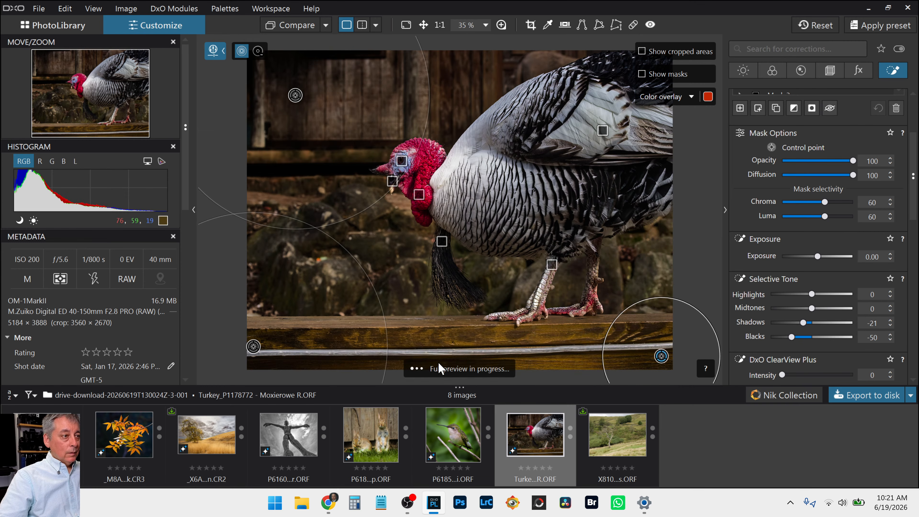
{"action": "left_click", "coordinate": [432, 364]}
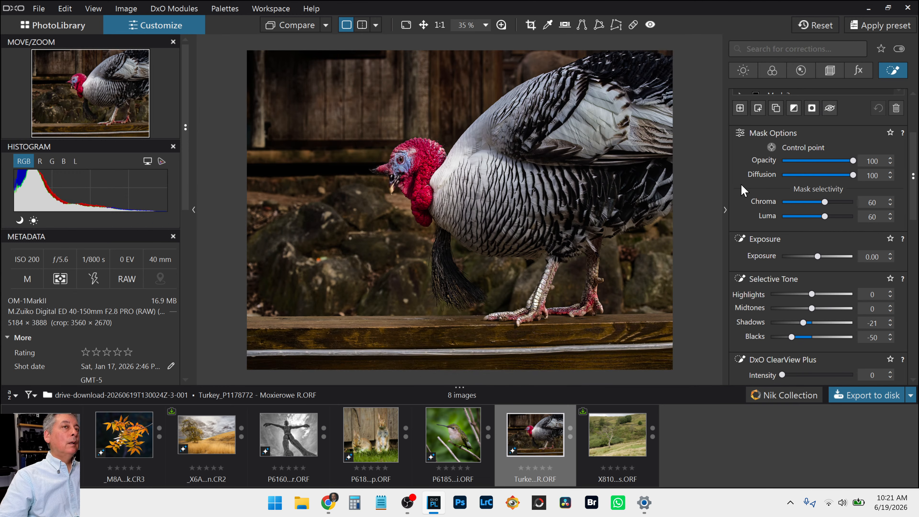
Step: Set the RAW white balance temperature to 6104 and the tint to -3
{"action": "left_click", "coordinate": [743, 70]}
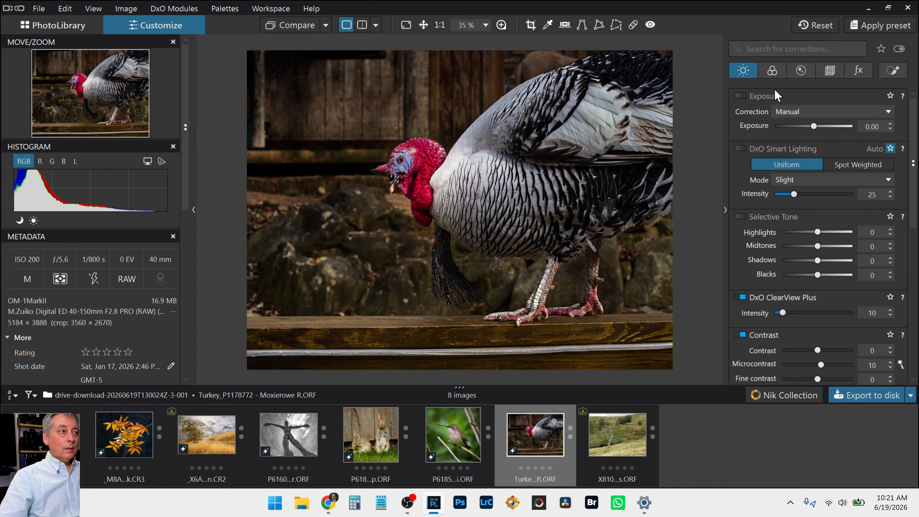
{"action": "left_click", "coordinate": [772, 70]}
{"action": "scroll", "coordinate": [825, 229], "scroll_direction": "down", "scroll_amount": 1}
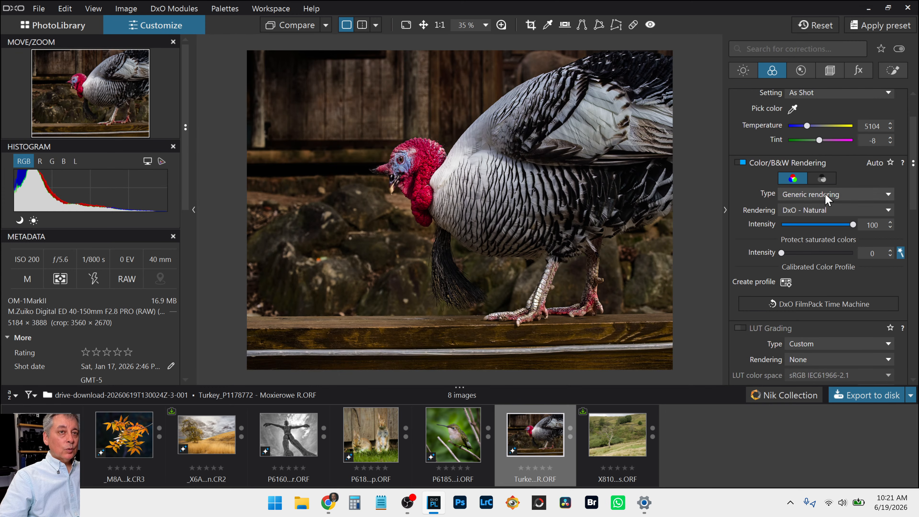
{"action": "left_click", "coordinate": [808, 128]}
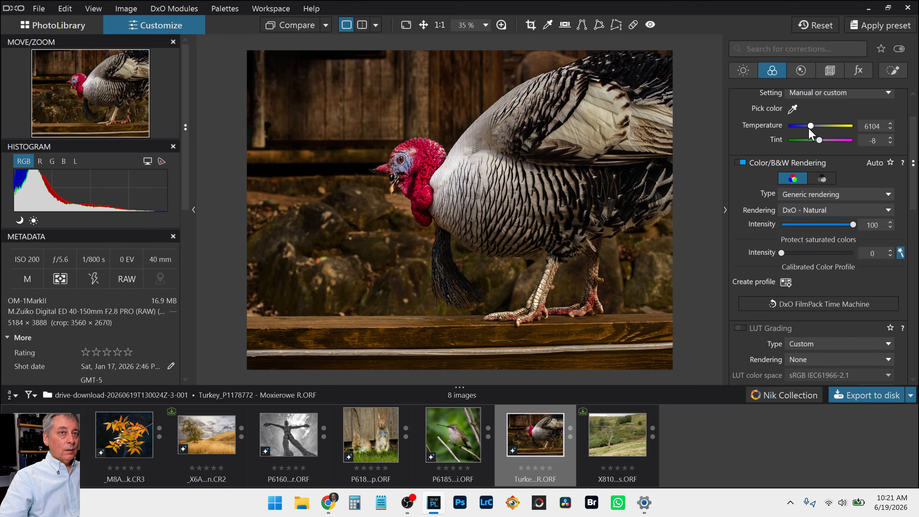
{"action": "scroll", "coordinate": [808, 128], "scroll_direction": "down", "scroll_amount": 1}
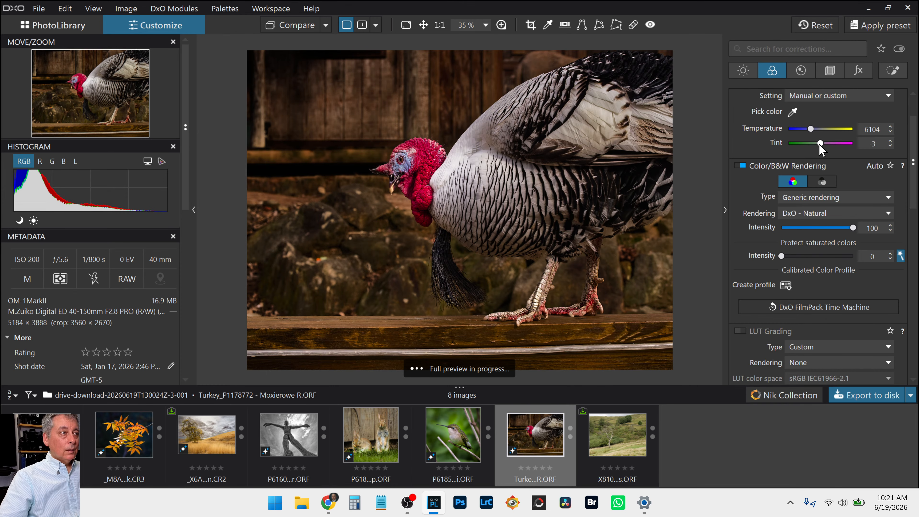
Step: Enable LUT Grading with the Premium type and preview its renderings, including 12-Quicksilver
{"action": "scroll", "coordinate": [795, 257], "scroll_direction": "down", "scroll_amount": 3}
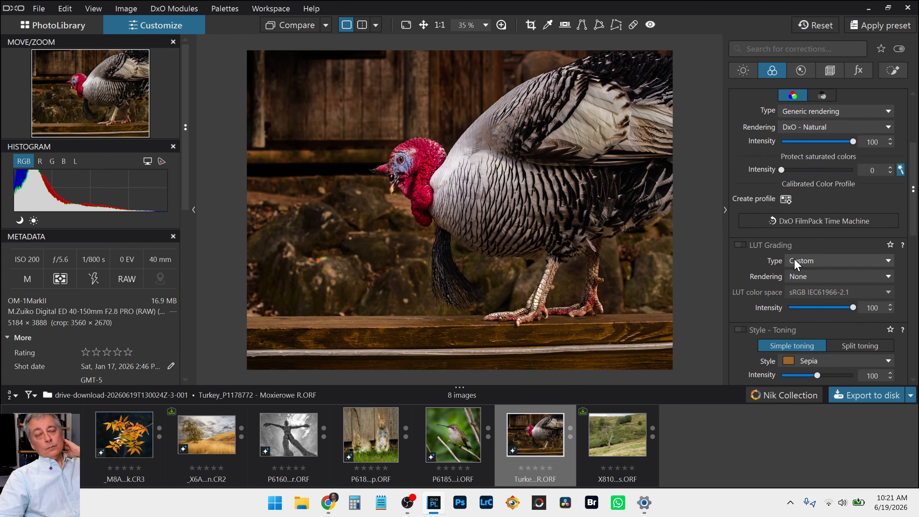
{"action": "scroll", "coordinate": [794, 259], "scroll_direction": "down", "scroll_amount": 2}
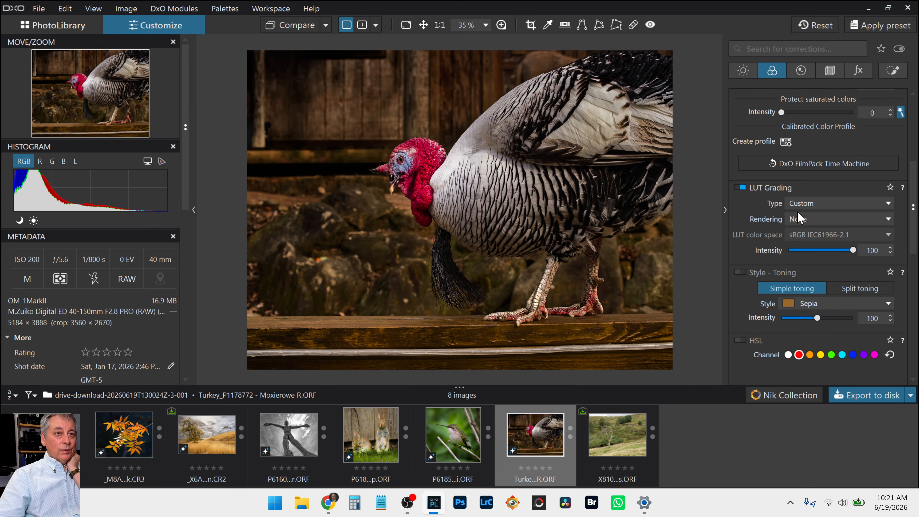
{"action": "left_click", "coordinate": [810, 204]}
{"action": "left_click", "coordinate": [816, 226]}
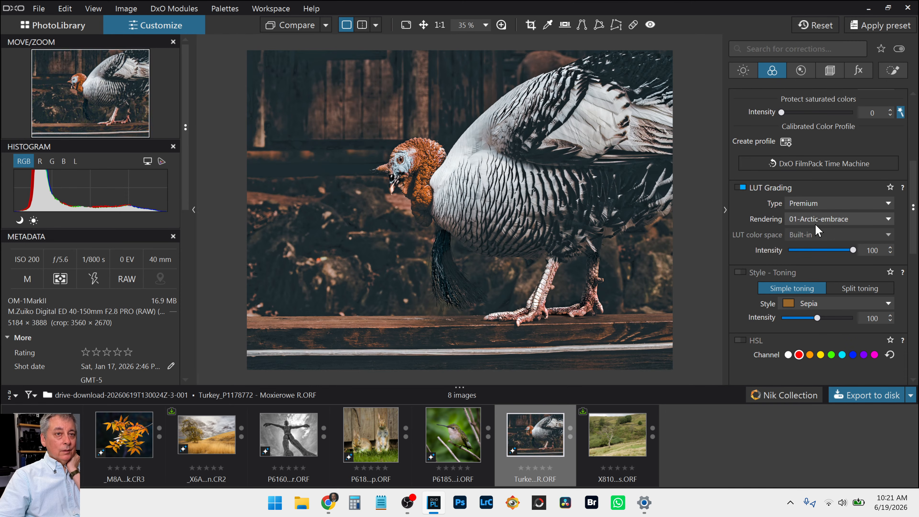
{"action": "left_click", "coordinate": [818, 219]}
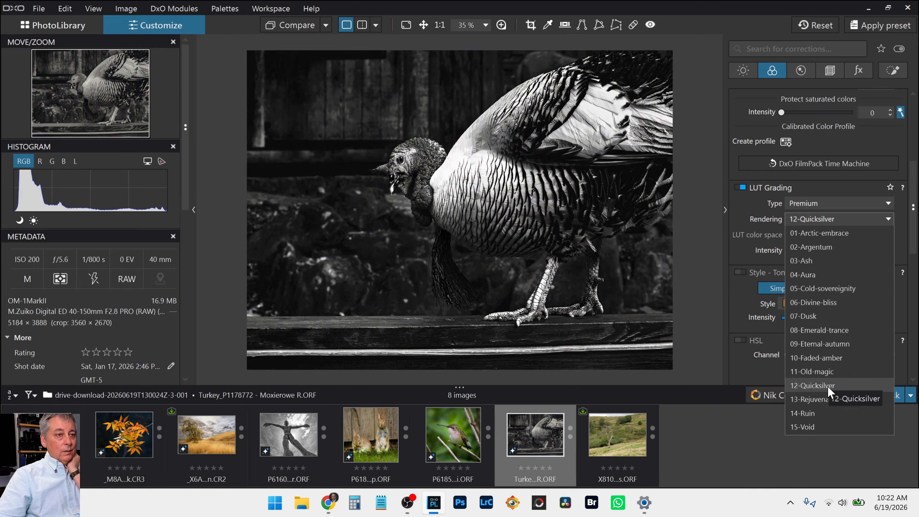
Step: Switch the LUT Grading type to Standard and apply the 07-Old-Sicily rendering
{"action": "left_click", "coordinate": [812, 204]}
{"action": "left_click", "coordinate": [812, 204]}
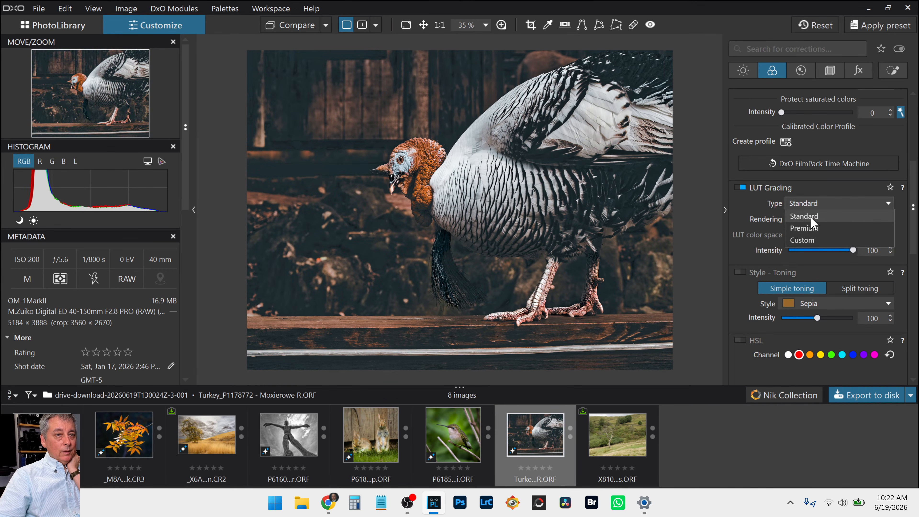
{"action": "left_click", "coordinate": [812, 217]}
{"action": "left_click", "coordinate": [812, 220]}
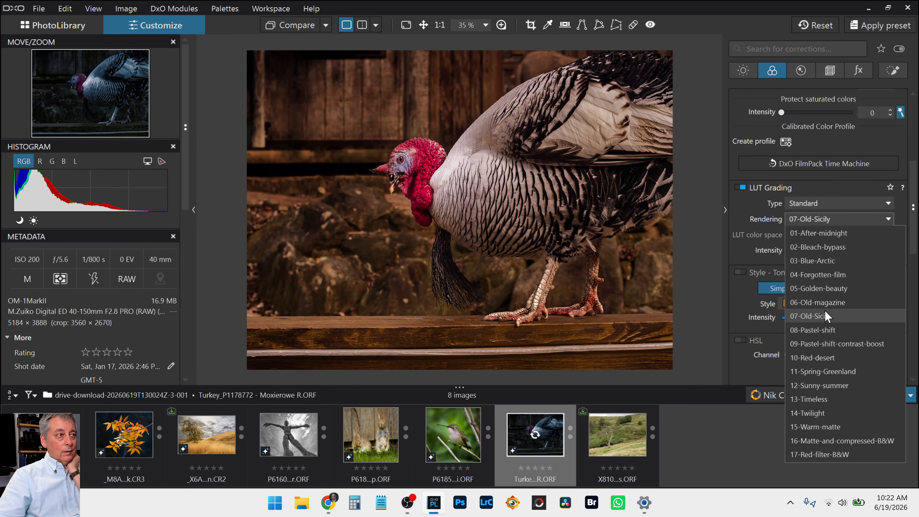
{"action": "left_click", "coordinate": [825, 316]}
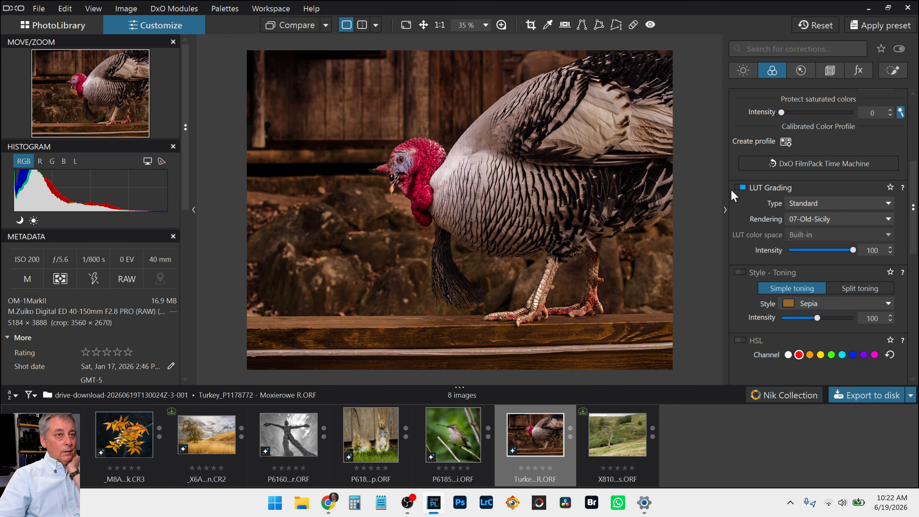
Step: Toggle LUT Grading off and on to compare, and change its rendering to 09-Pastel-shift-contrast-boost
{"action": "left_click", "coordinate": [740, 188]}
{"action": "left_click", "coordinate": [739, 188]}
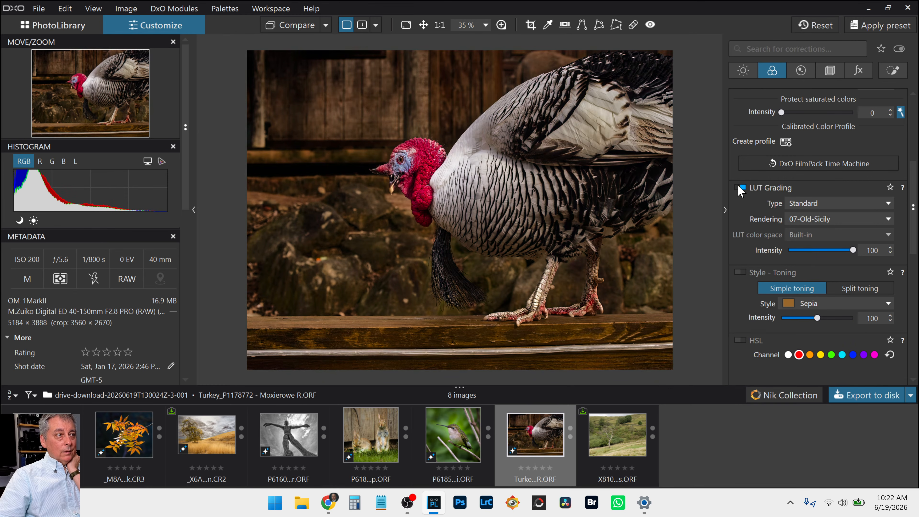
{"action": "left_click", "coordinate": [809, 221]}
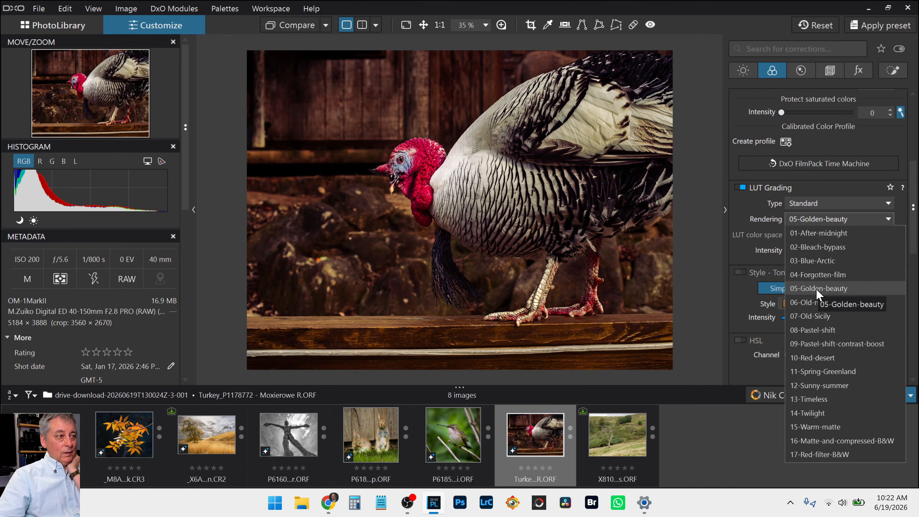
{"action": "left_click", "coordinate": [825, 343]}
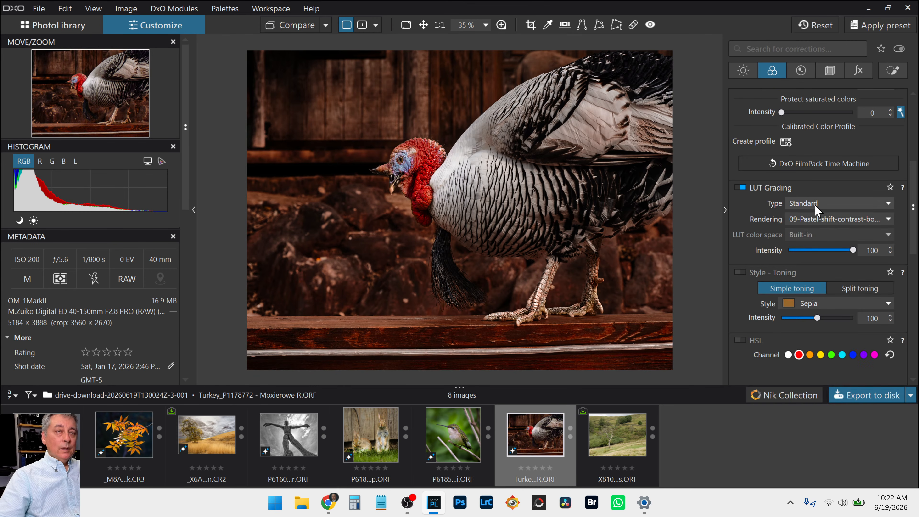
Step: Review the color corrections and reselect 09-Pastel-shift-contrast-boost as the LUT rendering
{"action": "scroll", "coordinate": [815, 210], "scroll_direction": "up", "scroll_amount": 6}
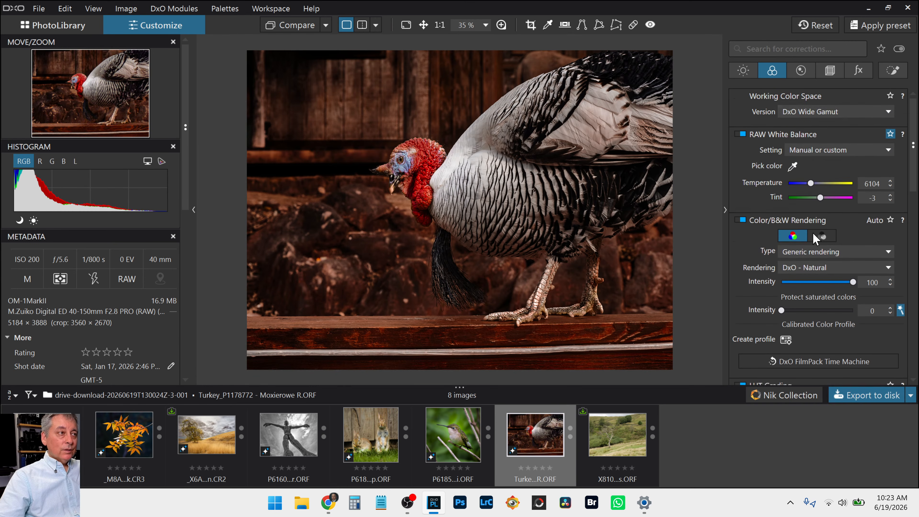
{"action": "scroll", "coordinate": [818, 242], "scroll_direction": "down", "scroll_amount": 5}
{"action": "scroll", "coordinate": [822, 249], "scroll_direction": "down", "scroll_amount": 7}
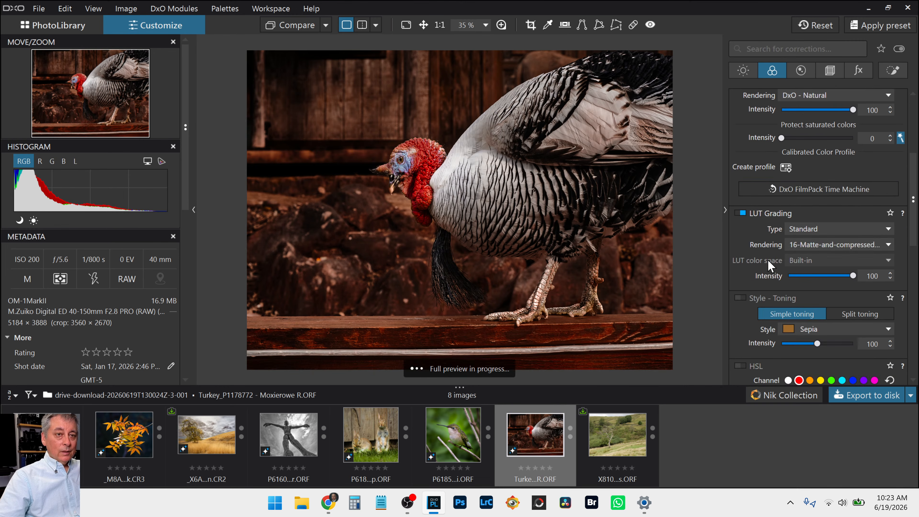
{"action": "scroll", "coordinate": [763, 264], "scroll_direction": "down", "scroll_amount": 2}
{"action": "left_click", "coordinate": [826, 159]}
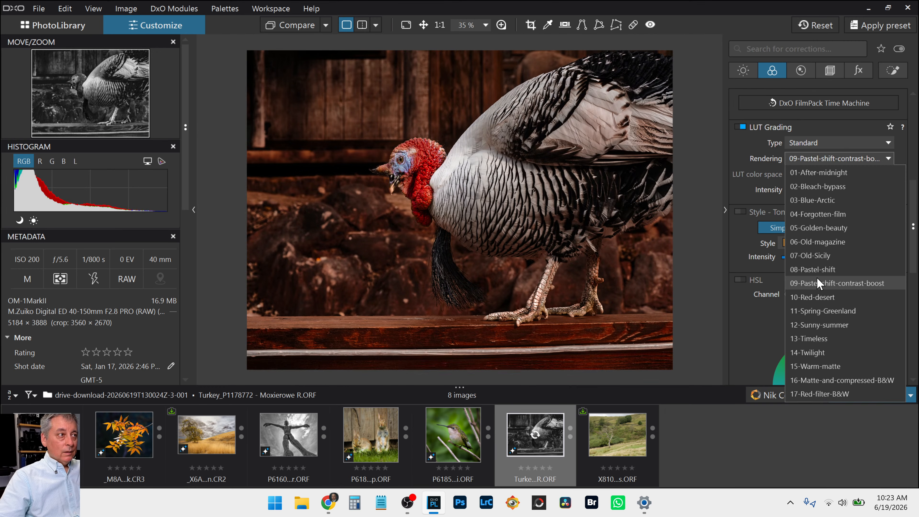
{"action": "left_click", "coordinate": [820, 284]}
Step: Sample the blue of the turkey's face with the HSL color picker and raise the blue channel's saturation to 64
{"action": "scroll", "coordinate": [752, 287], "scroll_direction": "down", "scroll_amount": 3}
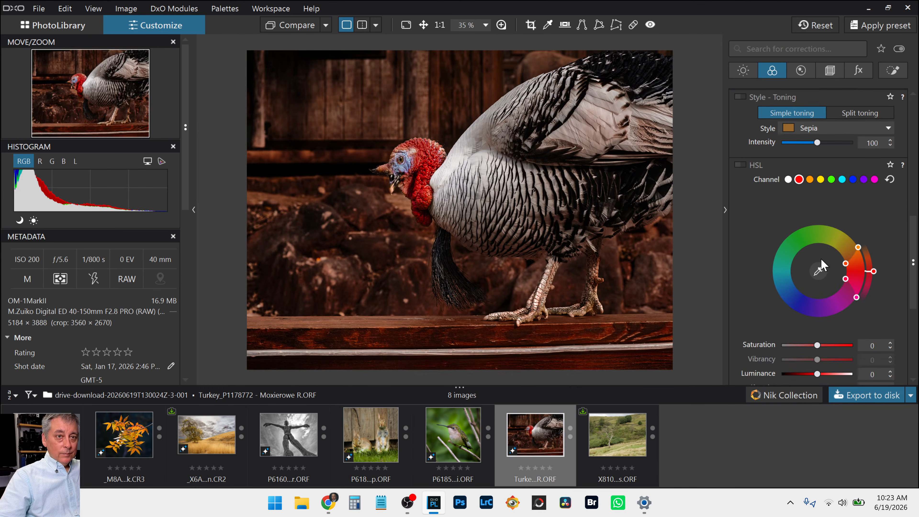
{"action": "left_click", "coordinate": [820, 268]}
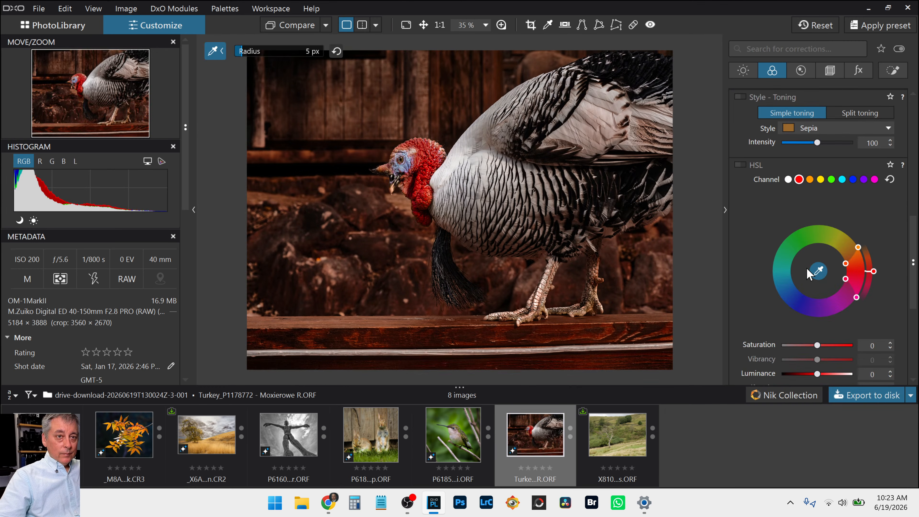
{"action": "left_click", "coordinate": [411, 163]}
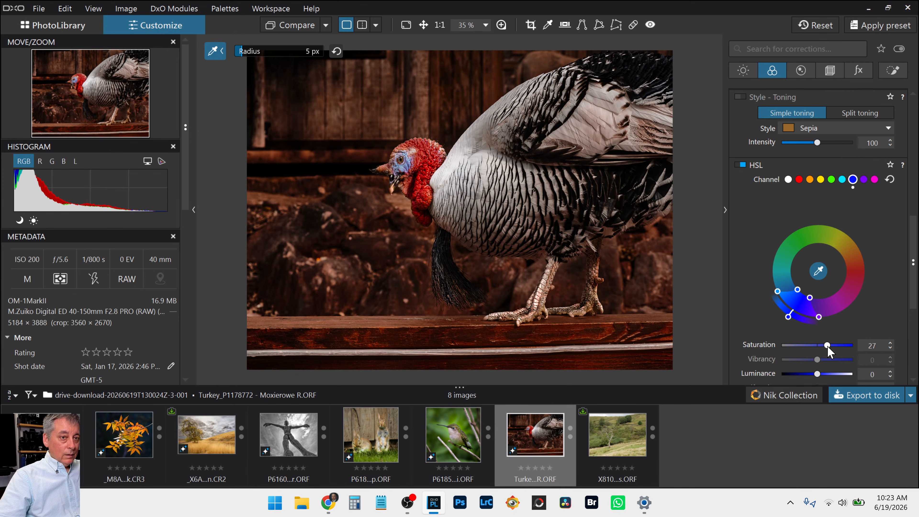
{"action": "left_click_drag", "start_coordinate": [831, 347], "coordinate": [840, 348]}
Step: Widen the HSL blue channel's color range on both ends and set its saturation to 100
{"action": "scroll", "coordinate": [814, 326], "scroll_direction": "down", "scroll_amount": 1}
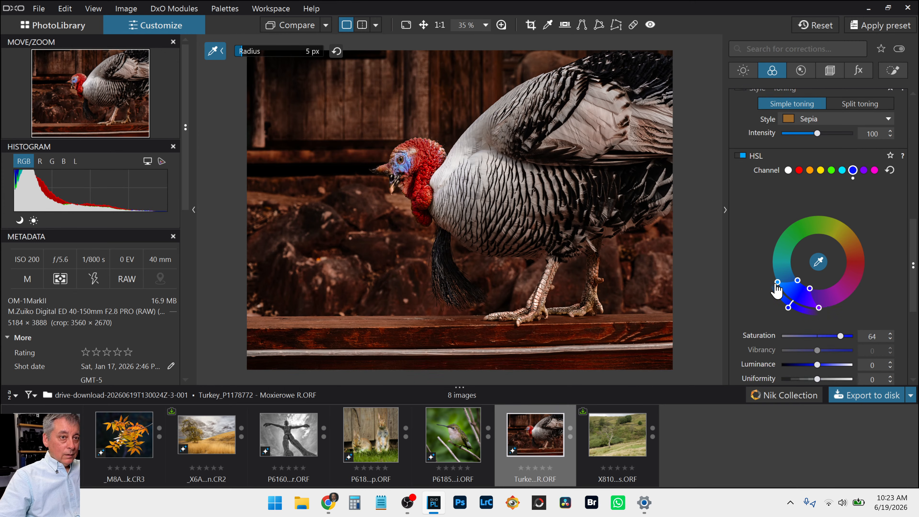
{"action": "left_click_drag", "start_coordinate": [777, 282], "coordinate": [774, 271]}
{"action": "left_click_drag", "start_coordinate": [819, 308], "coordinate": [859, 338]}
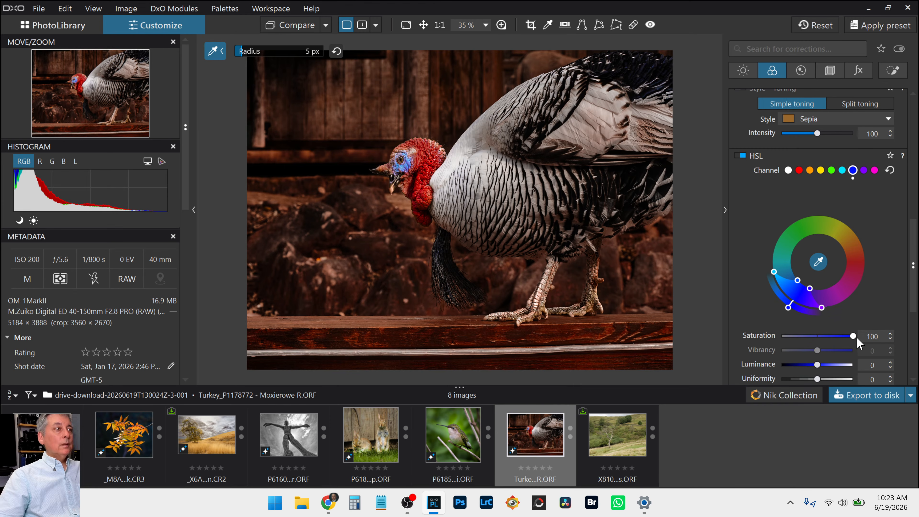
{"action": "key", "text": "Escape"}
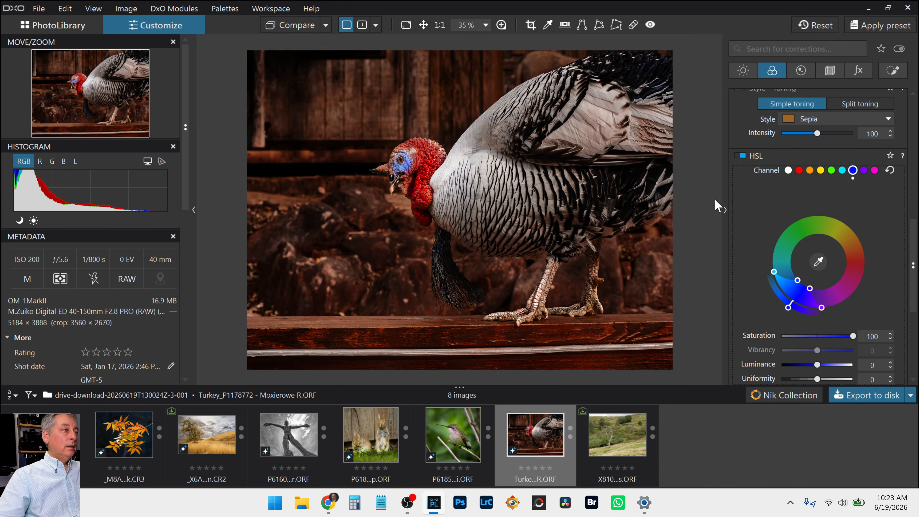
Step: Hide the side palettes and compare the edit side by side with the original without corrections or geometry
{"action": "key", "text": "Tab"}
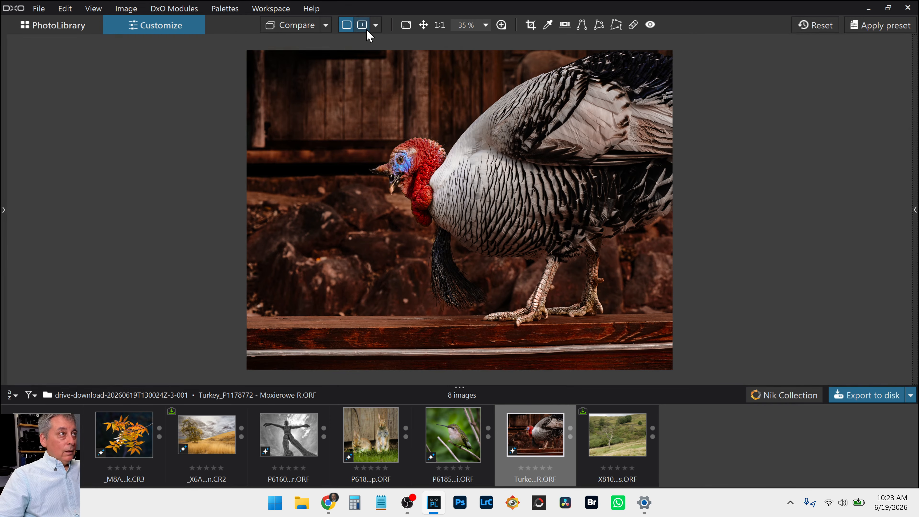
{"action": "left_click", "coordinate": [376, 25]}
{"action": "left_click", "coordinate": [391, 59]}
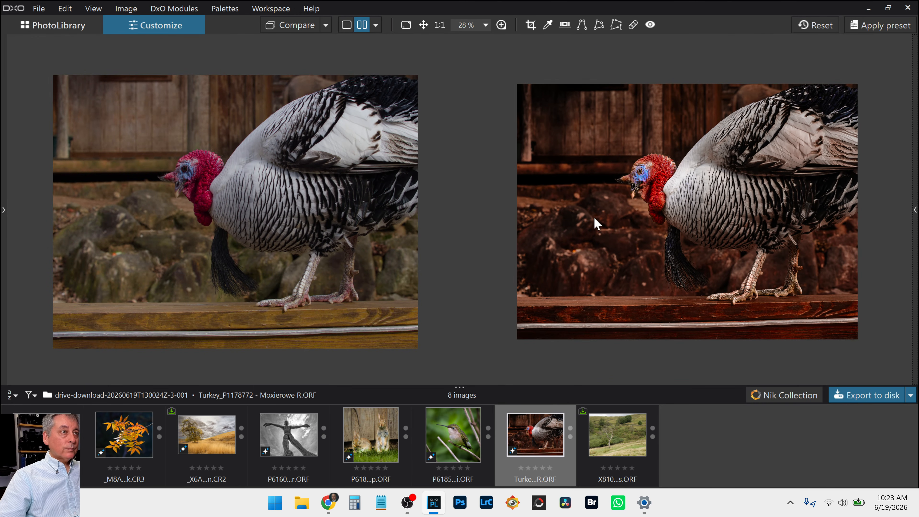
{"action": "left_click", "coordinate": [325, 24]}
{"action": "left_click", "coordinate": [330, 57]}
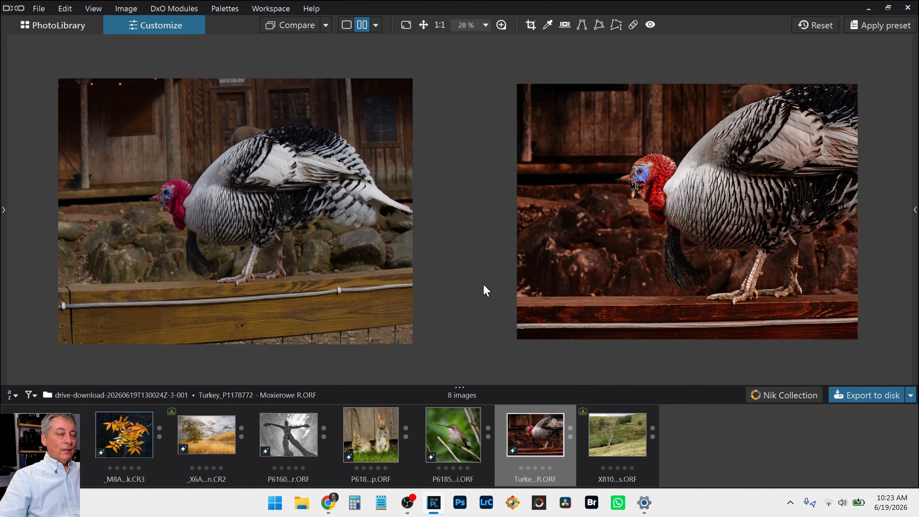
Step: Change the comparison to a left/right split view against the original with no corrections but with geometry
{"action": "left_click", "coordinate": [376, 24]}
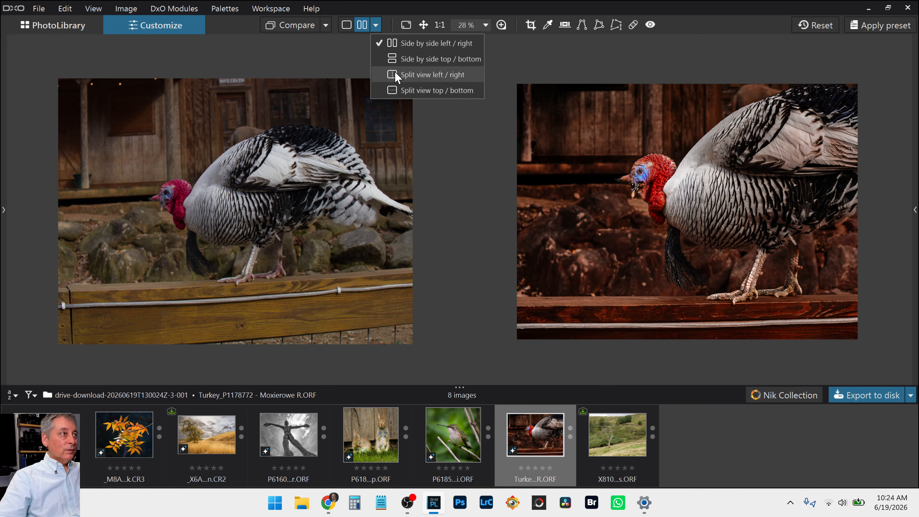
{"action": "left_click", "coordinate": [386, 74]}
{"action": "left_click", "coordinate": [329, 23]}
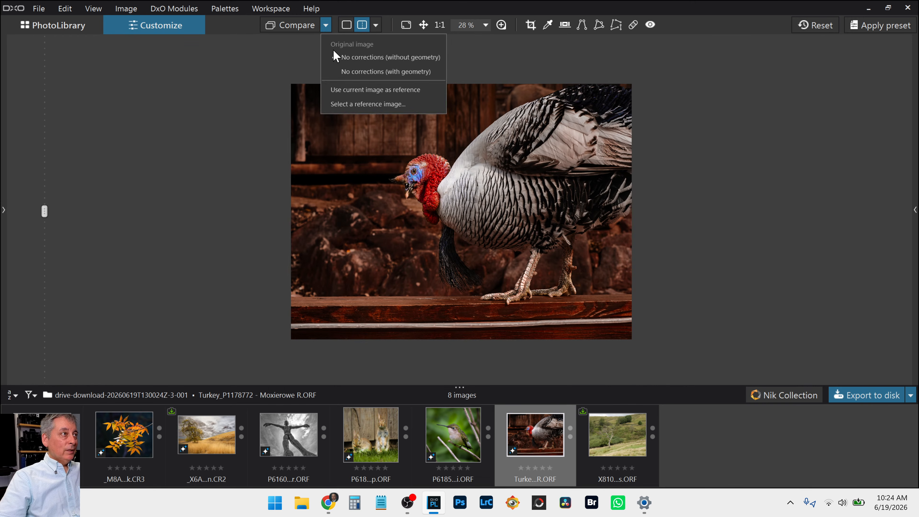
{"action": "left_click", "coordinate": [341, 72]}
Step: Sweep the split divider across the photo to compare before and after, and inspect the turkey's head at 140%
{"action": "scroll", "coordinate": [369, 163], "scroll_direction": "up", "scroll_amount": 1}
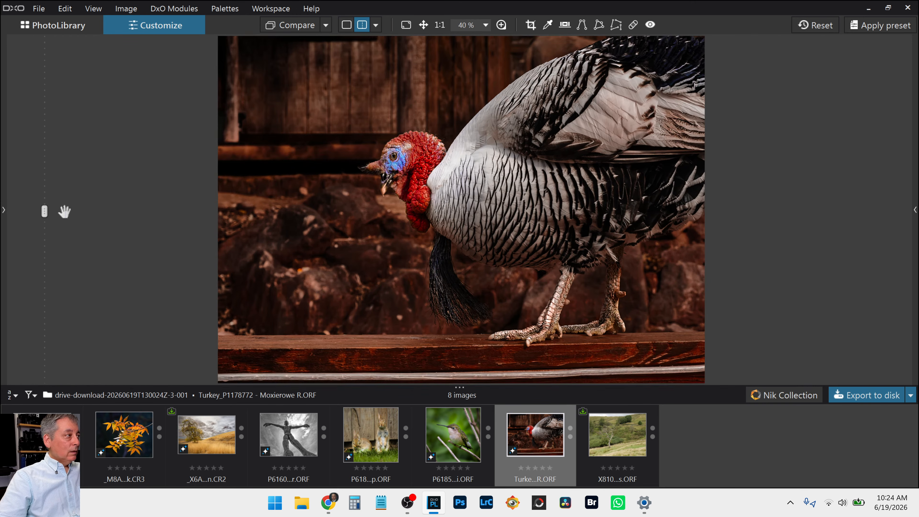
{"action": "left_click_drag", "start_coordinate": [45, 212], "coordinate": [411, 211]}
{"action": "scroll", "coordinate": [415, 236], "scroll_direction": "up", "scroll_amount": 3}
{"action": "scroll", "coordinate": [415, 236], "scroll_direction": "down", "scroll_amount": 3}
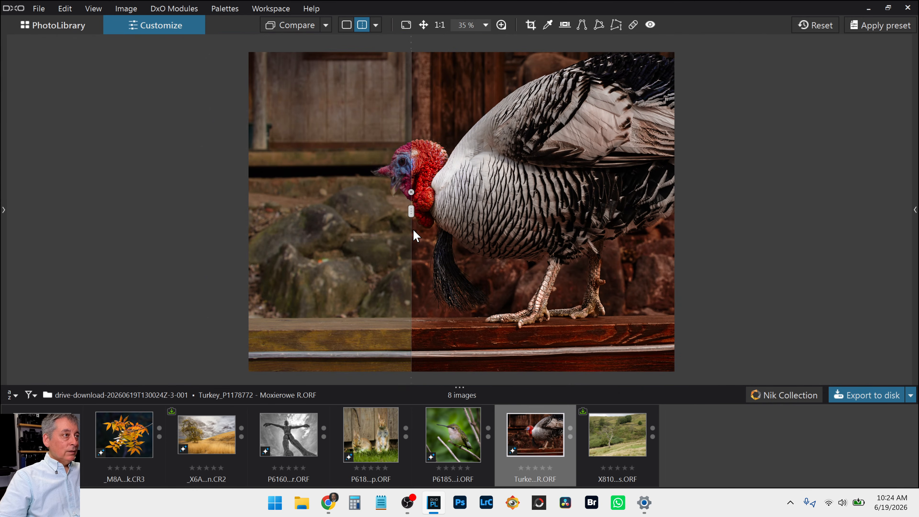
{"action": "left_click_drag", "start_coordinate": [413, 211], "coordinate": [170, 210]}
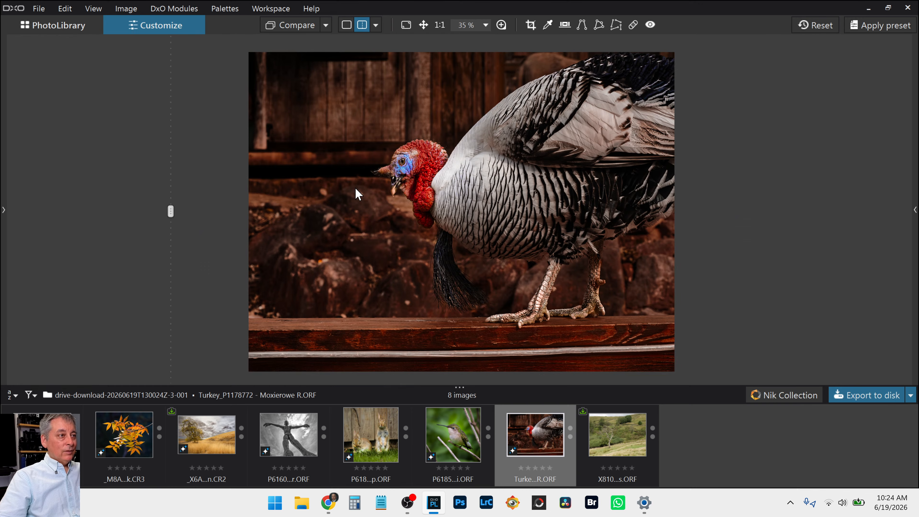
{"action": "scroll", "coordinate": [417, 177], "scroll_direction": "up", "scroll_amount": 4}
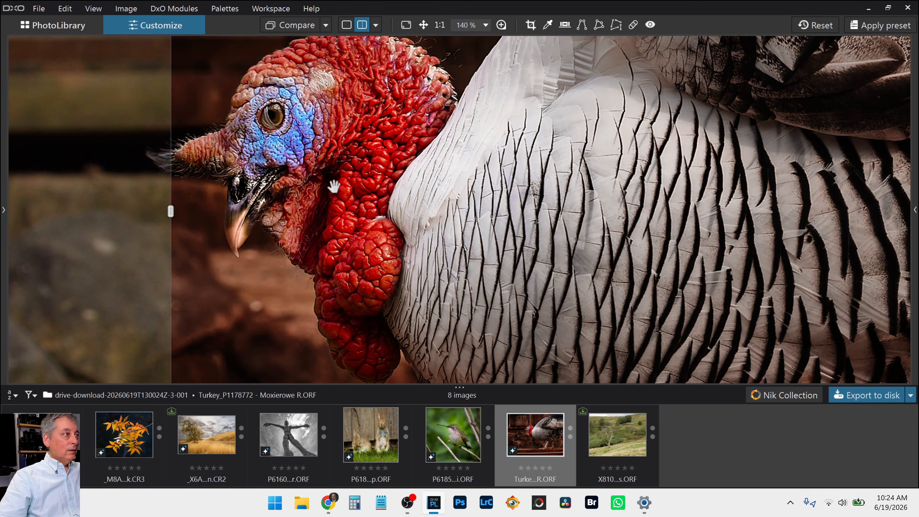
{"action": "left_click_drag", "start_coordinate": [176, 211], "coordinate": [49, 213]}
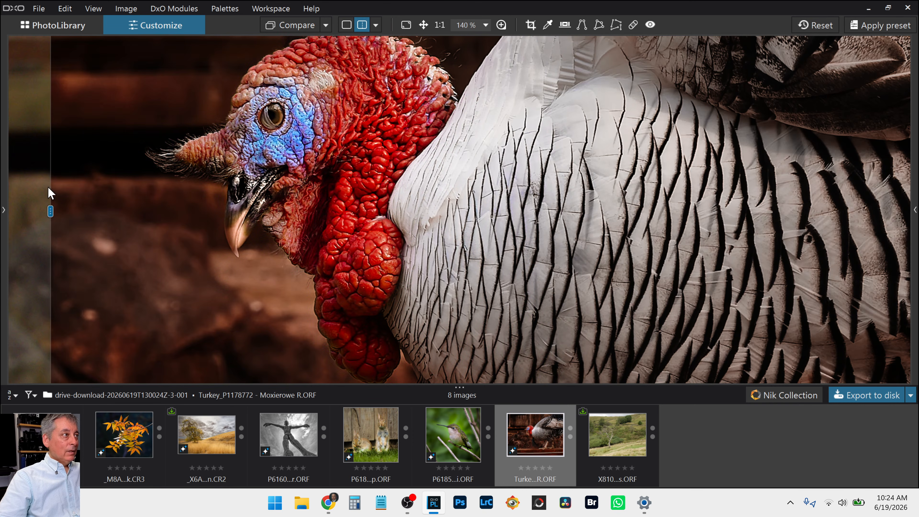
Step: Switch from the split comparison back to a single-image view and open the hillside photo with the bare tree
{"action": "scroll", "coordinate": [398, 230], "scroll_direction": "down", "scroll_amount": 5}
{"action": "scroll", "coordinate": [398, 230], "scroll_direction": "up", "scroll_amount": 1}
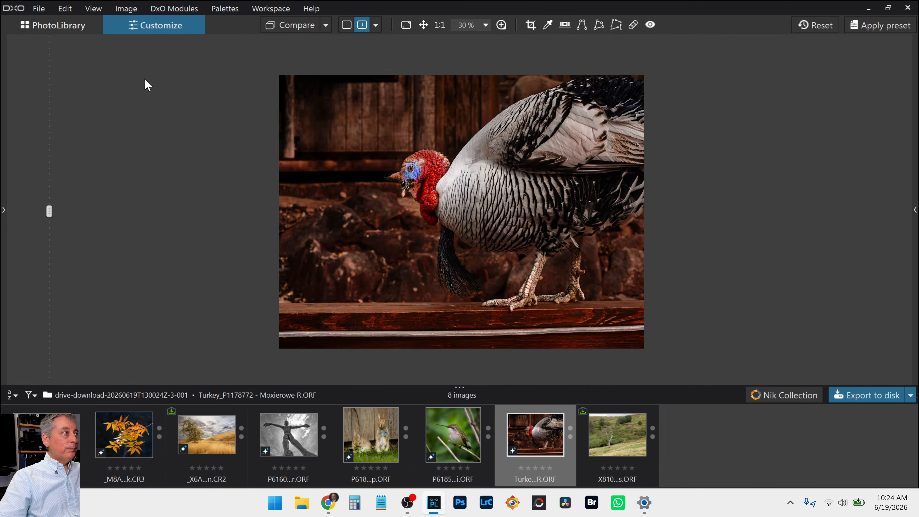
{"action": "left_click", "coordinate": [347, 24]}
{"action": "scroll", "coordinate": [456, 264], "scroll_direction": "up", "scroll_amount": 1}
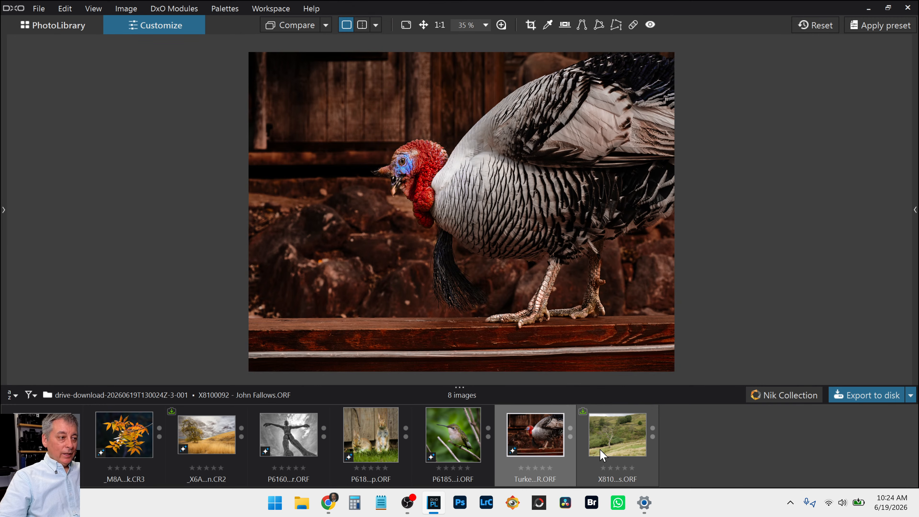
{"action": "left_click", "coordinate": [602, 456]}
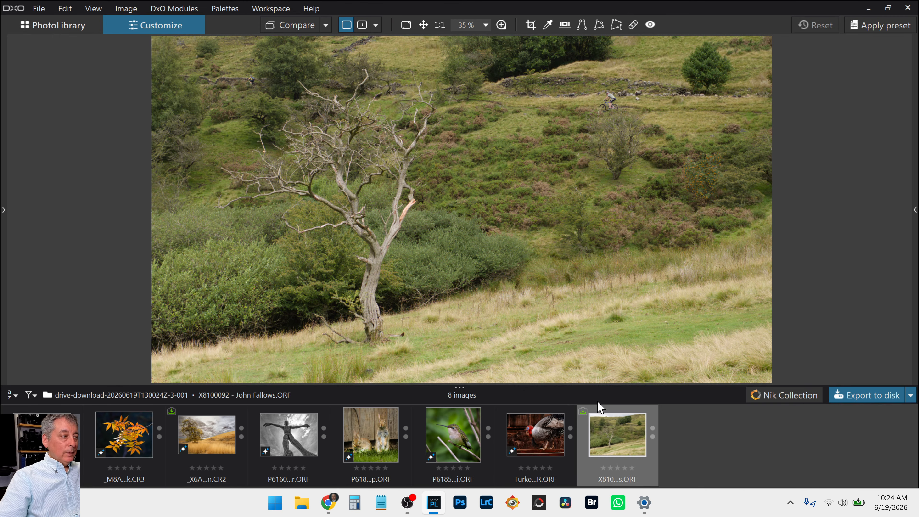
Step: Open the golden grass field photo and install its DxO Module for the Canon EOS 5D Mark IV + EF 16-35mm f/4L IS USM
{"action": "left_click", "coordinate": [229, 446]}
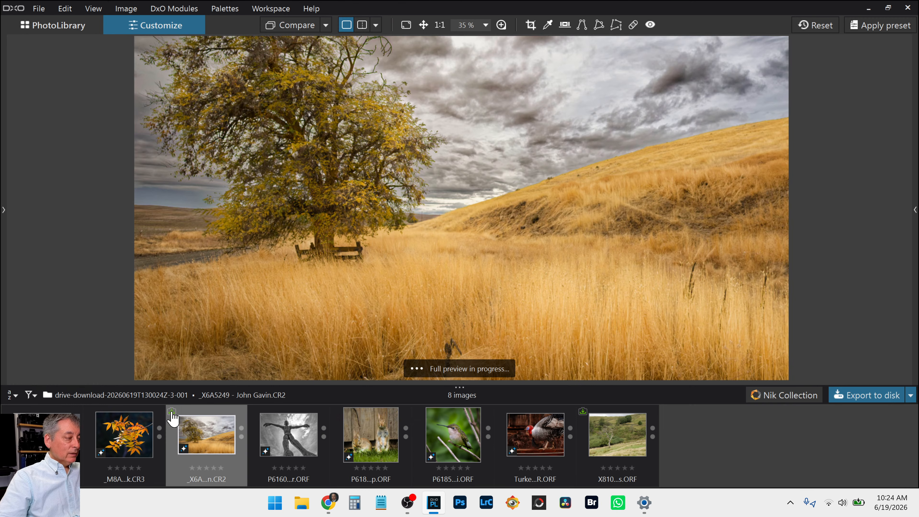
{"action": "left_click", "coordinate": [172, 412]}
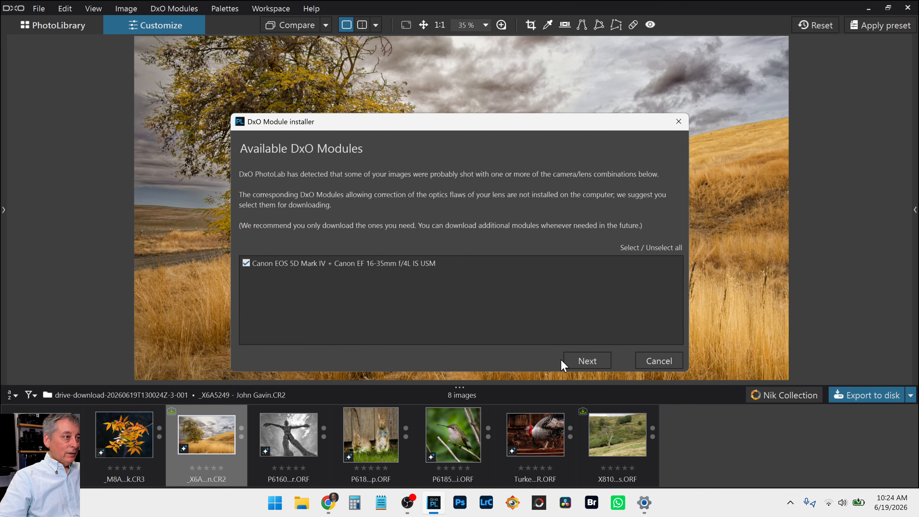
{"action": "left_click", "coordinate": [600, 364]}
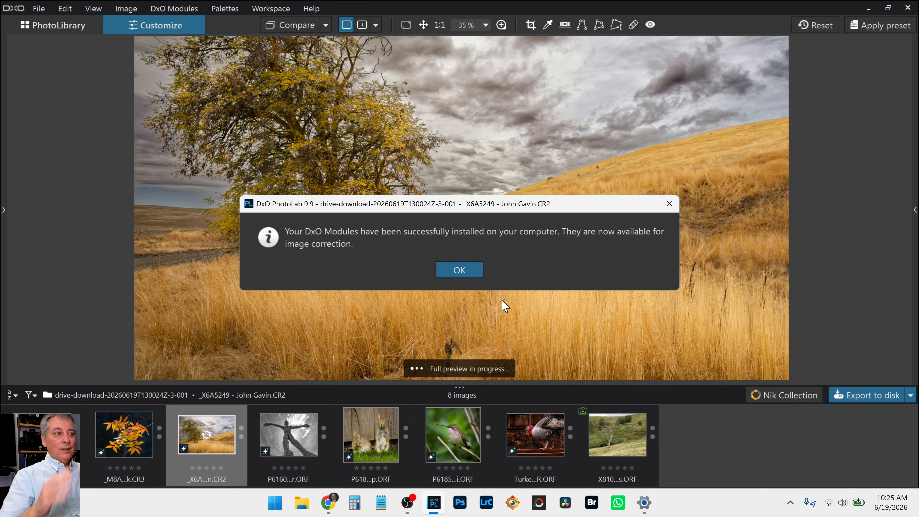
{"action": "left_click", "coordinate": [470, 276]}
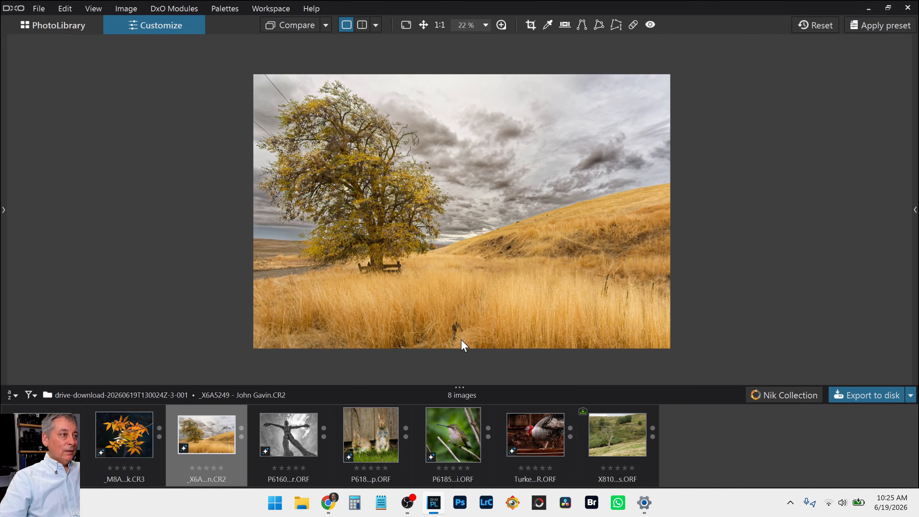
Step: Open the bare-tree hillside photo and install its DxO Module for the Olympus OM-D E-M1 X + M.Zuiko 8-25mm F4 Pro
{"action": "left_click", "coordinate": [584, 420]}
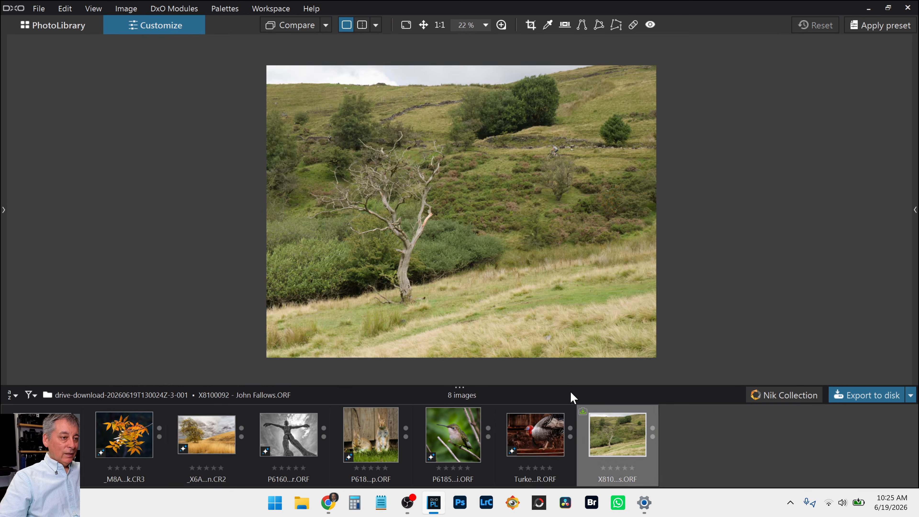
{"action": "left_click", "coordinate": [585, 420]}
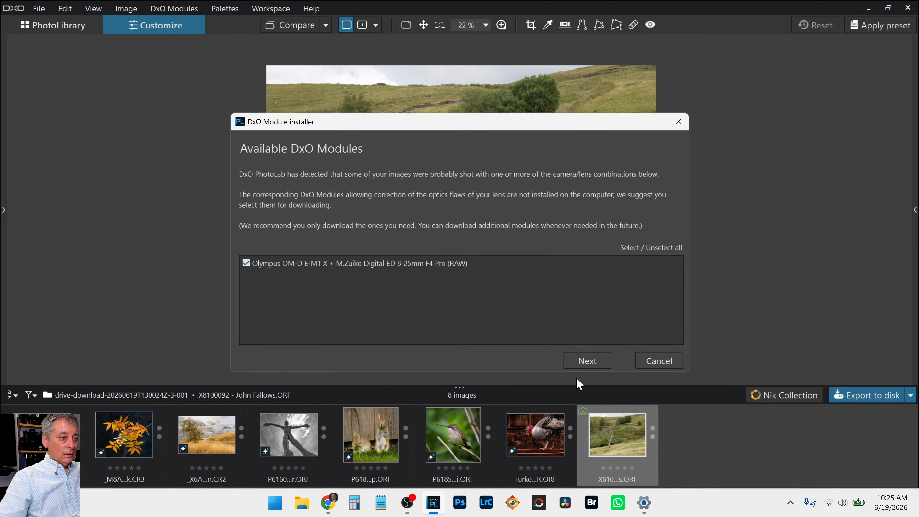
{"action": "left_click", "coordinate": [587, 362]}
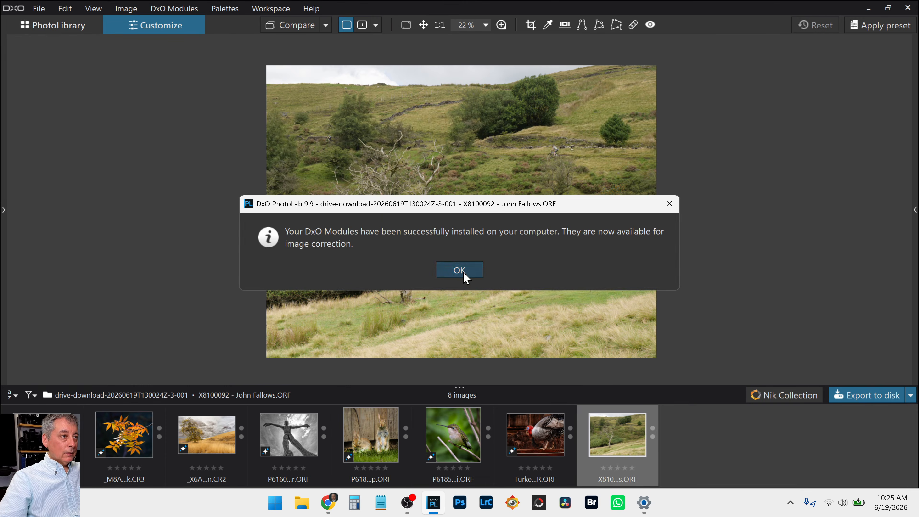
{"action": "left_click", "coordinate": [459, 270]}
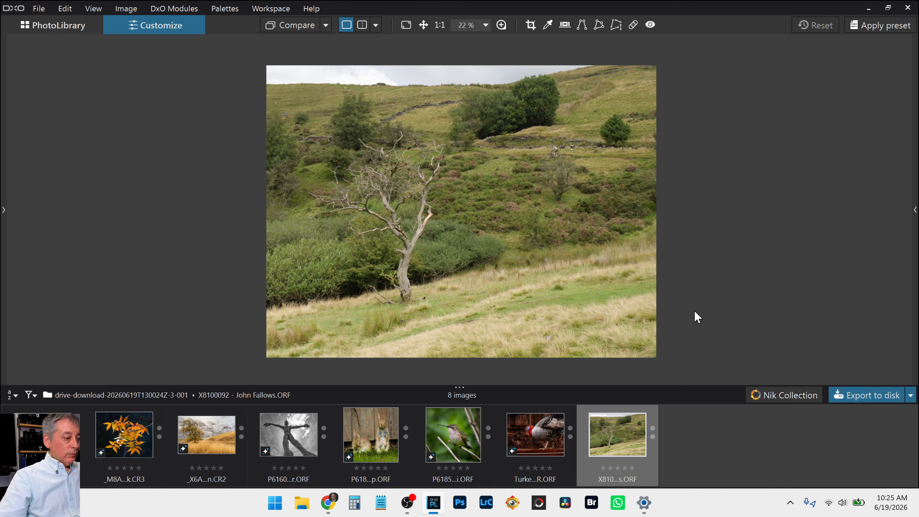
Step: Show the side palettes, look over the hillside and apply the 000 RobTrek_Default_v01 preset to the photo
{"action": "key", "text": "Tab"}
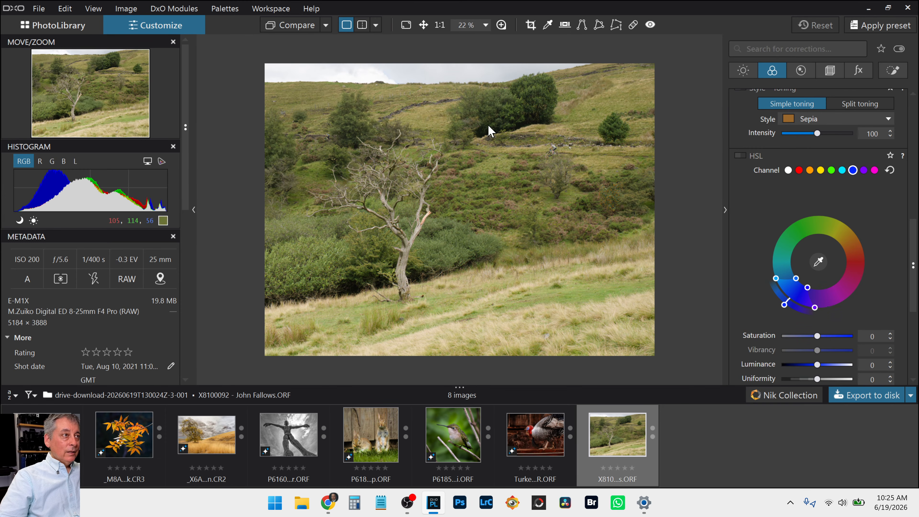
{"action": "scroll", "coordinate": [416, 69], "scroll_direction": "up", "scroll_amount": 6}
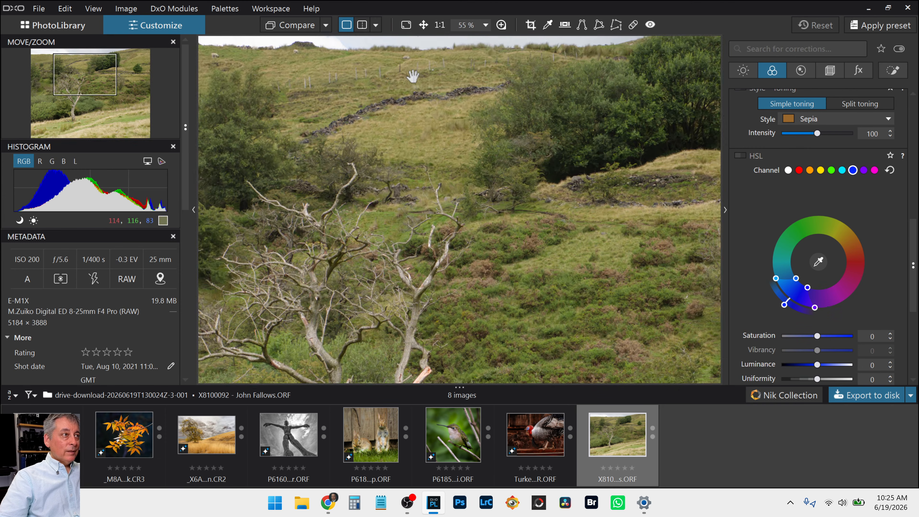
{"action": "left_click_drag", "start_coordinate": [437, 89], "coordinate": [466, 162]}
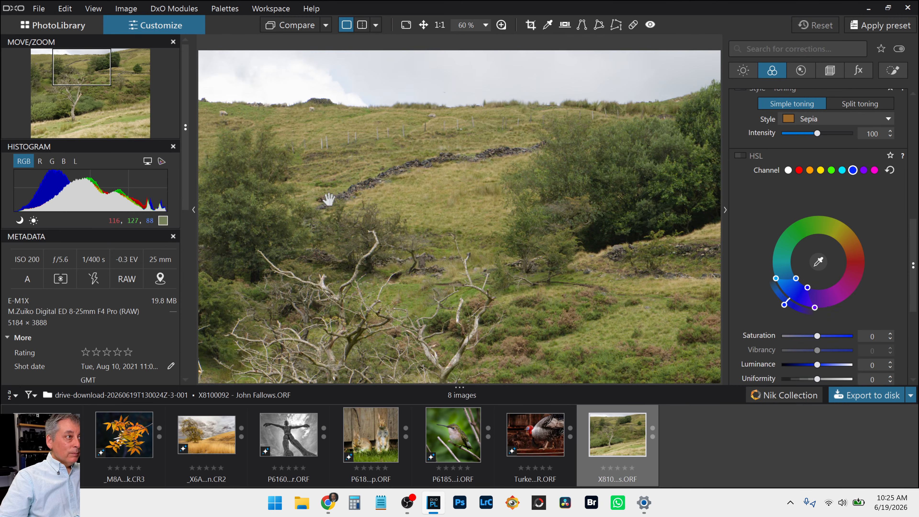
{"action": "left_click_drag", "start_coordinate": [328, 200], "coordinate": [501, 205]}
{"action": "left_click_drag", "start_coordinate": [314, 206], "coordinate": [396, 209]}
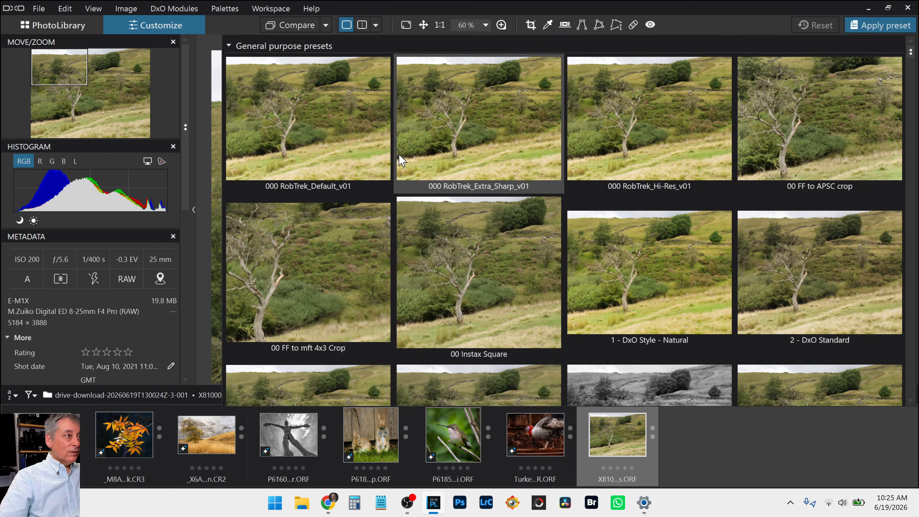
{"action": "left_click", "coordinate": [349, 151]}
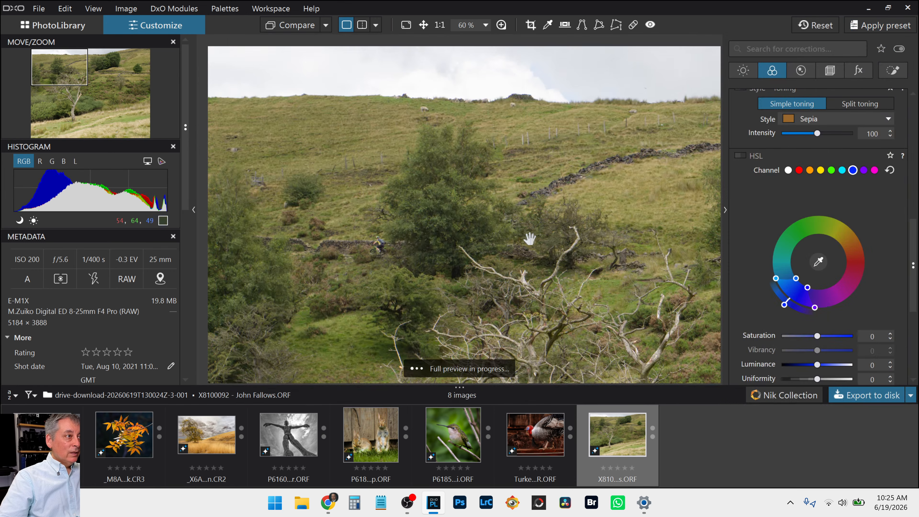
Step: Examine the cyclists, stone walls and bushes on the hillside at 100%, and return to the whole image
{"action": "left_click", "coordinate": [365, 253]}
{"action": "scroll", "coordinate": [376, 283], "scroll_direction": "down", "scroll_amount": 2}
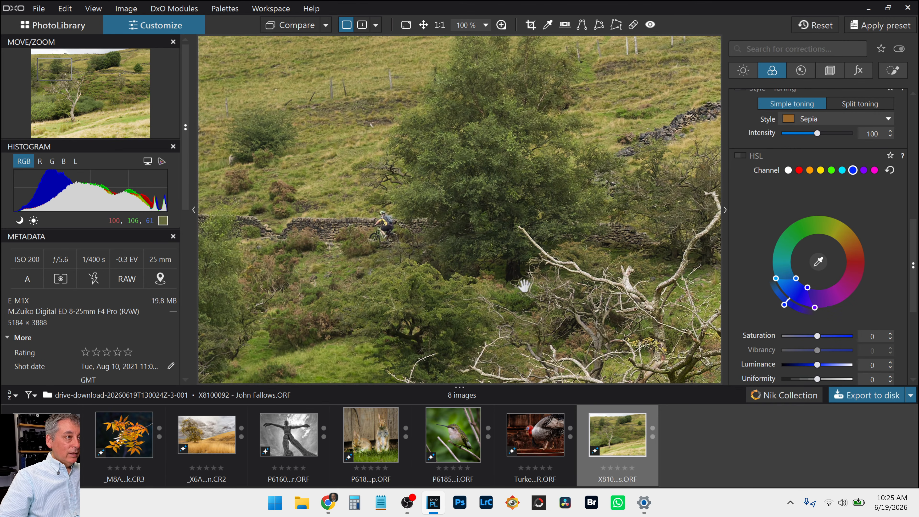
{"action": "left_click_drag", "start_coordinate": [614, 299], "coordinate": [366, 238]}
{"action": "left_click_drag", "start_coordinate": [576, 252], "coordinate": [409, 243]}
{"action": "left_click_drag", "start_coordinate": [608, 240], "coordinate": [456, 242]}
{"action": "left_click_drag", "start_coordinate": [518, 242], "coordinate": [446, 242]}
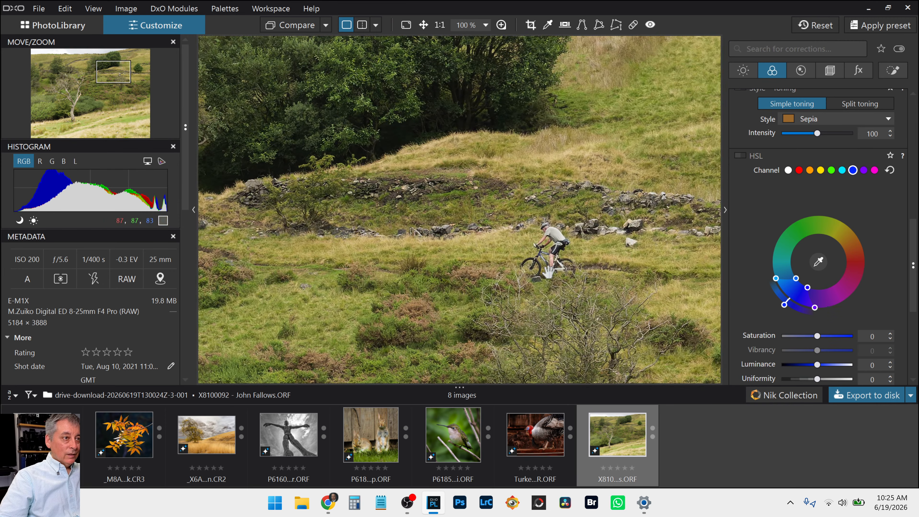
{"action": "left_click_drag", "start_coordinate": [549, 271], "coordinate": [398, 144]}
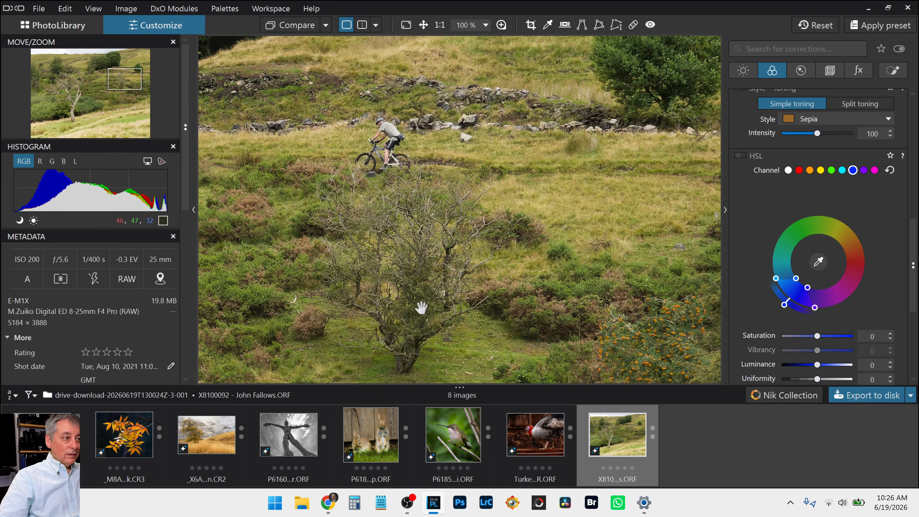
{"action": "left_click_drag", "start_coordinate": [421, 308], "coordinate": [446, 217]}
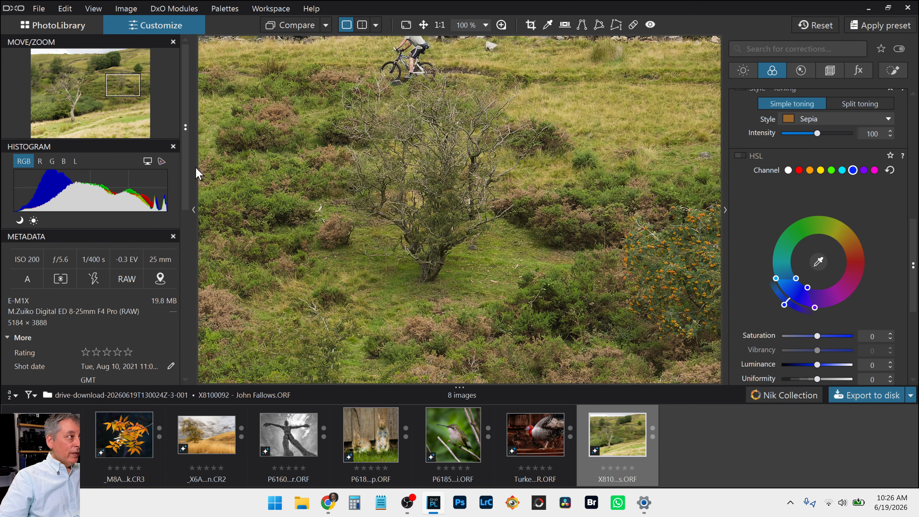
{"action": "scroll", "coordinate": [398, 246], "scroll_direction": "down", "scroll_amount": 6}
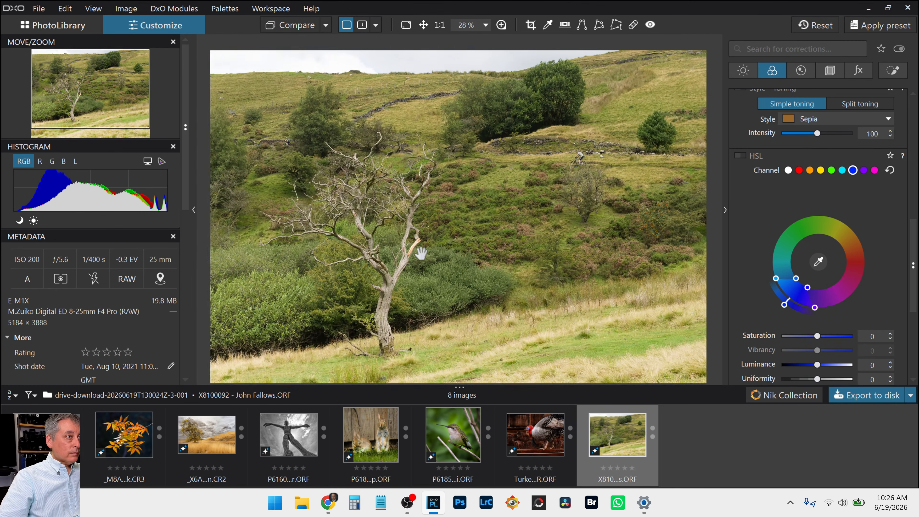
{"action": "scroll", "coordinate": [421, 253], "scroll_direction": "down", "scroll_amount": 2}
{"action": "scroll", "coordinate": [422, 259], "scroll_direction": "down", "scroll_amount": 1}
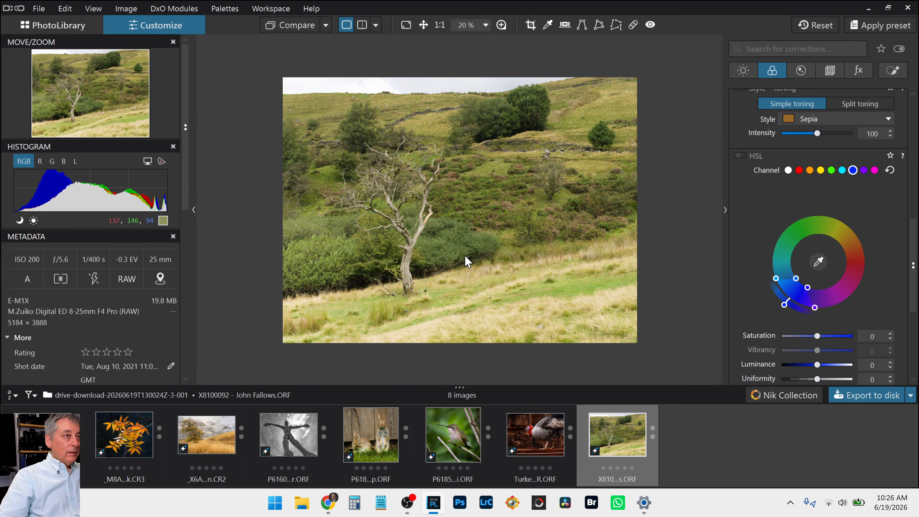
Step: Crop the photo to a 3 × 4 portrait frame of about 2657 × 3543 px around the bare tree
{"action": "left_click", "coordinate": [837, 73]}
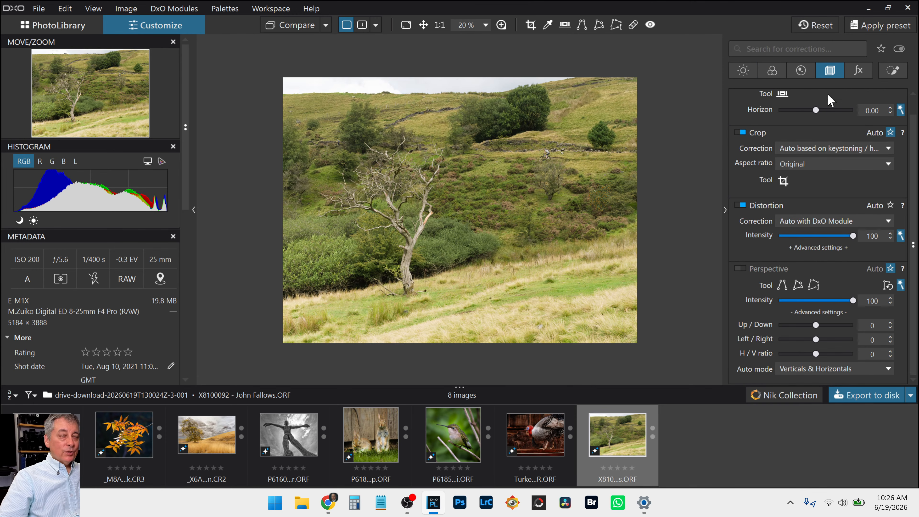
{"action": "left_click", "coordinate": [784, 181]}
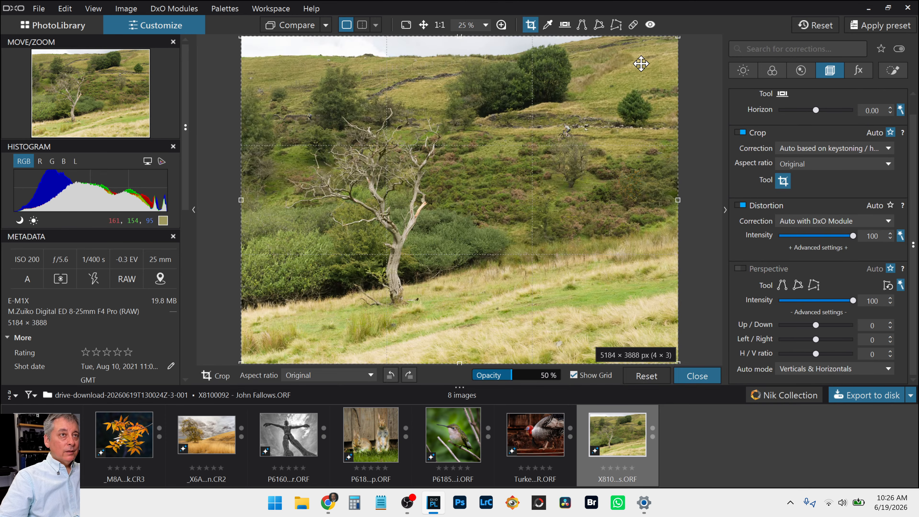
{"action": "left_click_drag", "start_coordinate": [677, 37], "coordinate": [432, 38]}
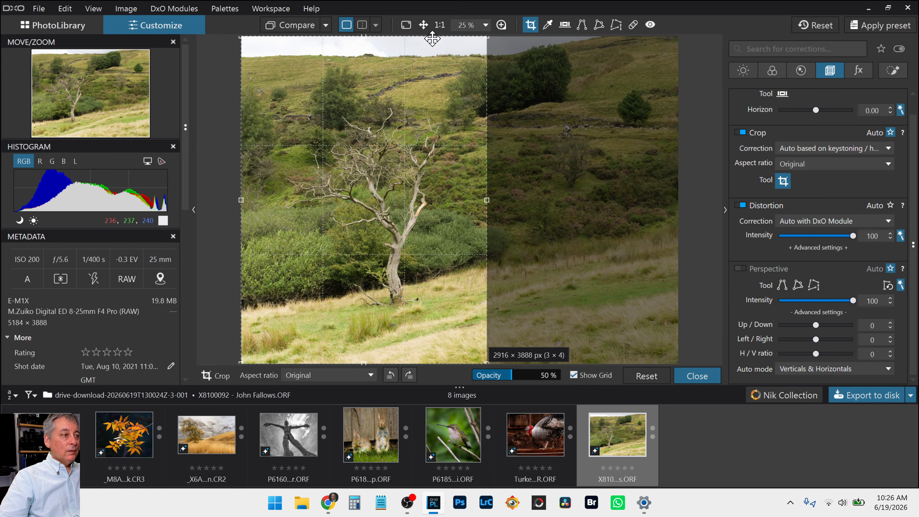
{"action": "left_click_drag", "start_coordinate": [364, 362], "coordinate": [369, 307]}
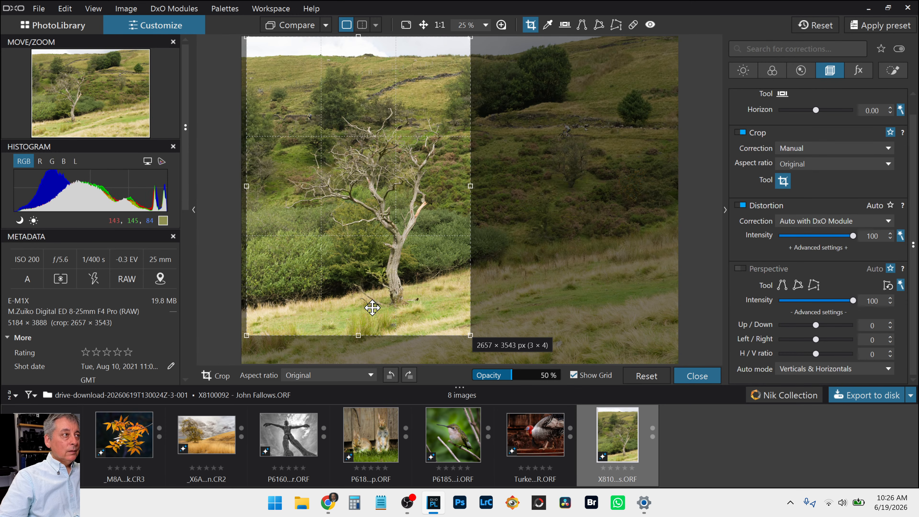
{"action": "key", "text": "Return"}
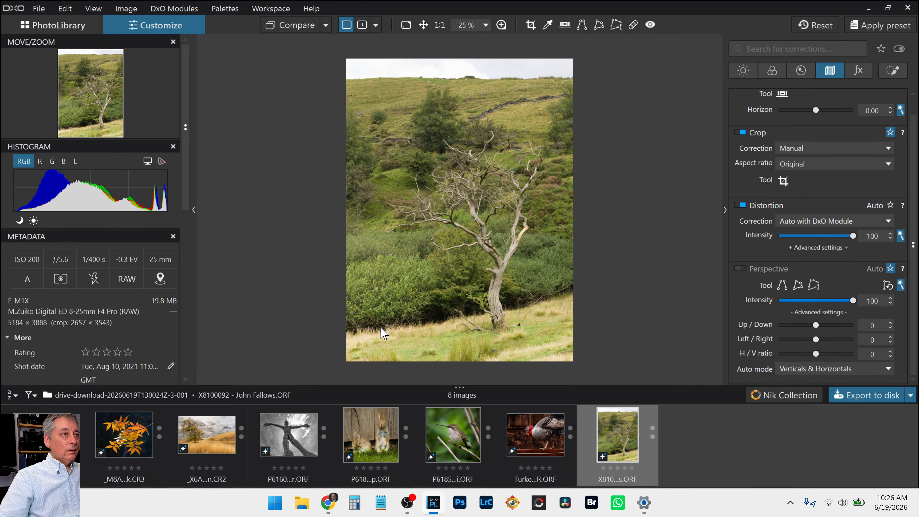
Step: Shift the portrait crop down to exclude the sky and include more foreground grass, and check the framing
{"action": "key", "text": "c"}
{"action": "mouse_move", "coordinate": [383, 273]}
{"action": "left_mouse_down"}
{"action": "mouse_move", "coordinate": [386, 289]}
{"action": "mouse_move", "coordinate": [390, 281]}
{"action": "left_mouse_up"}
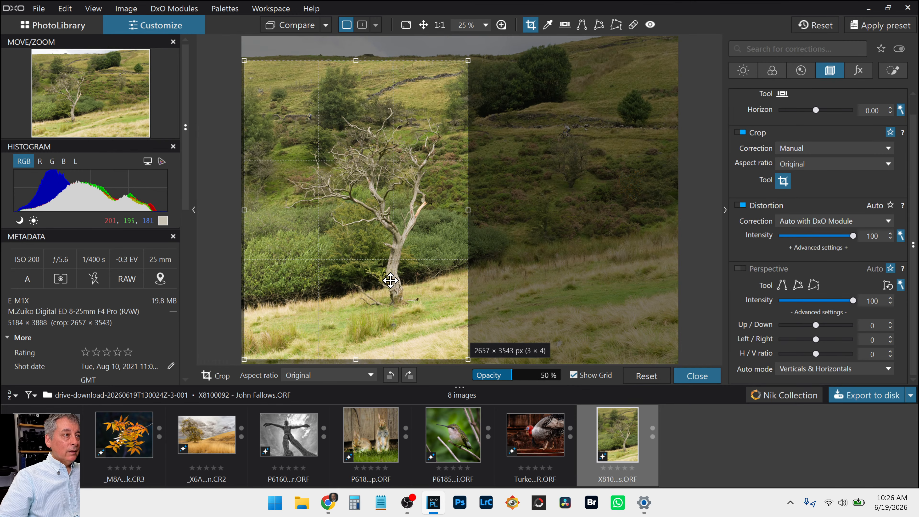
{"action": "key", "text": "c"}
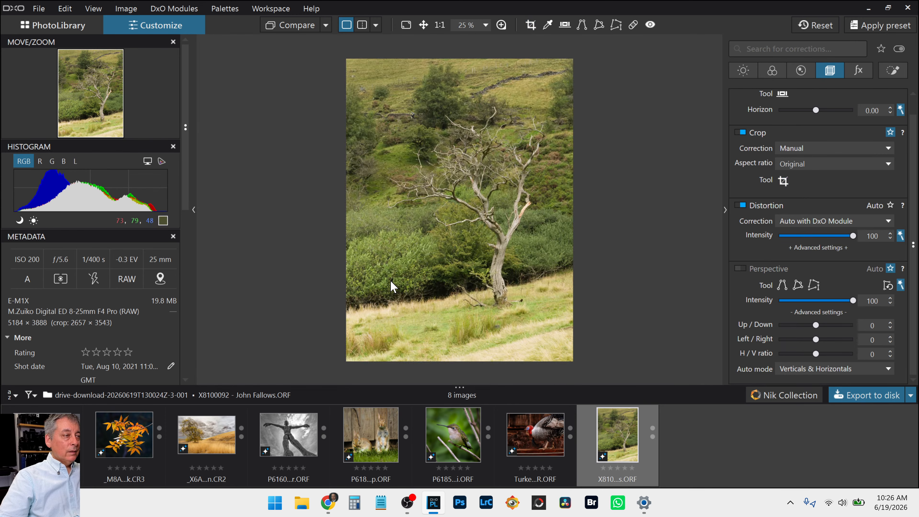
{"action": "key", "text": "c"}
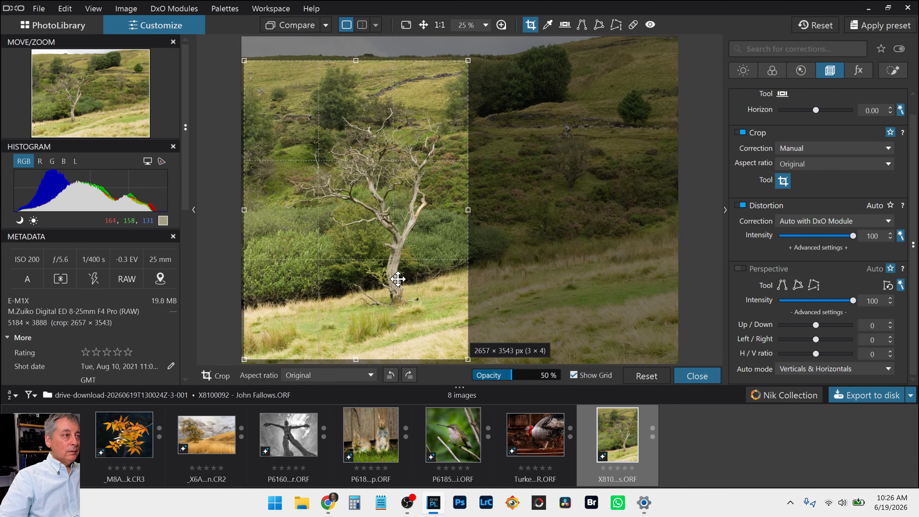
{"action": "key", "text": "c"}
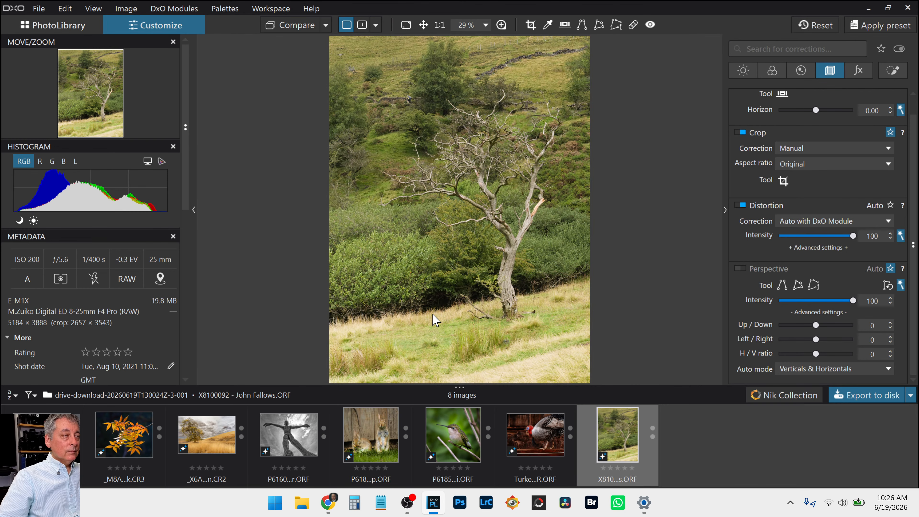
Step: Recrop the photo to a 4 × 3 landscape frame of about 4577 × 3433 px, excluding the sky and keeping the tree left of centre
{"action": "key", "text": "c"}
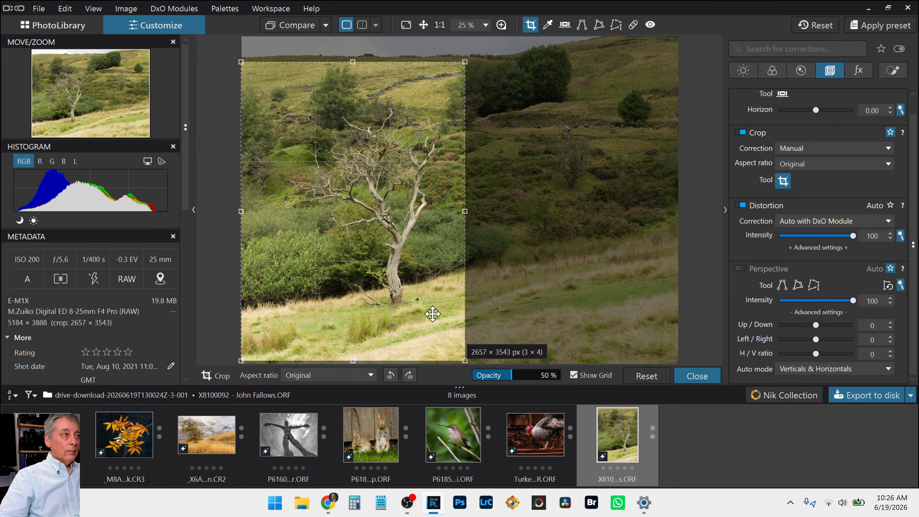
{"action": "left_click_drag", "start_coordinate": [466, 63], "coordinate": [711, 102]}
{"action": "left_click_drag", "start_coordinate": [442, 218], "coordinate": [466, 201]}
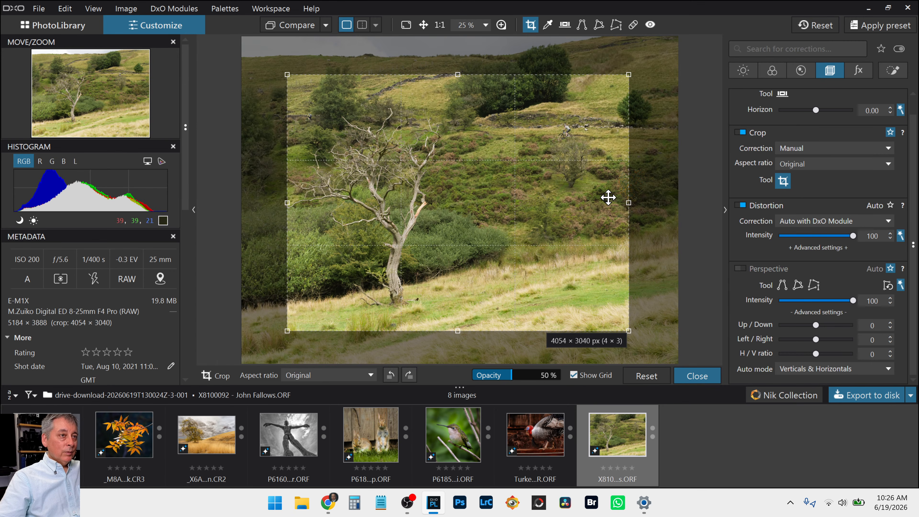
{"action": "left_click_drag", "start_coordinate": [647, 205], "coordinate": [673, 206]}
{"action": "left_click_drag", "start_coordinate": [594, 210], "coordinate": [568, 211]}
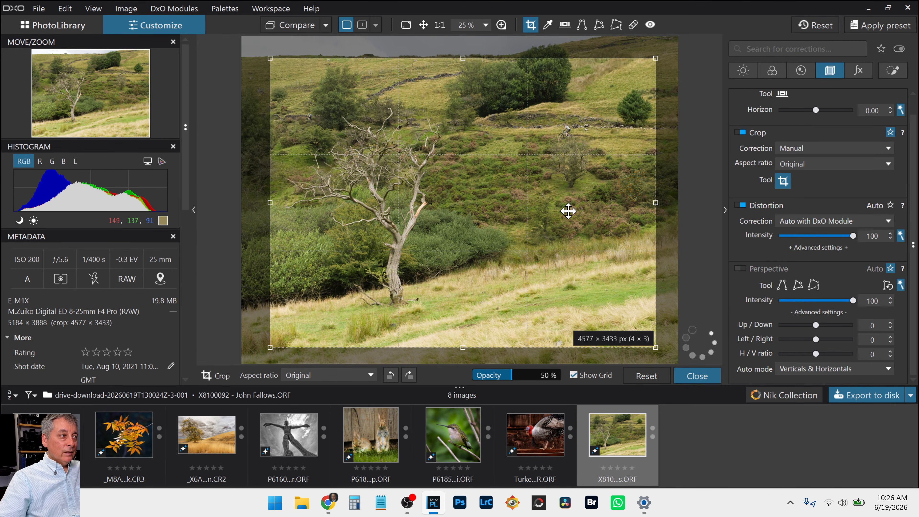
{"action": "key", "text": "Return"}
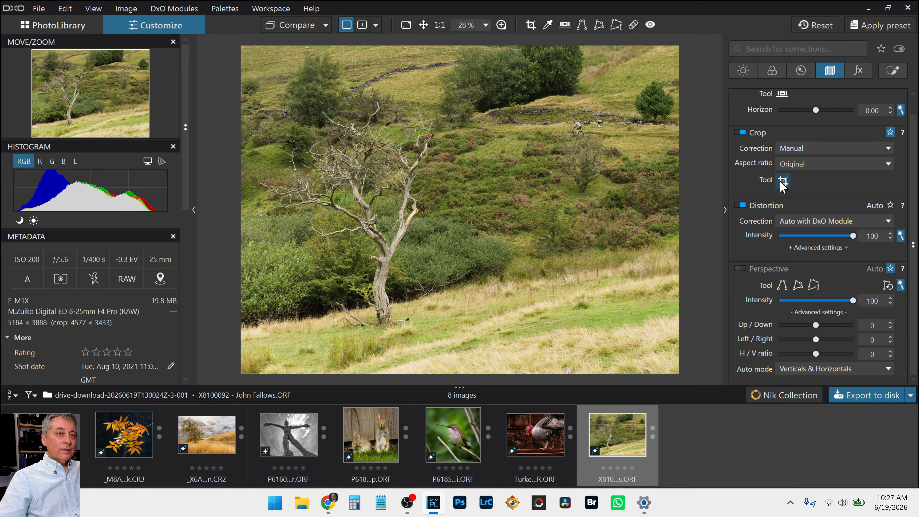
Step: Enlarge the crop at its upper-right corner to about 4841 × 3631 px, keeping the original aspect ratio
{"action": "left_click", "coordinate": [783, 181]}
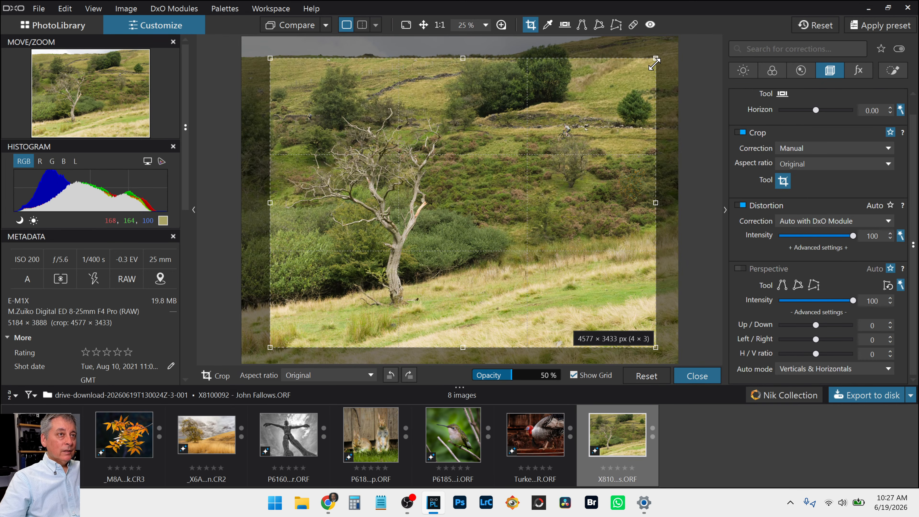
{"action": "left_click_drag", "start_coordinate": [656, 59], "coordinate": [687, 48]}
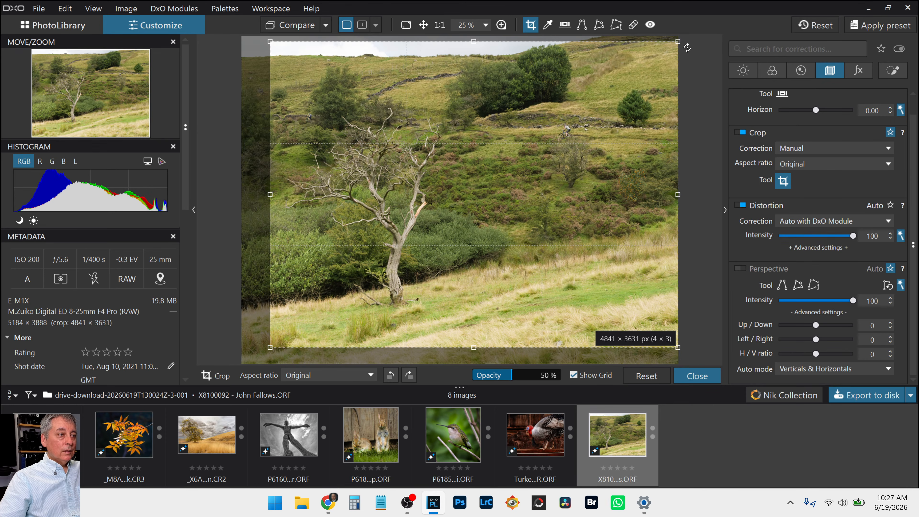
{"action": "key", "text": "Return"}
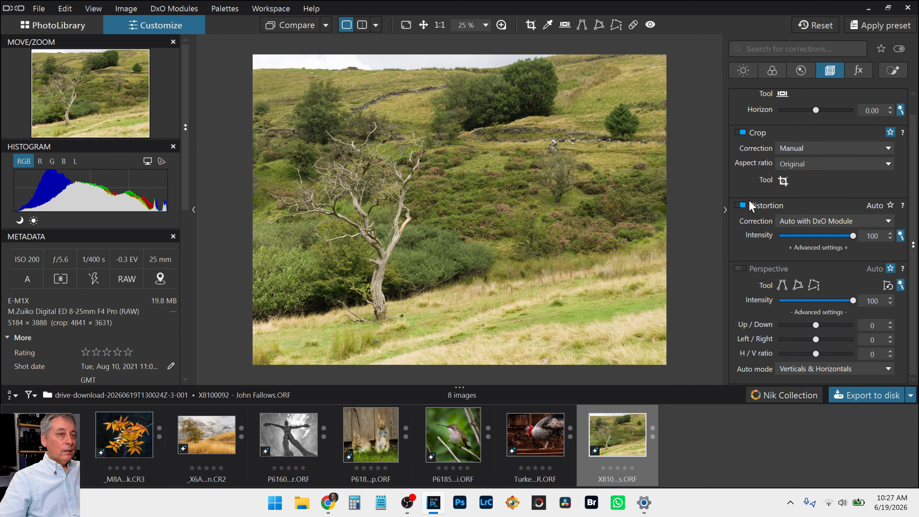
Step: Crop the sky off the top of the landscape at about 4576 × 3432 px and shift the frame slightly left and down
{"action": "left_click", "coordinate": [783, 181]}
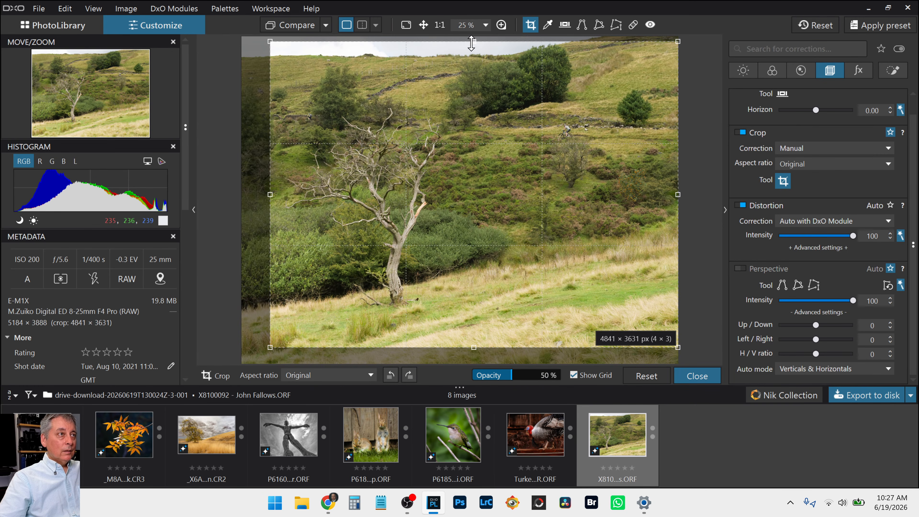
{"action": "left_click_drag", "start_coordinate": [472, 43], "coordinate": [467, 58]}
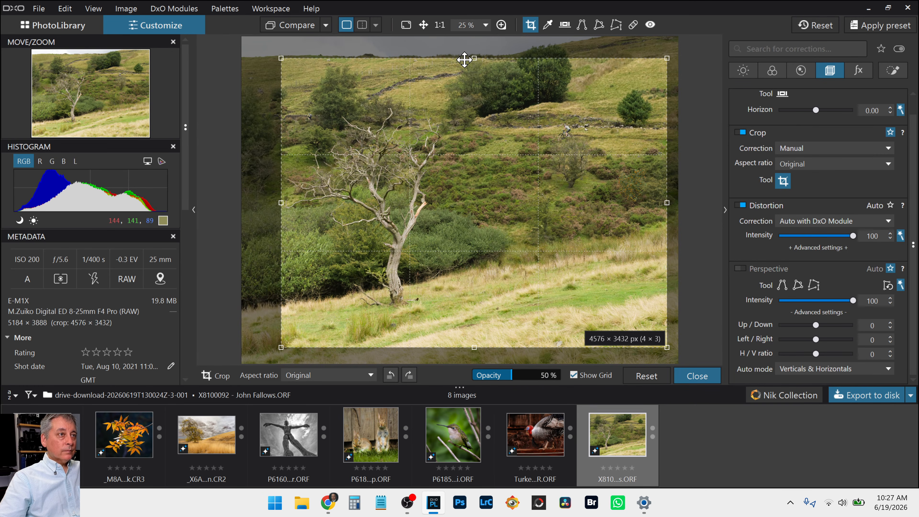
{"action": "left_click_drag", "start_coordinate": [469, 141], "coordinate": [458, 144]}
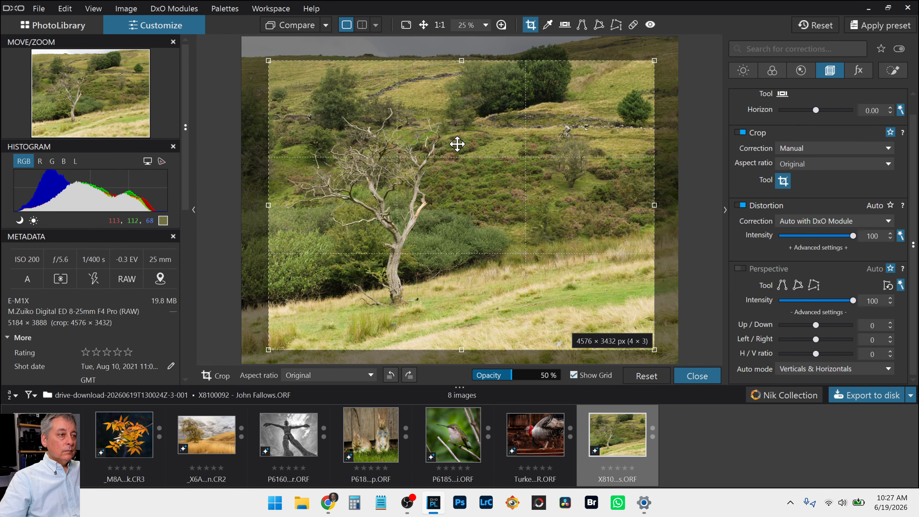
{"action": "key", "text": "Return"}
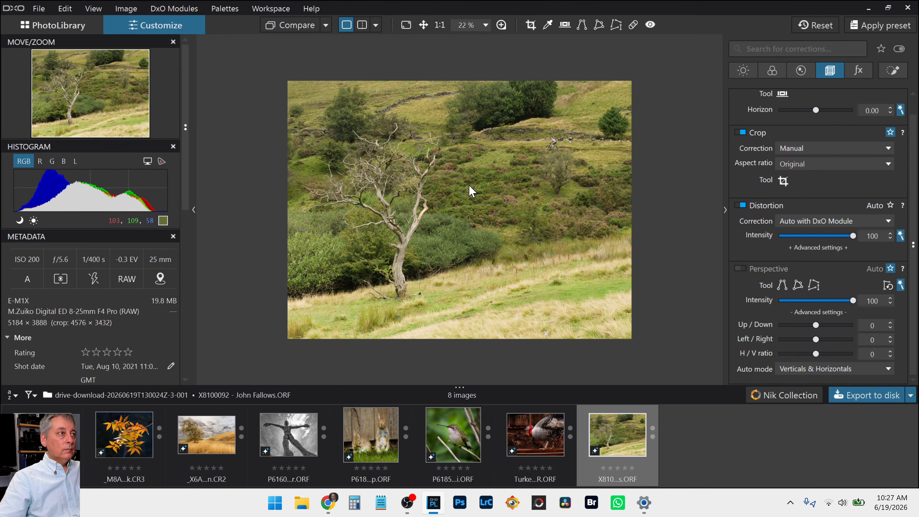
Step: Create an AI mask local adjustment that selects the bare tree
{"action": "scroll", "coordinate": [803, 251], "scroll_direction": "up", "scroll_amount": 8}
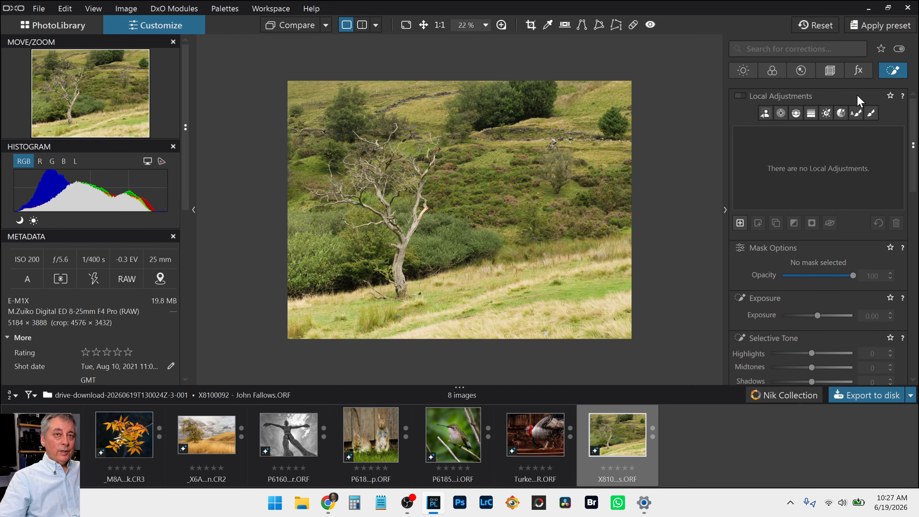
{"action": "left_click", "coordinate": [765, 113]}
{"action": "mouse_move", "coordinate": [397, 265]}
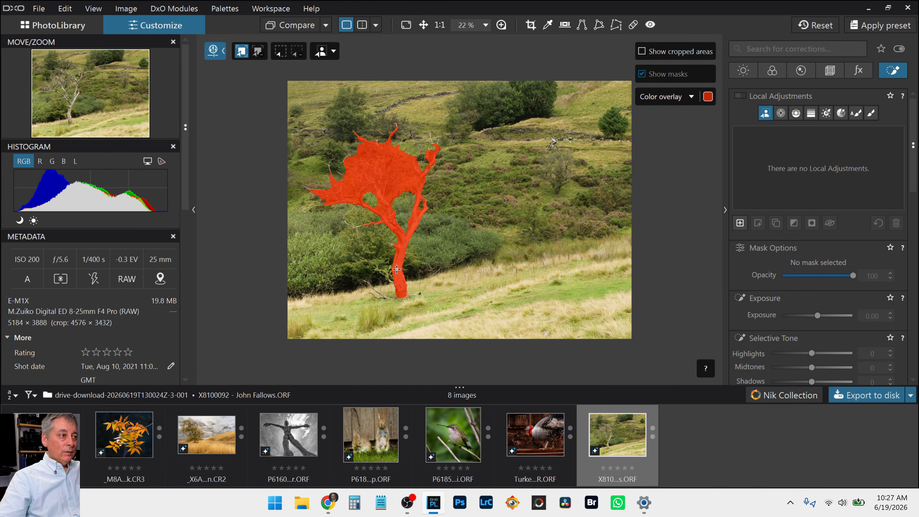
{"action": "left_click", "coordinate": [398, 258]}
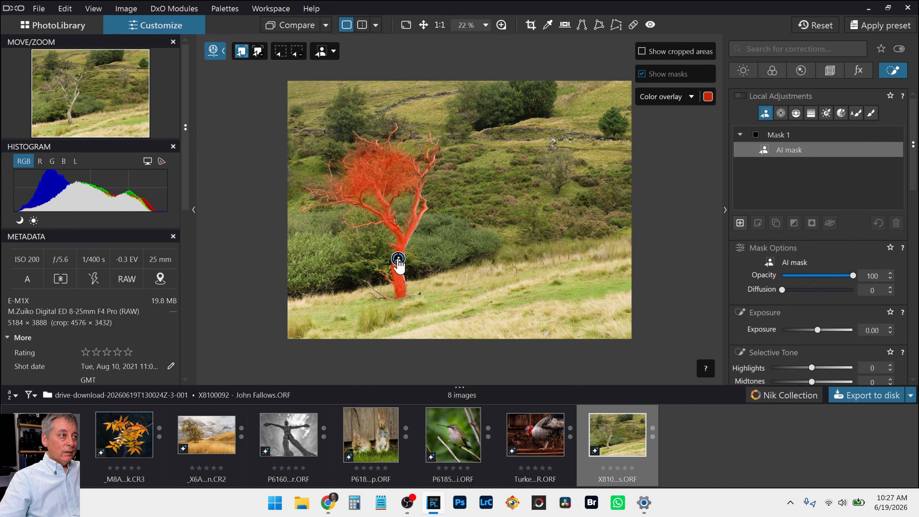
Step: Set the tree mask's DxO ClearView Plus intensity to 71 and its microcontrast to 80
{"action": "scroll", "coordinate": [846, 257], "scroll_direction": "down", "scroll_amount": 3}
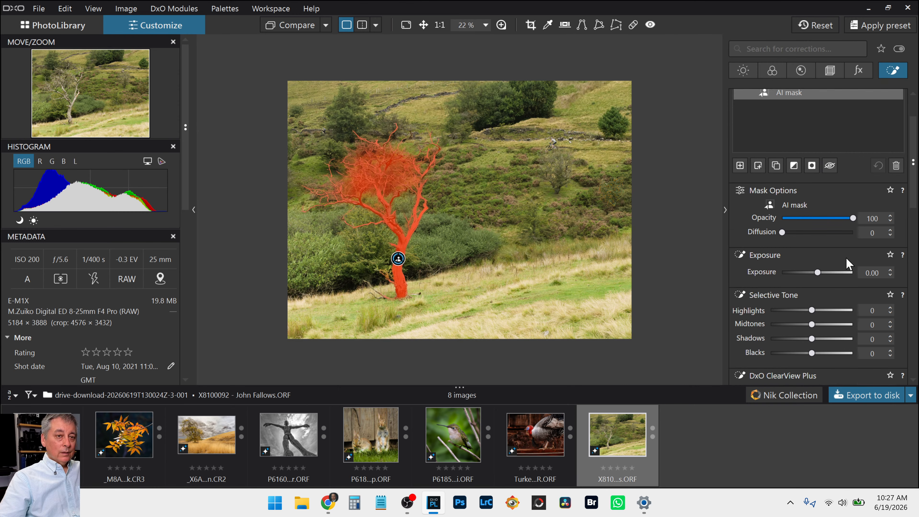
{"action": "left_click", "coordinate": [833, 332]}
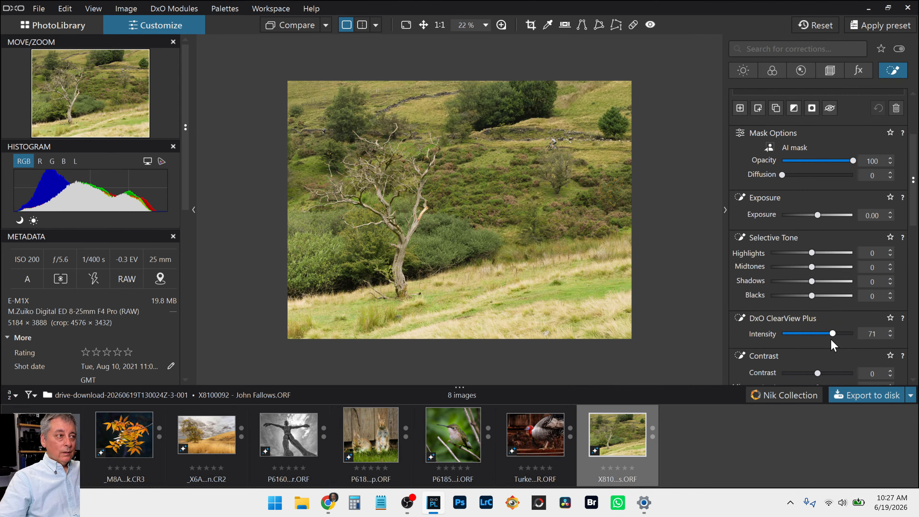
{"action": "scroll", "coordinate": [842, 374], "scroll_direction": "down", "scroll_amount": 2}
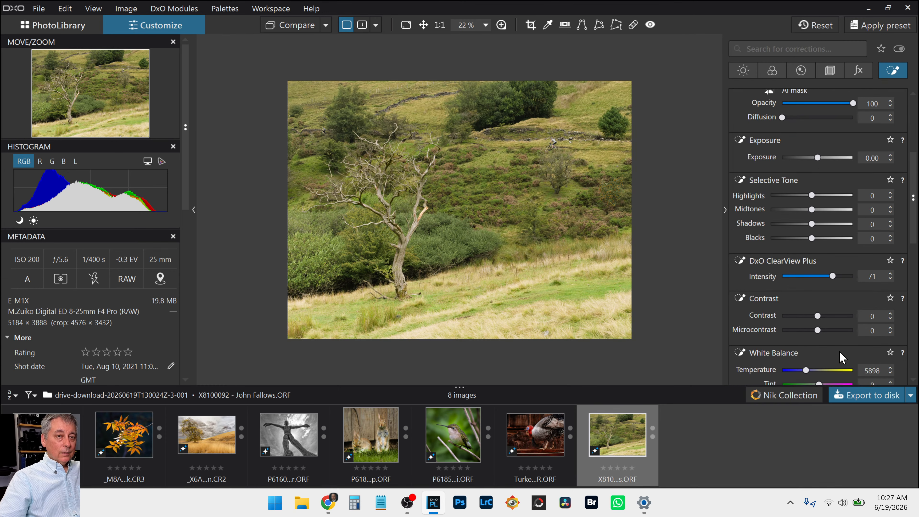
{"action": "scroll", "coordinate": [775, 337], "scroll_direction": "down", "scroll_amount": 9}
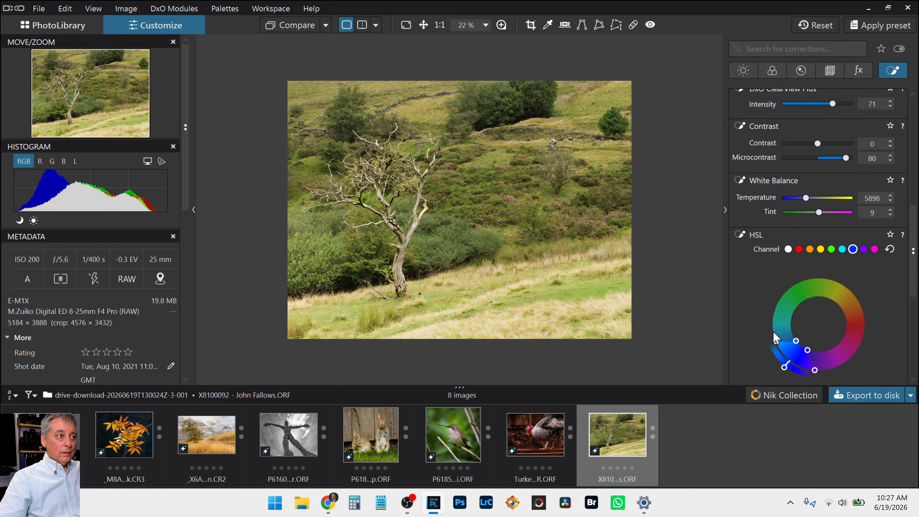
Step: Set the tree mask's Sharpness intensity to 54 and its Lens Sharpness Optimization intensity to 140
{"action": "scroll", "coordinate": [774, 327], "scroll_direction": "down", "scroll_amount": 6}
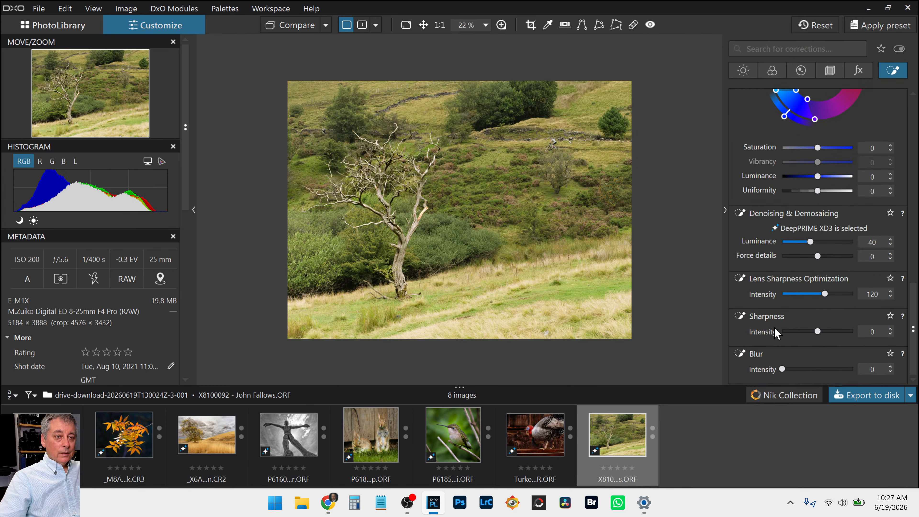
{"action": "left_click_drag", "start_coordinate": [813, 325], "coordinate": [833, 332]}
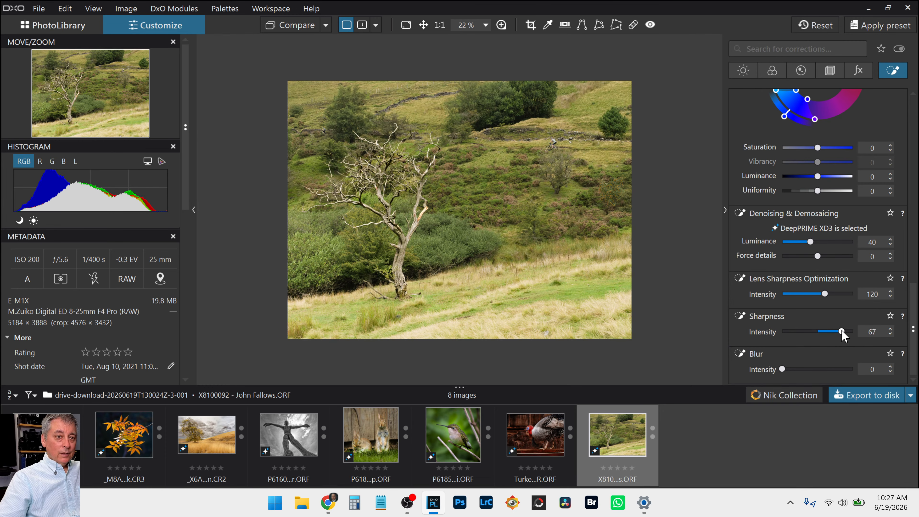
{"action": "left_click_drag", "start_coordinate": [842, 331], "coordinate": [836, 331]}
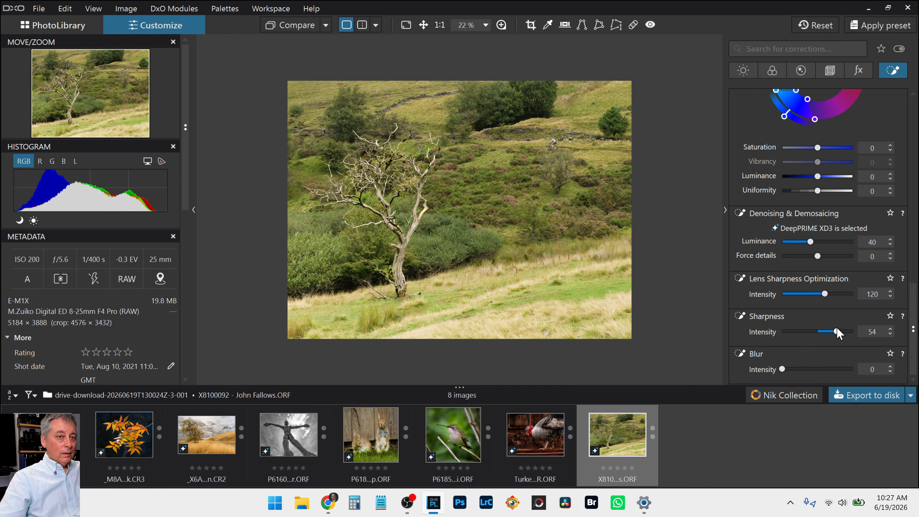
{"action": "left_click_drag", "start_coordinate": [826, 293], "coordinate": [832, 294]}
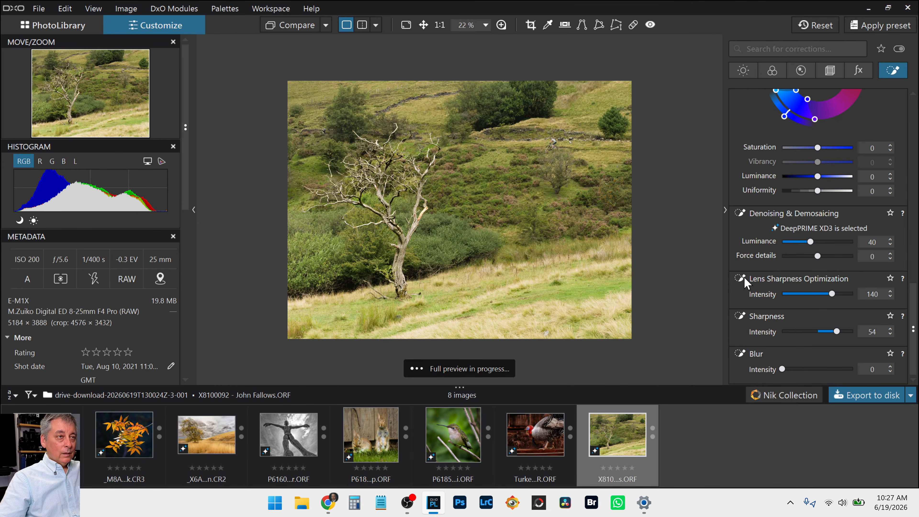
Step: Add two AI selections to Mask 1: the small light detail on the right hillside and the one just above-left of the bare tree
{"action": "scroll", "coordinate": [768, 193], "scroll_direction": "up", "scroll_amount": 4}
{"action": "scroll", "coordinate": [769, 193], "scroll_direction": "up", "scroll_amount": 12}
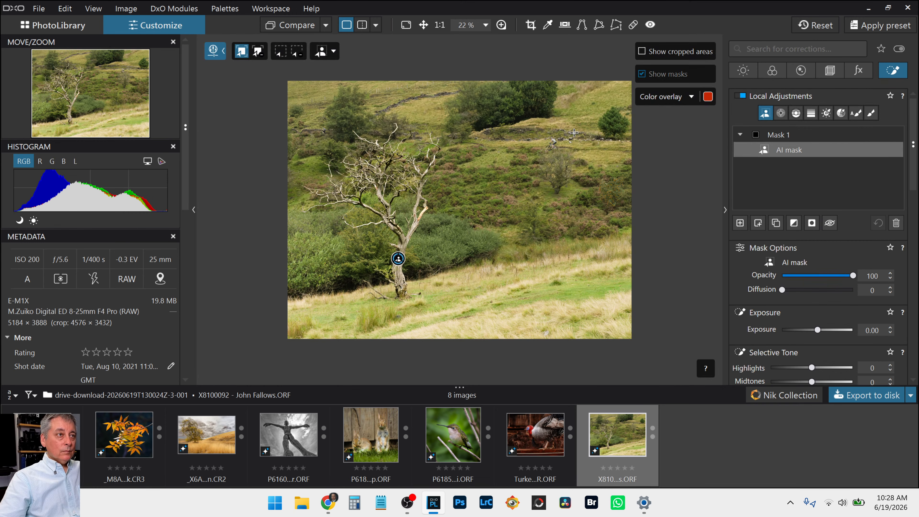
{"action": "left_click", "coordinate": [553, 146]}
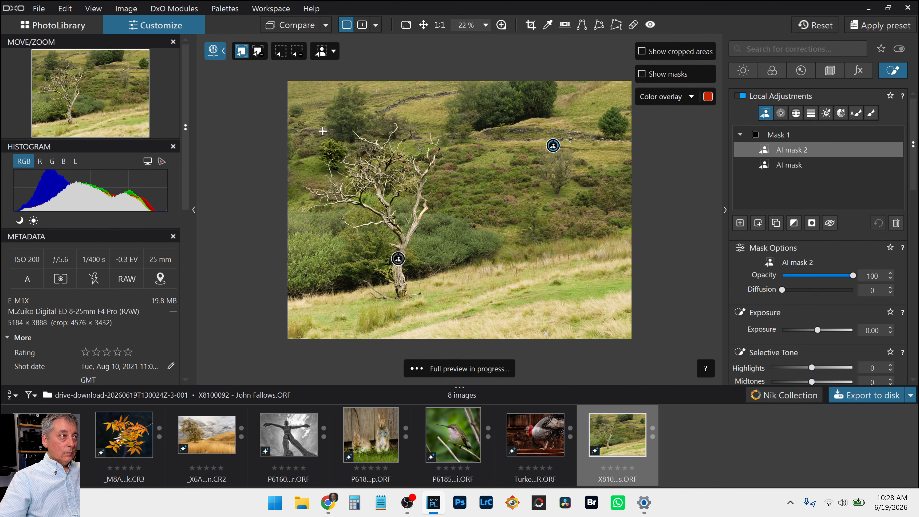
{"action": "left_click", "coordinate": [322, 131]}
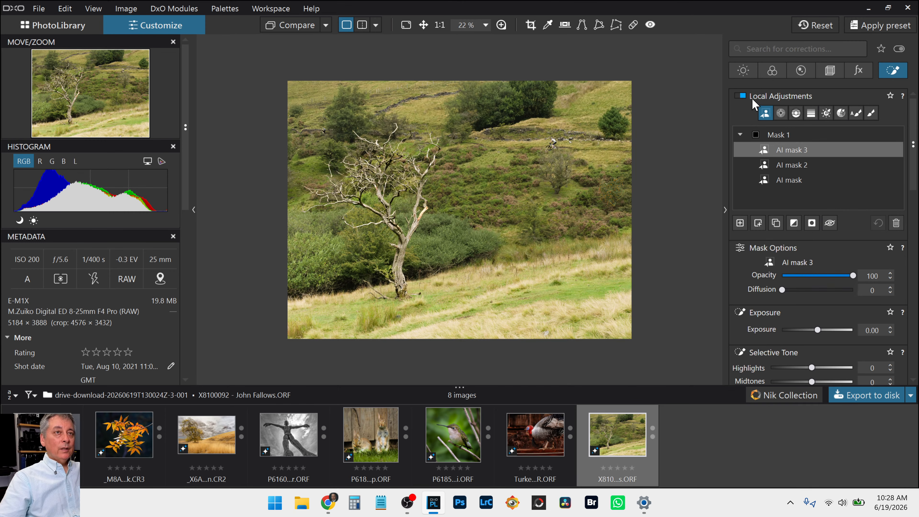
Step: Set the global exposure to -1.02 and the global Selective Tone blacks to -23, highlights to 25 and midtones to 17
{"action": "left_click", "coordinate": [742, 72]}
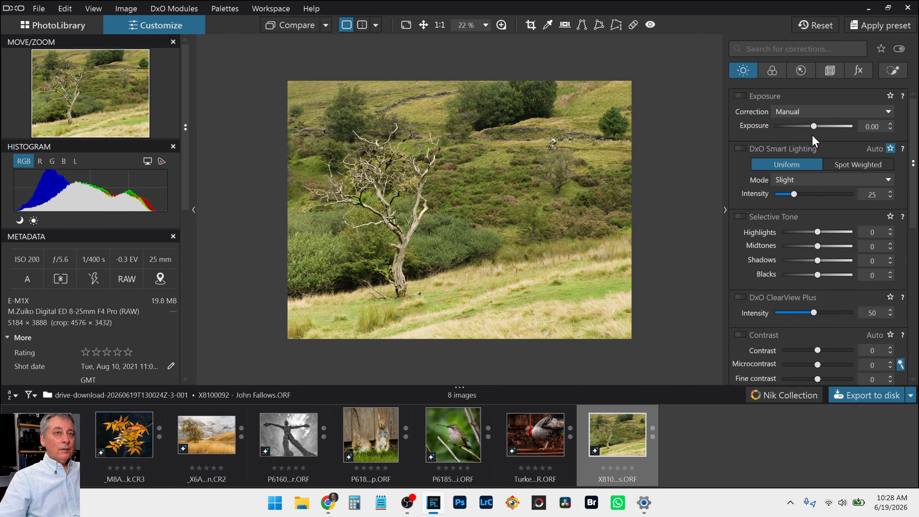
{"action": "left_click_drag", "start_coordinate": [810, 131], "coordinate": [805, 129]}
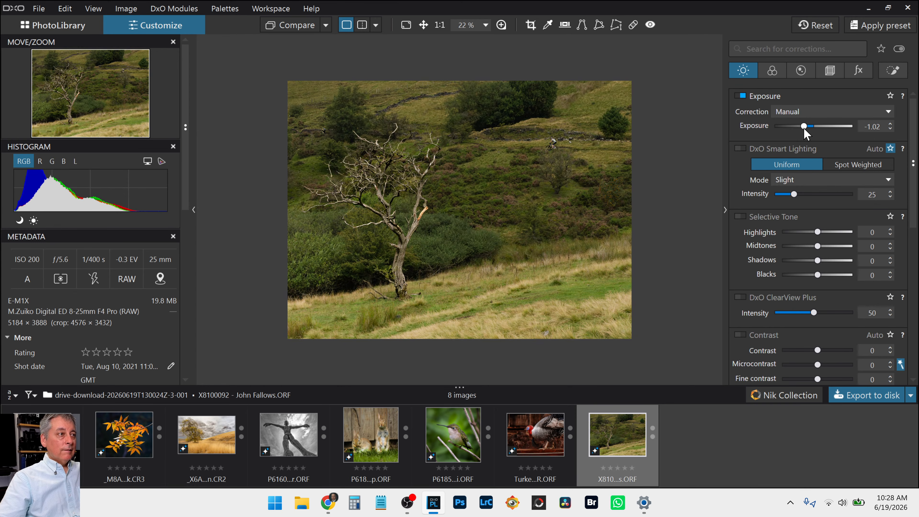
{"action": "left_click", "coordinate": [806, 275]}
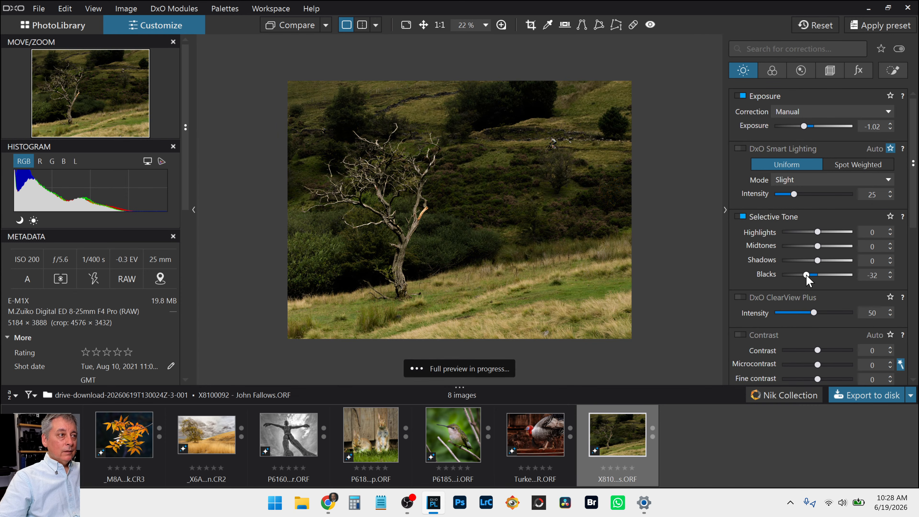
{"action": "left_click_drag", "start_coordinate": [807, 276], "coordinate": [811, 275]}
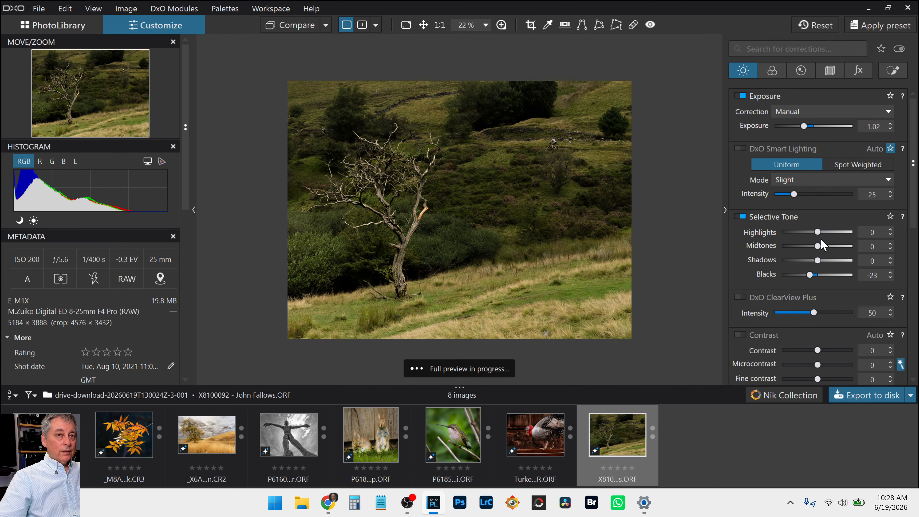
{"action": "left_click_drag", "start_coordinate": [818, 232], "coordinate": [826, 232]}
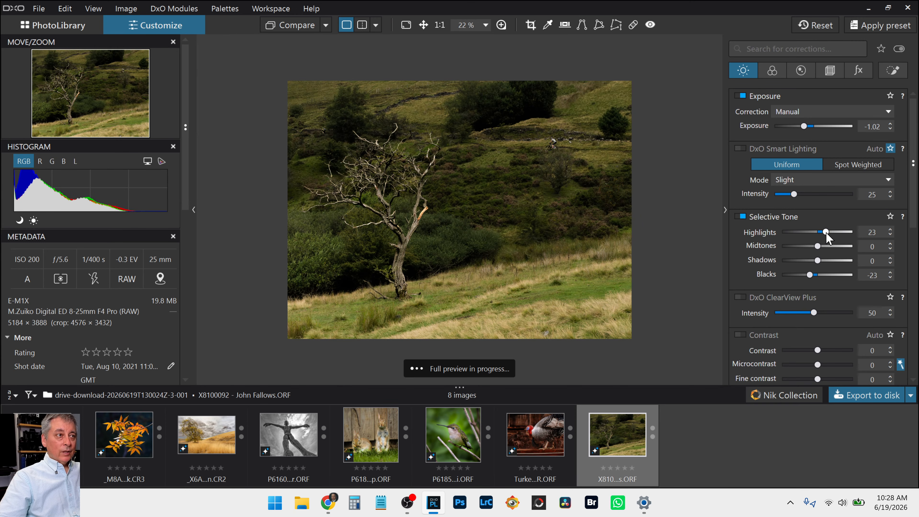
{"action": "left_click", "coordinate": [824, 247]}
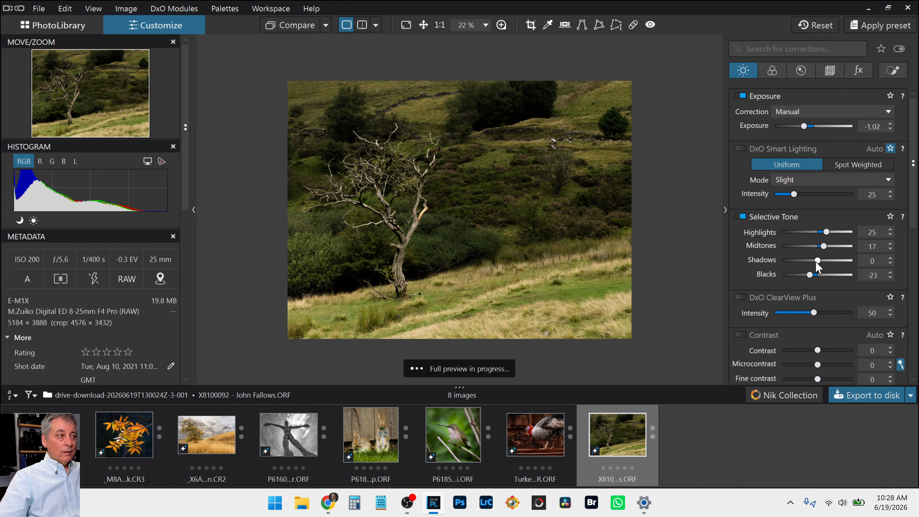
Step: Set the tree AI mask's Selective Tone highlights to 36, midtones to 16 and shadows to 3
{"action": "left_click", "coordinate": [891, 72]}
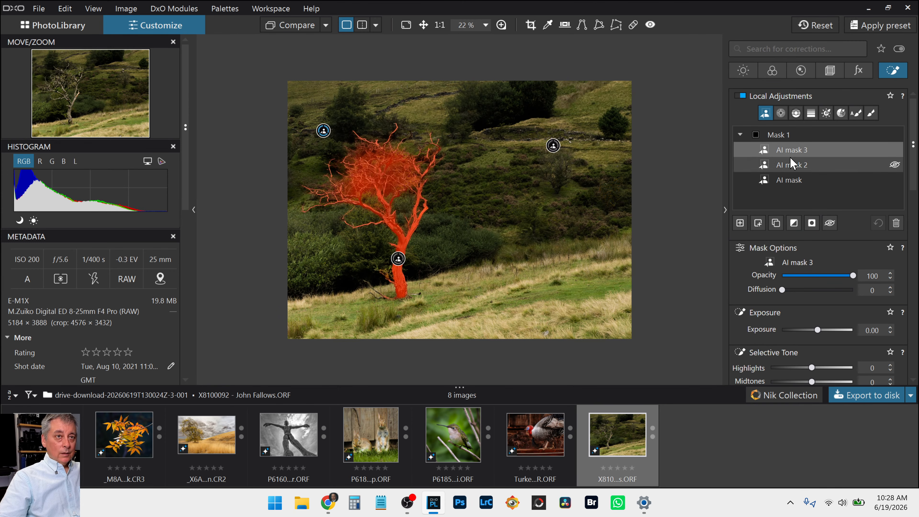
{"action": "left_click", "coordinate": [787, 181]}
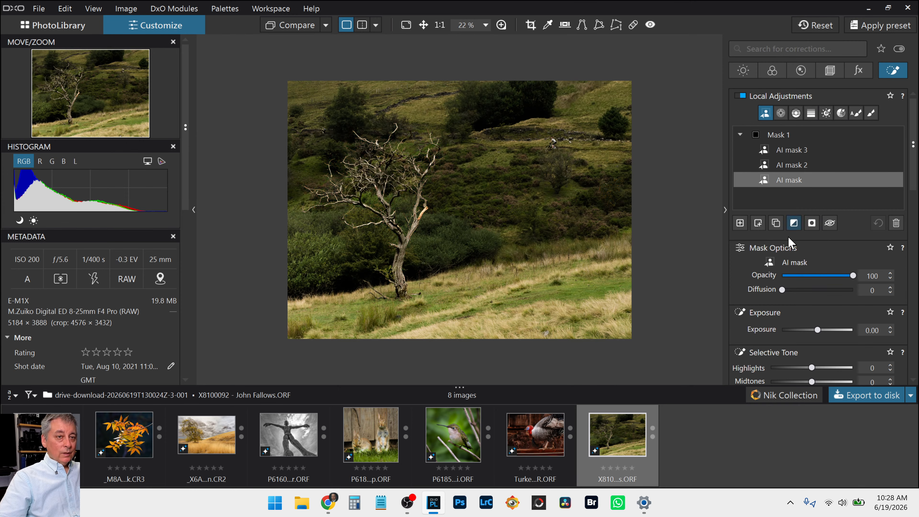
{"action": "scroll", "coordinate": [796, 293], "scroll_direction": "down", "scroll_amount": 4}
{"action": "left_click", "coordinate": [837, 253]}
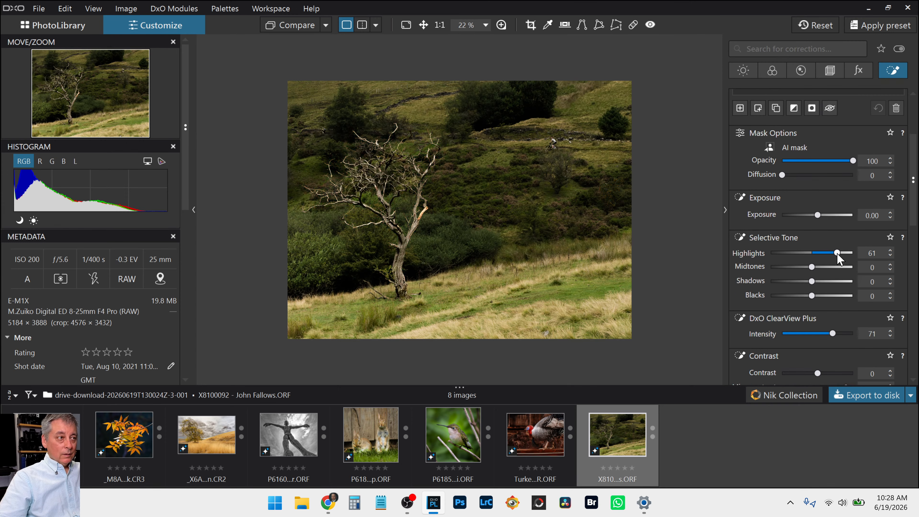
{"action": "left_click_drag", "start_coordinate": [837, 253], "coordinate": [831, 253]}
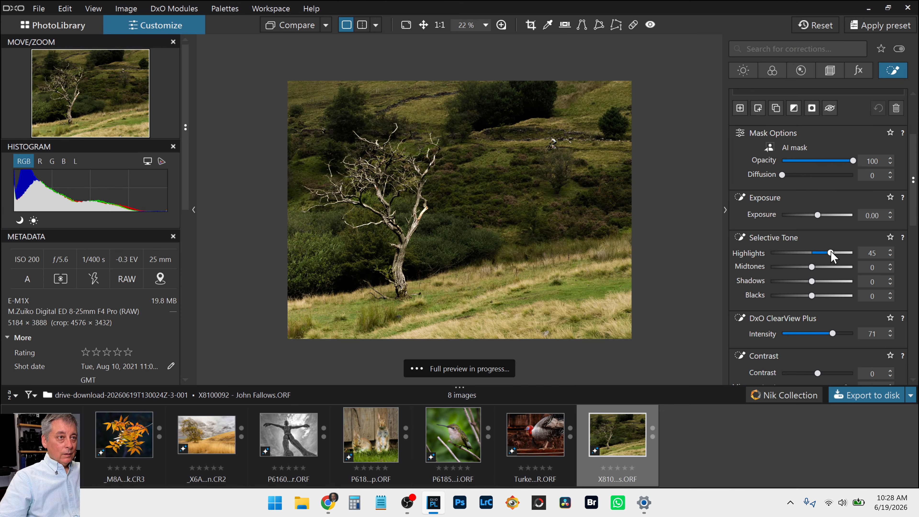
{"action": "left_click", "coordinate": [823, 267]}
{"action": "left_click", "coordinate": [819, 267]}
{"action": "left_click", "coordinate": [827, 254]}
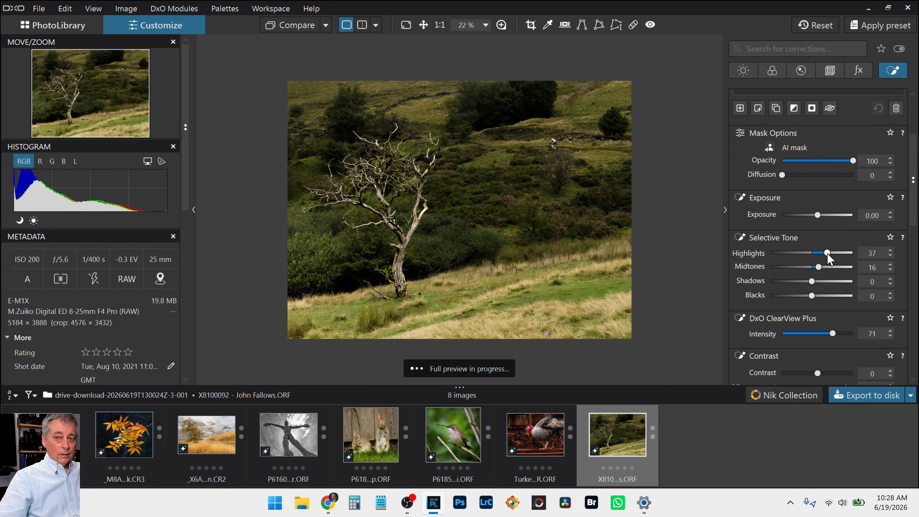
{"action": "left_click", "coordinate": [816, 282]}
{"action": "left_click_drag", "start_coordinate": [816, 282], "coordinate": [814, 281]}
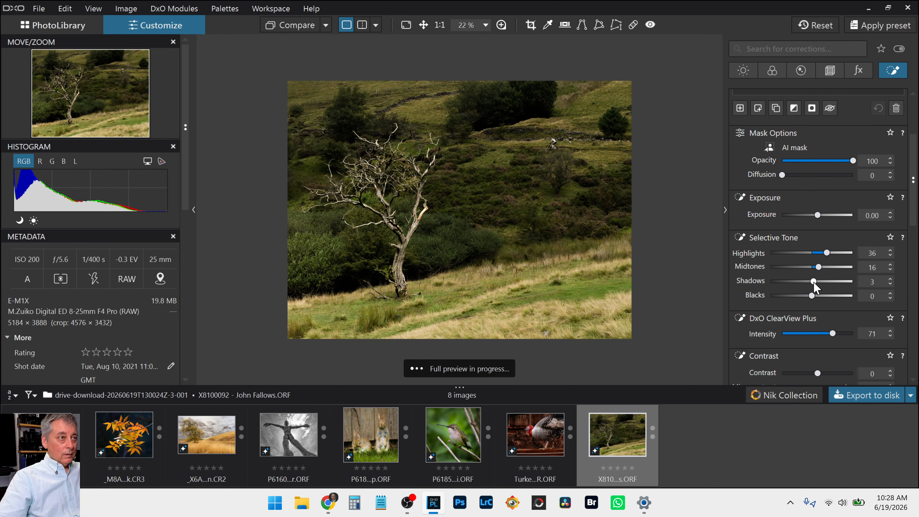
{"action": "scroll", "coordinate": [764, 183], "scroll_direction": "up", "scroll_amount": 3}
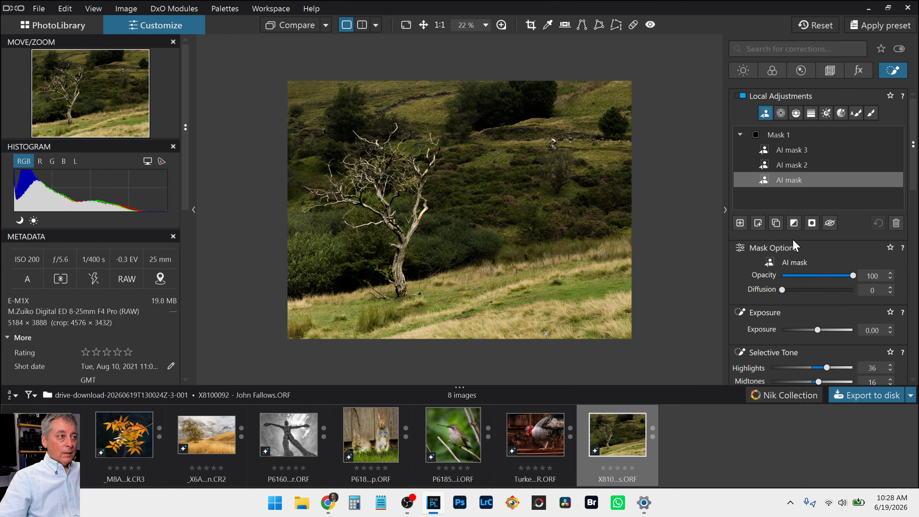
{"action": "scroll", "coordinate": [794, 245], "scroll_direction": "down", "scroll_amount": 8}
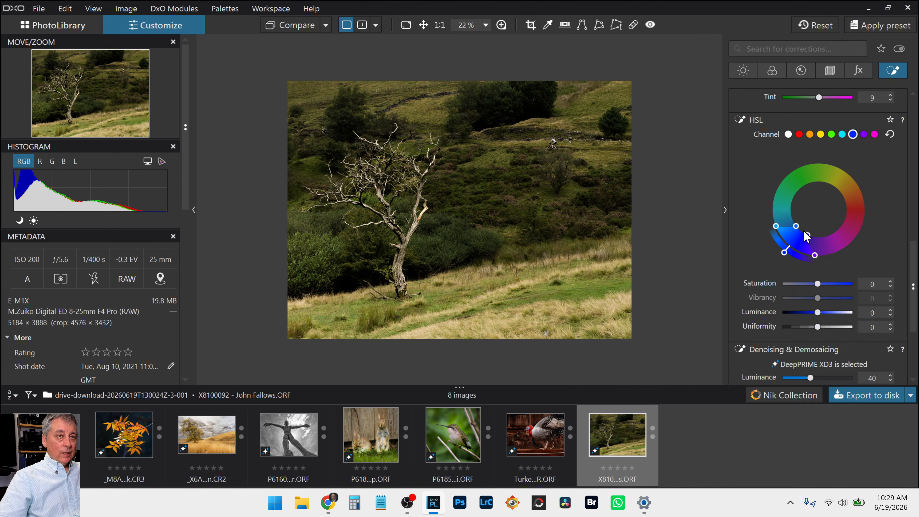
Step: Set the tree AI mask's HSL saturation to -29 for all colour channels
{"action": "left_click", "coordinate": [788, 135]}
{"action": "left_click", "coordinate": [843, 284]}
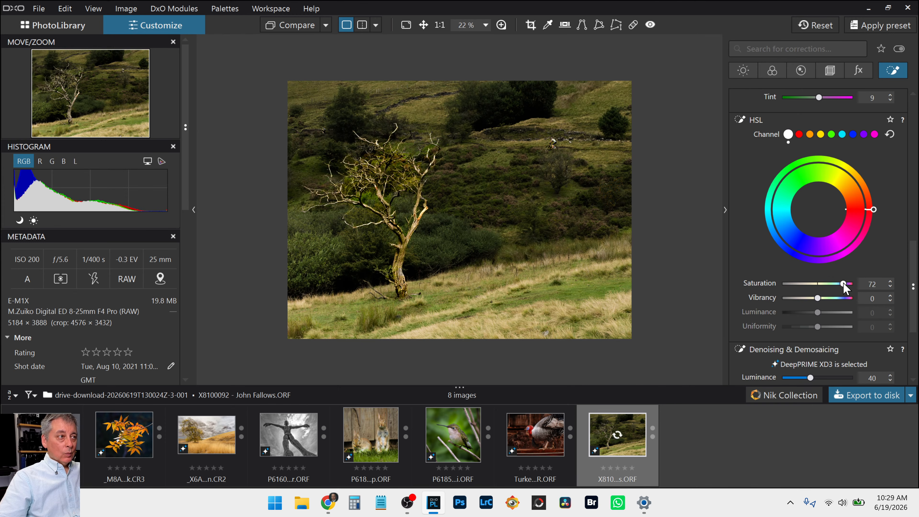
{"action": "left_click_drag", "start_coordinate": [844, 283], "coordinate": [809, 284]}
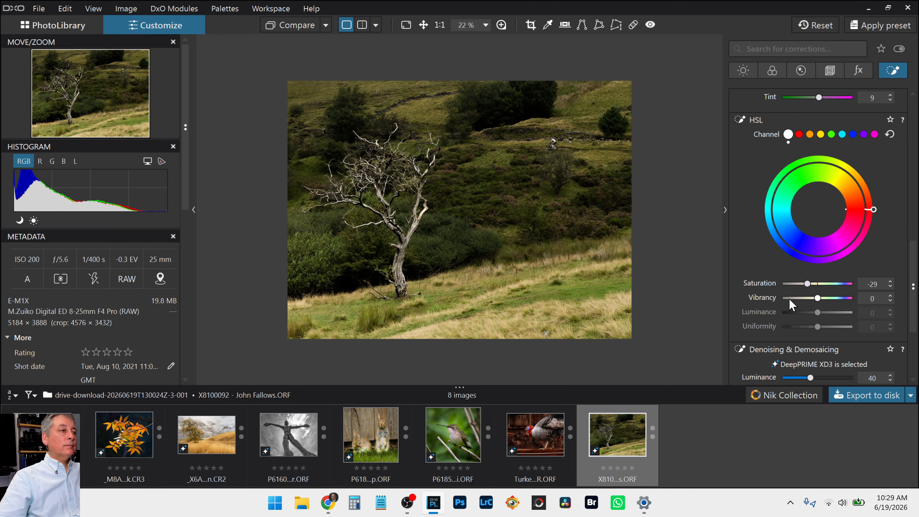
Step: Create a second brush mask over the grassy hillside patches and the ground at the tree's base, erasing excess along the upper-right hillside
{"action": "scroll", "coordinate": [772, 229], "scroll_direction": "up", "scroll_amount": 10}
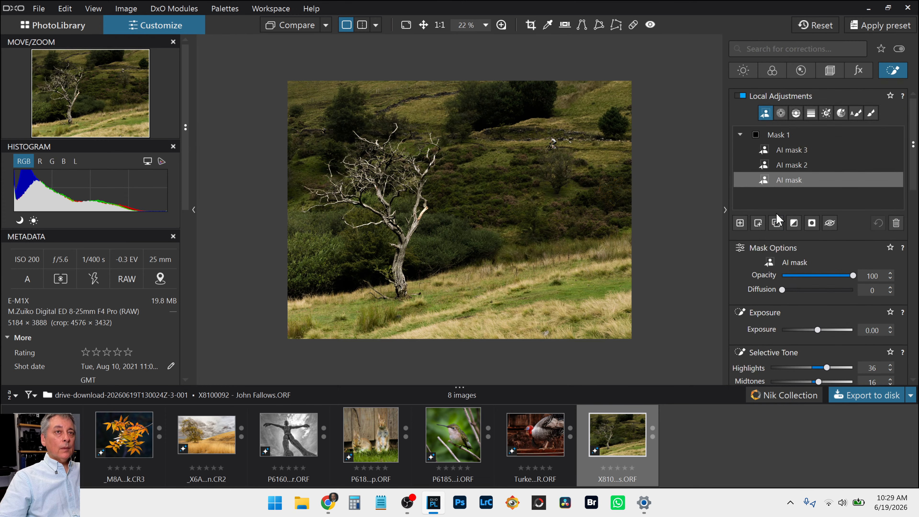
{"action": "left_click", "coordinate": [740, 223]}
{"action": "left_click", "coordinate": [871, 113]}
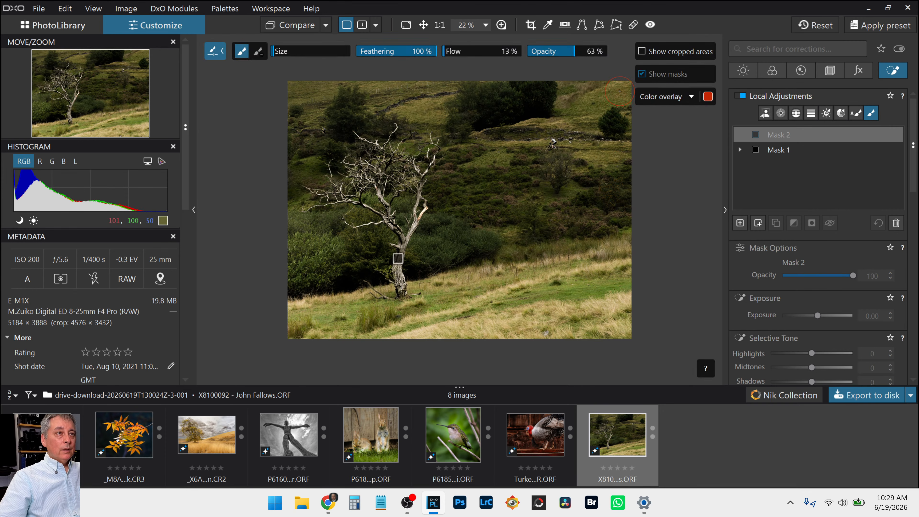
{"action": "mouse_move", "coordinate": [579, 105]}
{"action": "left_mouse_down"}
{"action": "mouse_move", "coordinate": [541, 110]}
{"action": "mouse_move", "coordinate": [521, 101]}
{"action": "left_mouse_up"}
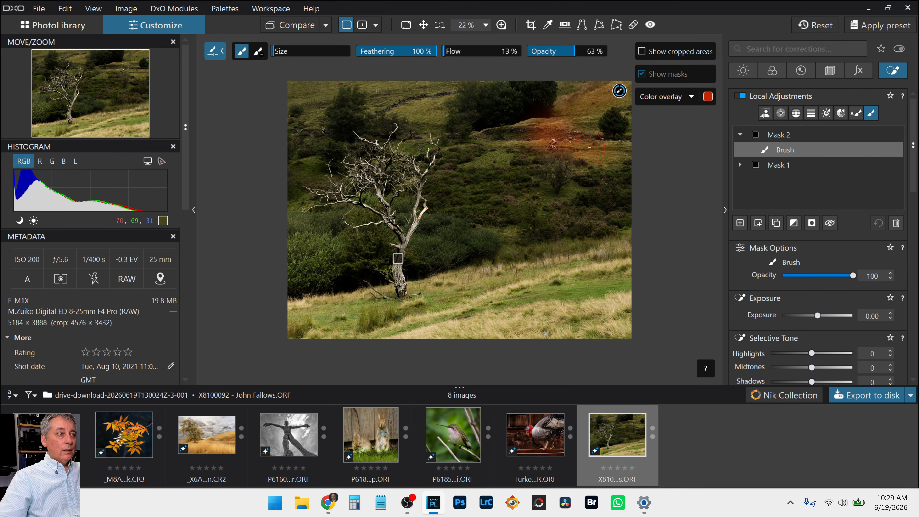
{"action": "key", "text": "e"}
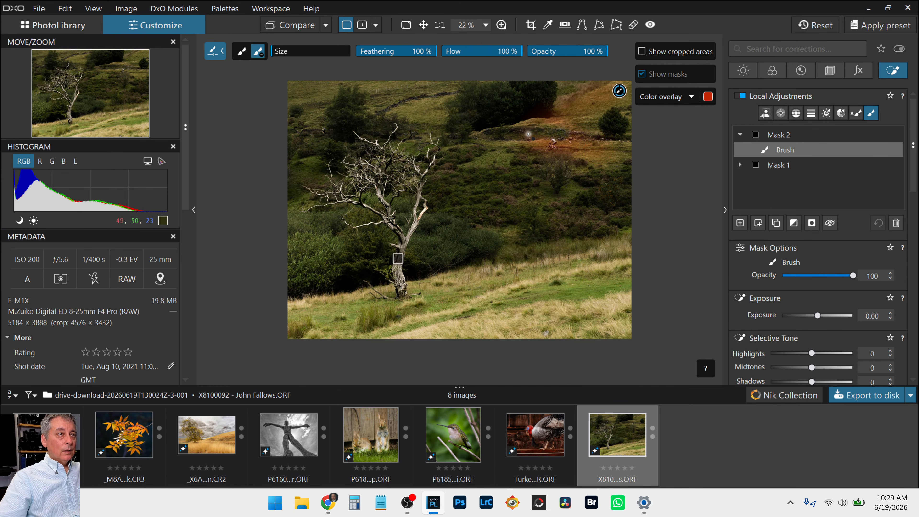
{"action": "left_click_drag", "start_coordinate": [529, 134], "coordinate": [603, 139]}
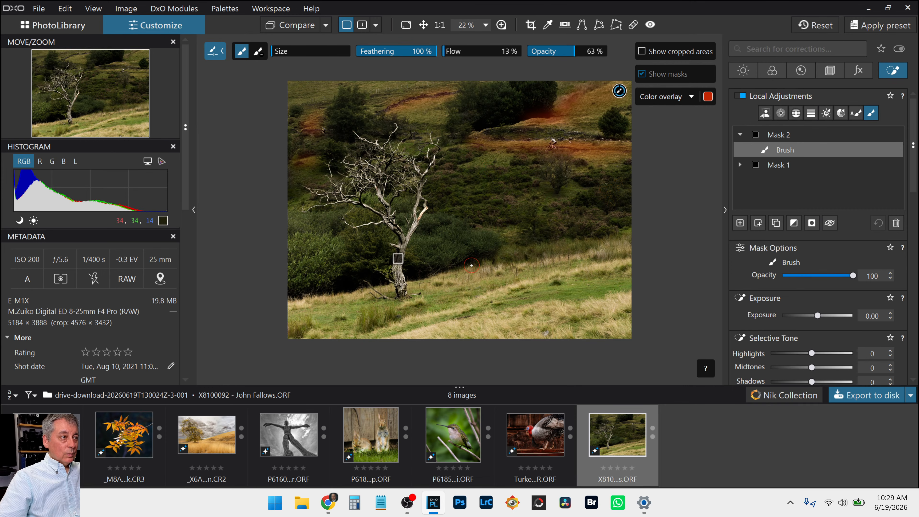
{"action": "left_click_drag", "start_coordinate": [389, 306], "coordinate": [425, 300]}
Step: Set Mask 2's Selective Tone highlights to 81, midtones 62, shadows 47 and blacks 13, and its ClearView Plus intensity to 46
{"action": "scroll", "coordinate": [847, 328], "scroll_direction": "down", "scroll_amount": 2}
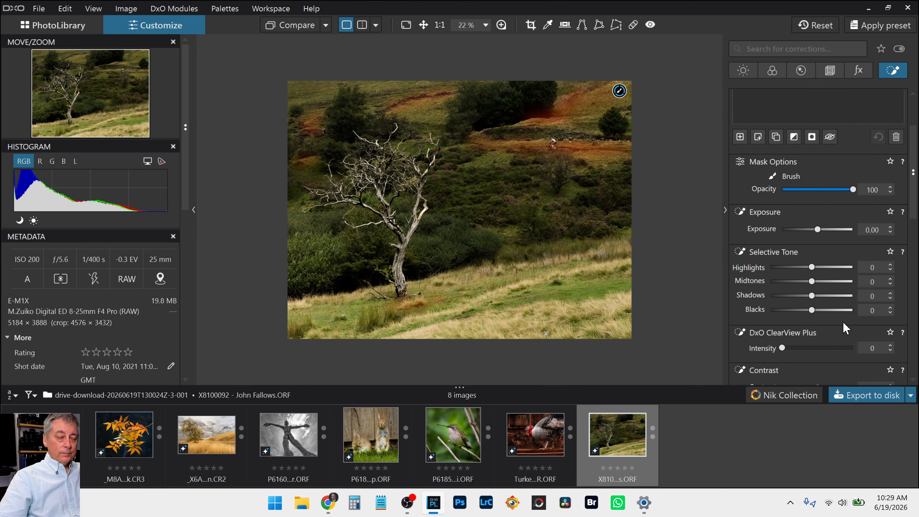
{"action": "left_click", "coordinate": [845, 267]}
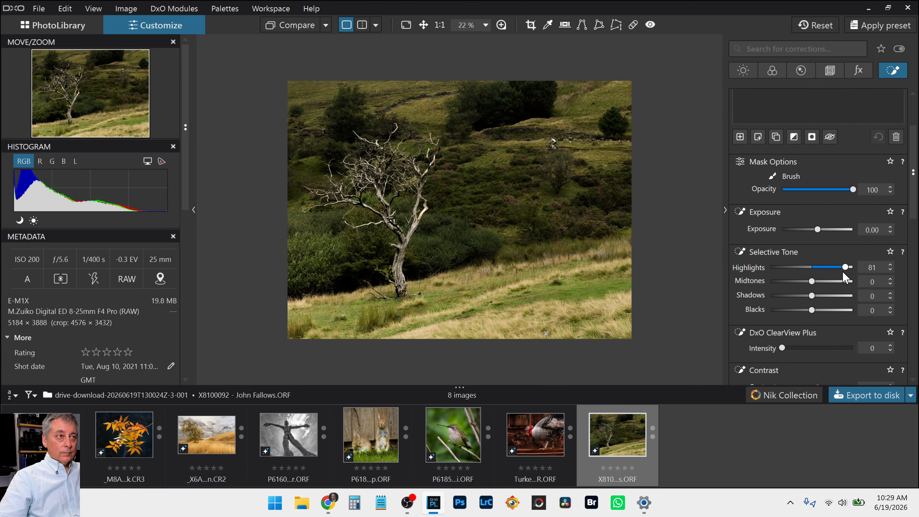
{"action": "left_click", "coordinate": [838, 282]}
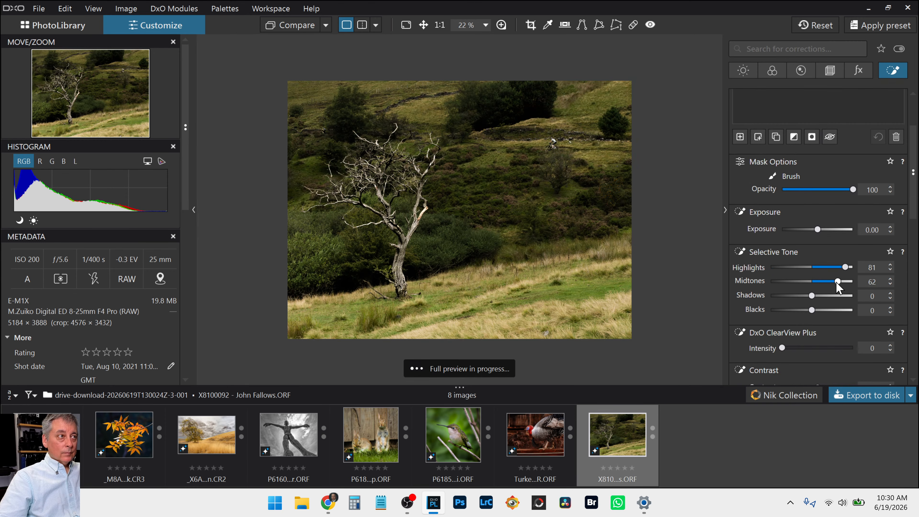
{"action": "left_click", "coordinate": [832, 295]}
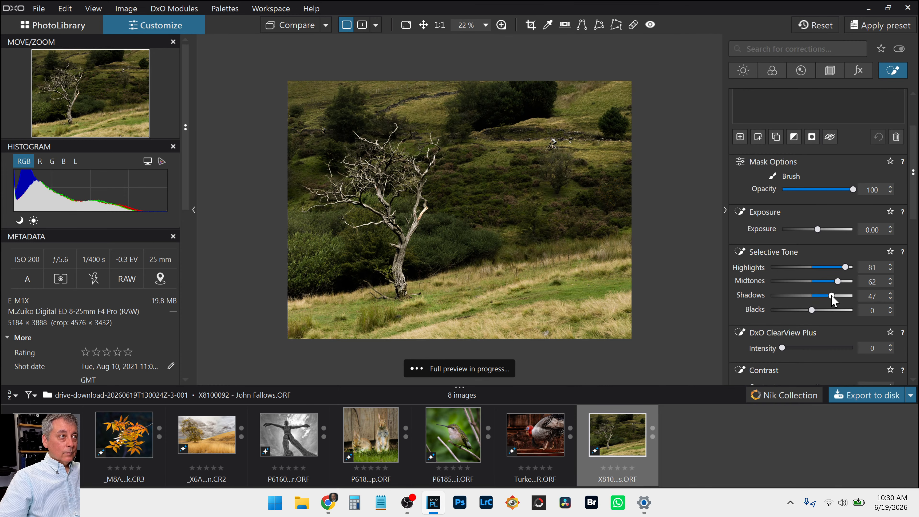
{"action": "scroll", "coordinate": [796, 295], "scroll_direction": "down", "scroll_amount": 1}
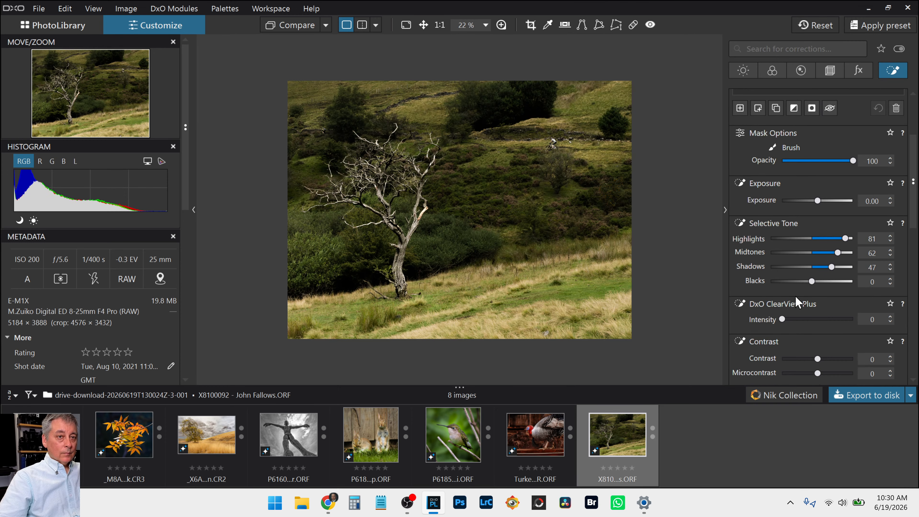
{"action": "left_click_drag", "start_coordinate": [812, 282], "coordinate": [818, 284]}
{"action": "scroll", "coordinate": [819, 287], "scroll_direction": "down", "scroll_amount": 1}
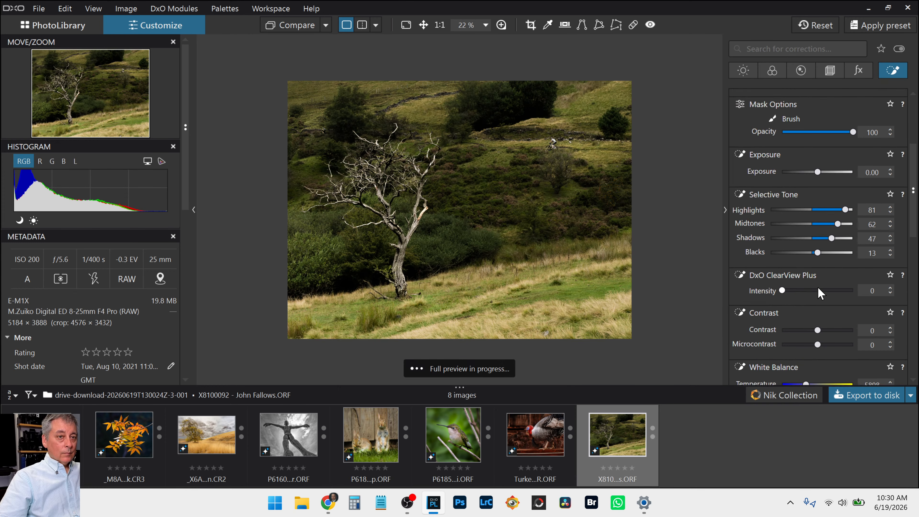
{"action": "left_click", "coordinate": [815, 290]}
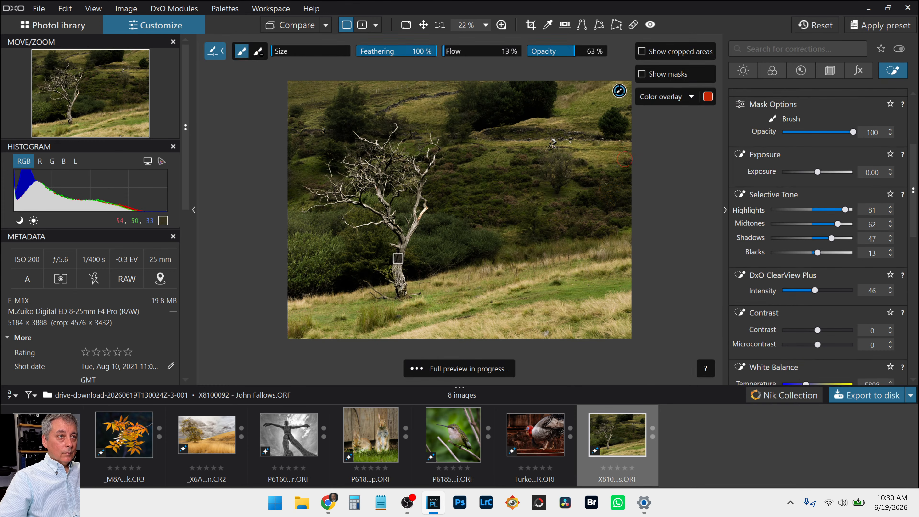
Step: Set the brush opacity to 75% and extend Mask 2 over the hillside patches to the right of the bare tree
{"action": "scroll", "coordinate": [557, 144], "scroll_direction": "up", "scroll_amount": 1}
{"action": "scroll", "coordinate": [557, 144], "scroll_direction": "down", "scroll_amount": 2}
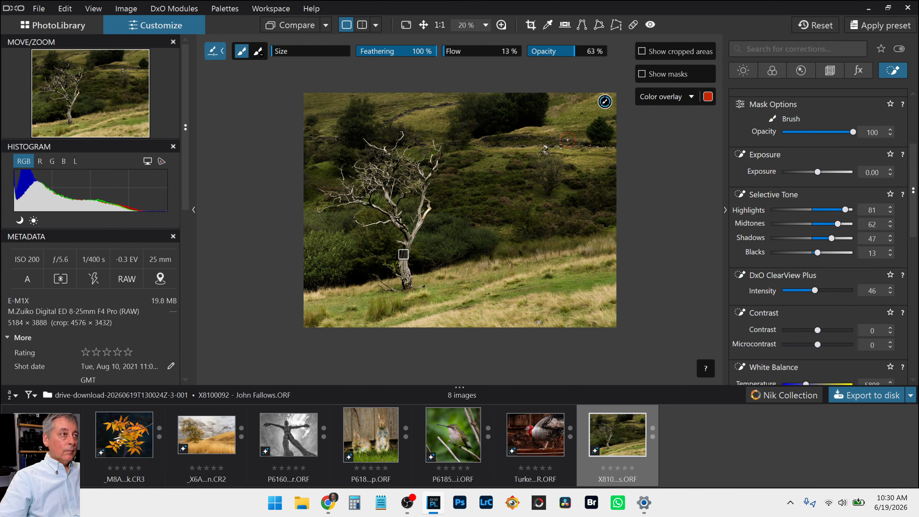
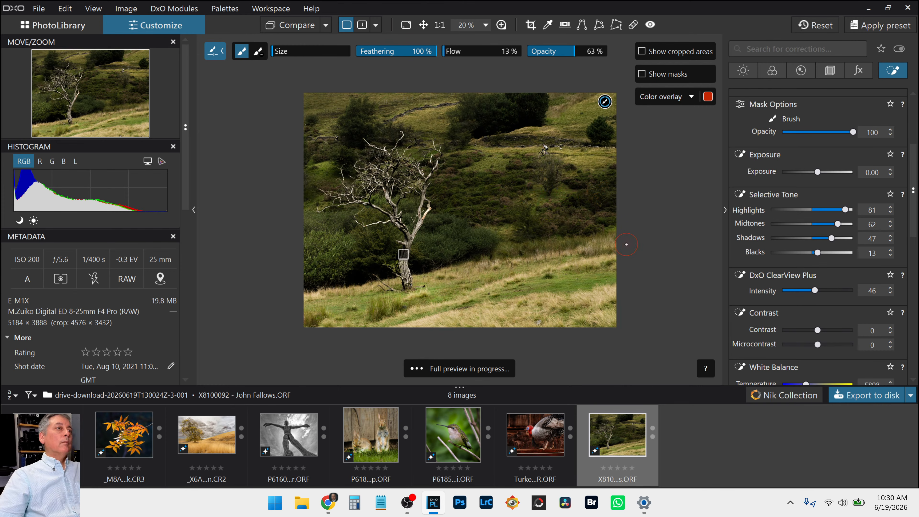
{"action": "scroll", "coordinate": [545, 199], "scroll_direction": "up", "scroll_amount": 2}
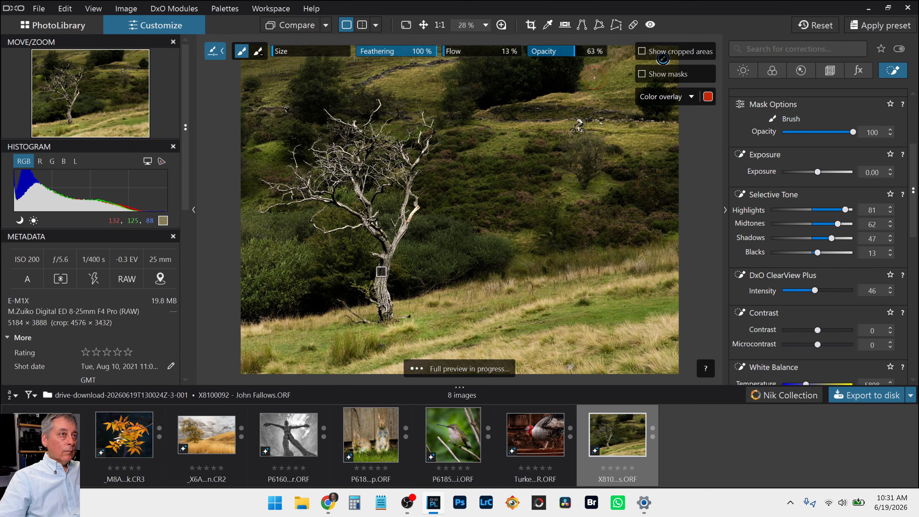
{"action": "scroll", "coordinate": [439, 105], "scroll_direction": "down", "scroll_amount": 2}
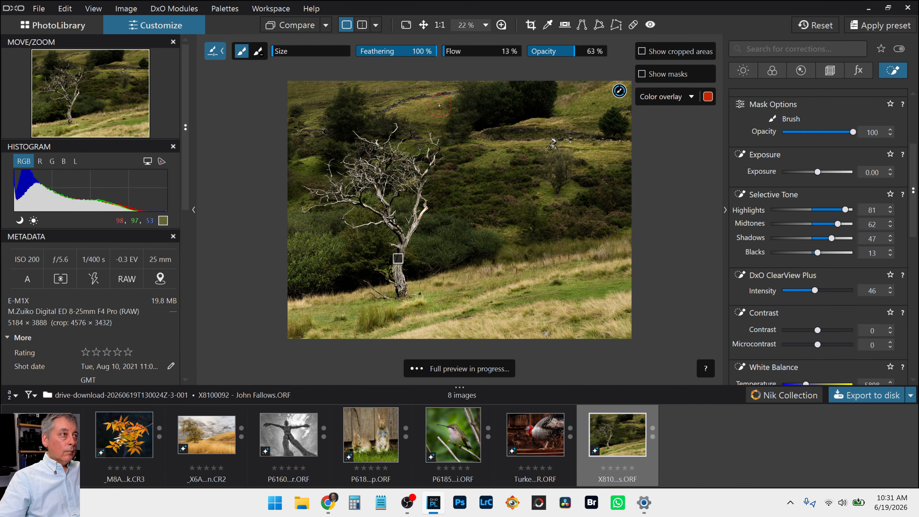
{"action": "scroll", "coordinate": [406, 113], "scroll_direction": "up", "scroll_amount": 1}
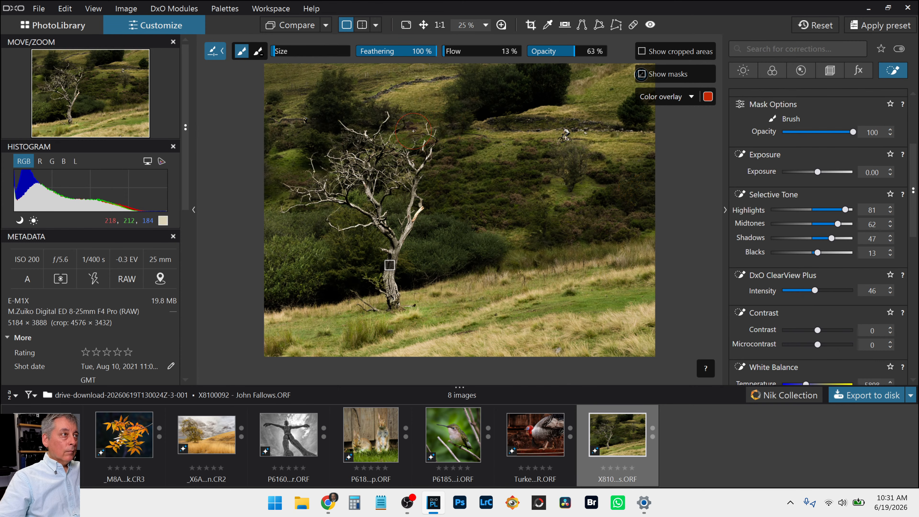
{"action": "scroll", "coordinate": [419, 138], "scroll_direction": "down", "scroll_amount": 1}
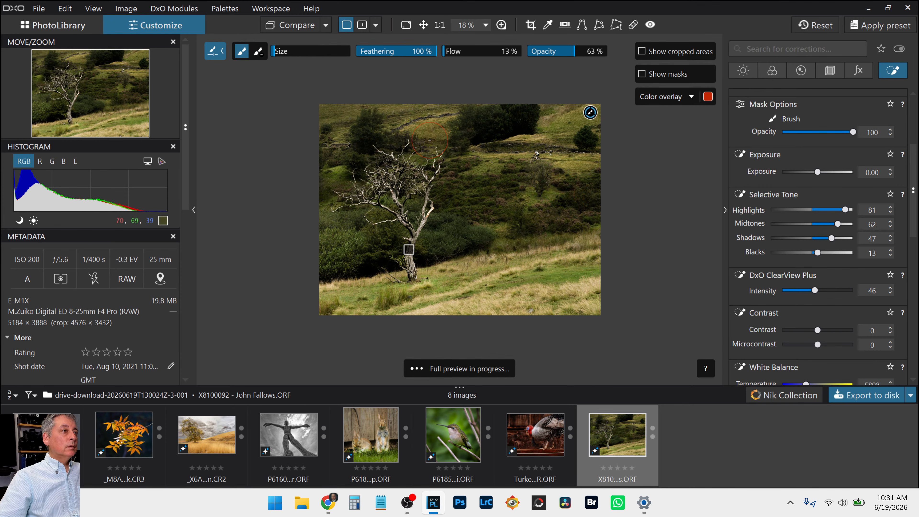
{"action": "left_click", "coordinate": [543, 56]}
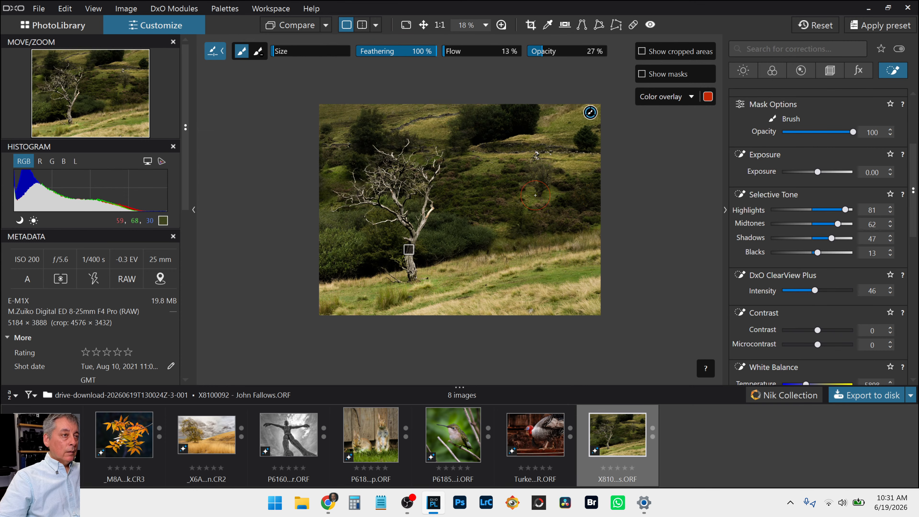
{"action": "left_click", "coordinate": [585, 54]}
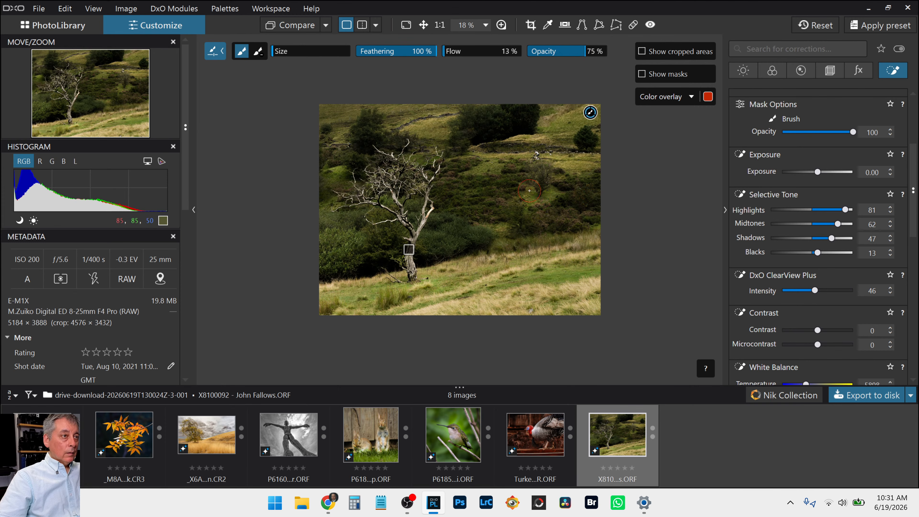
{"action": "left_click_drag", "start_coordinate": [552, 185], "coordinate": [513, 224]}
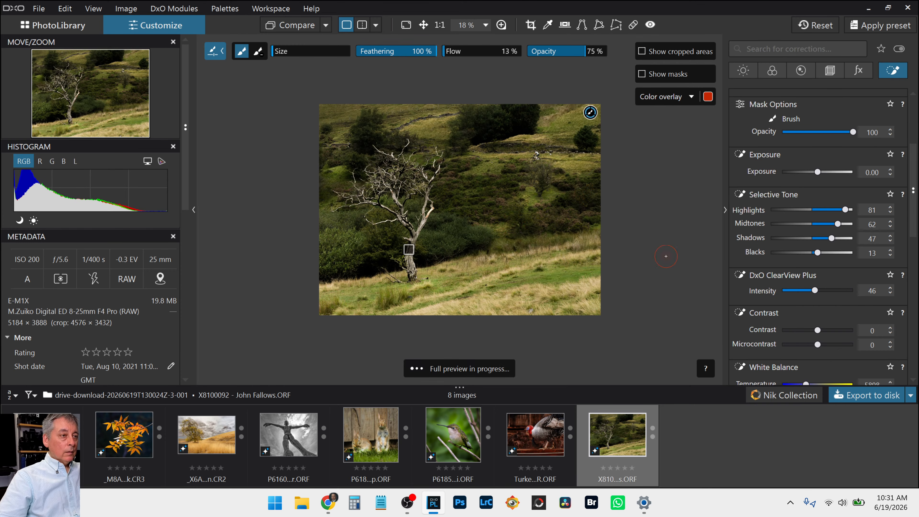
Step: Create a third mask with the brush and paint it over the foreground grass to the right of the tree's base
{"action": "scroll", "coordinate": [771, 160], "scroll_direction": "up", "scroll_amount": 3}
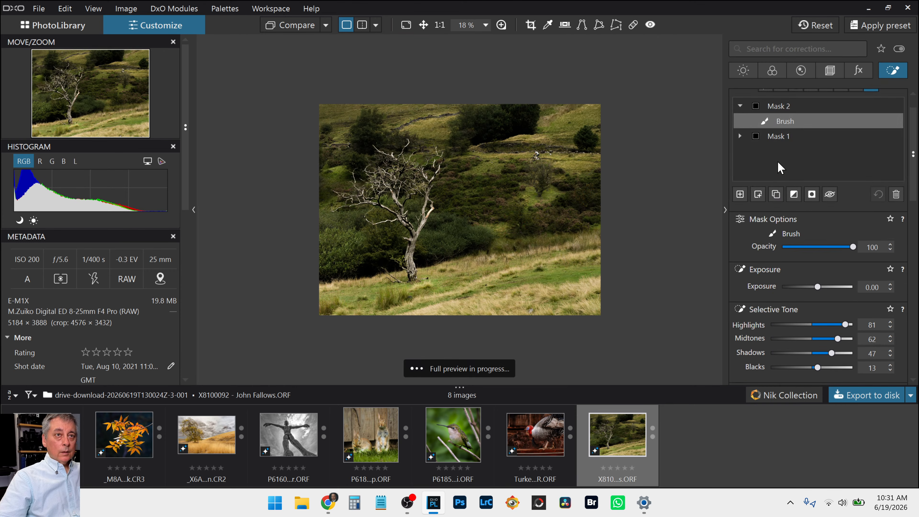
{"action": "left_click", "coordinate": [740, 195]}
{"action": "scroll", "coordinate": [771, 181], "scroll_direction": "up", "scroll_amount": 2}
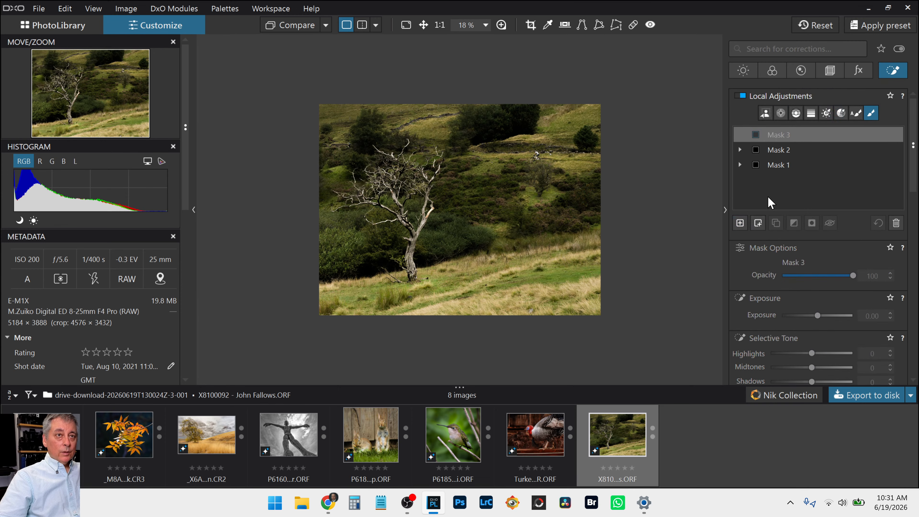
{"action": "left_click", "coordinate": [871, 114]}
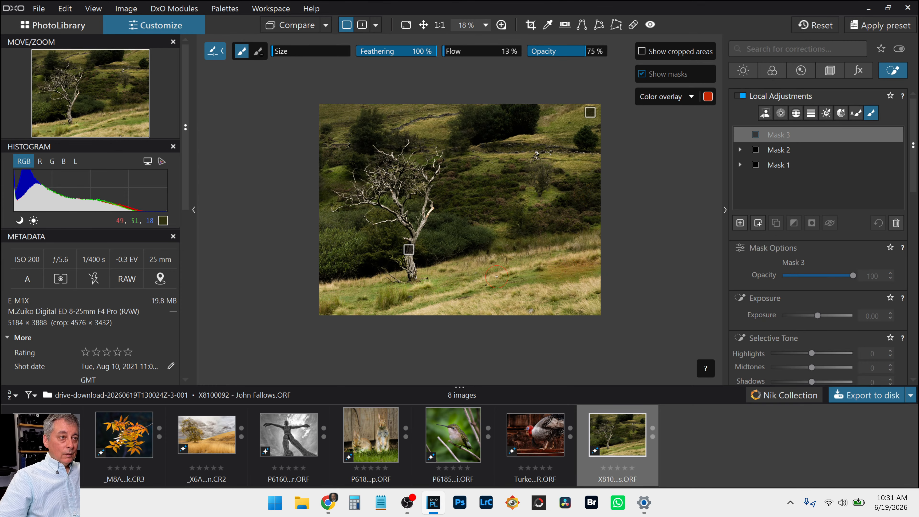
{"action": "left_click_drag", "start_coordinate": [595, 265], "coordinate": [479, 283]}
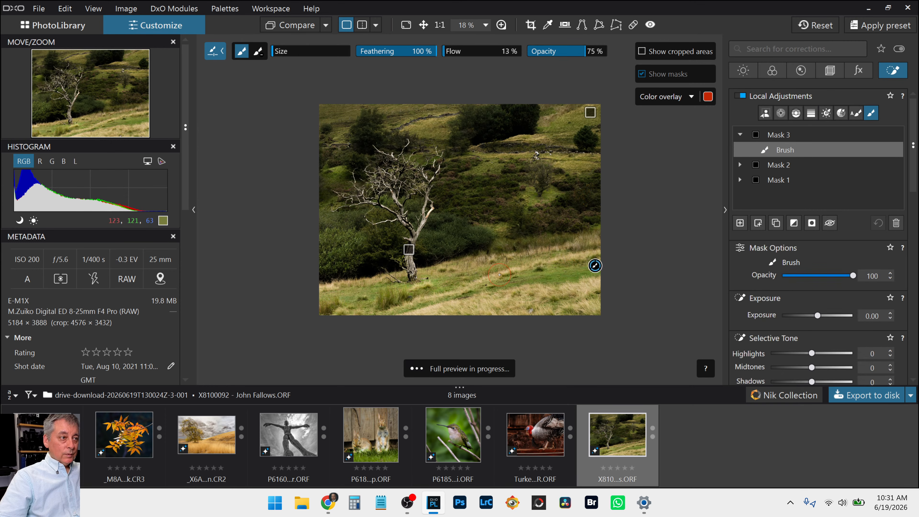
{"action": "left_click_drag", "start_coordinate": [551, 277], "coordinate": [485, 268]}
{"action": "mouse_move", "coordinate": [429, 280]}
{"action": "left_mouse_down"}
{"action": "mouse_move", "coordinate": [320, 293]}
{"action": "mouse_move", "coordinate": [555, 293]}
{"action": "left_mouse_up"}
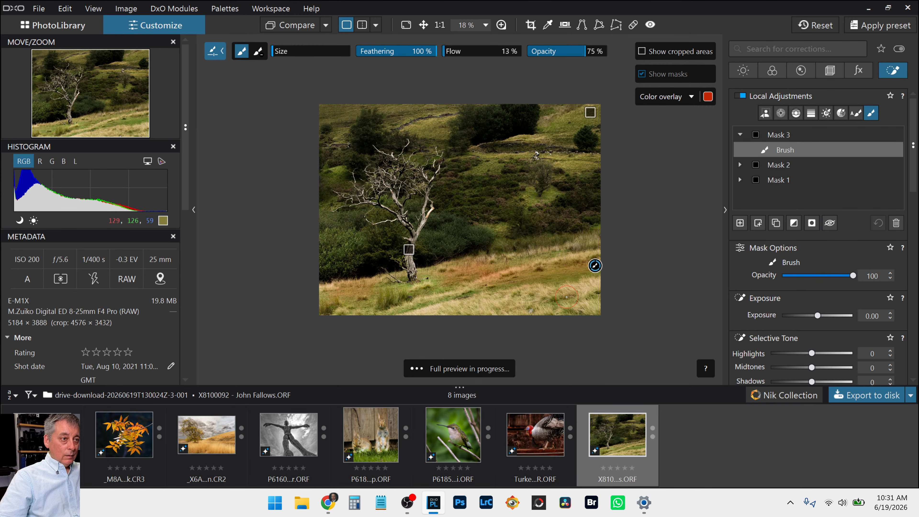
Step: Set Mask 3's Selective Tone to highlights -25, midtones -54, shadows -70 and blacks -97, and extend it across the grass below the tree
{"action": "scroll", "coordinate": [755, 346], "scroll_direction": "down", "scroll_amount": 2}
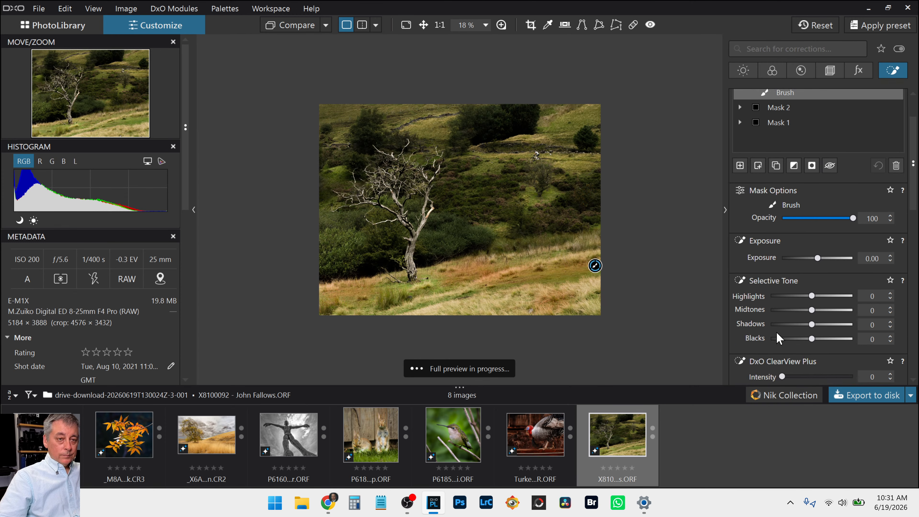
{"action": "left_click", "coordinate": [784, 339]}
{"action": "left_click", "coordinate": [792, 325]}
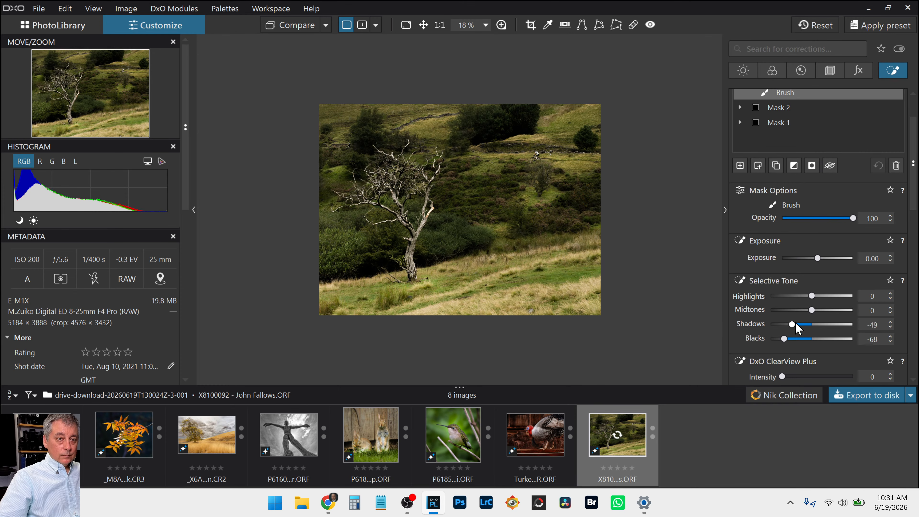
{"action": "left_click", "coordinate": [797, 312]}
{"action": "left_click", "coordinate": [802, 296]}
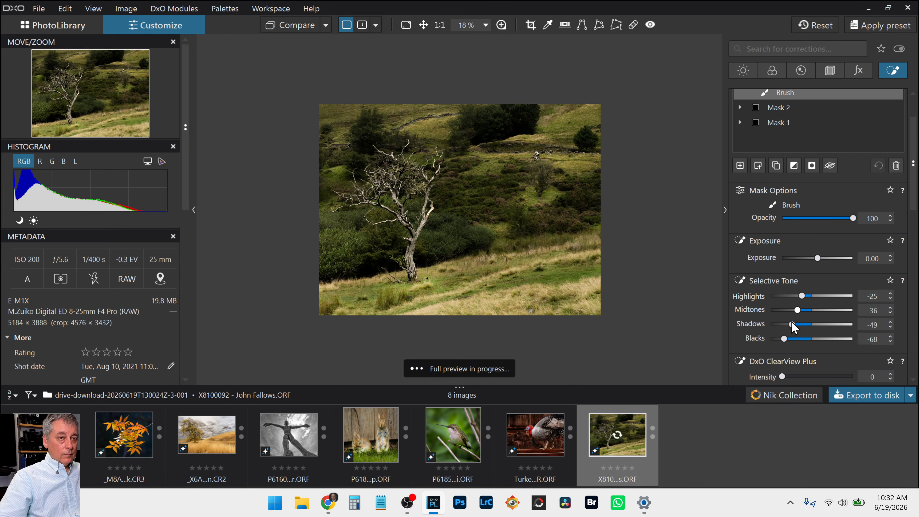
{"action": "left_click_drag", "start_coordinate": [784, 339], "coordinate": [772, 339]}
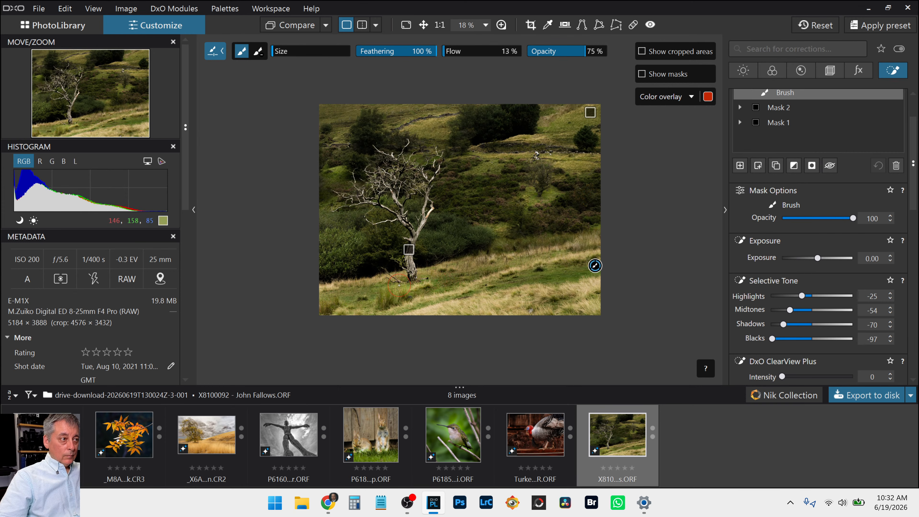
{"action": "left_click_drag", "start_coordinate": [353, 292], "coordinate": [503, 296]}
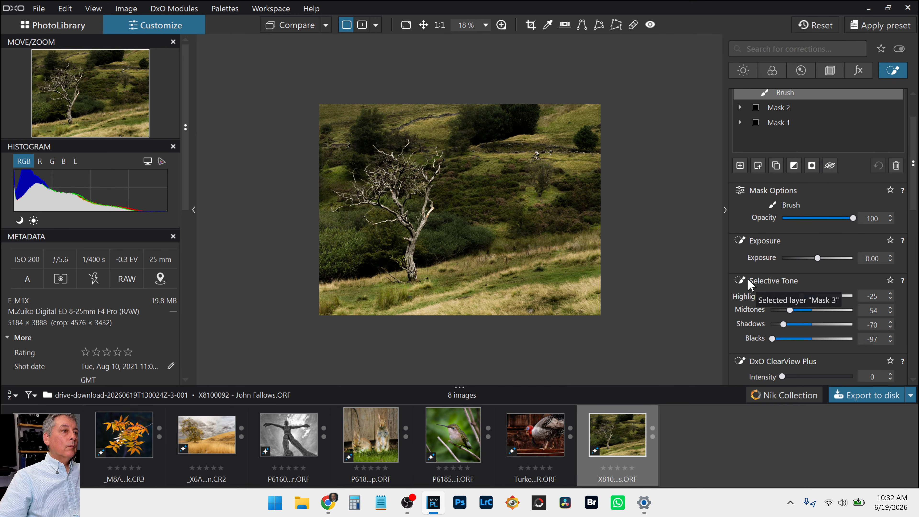
Step: Reselect Mask 2 and its brush for editing
{"action": "left_click", "coordinate": [776, 116]}
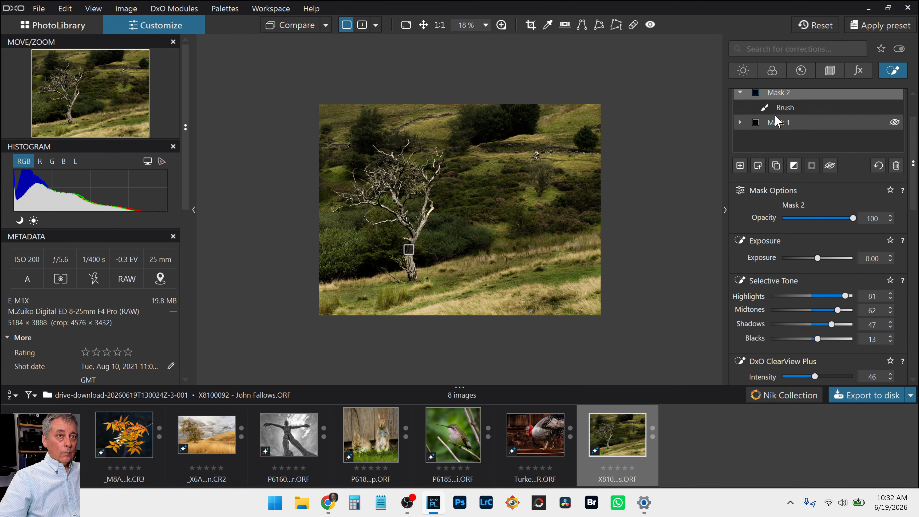
{"action": "left_click", "coordinate": [778, 110]}
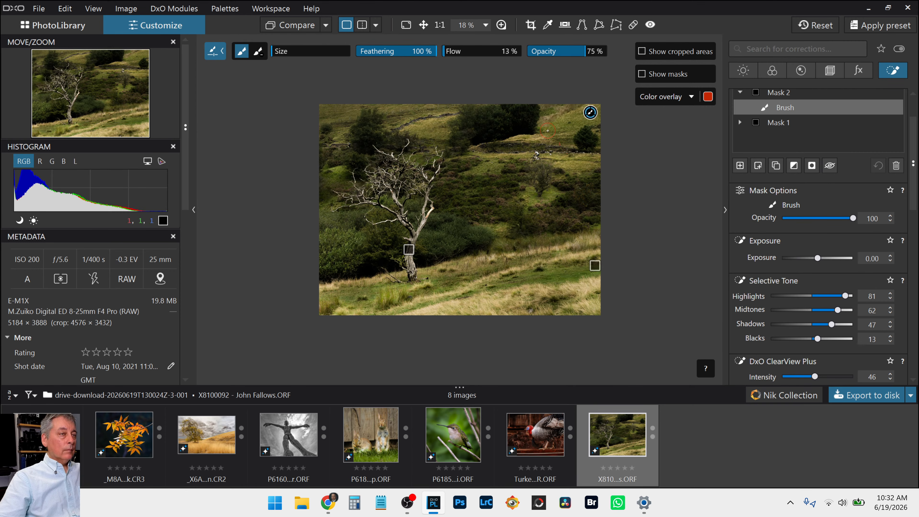
{"action": "left_click", "coordinate": [740, 166]}
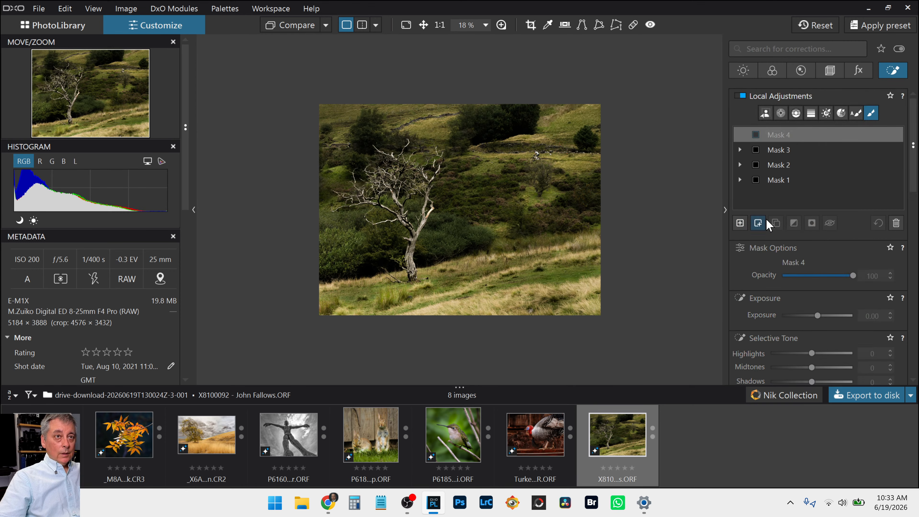
{"action": "left_click", "coordinate": [758, 223]}
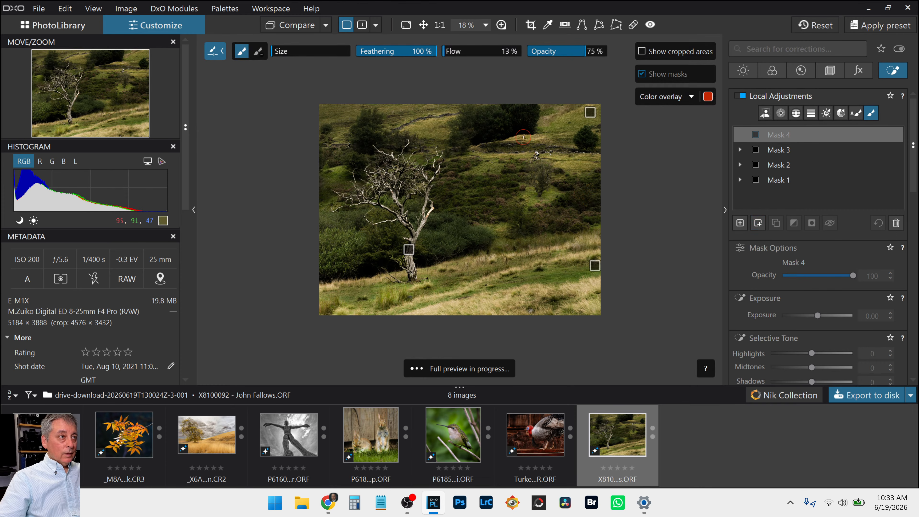
{"action": "left_click", "coordinate": [483, 110]}
{"action": "key", "text": "Delete"}
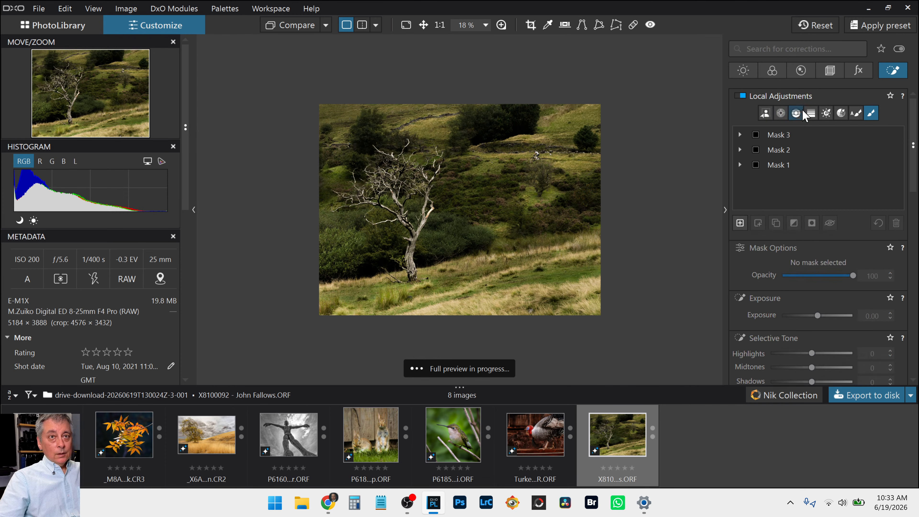
Step: Create a new mask with the Auto brush and paint it over the dark trees behind the bare tree and the hillside bushes
{"action": "left_click", "coordinate": [857, 113]}
{"action": "left_click_drag", "start_coordinate": [496, 110], "coordinate": [459, 121]}
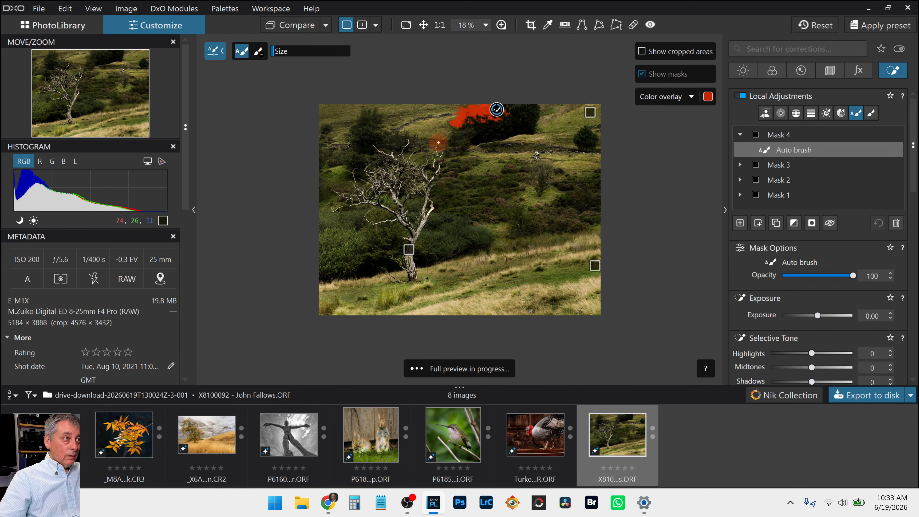
{"action": "mouse_move", "coordinate": [351, 137]}
{"action": "left_mouse_down"}
{"action": "mouse_move", "coordinate": [372, 159]}
{"action": "mouse_move", "coordinate": [359, 159]}
{"action": "left_mouse_up"}
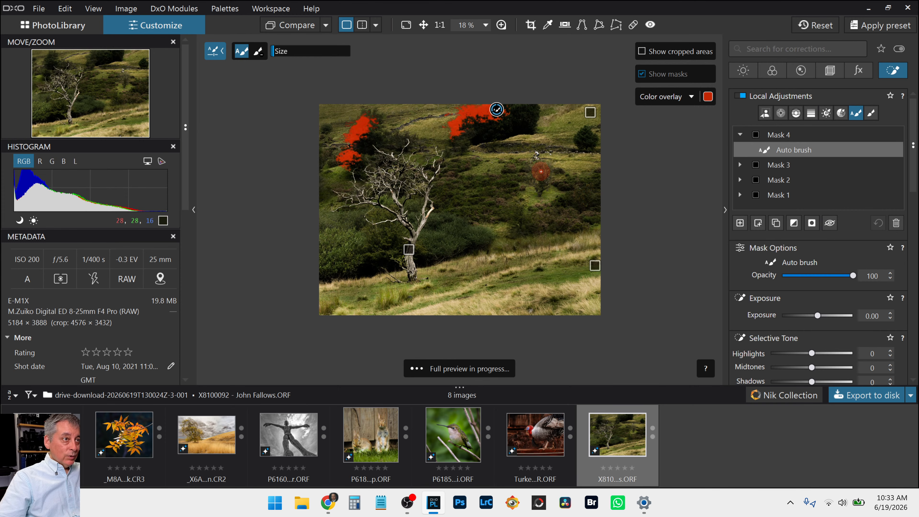
{"action": "left_click", "coordinate": [450, 176]}
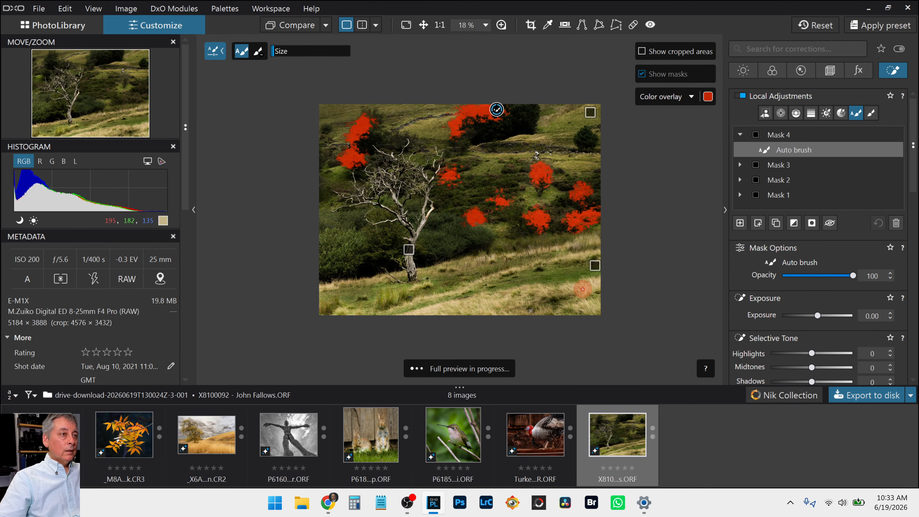
Step: Set Mask 4's Selective Tone to highlights 49, midtones 33 and shadows 5
{"action": "scroll", "coordinate": [793, 306], "scroll_direction": "down", "scroll_amount": 2}
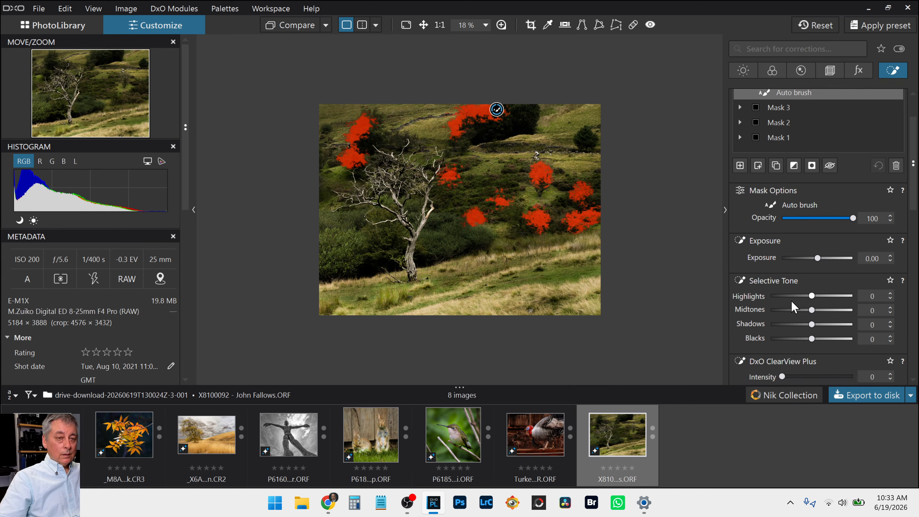
{"action": "left_click_drag", "start_coordinate": [812, 296], "coordinate": [842, 296]}
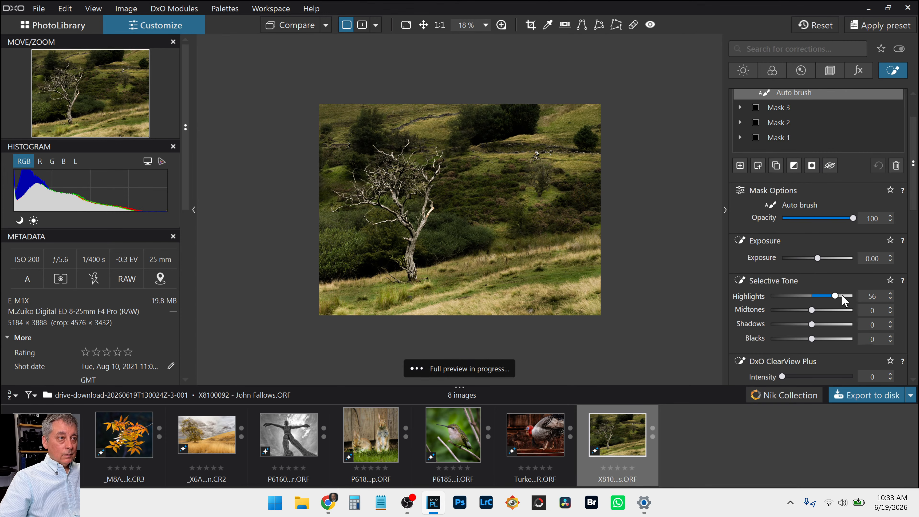
{"action": "left_click", "coordinate": [836, 310]}
{"action": "left_click", "coordinate": [819, 324]}
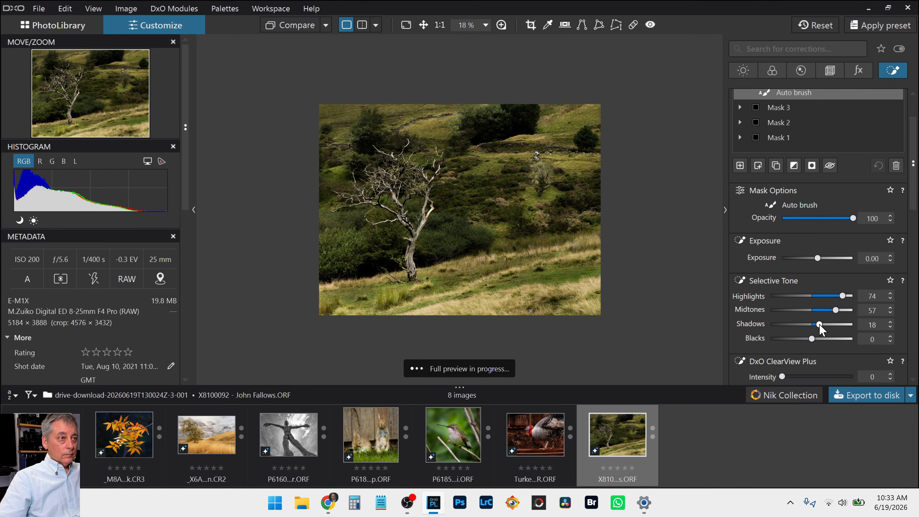
{"action": "left_click_drag", "start_coordinate": [819, 324], "coordinate": [817, 324]}
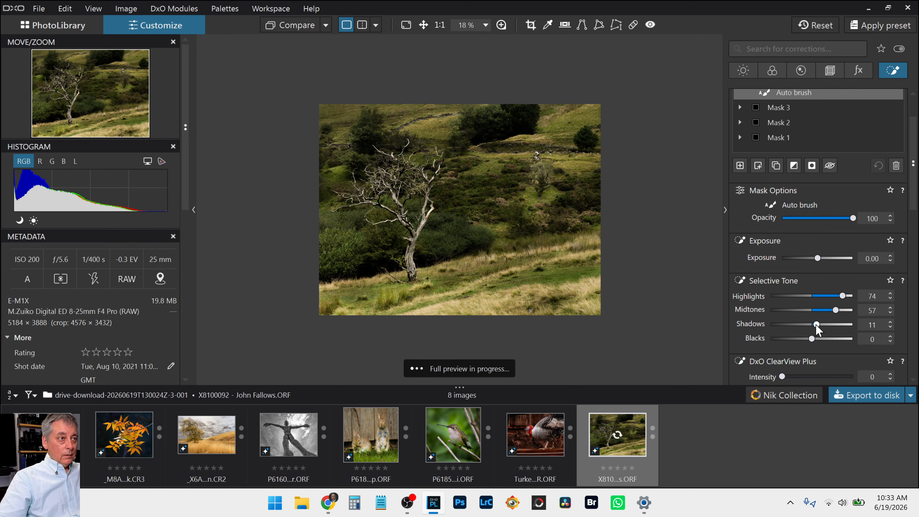
{"action": "double_click", "coordinate": [817, 324]}
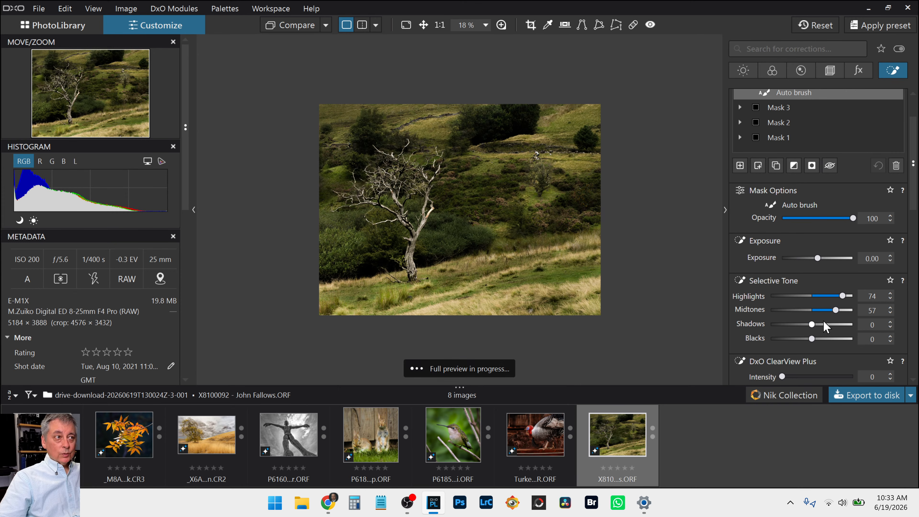
{"action": "left_click", "coordinate": [825, 311]}
{"action": "left_click", "coordinate": [832, 296]}
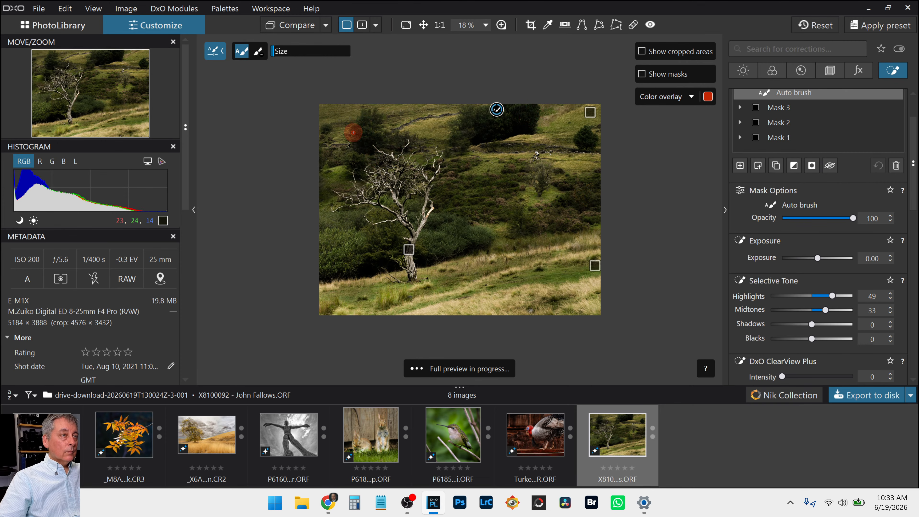
{"action": "scroll", "coordinate": [354, 133], "scroll_direction": "up", "scroll_amount": 2}
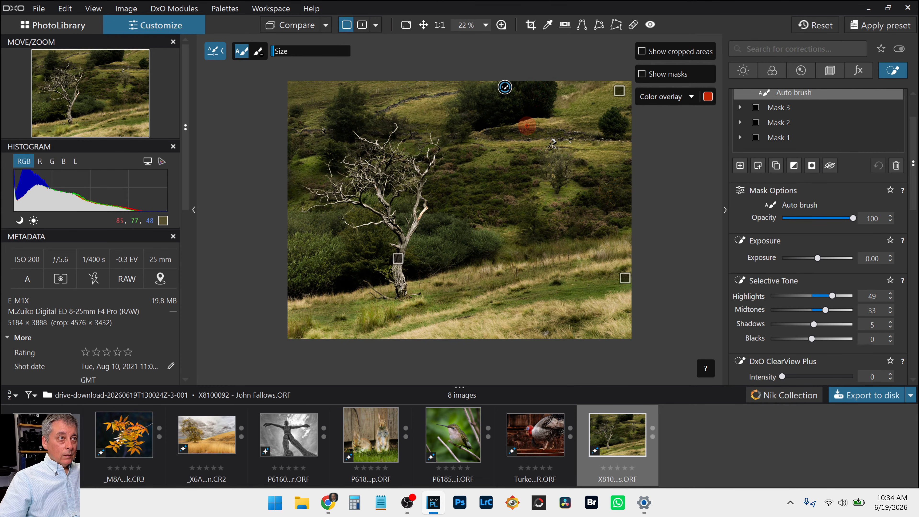
Step: Create a fifth mask with the Auto brush over the right part of the large dark tree at the photo's upper edge
{"action": "left_click", "coordinate": [740, 166]}
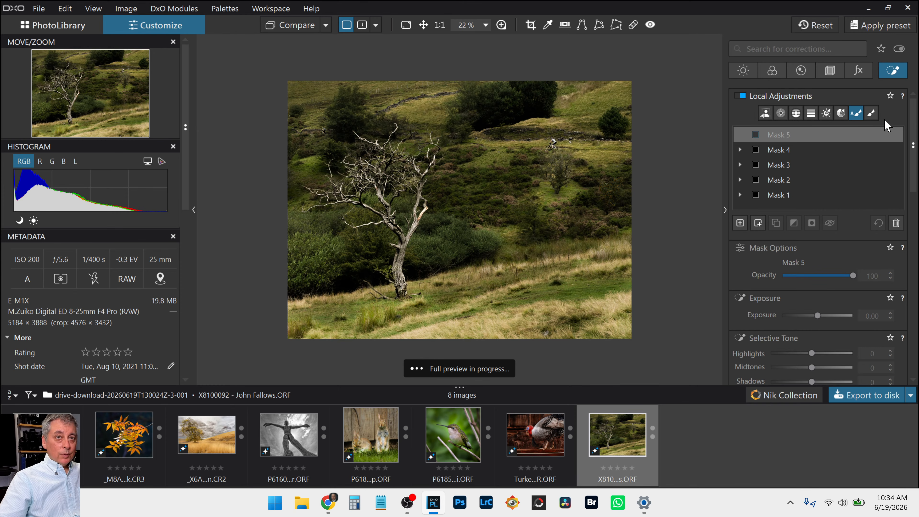
{"action": "left_click", "coordinate": [876, 117]}
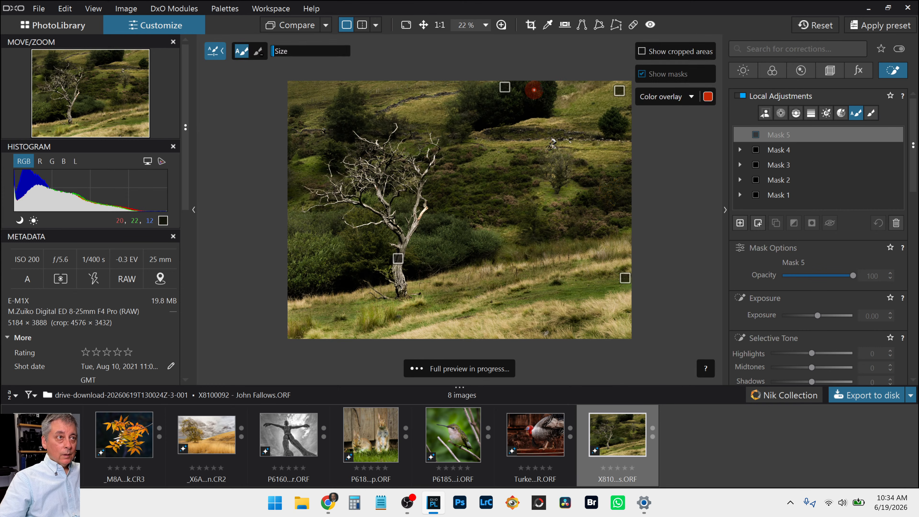
{"action": "left_click_drag", "start_coordinate": [533, 92], "coordinate": [554, 92]}
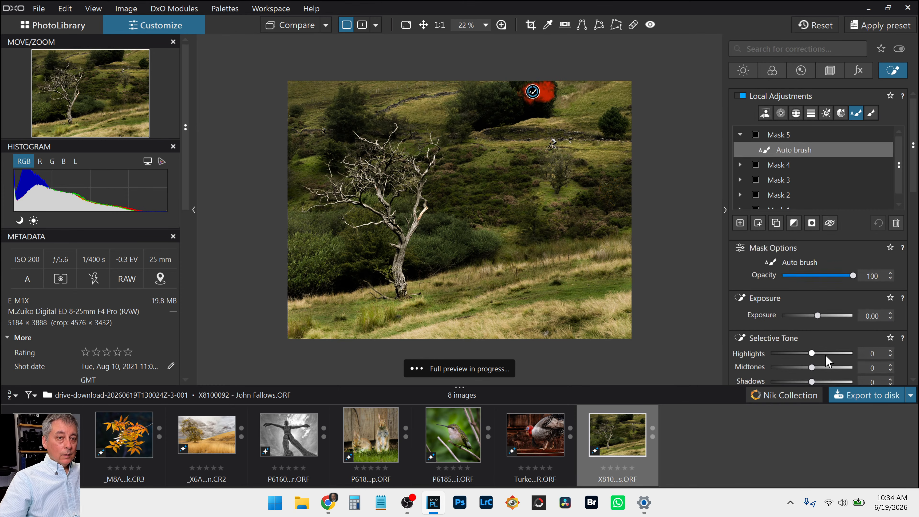
Step: Set Mask 5's Selective Tone to highlights 52, midtones 25 and shadows 17
{"action": "left_click", "coordinate": [843, 353]}
{"action": "scroll", "coordinate": [834, 369], "scroll_direction": "down", "scroll_amount": 1}
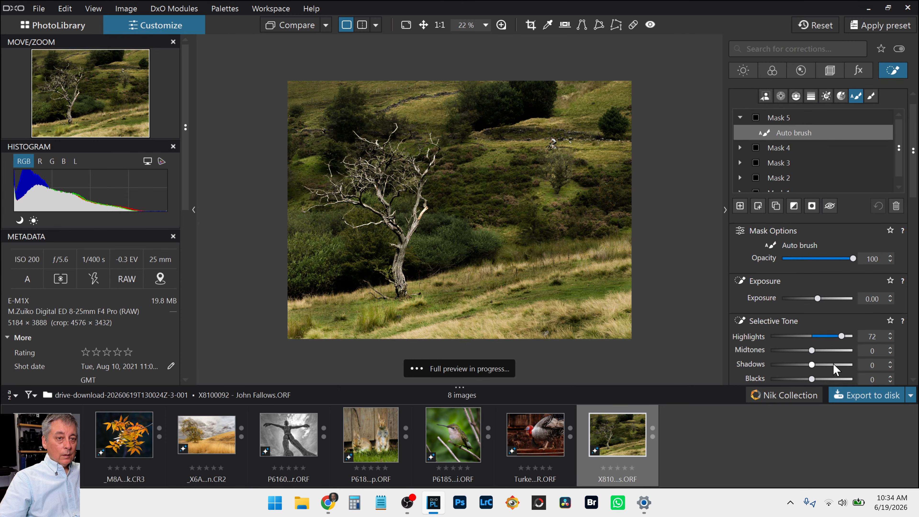
{"action": "left_click", "coordinate": [829, 351]}
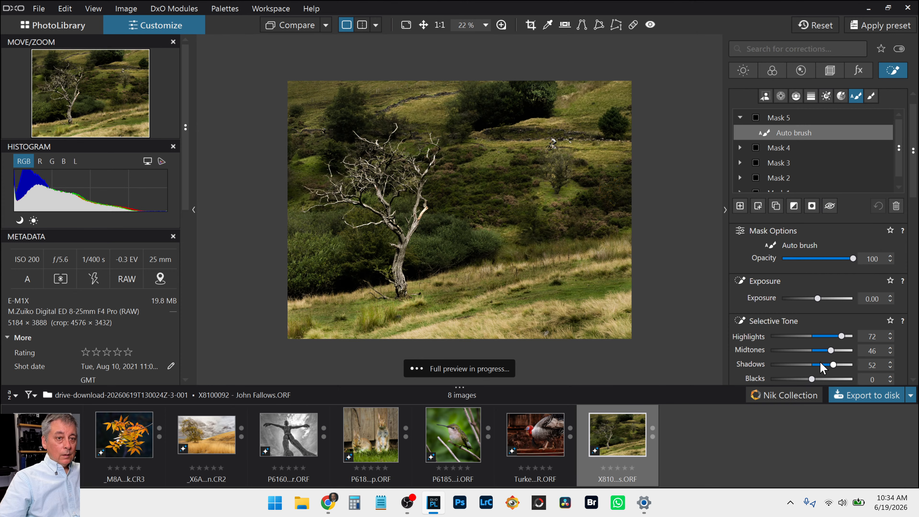
{"action": "left_click", "coordinate": [820, 365]}
{"action": "left_click", "coordinate": [823, 351]}
{"action": "left_click", "coordinate": [829, 336]}
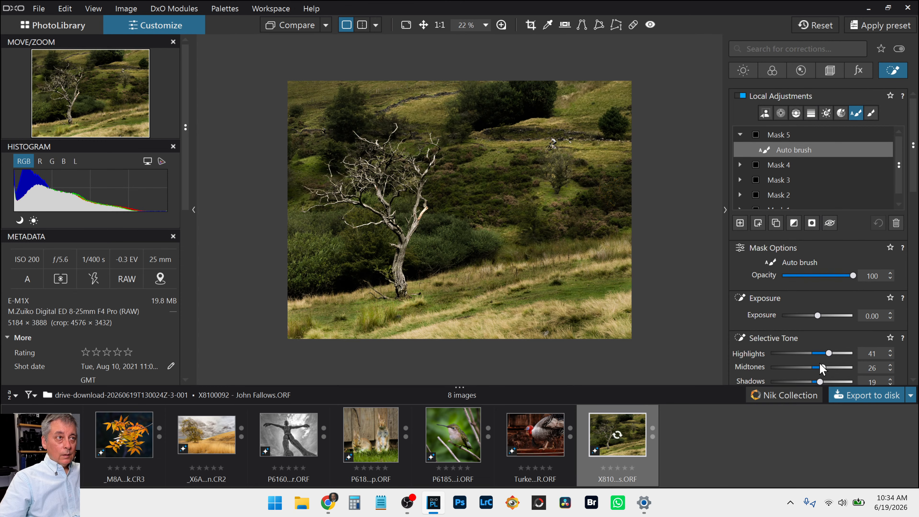
{"action": "scroll", "coordinate": [791, 359], "scroll_direction": "down", "scroll_amount": 1}
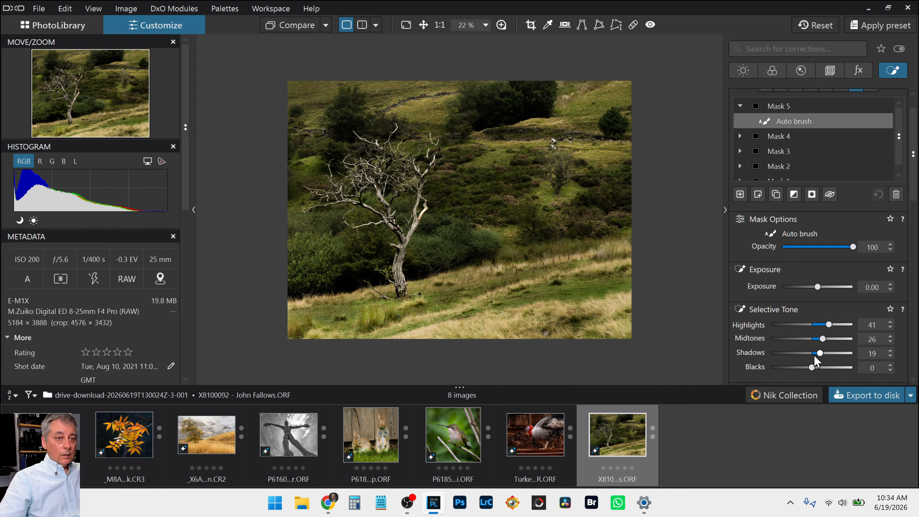
{"action": "left_click_drag", "start_coordinate": [822, 354], "coordinate": [824, 354]}
{"action": "left_click_drag", "start_coordinate": [825, 340], "coordinate": [833, 324]}
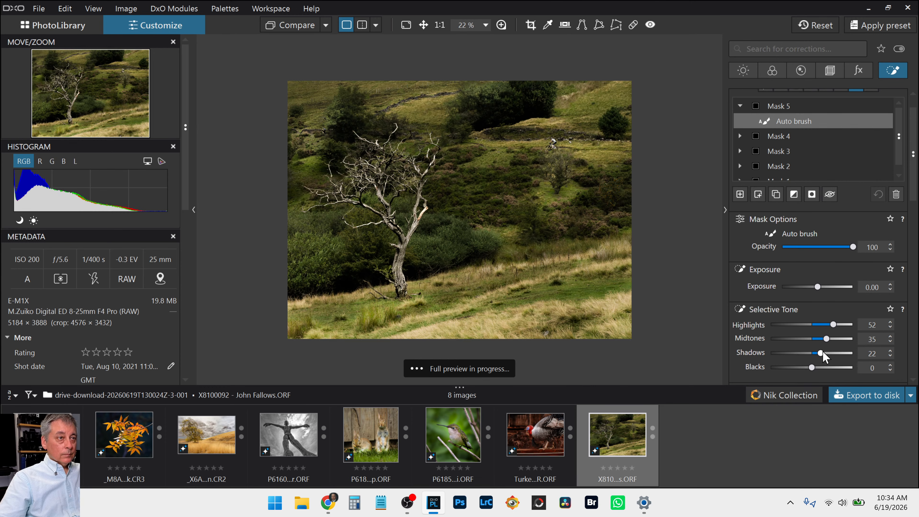
{"action": "left_click_drag", "start_coordinate": [823, 357], "coordinate": [822, 356]}
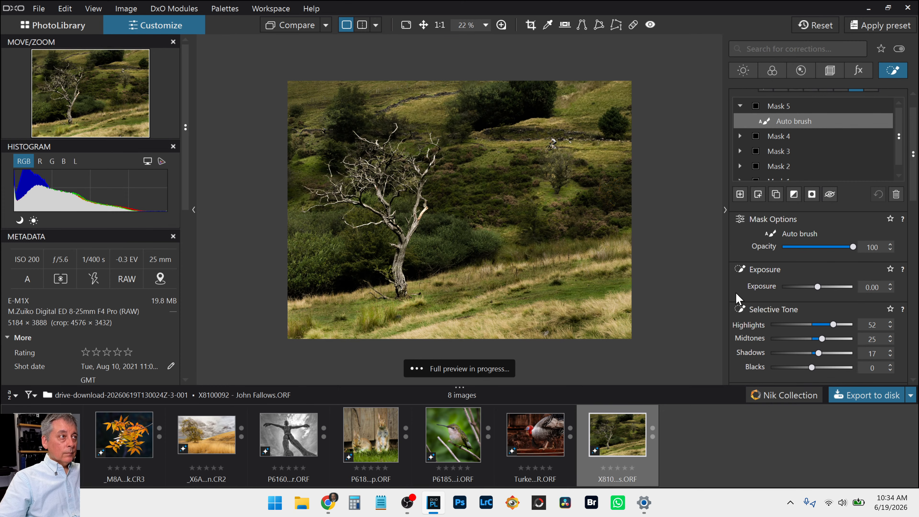
{"action": "key", "text": "alt"}
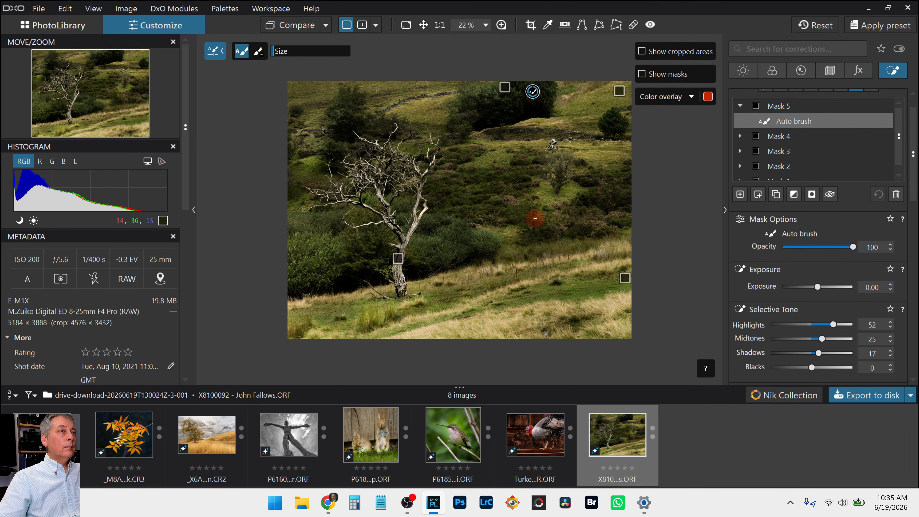
Step: Warm the photo by setting the RAW white balance temperature to 6298
{"action": "scroll", "coordinate": [532, 213], "scroll_direction": "down", "scroll_amount": 2}
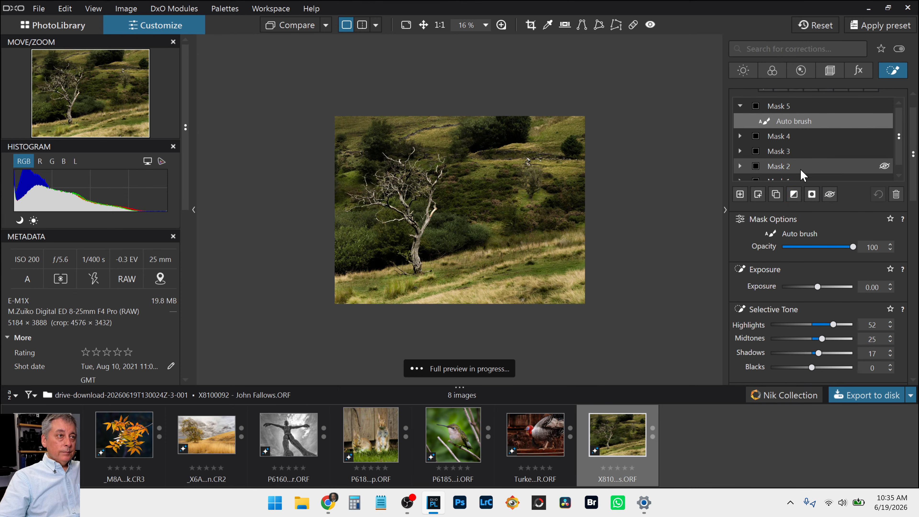
{"action": "left_click", "coordinate": [744, 71]}
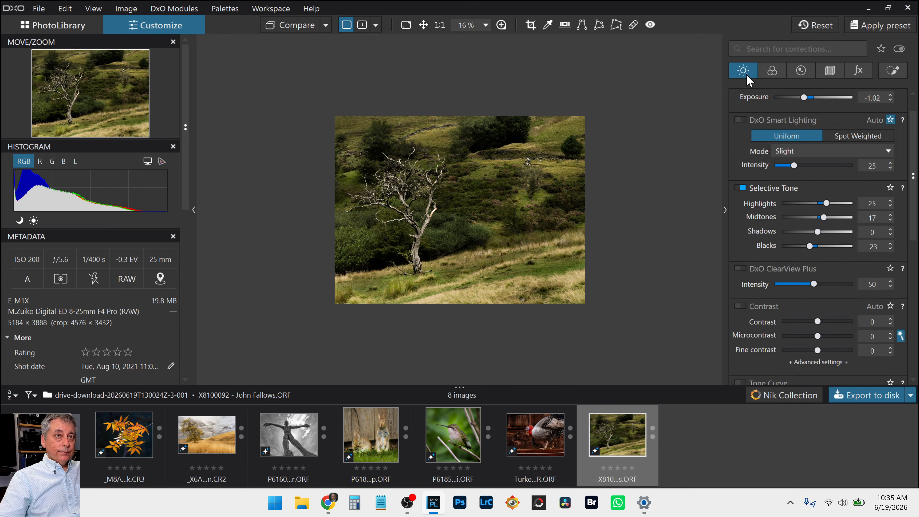
{"action": "left_click", "coordinate": [763, 71]}
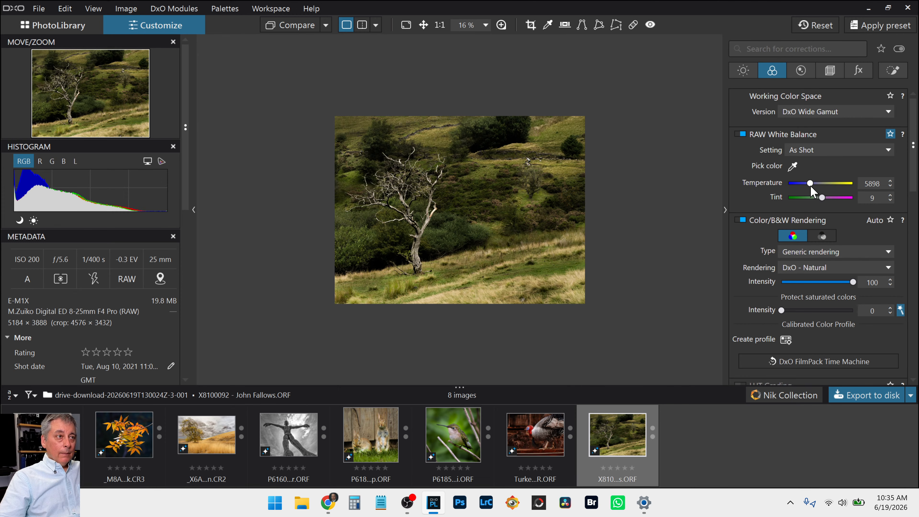
{"action": "scroll", "coordinate": [810, 186], "scroll_direction": "up", "scroll_amount": 2}
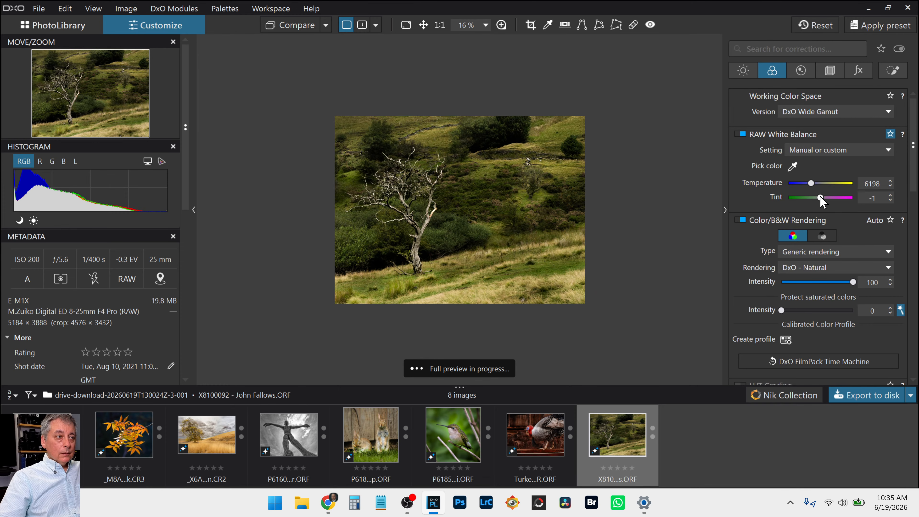
{"action": "scroll", "coordinate": [671, 253], "scroll_direction": "up", "scroll_amount": 2}
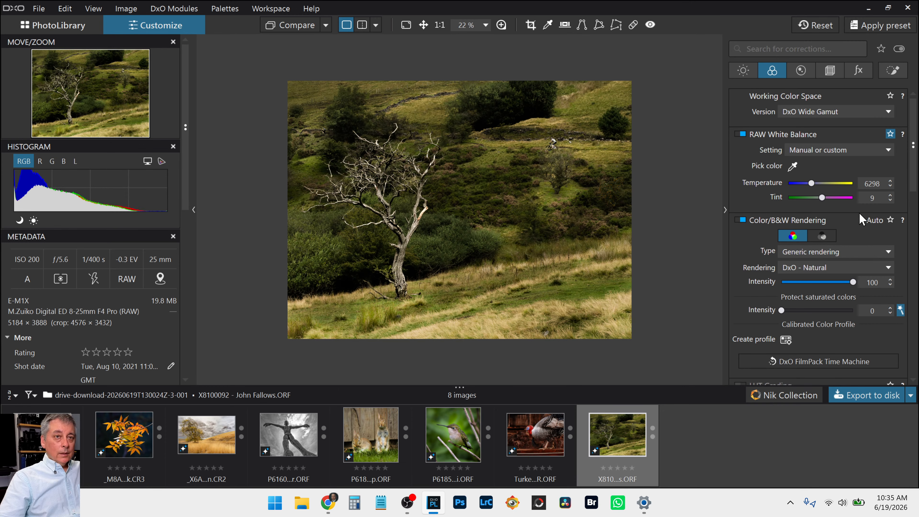
Step: Examine which areas of the photo Masks 4 and 3 cover in the local adjustments
{"action": "left_click", "coordinate": [893, 70]}
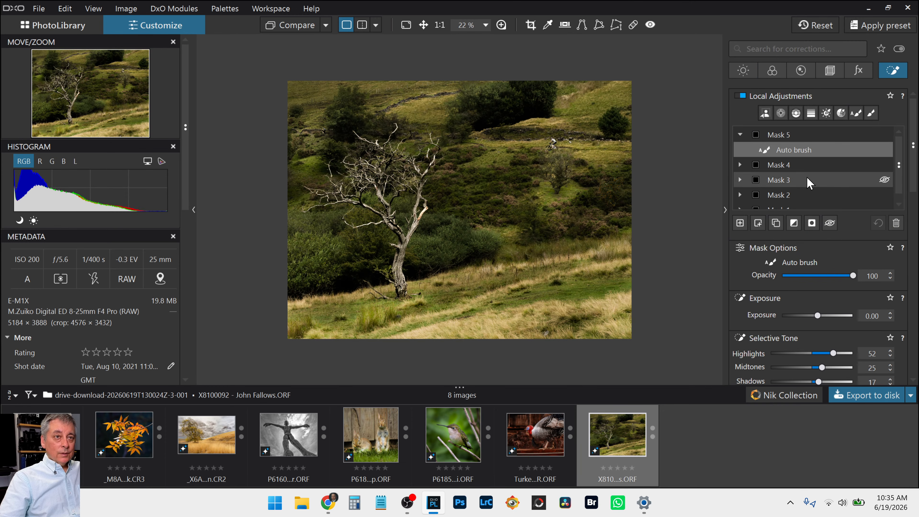
{"action": "left_click", "coordinate": [806, 165]}
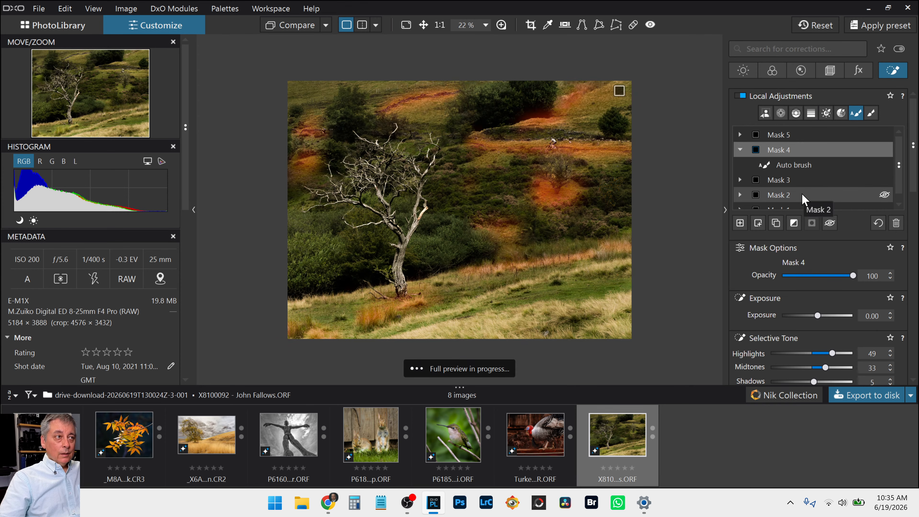
{"action": "scroll", "coordinate": [802, 199], "scroll_direction": "down", "scroll_amount": 1}
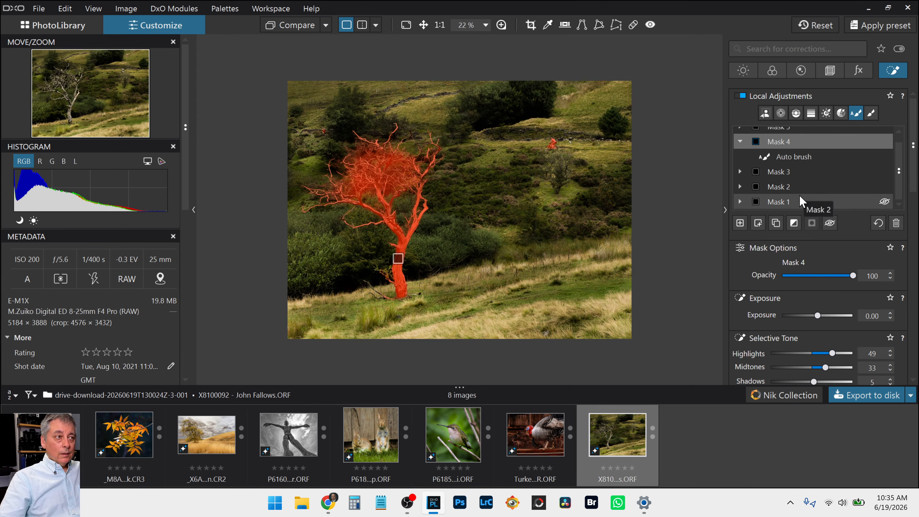
{"action": "left_click", "coordinate": [799, 174]}
{"action": "left_click", "coordinate": [798, 176]}
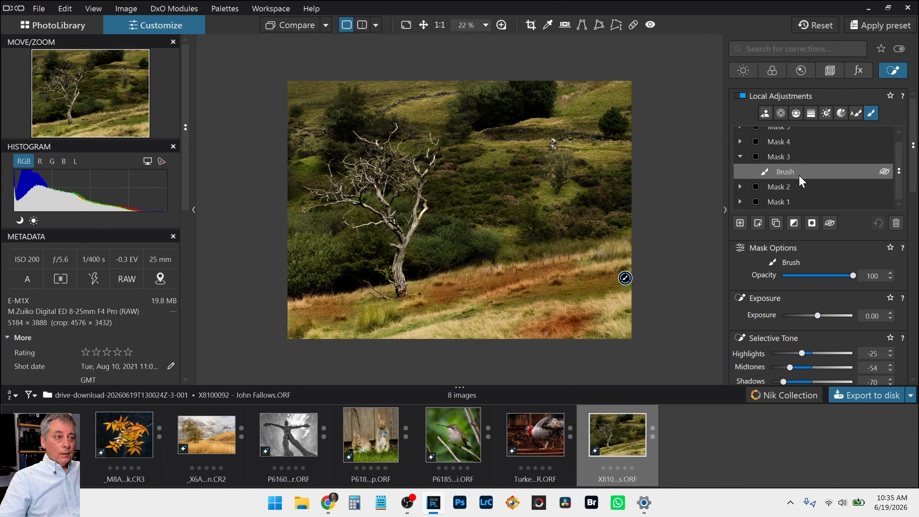
{"action": "scroll", "coordinate": [799, 170], "scroll_direction": "up", "scroll_amount": 1}
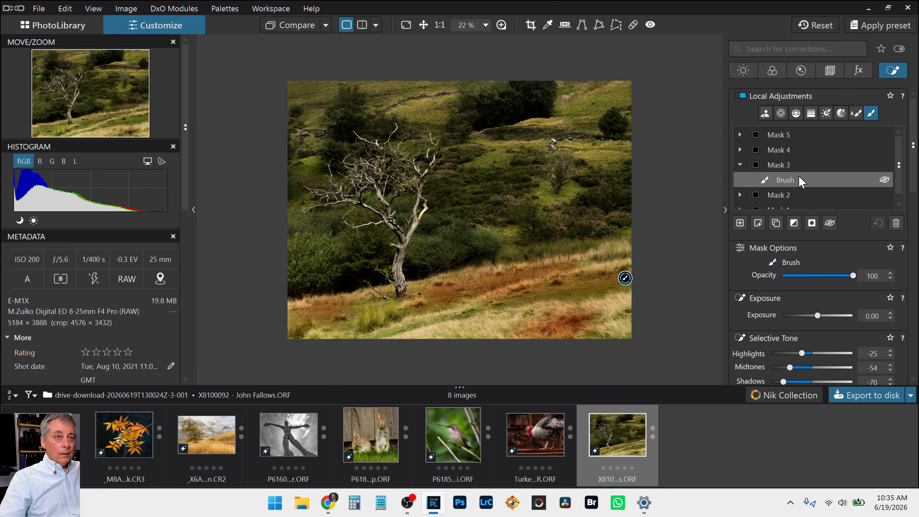
{"action": "left_click", "coordinate": [799, 156]}
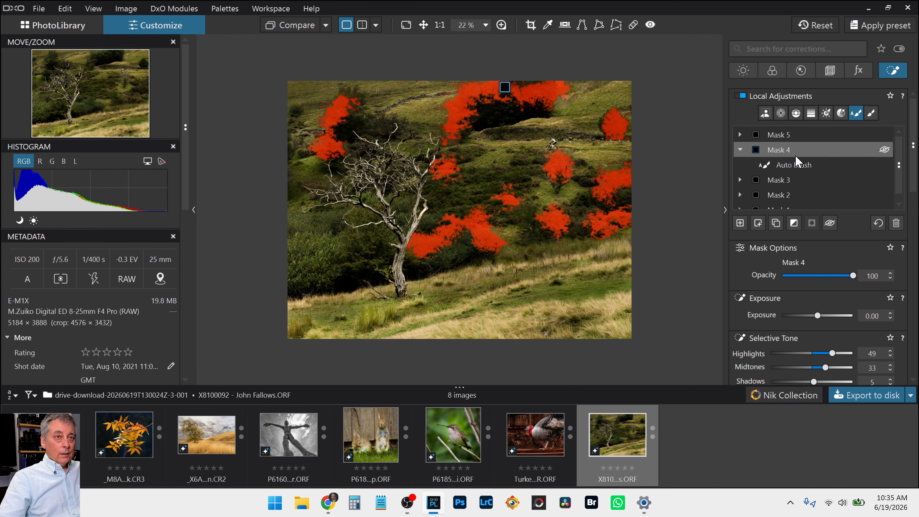
{"action": "left_click", "coordinate": [790, 181]}
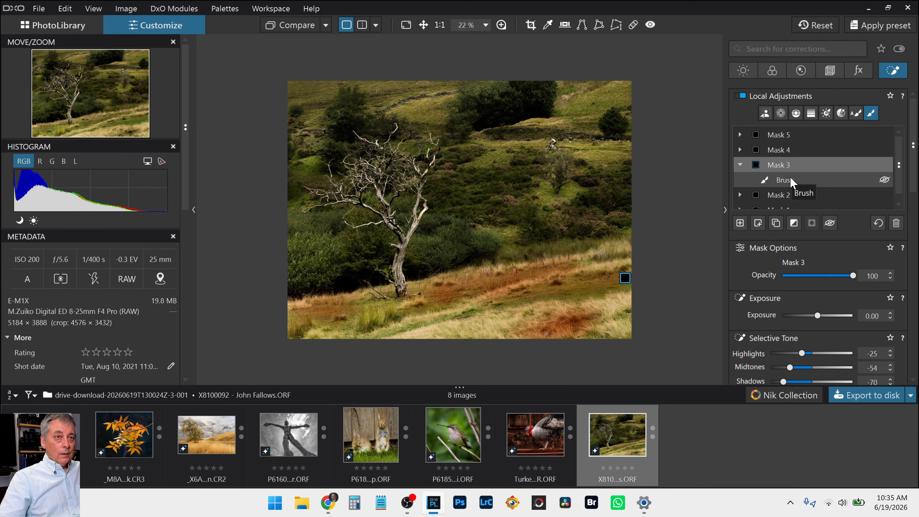
Step: Set the local white balance of Mask 2's brush to temperature 8128 and tint 1
{"action": "left_click", "coordinate": [786, 195]}
{"action": "left_click", "coordinate": [786, 195]}
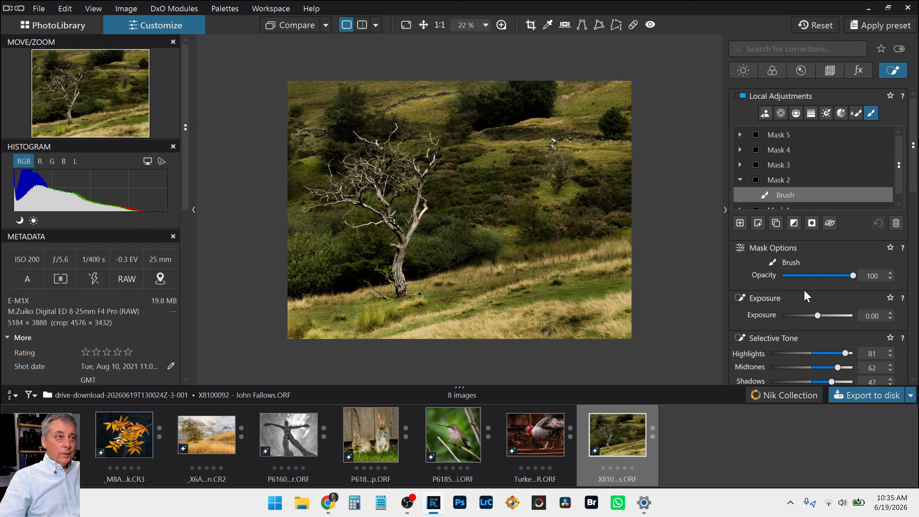
{"action": "scroll", "coordinate": [805, 295], "scroll_direction": "down", "scroll_amount": 5}
{"action": "scroll", "coordinate": [805, 295], "scroll_direction": "down", "scroll_amount": 3}
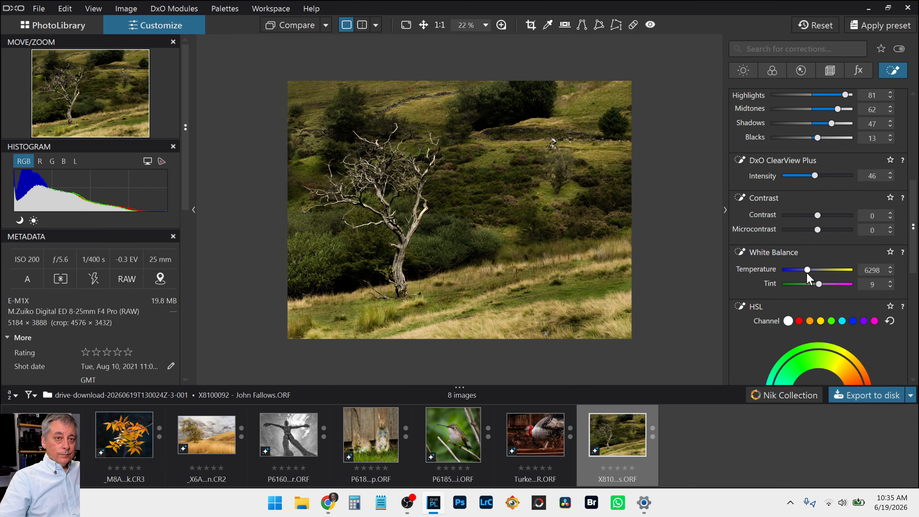
{"action": "left_click_drag", "start_coordinate": [808, 270], "coordinate": [814, 275]}
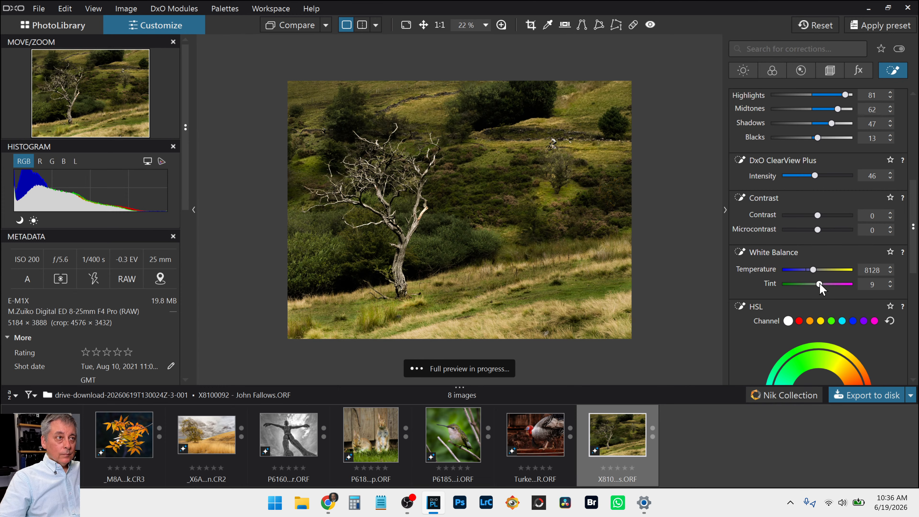
{"action": "left_click_drag", "start_coordinate": [819, 284], "coordinate": [821, 285]}
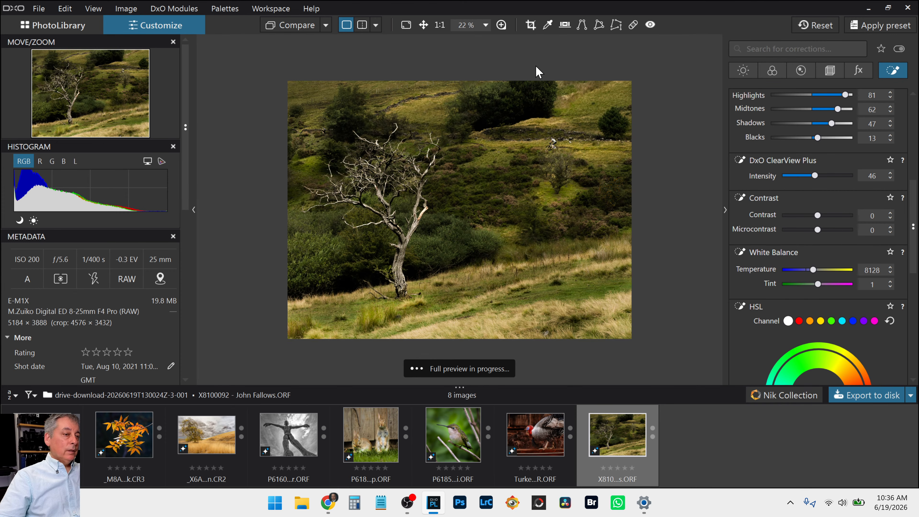
Step: Compare the edited photo side by side with the original, using no corrections (without geometry) as the reference and hiding the palettes
{"action": "left_click", "coordinate": [375, 25]}
{"action": "left_click", "coordinate": [394, 42]}
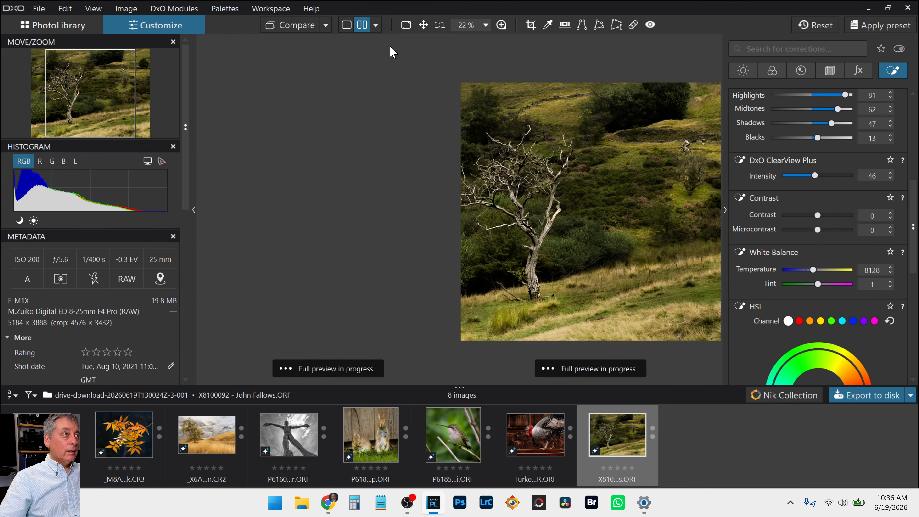
{"action": "key", "text": "Tab"}
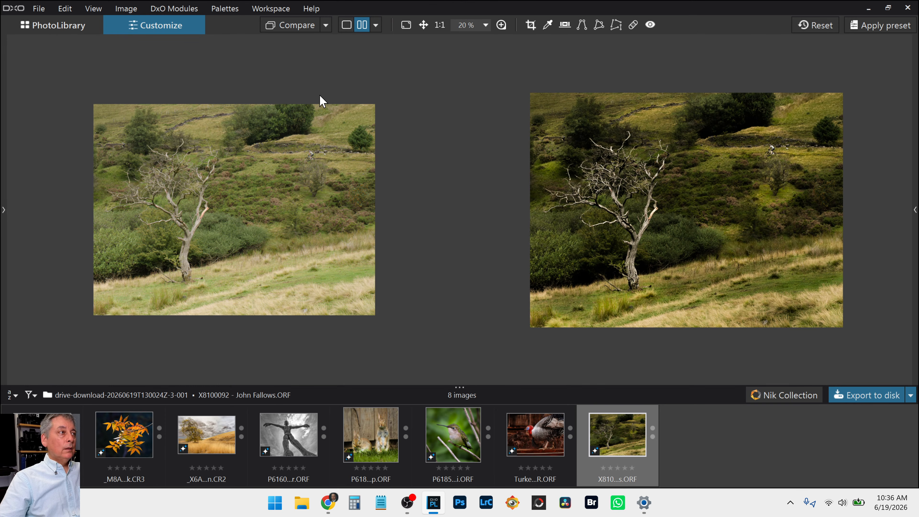
{"action": "left_click", "coordinate": [325, 25]}
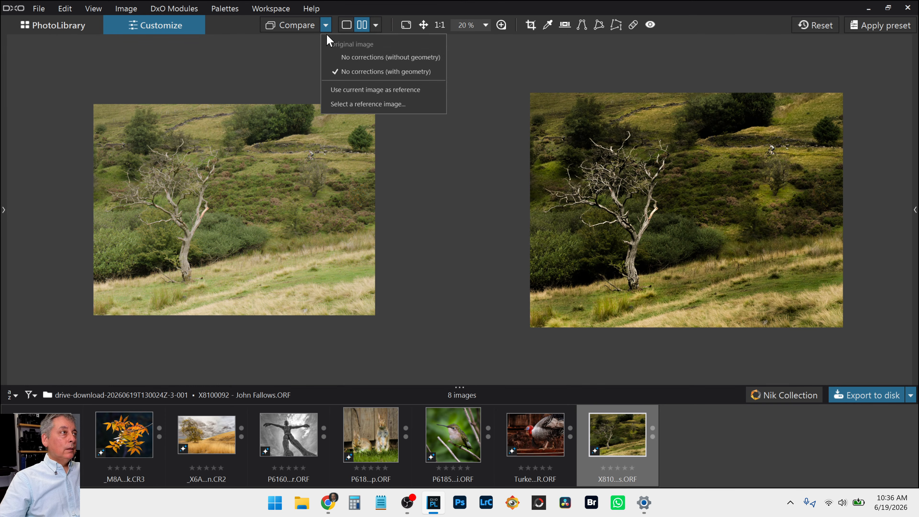
{"action": "left_click", "coordinate": [337, 57]}
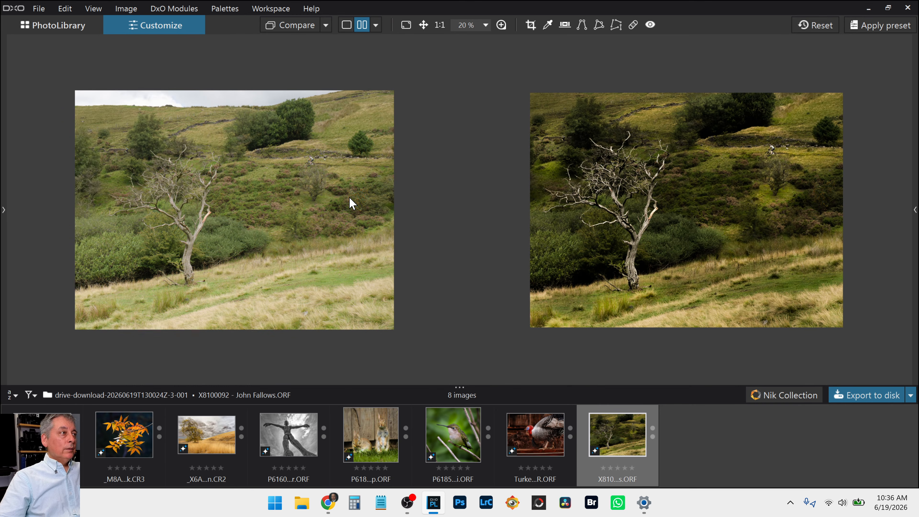
{"action": "scroll", "coordinate": [524, 252], "scroll_direction": "up", "scroll_amount": 1}
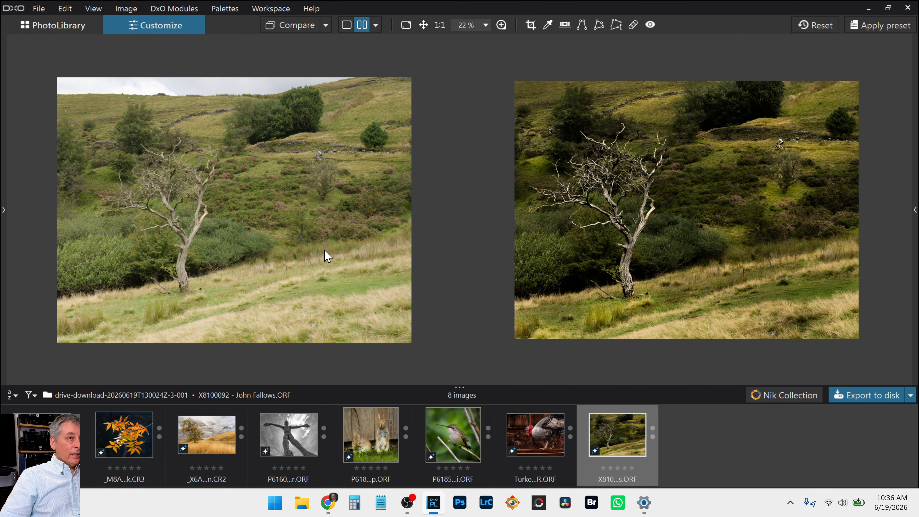
{"action": "scroll", "coordinate": [616, 265], "scroll_direction": "up", "scroll_amount": 1}
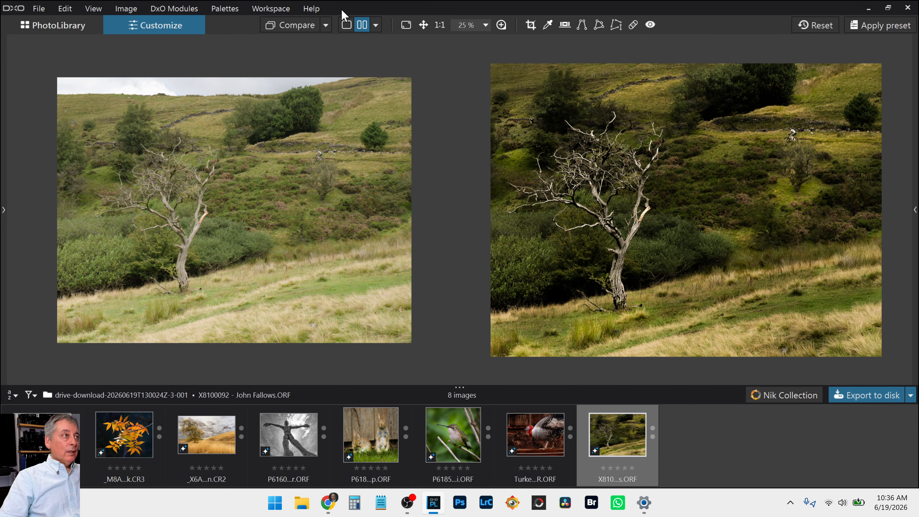
Step: Compare original and edit in a left/right split view at 70% zoom, sweeping the divider across the bare tree
{"action": "left_click", "coordinate": [376, 26]}
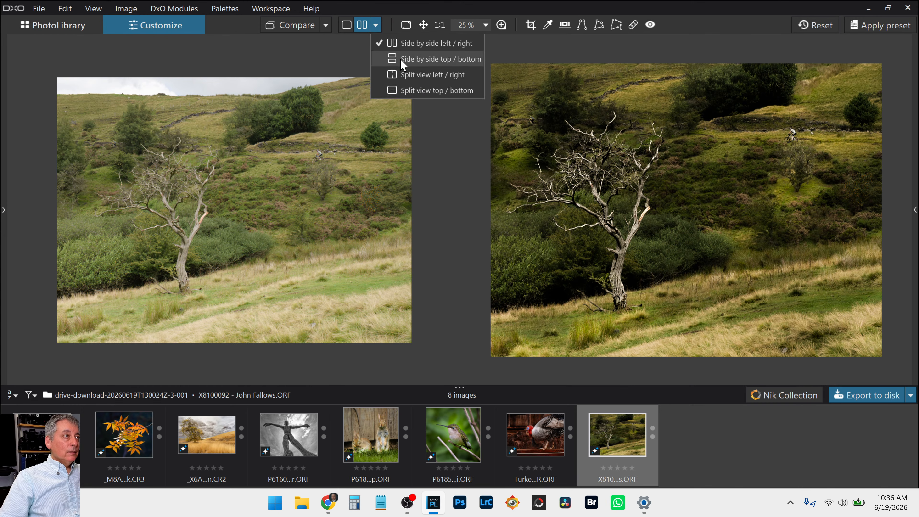
{"action": "left_click", "coordinate": [405, 75]}
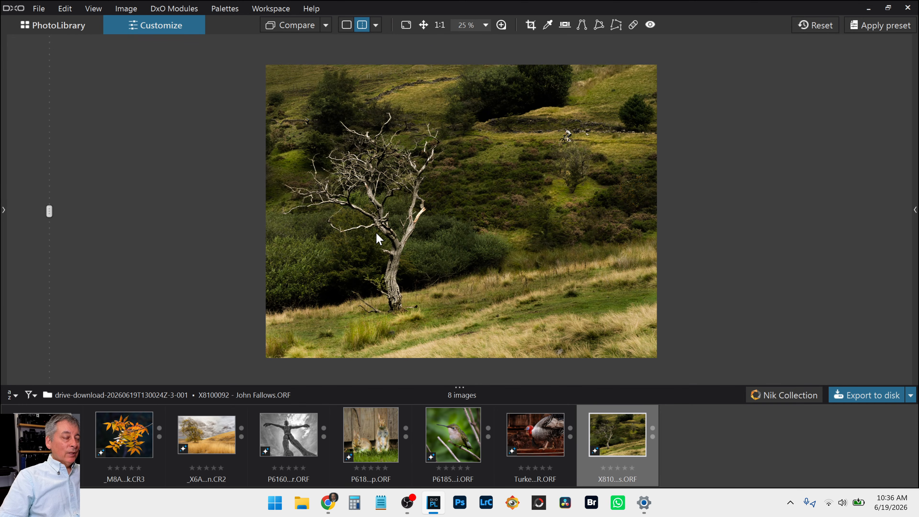
{"action": "scroll", "coordinate": [379, 239], "scroll_direction": "up", "scroll_amount": 4}
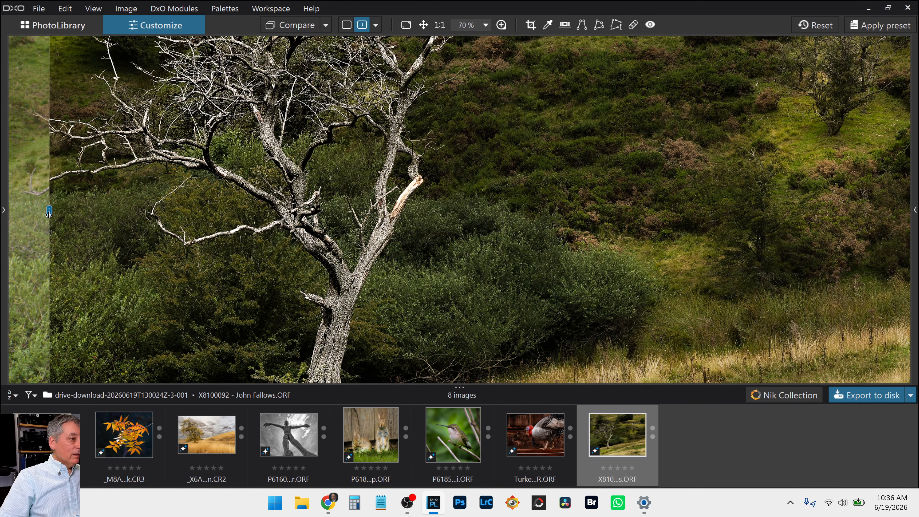
{"action": "left_click_drag", "start_coordinate": [49, 214], "coordinate": [306, 218]}
{"action": "left_click_drag", "start_coordinate": [395, 214], "coordinate": [276, 211]}
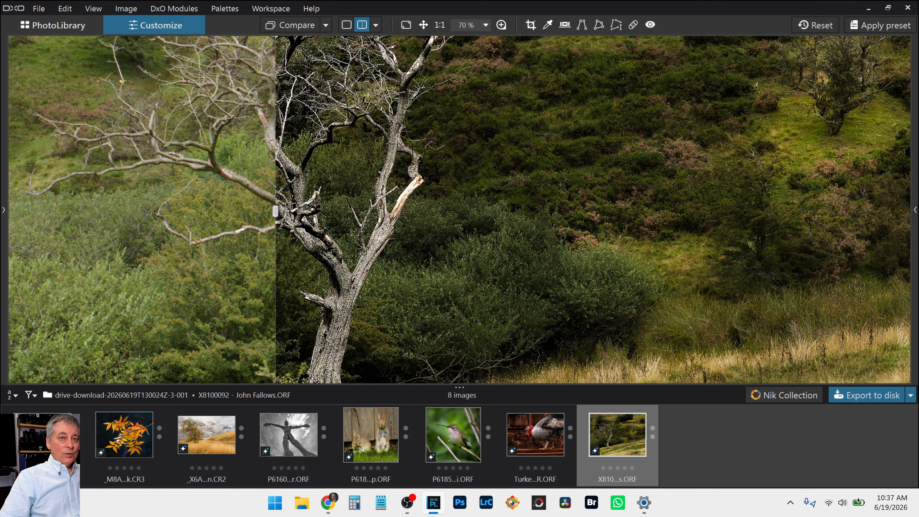
Step: Set Mask 1's AI mask to Lens Sharpness Optimization 120 and Sharpness 0
{"action": "left_click", "coordinate": [916, 211]}
{"action": "scroll", "coordinate": [847, 227], "scroll_direction": "up", "scroll_amount": 5}
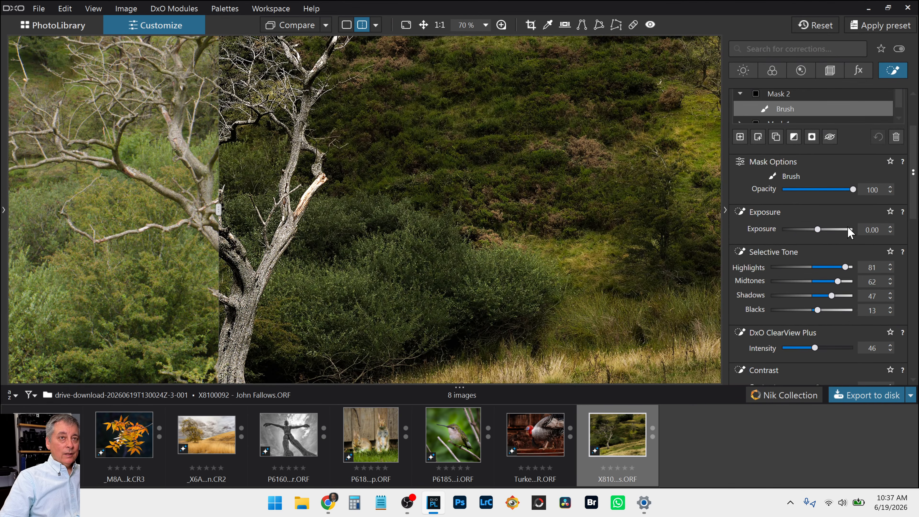
{"action": "scroll", "coordinate": [808, 191], "scroll_direction": "down", "scroll_amount": 1}
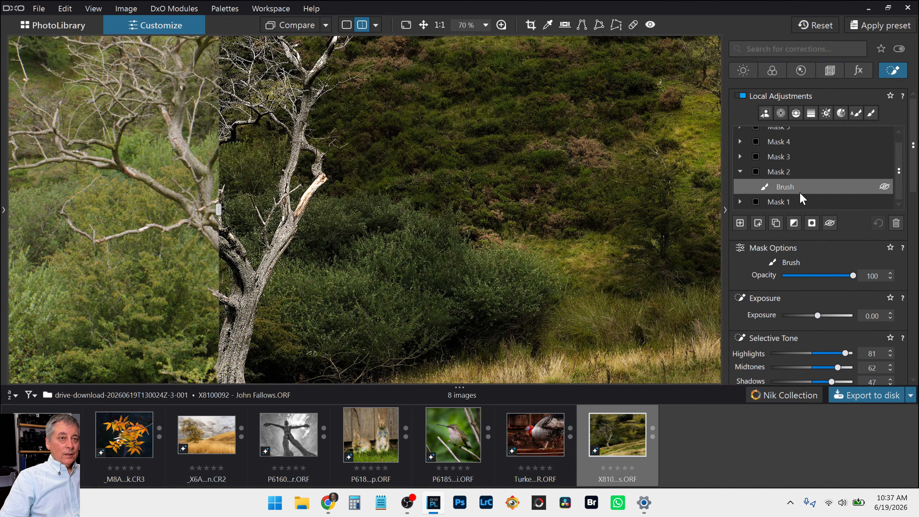
{"action": "left_click", "coordinate": [796, 202]}
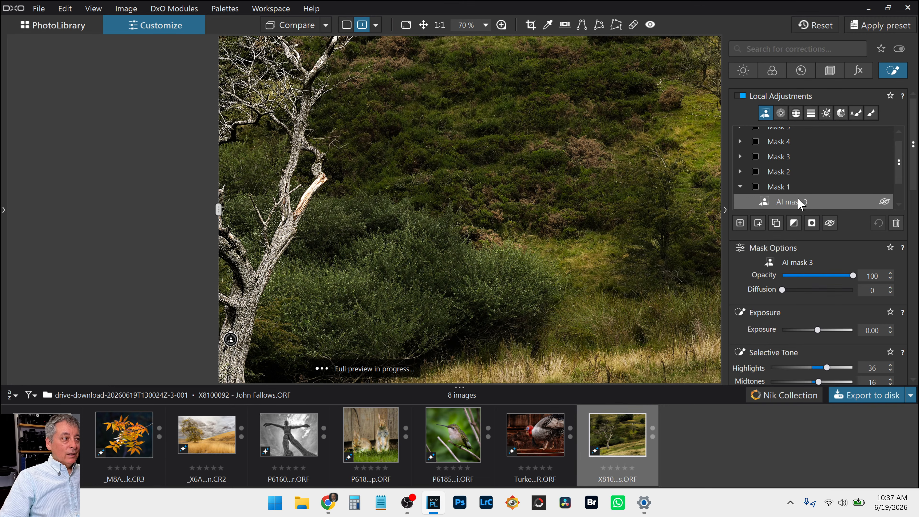
{"action": "scroll", "coordinate": [814, 268], "scroll_direction": "down", "scroll_amount": 9}
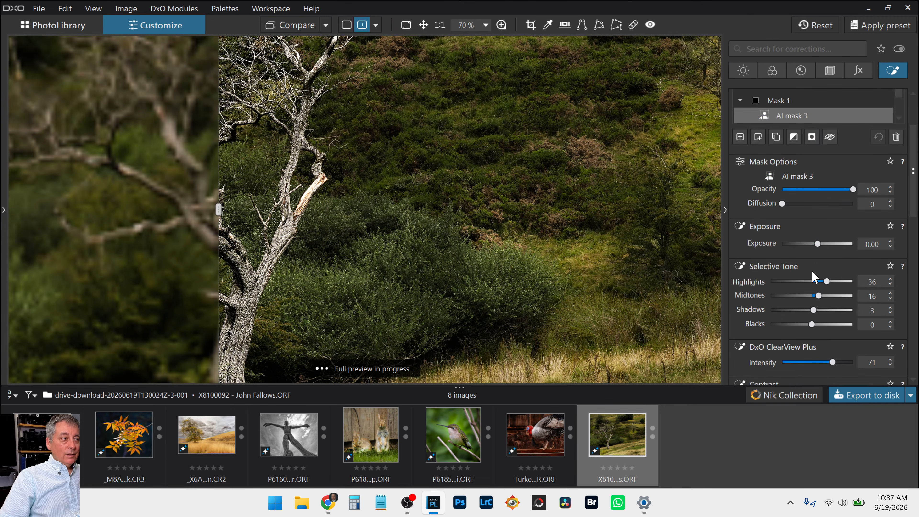
{"action": "scroll", "coordinate": [811, 270], "scroll_direction": "down", "scroll_amount": 6}
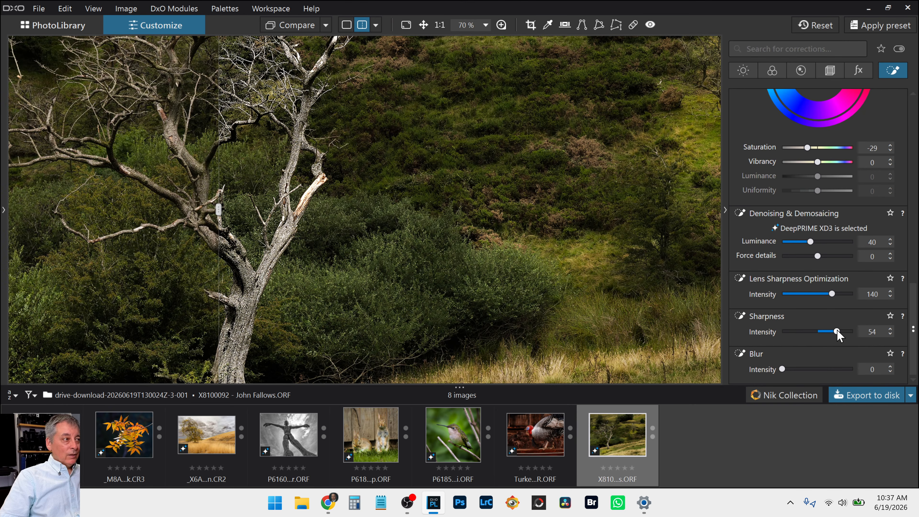
{"action": "double_click", "coordinate": [838, 331]}
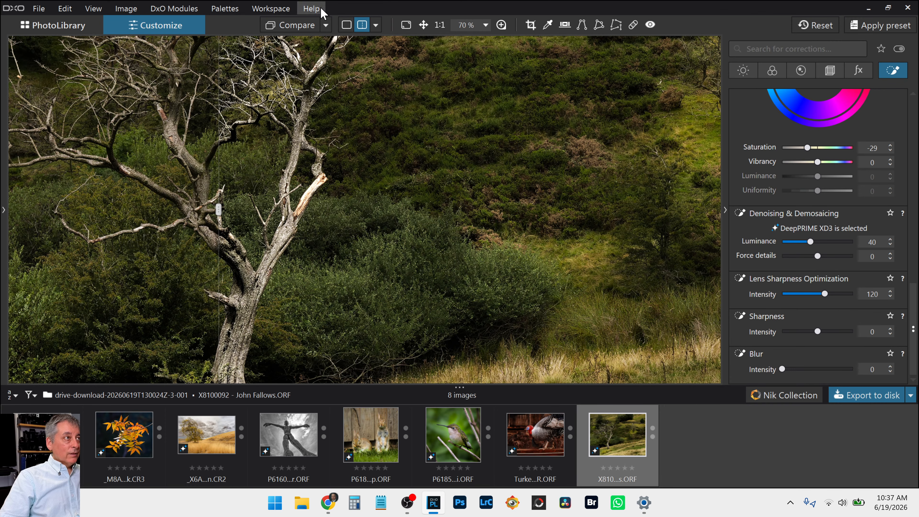
Step: Return to the single-image view and show the whole edited landscape at 25% zoom with the correction palettes hidden
{"action": "left_click", "coordinate": [346, 25]}
{"action": "key", "text": "l"}
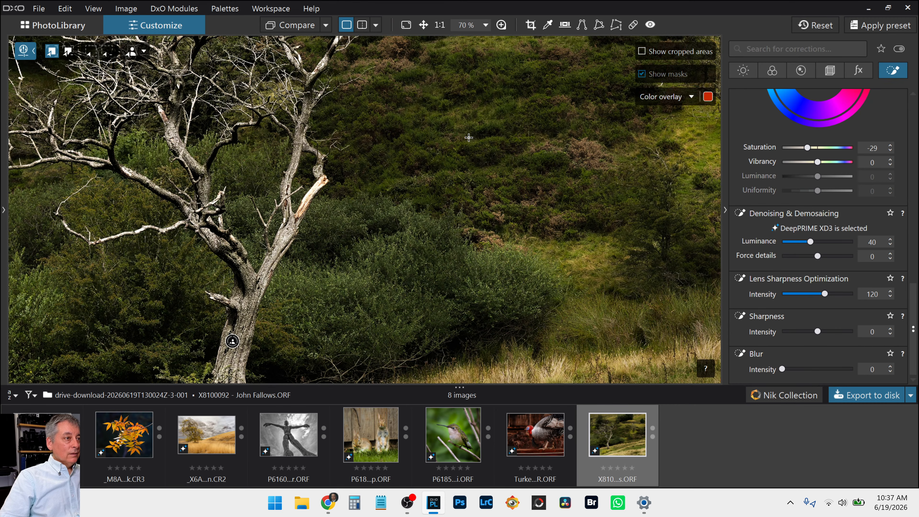
{"action": "key", "text": "Escape"}
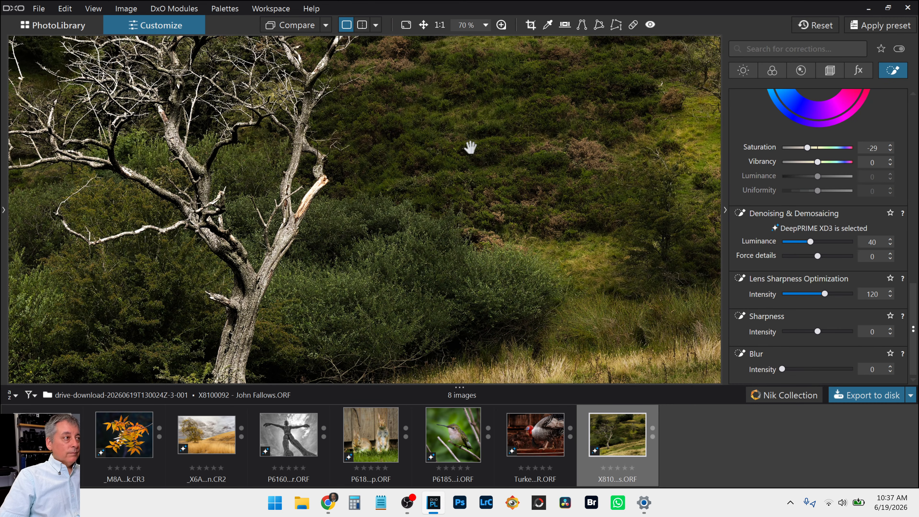
{"action": "scroll", "coordinate": [468, 149], "scroll_direction": "down", "scroll_amount": 3}
{"action": "scroll", "coordinate": [469, 148], "scroll_direction": "down", "scroll_amount": 1}
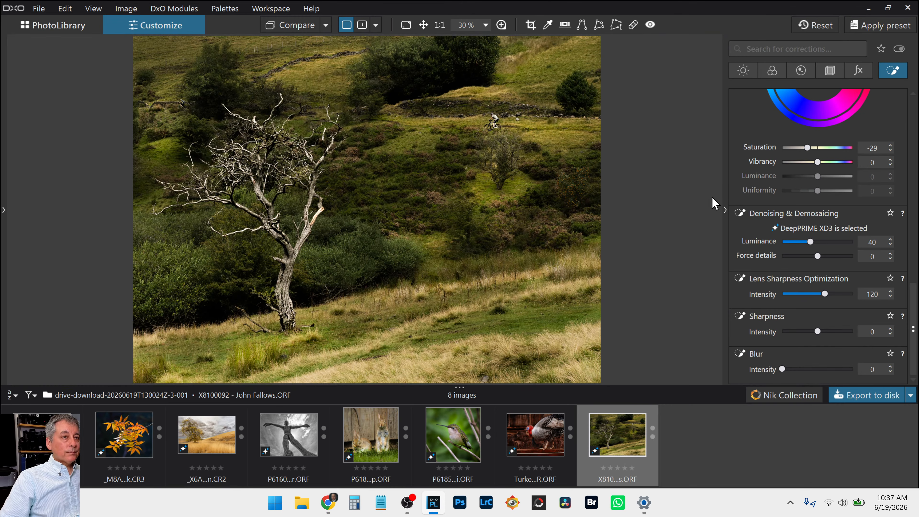
{"action": "left_click", "coordinate": [726, 209]}
{"action": "scroll", "coordinate": [687, 237], "scroll_direction": "down", "scroll_amount": 1}
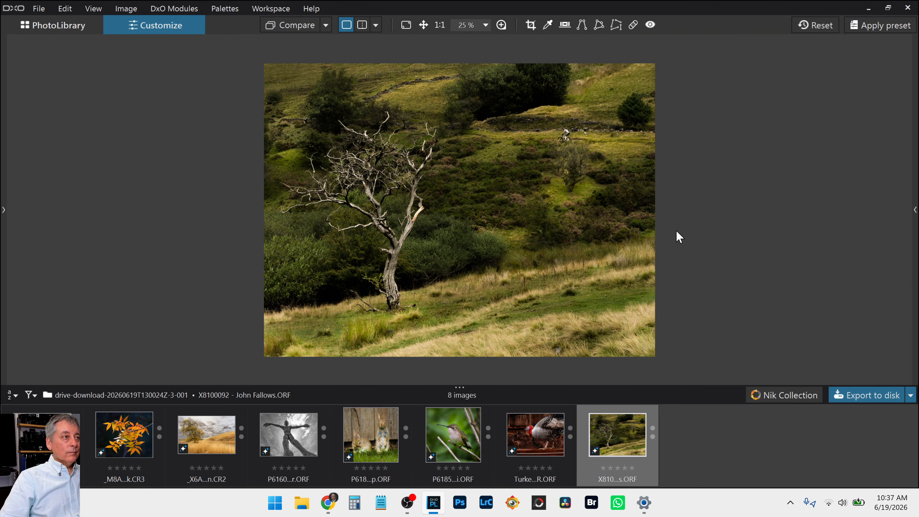
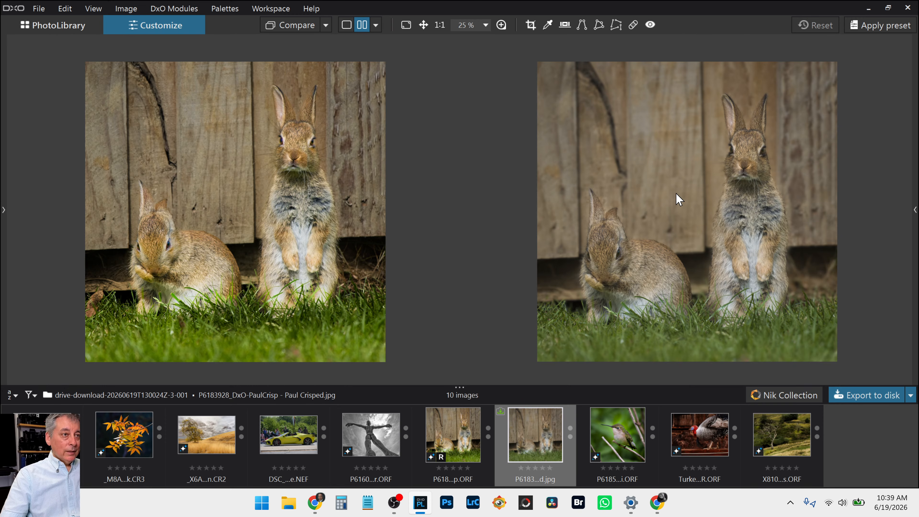
Step: Compare the fur on the crouching rabbit's back in the two side-by-side rabbit photos at 160% zoom
{"action": "scroll", "coordinate": [677, 206], "scroll_direction": "up", "scroll_amount": 2}
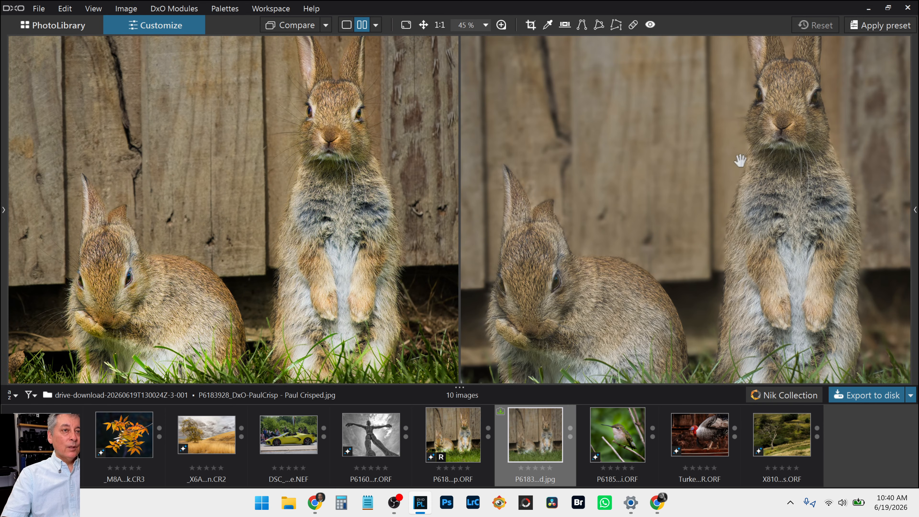
{"action": "scroll", "coordinate": [633, 274], "scroll_direction": "up", "scroll_amount": 2}
{"action": "scroll", "coordinate": [633, 274], "scroll_direction": "up", "scroll_amount": 4}
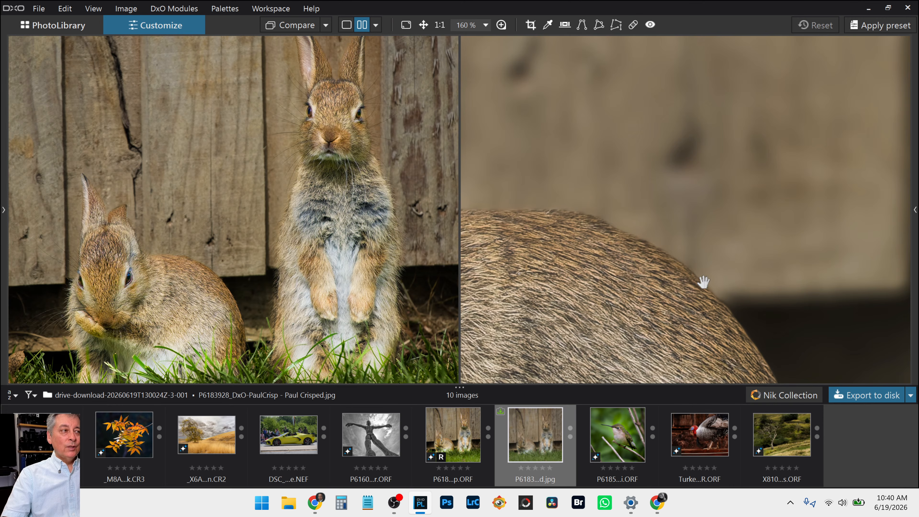
{"action": "scroll", "coordinate": [187, 312], "scroll_direction": "up", "scroll_amount": 6}
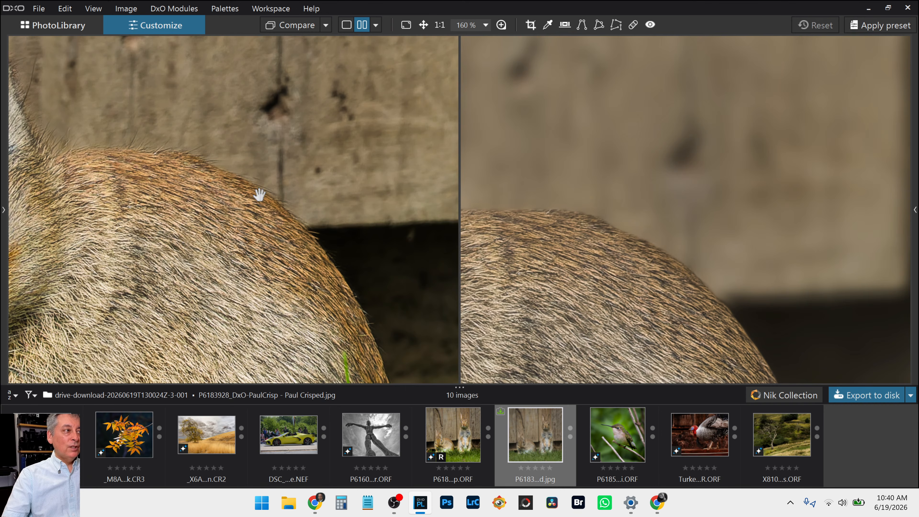
Step: Show the yellow sports car RAW photo DSC_0119 in the single-image view with the correction palettes visible
{"action": "scroll", "coordinate": [267, 201], "scroll_direction": "down", "scroll_amount": 3}
{"action": "scroll", "coordinate": [416, 244], "scroll_direction": "down", "scroll_amount": 4}
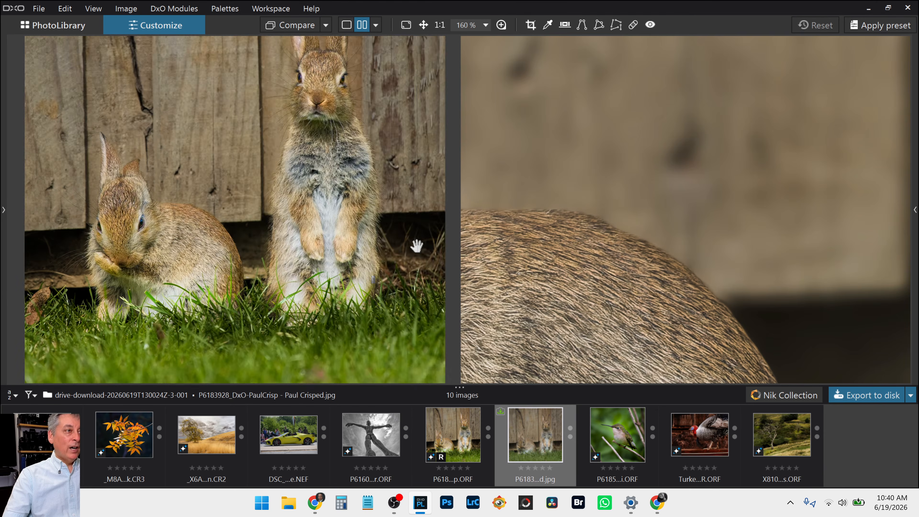
{"action": "scroll", "coordinate": [599, 242], "scroll_direction": "down", "scroll_amount": 3}
{"action": "scroll", "coordinate": [598, 249], "scroll_direction": "down", "scroll_amount": 3}
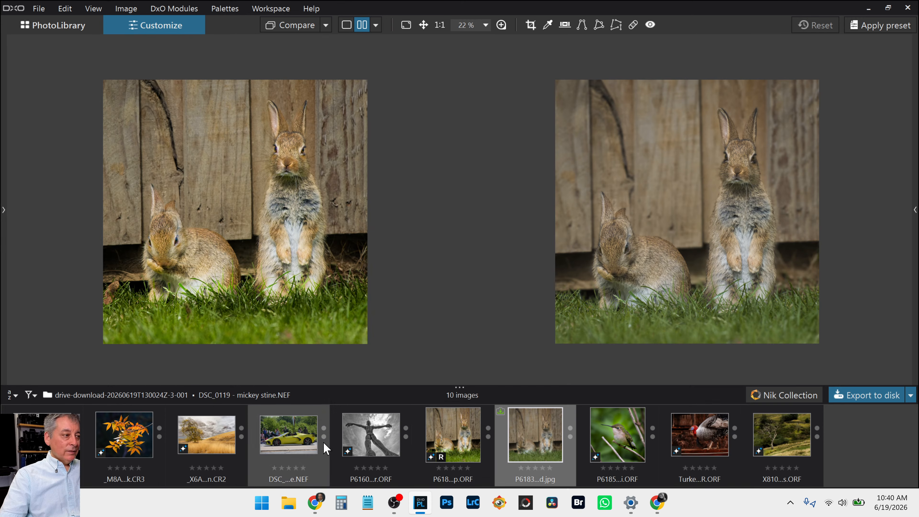
{"action": "left_click", "coordinate": [294, 447]}
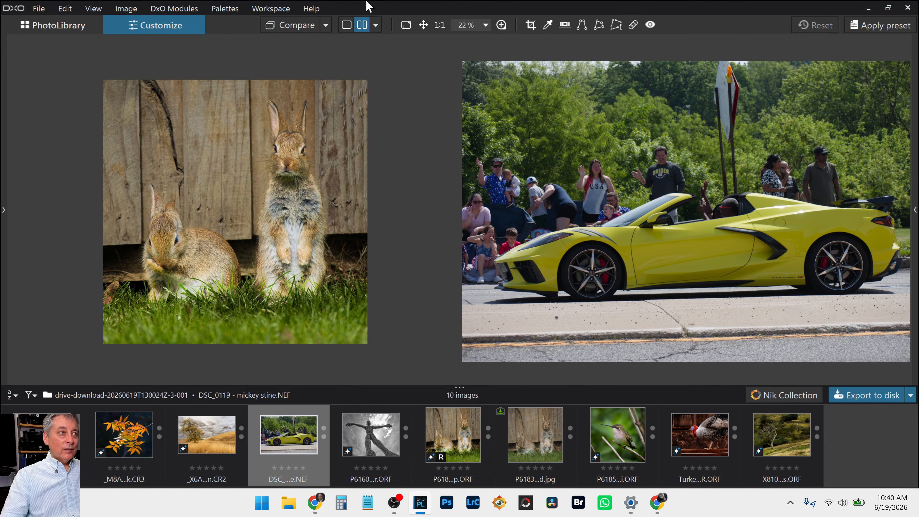
{"action": "left_click", "coordinate": [346, 26]}
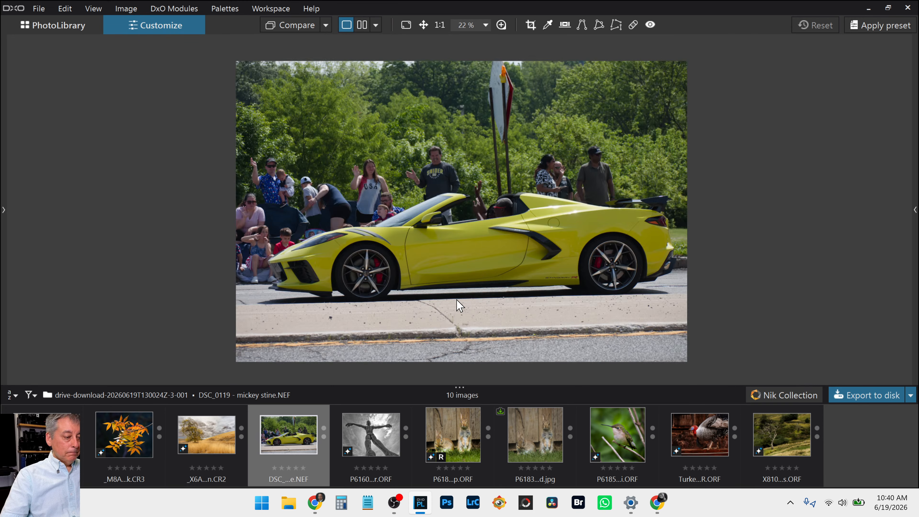
{"action": "key", "text": "Tab"}
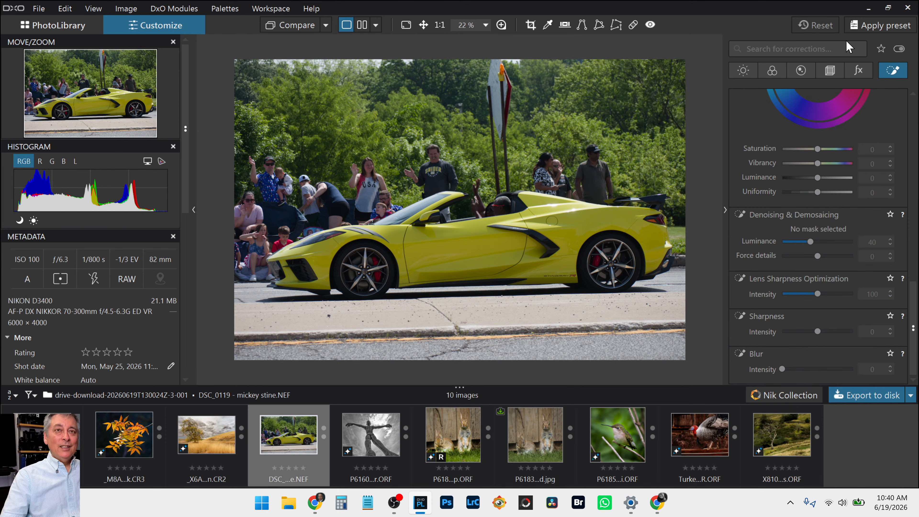
Step: Apply the 000 RobTrek_Extra_Sharp_v01 preset to the yellow car photo and keep it in the single-image view
{"action": "left_click", "coordinate": [855, 31]}
{"action": "left_click", "coordinate": [695, 267]}
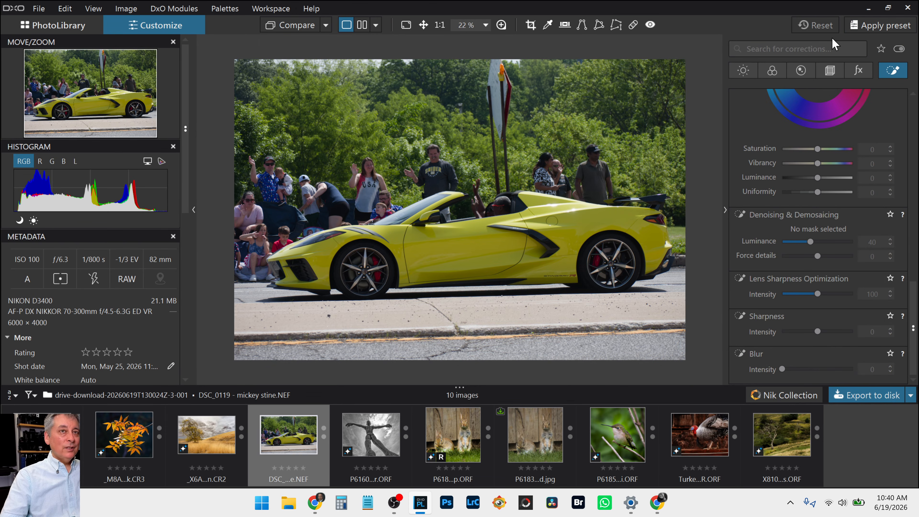
{"action": "left_click", "coordinate": [899, 25]}
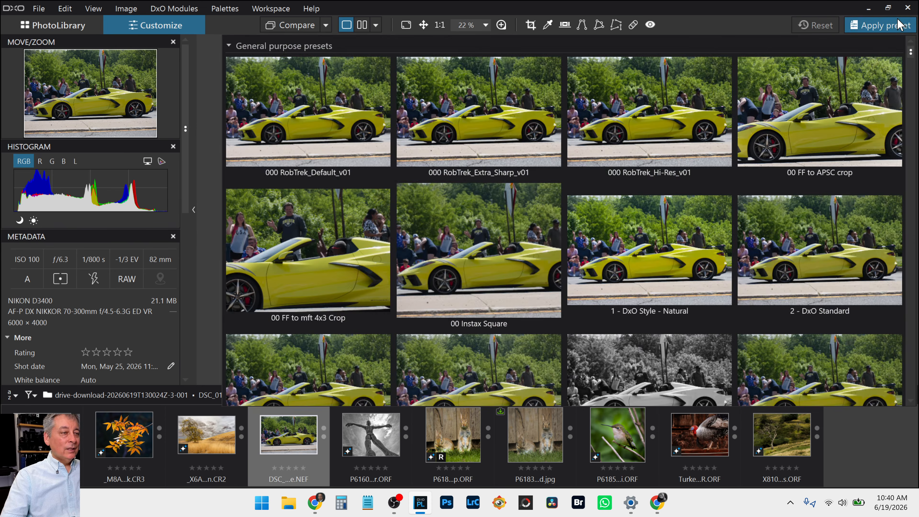
{"action": "left_click", "coordinate": [506, 144]}
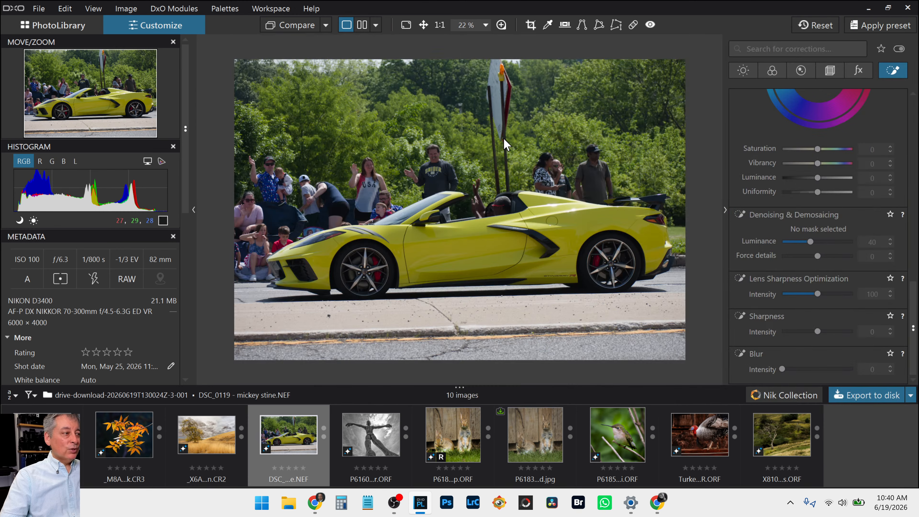
{"action": "left_click", "coordinate": [363, 25]}
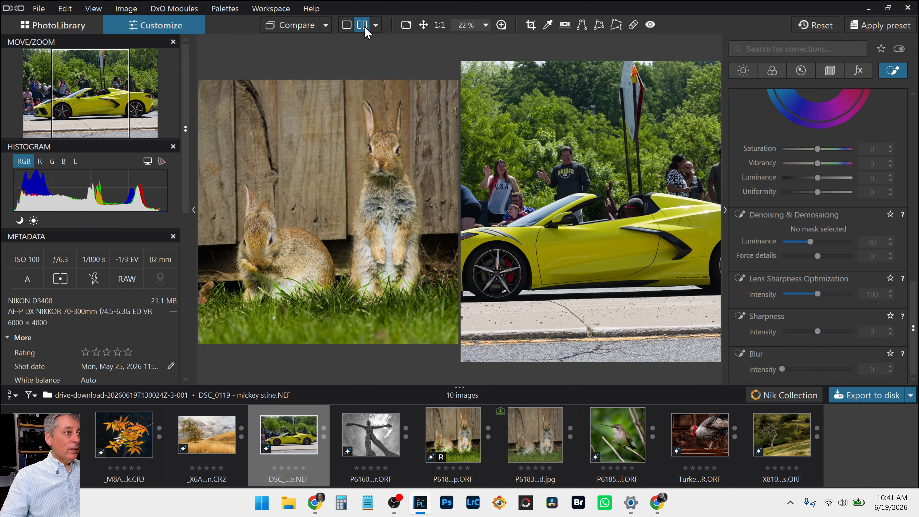
{"action": "left_click", "coordinate": [349, 27]}
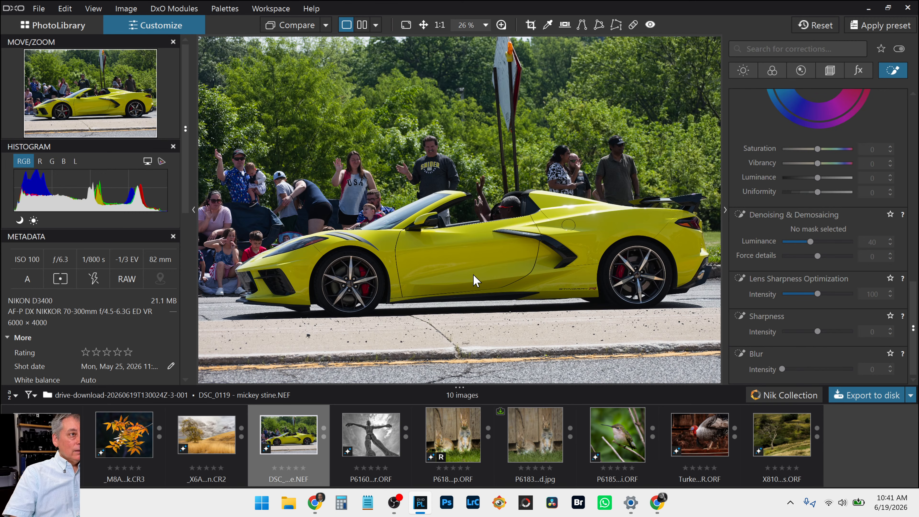
Step: Set the RAW white balance by sampling the white area of the tall structure behind the car
{"action": "scroll", "coordinate": [810, 213], "scroll_direction": "up", "scroll_amount": 10}
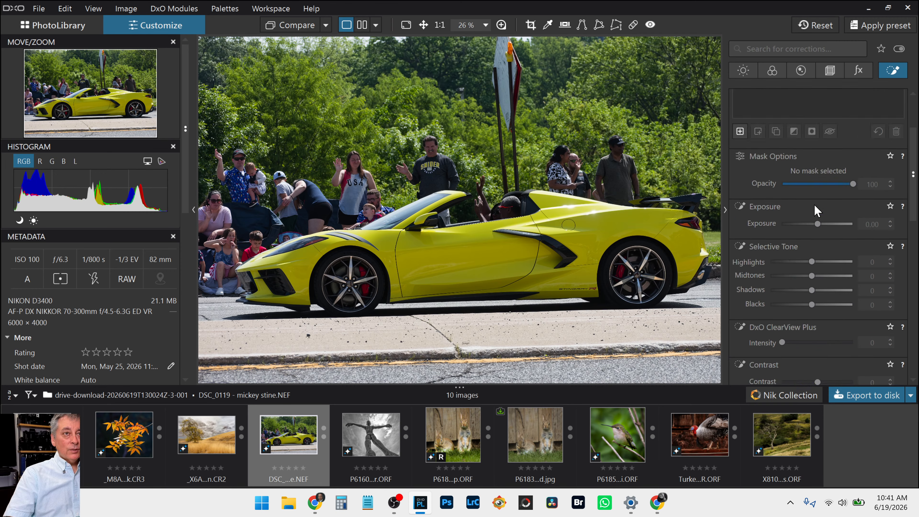
{"action": "left_click", "coordinate": [772, 71]}
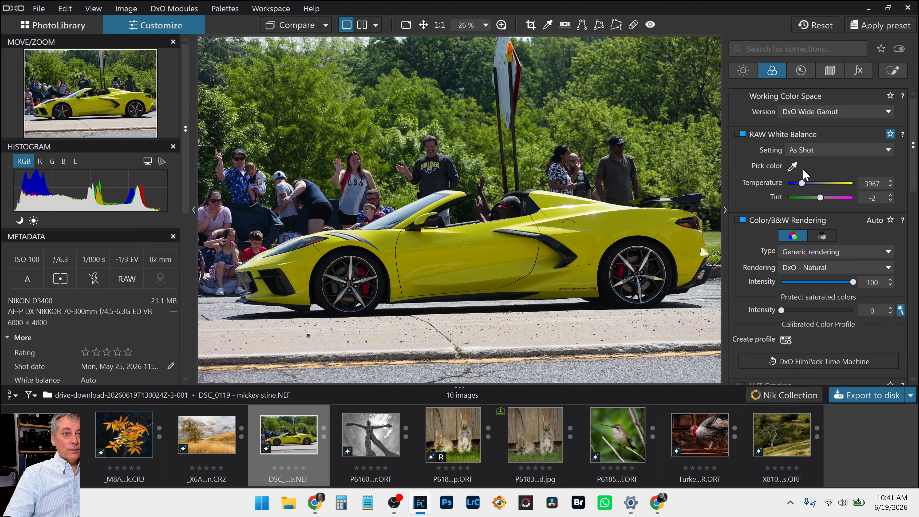
{"action": "left_click", "coordinate": [796, 167]}
{"action": "left_click", "coordinate": [510, 89]}
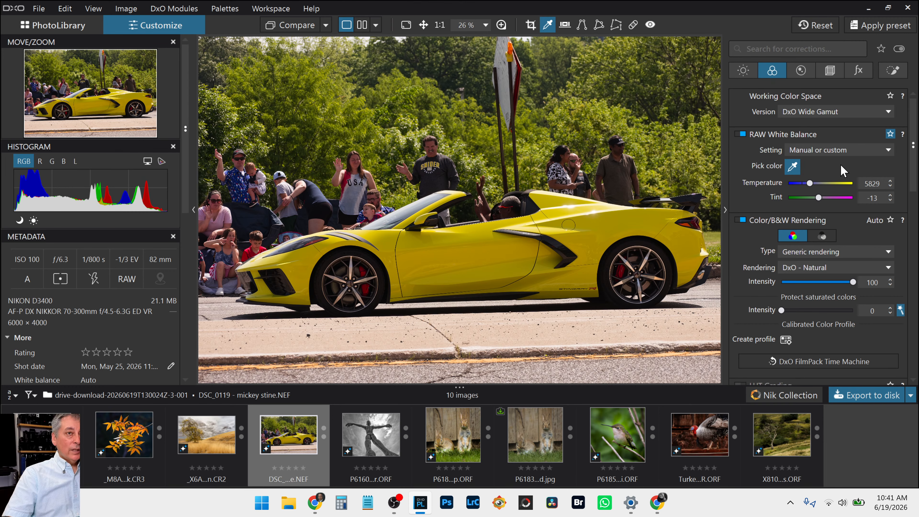
{"action": "left_click", "coordinate": [795, 170]}
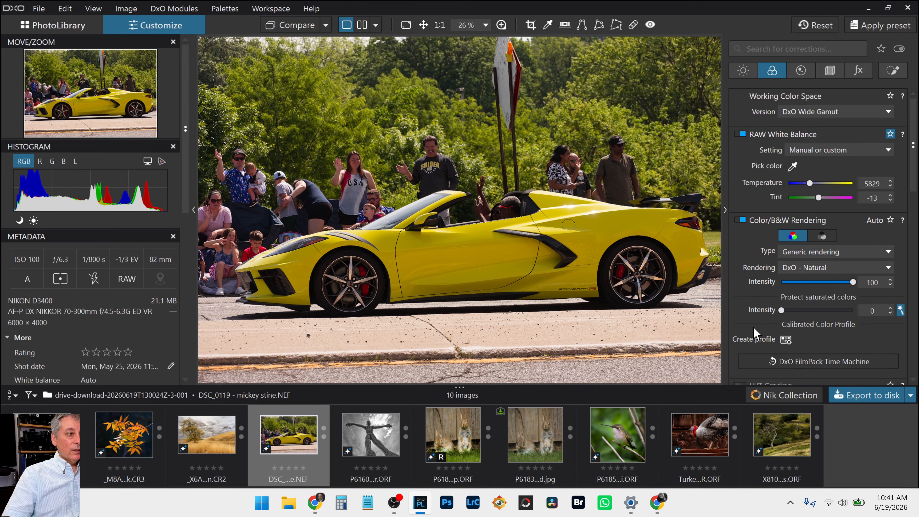
{"action": "scroll", "coordinate": [649, 340], "scroll_direction": "down", "scroll_amount": 1}
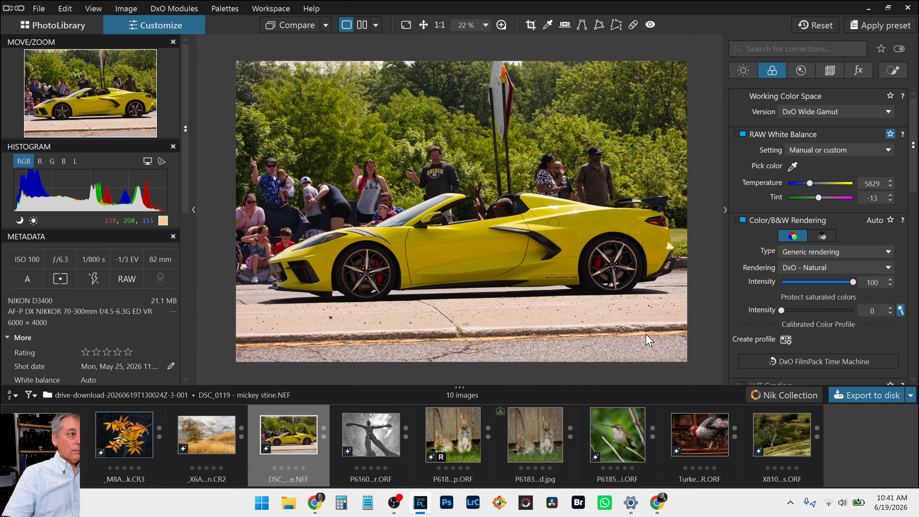
{"action": "scroll", "coordinate": [650, 340], "scroll_direction": "down", "scroll_amount": 1}
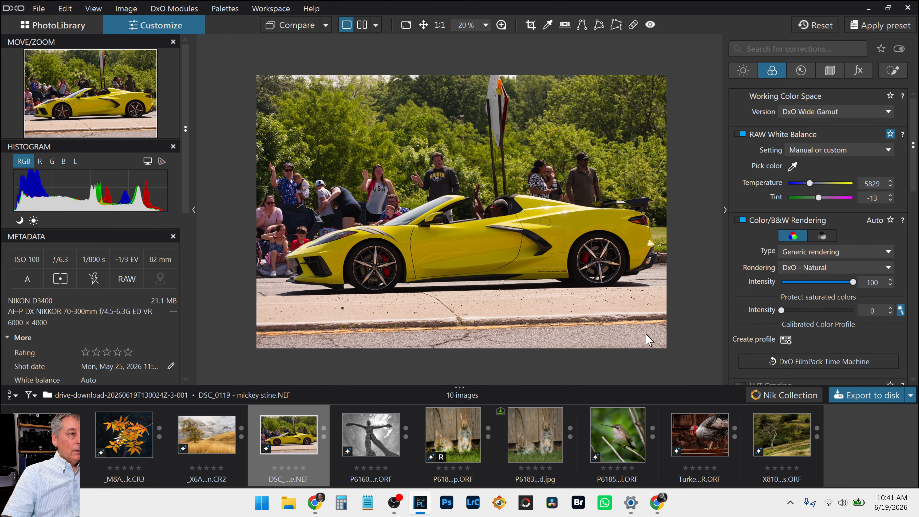
Step: Place the Horizon tool's reference line along the concrete edge beneath the car, from the front wheel to the rear wheel
{"action": "left_click", "coordinate": [888, 71]}
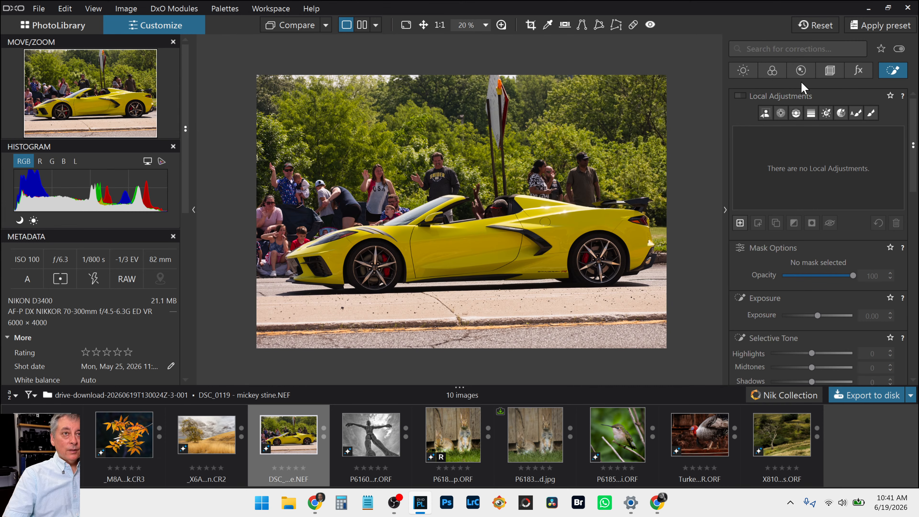
{"action": "left_click", "coordinate": [835, 77]}
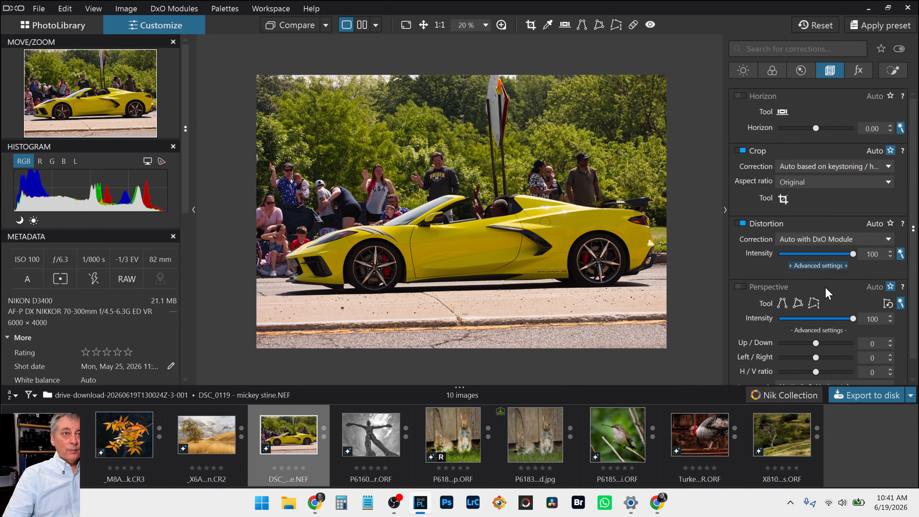
{"action": "left_click", "coordinate": [782, 113]}
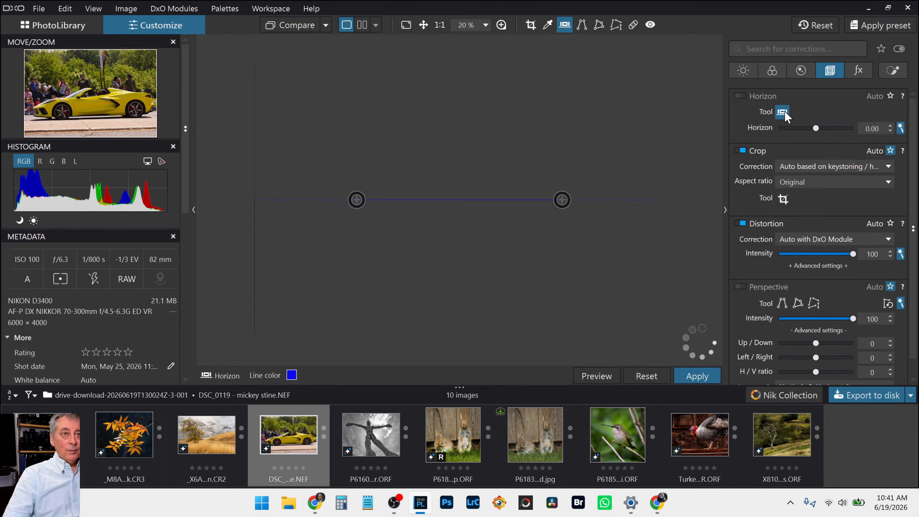
{"action": "scroll", "coordinate": [376, 291], "scroll_direction": "up", "scroll_amount": 2}
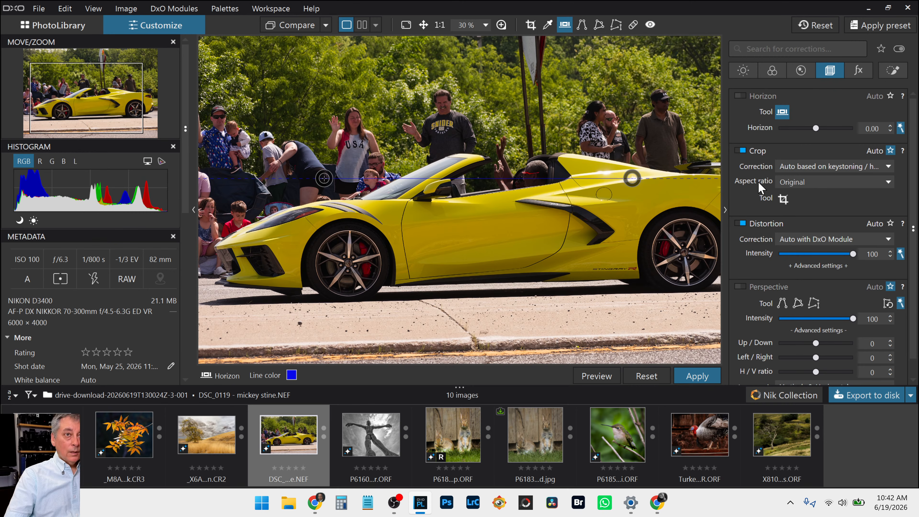
{"action": "left_click", "coordinate": [783, 113]}
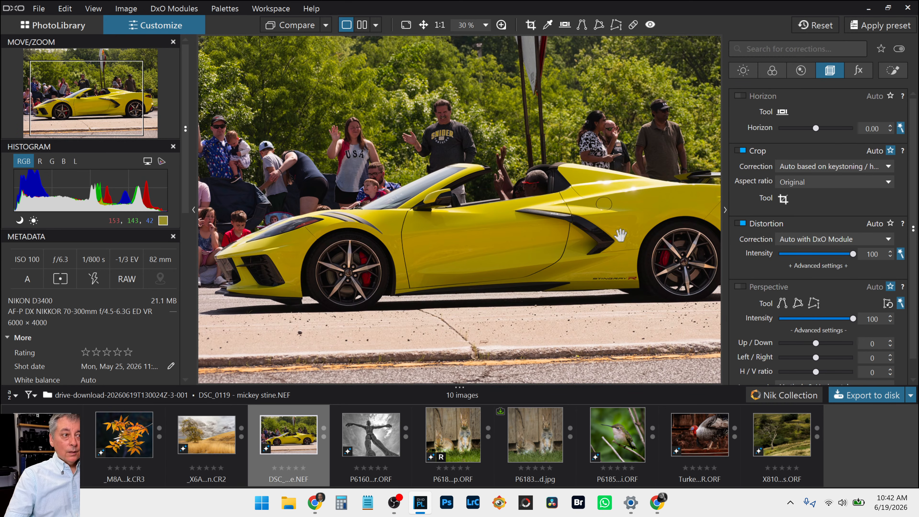
{"action": "left_click", "coordinate": [787, 115]}
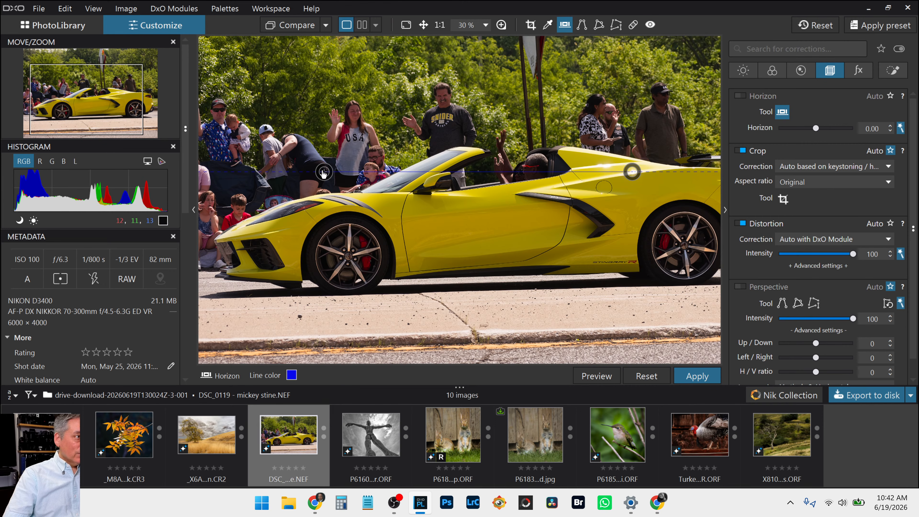
{"action": "left_click_drag", "start_coordinate": [323, 172], "coordinate": [326, 297]}
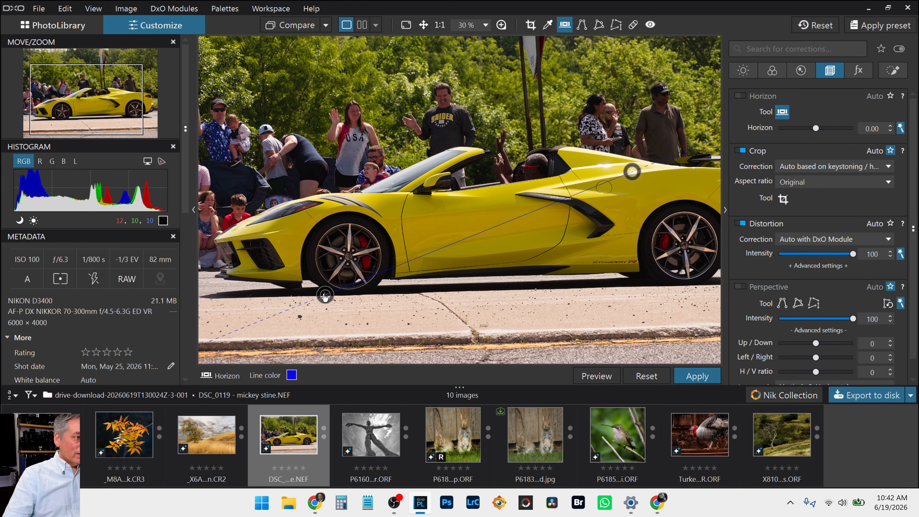
{"action": "left_click_drag", "start_coordinate": [632, 171], "coordinate": [716, 303]}
Step: Fine-tune both ends of the horizon line at 250% zoom so it follows the concrete edge below each tire
{"action": "scroll", "coordinate": [267, 308], "scroll_direction": "up", "scroll_amount": 5}
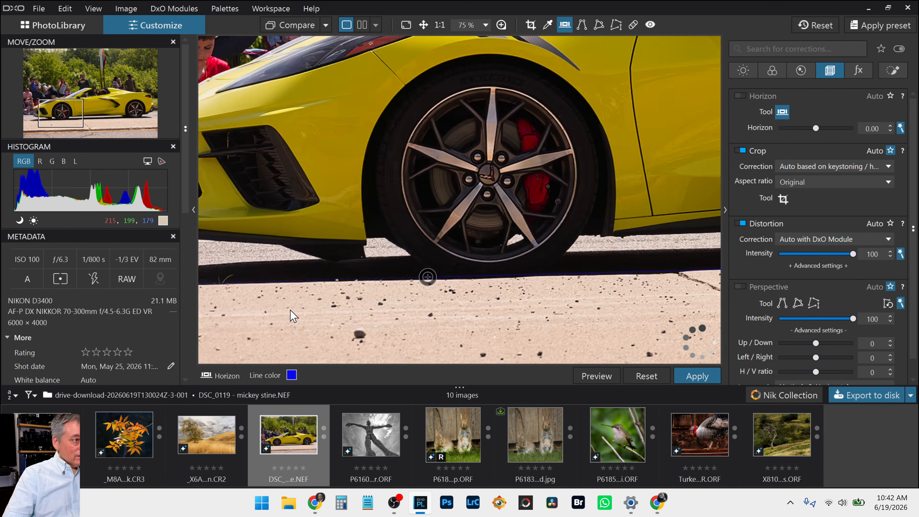
{"action": "scroll", "coordinate": [469, 278], "scroll_direction": "up", "scroll_amount": 3}
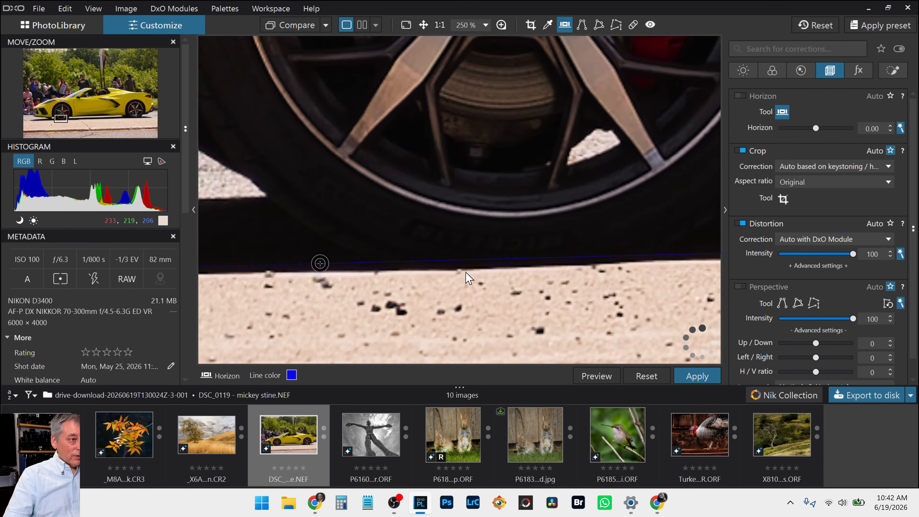
{"action": "left_click_drag", "start_coordinate": [320, 267], "coordinate": [319, 277]}
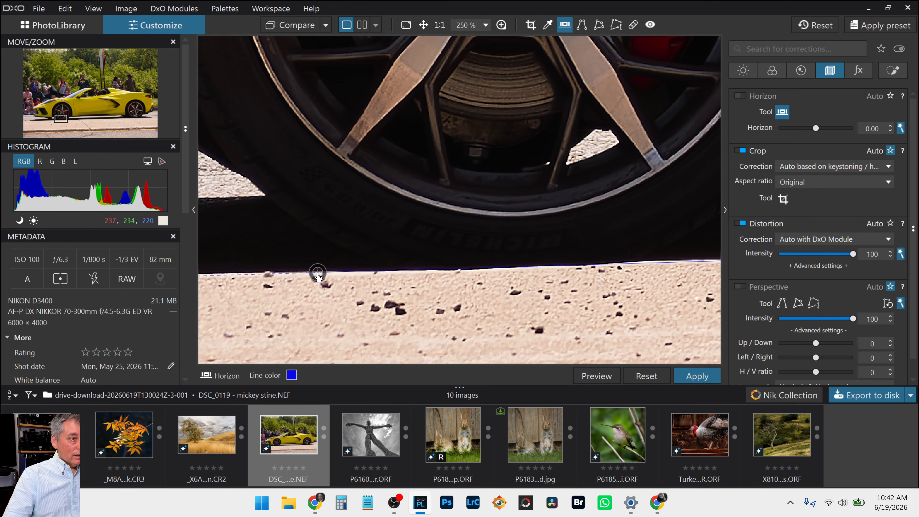
{"action": "left_click", "coordinate": [136, 123]}
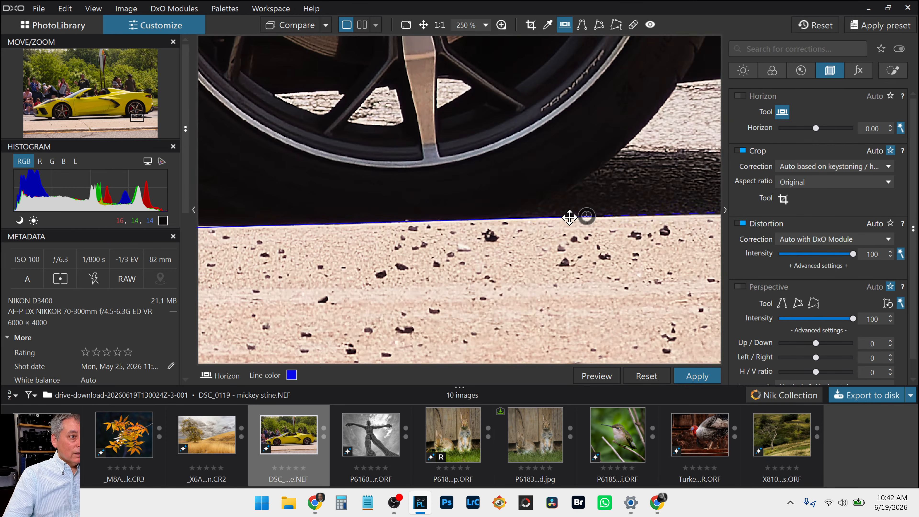
{"action": "mouse_move", "coordinate": [587, 217]}
{"action": "left_mouse_down"}
{"action": "mouse_move", "coordinate": [587, 226]}
{"action": "mouse_move", "coordinate": [591, 218]}
{"action": "left_mouse_up"}
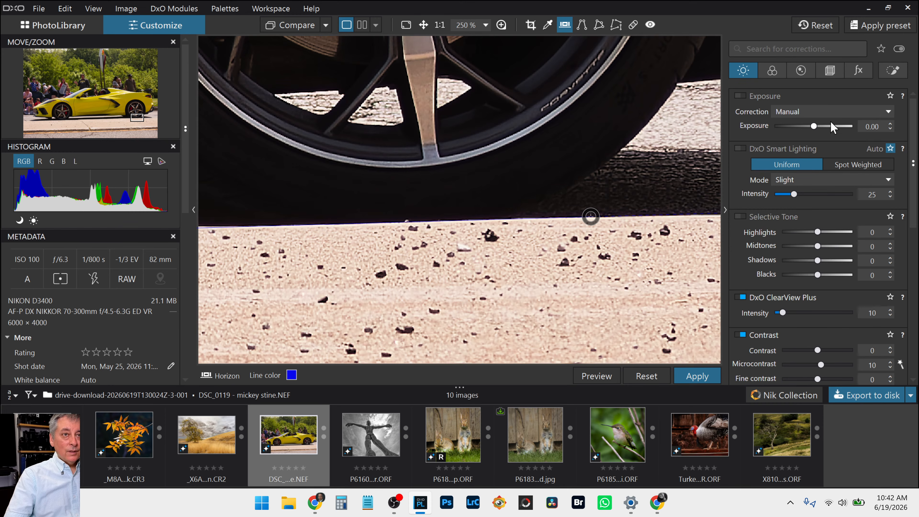
Step: Temporarily raise Exposure to 2.91 to check the horizon line under both wheels, and reset it to 0.00
{"action": "left_click_drag", "start_coordinate": [831, 128], "coordinate": [843, 129]}
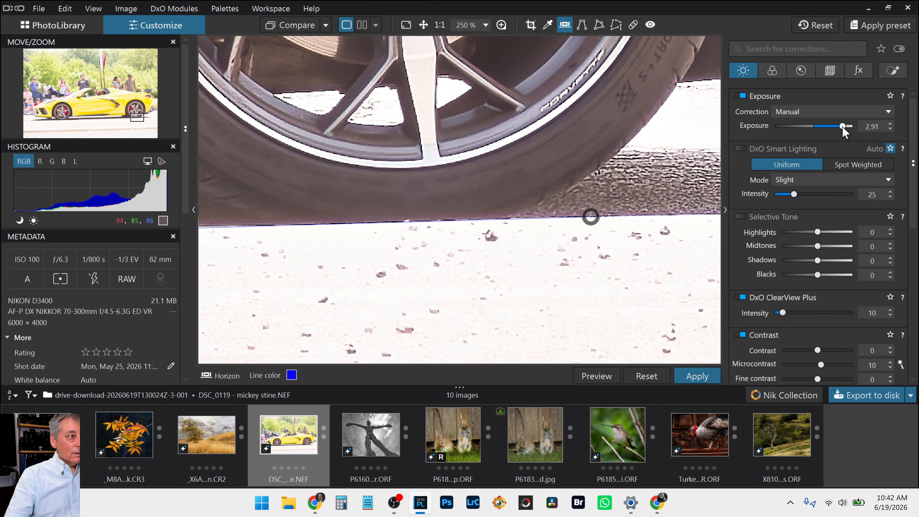
{"action": "left_click", "coordinate": [65, 124]}
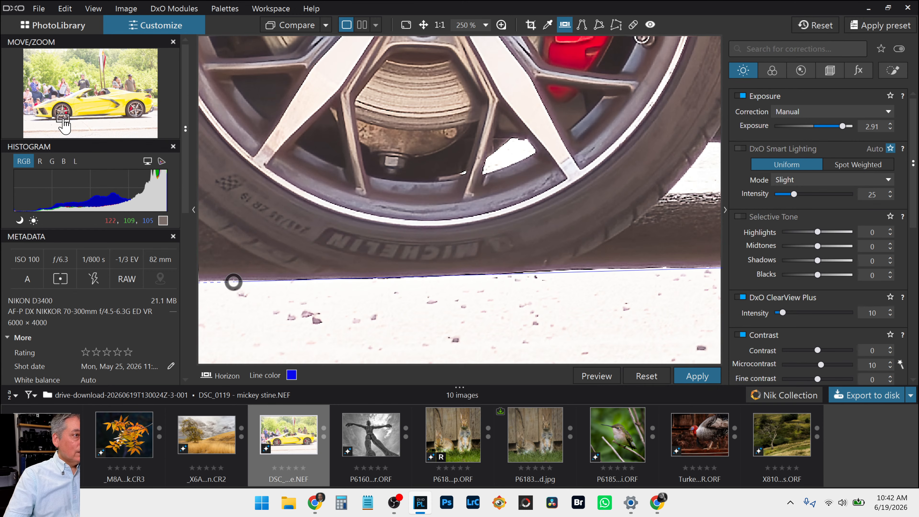
{"action": "left_click", "coordinate": [137, 114]}
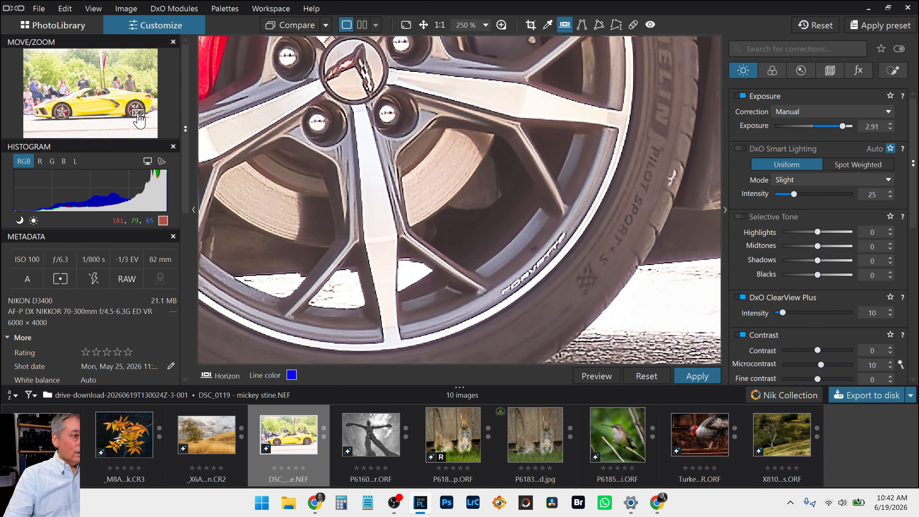
{"action": "left_click_drag", "start_coordinate": [137, 115], "coordinate": [138, 117]}
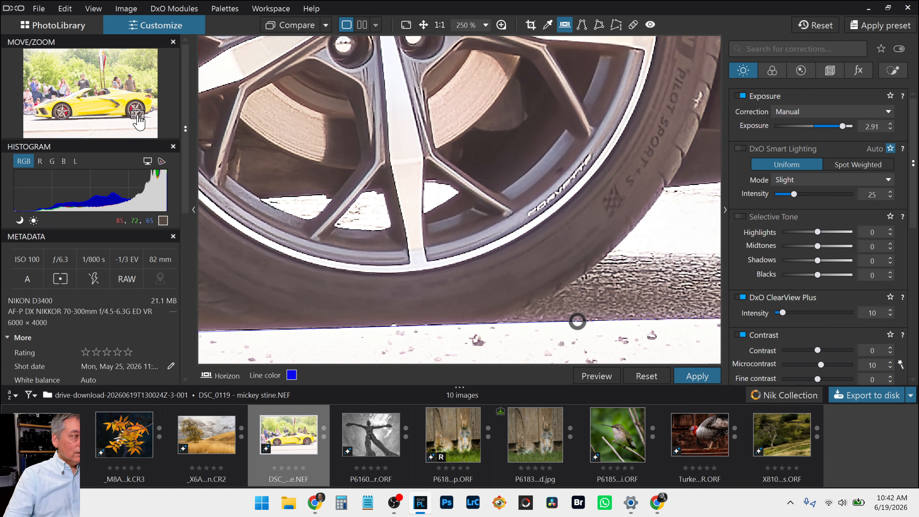
{"action": "double_click", "coordinate": [841, 126]}
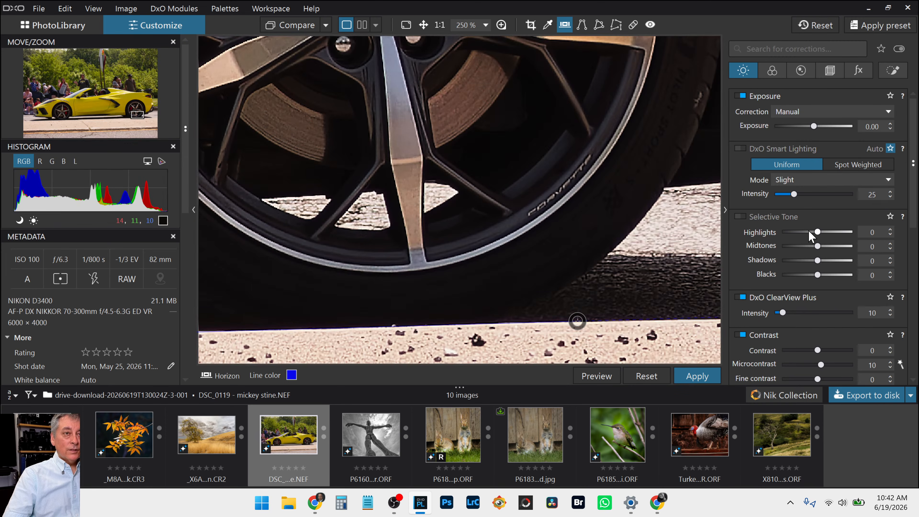
{"action": "scroll", "coordinate": [604, 240], "scroll_direction": "down", "scroll_amount": 8}
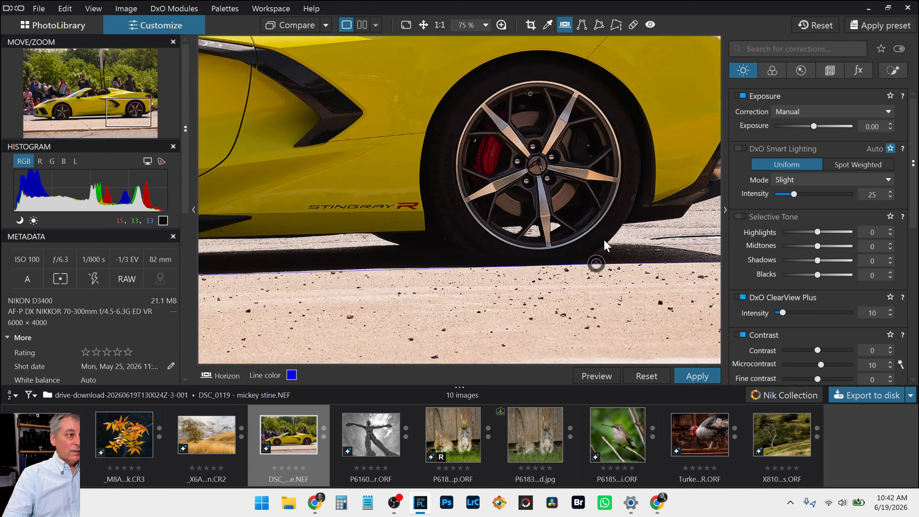
{"action": "scroll", "coordinate": [604, 239], "scroll_direction": "down", "scroll_amount": 1}
{"action": "scroll", "coordinate": [604, 239], "scroll_direction": "down", "scroll_amount": 1}
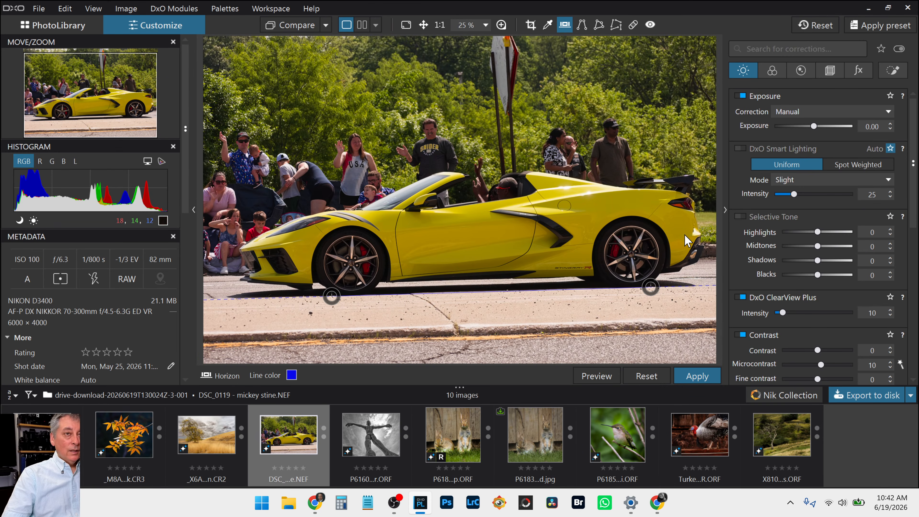
Step: Apply the horizon correction and set the crop's aspect ratio to 16 × 9
{"action": "key", "text": "Return"}
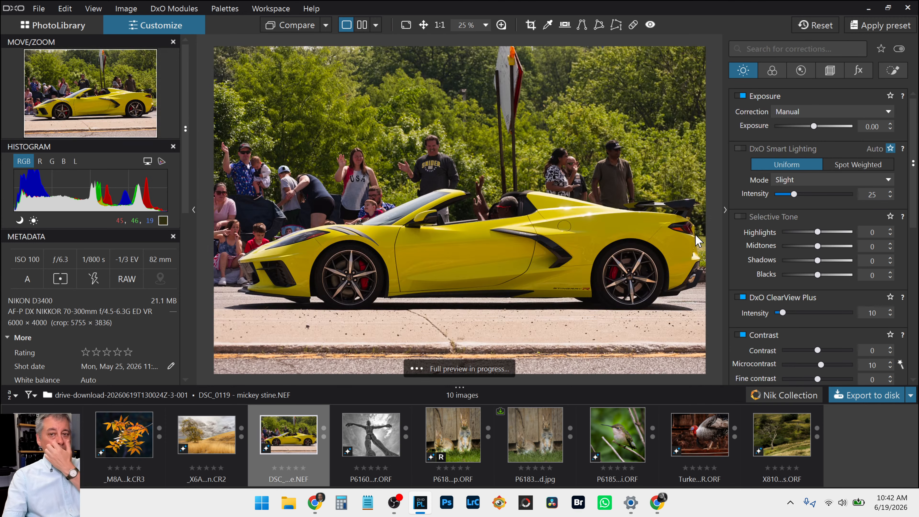
{"action": "scroll", "coordinate": [576, 268], "scroll_direction": "down", "scroll_amount": 1}
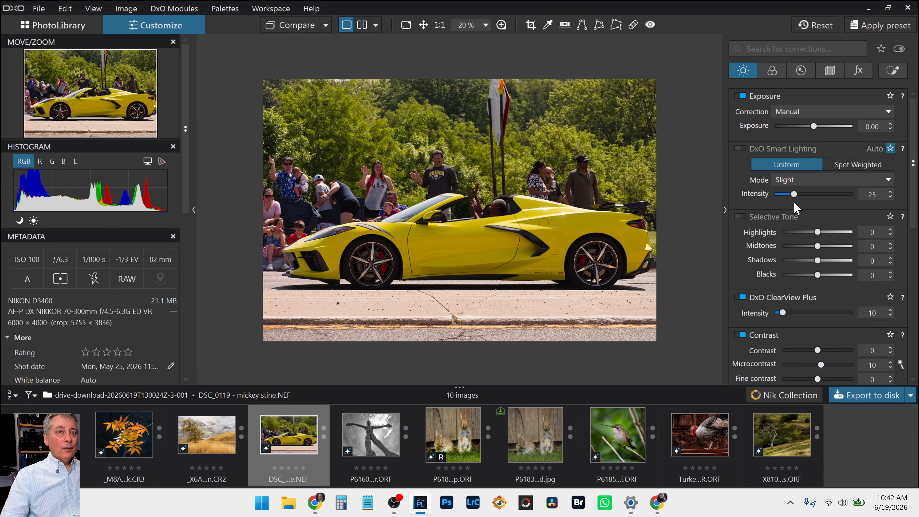
{"action": "left_click", "coordinate": [829, 70]}
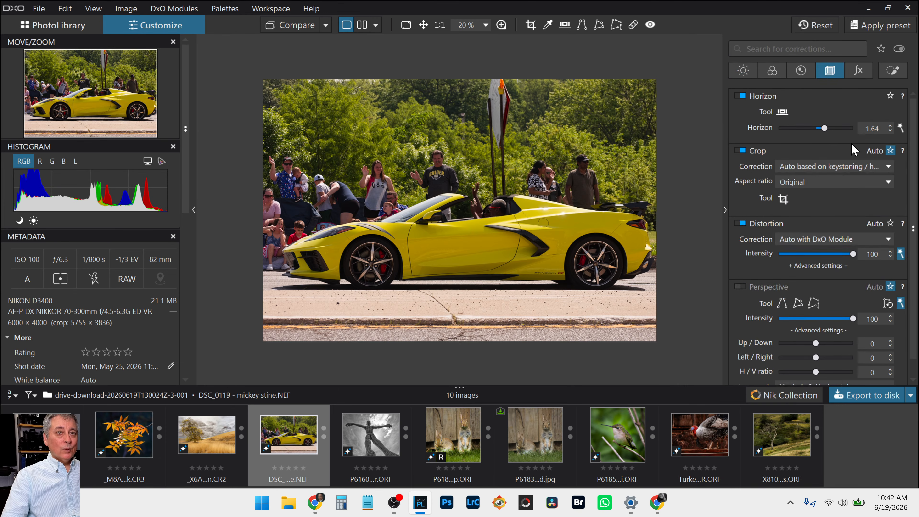
{"action": "key", "text": "c"}
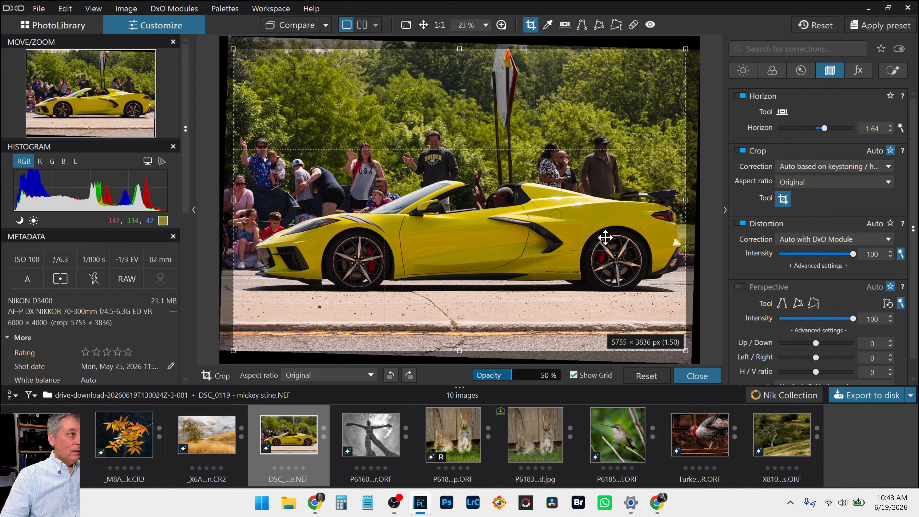
{"action": "left_click", "coordinate": [849, 185]}
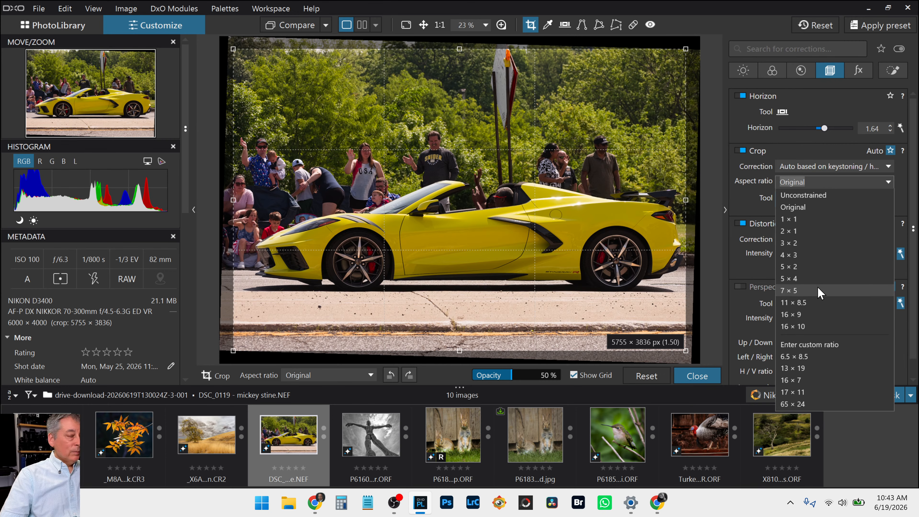
{"action": "left_click", "coordinate": [817, 313]}
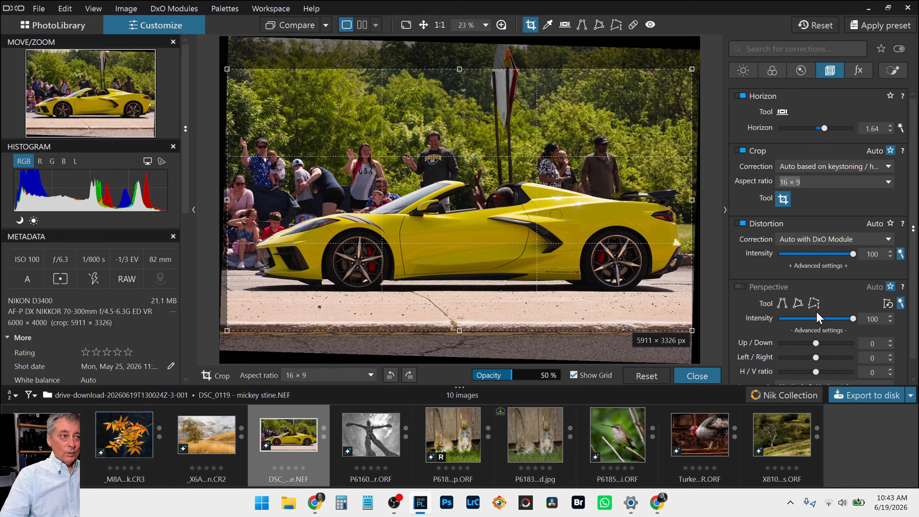
Step: Resize the crop to 5853 × 3293 px, cut away the asphalt below the concrete, position it around the car, and apply it
{"action": "left_click_drag", "start_coordinate": [458, 330], "coordinate": [440, 296]}
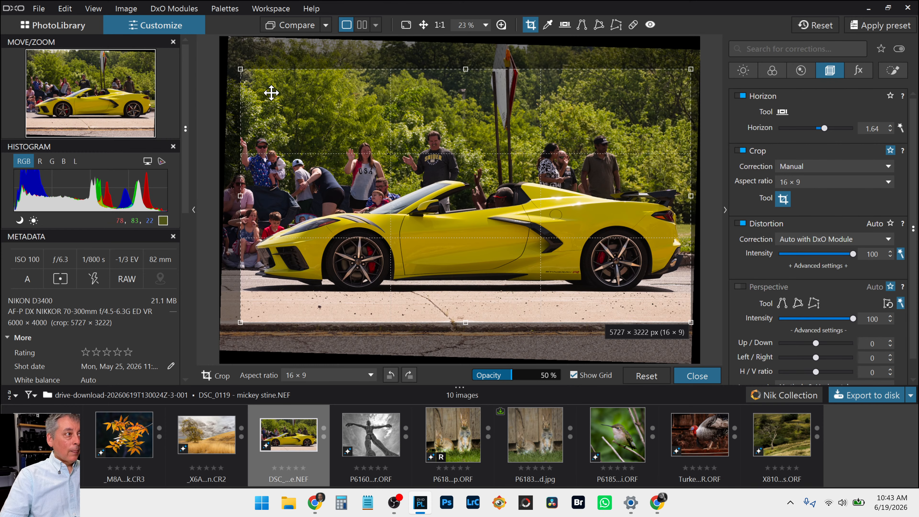
{"action": "mouse_move", "coordinate": [240, 70]}
{"action": "left_mouse_down"}
{"action": "mouse_move", "coordinate": [252, 86]}
{"action": "mouse_move", "coordinate": [232, 76]}
{"action": "left_mouse_up"}
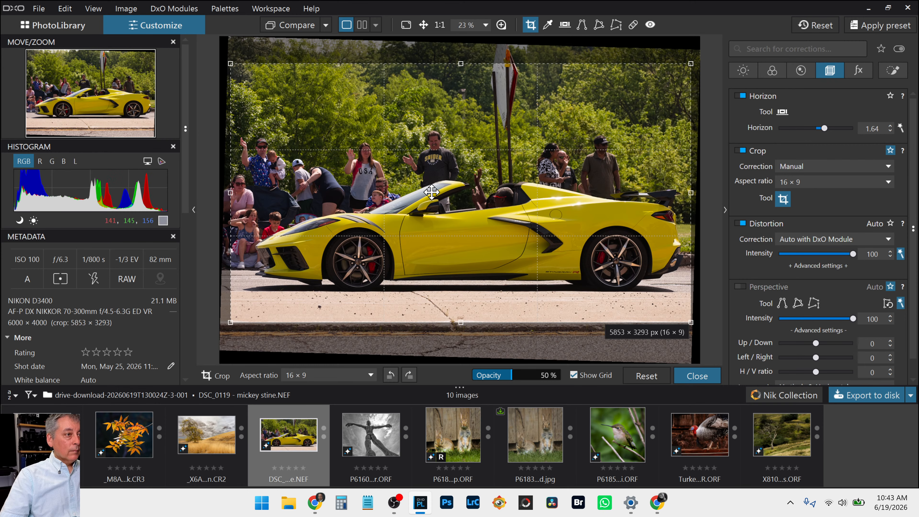
{"action": "mouse_move", "coordinate": [432, 192]}
{"action": "left_mouse_down"}
{"action": "mouse_move", "coordinate": [429, 241]}
{"action": "mouse_move", "coordinate": [430, 194]}
{"action": "left_mouse_up"}
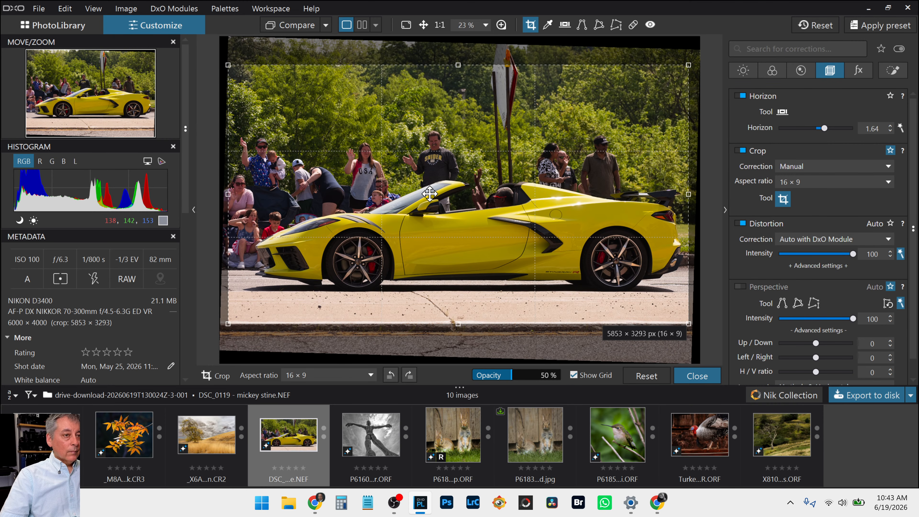
{"action": "left_click_drag", "start_coordinate": [429, 193], "coordinate": [429, 193]}
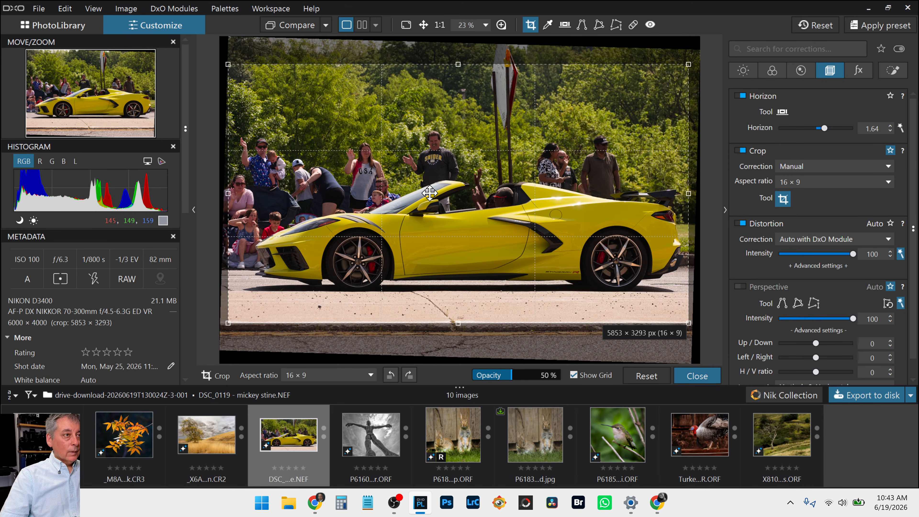
{"action": "key", "text": "Return"}
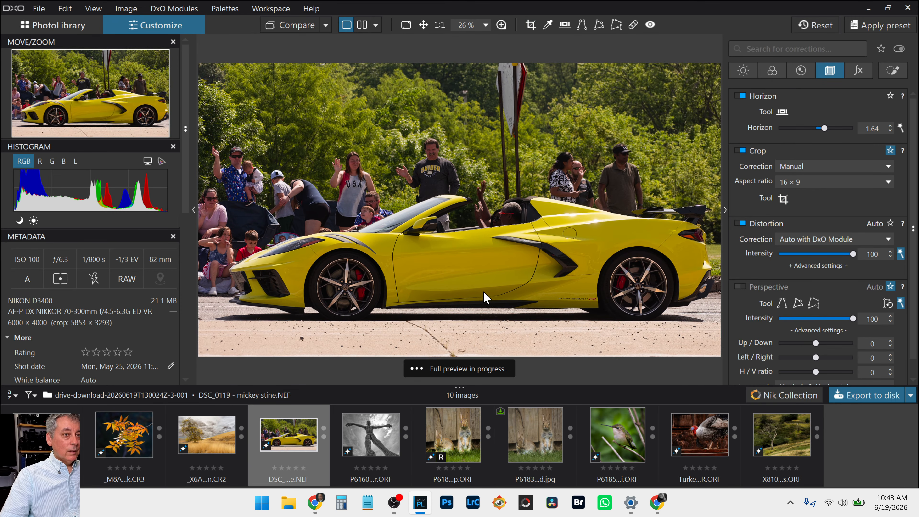
{"action": "key", "text": "c"}
{"action": "left_click_drag", "start_coordinate": [488, 279], "coordinate": [490, 279]}
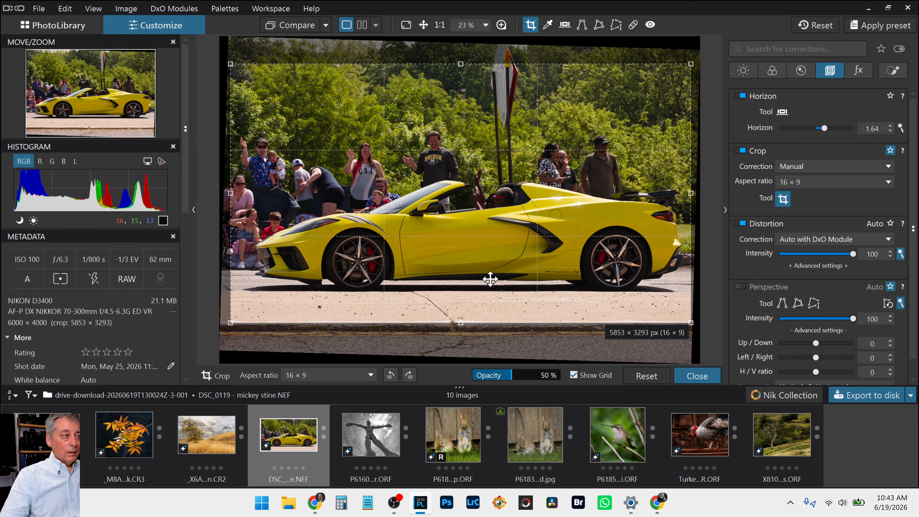
{"action": "key", "text": "Return"}
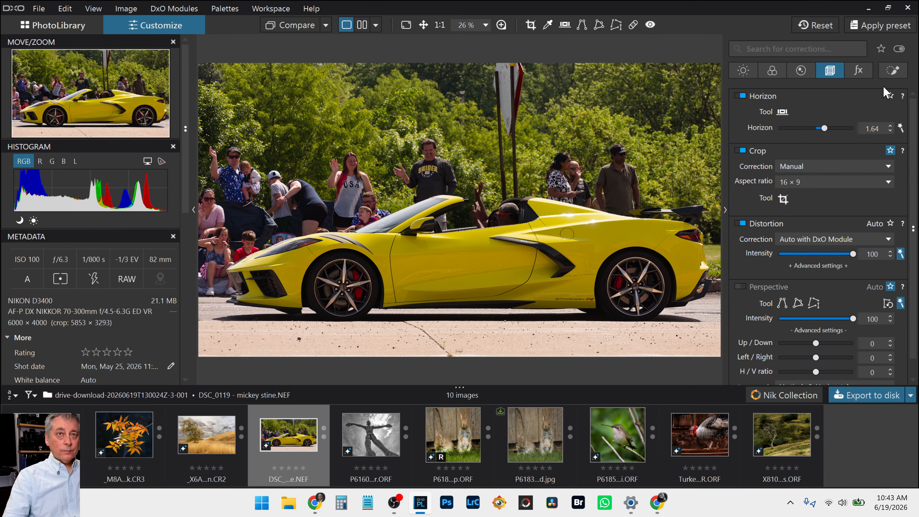
Step: Create a local adjustment with an AI mask covering the yellow car
{"action": "left_click", "coordinate": [891, 72]}
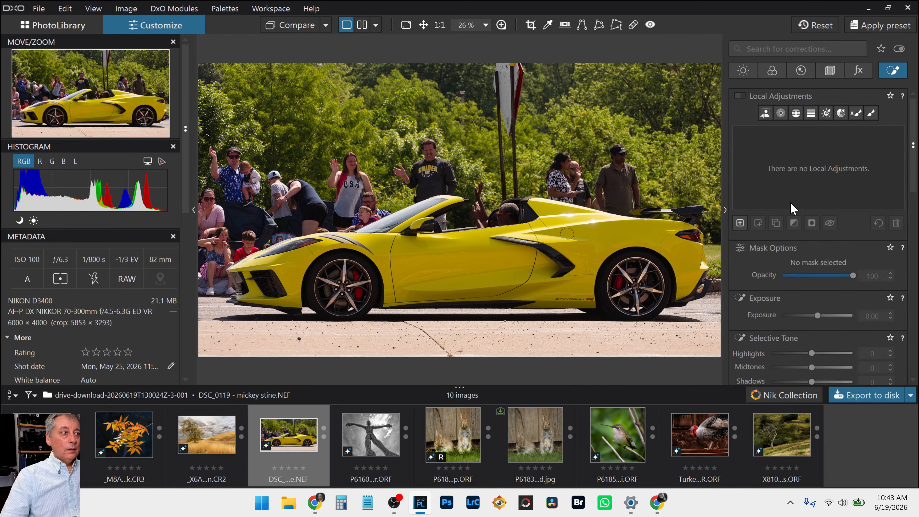
{"action": "left_click", "coordinate": [765, 113]}
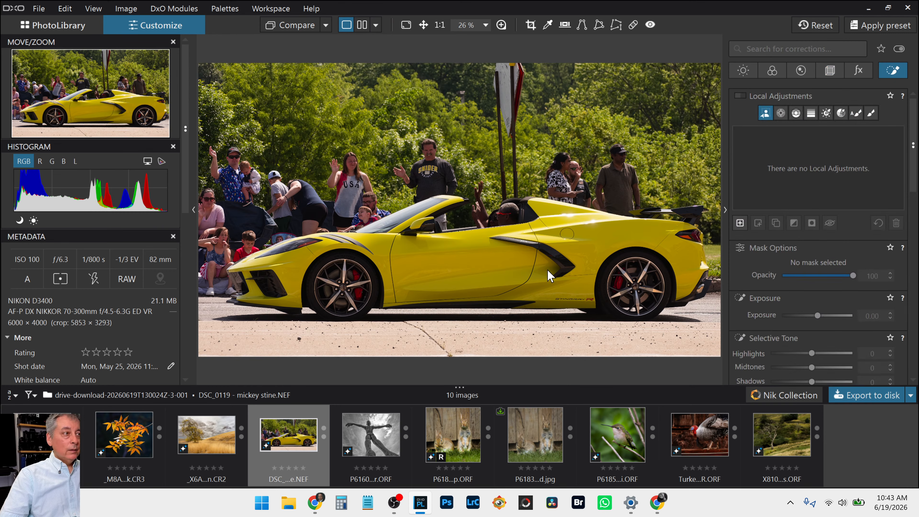
{"action": "left_click", "coordinate": [386, 264]}
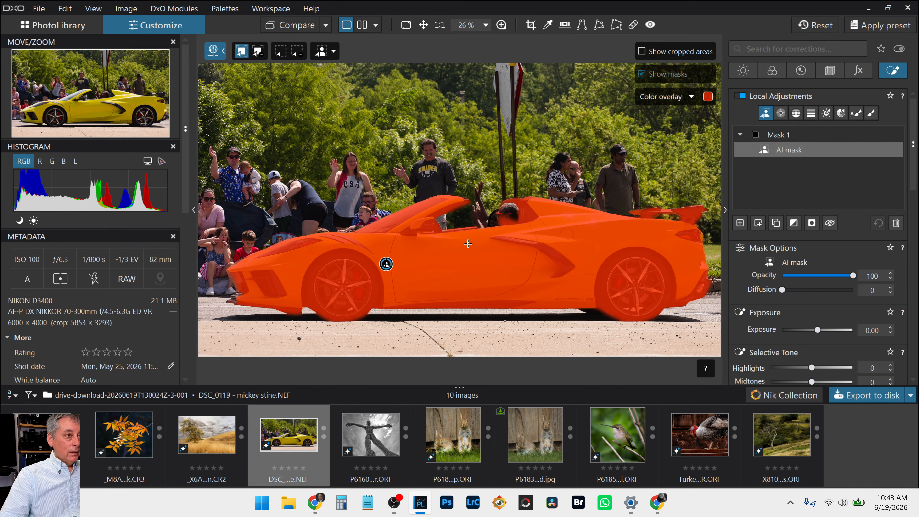
Step: Set the car mask's ClearView Plus intensity to 36 and its Microcontrast to 73
{"action": "scroll", "coordinate": [826, 328], "scroll_direction": "down", "scroll_amount": 4}
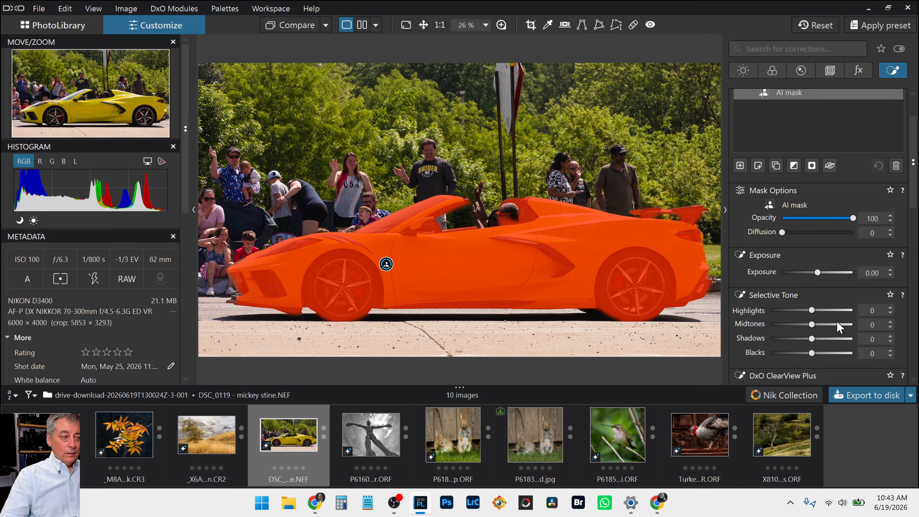
{"action": "left_click", "coordinate": [841, 358]}
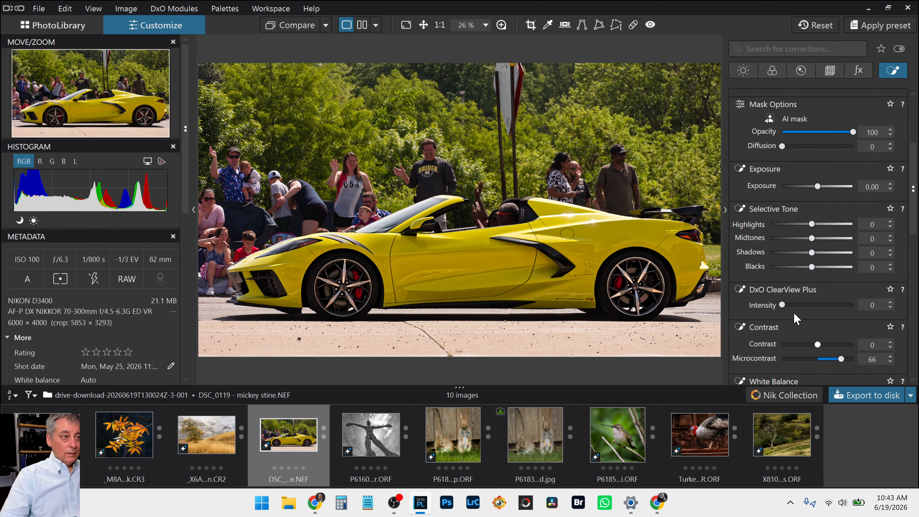
{"action": "scroll", "coordinate": [790, 310], "scroll_direction": "down", "scroll_amount": 2}
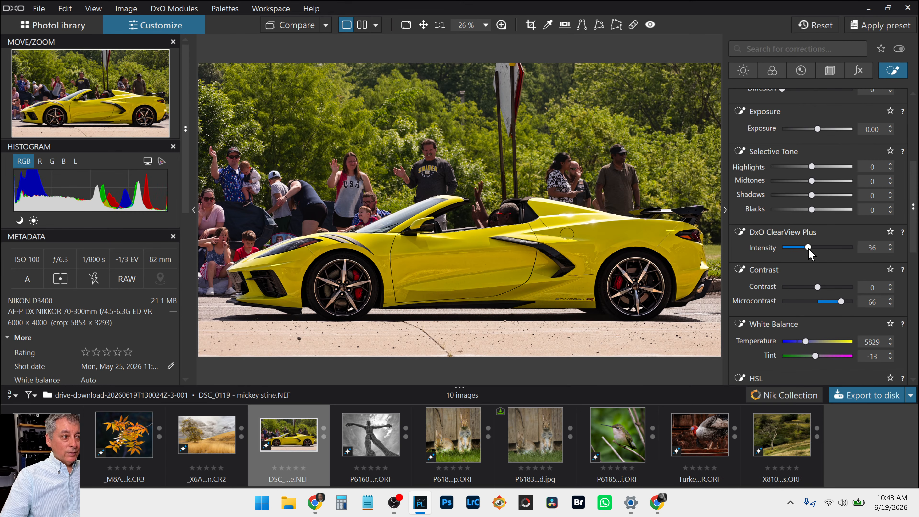
{"action": "left_click_drag", "start_coordinate": [840, 300], "coordinate": [836, 301]}
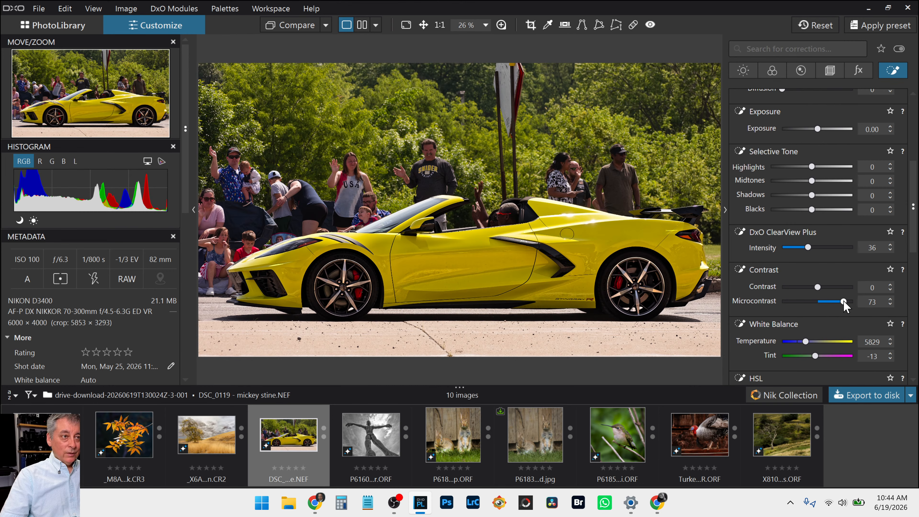
Step: Set the car mask's Selective Tone to Highlights 28, Midtones 12 and Blacks -7
{"action": "left_click_drag", "start_coordinate": [811, 166], "coordinate": [804, 167]}
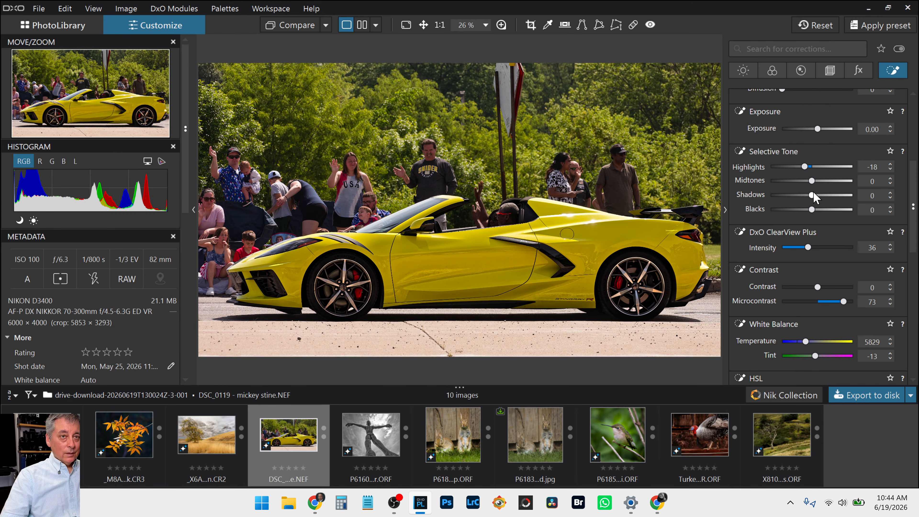
{"action": "left_click_drag", "start_coordinate": [812, 209], "coordinate": [806, 215]}
{"action": "mouse_move", "coordinate": [812, 181]}
{"action": "left_mouse_down"}
{"action": "mouse_move", "coordinate": [833, 168]}
{"action": "mouse_move", "coordinate": [817, 180]}
{"action": "left_mouse_up"}
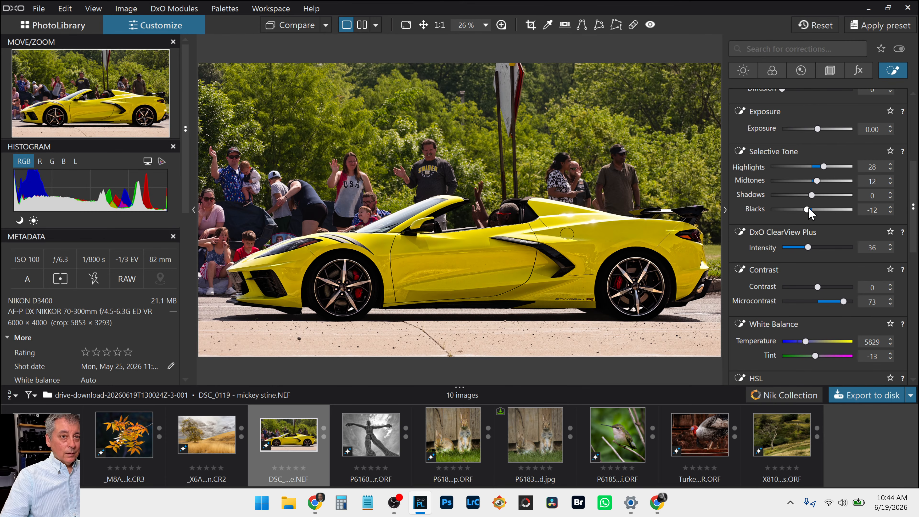
Step: Add a second mask with a control point on the spokes of the rear wheel
{"action": "scroll", "coordinate": [759, 239], "scroll_direction": "up", "scroll_amount": 5}
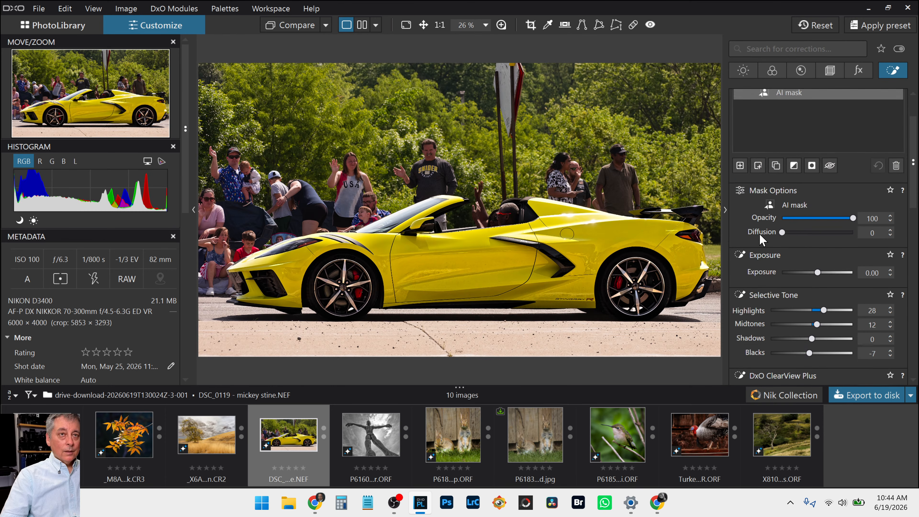
{"action": "left_click", "coordinate": [740, 223]}
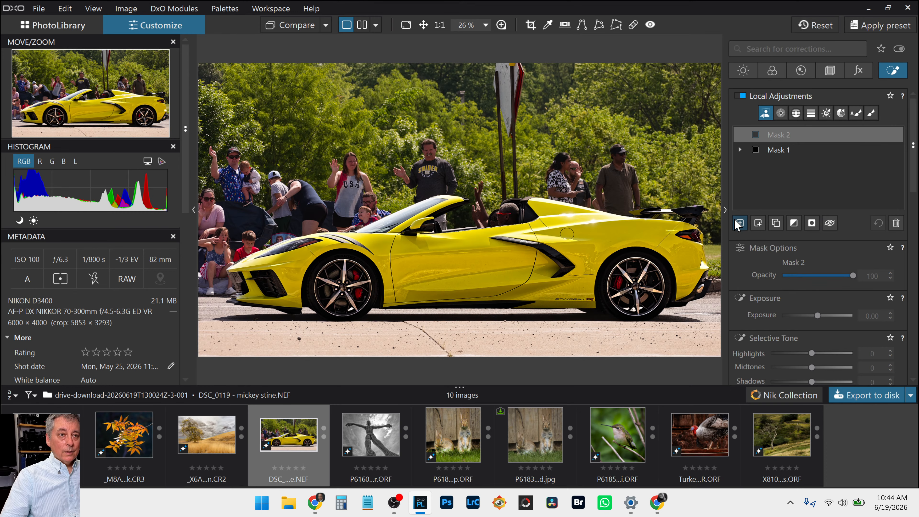
{"action": "left_click", "coordinate": [781, 113]}
{"action": "scroll", "coordinate": [656, 274], "scroll_direction": "up", "scroll_amount": 3}
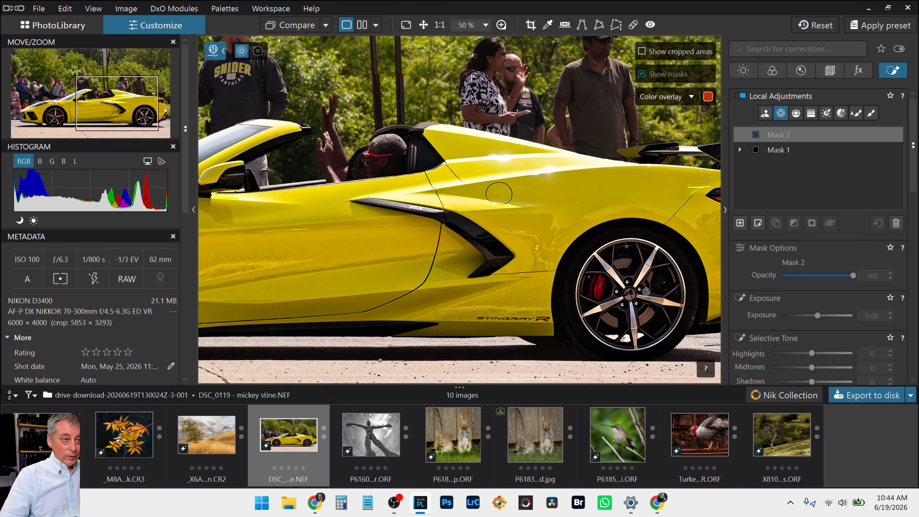
{"action": "left_click", "coordinate": [637, 281]}
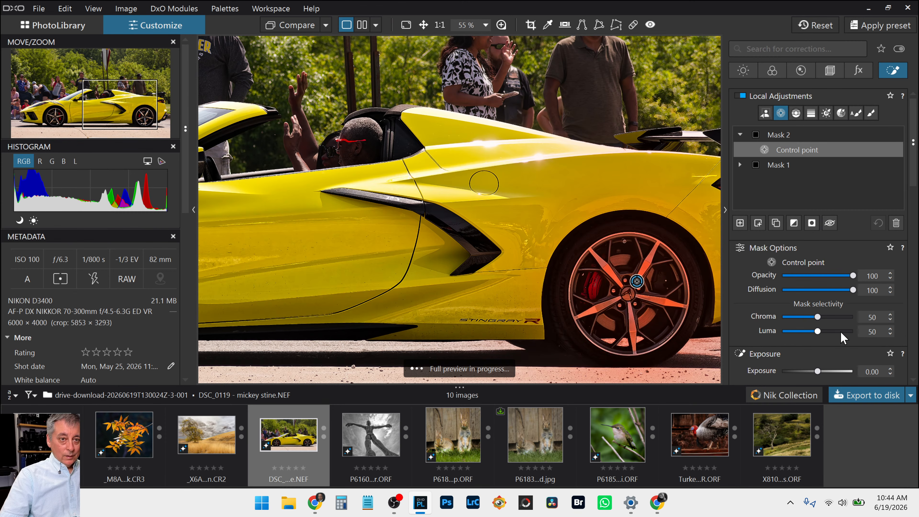
Step: Set the Microcontrast of the rear wheel's control point to 52
{"action": "scroll", "coordinate": [846, 334], "scroll_direction": "down", "scroll_amount": 4}
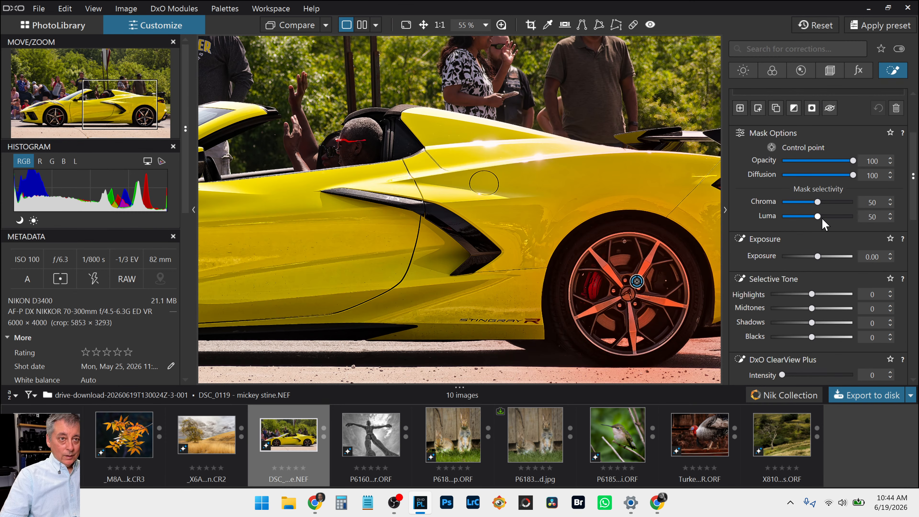
{"action": "scroll", "coordinate": [831, 299], "scroll_direction": "down", "scroll_amount": 2}
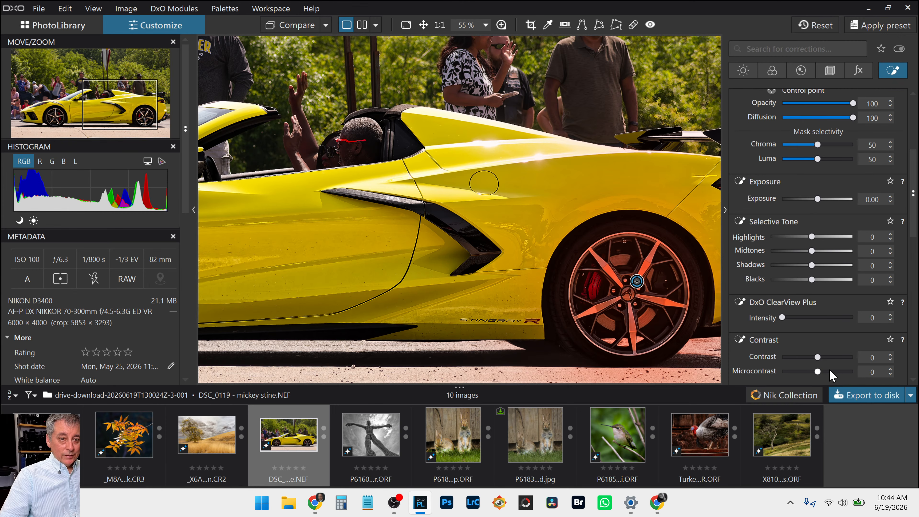
{"action": "left_click_drag", "start_coordinate": [830, 370], "coordinate": [836, 371]}
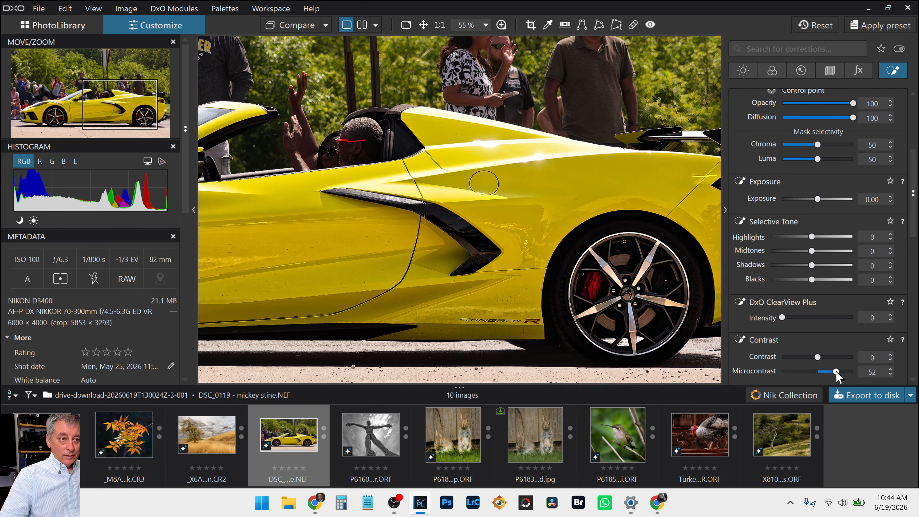
Step: Set the rear wheel mask to Highlights 59, Midtones 32, Shadows 22 and Blacks 13, with Luma selectivity at 23
{"action": "left_click", "coordinate": [837, 236]}
{"action": "left_click", "coordinate": [825, 250]}
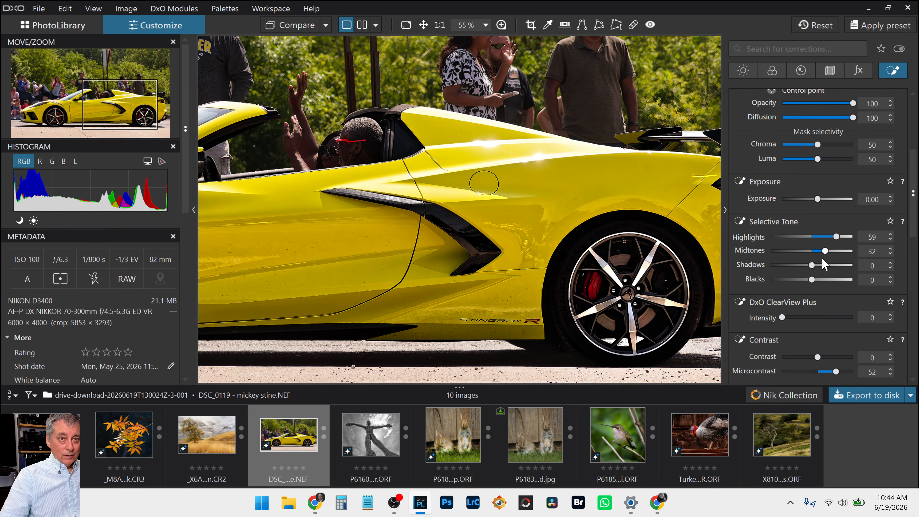
{"action": "left_click", "coordinate": [817, 279]}
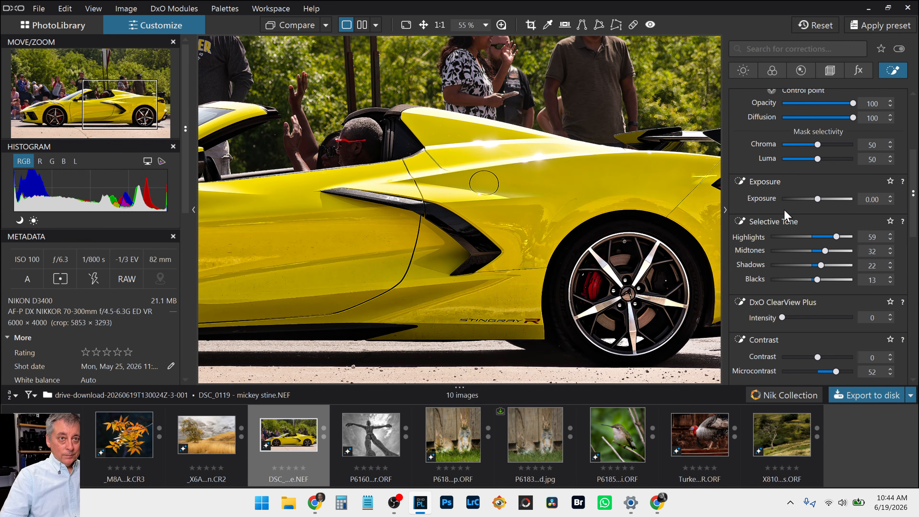
{"action": "left_click", "coordinate": [795, 159]}
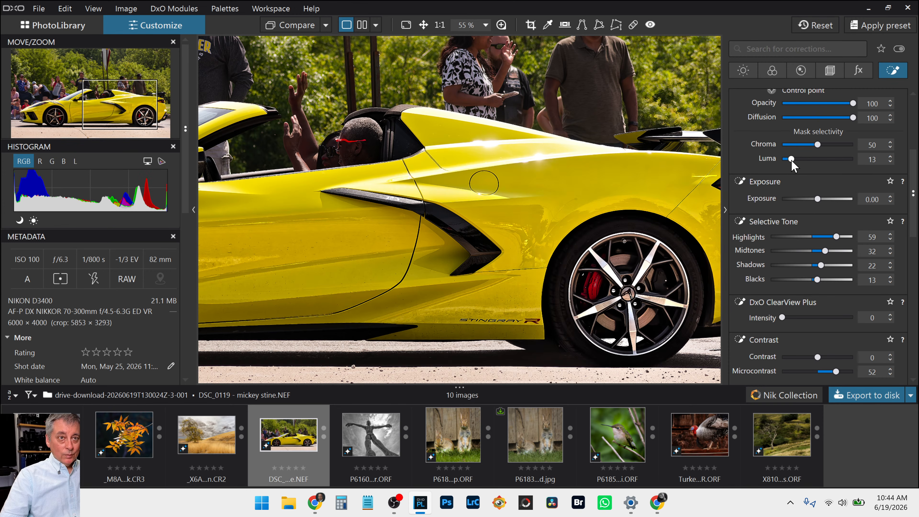
{"action": "left_click_drag", "start_coordinate": [790, 166], "coordinate": [799, 163]}
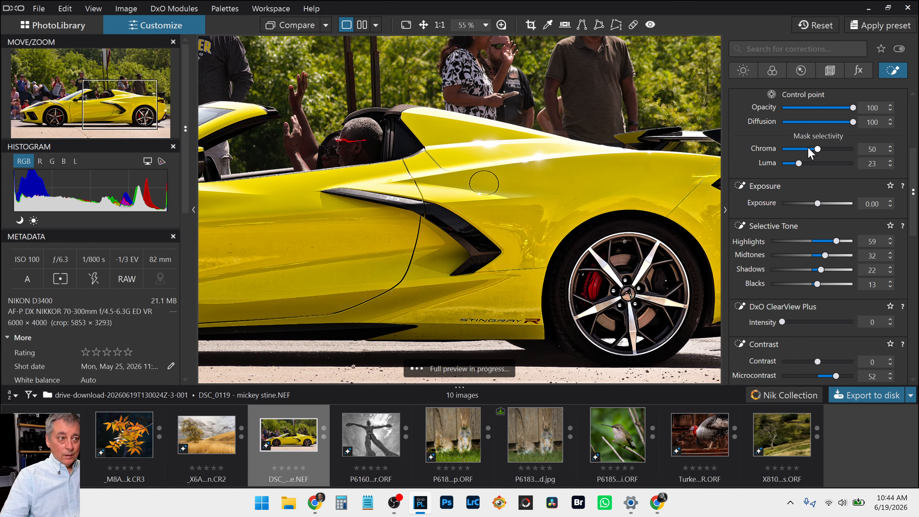
Step: Add a control point on the front wheel to the rear wheel's mask
{"action": "scroll", "coordinate": [749, 243], "scroll_direction": "down", "scroll_amount": 4}
{"action": "scroll", "coordinate": [414, 291], "scroll_direction": "down", "scroll_amount": 2}
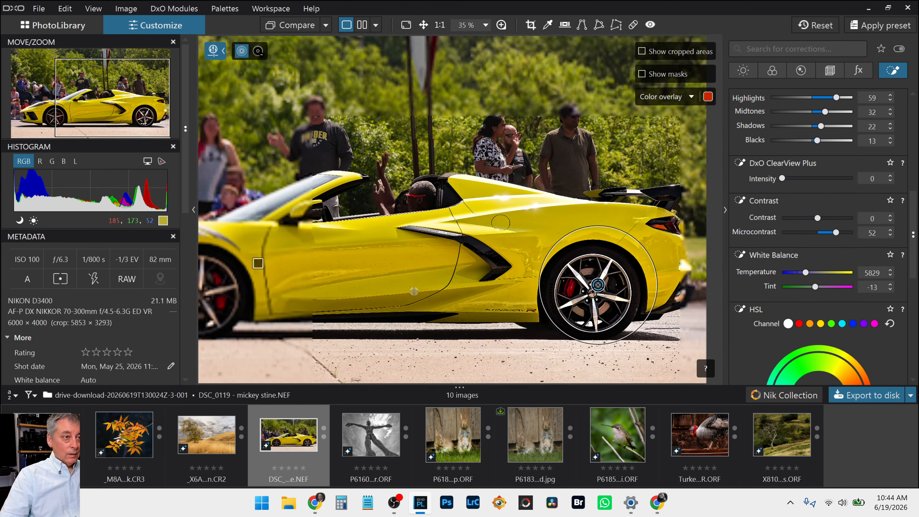
{"action": "scroll", "coordinate": [414, 291], "scroll_direction": "down", "scroll_amount": 1}
{"action": "scroll", "coordinate": [317, 293], "scroll_direction": "up", "scroll_amount": 3}
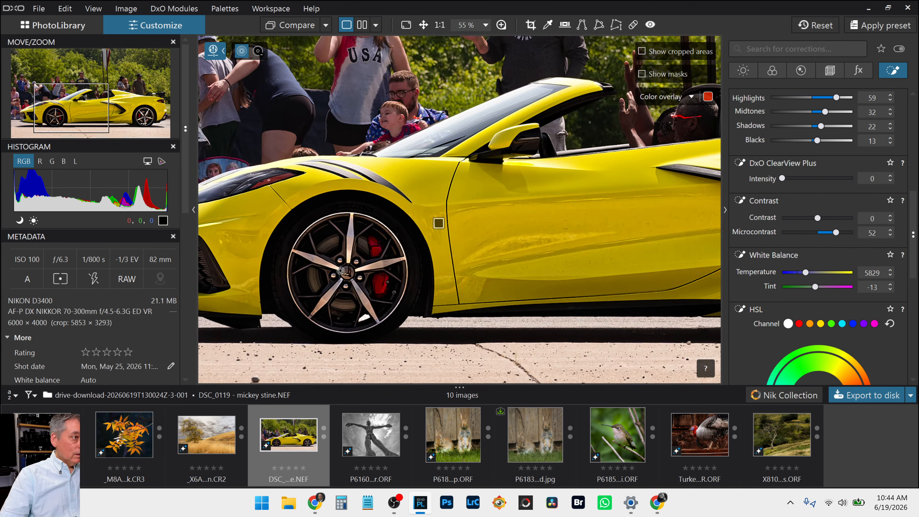
{"action": "left_click", "coordinate": [361, 269]}
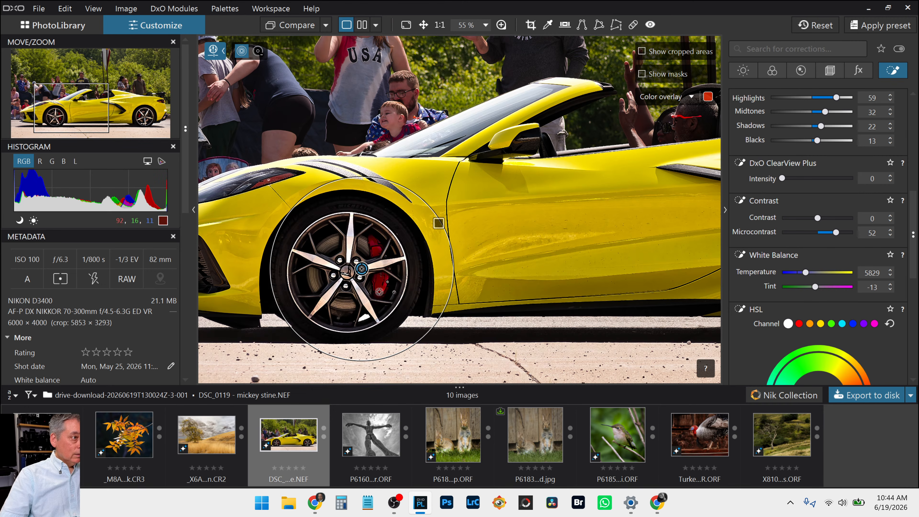
Step: Set Chroma and Luma selectivity to 0, shrink the front wheel's control point area to the rim and centre it on the hub
{"action": "scroll", "coordinate": [794, 217], "scroll_direction": "up", "scroll_amount": 3}
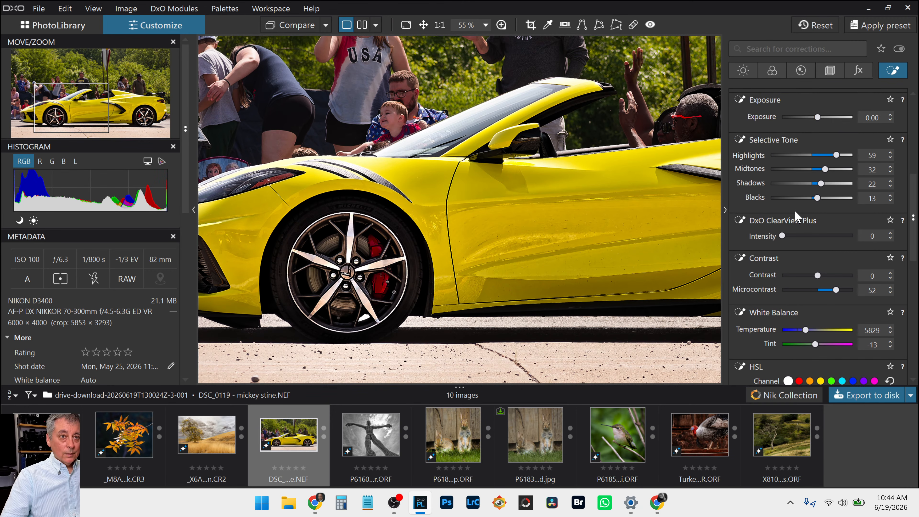
{"action": "scroll", "coordinate": [795, 219], "scroll_direction": "up", "scroll_amount": 2}
{"action": "left_click", "coordinate": [783, 163]}
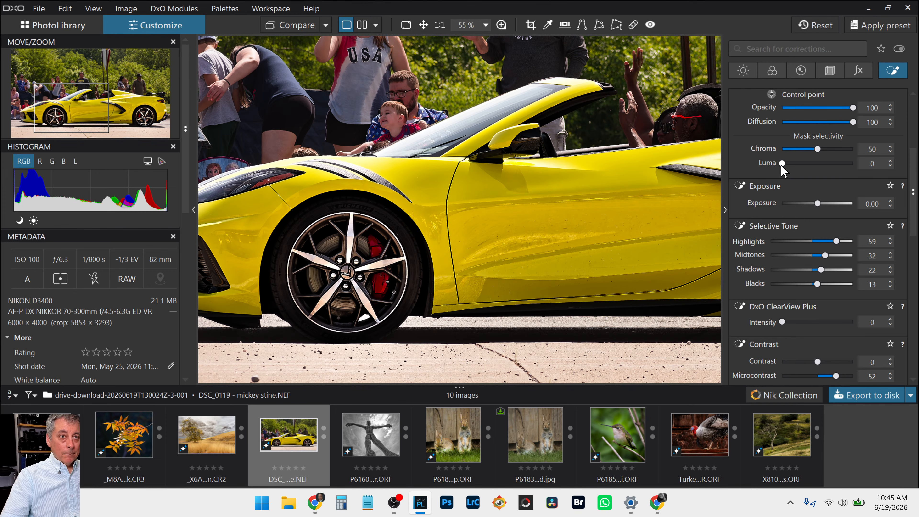
{"action": "left_click", "coordinate": [782, 149]}
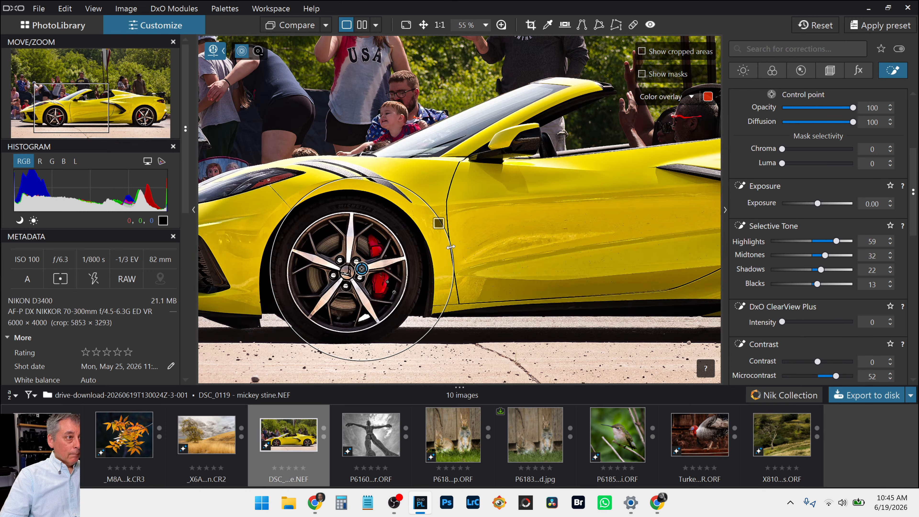
{"action": "left_click_drag", "start_coordinate": [450, 247], "coordinate": [421, 255]}
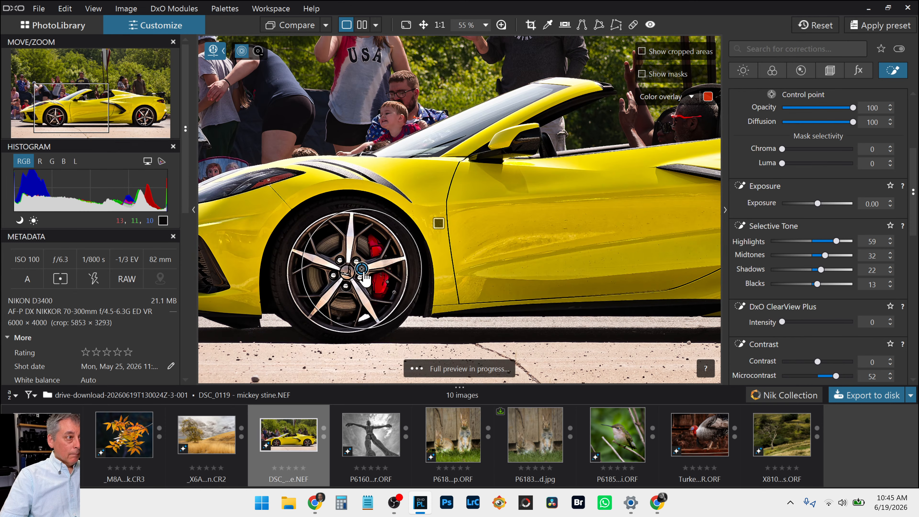
{"action": "left_click_drag", "start_coordinate": [364, 274], "coordinate": [351, 276]}
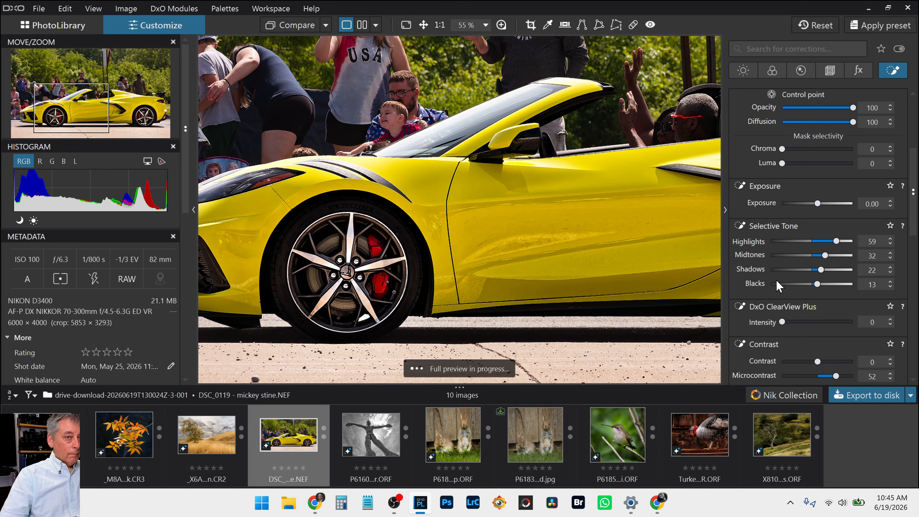
Step: Centre the rear wheel's control point and fit it to the rim, with Highlights 77, Midtones 55, Shadows 37 and Blacks 23
{"action": "left_click_drag", "start_coordinate": [821, 269], "coordinate": [826, 270]}
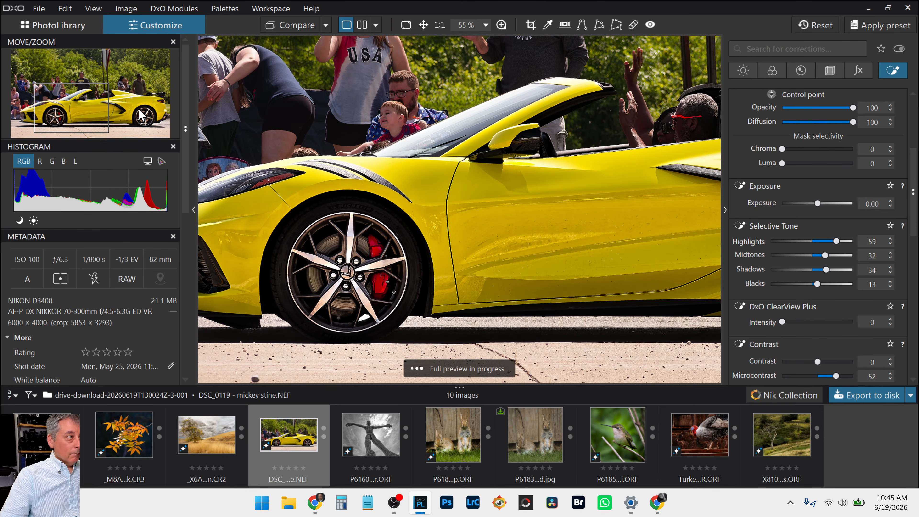
{"action": "left_click", "coordinate": [144, 116]}
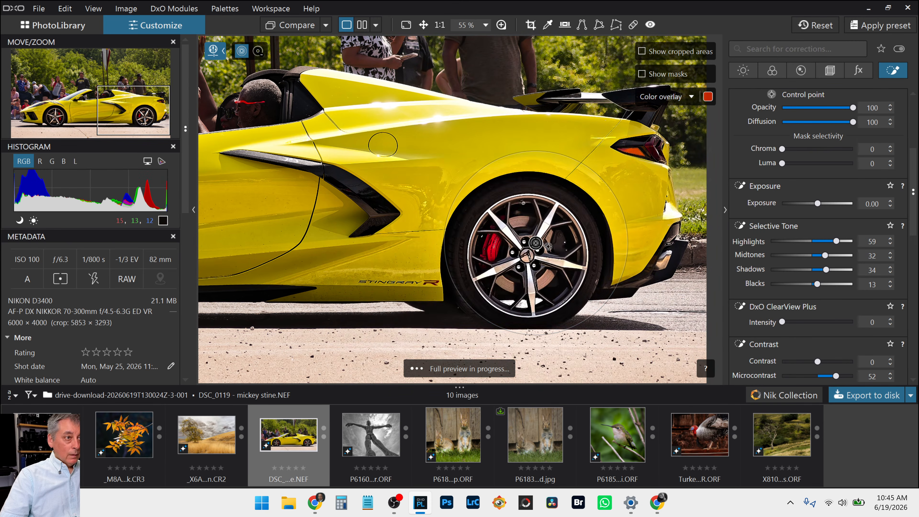
{"action": "left_click_drag", "start_coordinate": [536, 242], "coordinate": [527, 254]}
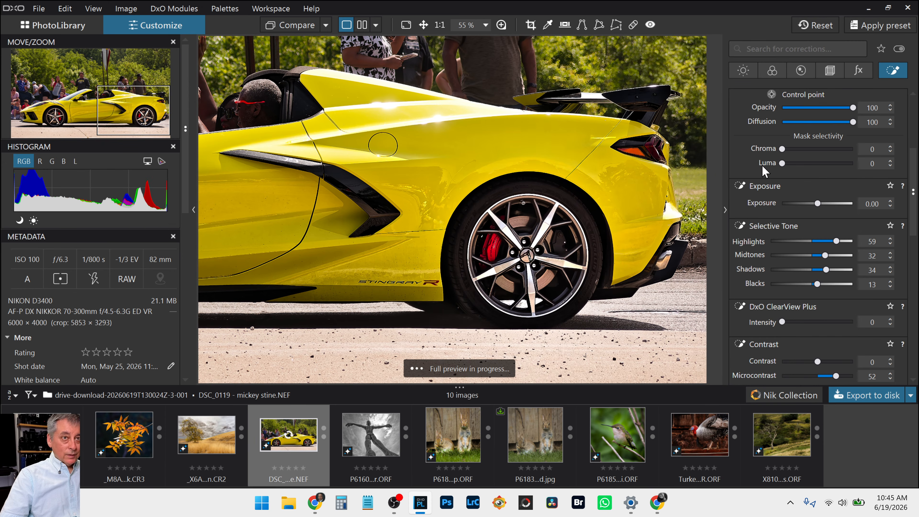
{"action": "left_click_drag", "start_coordinate": [465, 193], "coordinate": [471, 198]}
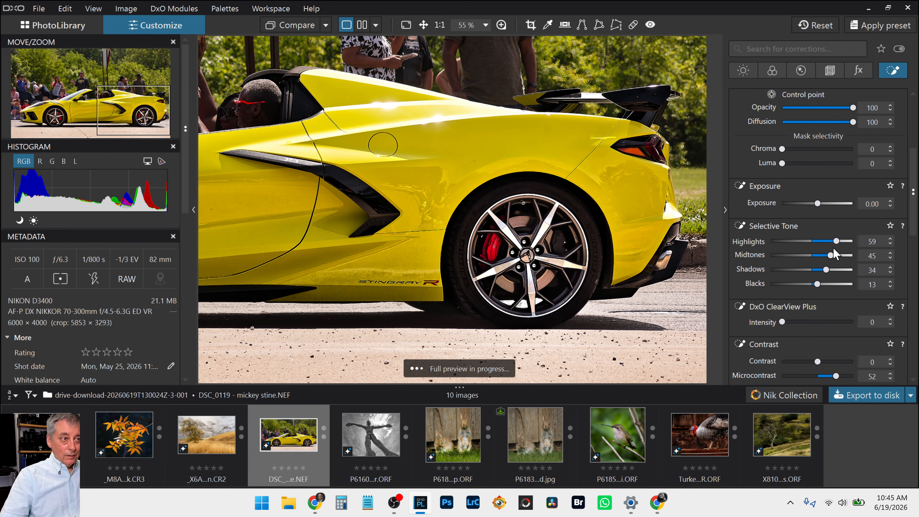
{"action": "left_click_drag", "start_coordinate": [835, 245], "coordinate": [843, 244]}
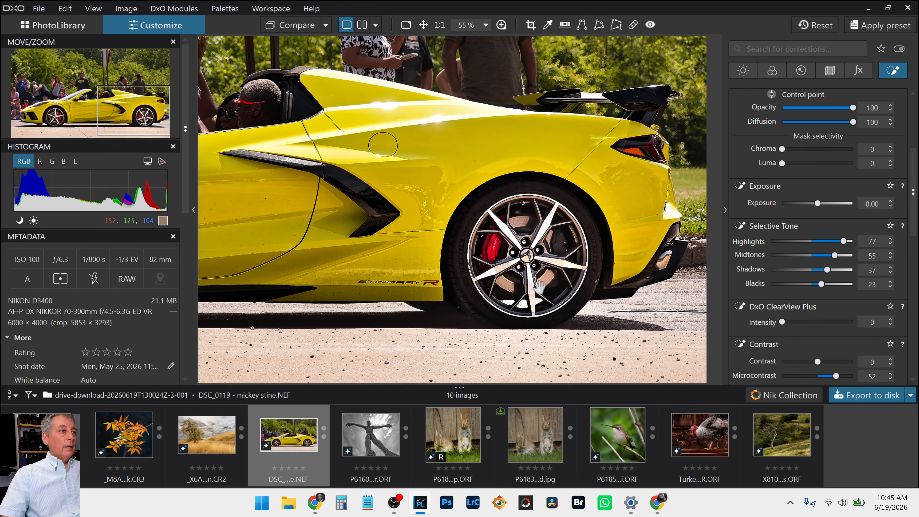
Step: Add a control point on the car's front grille to the wheel mask and shrink its area to fit the grille
{"action": "scroll", "coordinate": [541, 293], "scroll_direction": "down", "scroll_amount": 3}
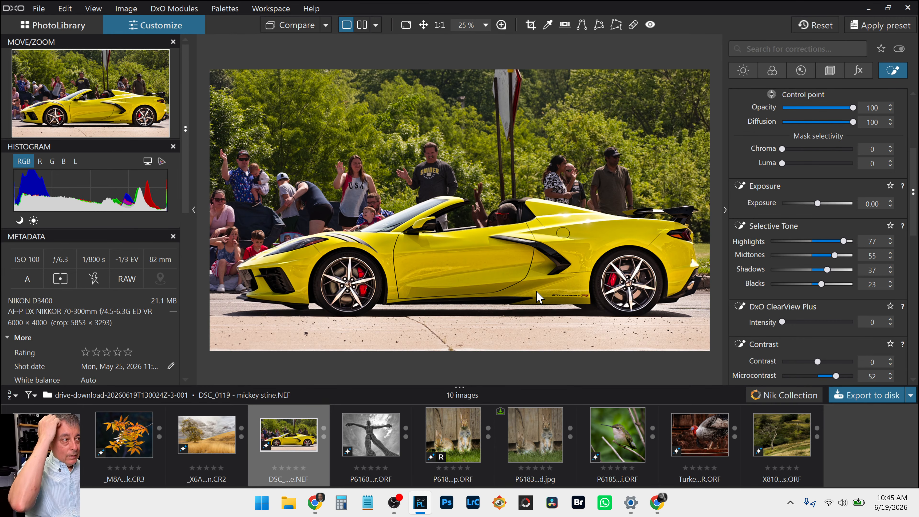
{"action": "scroll", "coordinate": [756, 176], "scroll_direction": "up", "scroll_amount": 4}
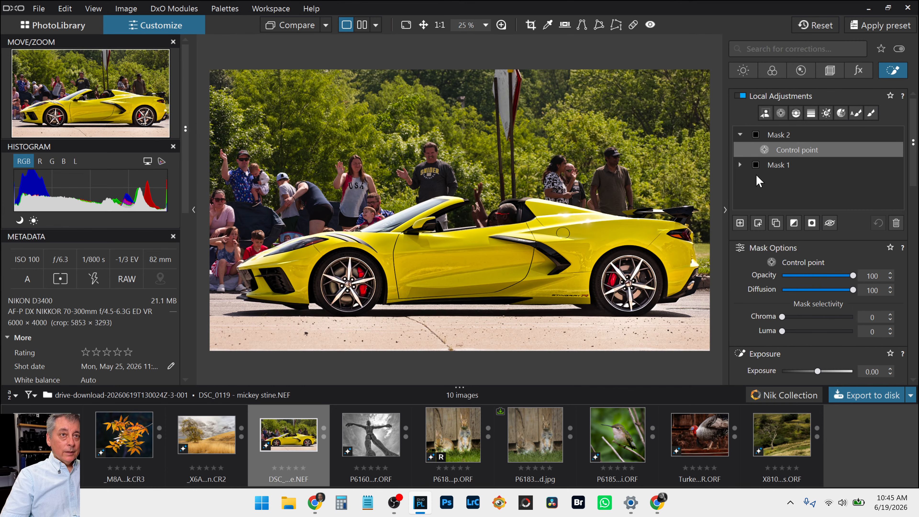
{"action": "left_click", "coordinate": [778, 115]}
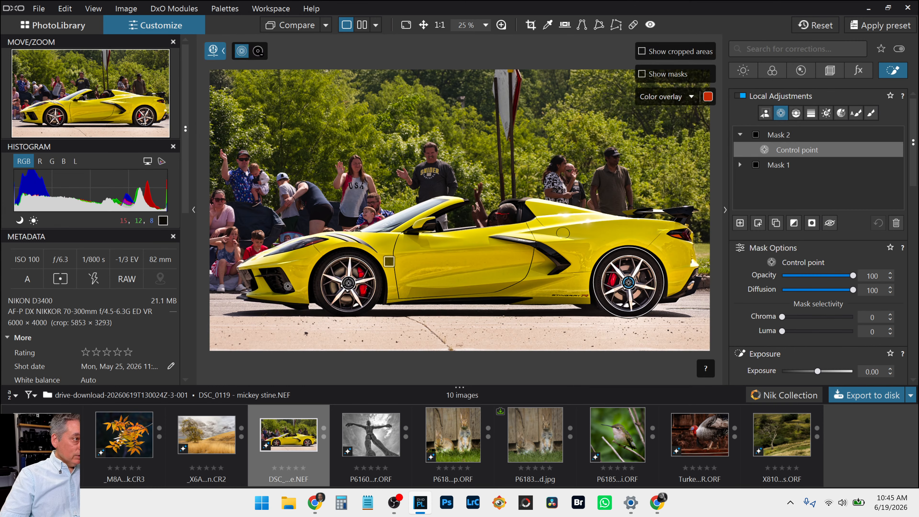
{"action": "left_click", "coordinate": [280, 282]}
{"action": "left_click_drag", "start_coordinate": [295, 249], "coordinate": [290, 263]}
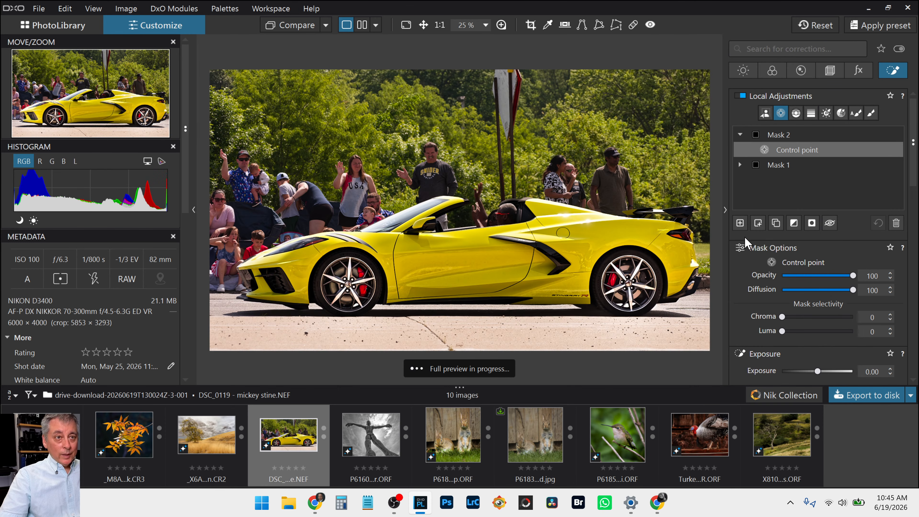
Step: Create a third mask with a control point on the front grille, using ClearView Plus intensity 64 and Microcontrast 90
{"action": "left_click", "coordinate": [740, 222]}
{"action": "left_click", "coordinate": [279, 284]}
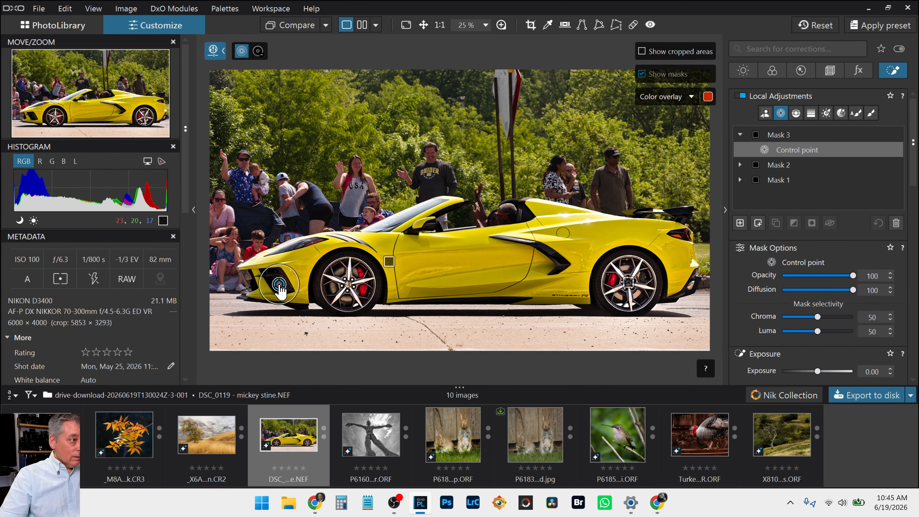
{"action": "scroll", "coordinate": [832, 338], "scroll_direction": "down", "scroll_amount": 2}
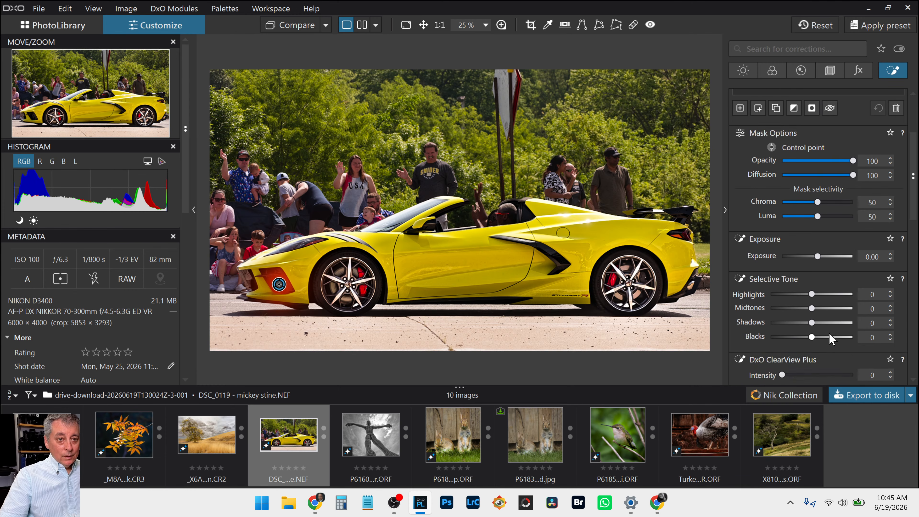
{"action": "left_click", "coordinate": [829, 347]}
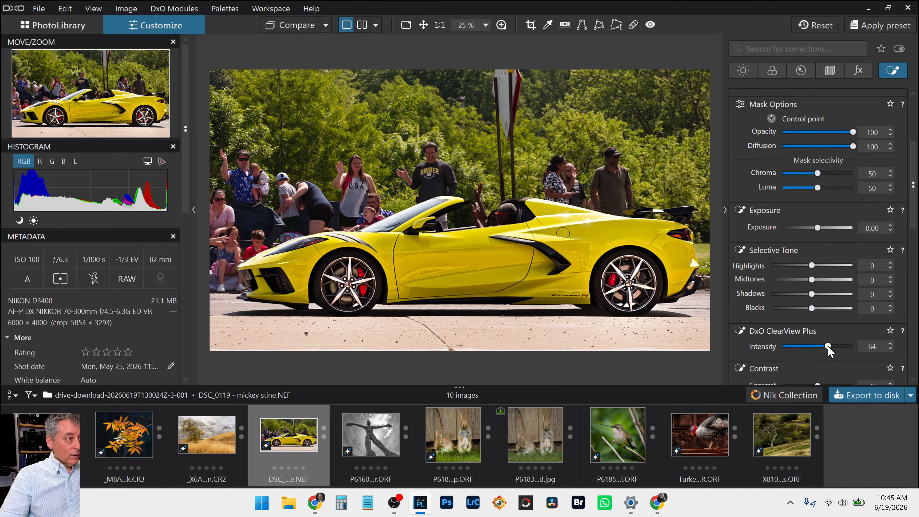
{"action": "scroll", "coordinate": [833, 370], "scroll_direction": "down", "scroll_amount": 2}
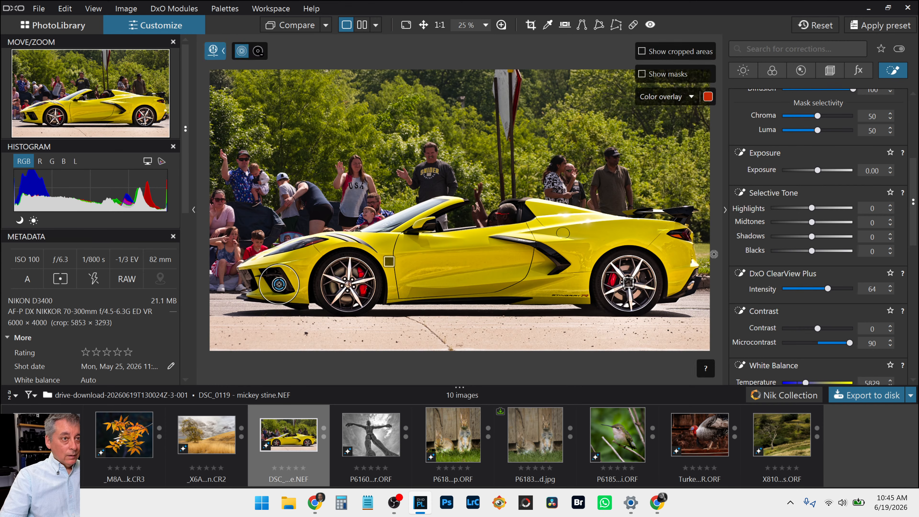
Step: Create a fourth mask and paint the rear taillight with the Auto brush
{"action": "scroll", "coordinate": [800, 283], "scroll_direction": "up", "scroll_amount": 7}
{"action": "left_click", "coordinate": [740, 222]}
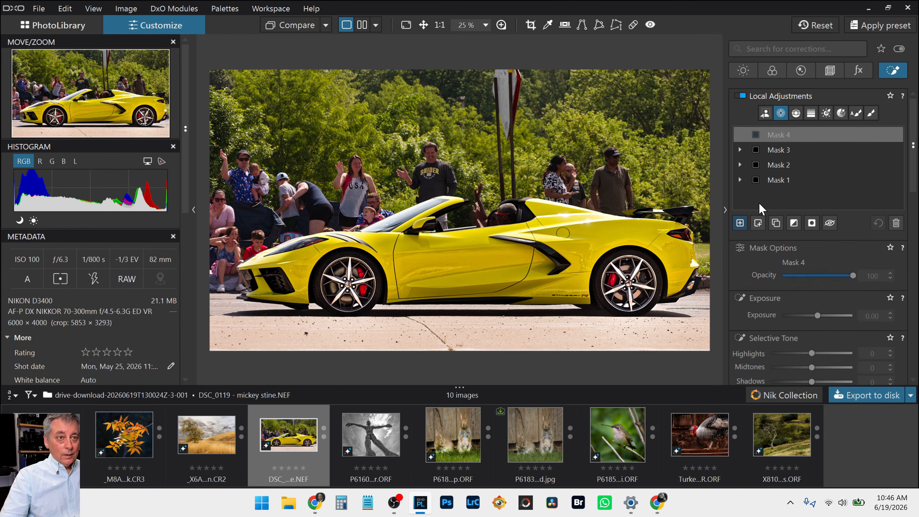
{"action": "left_click", "coordinate": [856, 113]}
{"action": "scroll", "coordinate": [664, 241], "scroll_direction": "up", "scroll_amount": 5}
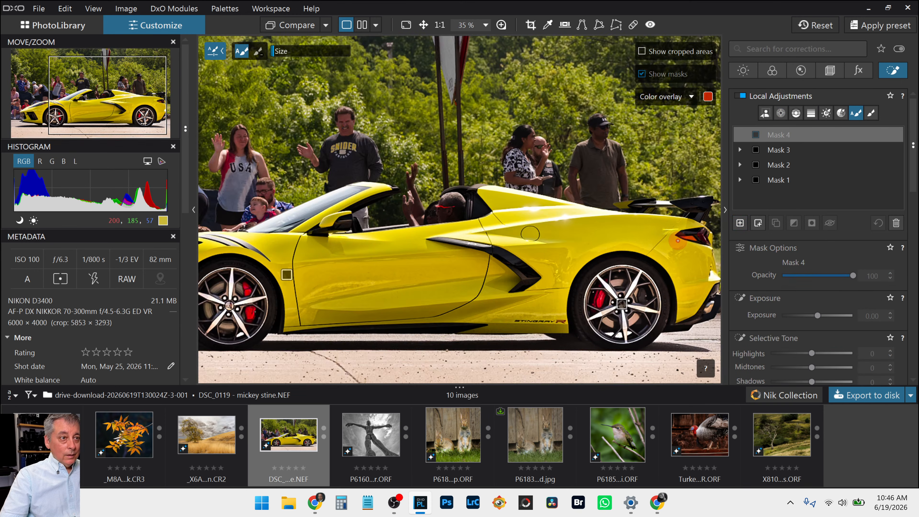
{"action": "scroll", "coordinate": [694, 241], "scroll_direction": "down", "scroll_amount": 2}
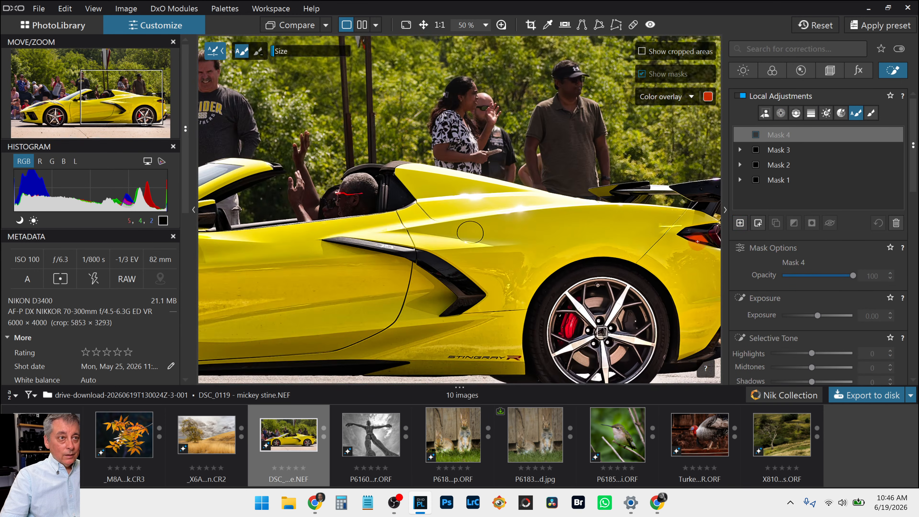
{"action": "left_click_drag", "start_coordinate": [150, 110], "coordinate": [167, 112]}
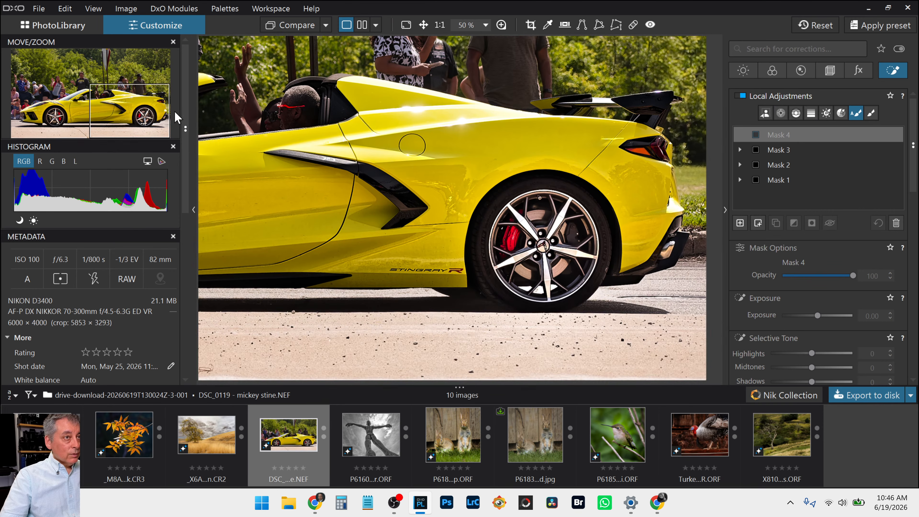
{"action": "left_click_drag", "start_coordinate": [635, 148], "coordinate": [659, 152]}
Step: Set the taillight mask to Highlights 93, Midtones 60, Shadows 39, ClearView Plus intensity 47 and Microcontrast 58
{"action": "scroll", "coordinate": [860, 329], "scroll_direction": "down", "scroll_amount": 2}
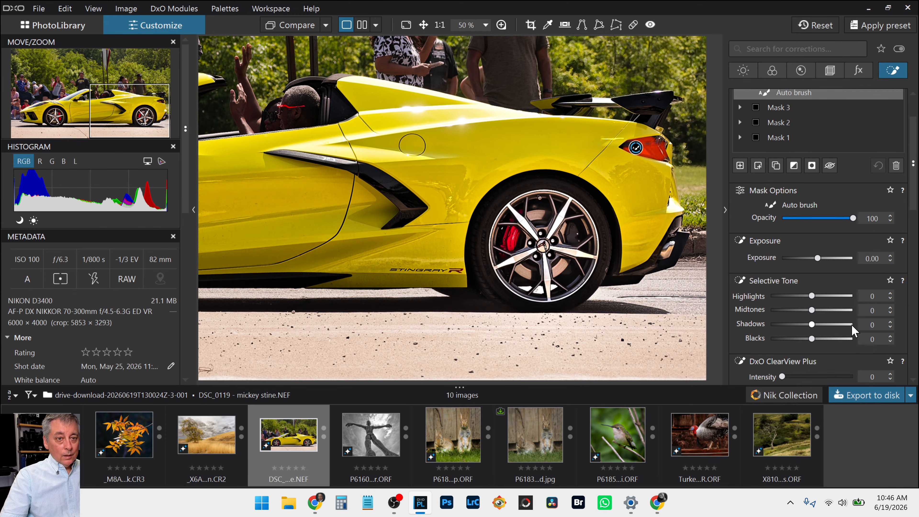
{"action": "left_click", "coordinate": [850, 296]}
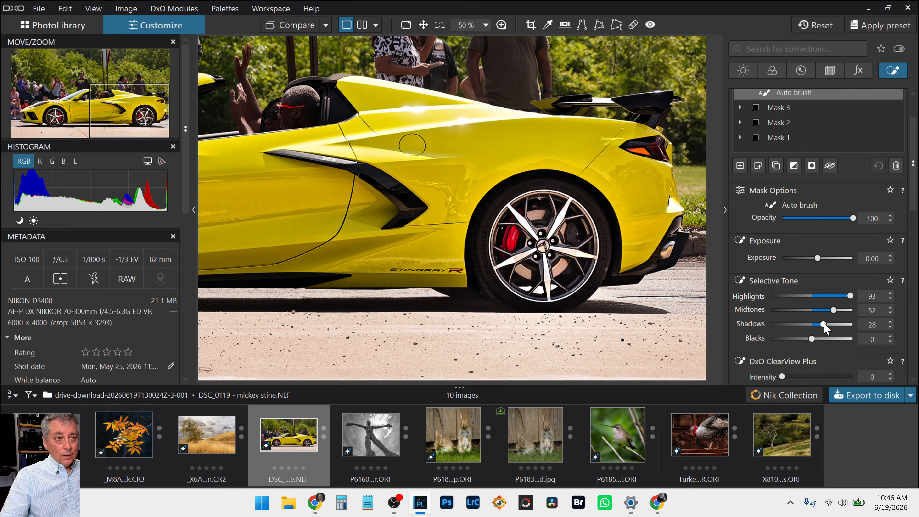
{"action": "scroll", "coordinate": [787, 311], "scroll_direction": "down", "scroll_amount": 5}
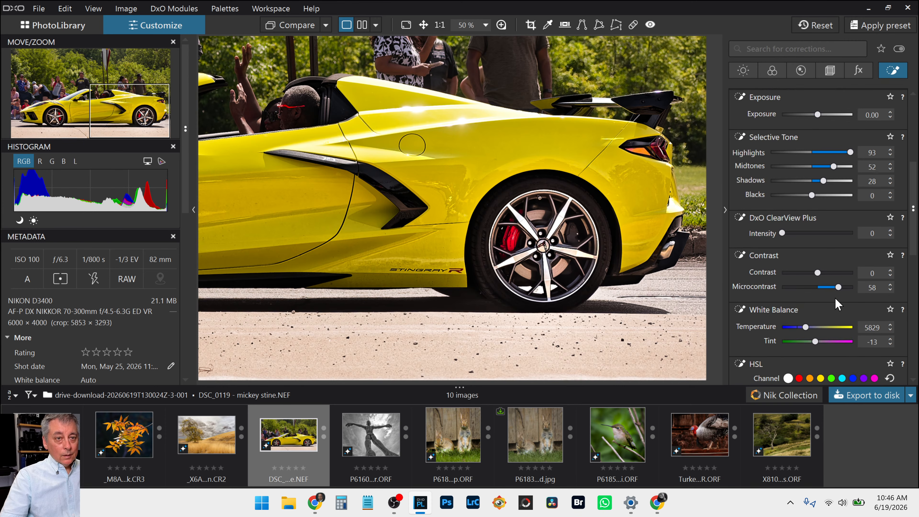
{"action": "left_click", "coordinate": [816, 233]}
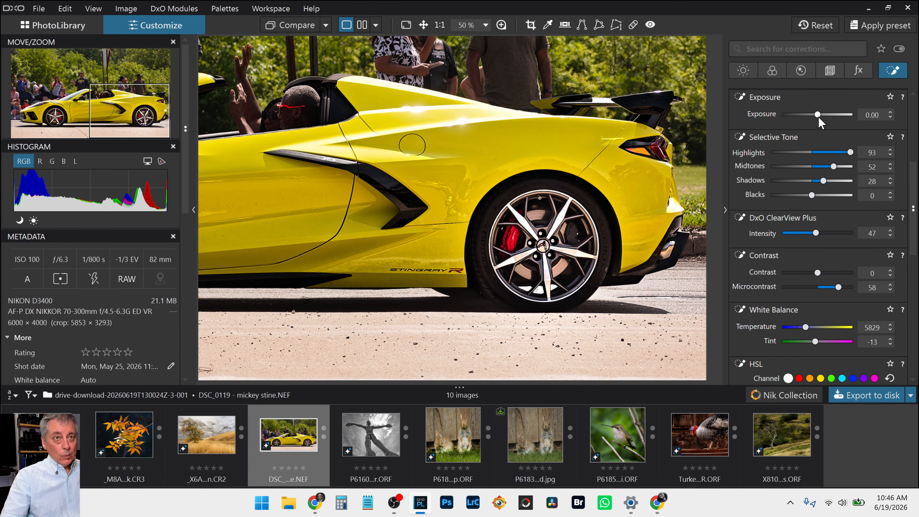
{"action": "left_click", "coordinate": [830, 181]}
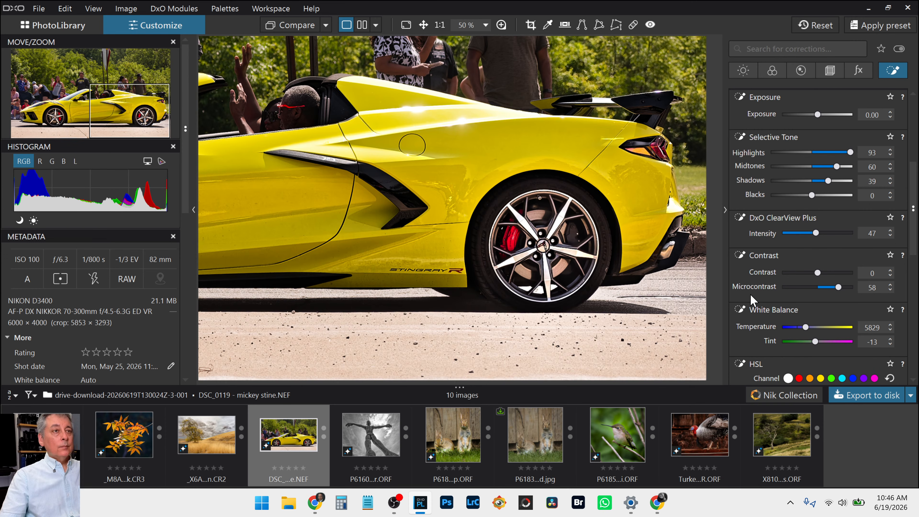
Step: Paint the front headlight into the taillight mask with the Auto brush and erase the mask along the headlight's lower edge
{"action": "key", "text": "l"}
{"action": "key", "text": "ctrl+0"}
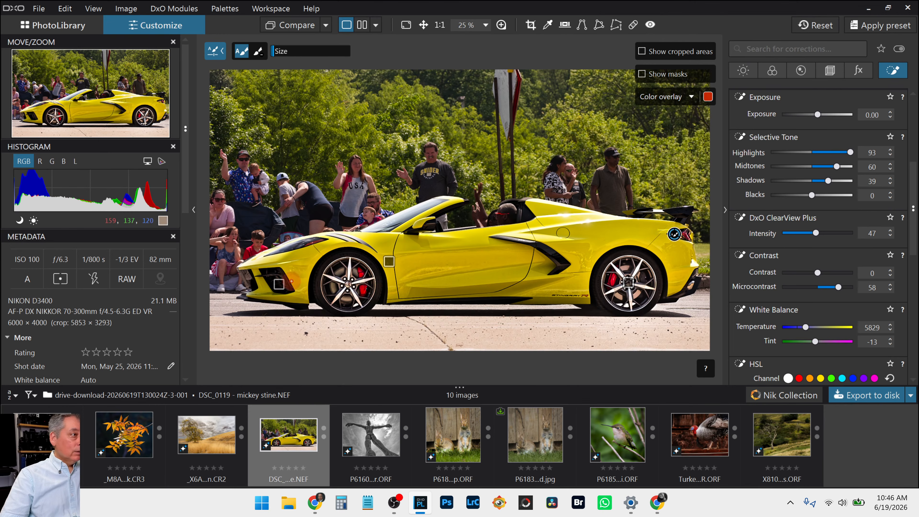
{"action": "scroll", "coordinate": [268, 261], "scroll_direction": "up", "scroll_amount": 3}
{"action": "scroll", "coordinate": [296, 266], "scroll_direction": "up", "scroll_amount": 1}
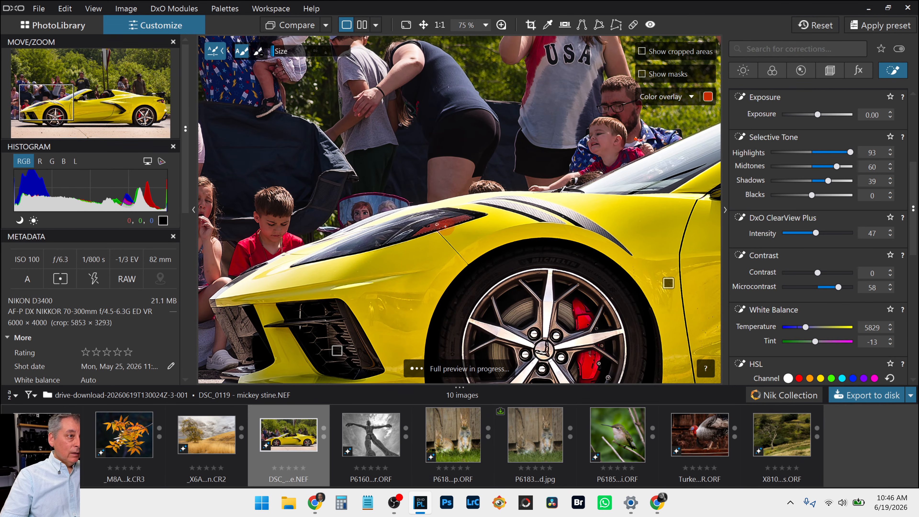
{"action": "mouse_move", "coordinate": [433, 222]}
{"action": "left_mouse_down"}
{"action": "mouse_move", "coordinate": [364, 232]}
{"action": "mouse_move", "coordinate": [330, 252]}
{"action": "left_mouse_up"}
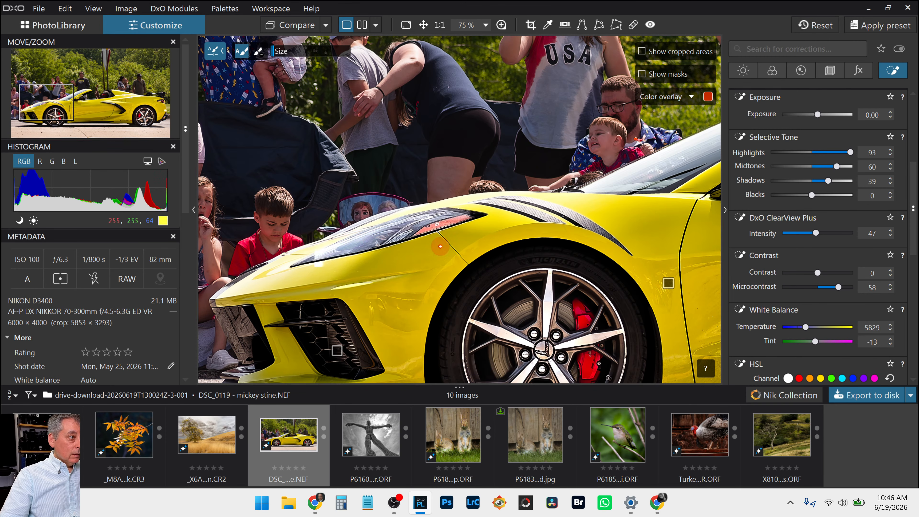
{"action": "key", "text": "e"}
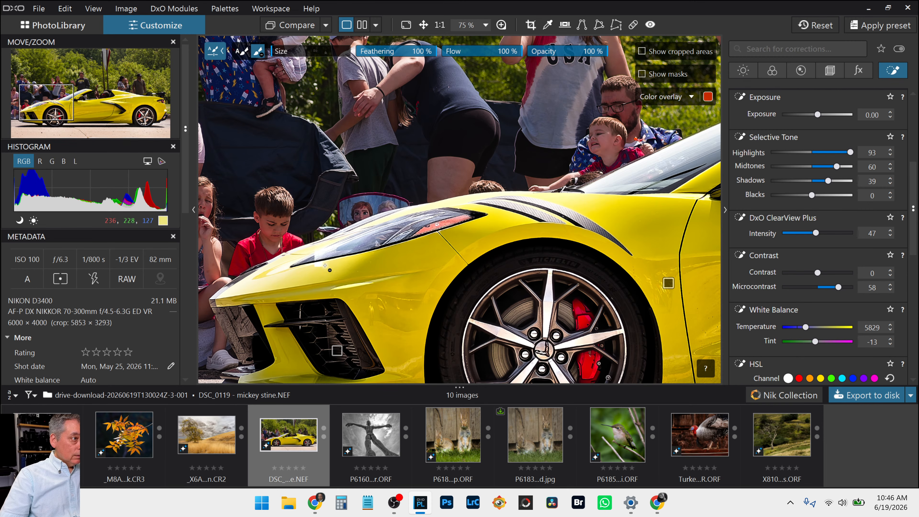
{"action": "left_click_drag", "start_coordinate": [313, 269], "coordinate": [336, 262]}
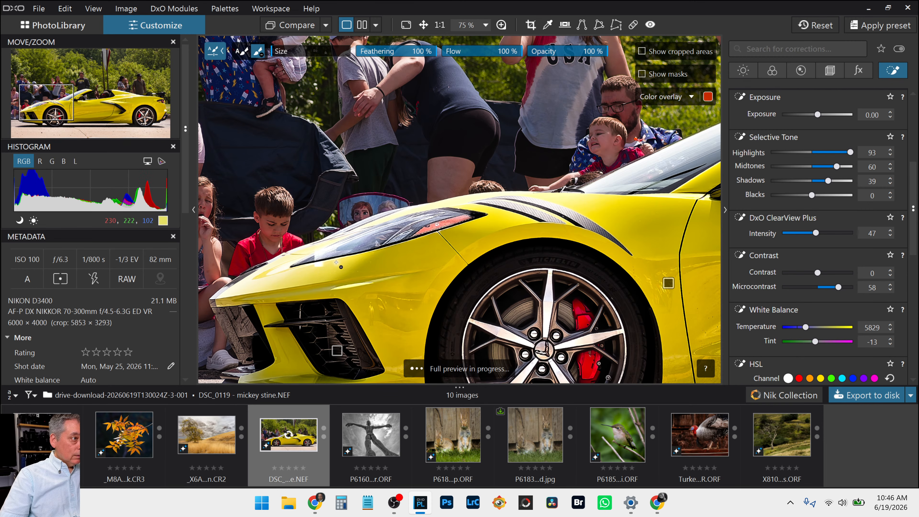
Step: Inspect the headlight's mask edge up close with the Auto brush and its eraser
{"action": "scroll", "coordinate": [333, 262], "scroll_direction": "down", "scroll_amount": 1}
{"action": "key", "text": "e"}
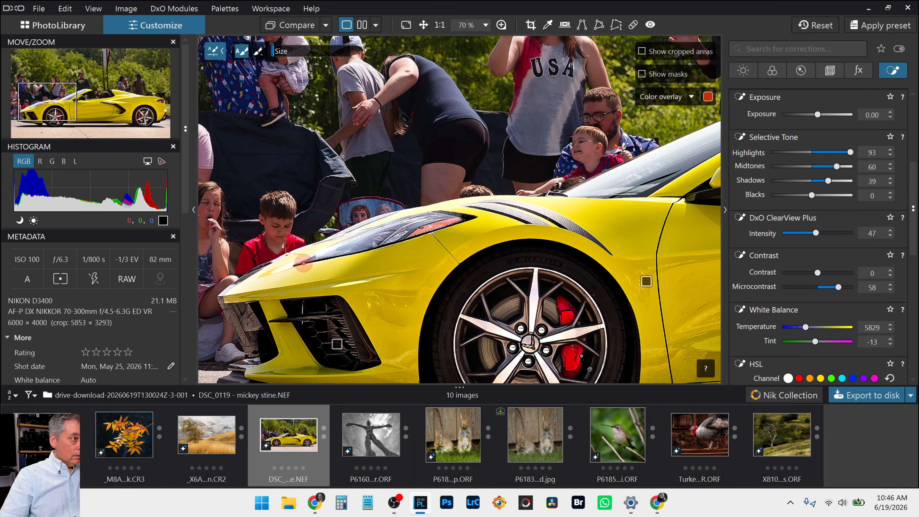
{"action": "scroll", "coordinate": [289, 264], "scroll_direction": "up", "scroll_amount": 4}
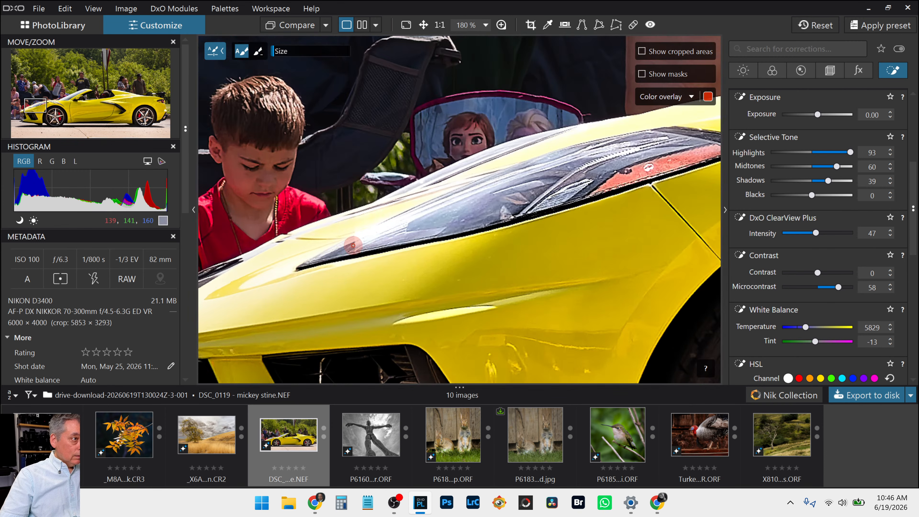
{"action": "key", "text": "e"}
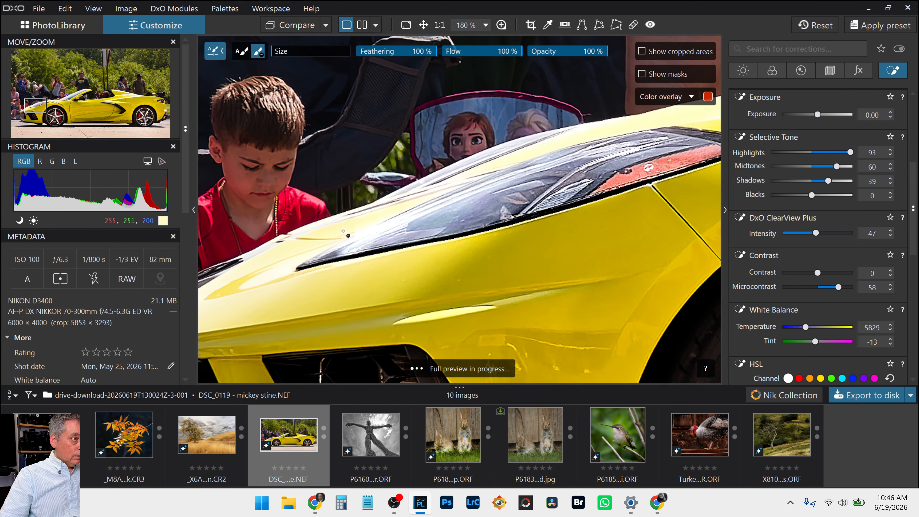
{"action": "key", "text": "e"}
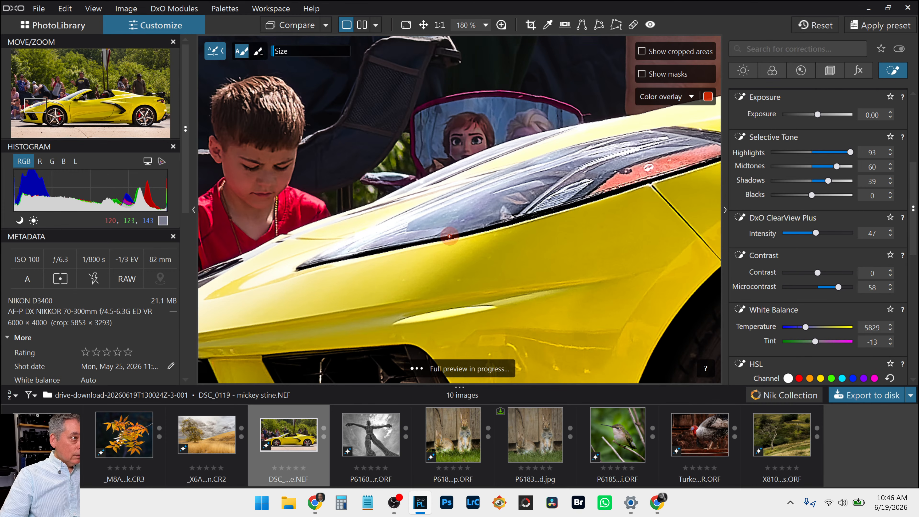
{"action": "scroll", "coordinate": [356, 237], "scroll_direction": "down", "scroll_amount": 5}
{"action": "scroll", "coordinate": [455, 236], "scroll_direction": "down", "scroll_amount": 2}
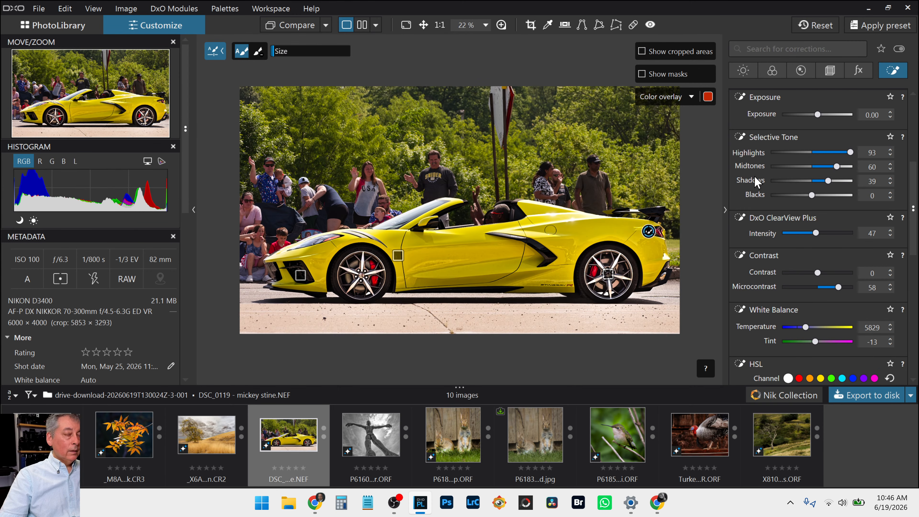
Step: Create a fifth mask with a control point on the driver's face in the car
{"action": "scroll", "coordinate": [802, 197], "scroll_direction": "up", "scroll_amount": 5}
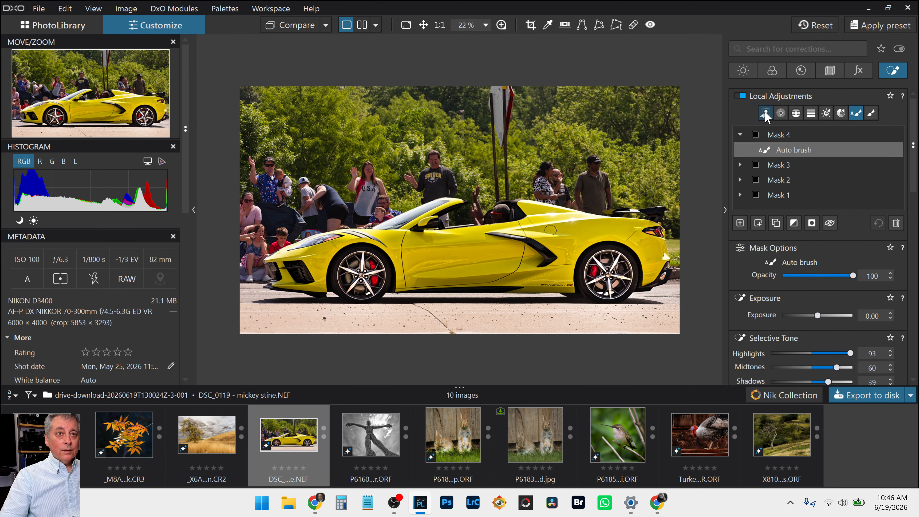
{"action": "left_click", "coordinate": [781, 114]}
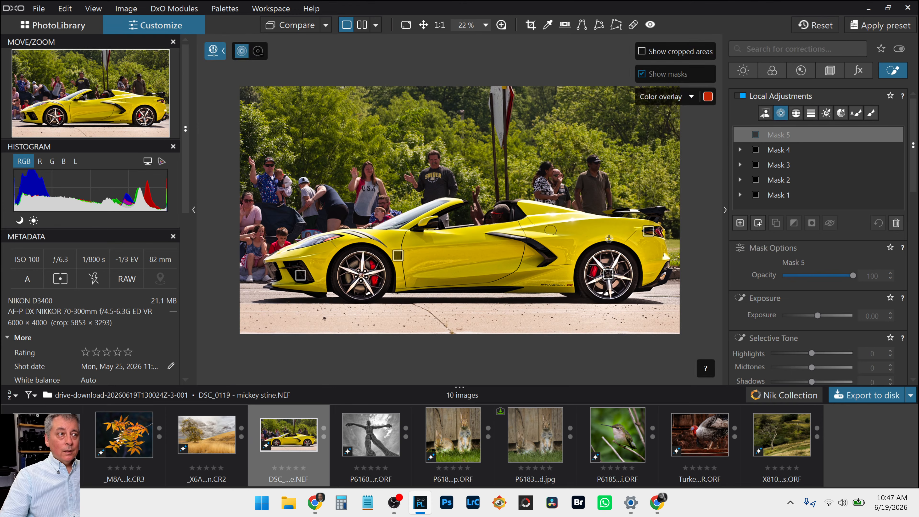
{"action": "scroll", "coordinate": [510, 216], "scroll_direction": "up", "scroll_amount": 4}
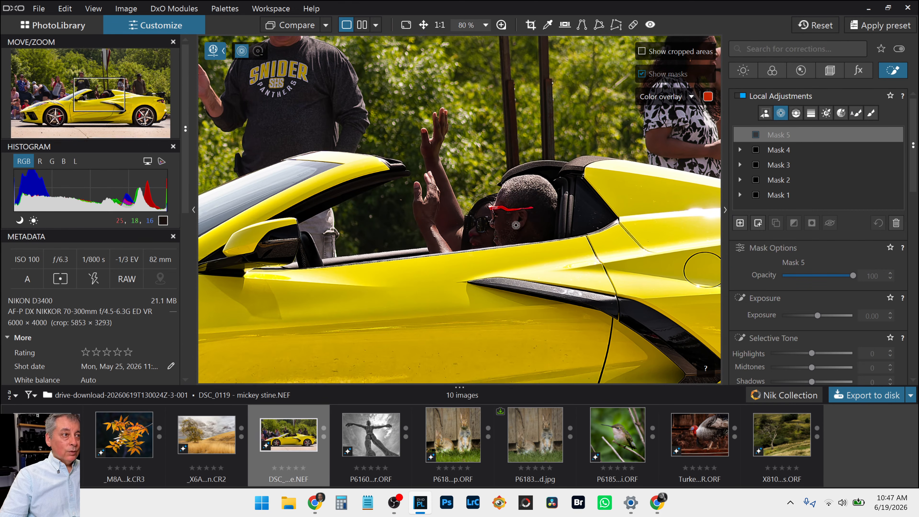
{"action": "left_click", "coordinate": [503, 213]}
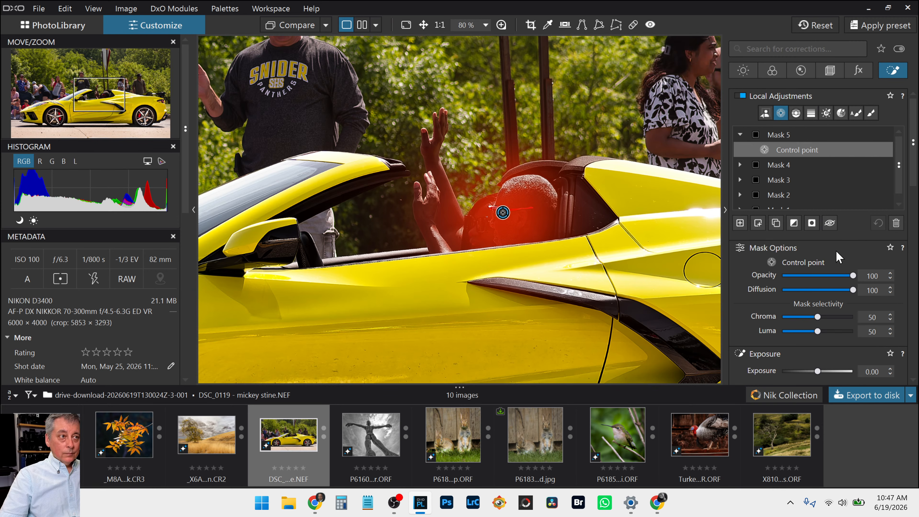
Step: Set the driver mask to Midtones 33, Shadows 55, Blacks 15, ClearView Plus intensity 22 and Microcontrast 32
{"action": "scroll", "coordinate": [839, 279], "scroll_direction": "down", "scroll_amount": 4}
{"action": "left_click", "coordinate": [835, 292]}
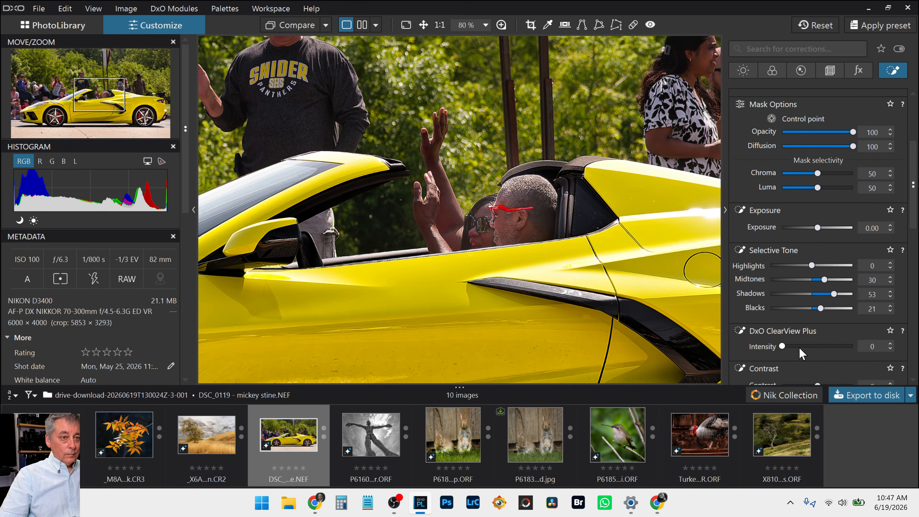
{"action": "left_click", "coordinate": [792, 346]}
{"action": "scroll", "coordinate": [753, 272], "scroll_direction": "down", "scroll_amount": 3}
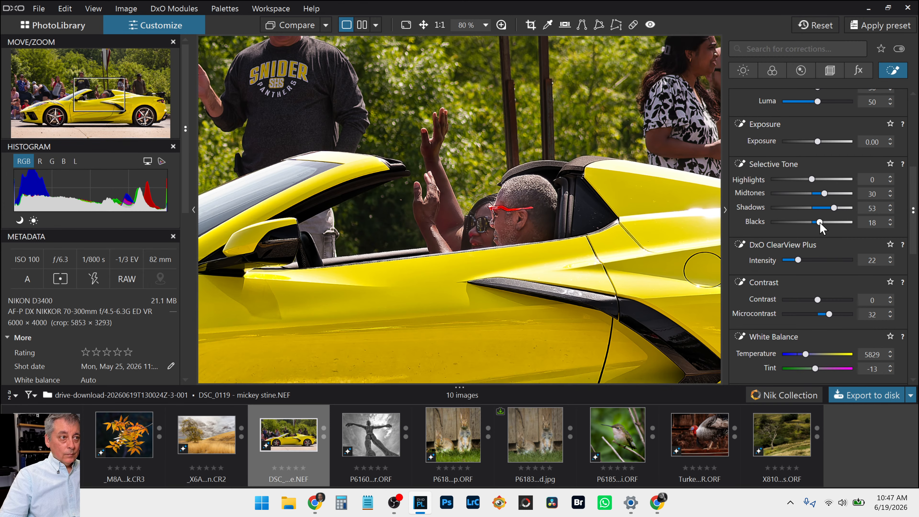
{"action": "left_click_drag", "start_coordinate": [819, 224], "coordinate": [818, 223]}
{"action": "scroll", "coordinate": [662, 284], "scroll_direction": "down", "scroll_amount": 5}
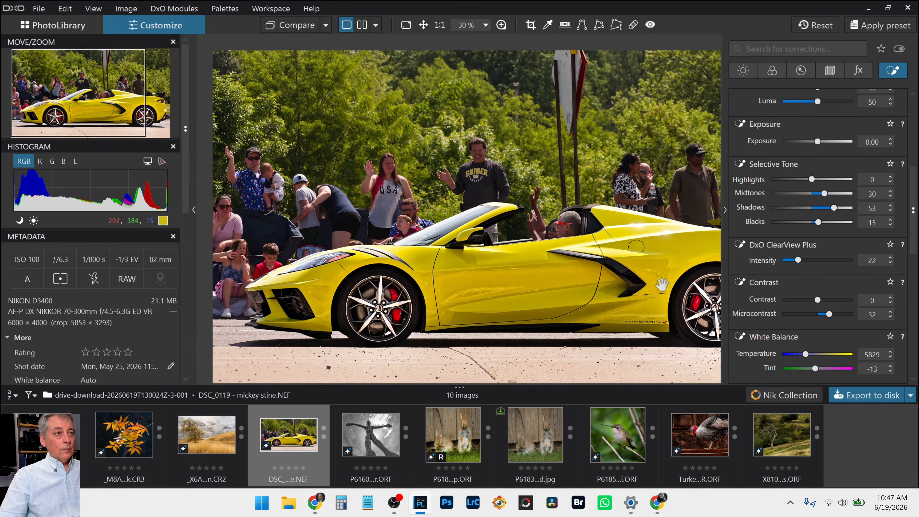
{"action": "scroll", "coordinate": [662, 284], "scroll_direction": "down", "scroll_amount": 1}
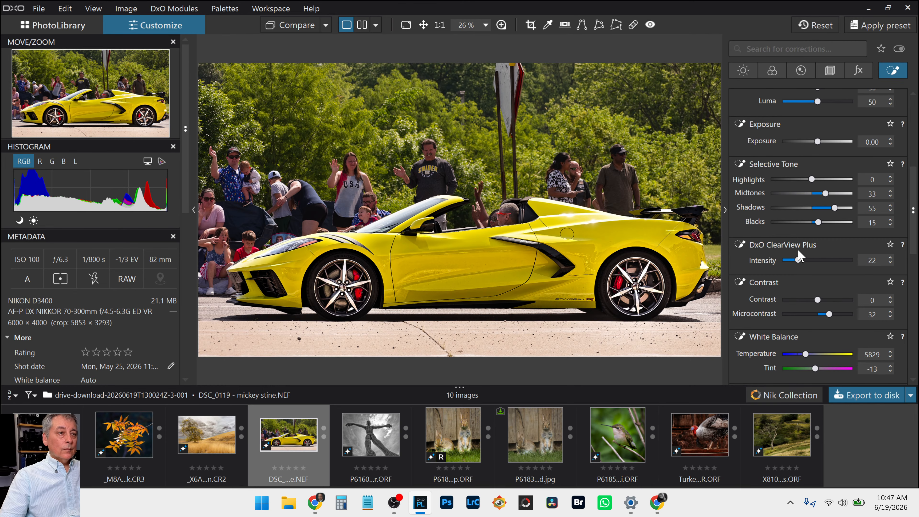
Step: Create a sixth mask and select the road below the car with an AI mask
{"action": "scroll", "coordinate": [796, 181], "scroll_direction": "up", "scroll_amount": 5}
{"action": "scroll", "coordinate": [779, 173], "scroll_direction": "up", "scroll_amount": 2}
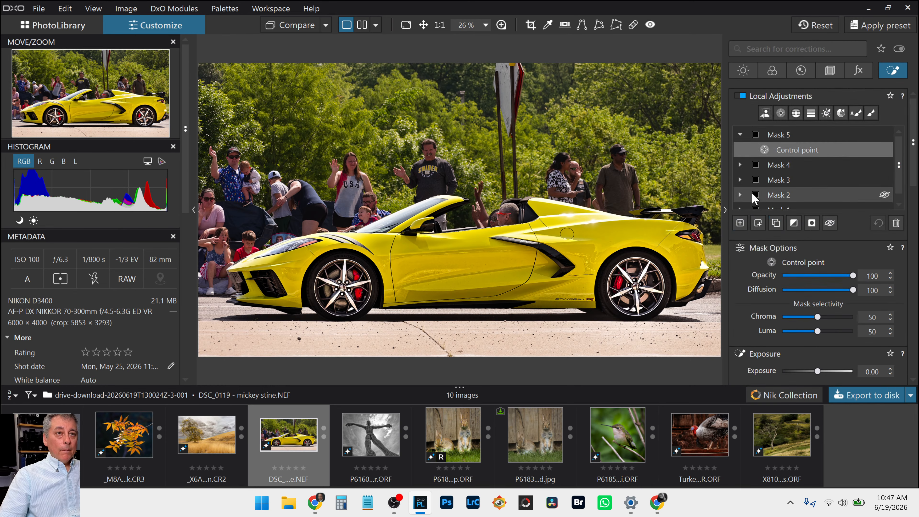
{"action": "left_click", "coordinate": [740, 222]}
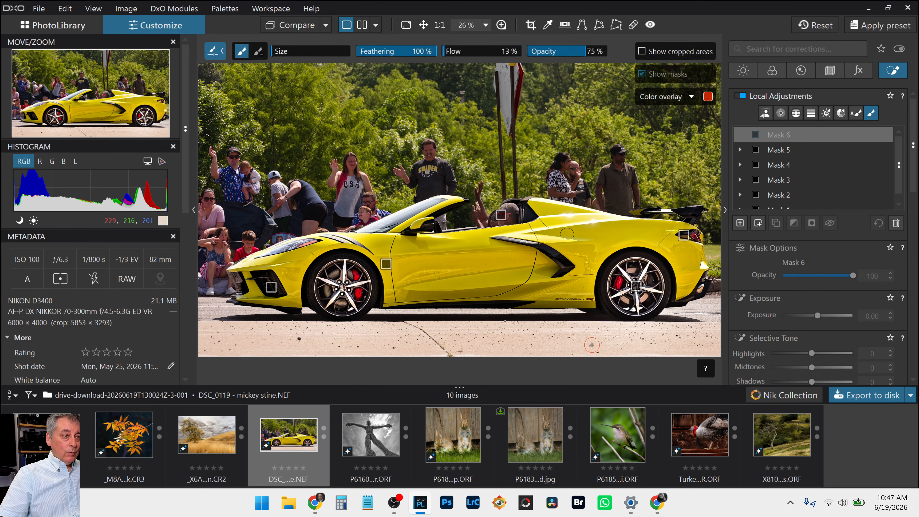
{"action": "left_click", "coordinate": [765, 115]}
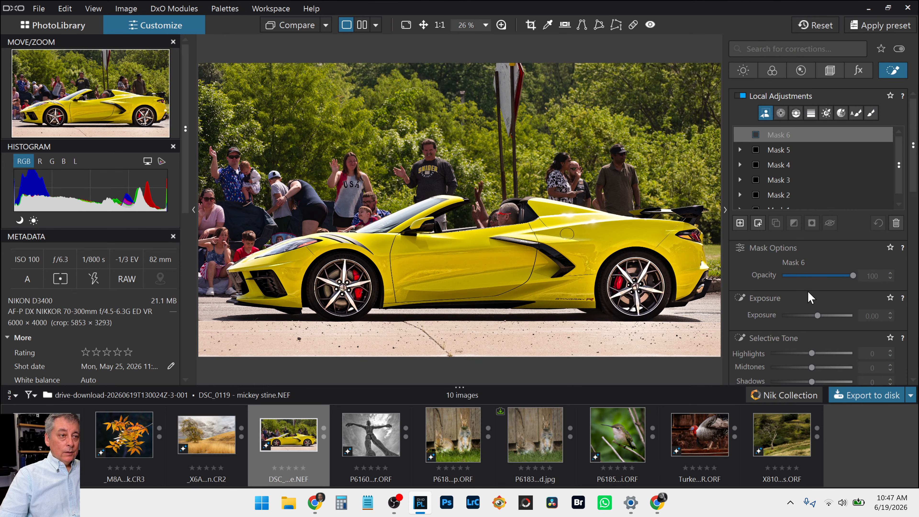
{"action": "left_click", "coordinate": [518, 331]}
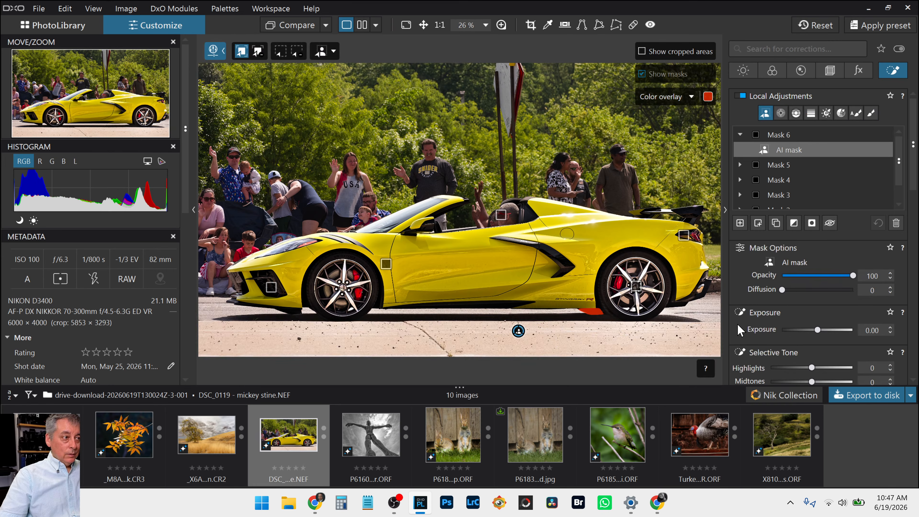
Step: Darken the road mask with Highlights -80, Midtones -55, Shadows -29 and Blacks -16
{"action": "scroll", "coordinate": [803, 343], "scroll_direction": "down", "scroll_amount": 4}
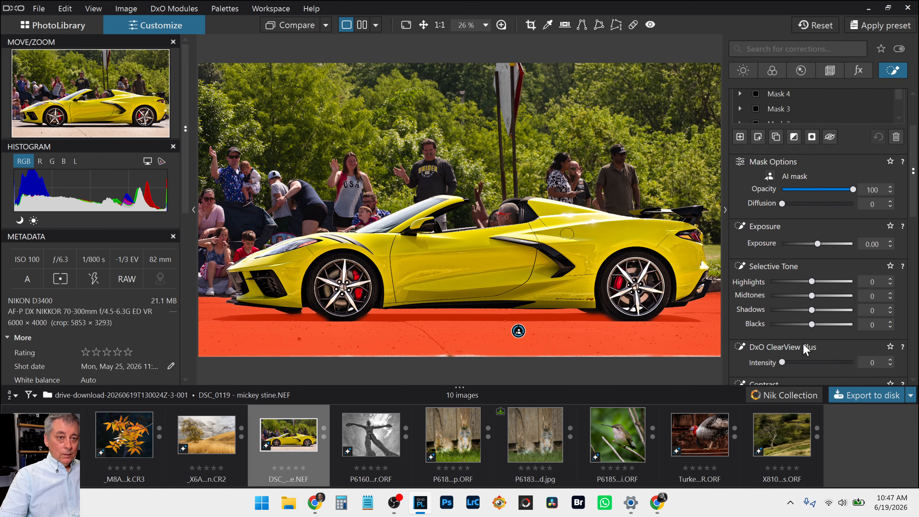
{"action": "left_click", "coordinate": [779, 254]}
{"action": "left_click", "coordinate": [790, 267]}
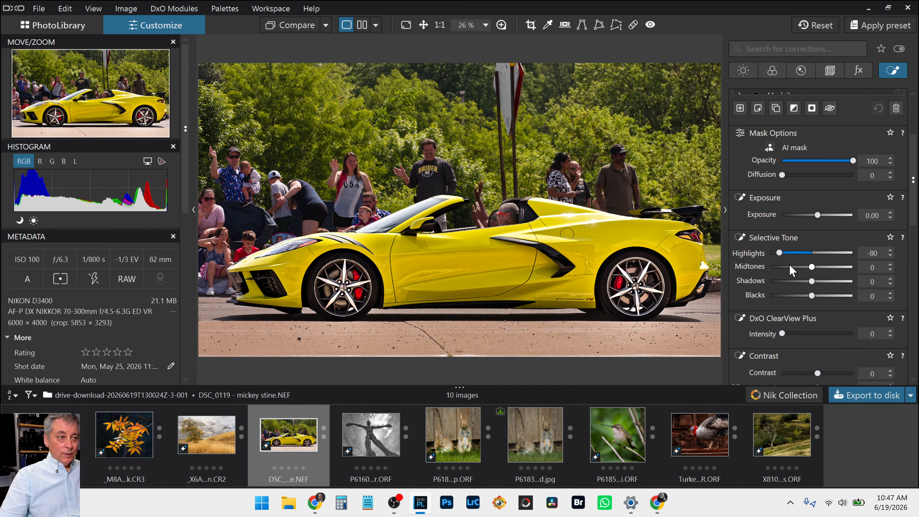
{"action": "left_click", "coordinate": [800, 281]}
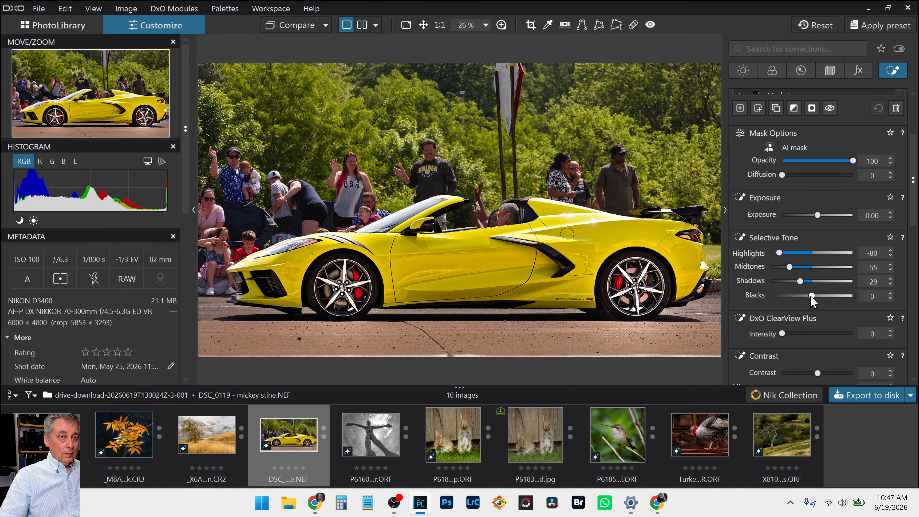
{"action": "left_click_drag", "start_coordinate": [803, 296], "coordinate": [806, 295]}
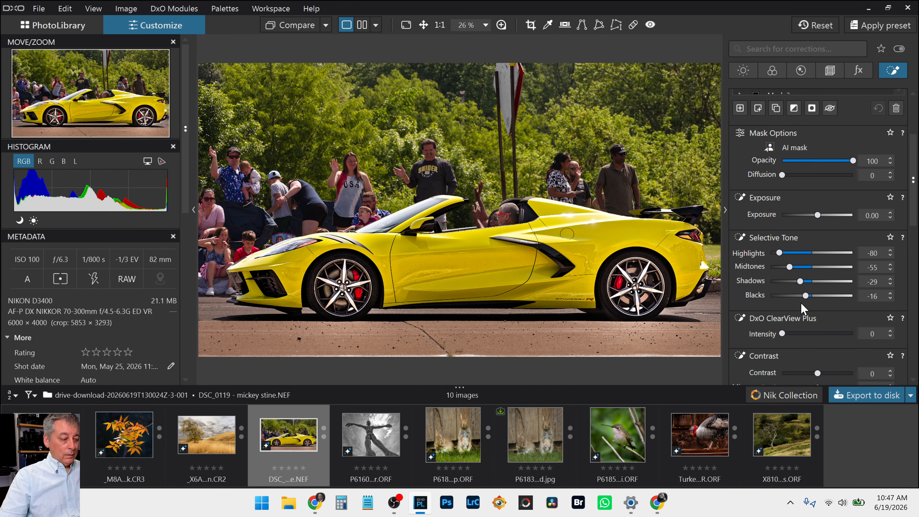
Step: Shift the 16 × 9 crop frame slightly upward and apply it
{"action": "key", "text": "c"}
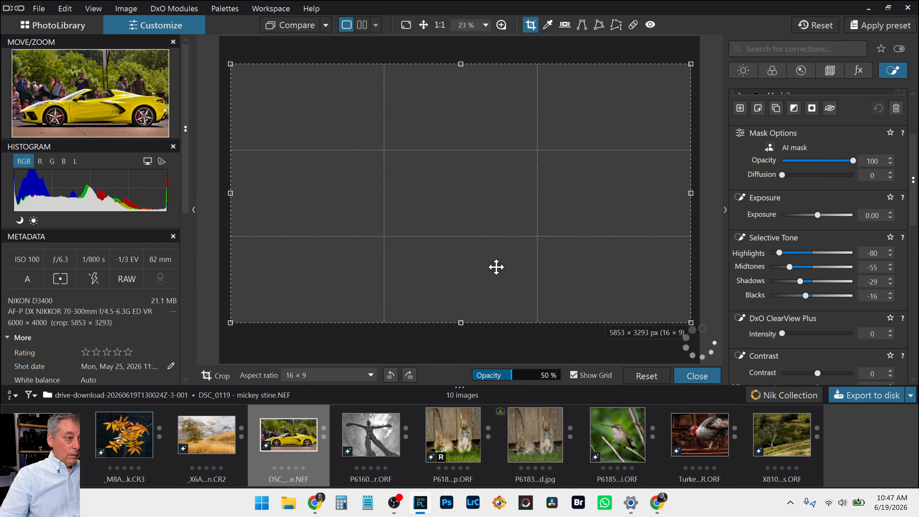
{"action": "left_click_drag", "start_coordinate": [476, 263], "coordinate": [475, 261]}
{"action": "key", "text": "Return"}
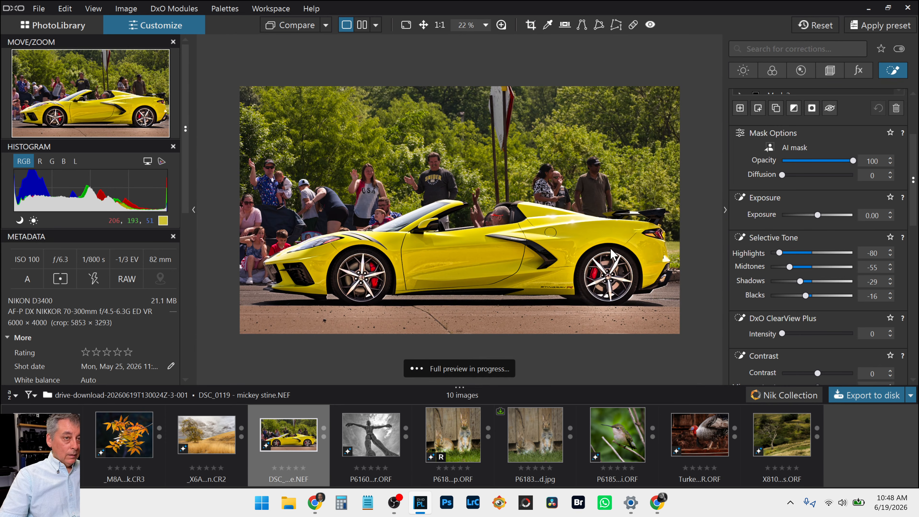
Step: Set the road mask's white balance Temperature to 4951, ClearView Plus intensity to 45 and Microcontrast to 37
{"action": "scroll", "coordinate": [807, 301], "scroll_direction": "down", "scroll_amount": 3}
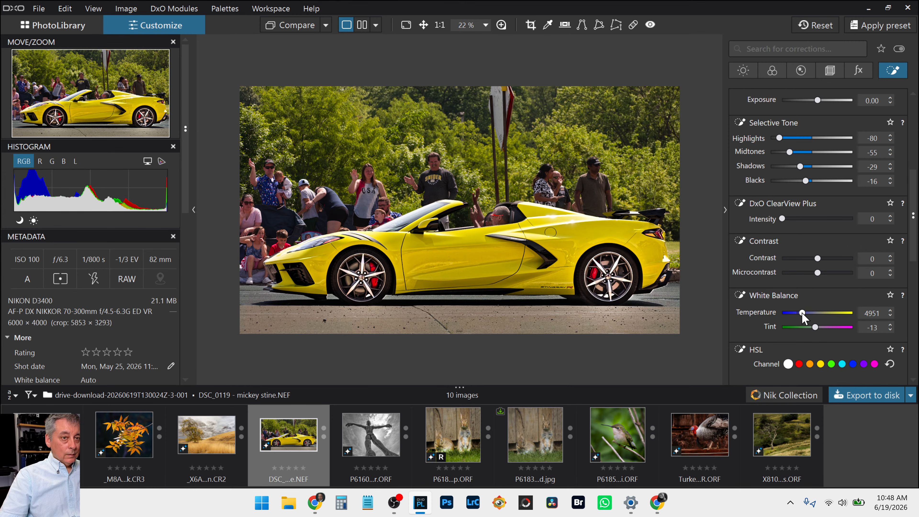
{"action": "scroll", "coordinate": [800, 246], "scroll_direction": "up", "scroll_amount": 2}
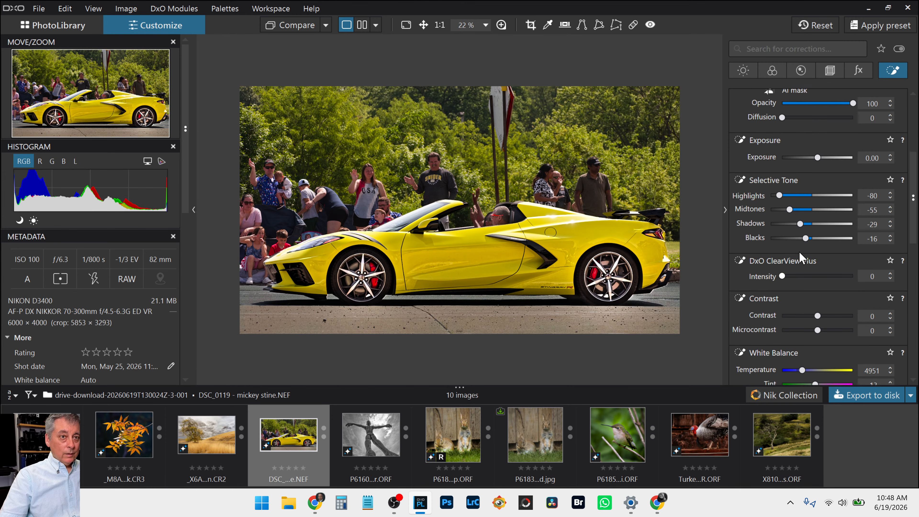
{"action": "left_click", "coordinate": [815, 276]}
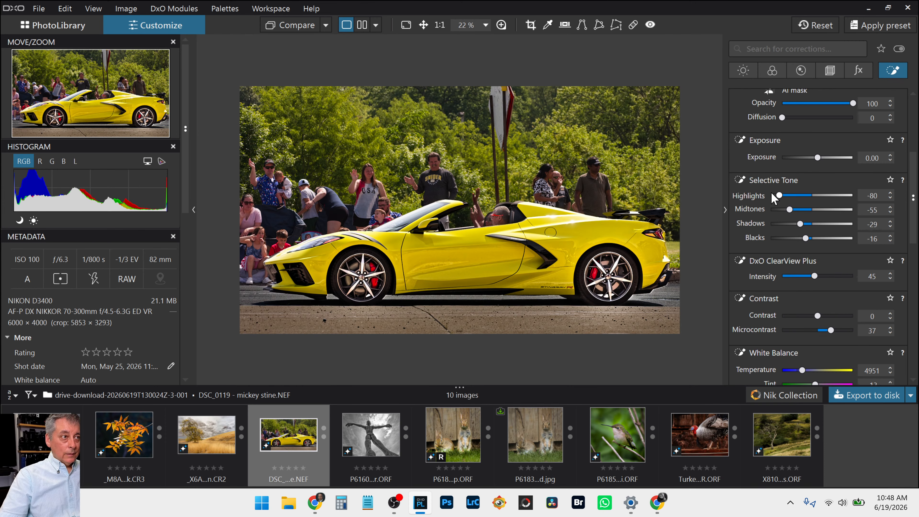
Step: Create a seventh mask with five control points spread across the background trees
{"action": "scroll", "coordinate": [772, 187], "scroll_direction": "up", "scroll_amount": 5}
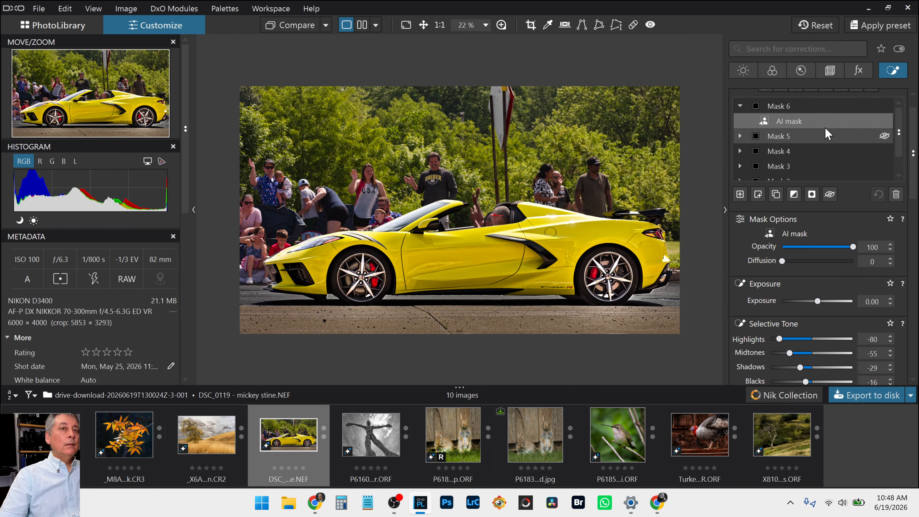
{"action": "scroll", "coordinate": [821, 181], "scroll_direction": "up", "scroll_amount": 1}
{"action": "left_click", "coordinate": [740, 222]}
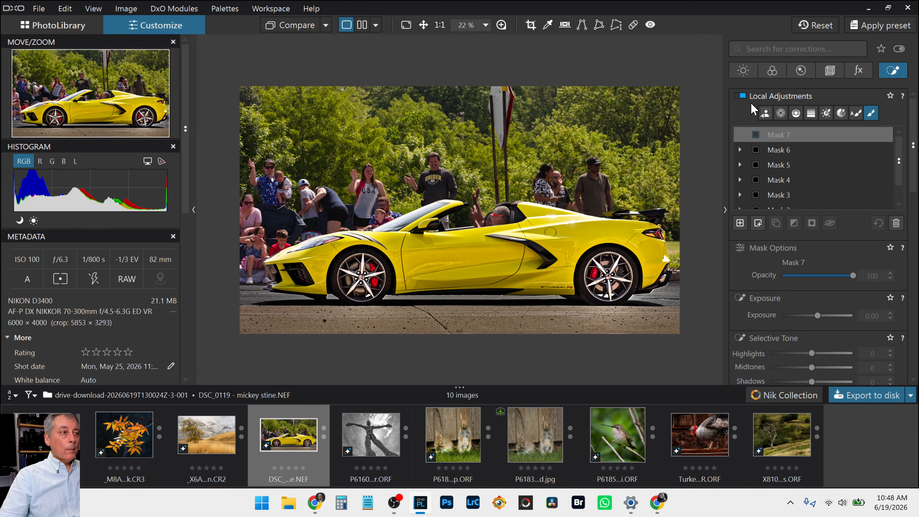
{"action": "left_click", "coordinate": [781, 113]}
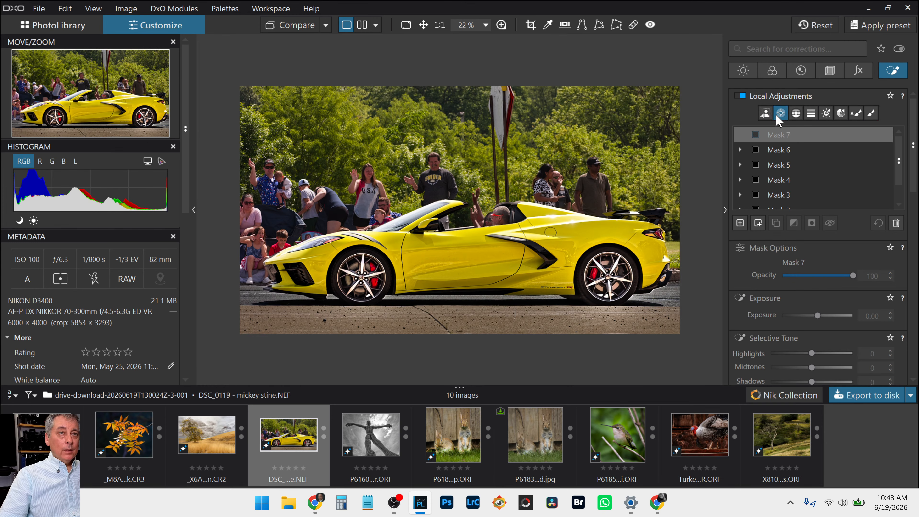
{"action": "left_click", "coordinate": [450, 111]}
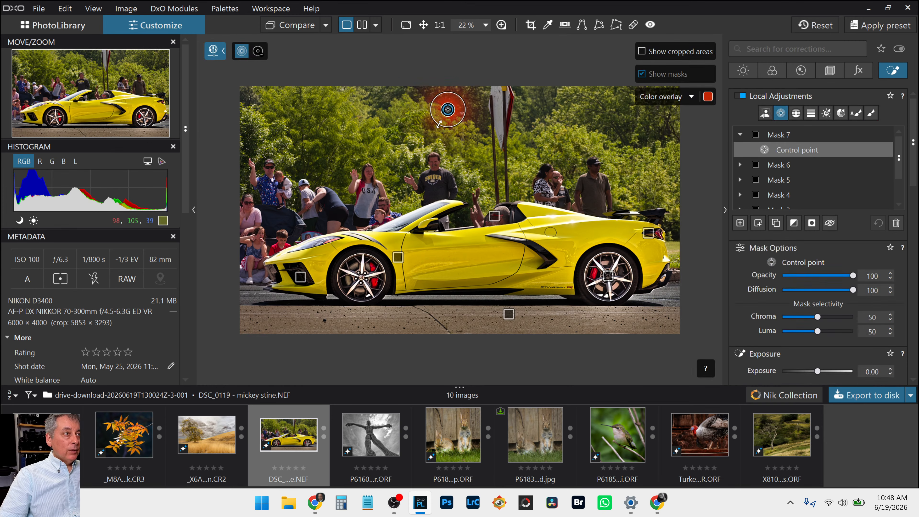
{"action": "left_click", "coordinate": [388, 104]}
{"action": "left_click", "coordinate": [312, 155]}
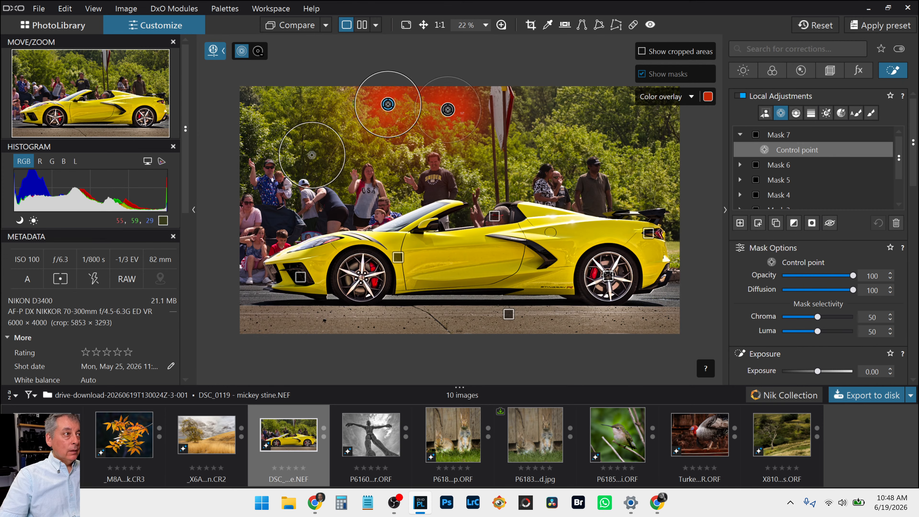
{"action": "left_click", "coordinate": [648, 135]}
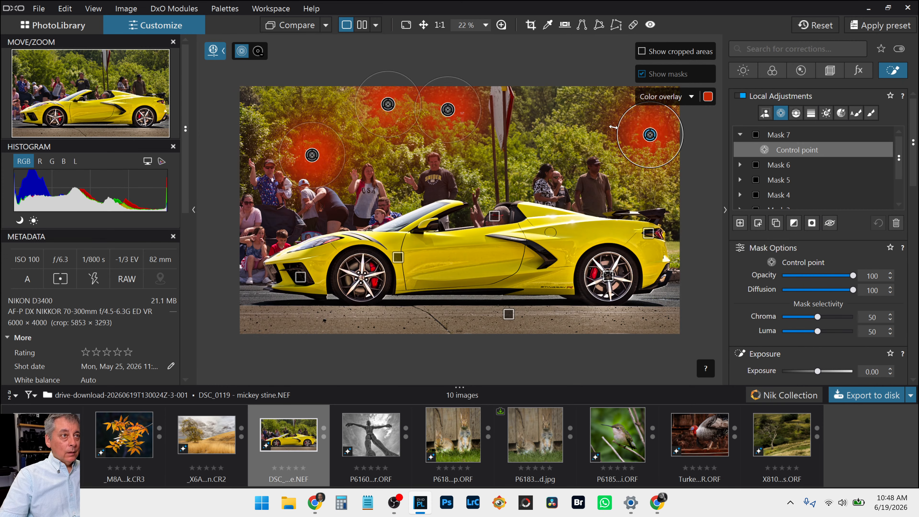
{"action": "left_click", "coordinate": [540, 106]}
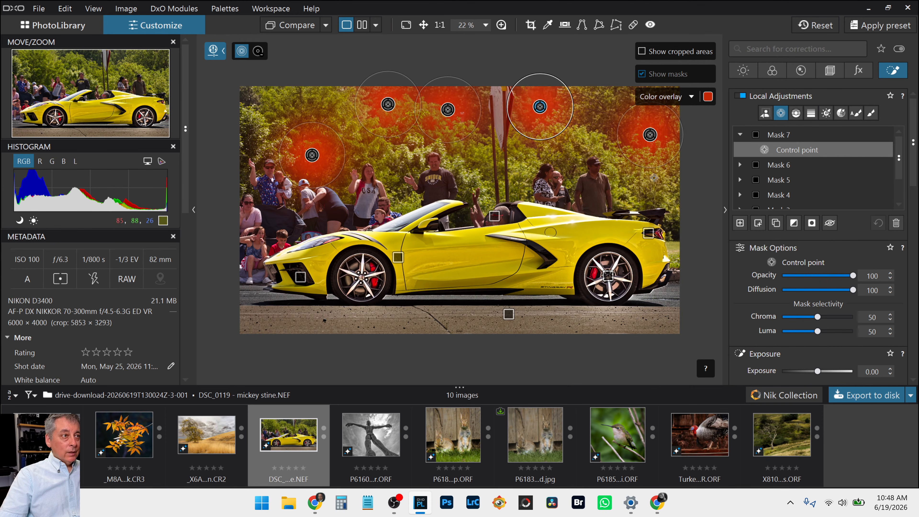
Step: Set the tree mask to Midtones -22, Shadows -35 and Blacks -62
{"action": "scroll", "coordinate": [830, 281], "scroll_direction": "down", "scroll_amount": 4}
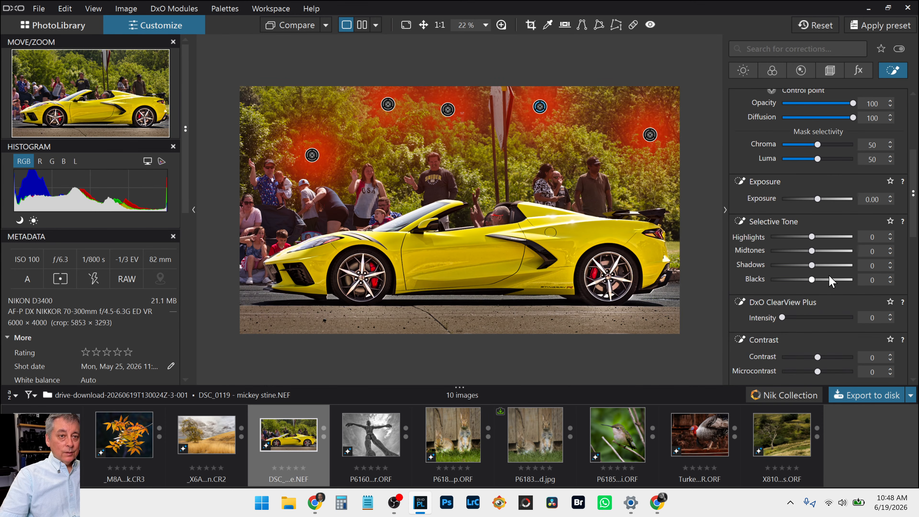
{"action": "left_click_drag", "start_coordinate": [790, 280], "coordinate": [803, 251]}
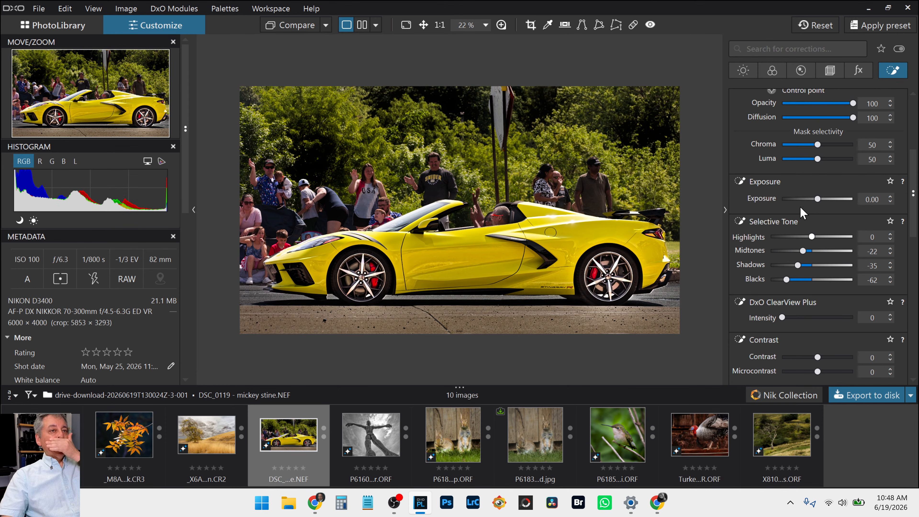
Step: Create an eighth mask with a small control point on the face of the woman in the USA shirt
{"action": "scroll", "coordinate": [796, 205], "scroll_direction": "up", "scroll_amount": 4}
{"action": "scroll", "coordinate": [790, 203], "scroll_direction": "up", "scroll_amount": 2}
{"action": "left_click", "coordinate": [740, 222]}
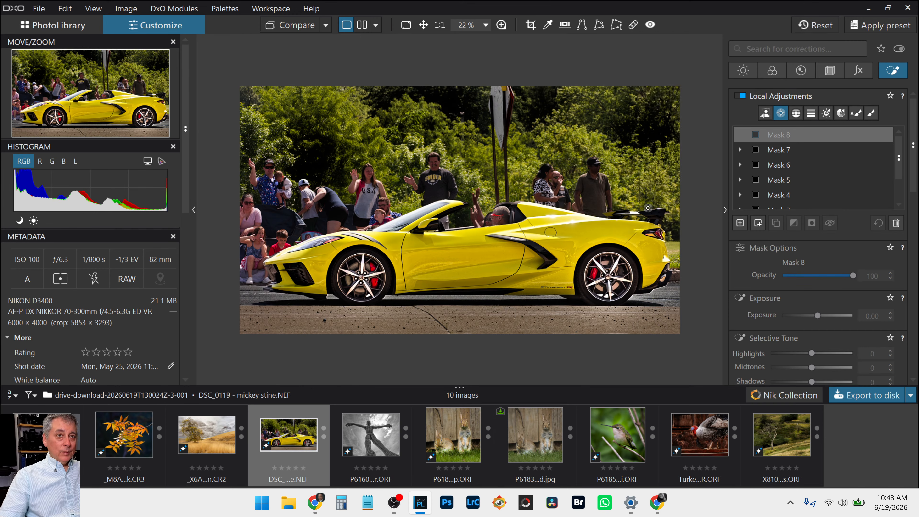
{"action": "scroll", "coordinate": [336, 178], "scroll_direction": "up", "scroll_amount": 1}
{"action": "left_click", "coordinate": [352, 165]}
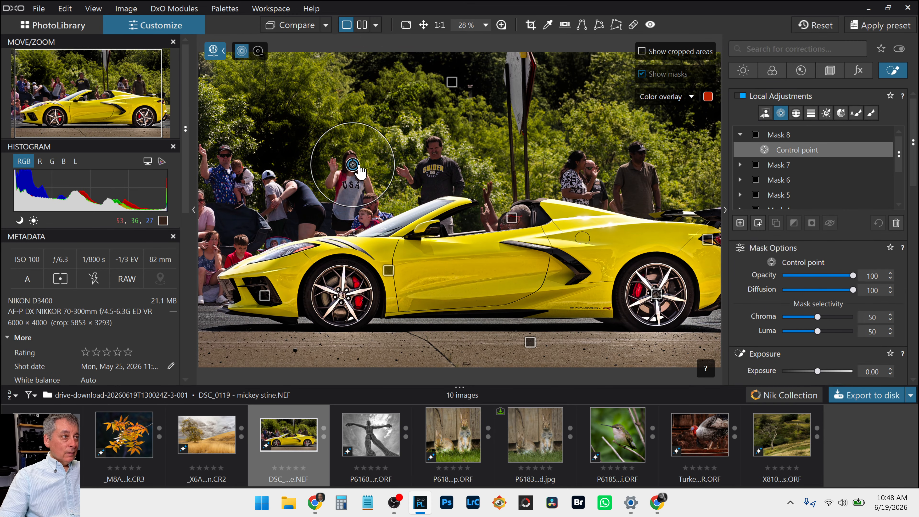
{"action": "left_click_drag", "start_coordinate": [369, 124], "coordinate": [361, 144]}
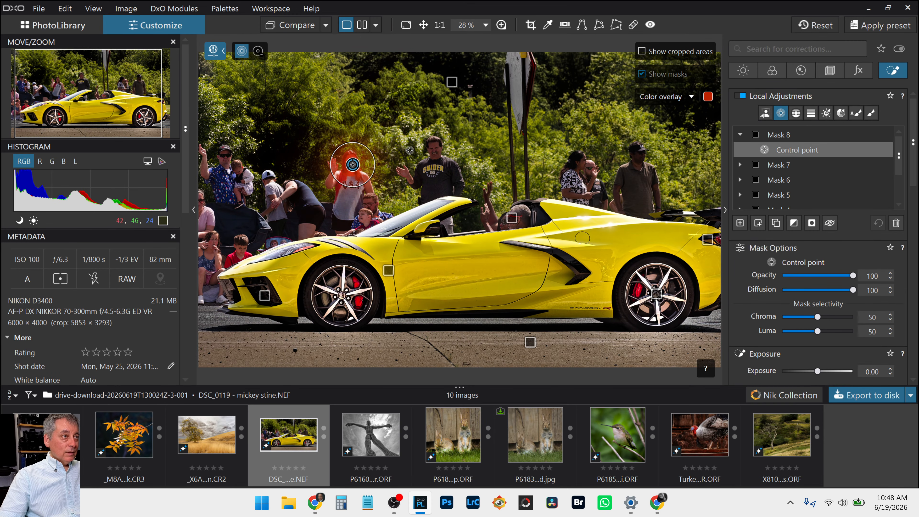
Step: Add seven more small control points to this mask on the other spectators standing and sitting behind the car
{"action": "left_click", "coordinate": [435, 153]}
{"action": "left_click", "coordinate": [584, 167]}
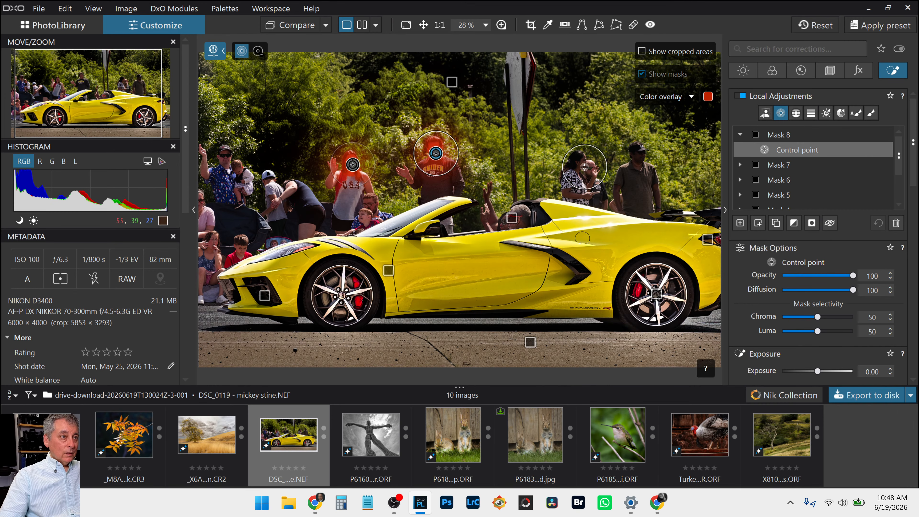
{"action": "left_click", "coordinate": [641, 159]}
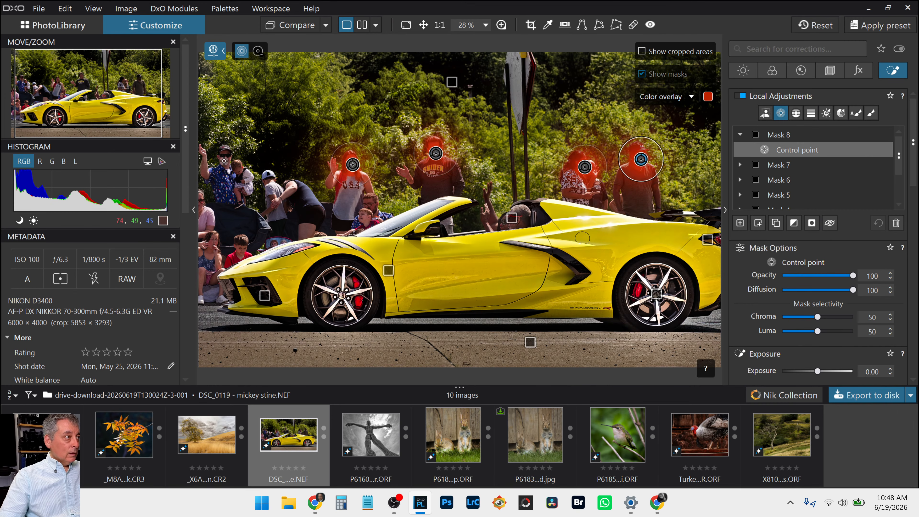
{"action": "left_click", "coordinate": [224, 159]}
{"action": "left_click", "coordinate": [241, 248]}
{"action": "scroll", "coordinate": [238, 256], "scroll_direction": "down", "scroll_amount": 2}
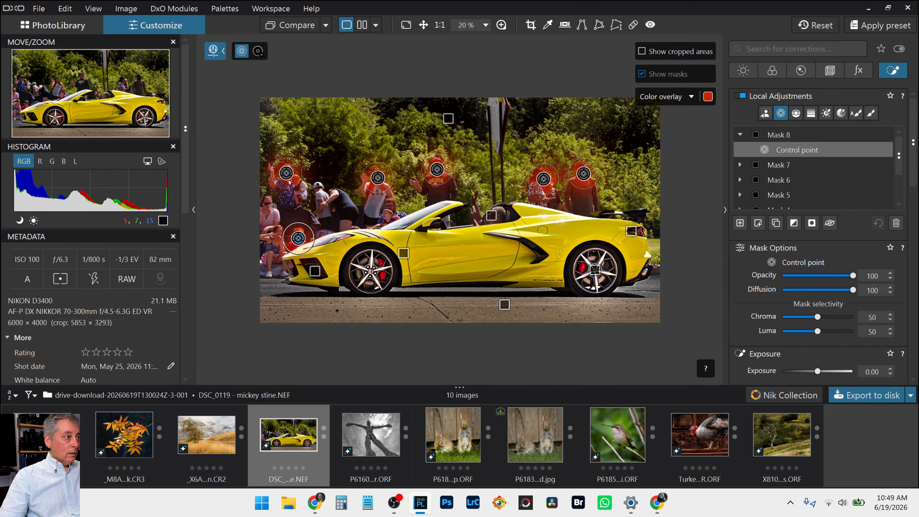
{"action": "left_click", "coordinate": [272, 207]}
{"action": "left_click", "coordinate": [392, 205]}
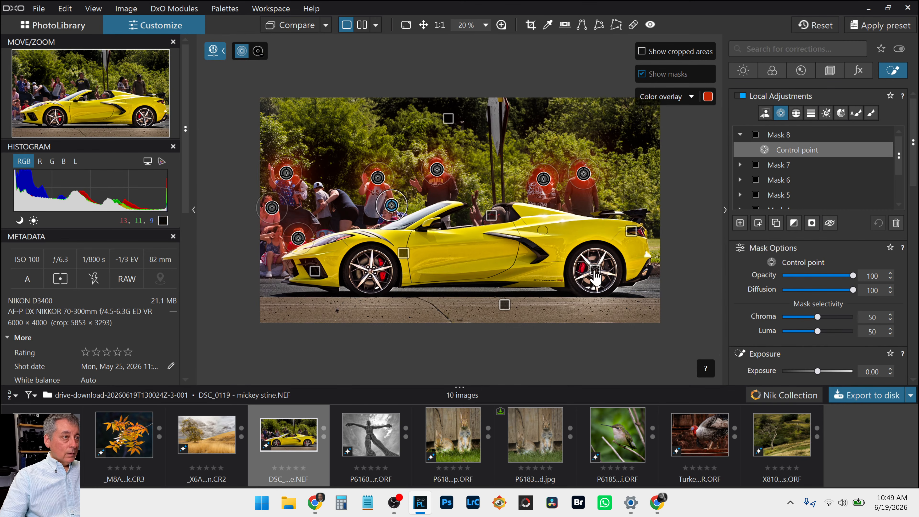
Step: Set the spectator mask's Selective Tone to Highlights 75, Midtones 43 and Shadows 21
{"action": "scroll", "coordinate": [804, 300], "scroll_direction": "down", "scroll_amount": 2}
{"action": "left_click_drag", "start_coordinate": [811, 322], "coordinate": [845, 322]}
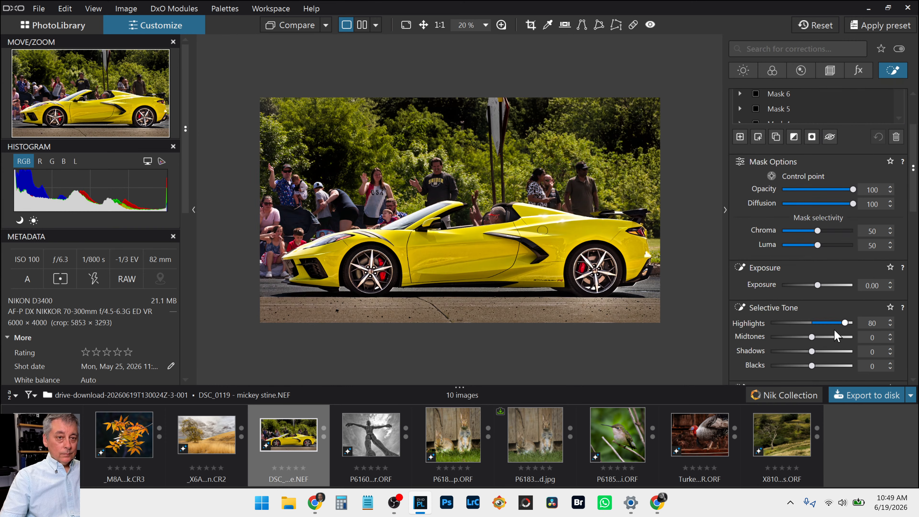
{"action": "left_click", "coordinate": [829, 336]}
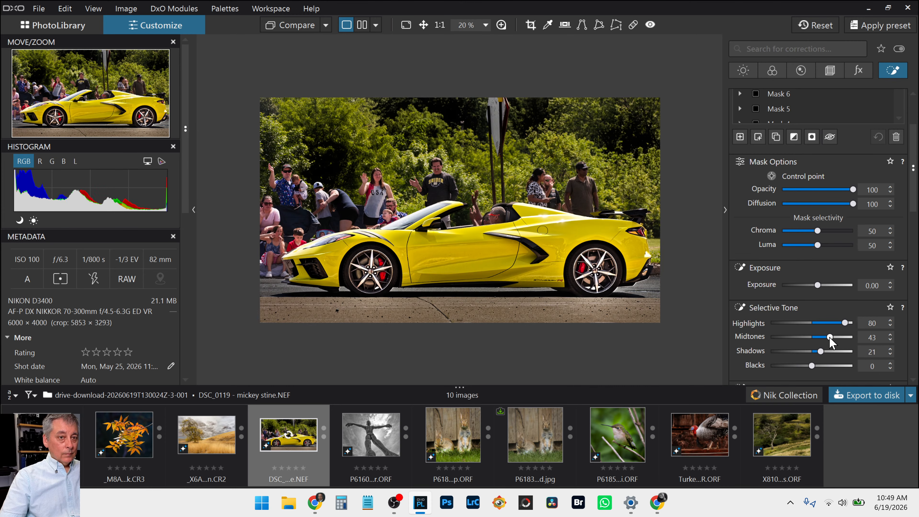
{"action": "left_click_drag", "start_coordinate": [845, 322], "coordinate": [843, 322]}
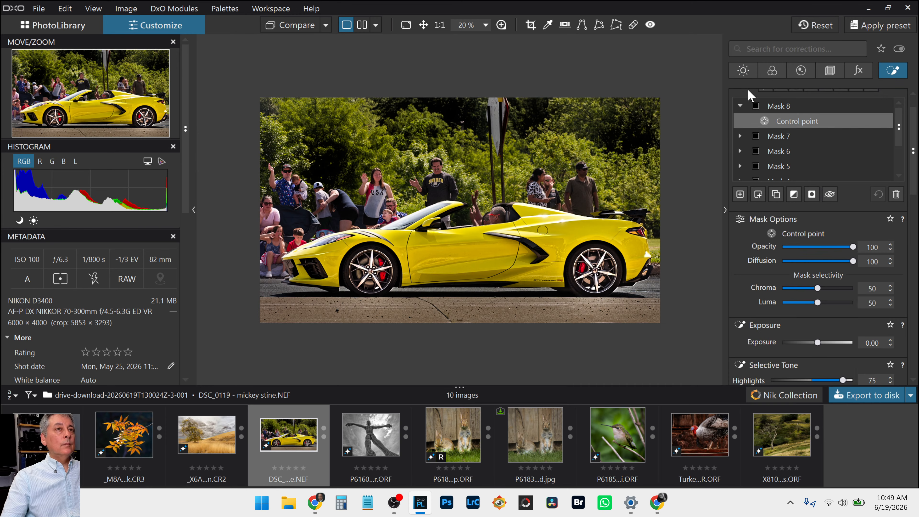
Step: Enable DxO Smart Lighting and set the global Exposure to 0.44
{"action": "left_click", "coordinate": [743, 71]}
{"action": "left_click", "coordinate": [741, 149]}
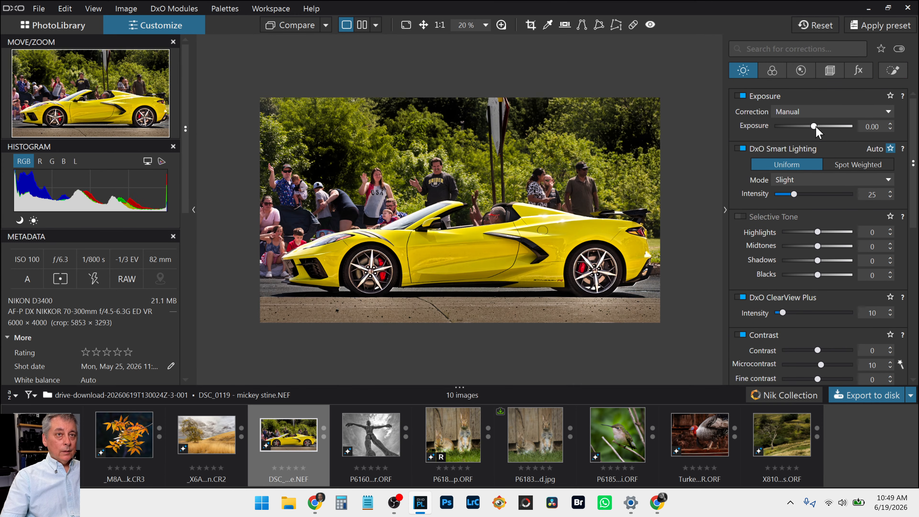
{"action": "left_click_drag", "start_coordinate": [819, 126], "coordinate": [818, 127]}
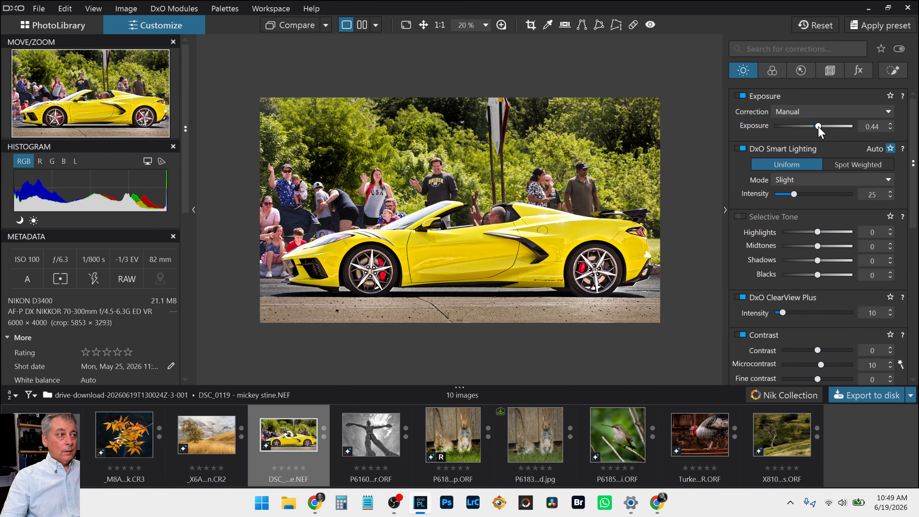
Step: Choose the DxO - Vivid colour rendering and set the RAW white balance to Temperature 6229 and Tint -3
{"action": "left_click", "coordinate": [772, 70]}
{"action": "left_click", "coordinate": [810, 270]}
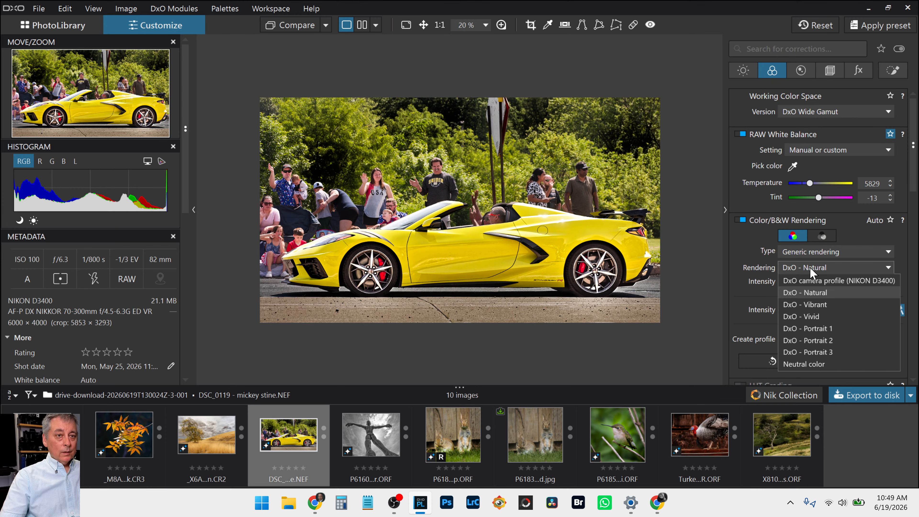
{"action": "left_click", "coordinate": [809, 318]}
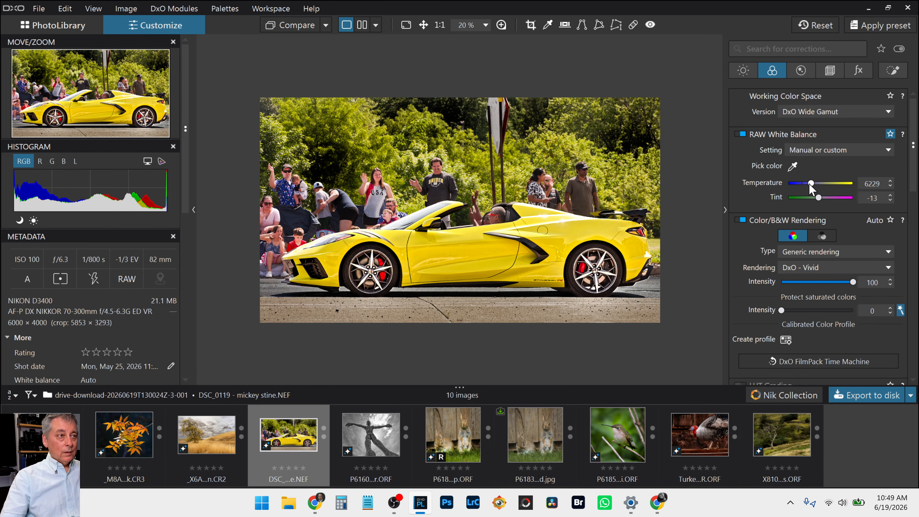
{"action": "scroll", "coordinate": [815, 196], "scroll_direction": "up", "scroll_amount": 2}
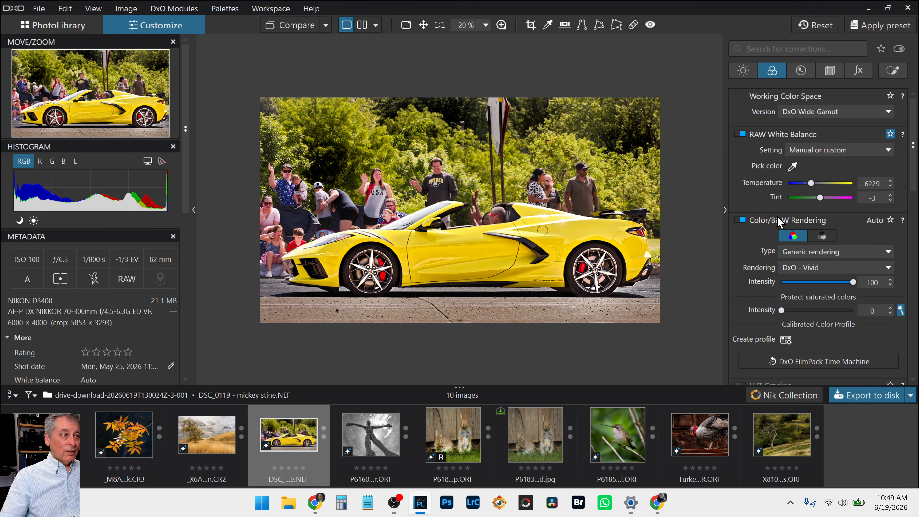
Step: Reduce the spectator mask's Highlights to 57, Midtones to 31 and Shadows to 16, and set its Opacity to 66
{"action": "left_click", "coordinate": [893, 70]}
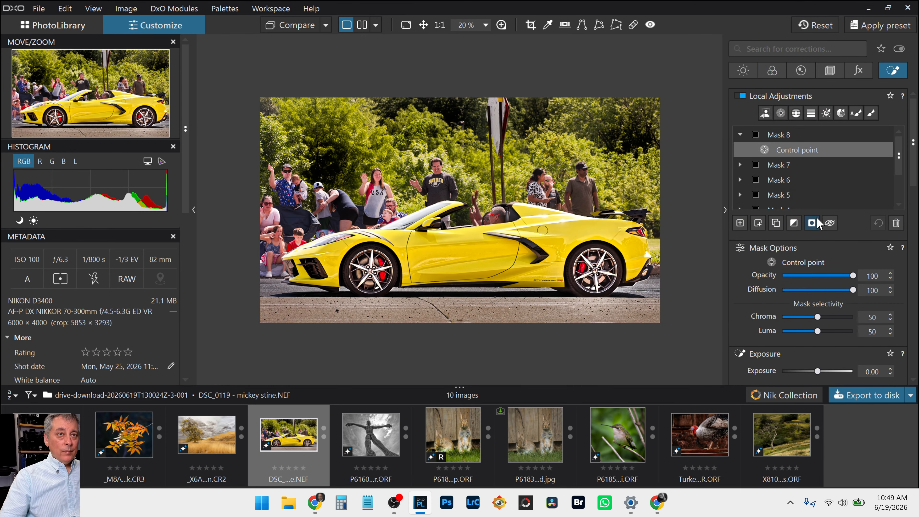
{"action": "scroll", "coordinate": [824, 322], "scroll_direction": "down", "scroll_amount": 3}
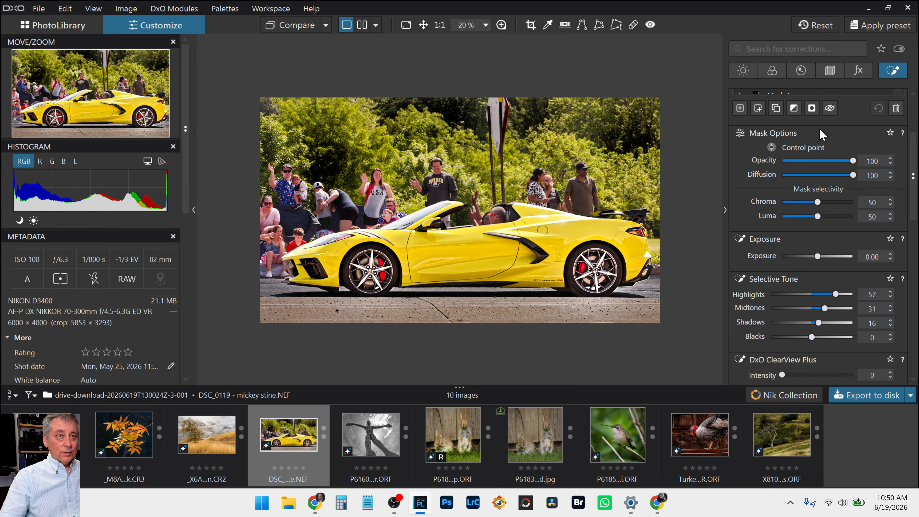
{"action": "scroll", "coordinate": [820, 135], "scroll_direction": "up", "scroll_amount": 2}
{"action": "left_click", "coordinate": [829, 219]}
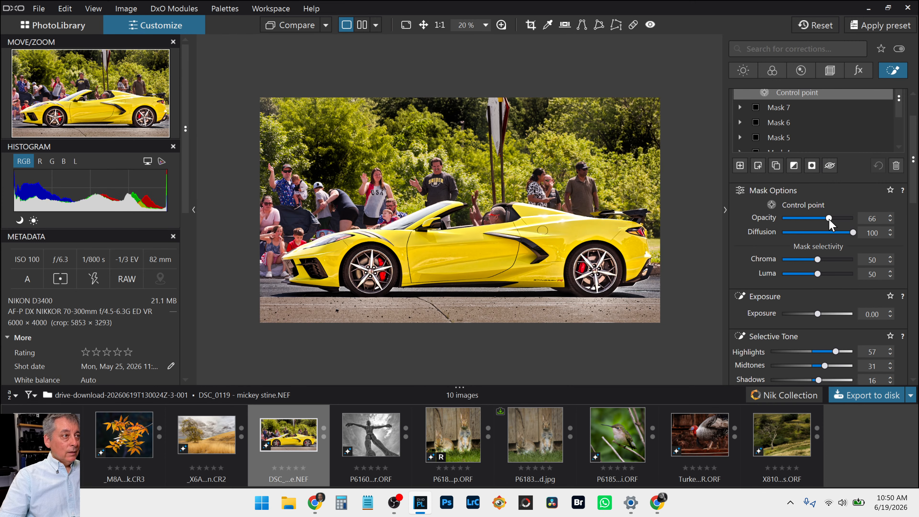
Step: Hide the side palettes and compare the edit side by side with the uncorrected original without geometry
{"action": "key", "text": "Tab"}
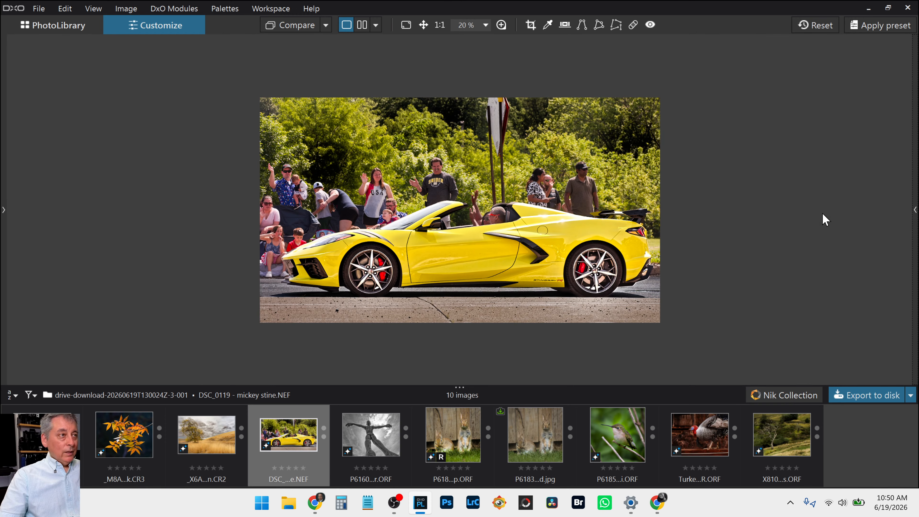
{"action": "left_click", "coordinate": [362, 24]}
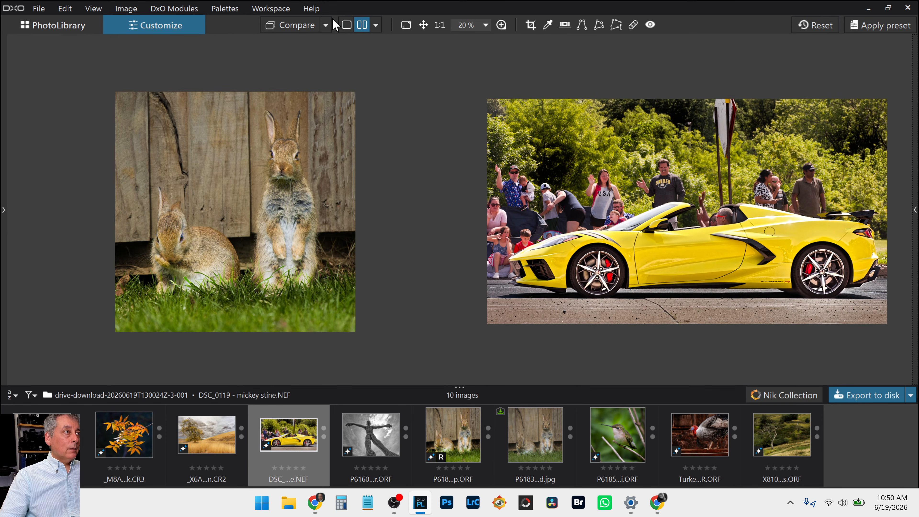
{"action": "left_click", "coordinate": [326, 25]}
{"action": "left_click", "coordinate": [347, 59]}
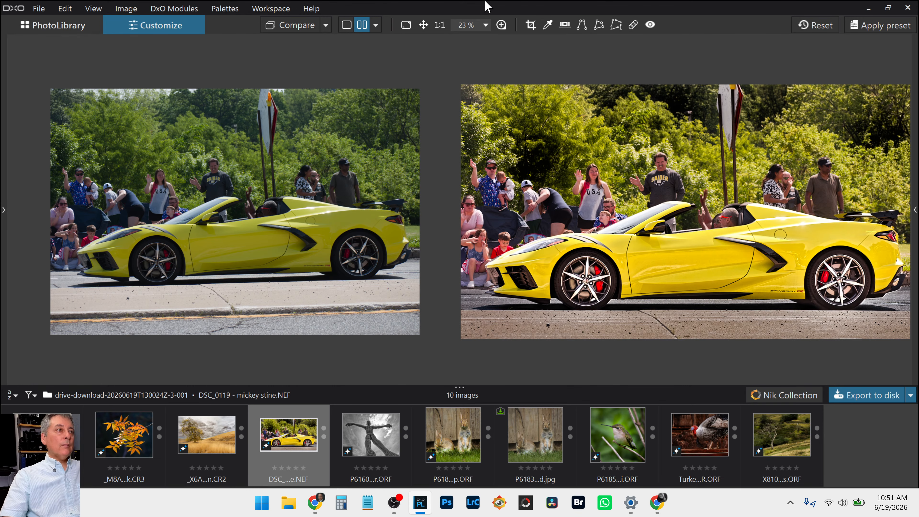
Step: Change the comparison to a split view against the original with no corrections but with geometry
{"action": "left_click", "coordinate": [376, 24]}
{"action": "left_click", "coordinate": [398, 74]}
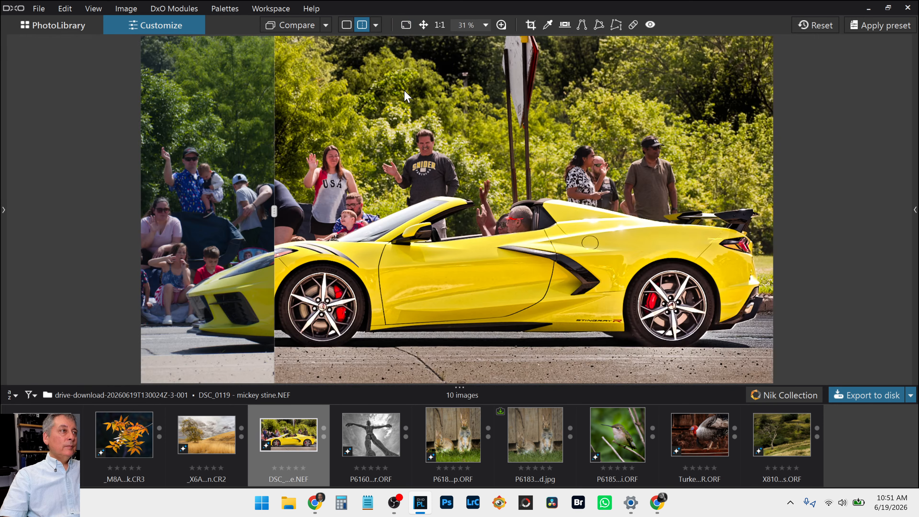
{"action": "left_click", "coordinate": [375, 24]}
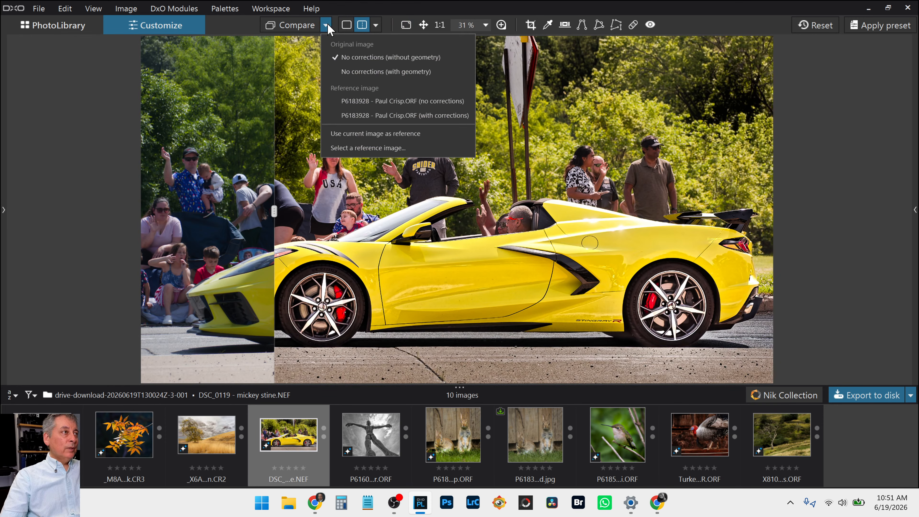
{"action": "left_click", "coordinate": [340, 56]}
Step: Examine the before and after of the driver, front wheel and yellow bodywork up close across the split divider
{"action": "scroll", "coordinate": [515, 305], "scroll_direction": "up", "scroll_amount": 2}
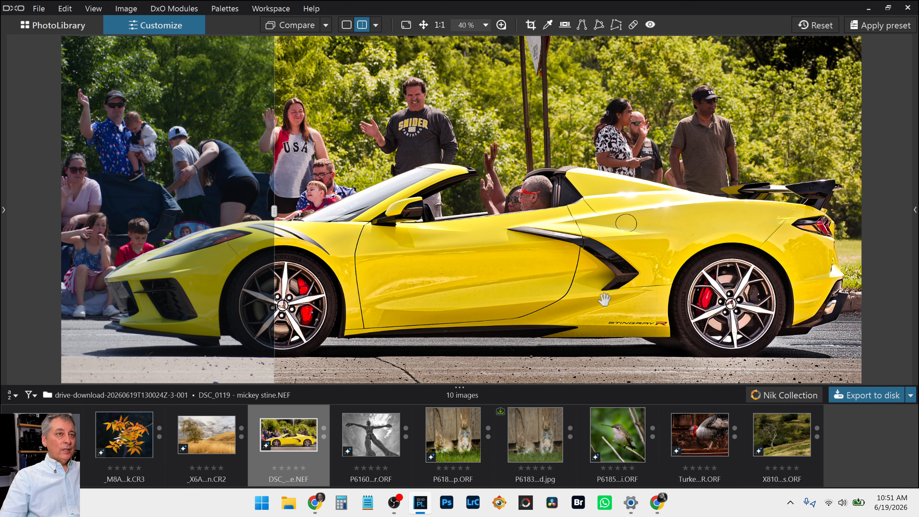
{"action": "scroll", "coordinate": [605, 299], "scroll_direction": "down", "scroll_amount": 1}
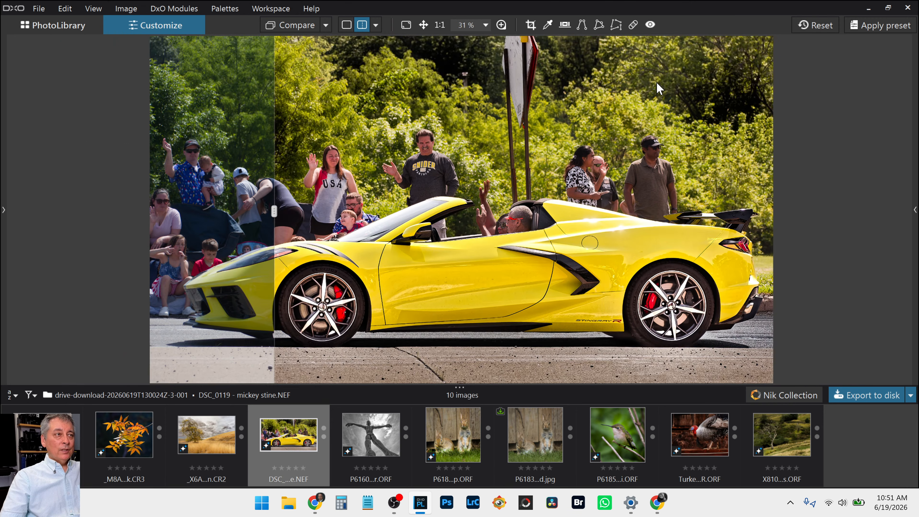
{"action": "scroll", "coordinate": [597, 170], "scroll_direction": "up", "scroll_amount": 3}
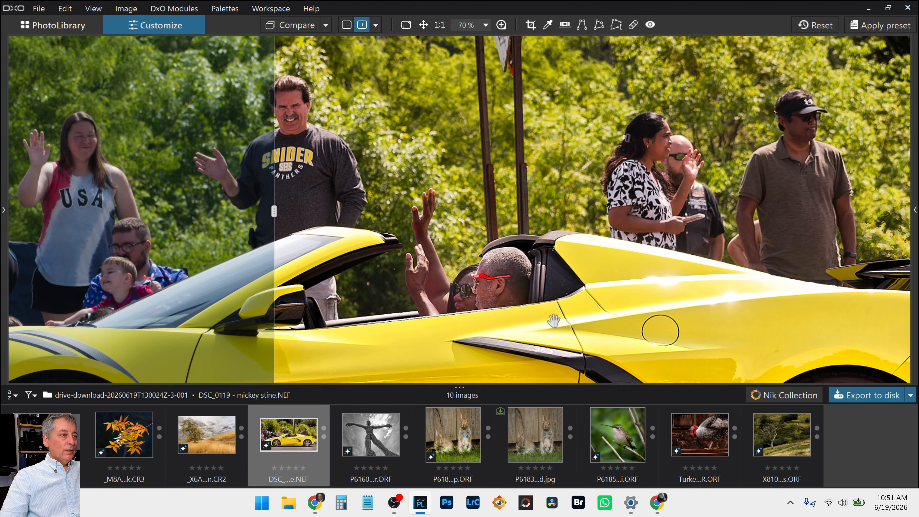
{"action": "left_click_drag", "start_coordinate": [554, 320], "coordinate": [605, 184]}
{"action": "left_click_drag", "start_coordinate": [310, 269], "coordinate": [431, 217]}
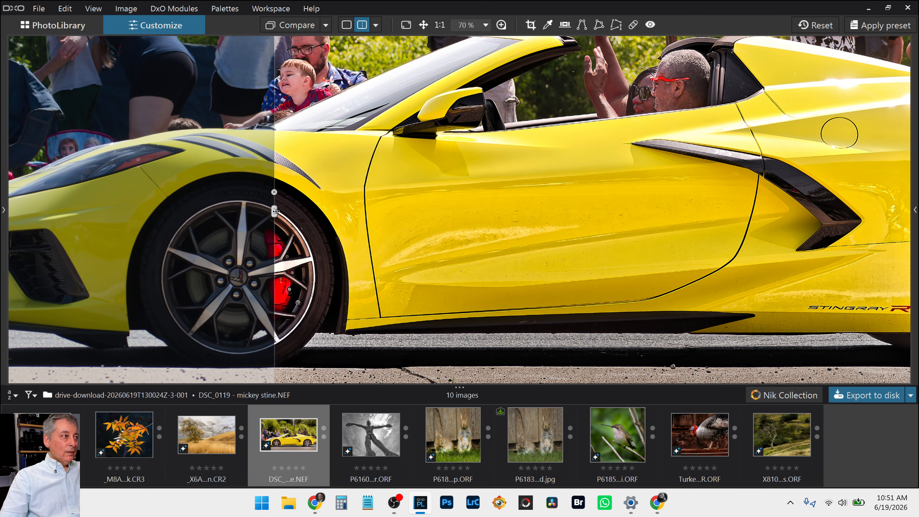
{"action": "left_click_drag", "start_coordinate": [275, 211], "coordinate": [367, 284]}
{"action": "left_click_drag", "start_coordinate": [452, 229], "coordinate": [448, 237]}
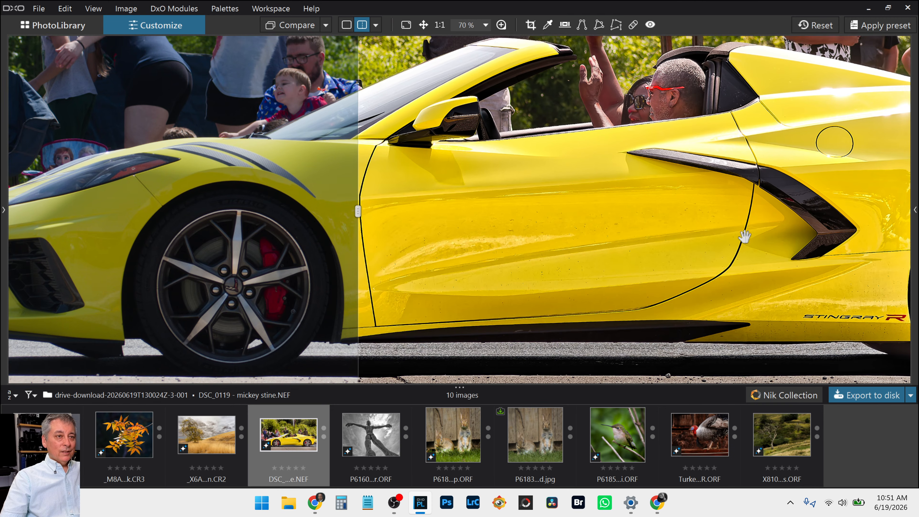
{"action": "left_click_drag", "start_coordinate": [745, 237], "coordinate": [569, 255]}
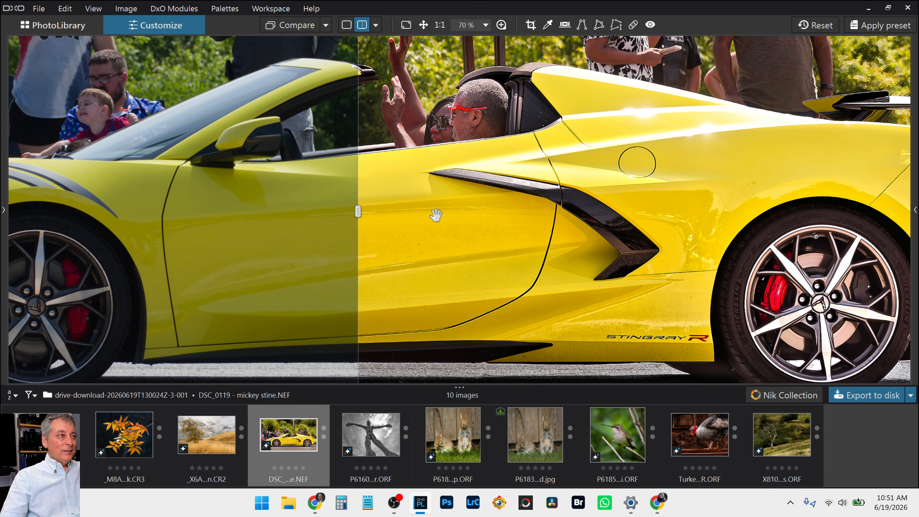
{"action": "scroll", "coordinate": [497, 222], "scroll_direction": "down", "scroll_amount": 2}
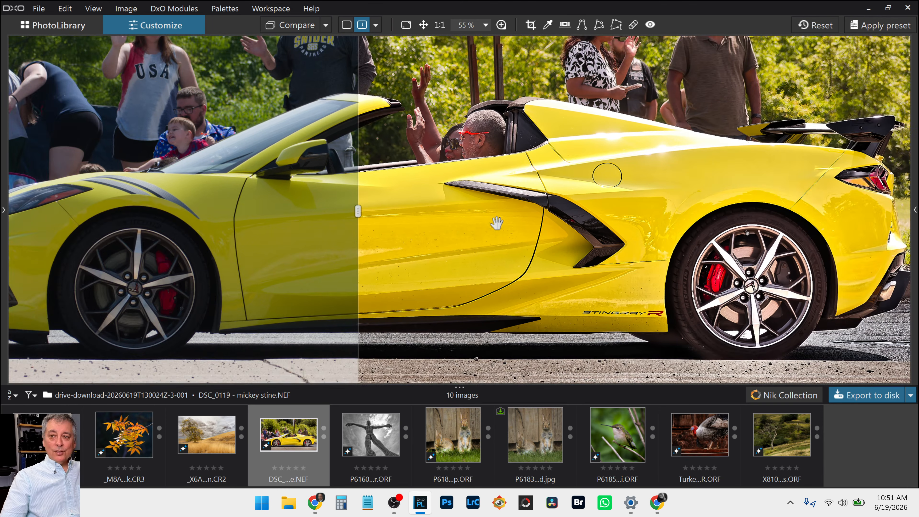
Step: Sweep the split divider back and forth across the whole photo to compare the original with the edit
{"action": "left_click_drag", "start_coordinate": [358, 211], "coordinate": [391, 234]}
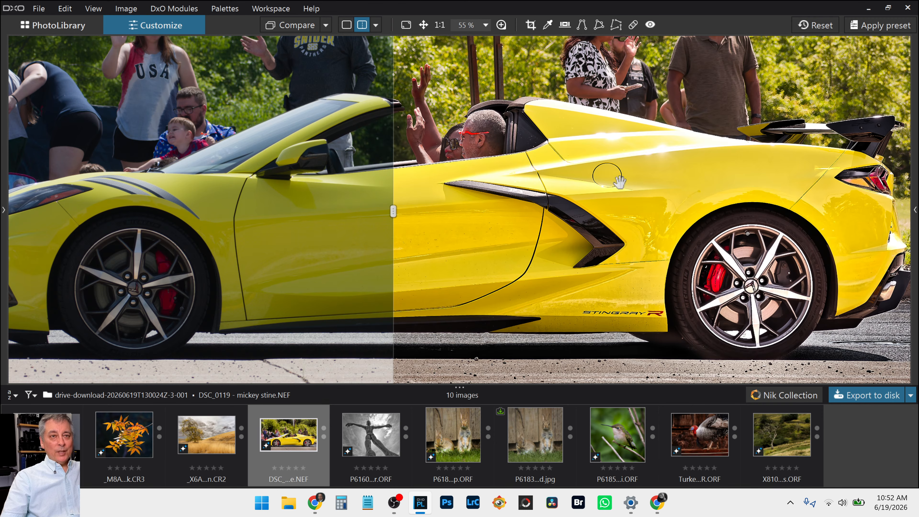
{"action": "scroll", "coordinate": [577, 272], "scroll_direction": "down", "scroll_amount": 2}
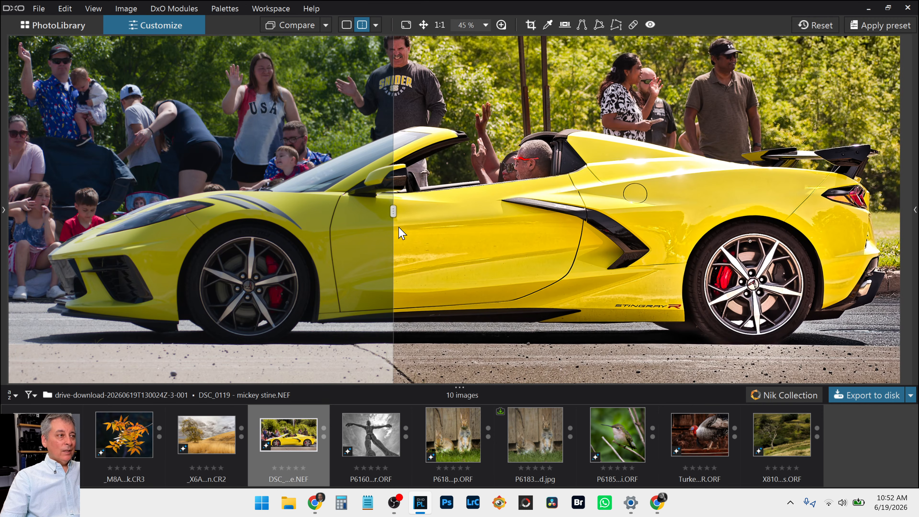
{"action": "left_click_drag", "start_coordinate": [392, 214], "coordinate": [7, 246]}
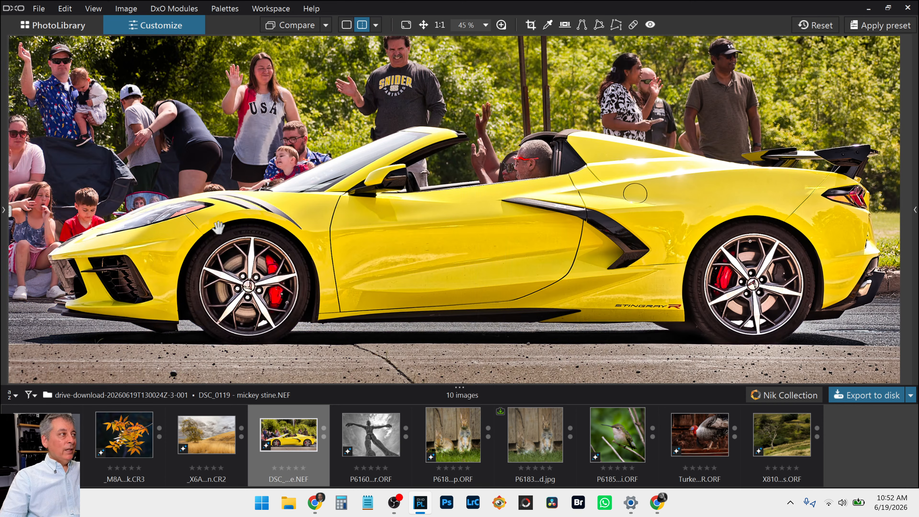
{"action": "key", "text": "ctrl+0"}
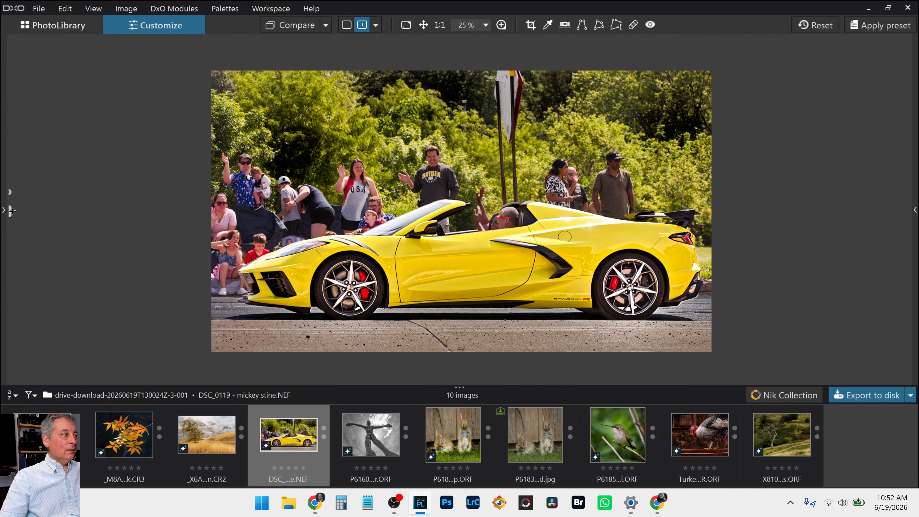
{"action": "left_click_drag", "start_coordinate": [79, 211], "coordinate": [559, 212]}
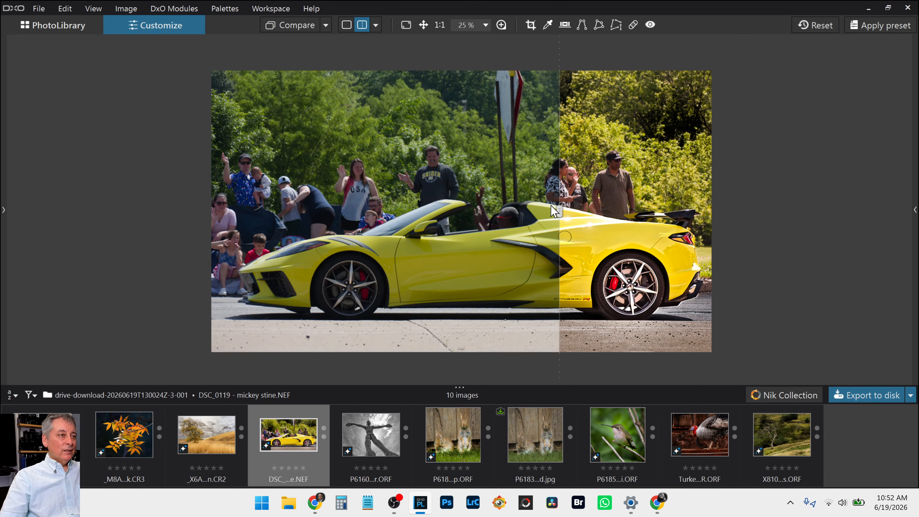
{"action": "left_click_drag", "start_coordinate": [559, 209], "coordinate": [170, 184]}
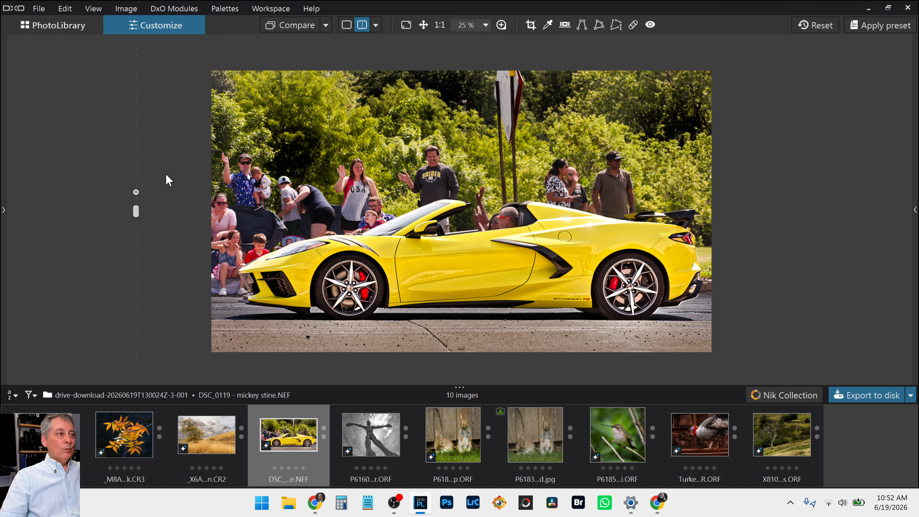